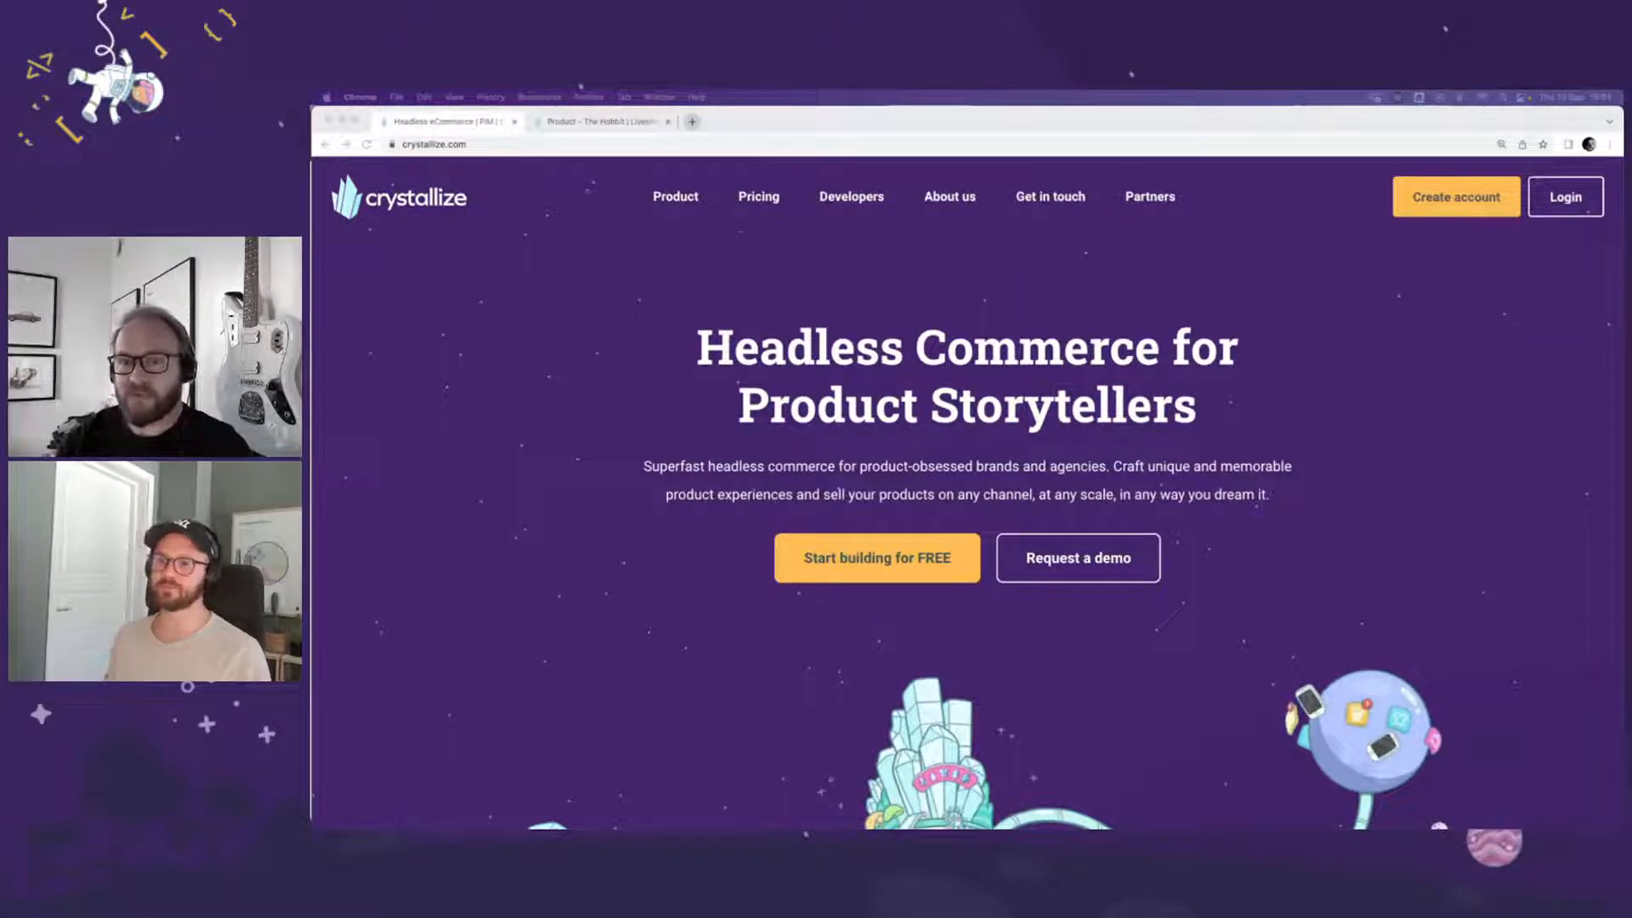
Step: Bring up The Hobbit product in the Crystallize catalogue and open the contributor document linked as its author
click(609, 122)
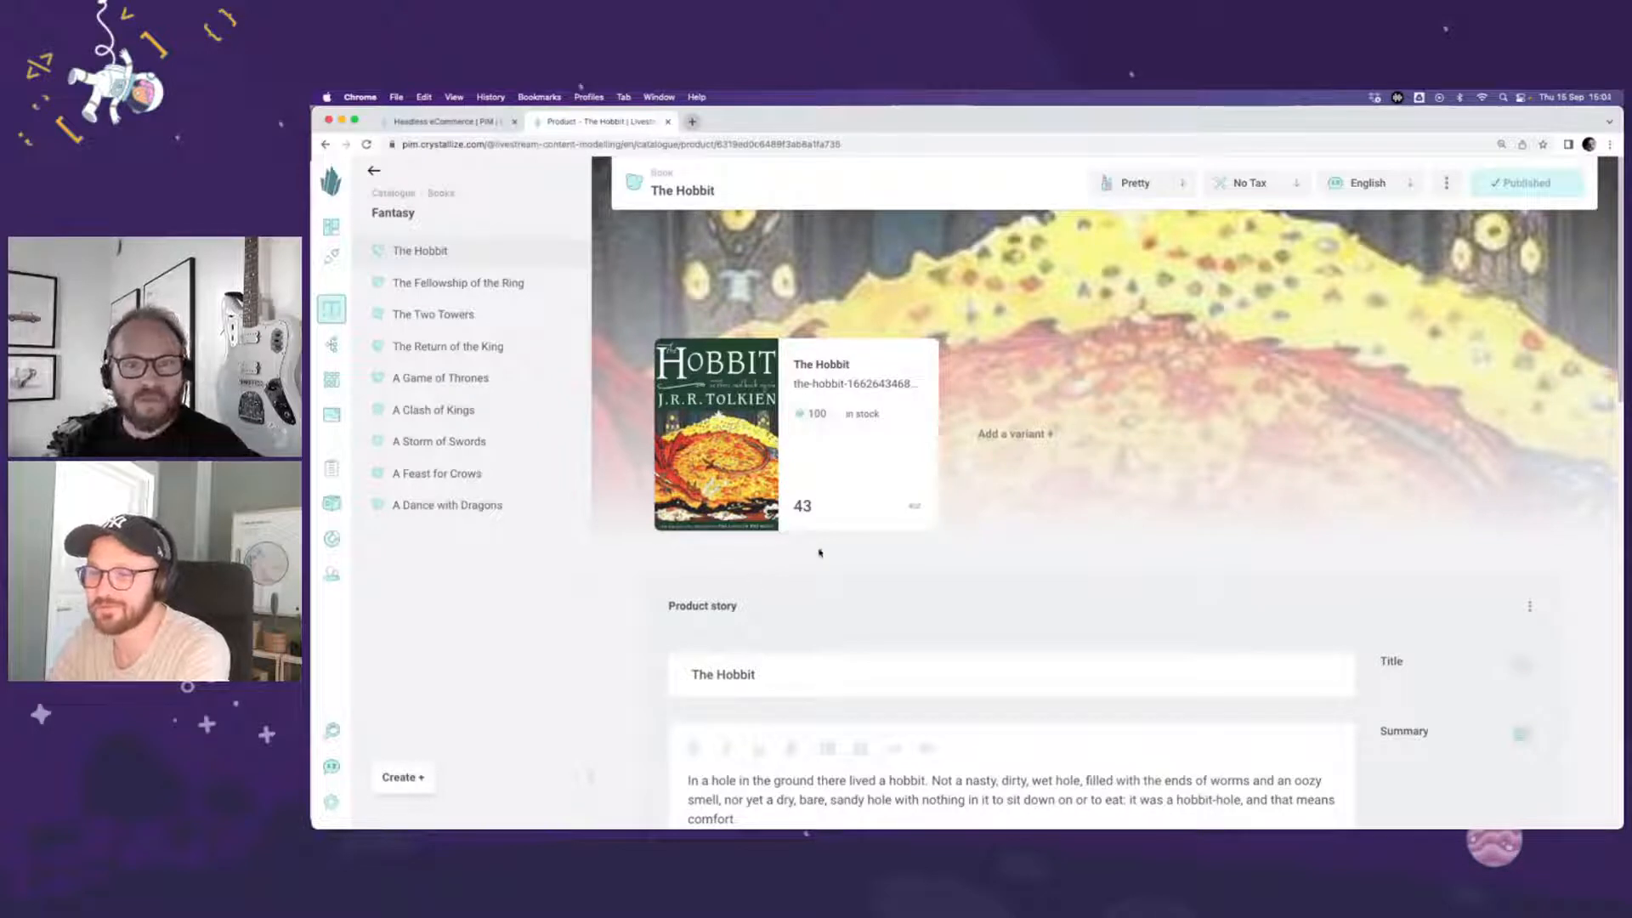
scroll(703, 548, down, 5)
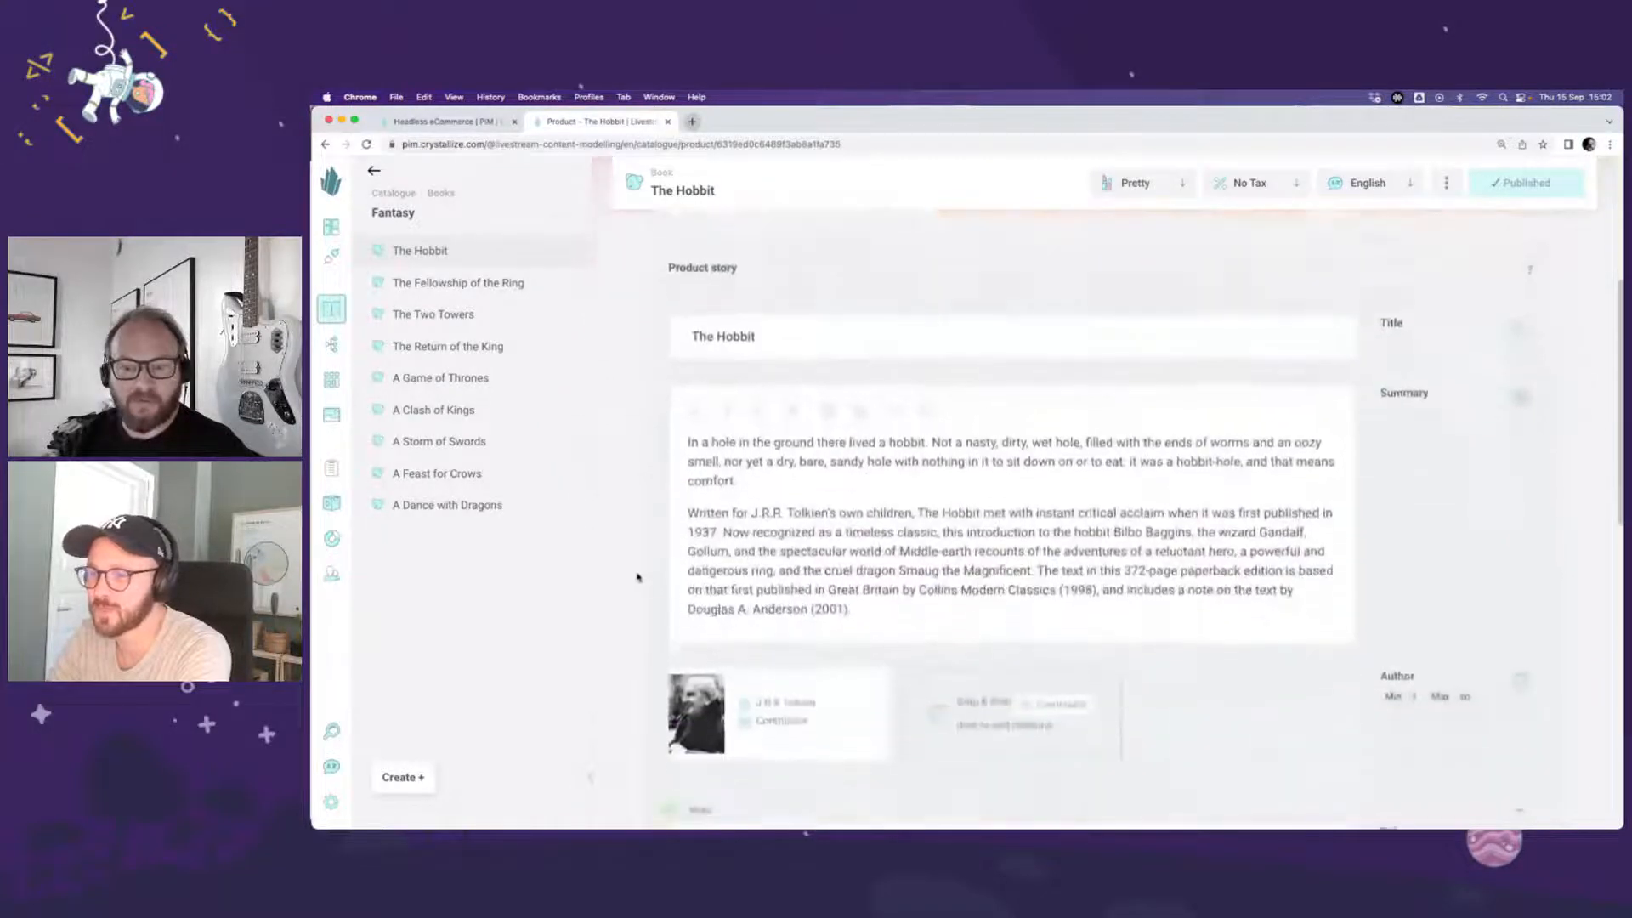
scroll(638, 578, down, 4)
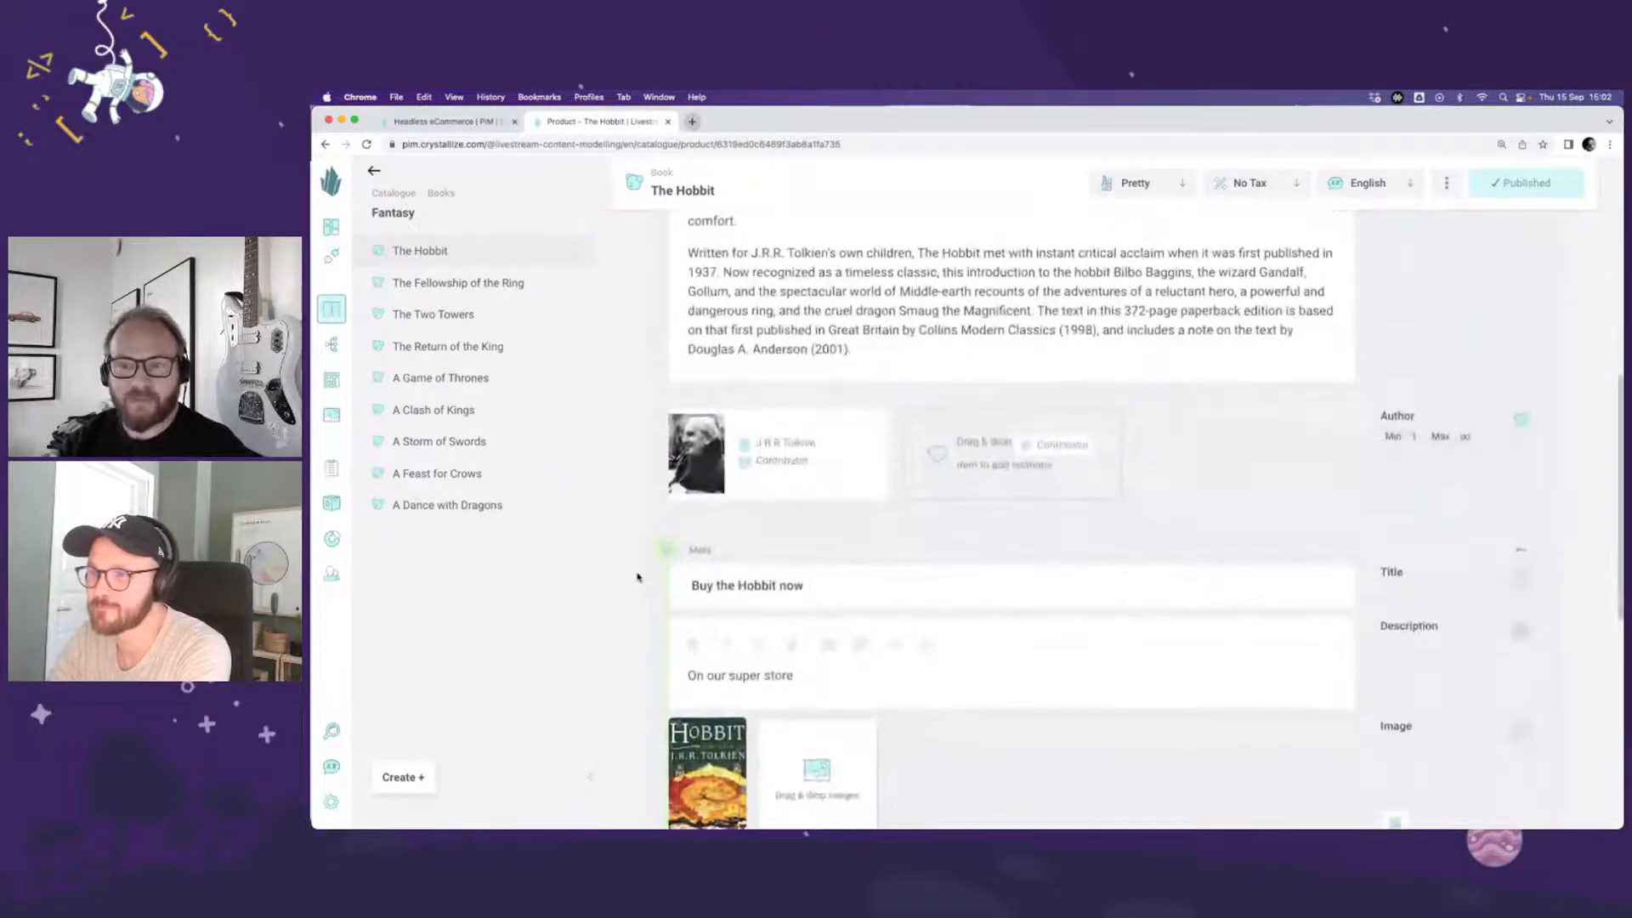
click(771, 449)
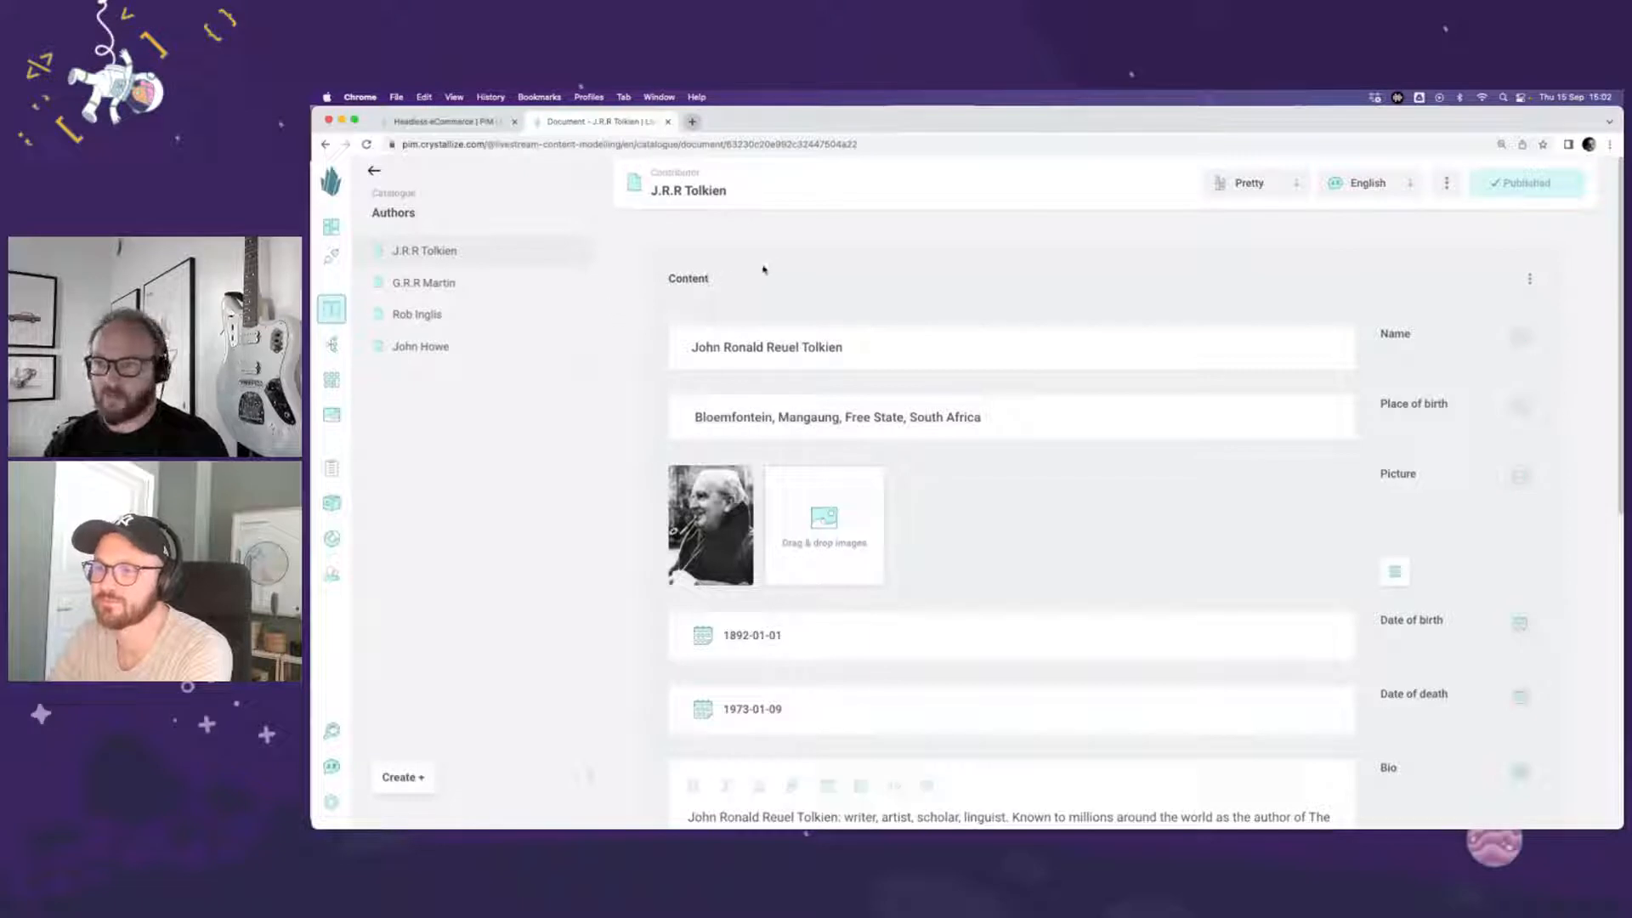
Step: Go back through the catalogue's Books folder to Fantasy and reopen The Hobbit product
click(404, 195)
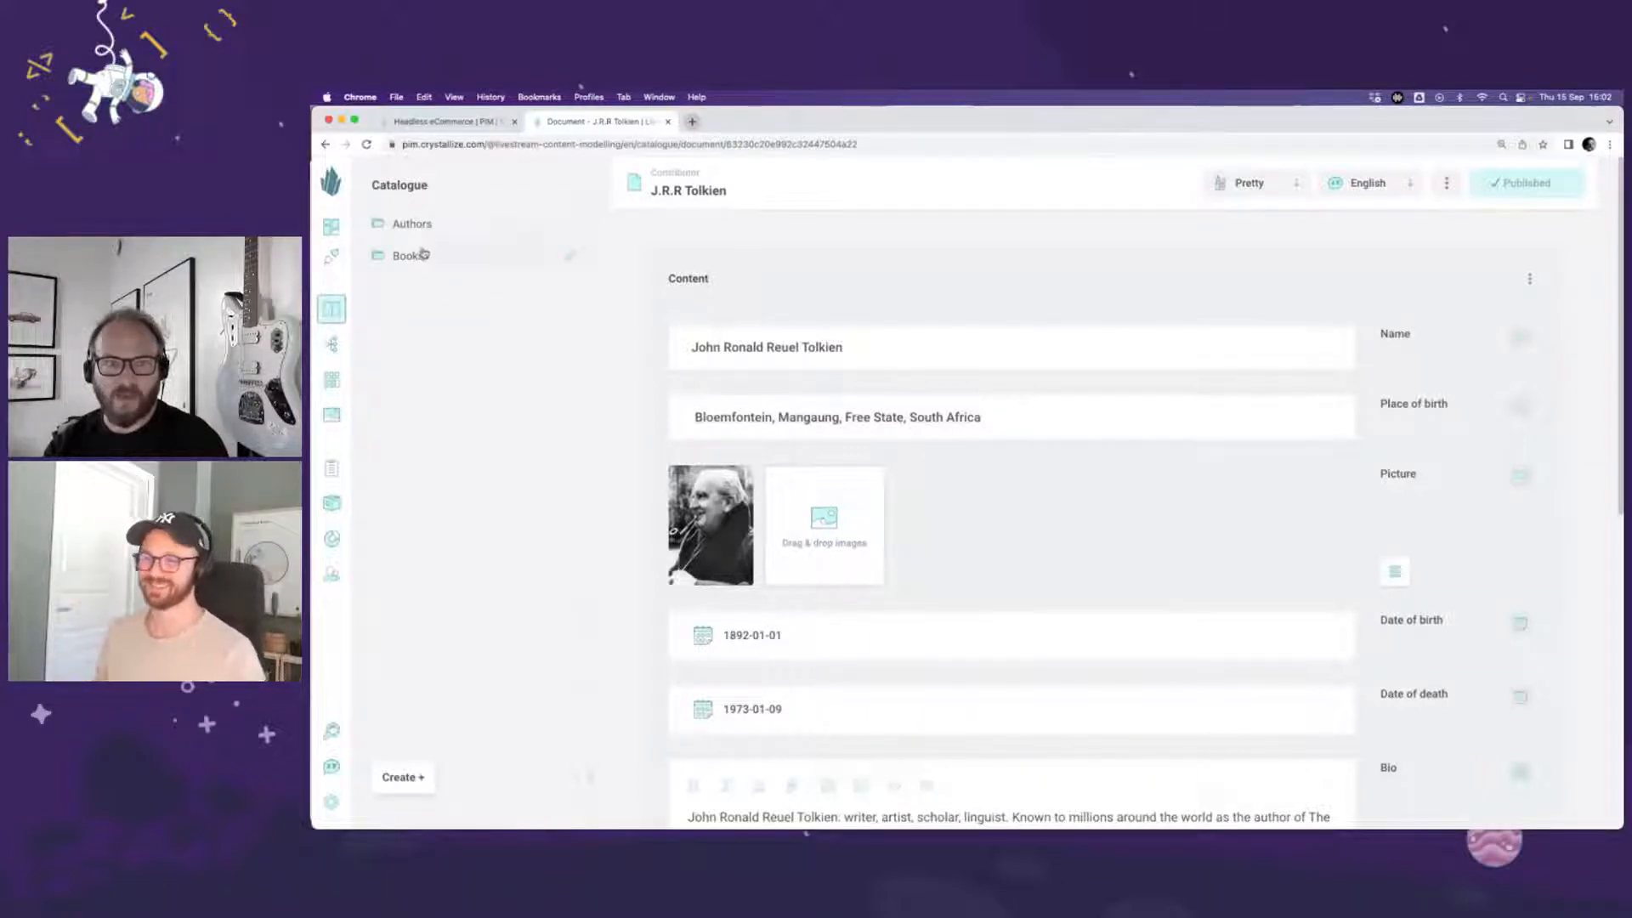
click(423, 253)
click(480, 258)
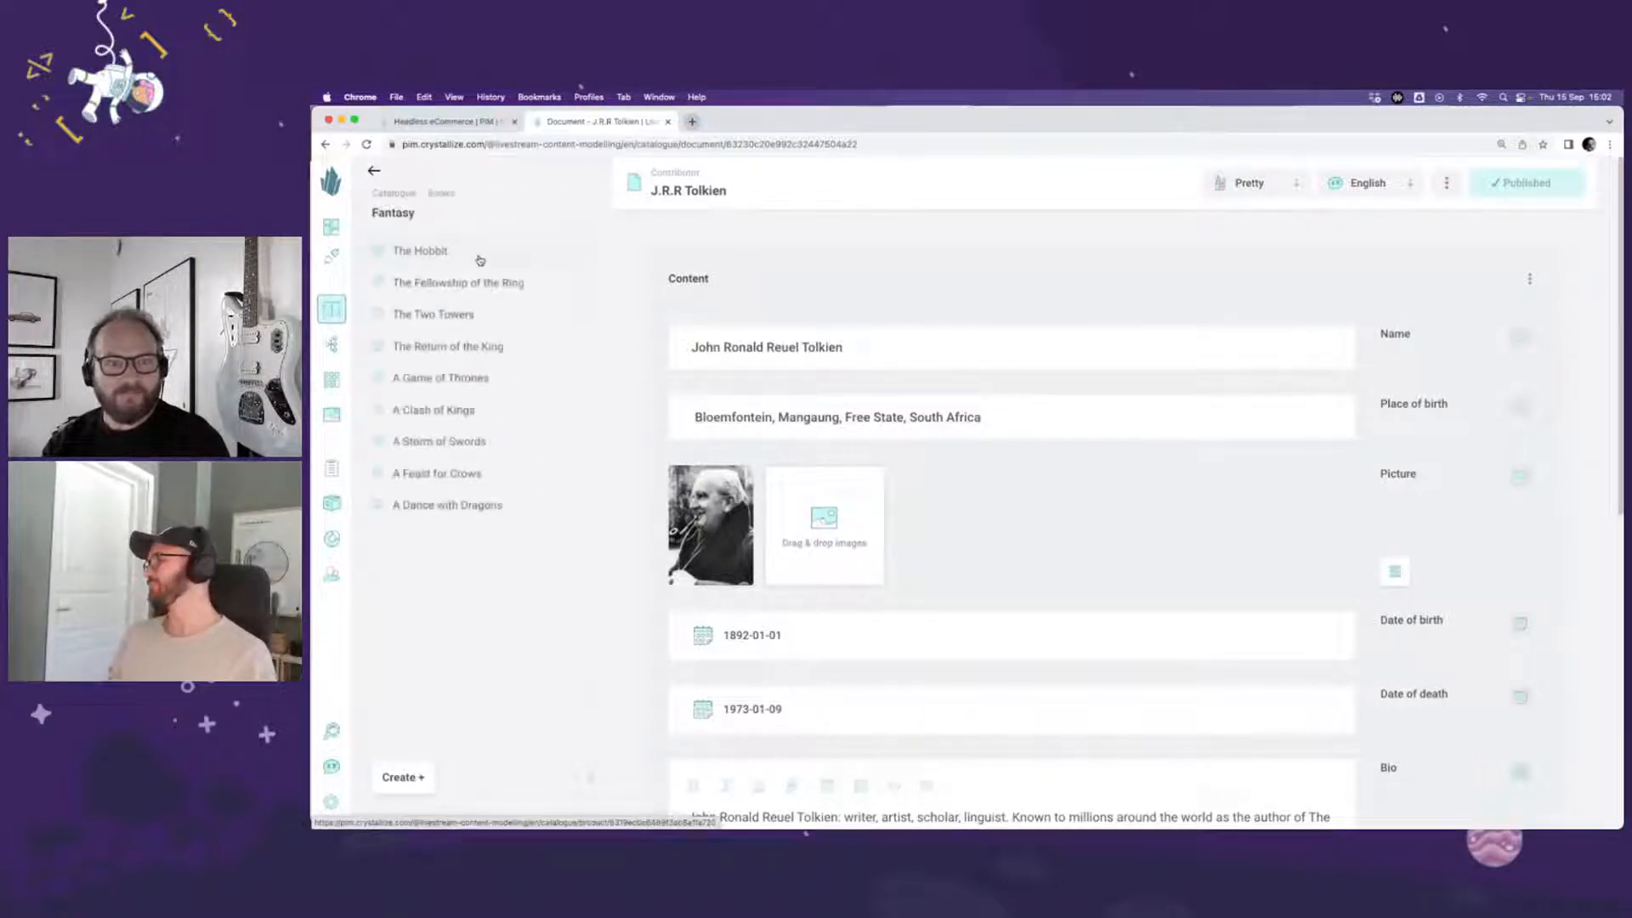
click(501, 254)
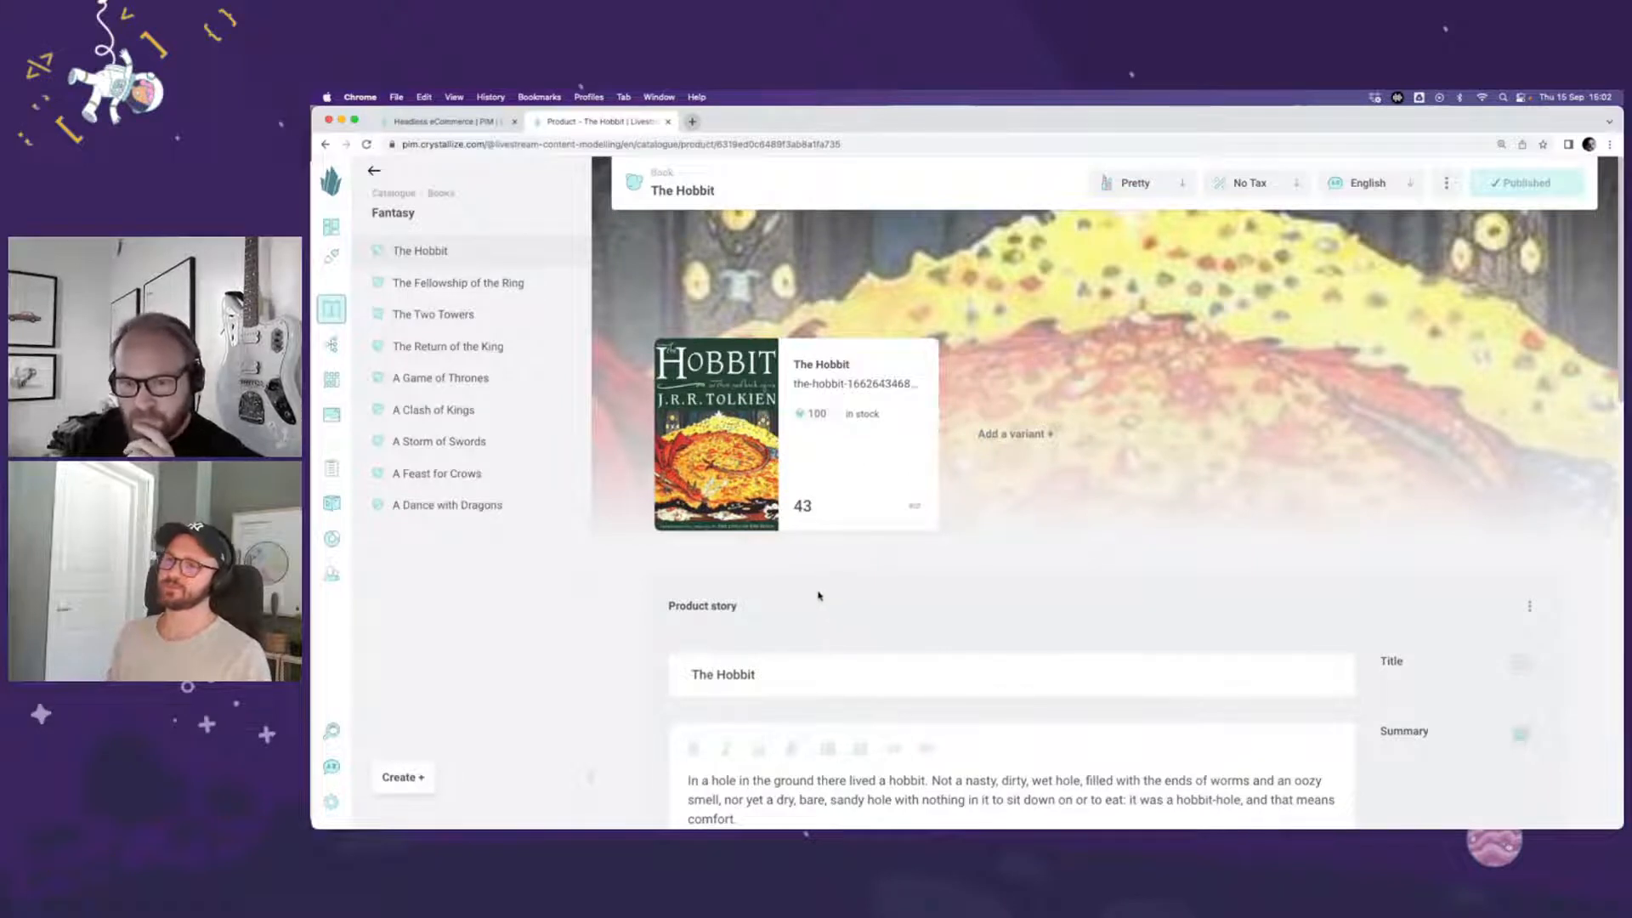
Step: Examine The Hobbit's product story, author relation, meta fields and topics
scroll(825, 597, down, 2)
scroll(818, 596, down, 3)
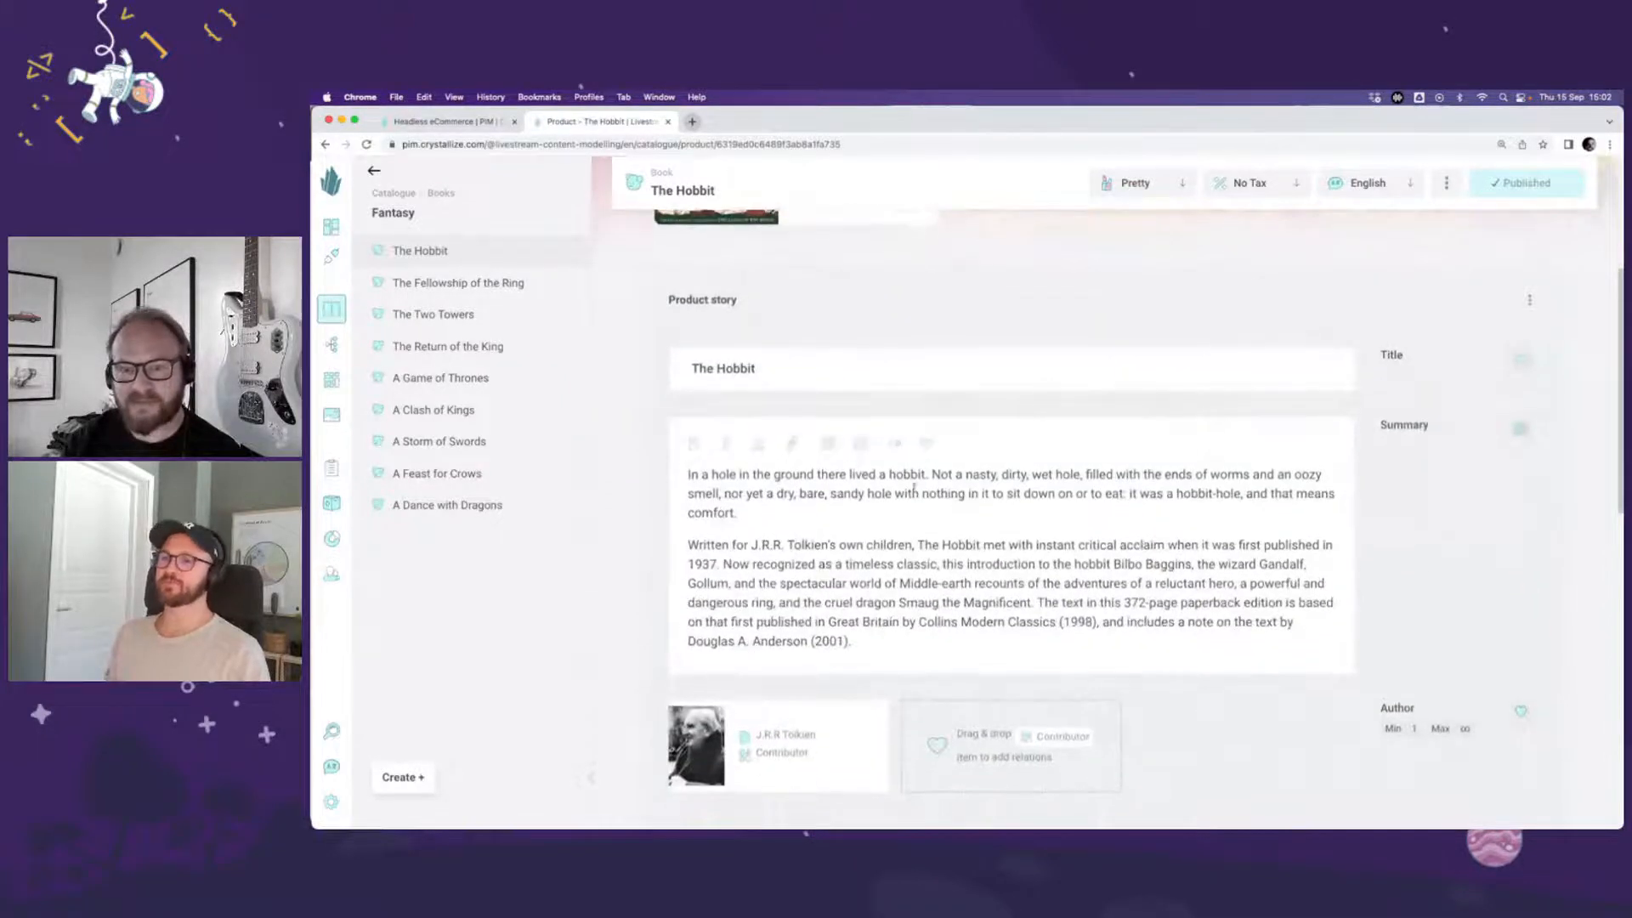
scroll(817, 617, down, 2)
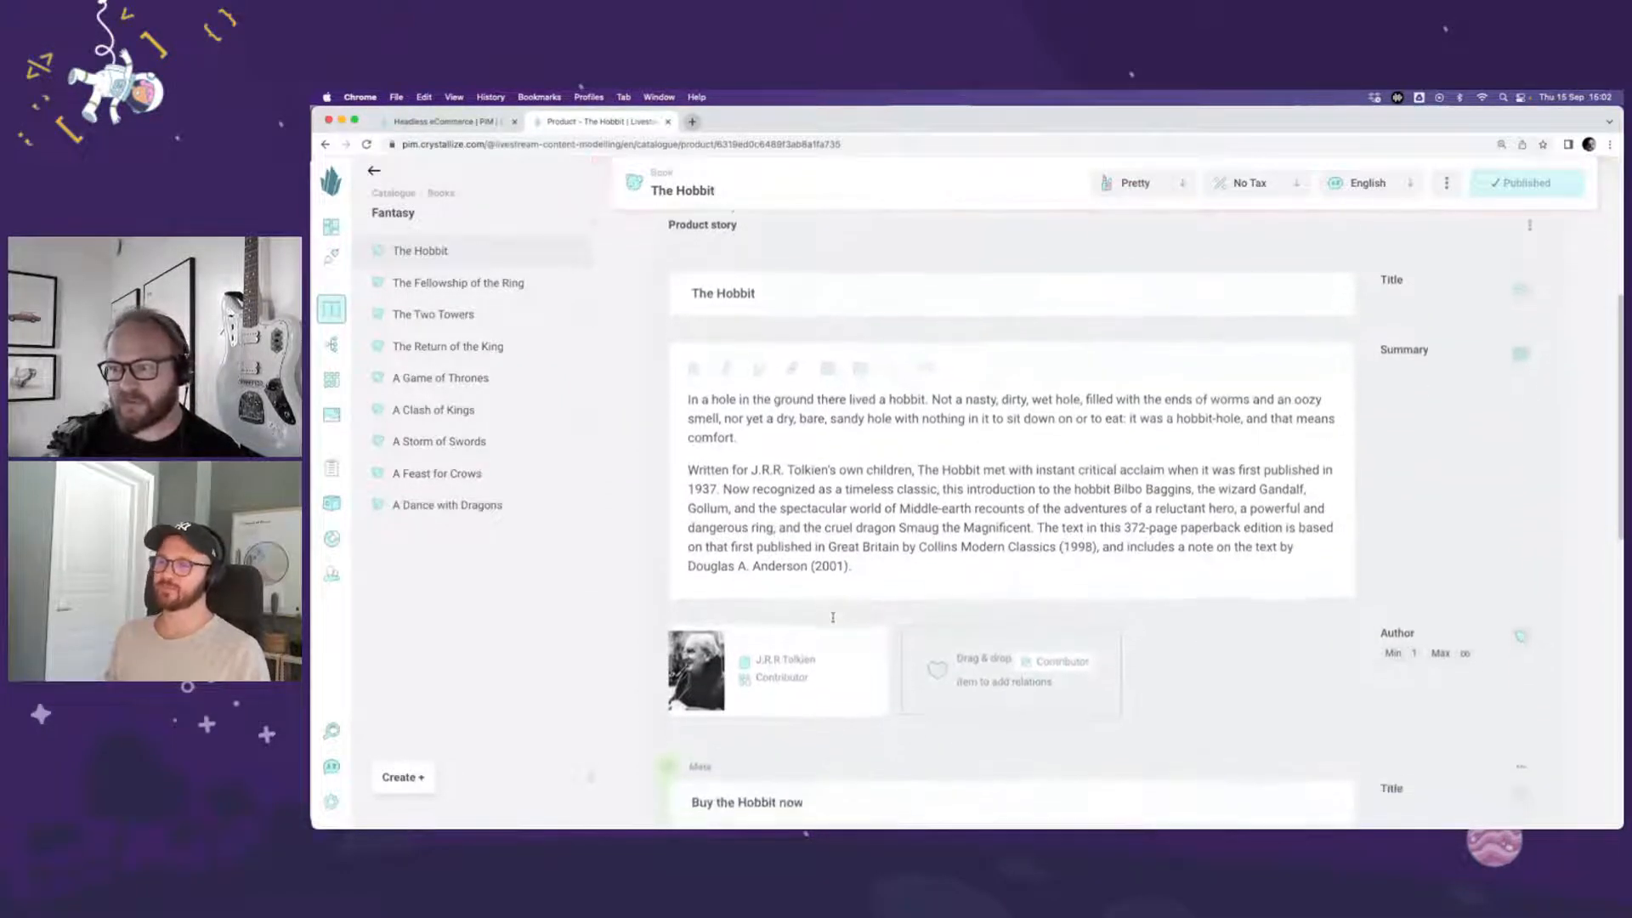
scroll(903, 613, down, 3)
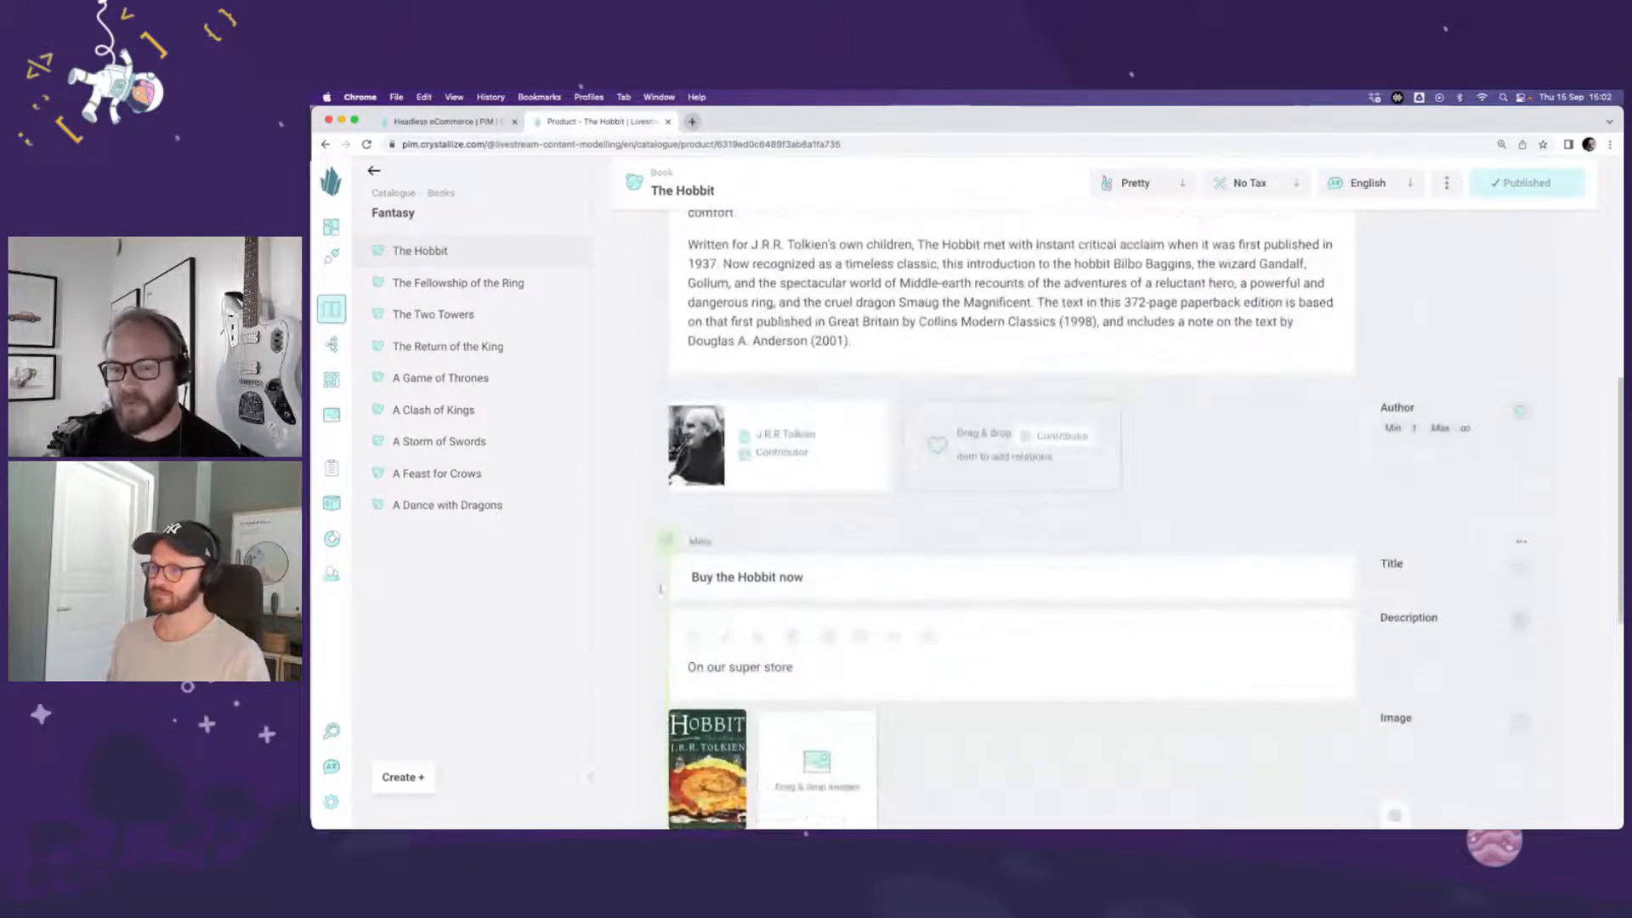
scroll(969, 697, down, 3)
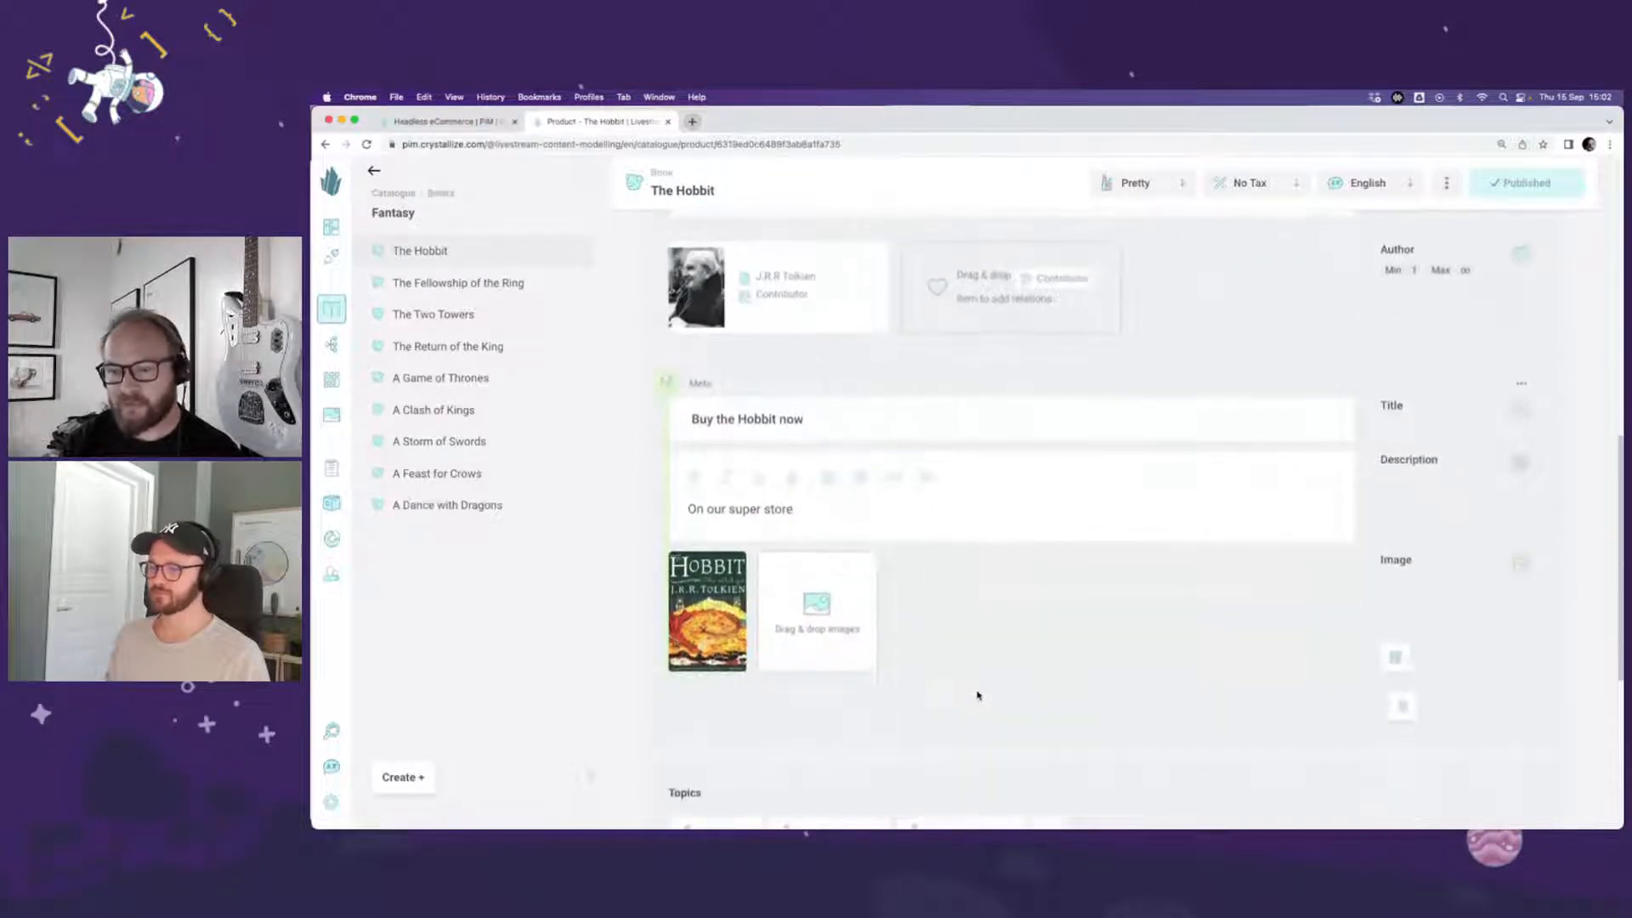
scroll(976, 692, down, 2)
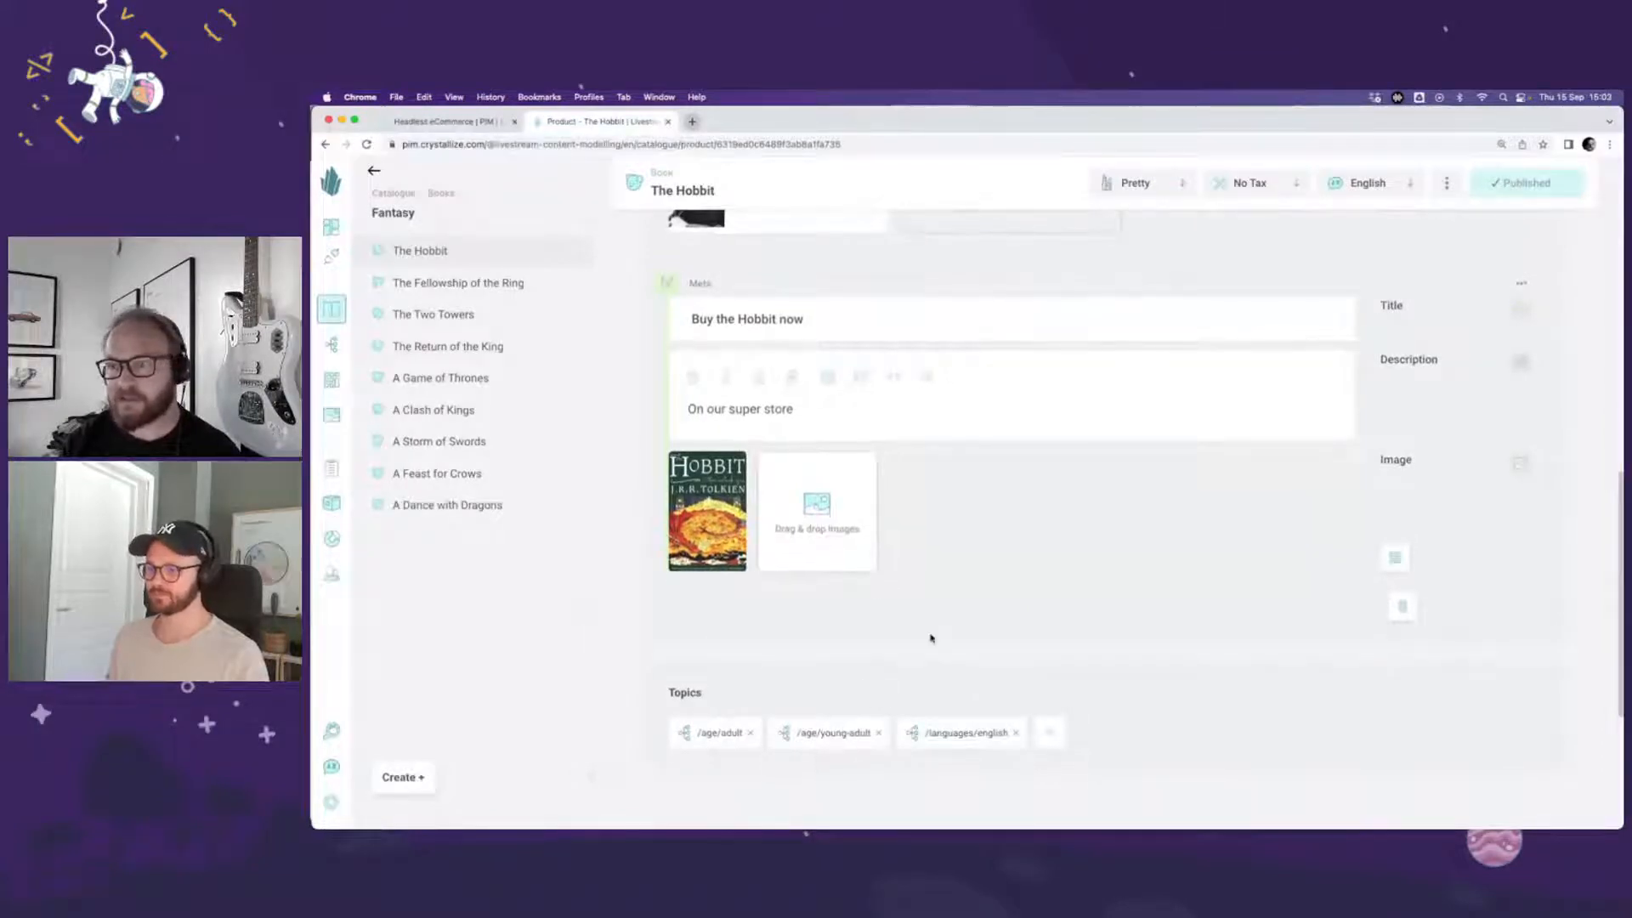
scroll(931, 639, up, 2)
scroll(931, 638, up, 10)
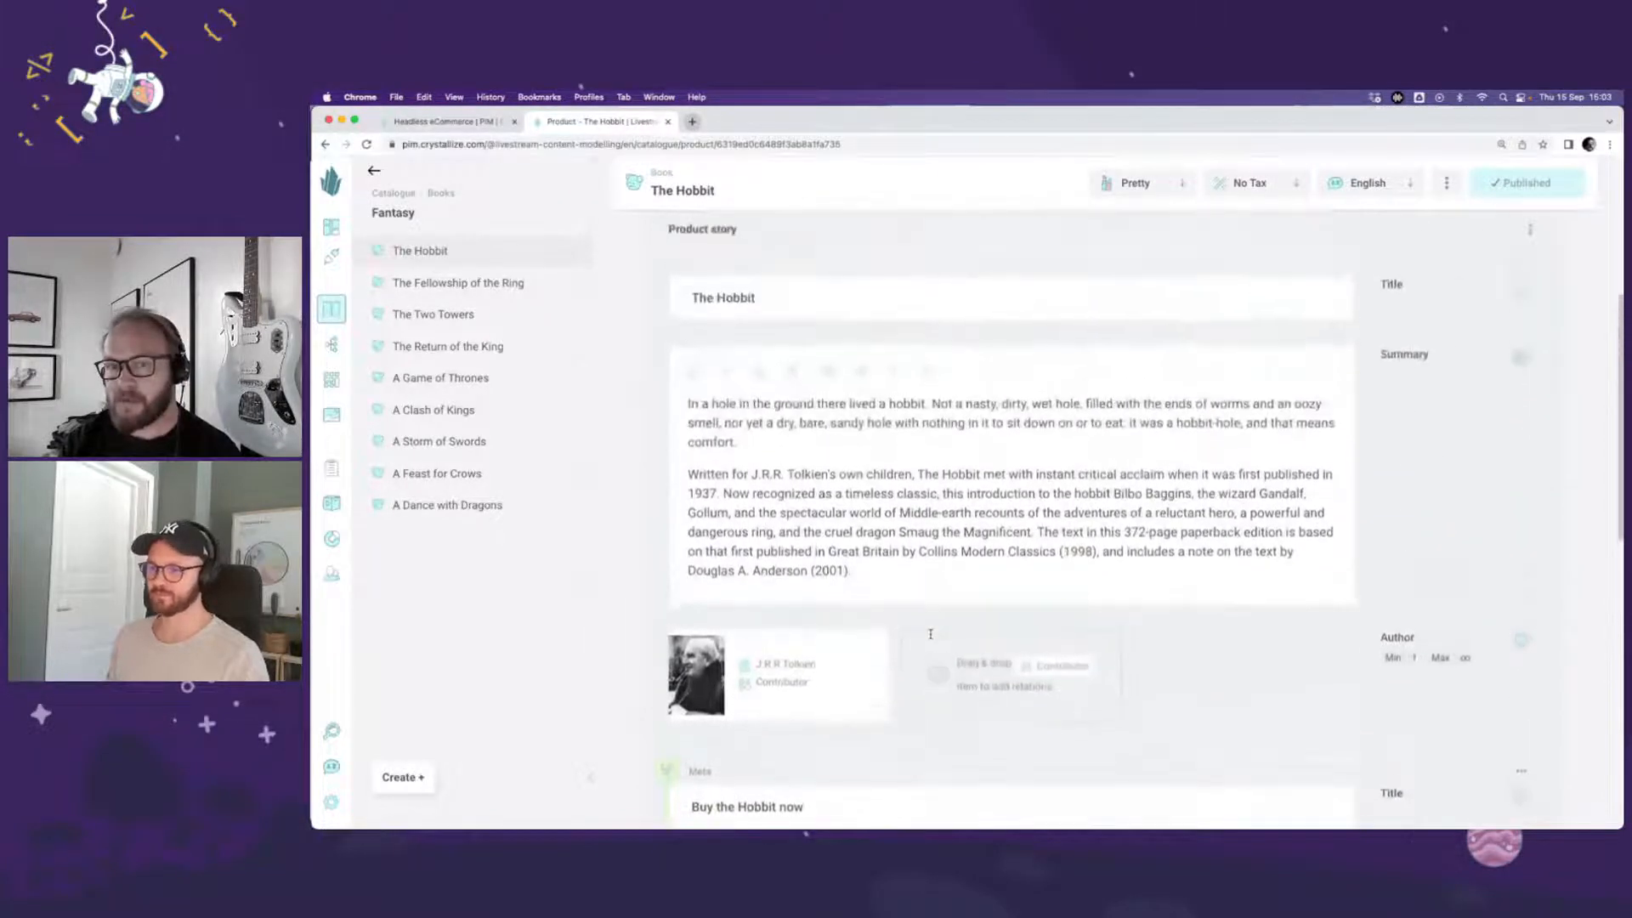
scroll(931, 636, up, 6)
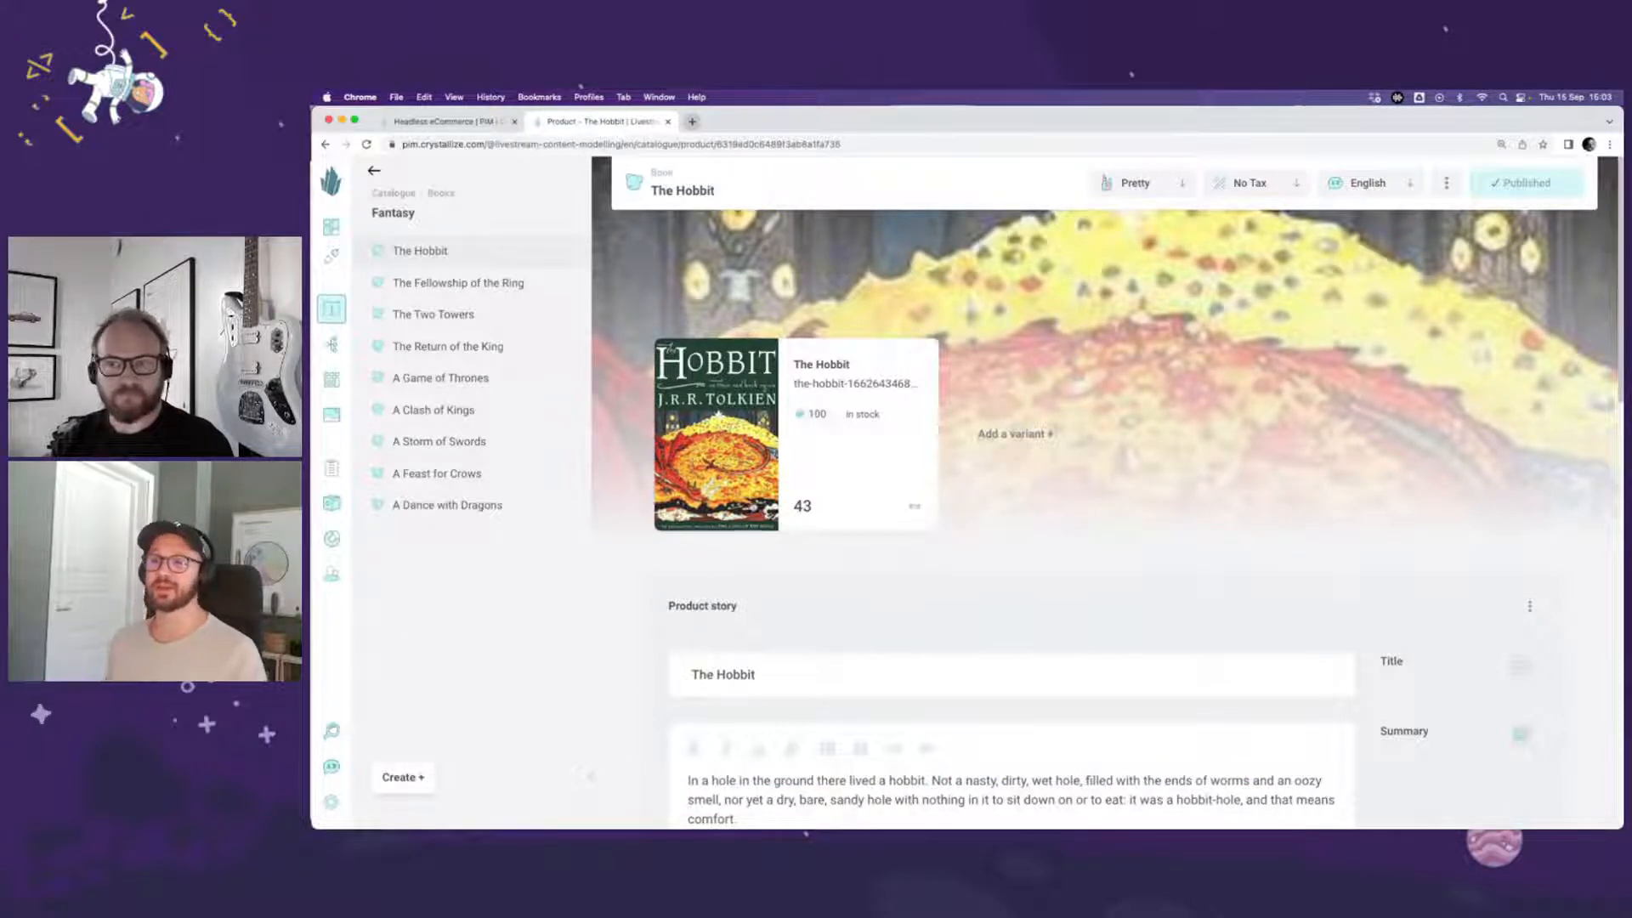
Step: Switch The Hobbit to the Nerdy view and open the variant generator
click(1170, 184)
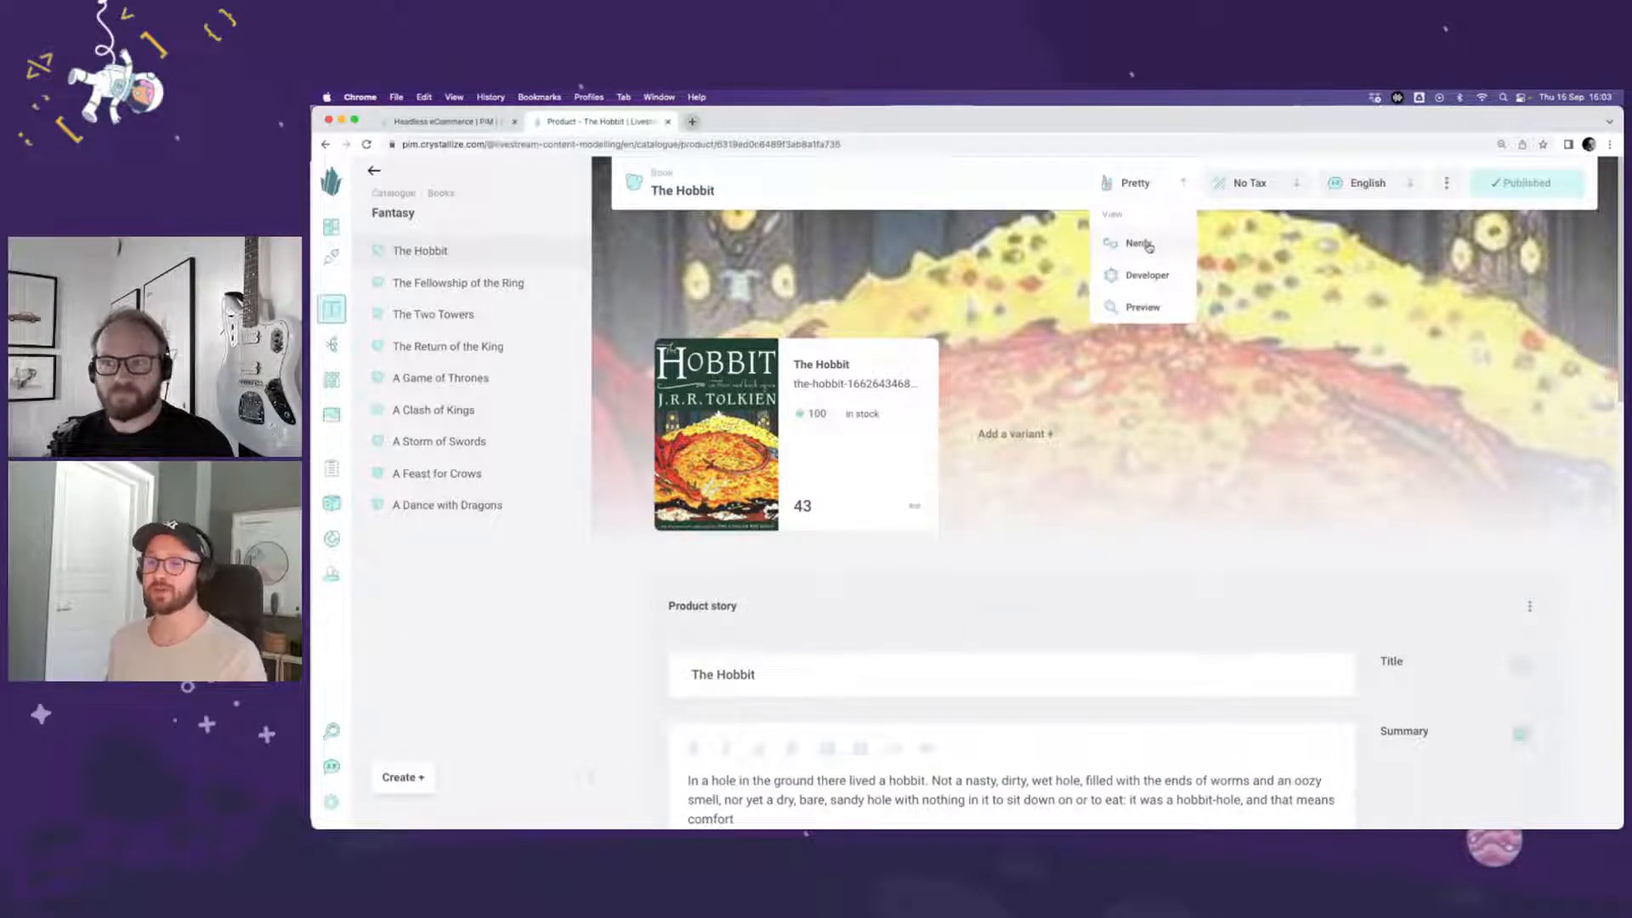
click(1139, 244)
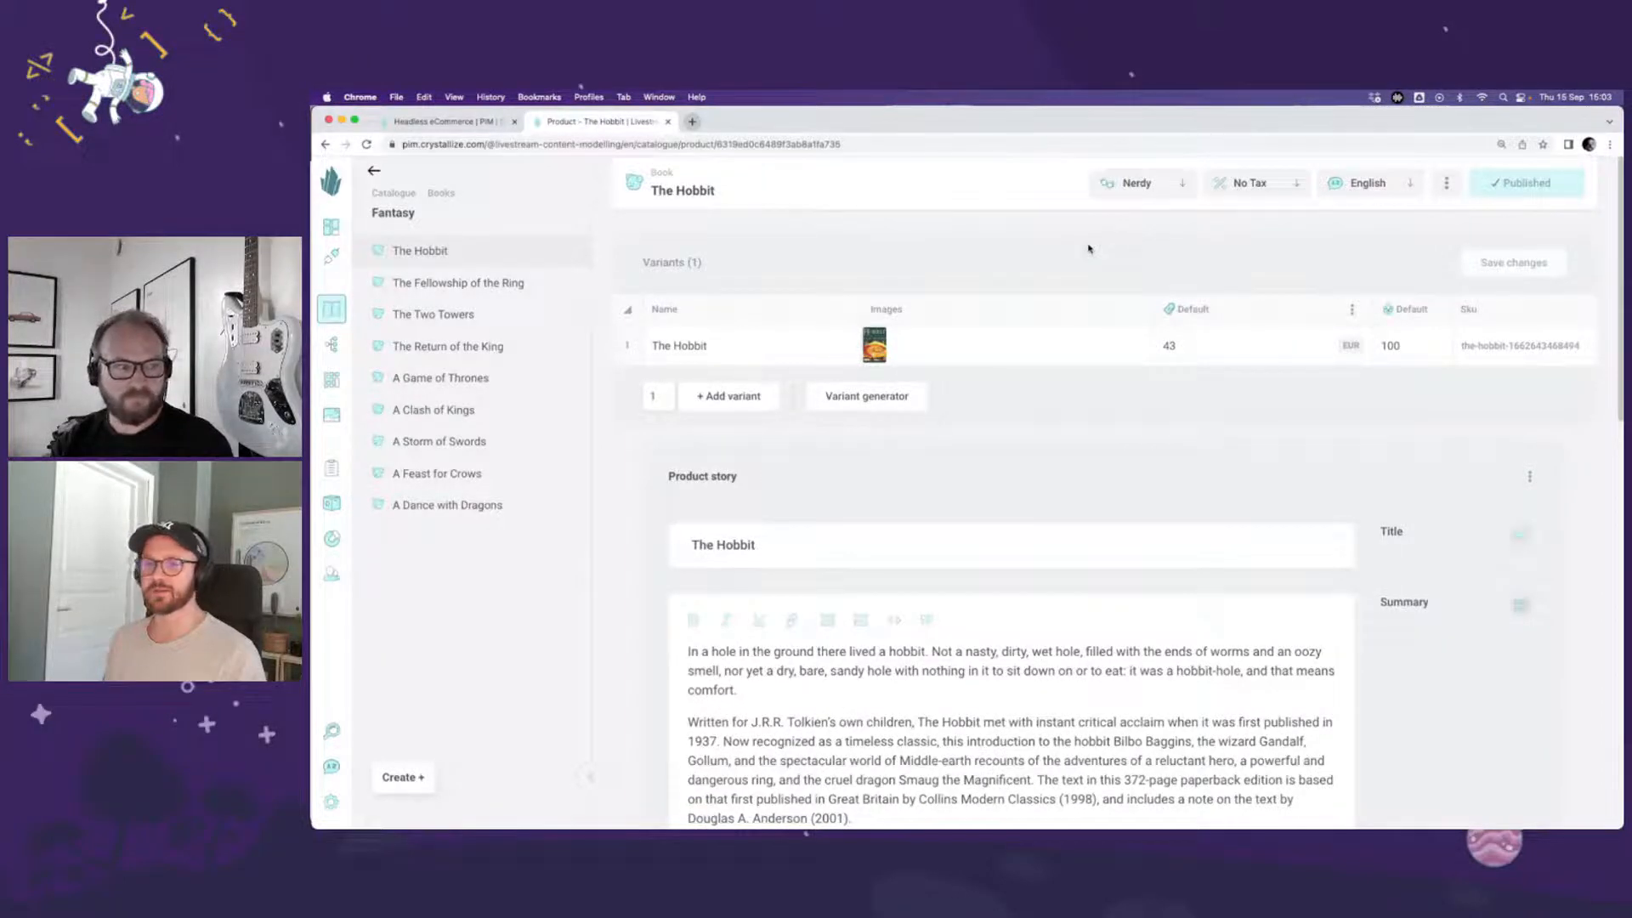
click(901, 395)
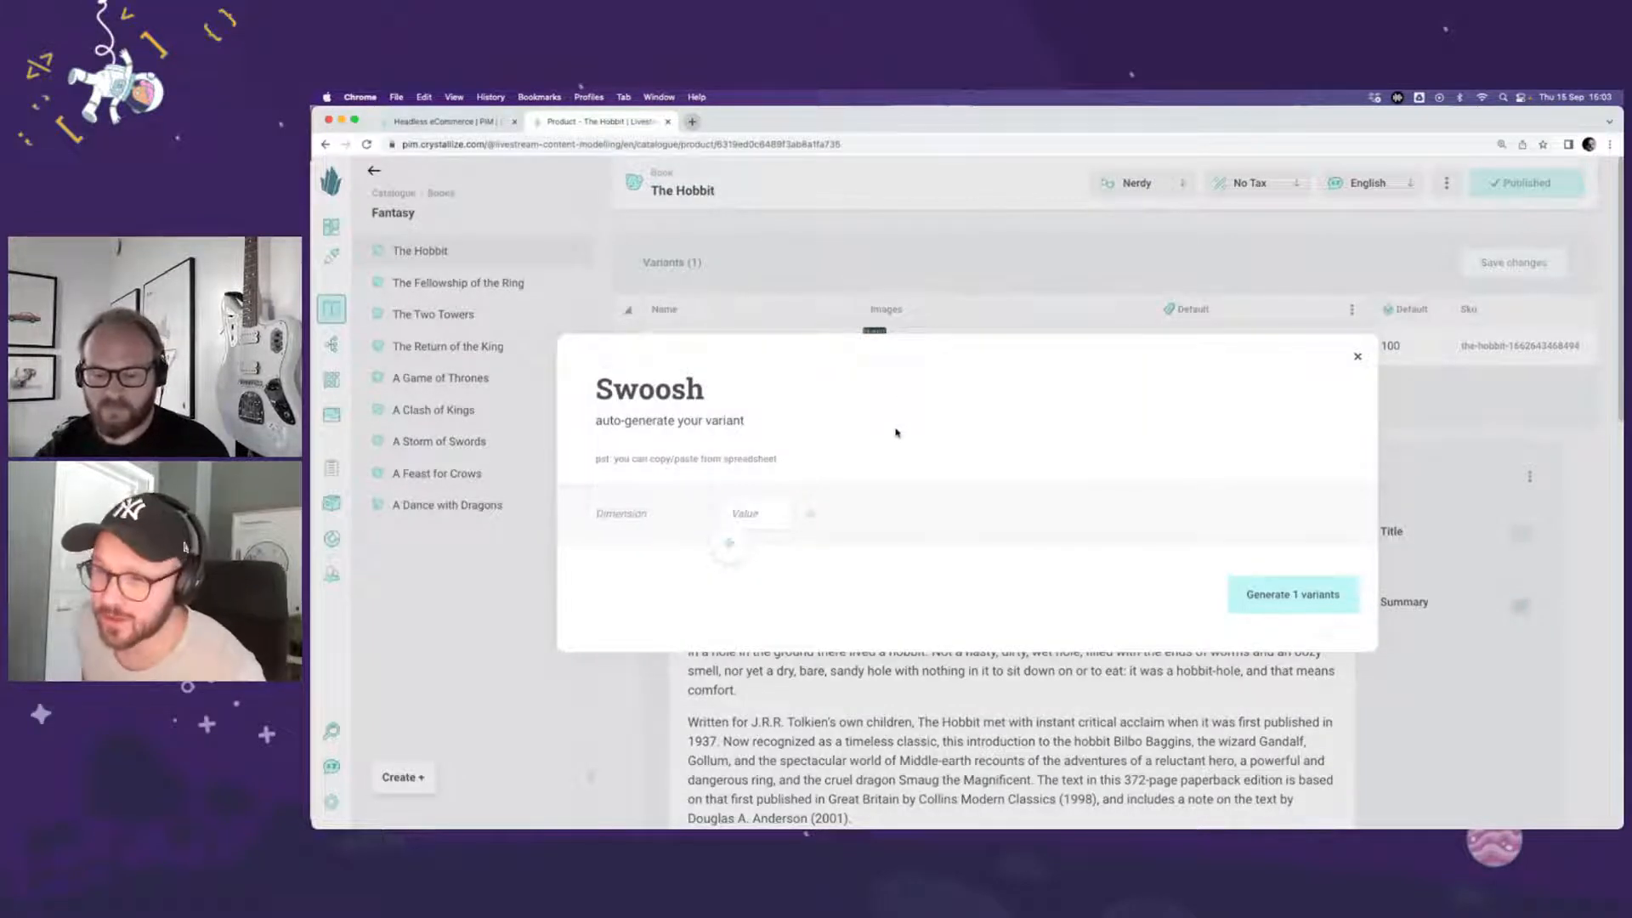
Step: Generate product variants from a Type dimension with the values Paperback, Hardcover, eBook and Audiobook
text(Type)
key(Tab)
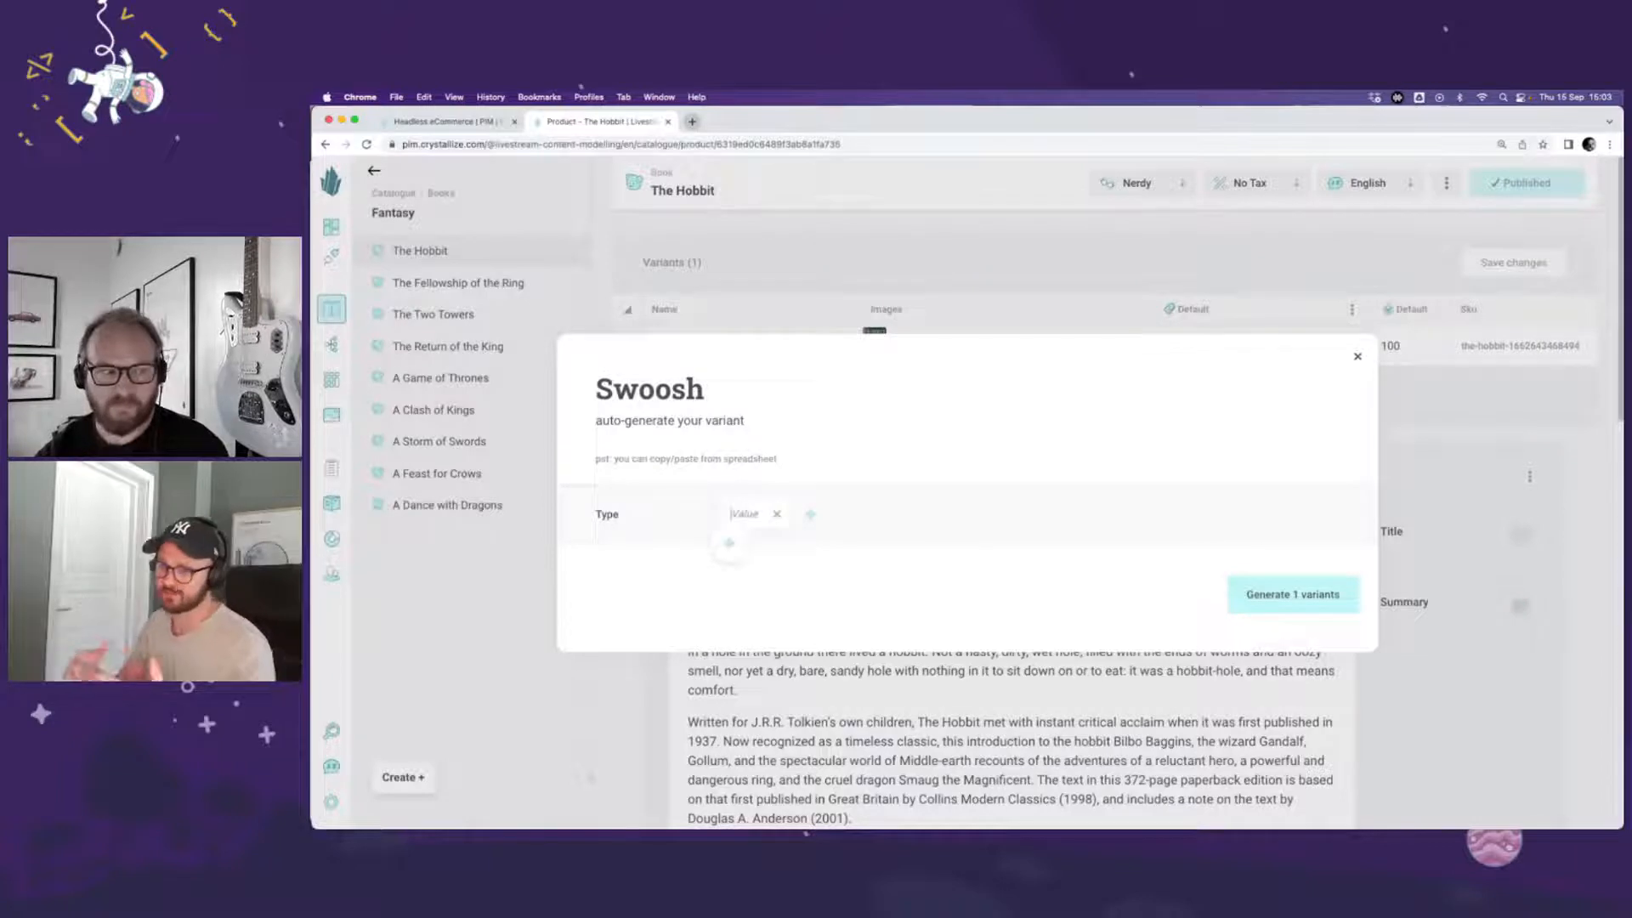
text(Paperba)
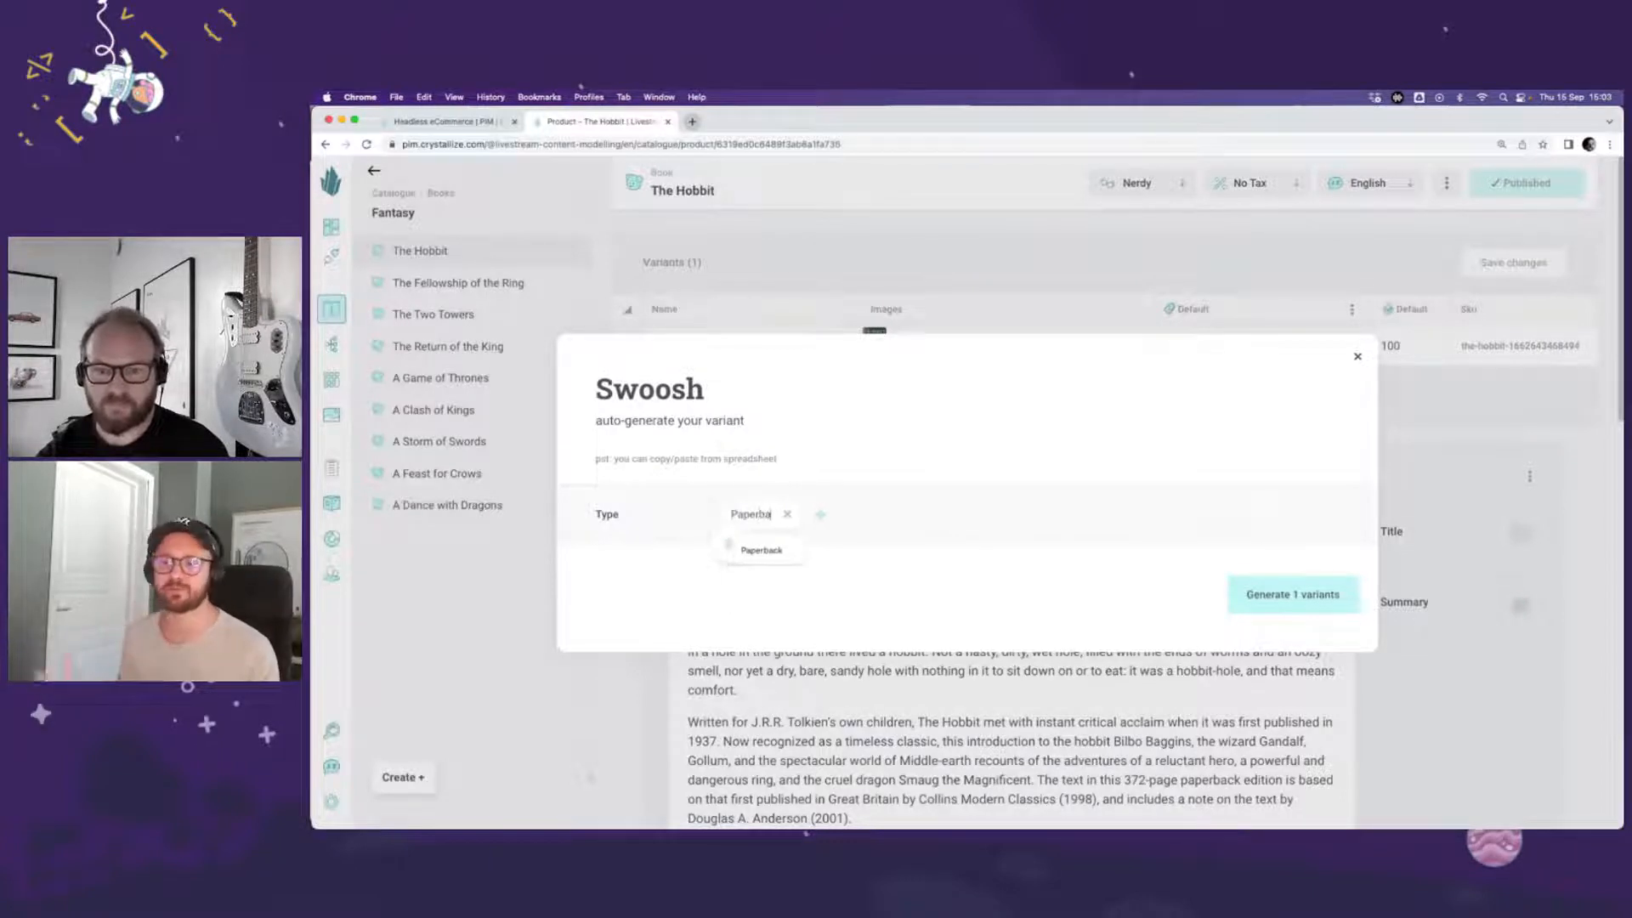
text(ck)
key(Return)
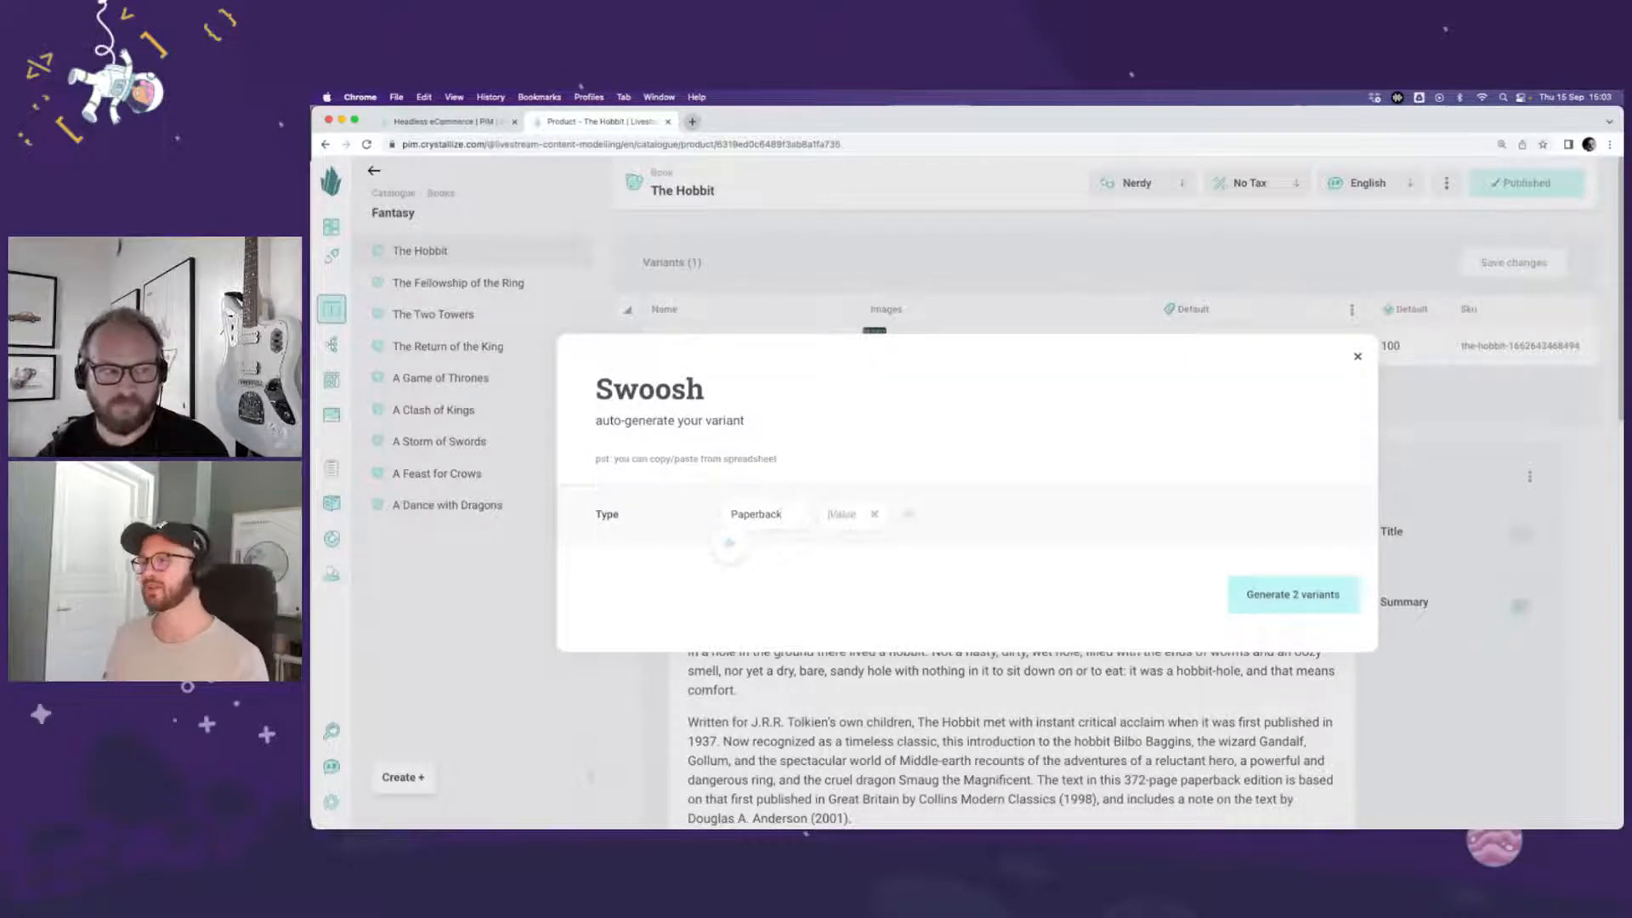
text(Hardcover)
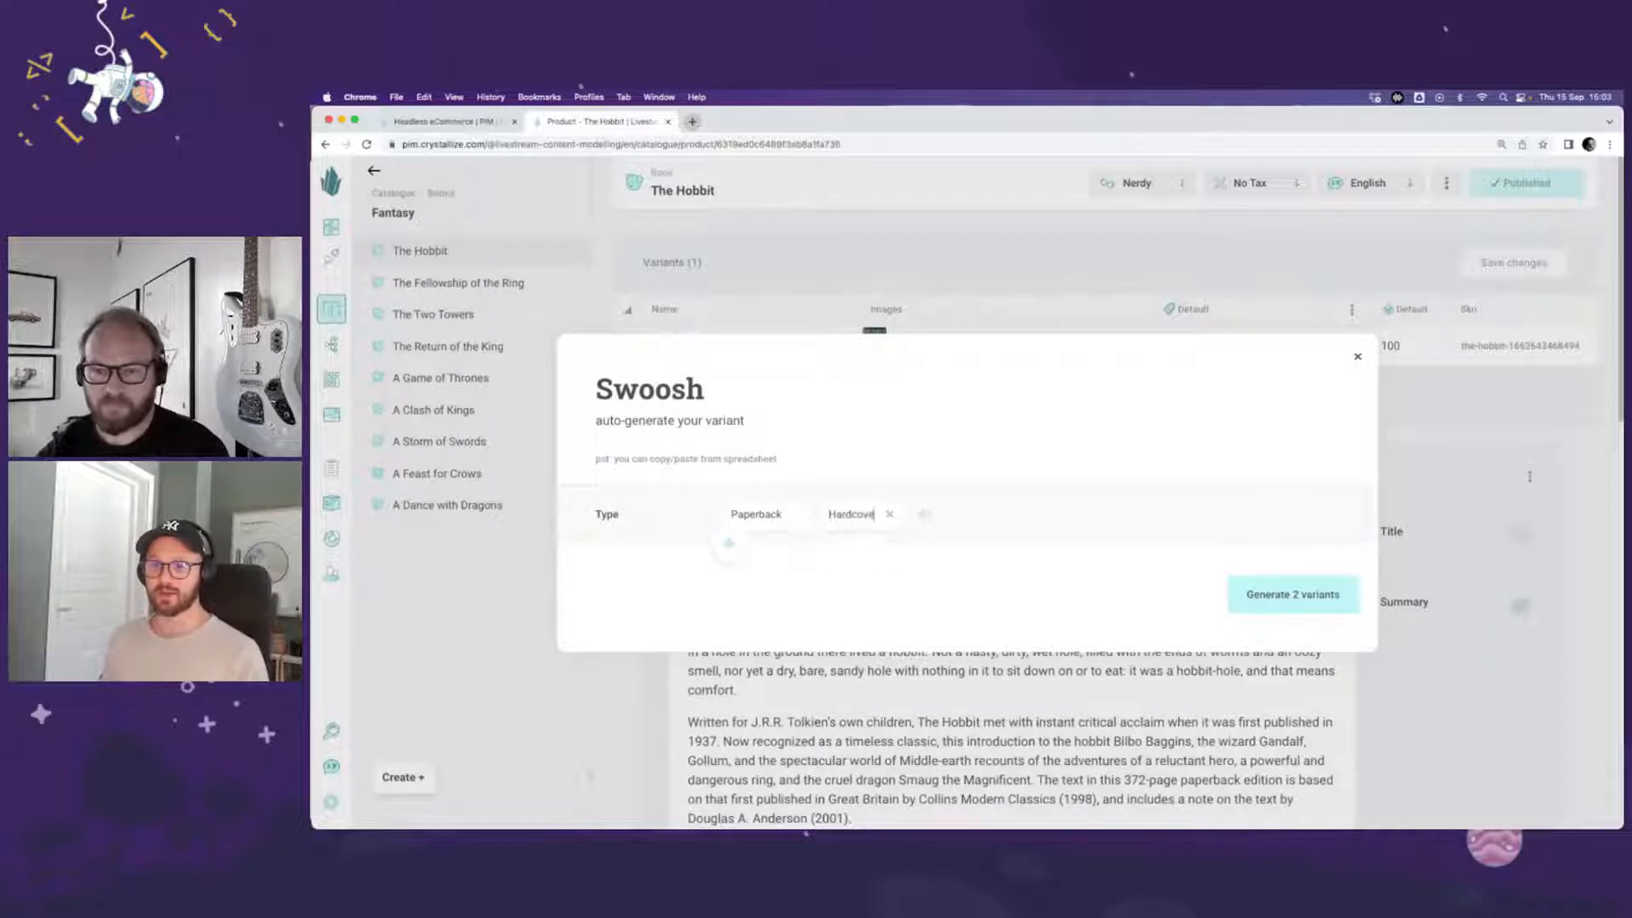
key(Return)
text(eBook)
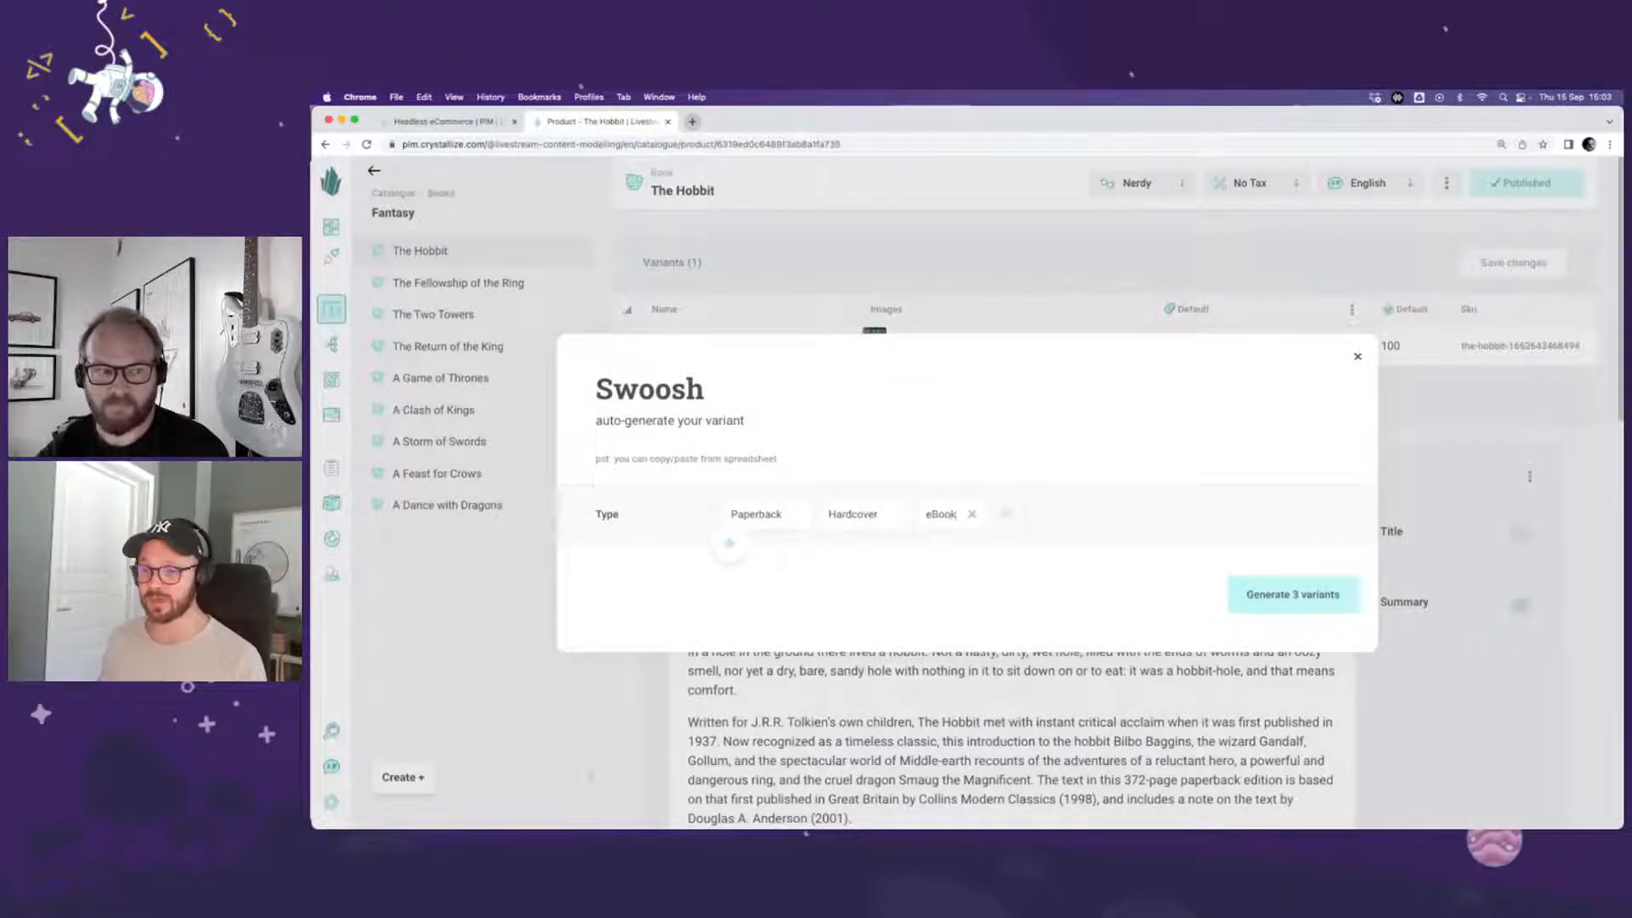
key(Return)
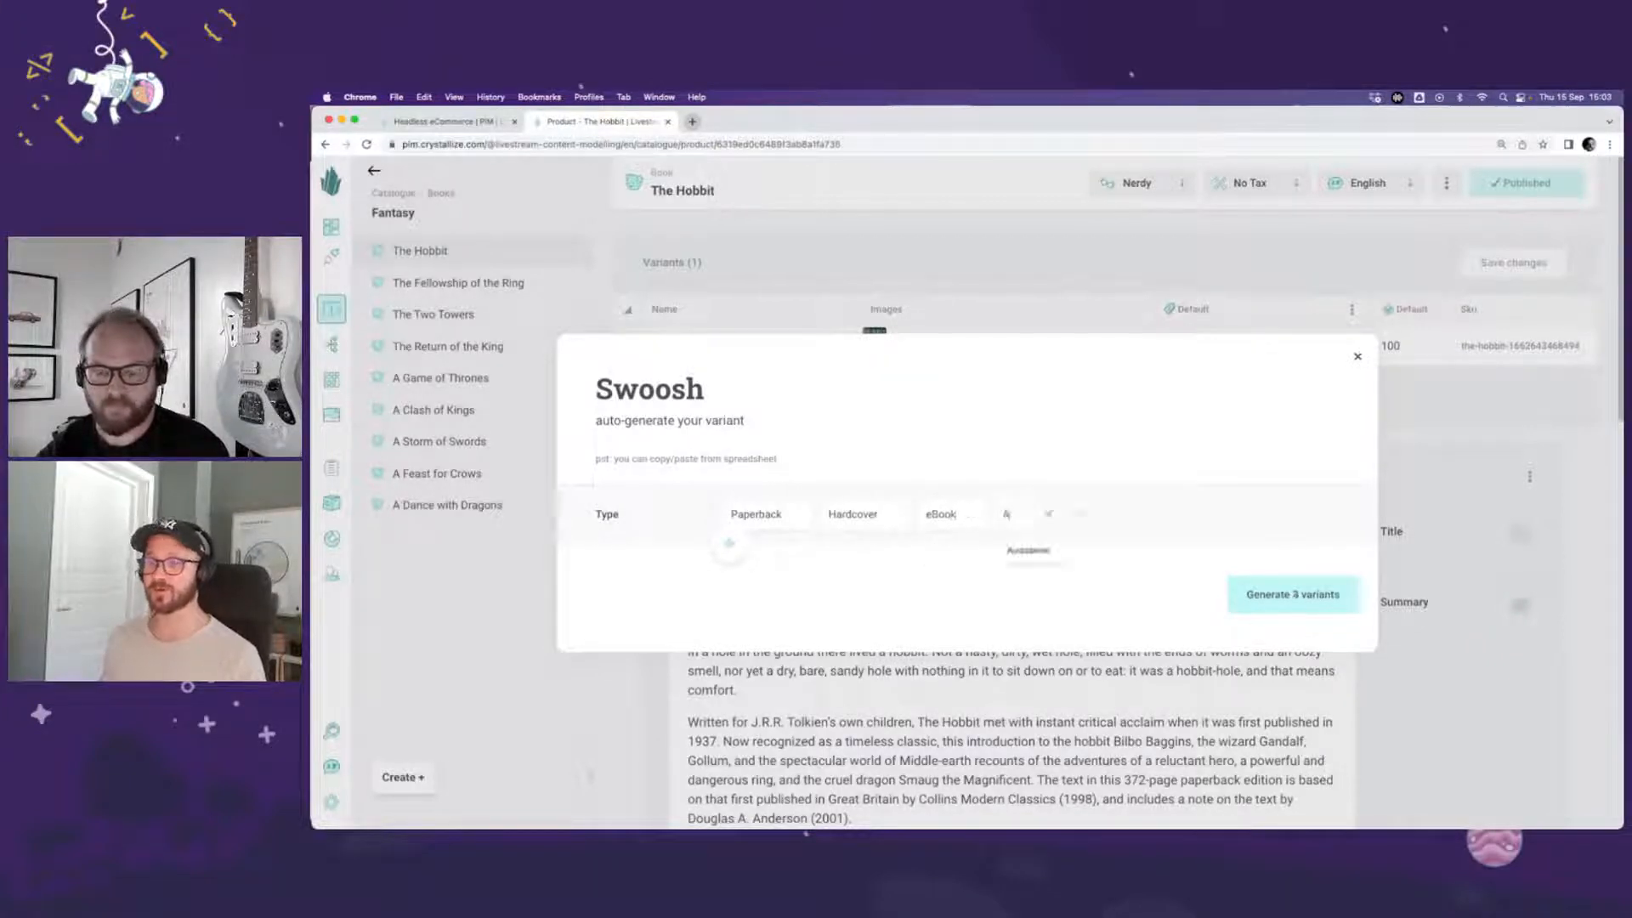
text(Au)
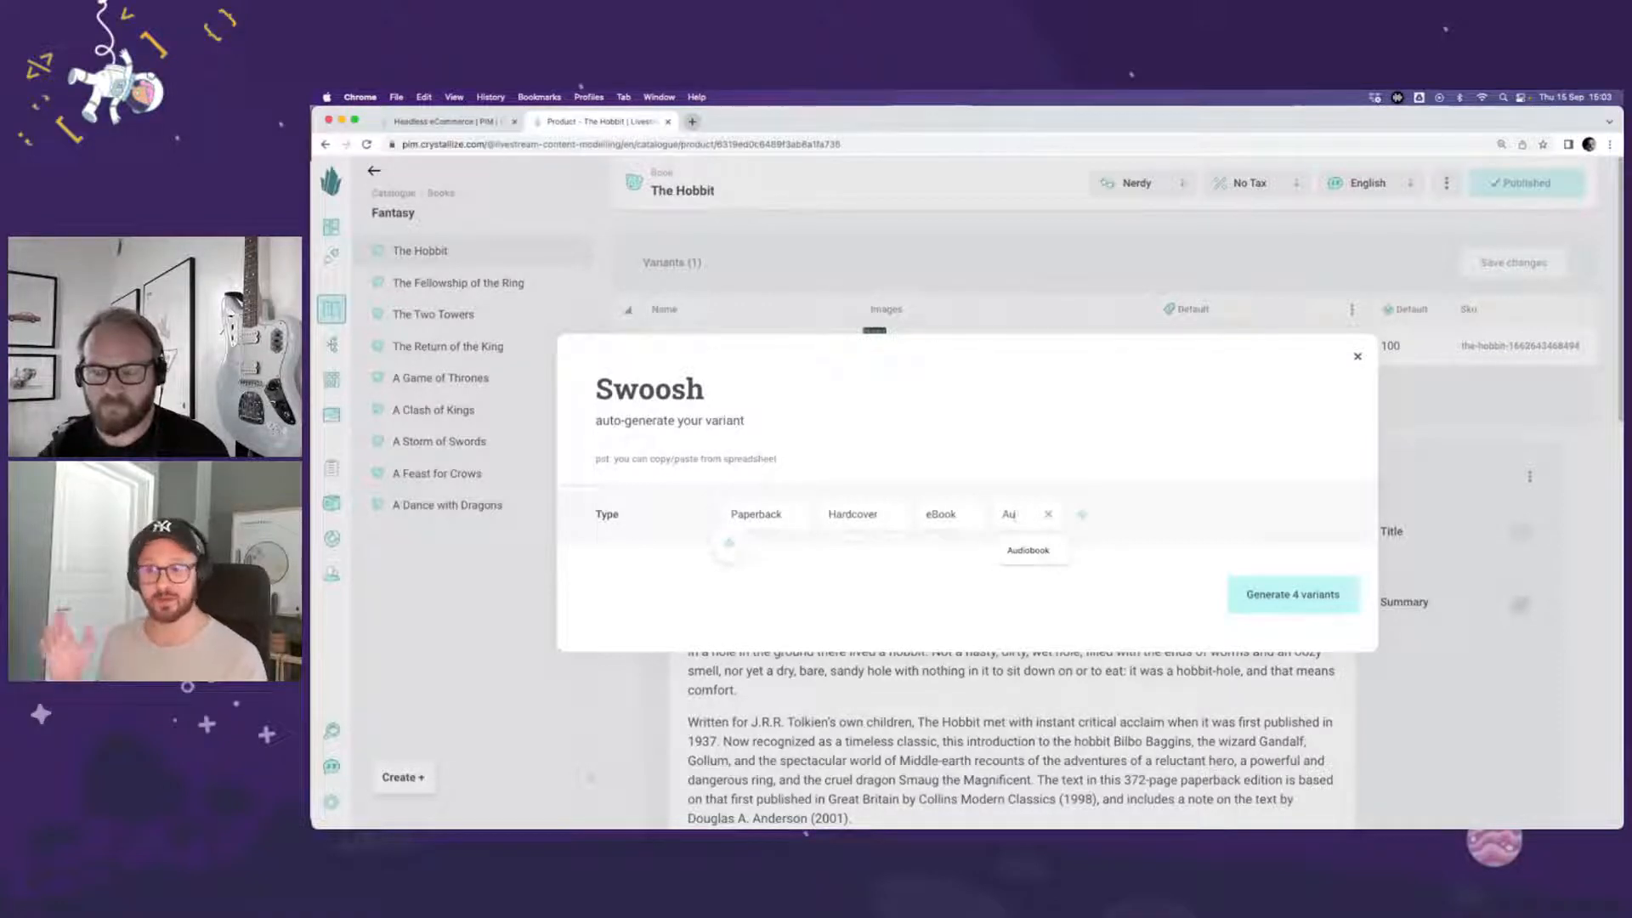
text(diobook)
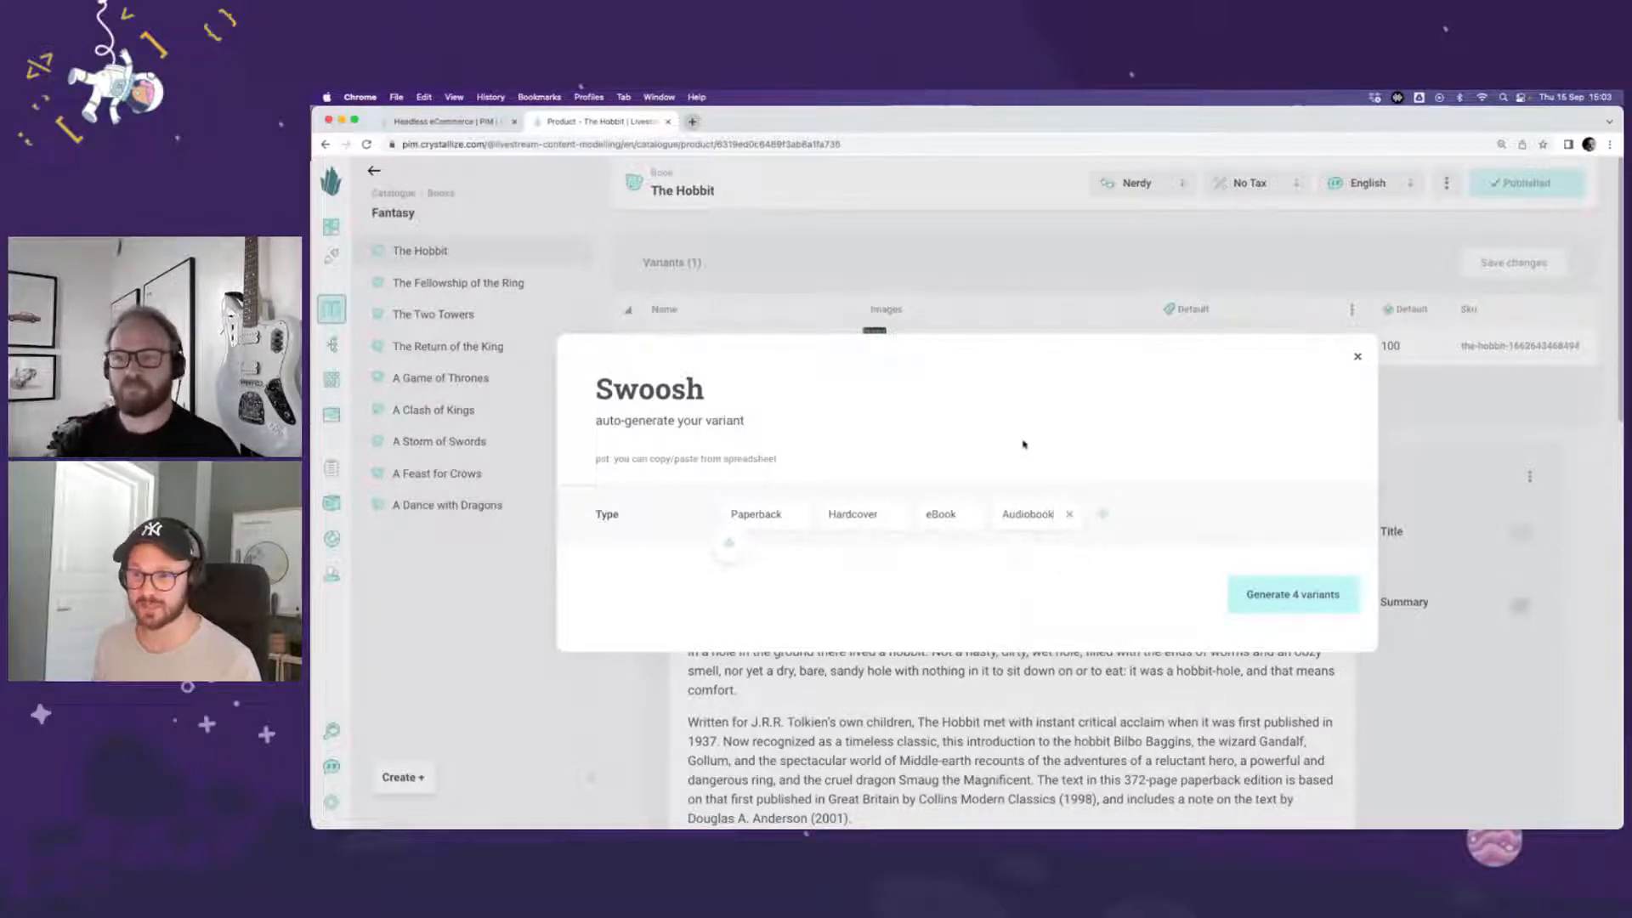
click(1271, 605)
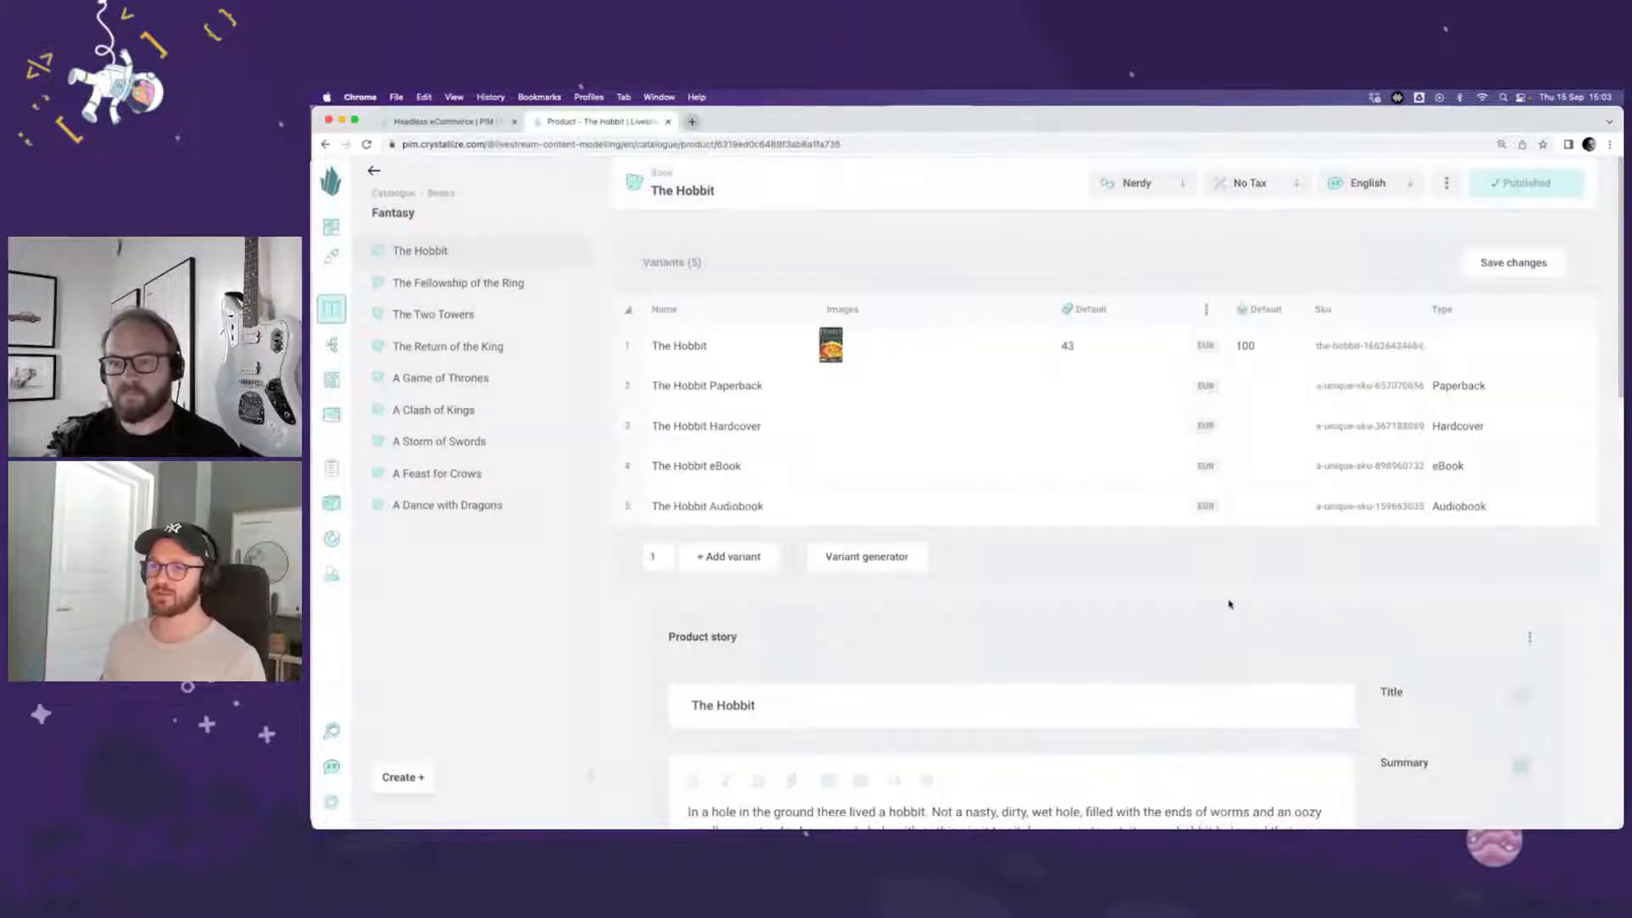
Step: Copy the original variant's cover image to all generated variants and delete the original The Hobbit row
click(860, 347)
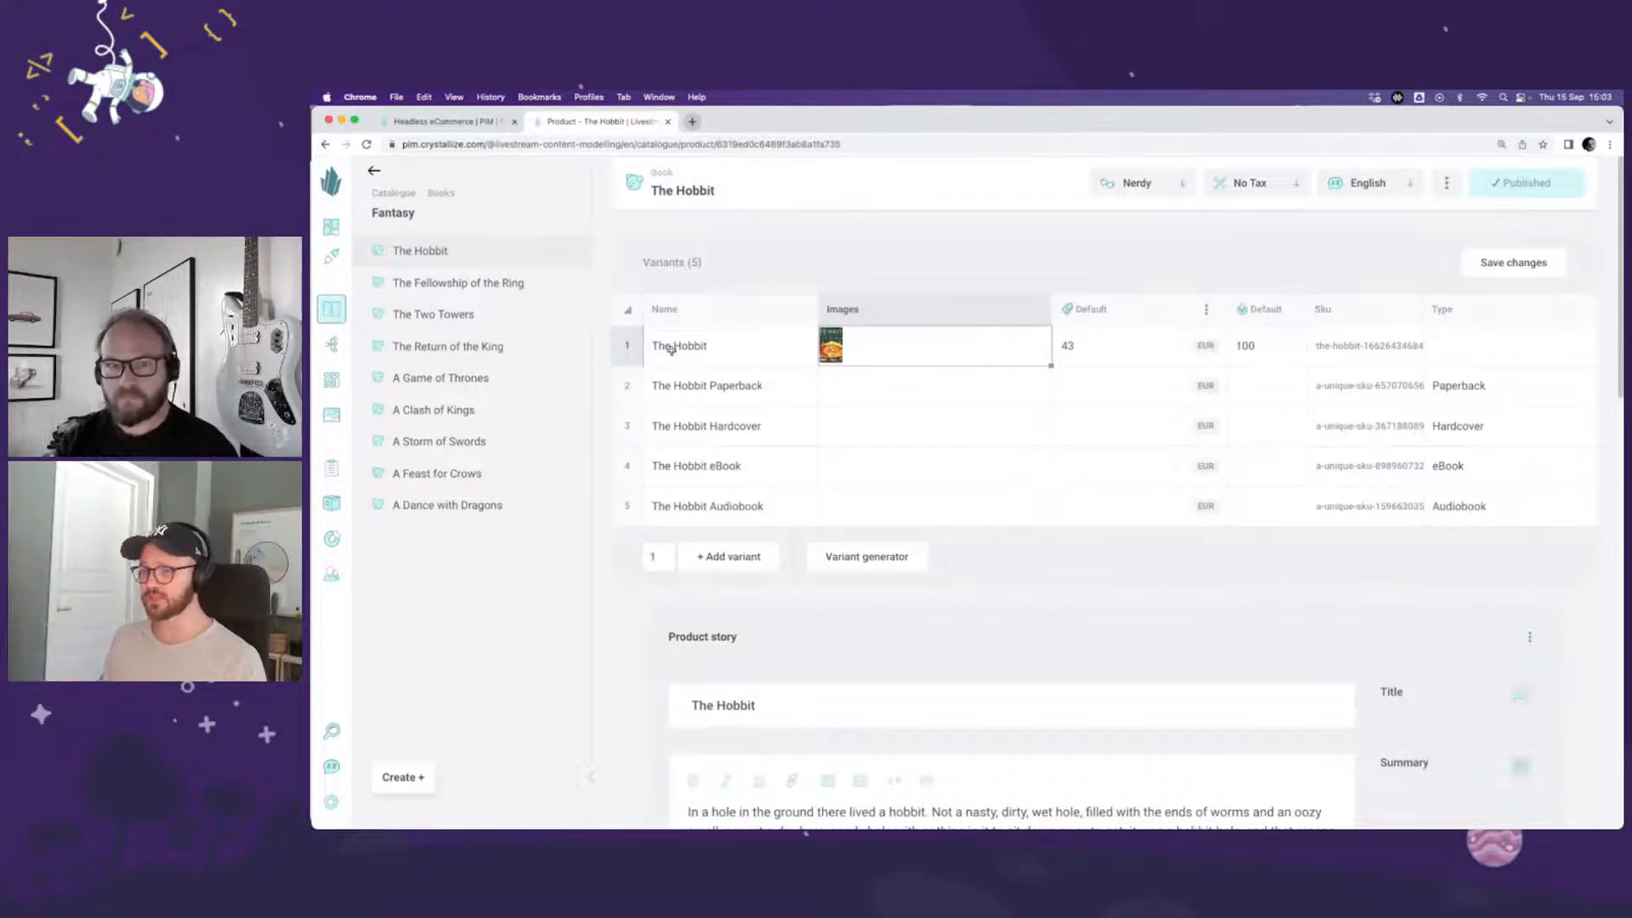
key(super+c)
click(850, 312)
key(super+v)
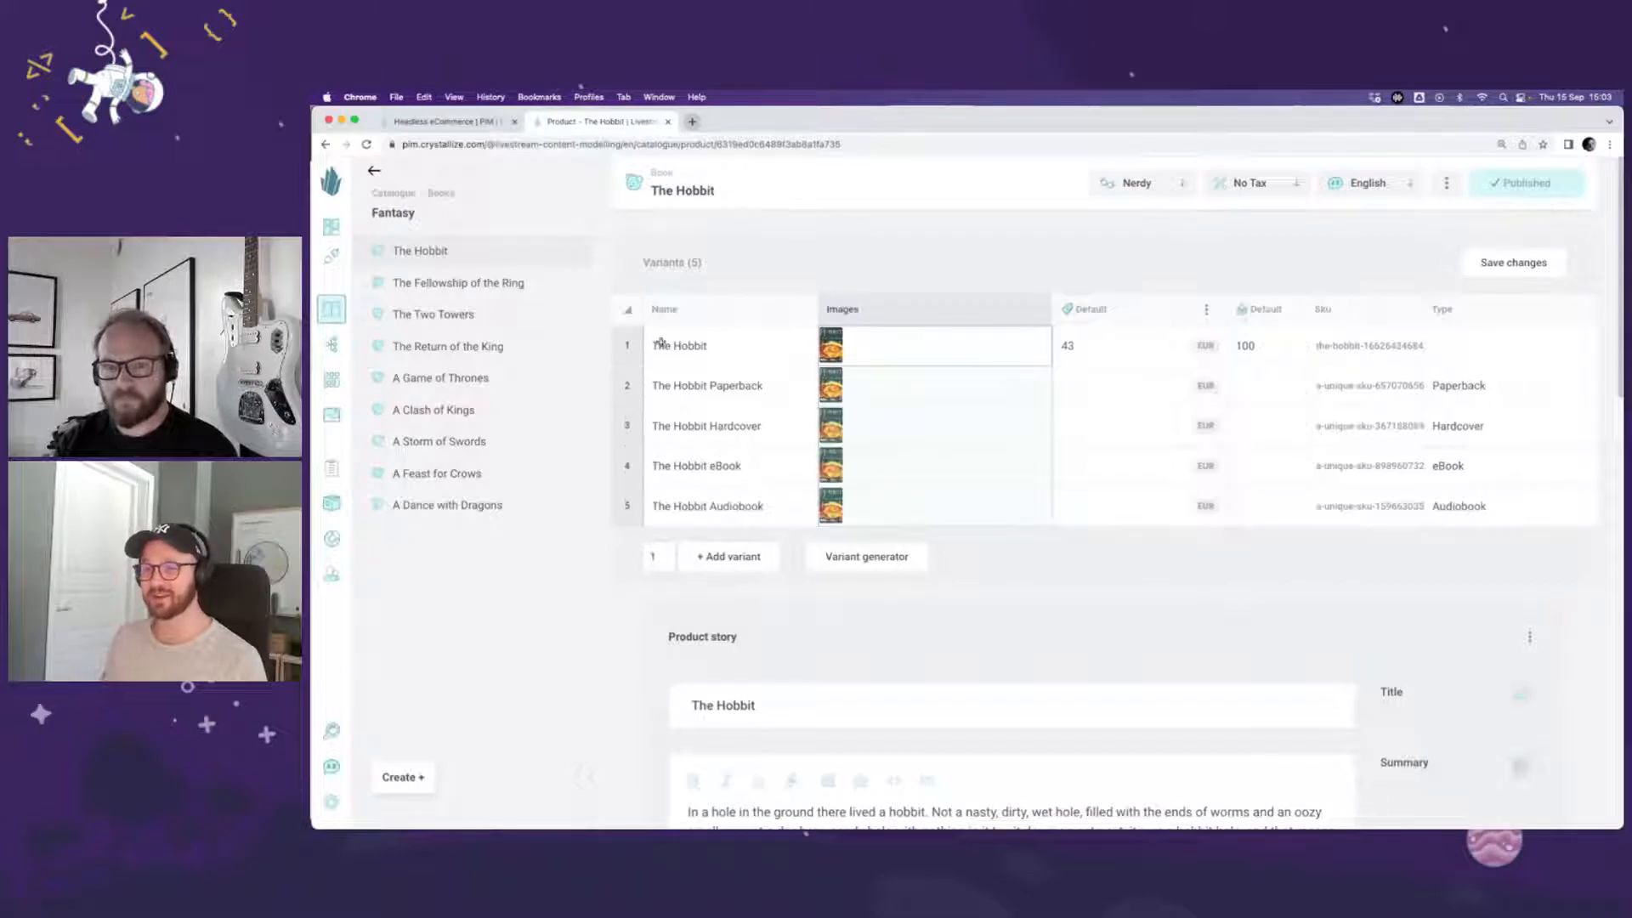
click(627, 343)
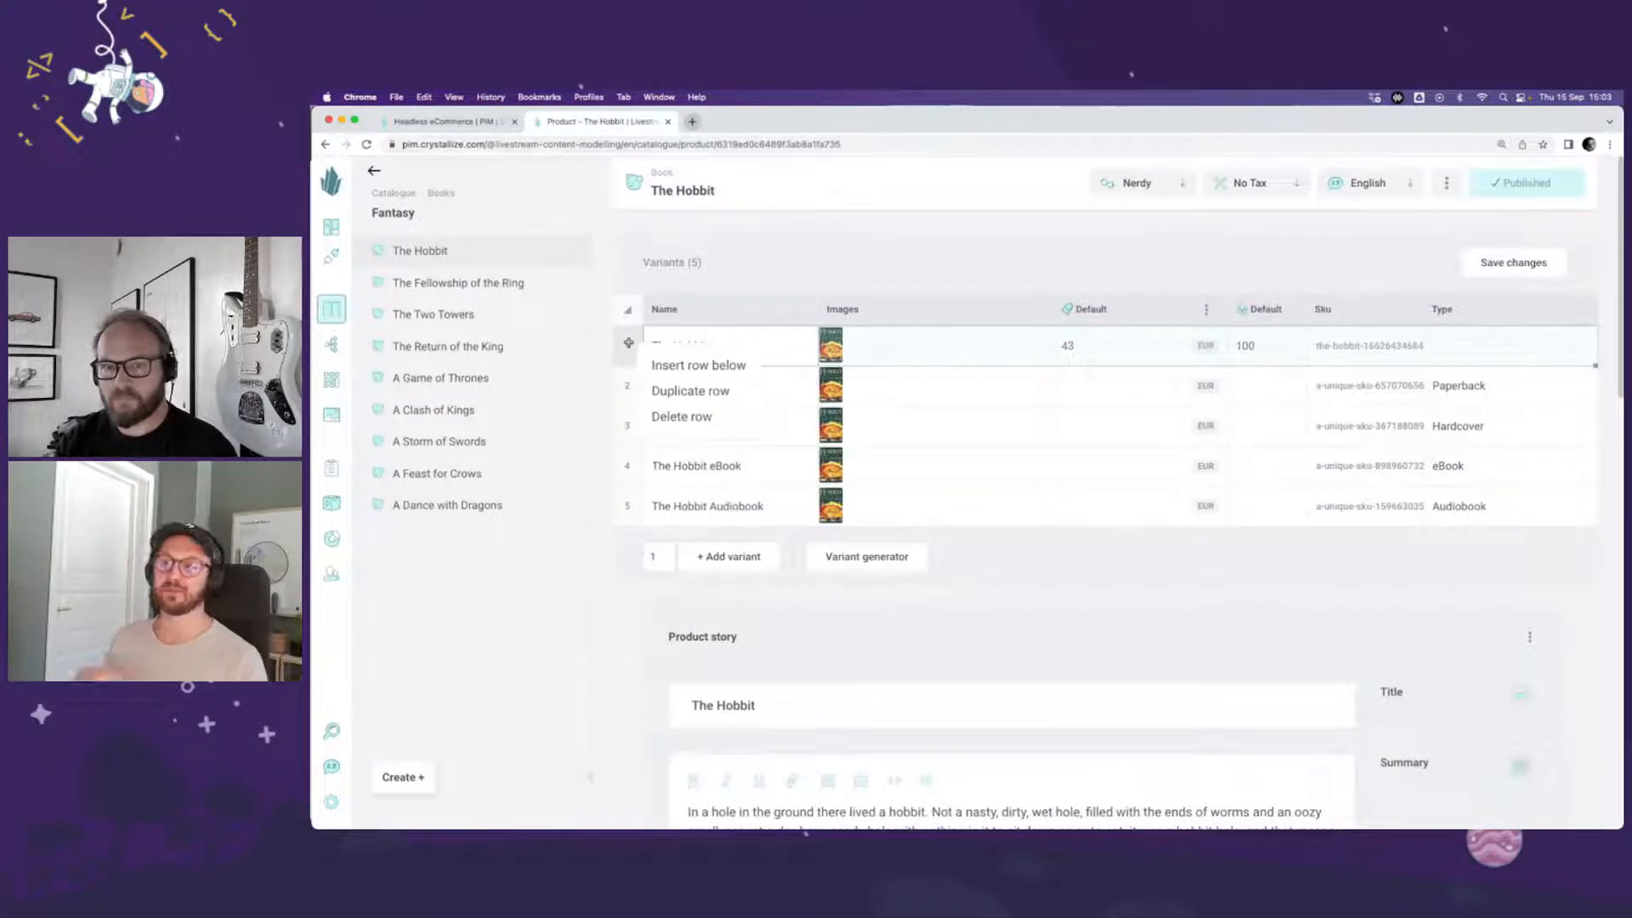
click(711, 417)
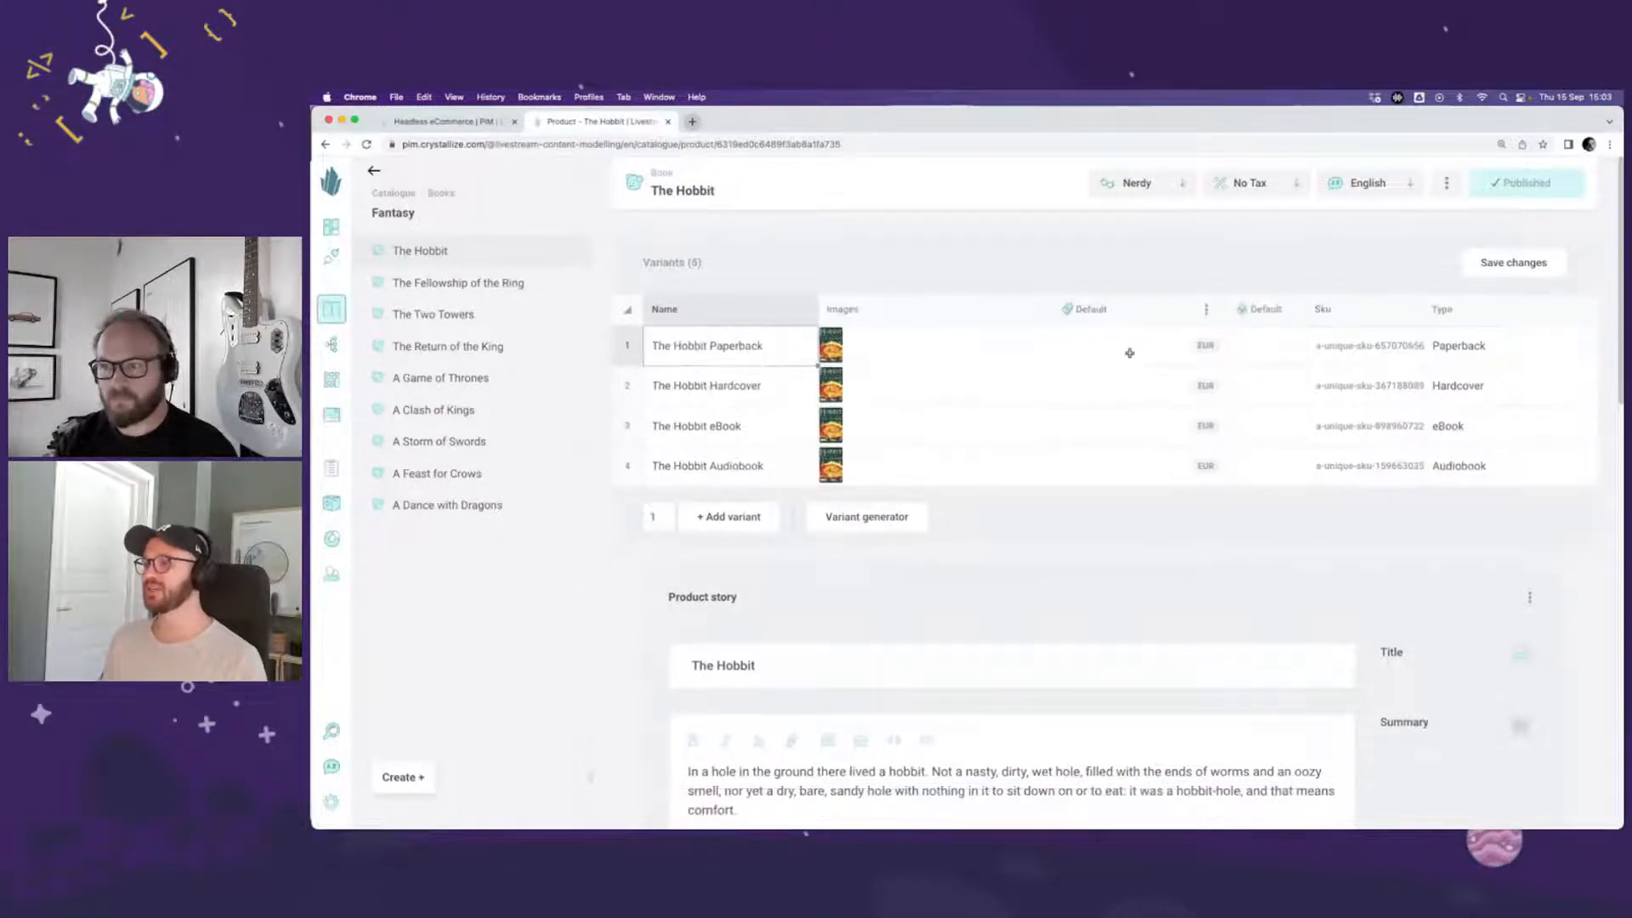
Step: Set the default EUR prices to 23 for Paperback, 34 for Hardcover, 19 for eBook and 19 for Audiobook
click(1089, 345)
text(23)
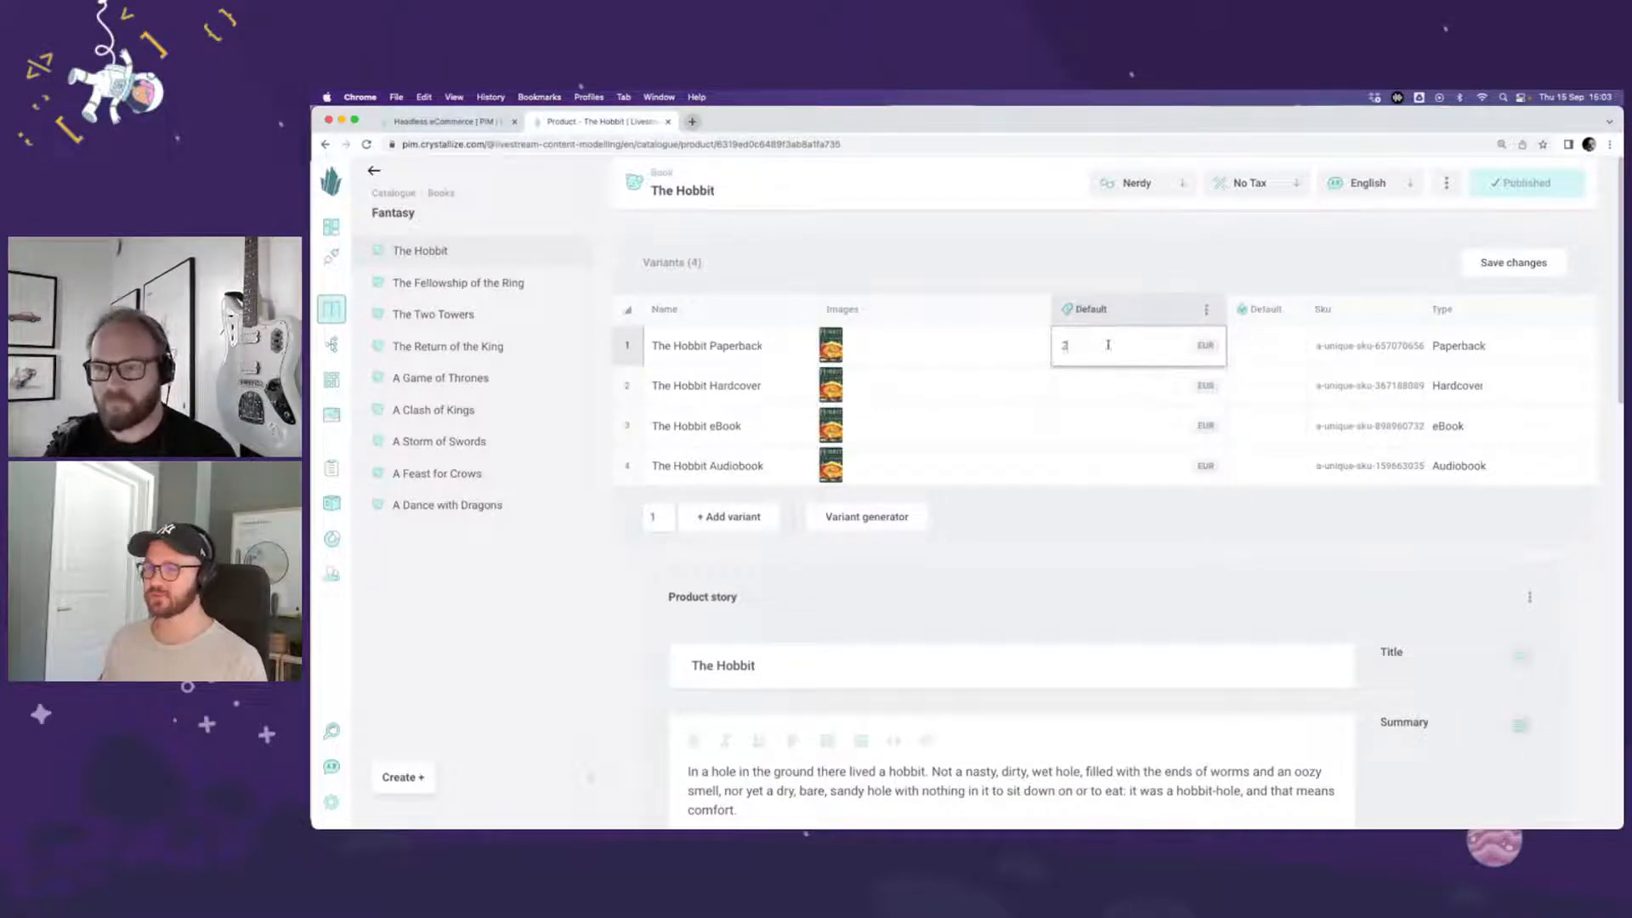
key(Return)
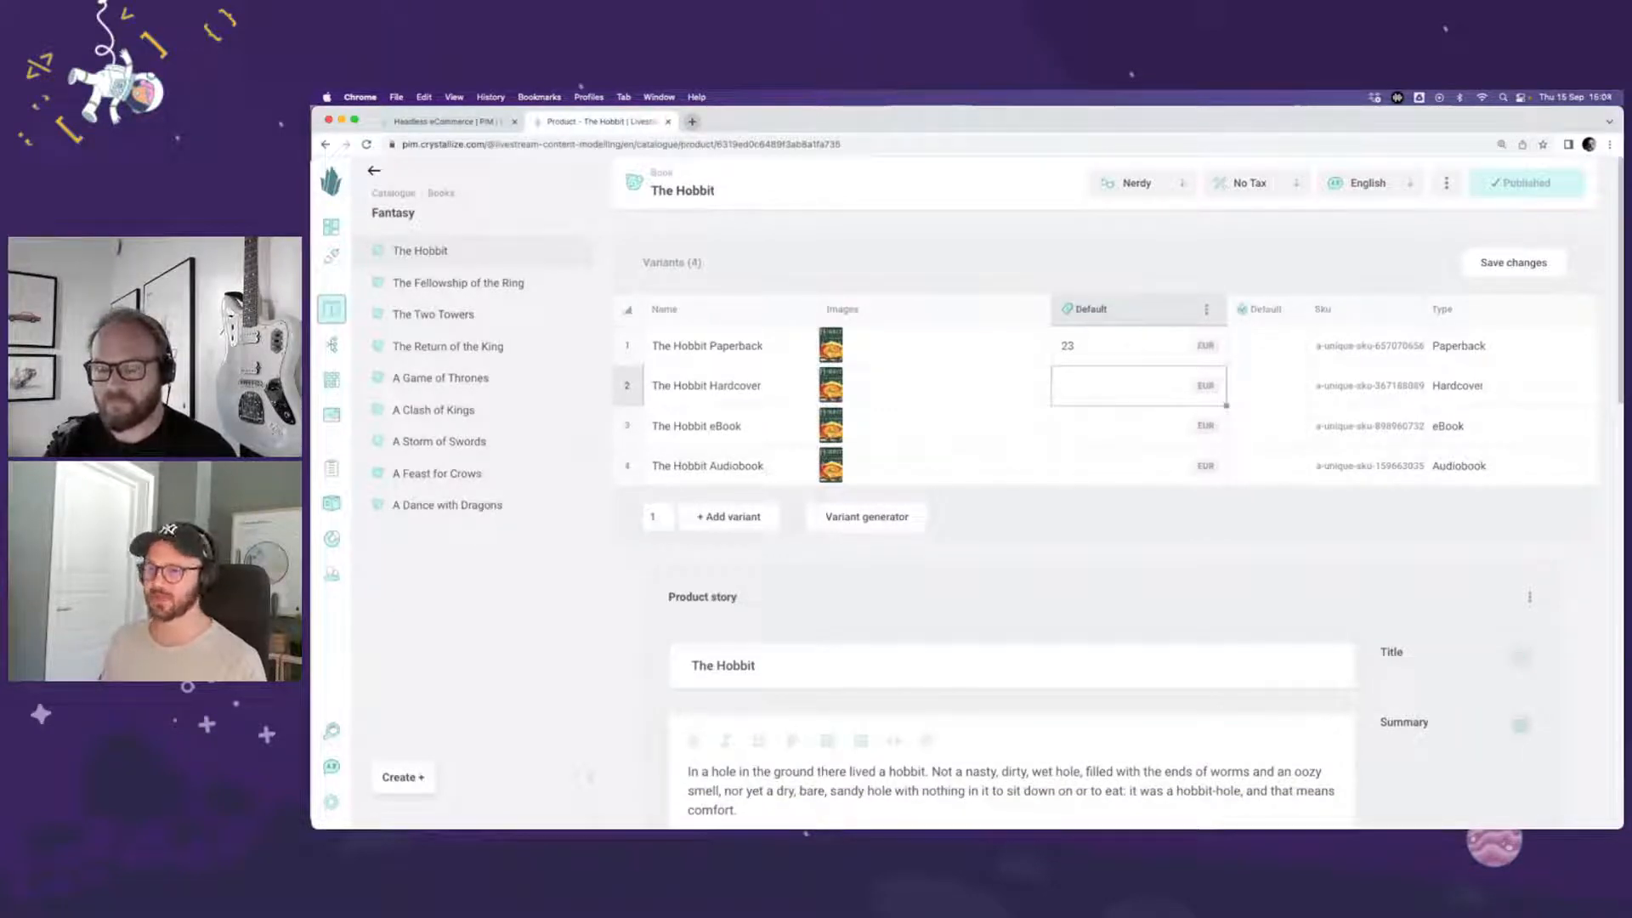
text(24)
key(Return)
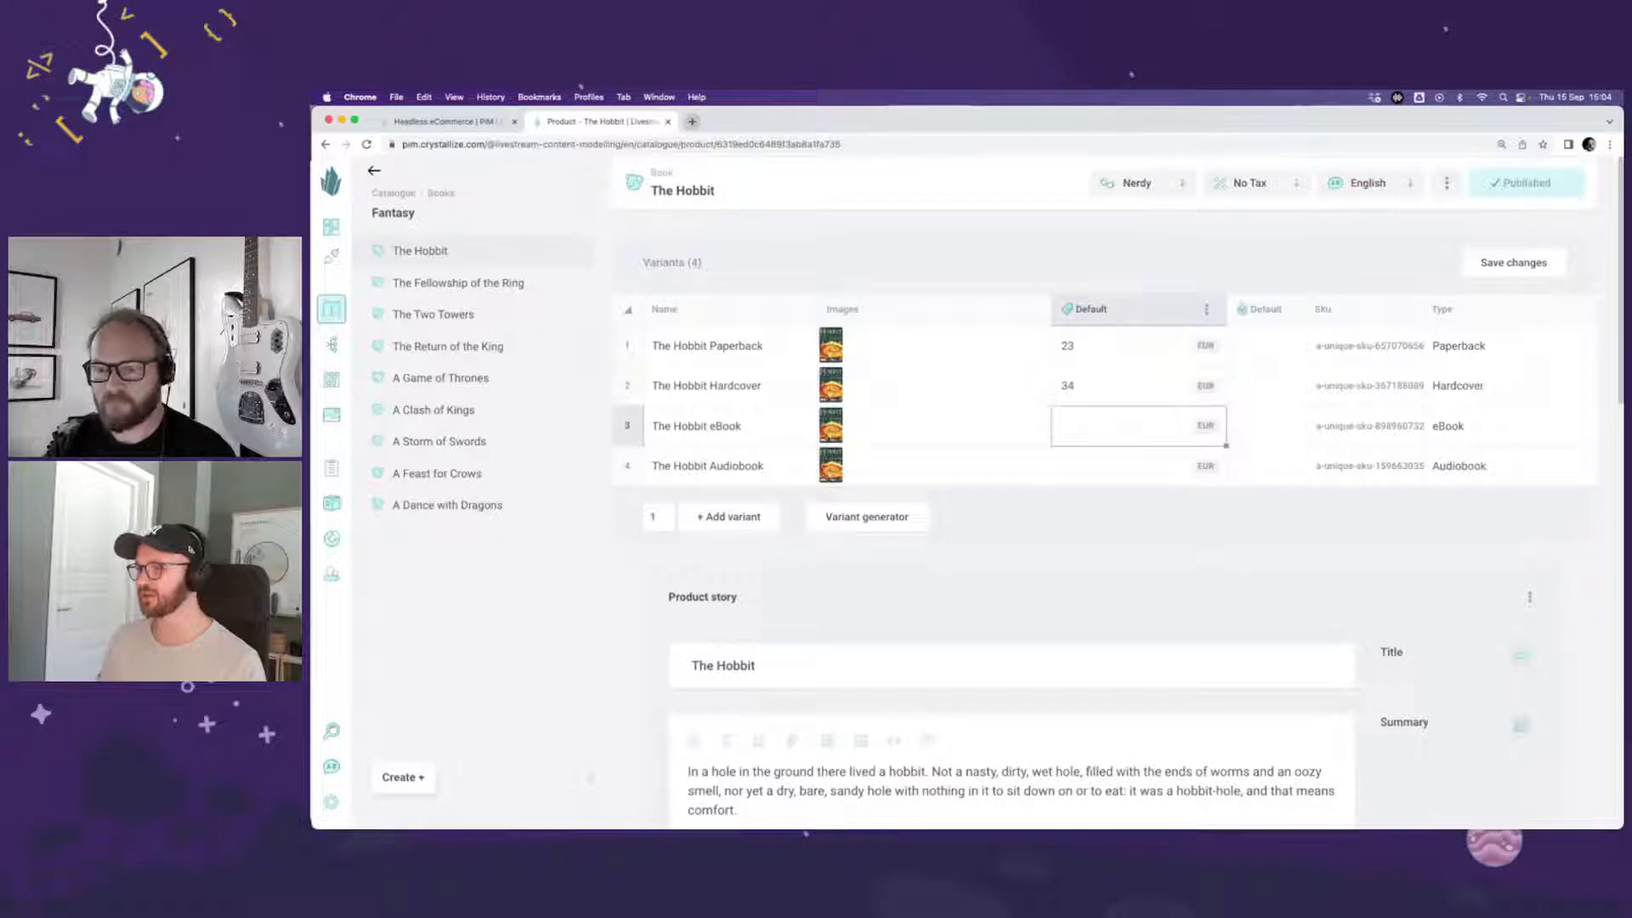
text(19)
key(Return)
text(5)
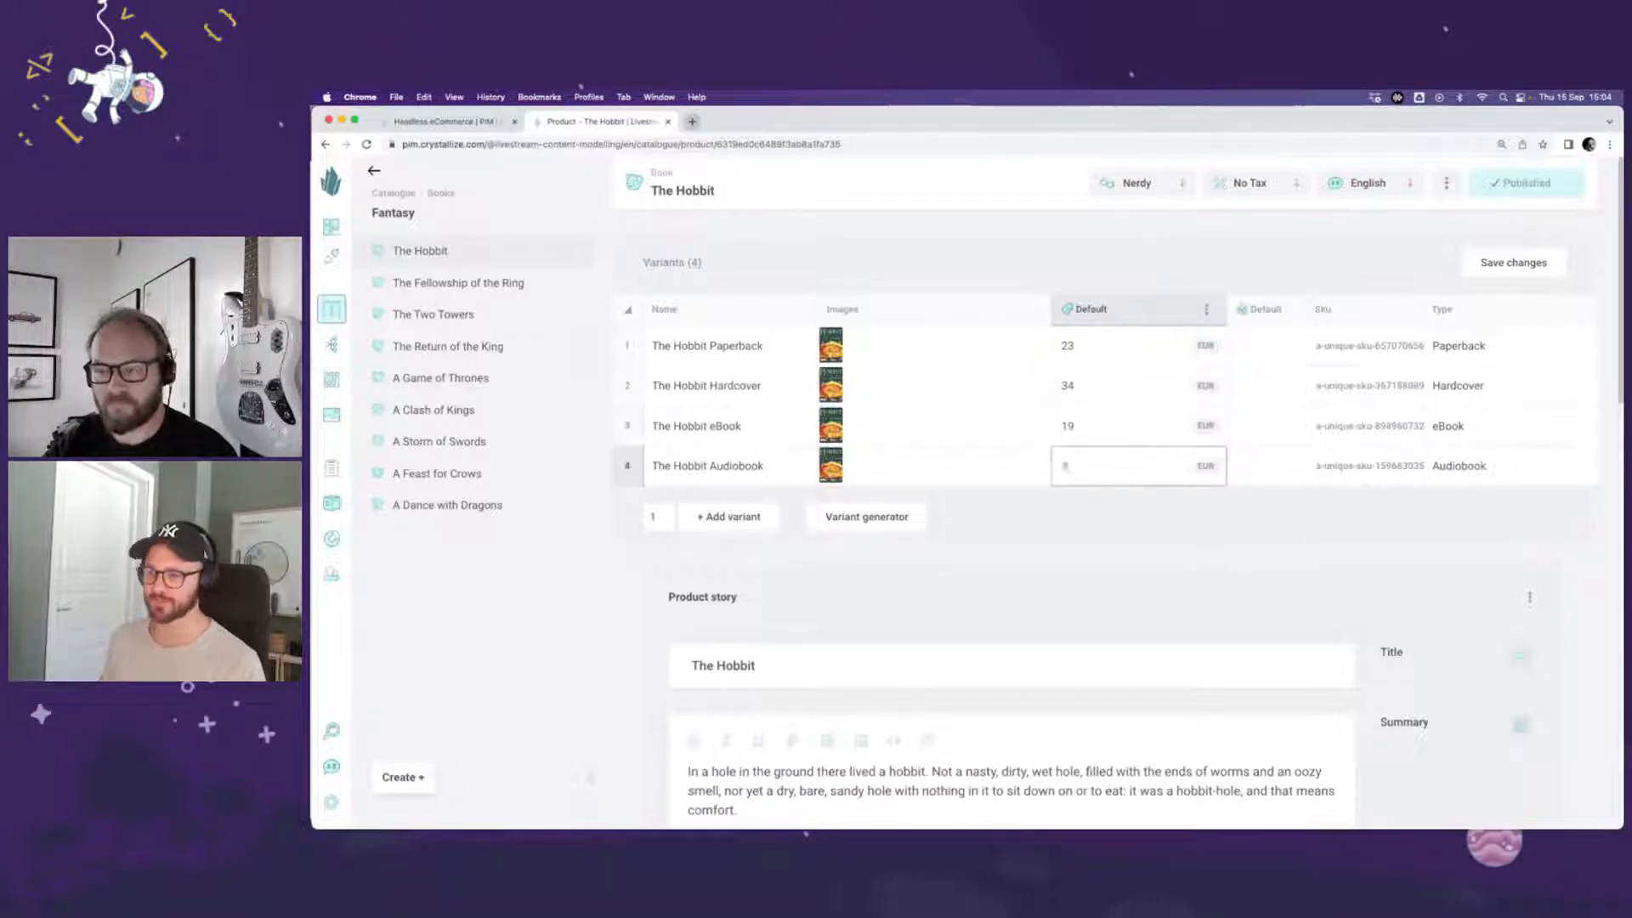
text(9)
click(1247, 456)
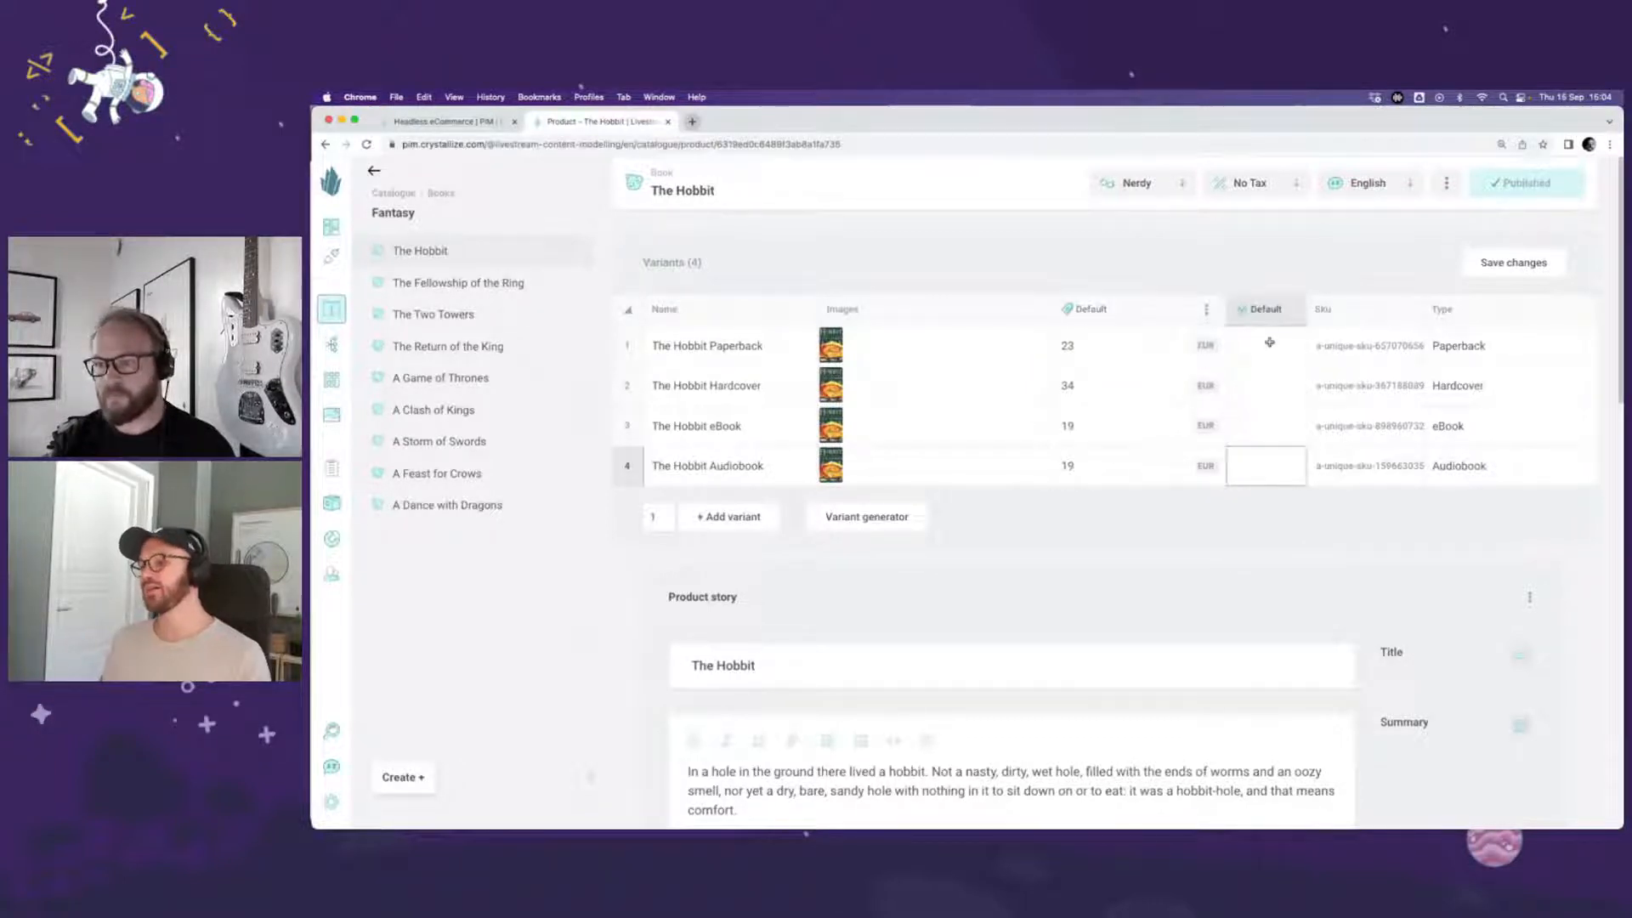
Step: Set the default stock to 10 for all four The Hobbit variants and save the changes
click(1270, 342)
text(10)
key(Return)
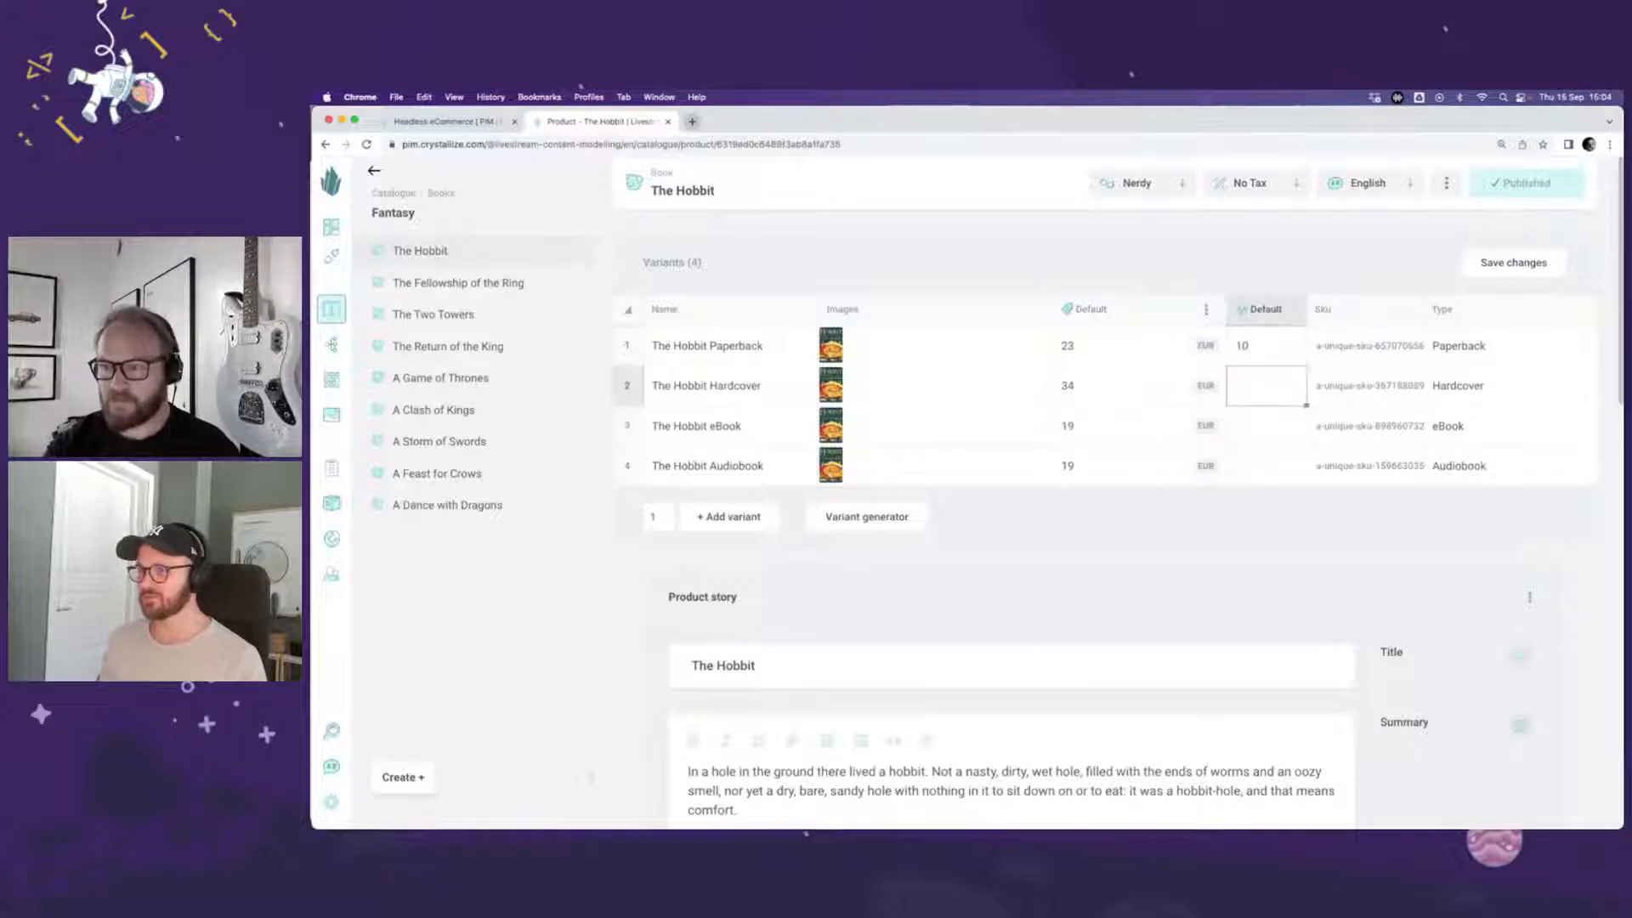
click(1263, 333)
key(super+c)
click(1271, 306)
key(super+v)
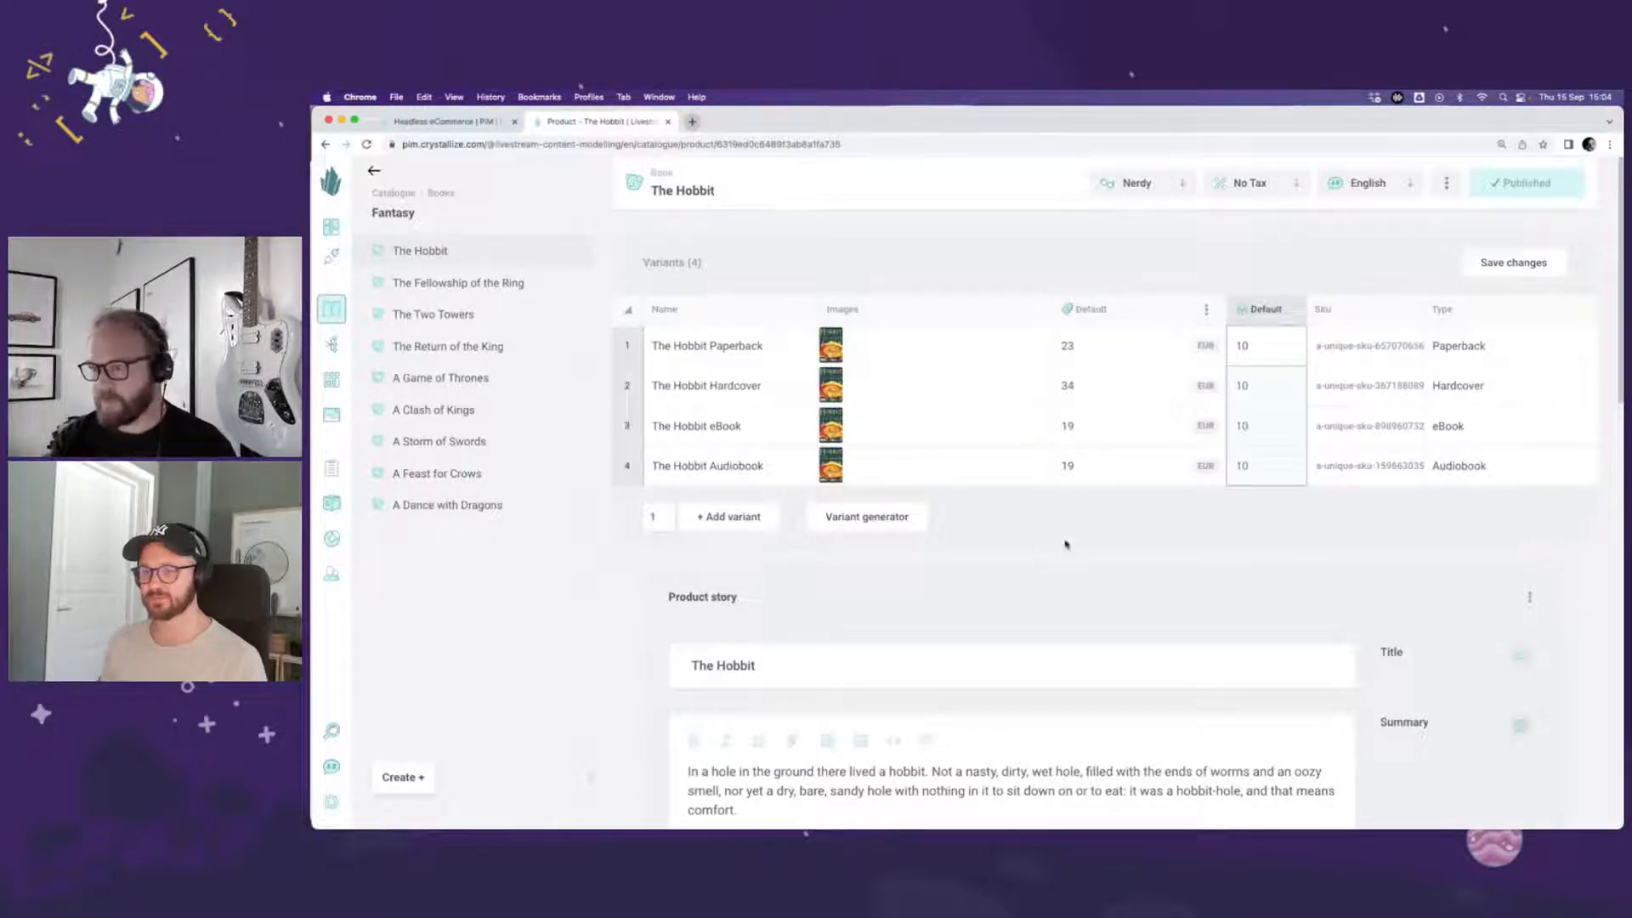
drag(1475, 352, 1479, 467)
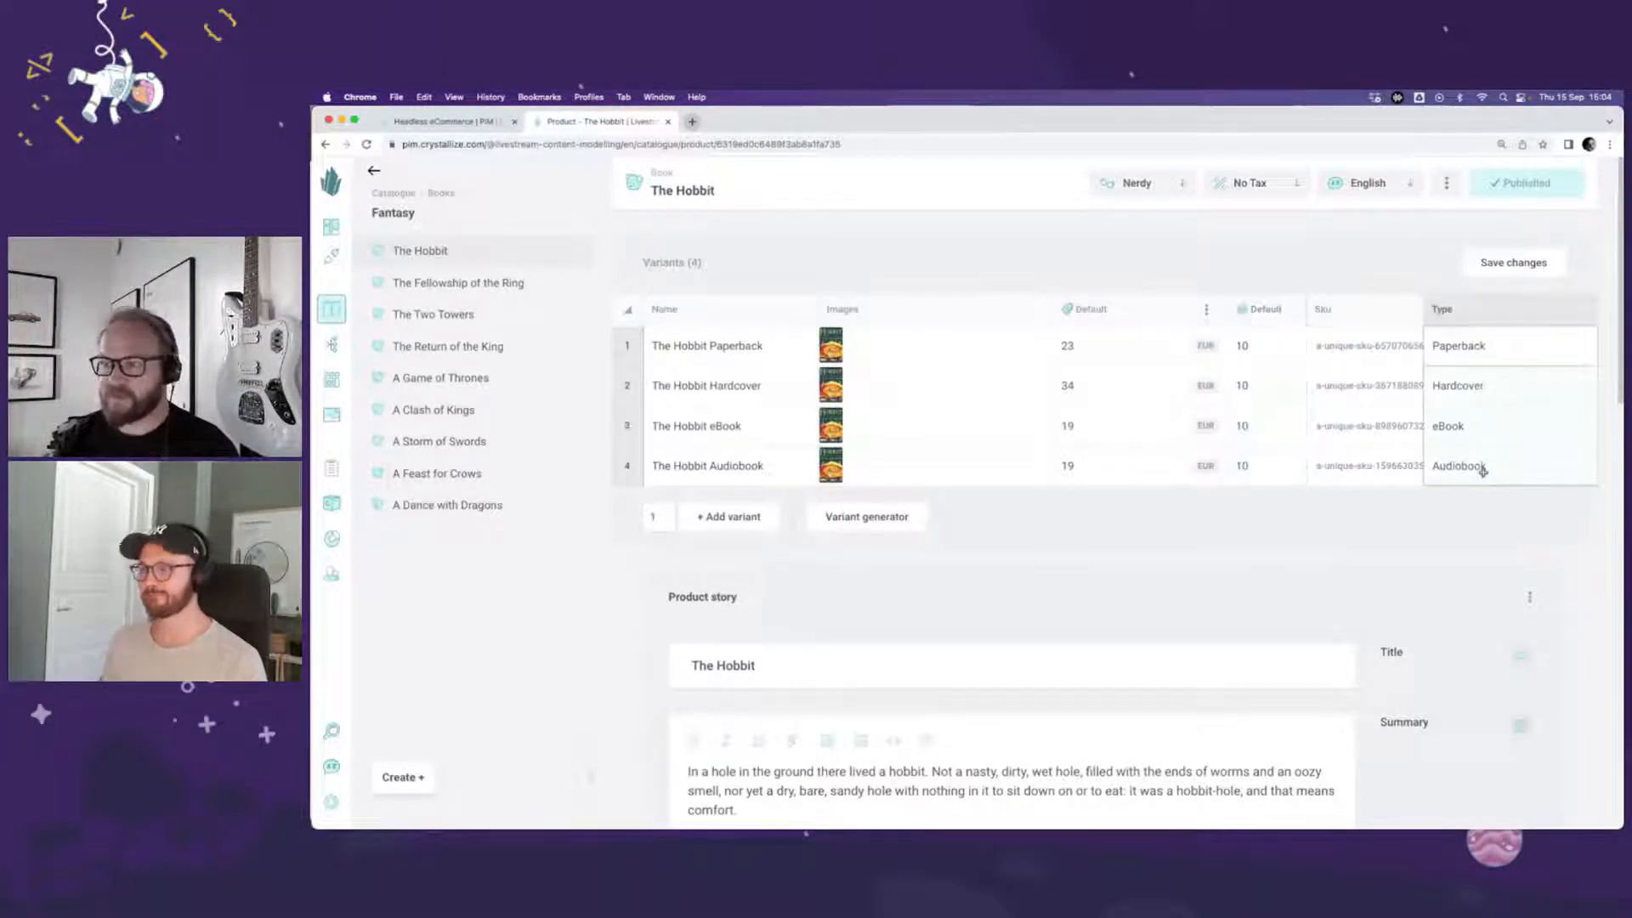
click(1442, 496)
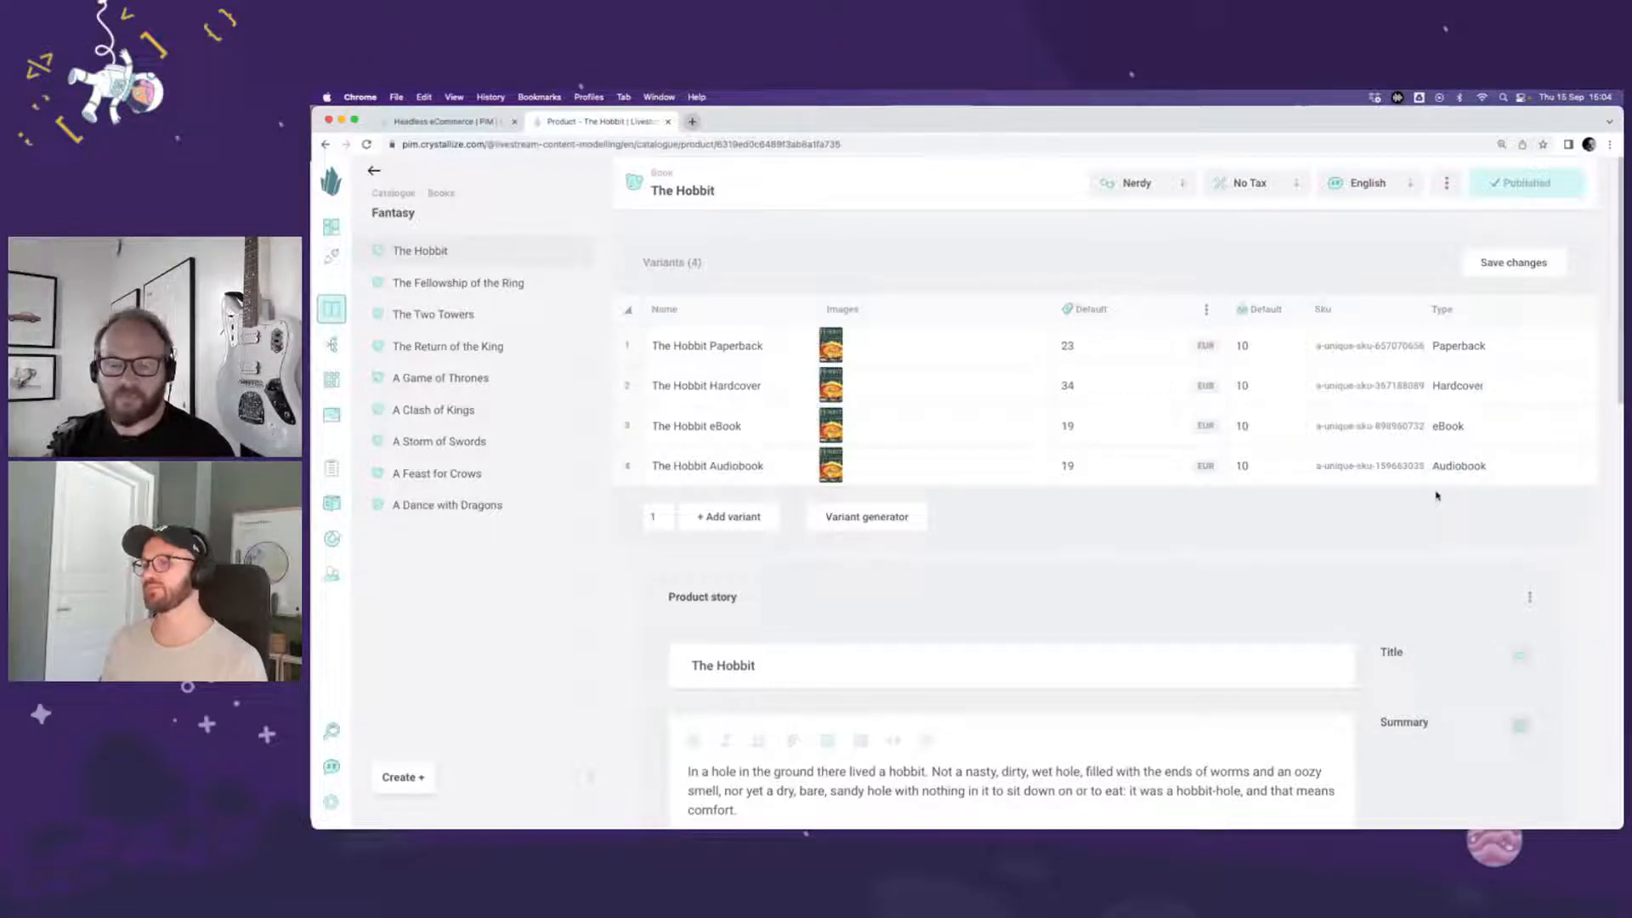
click(1506, 267)
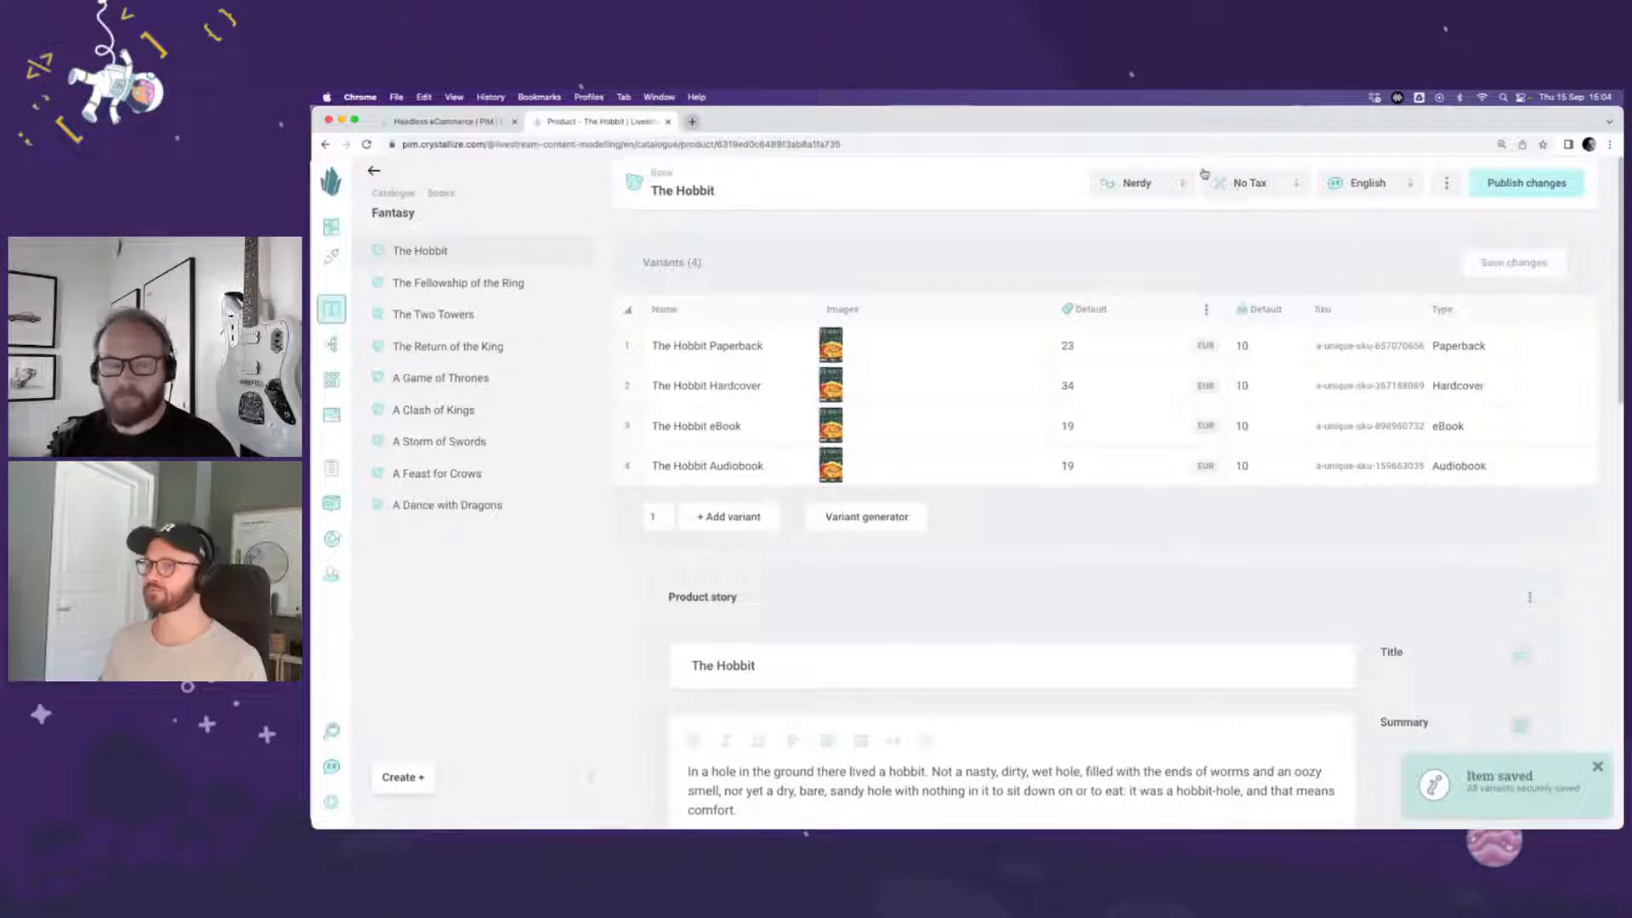
Step: In the Pretty view, replace The Hobbit Audiobook variant's cover with the motion picture edition image and publish the changes
click(1158, 188)
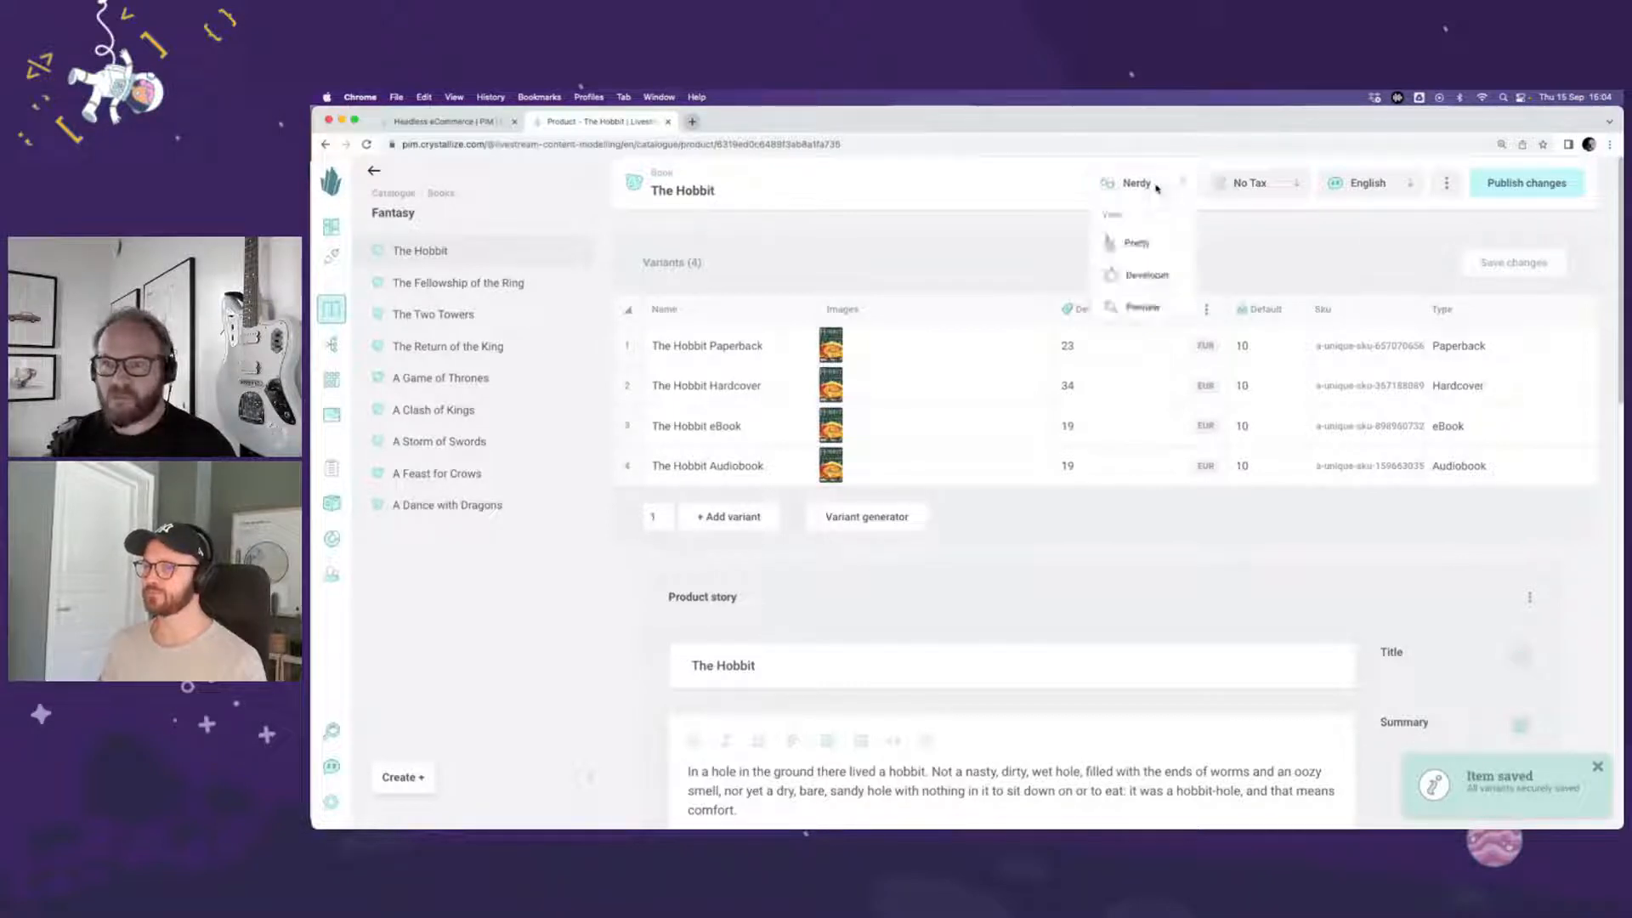
click(1158, 250)
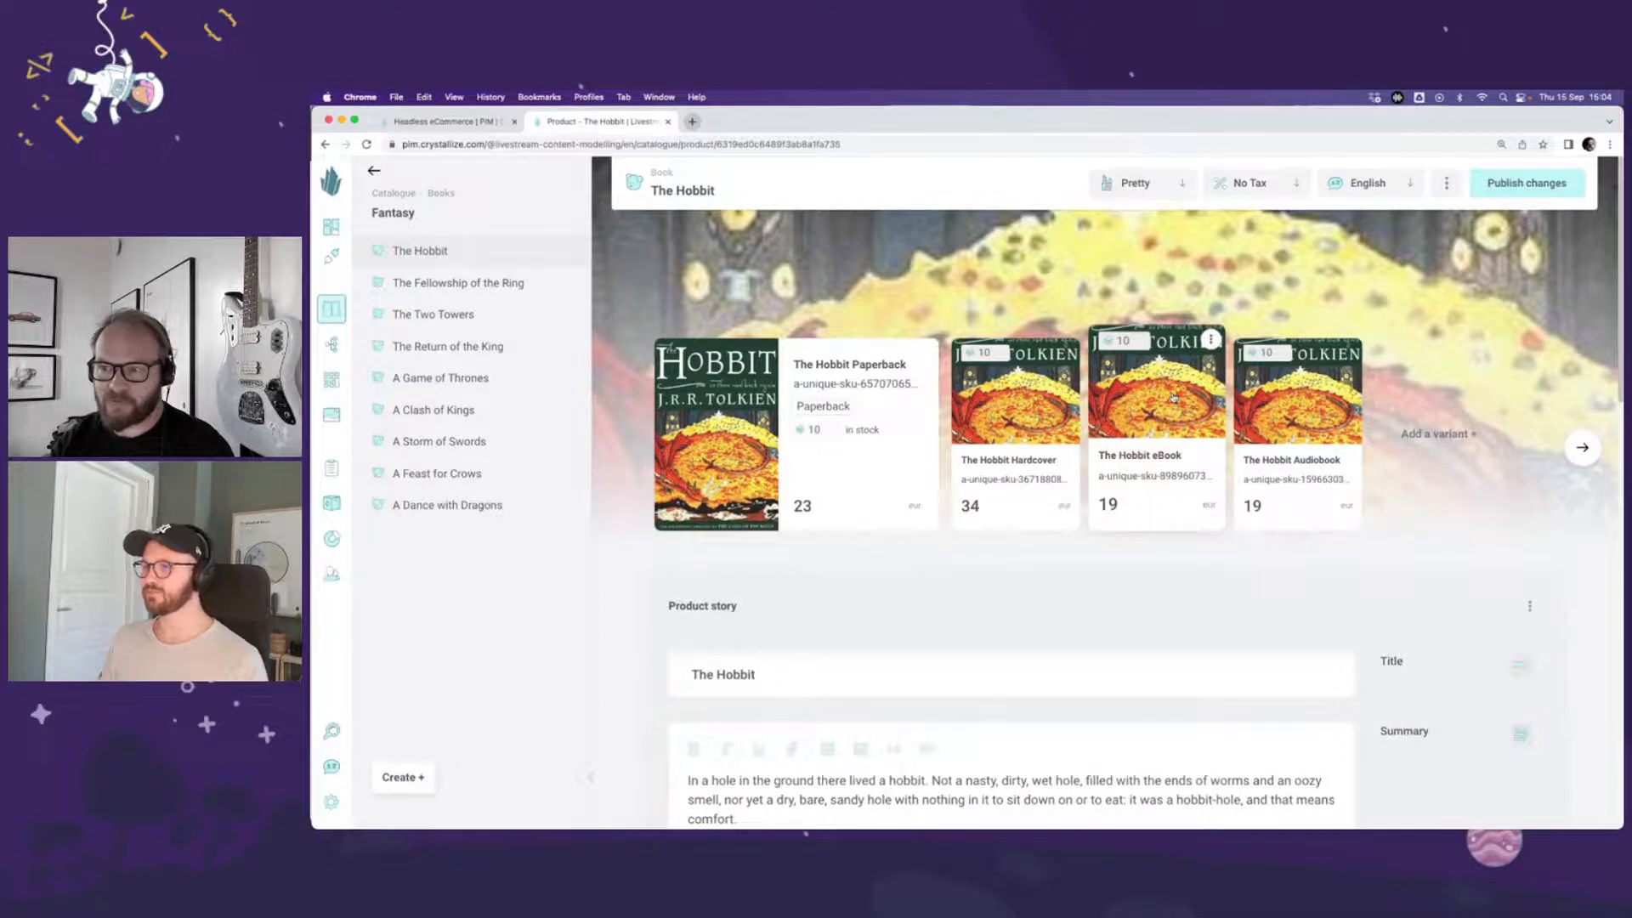
click(1310, 405)
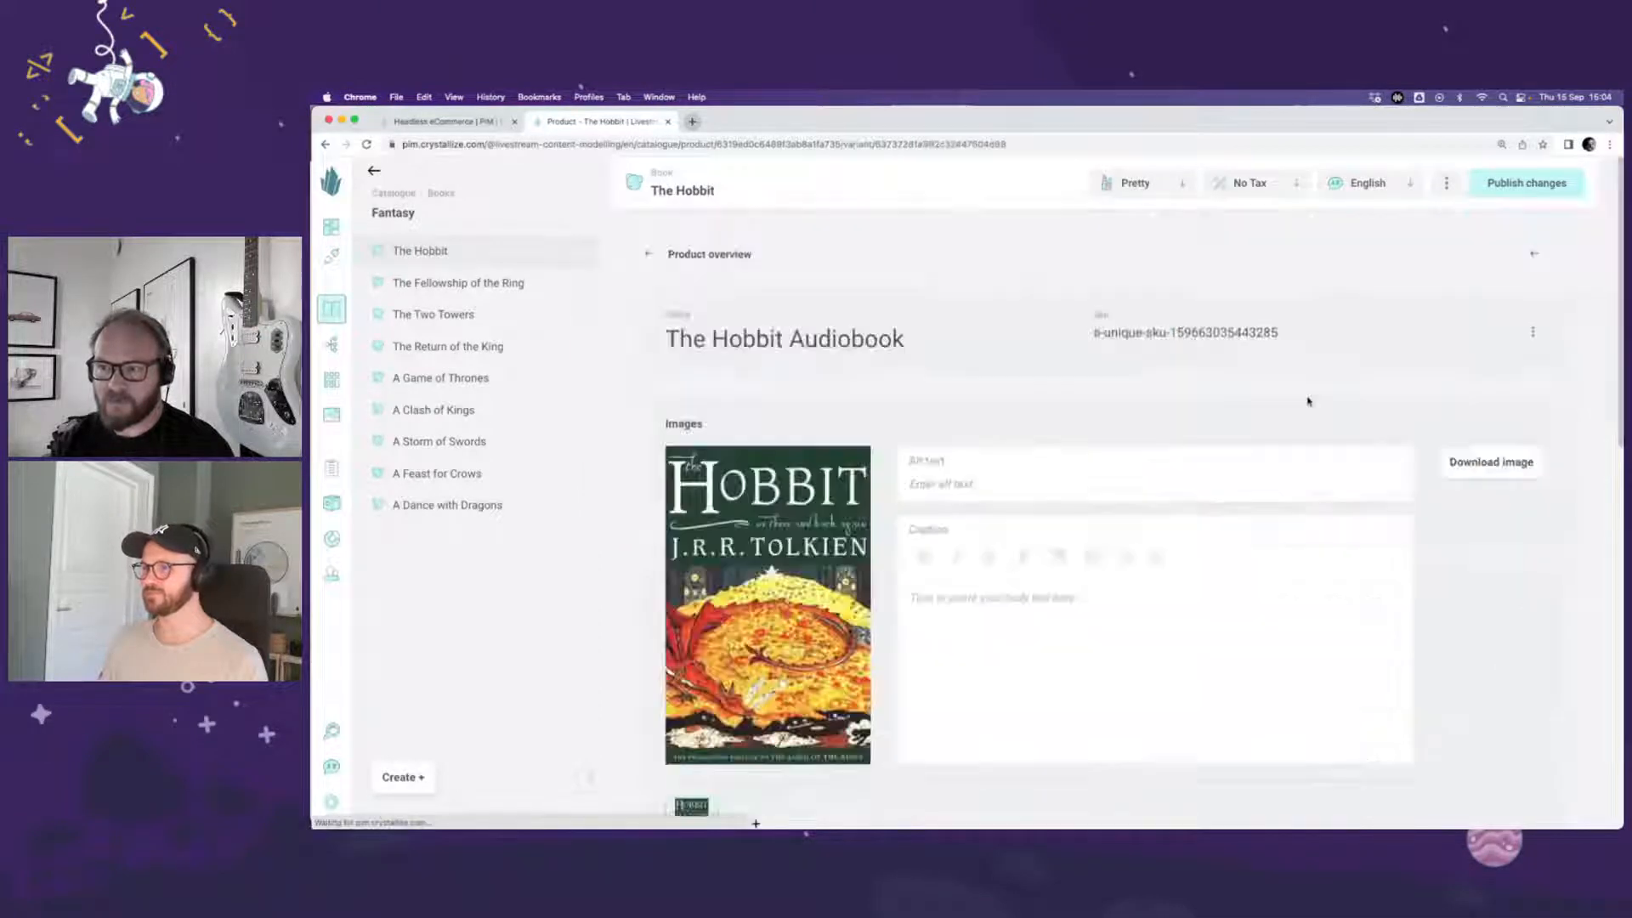
scroll(785, 663, down, 1)
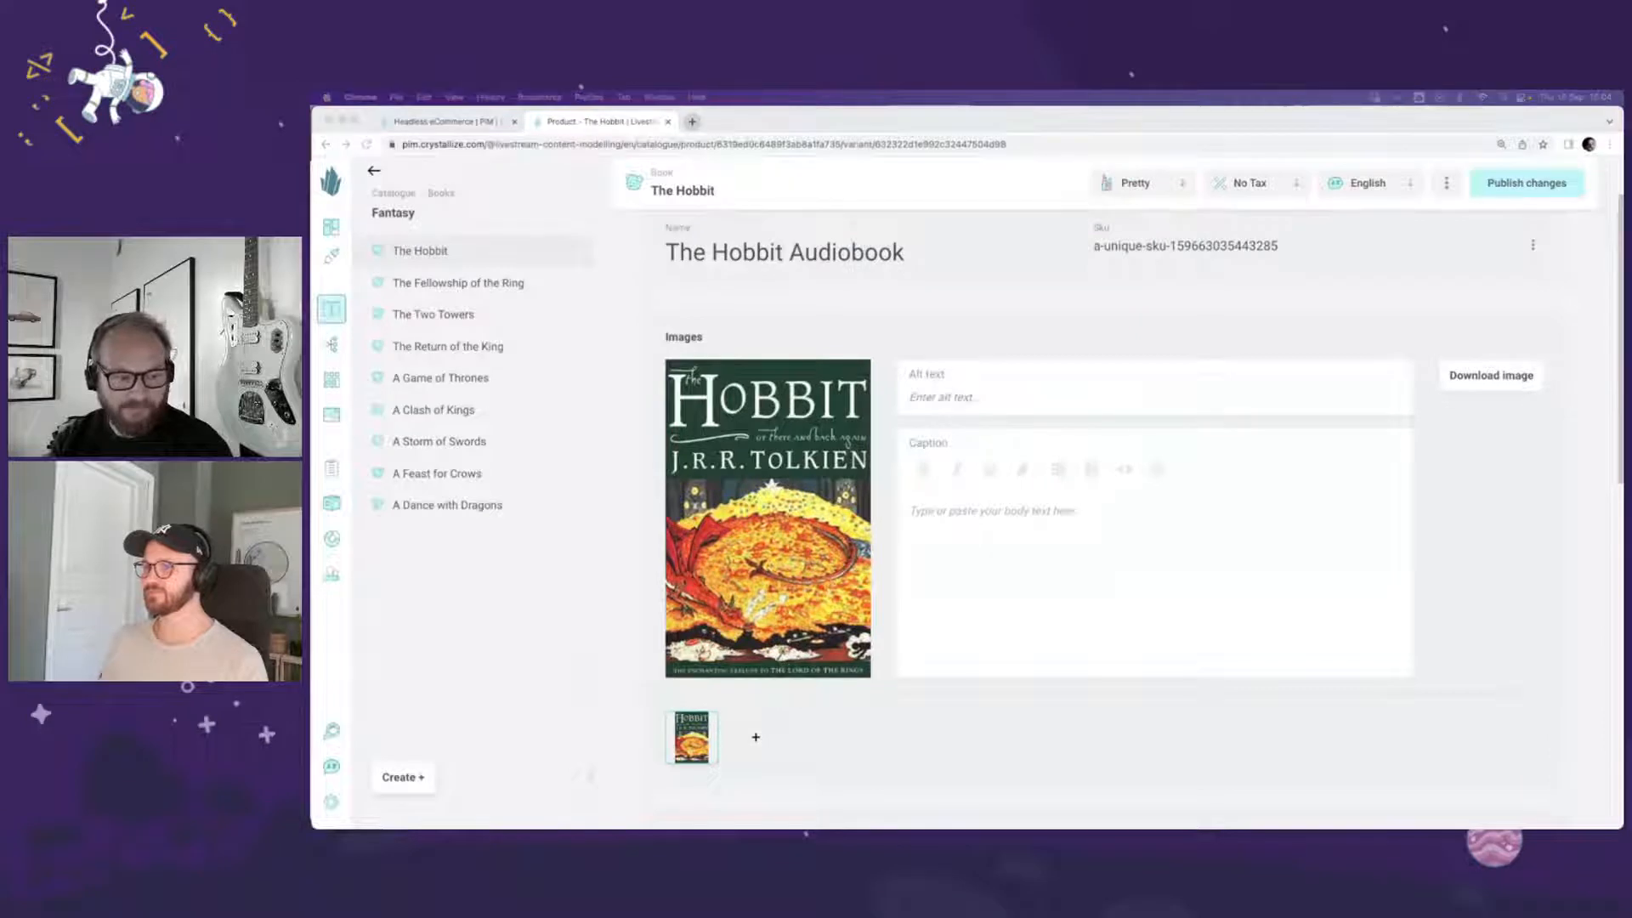
drag(603, 671, 790, 746)
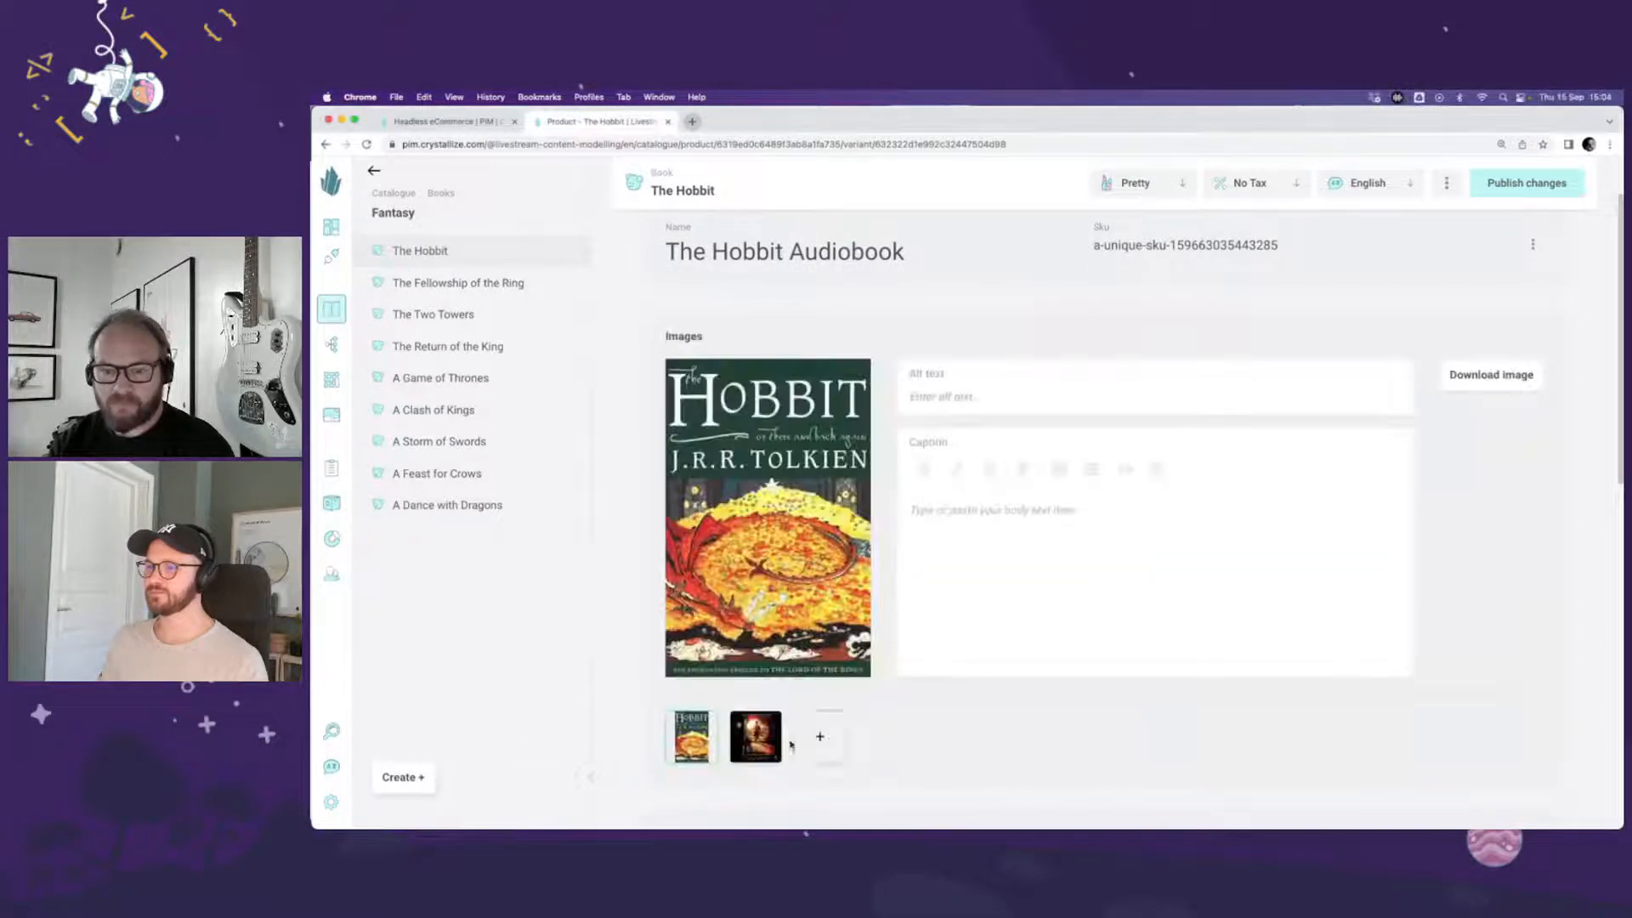
click(714, 717)
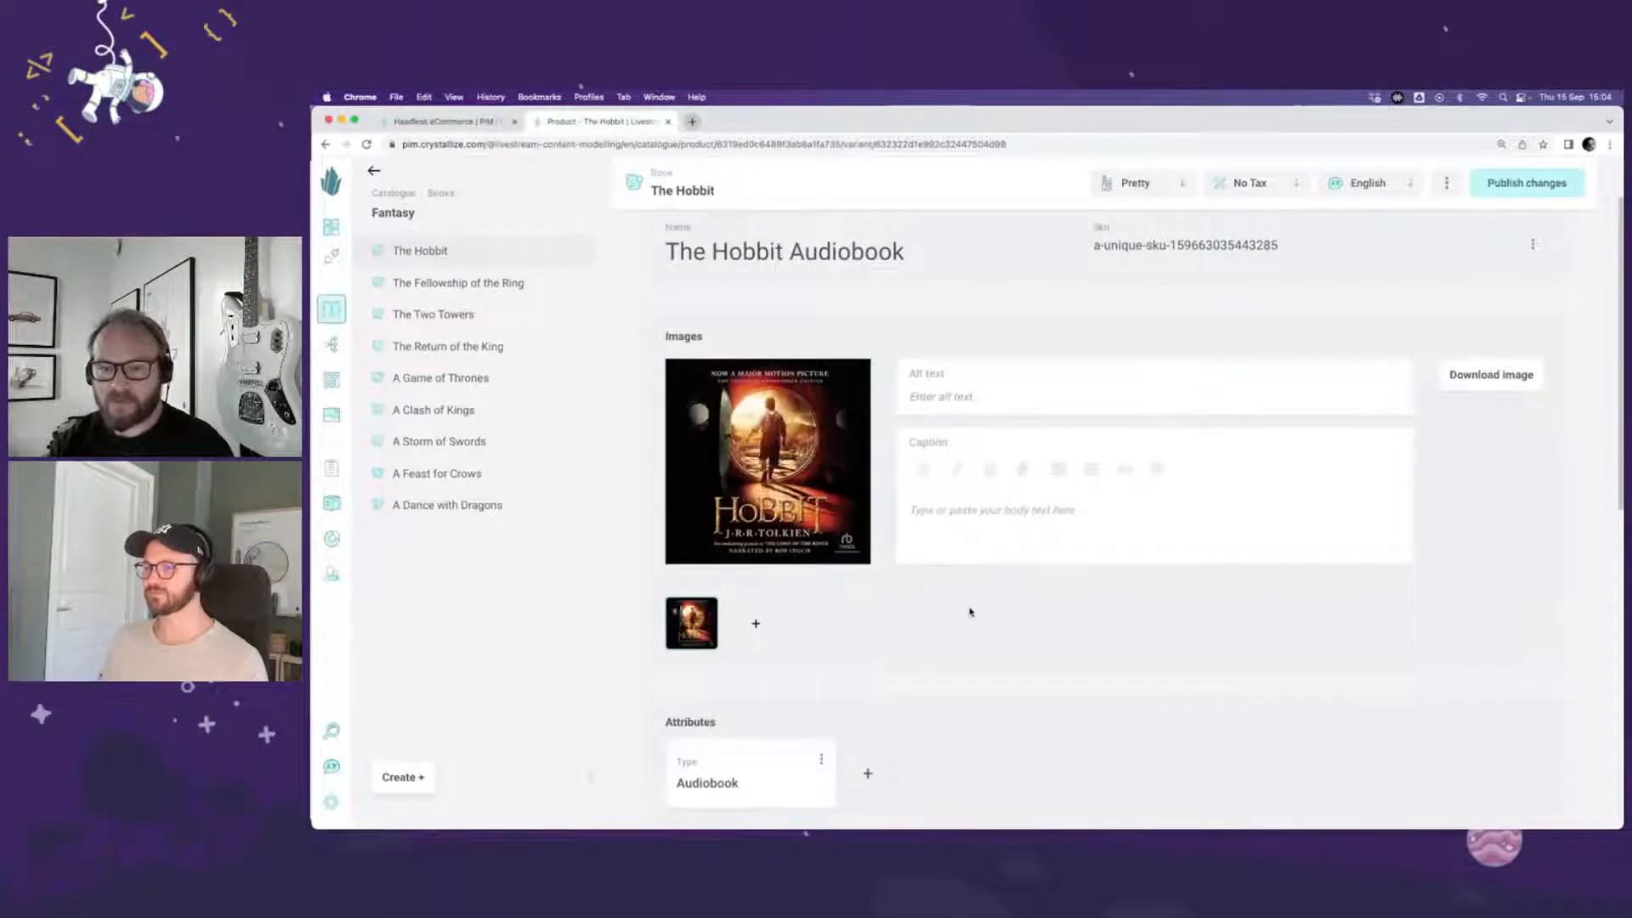
click(1505, 183)
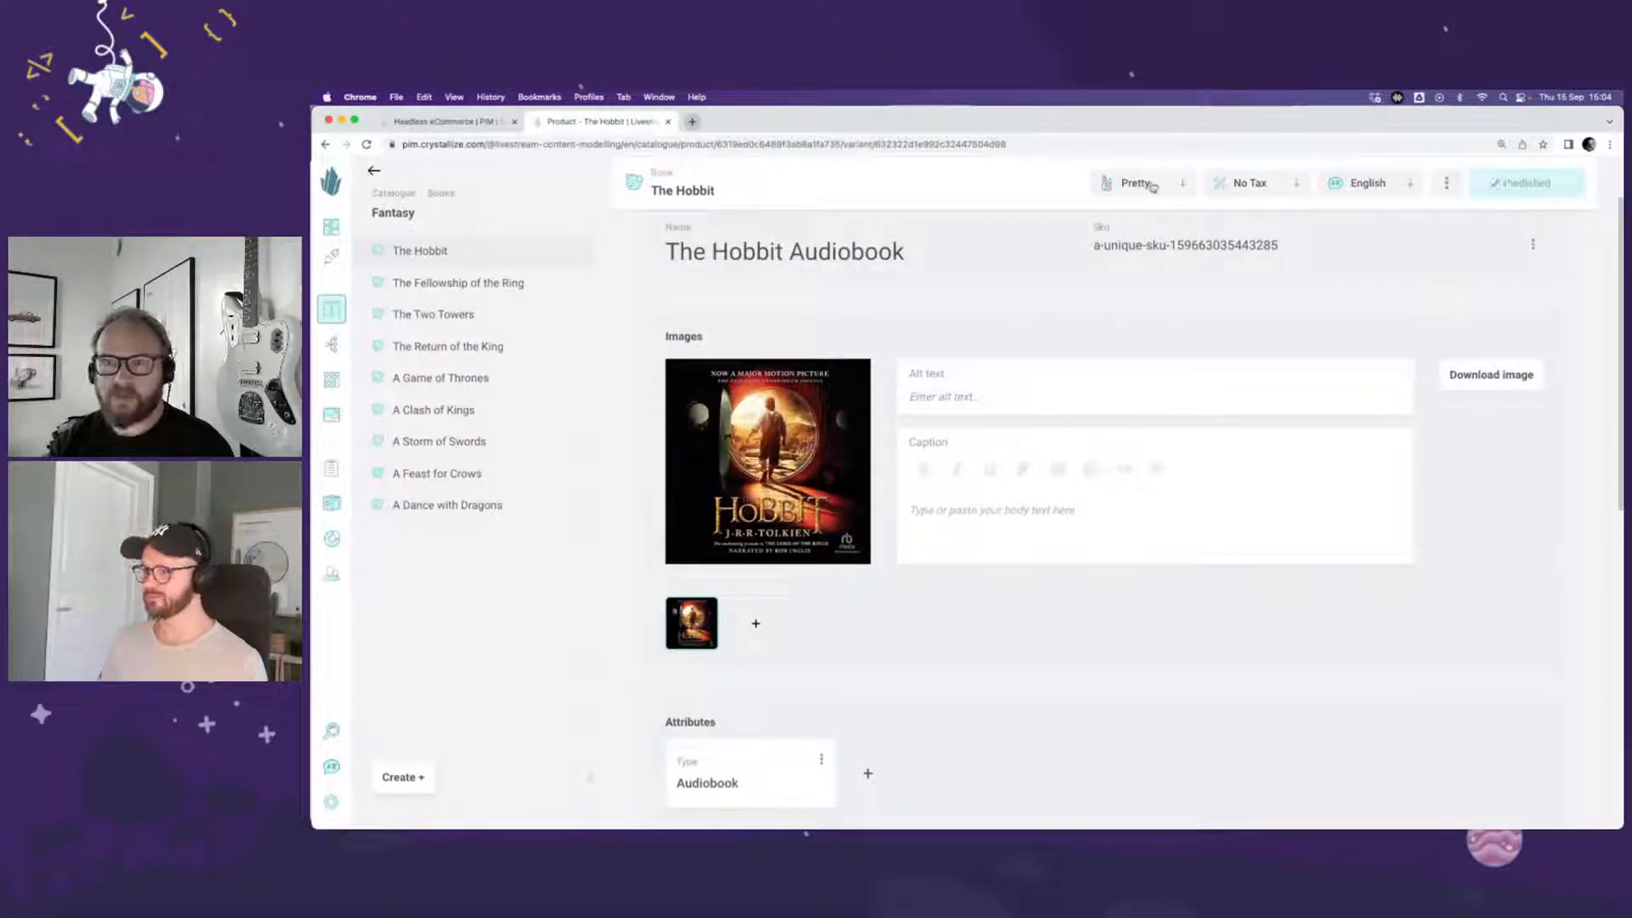
Step: Replace The Hobbit eBook variant's cover with the motion picture edition image and publish the changes
scroll(1111, 248, up, 2)
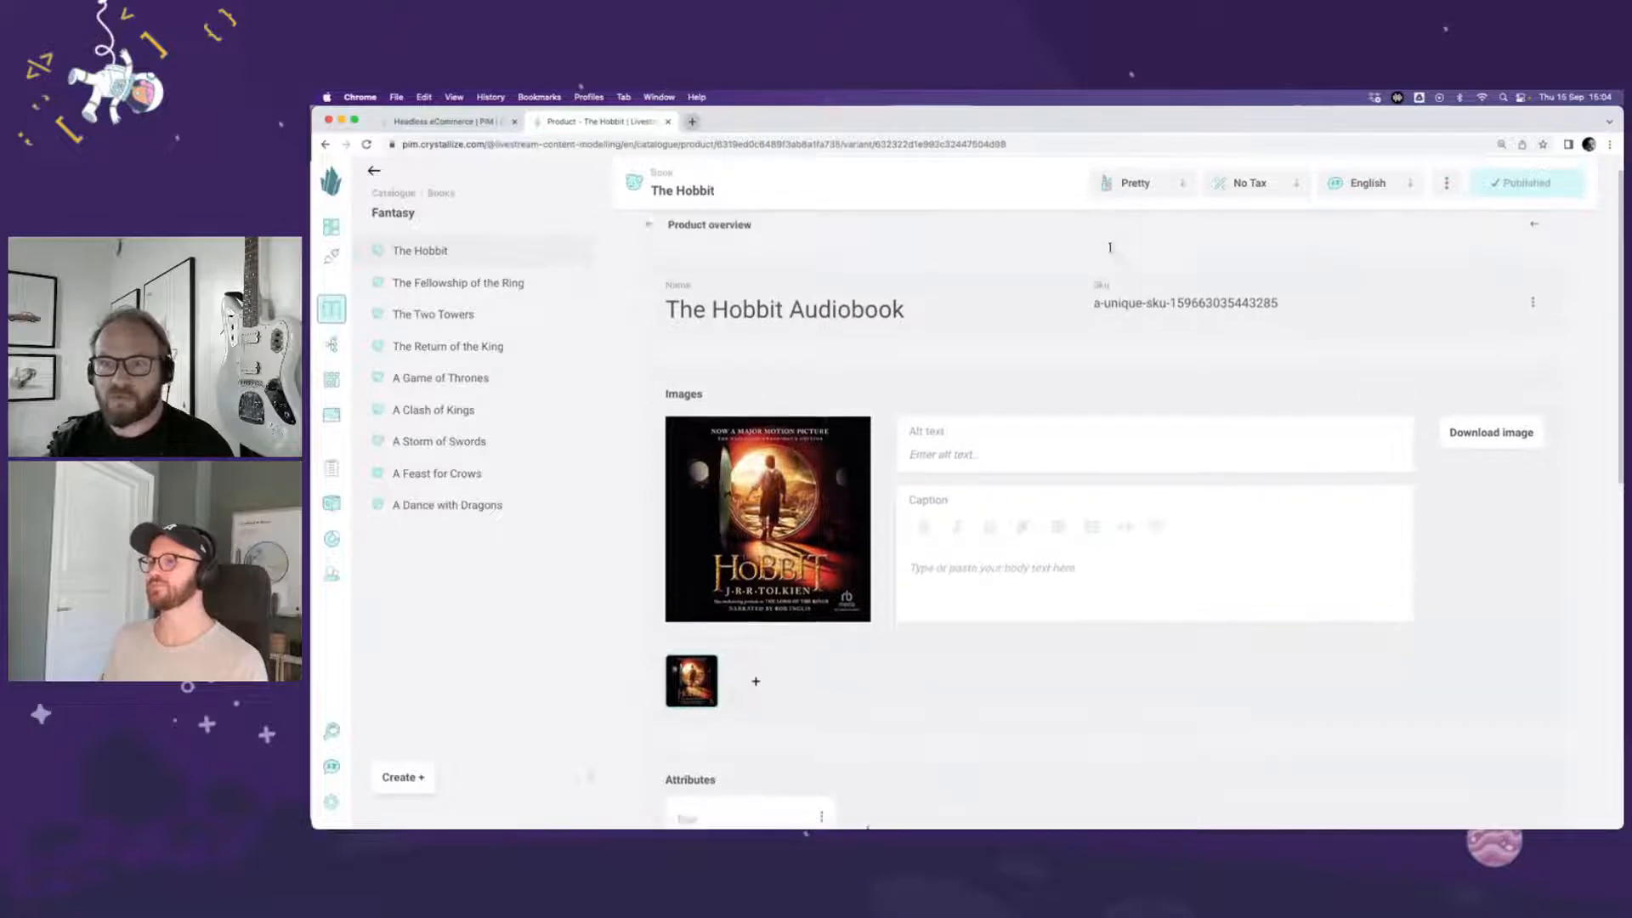
click(731, 260)
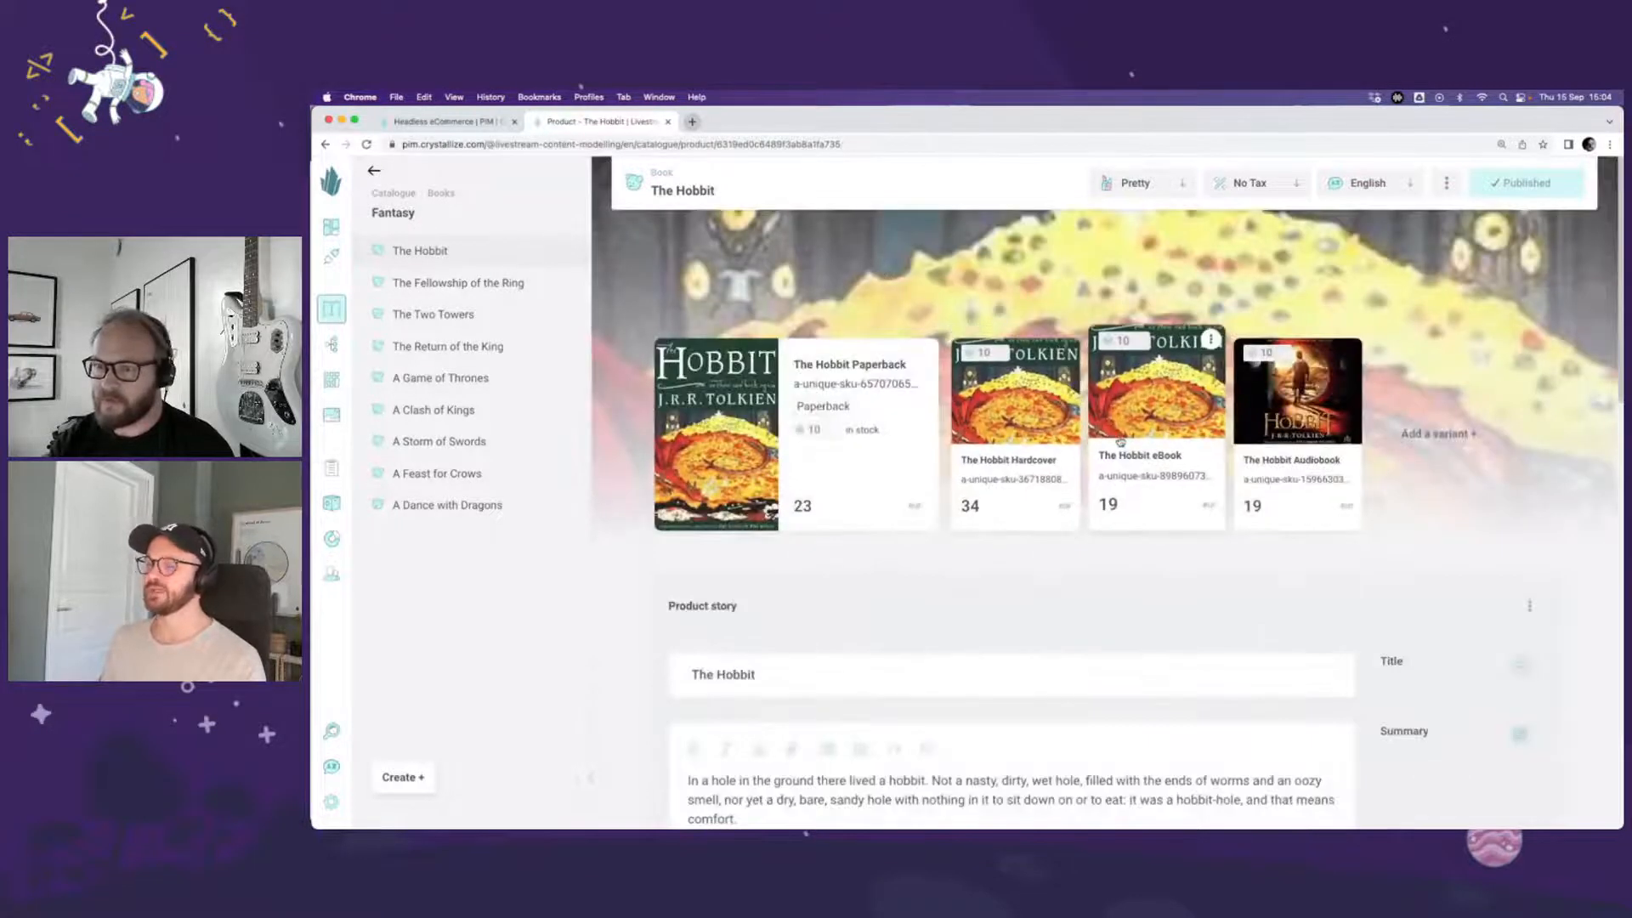
click(1138, 416)
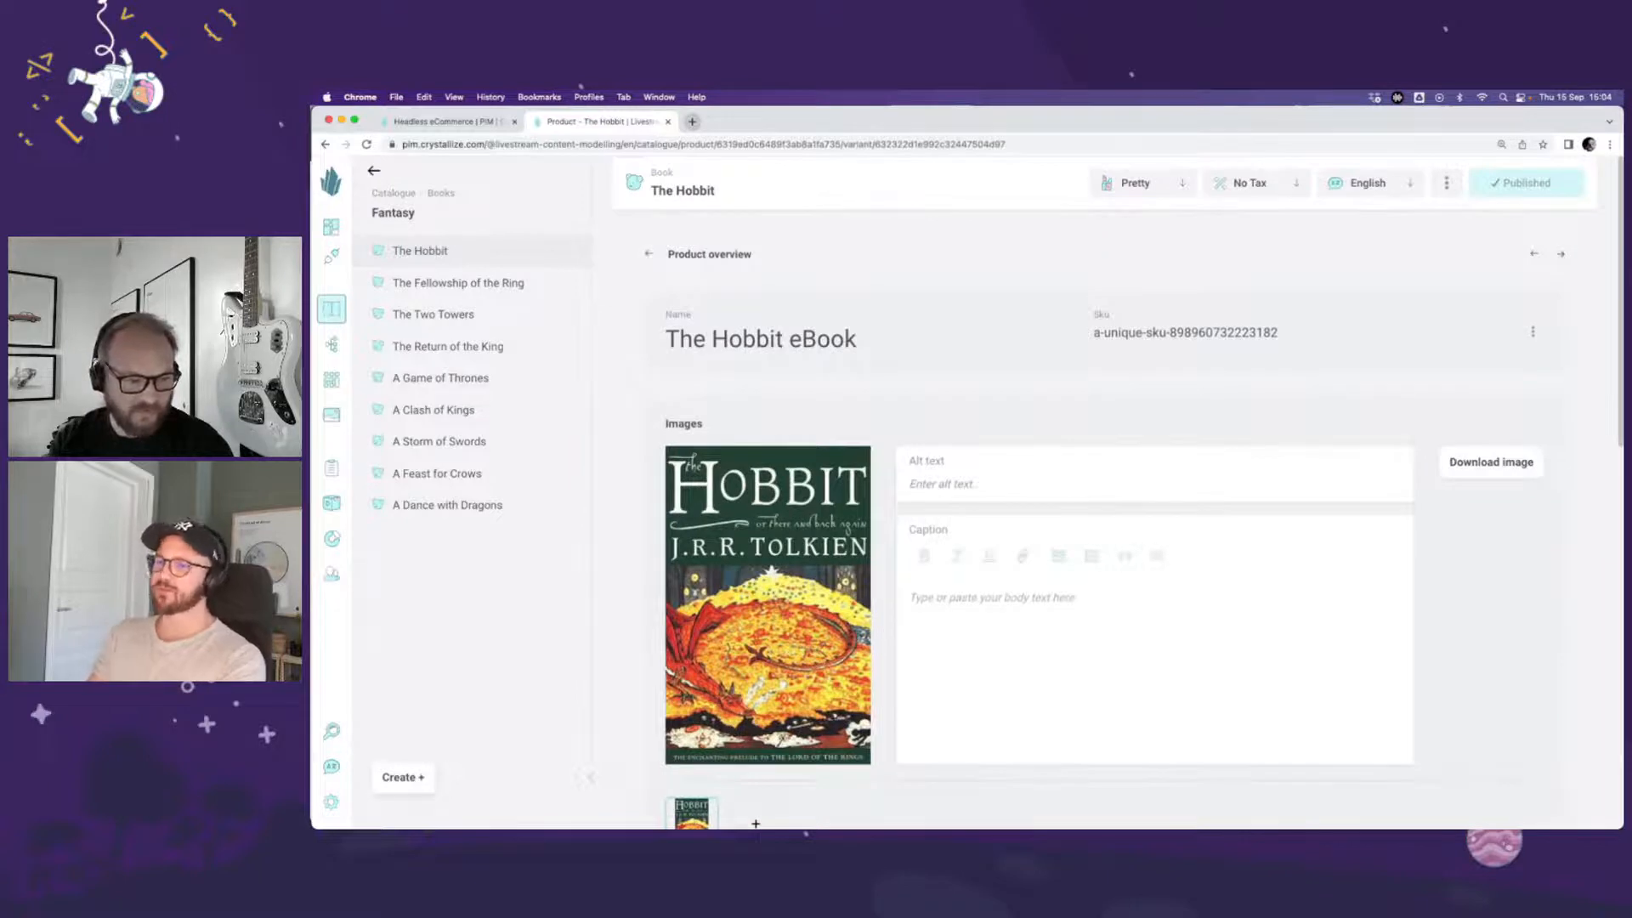
drag(314, 585, 765, 575)
scroll(787, 589, down, 2)
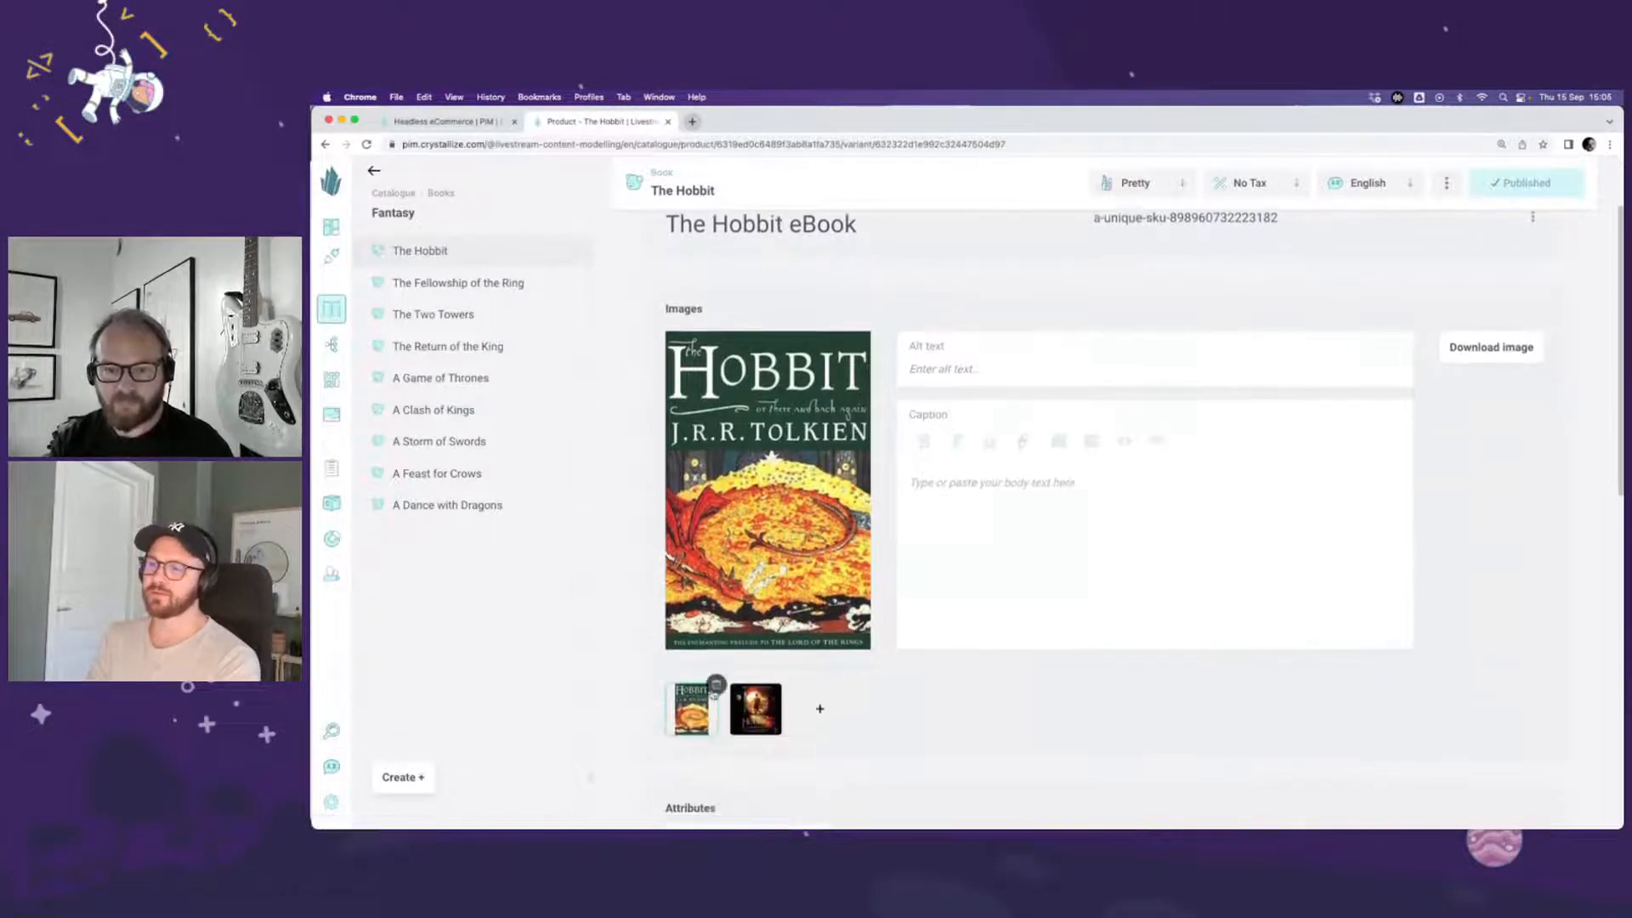
click(714, 694)
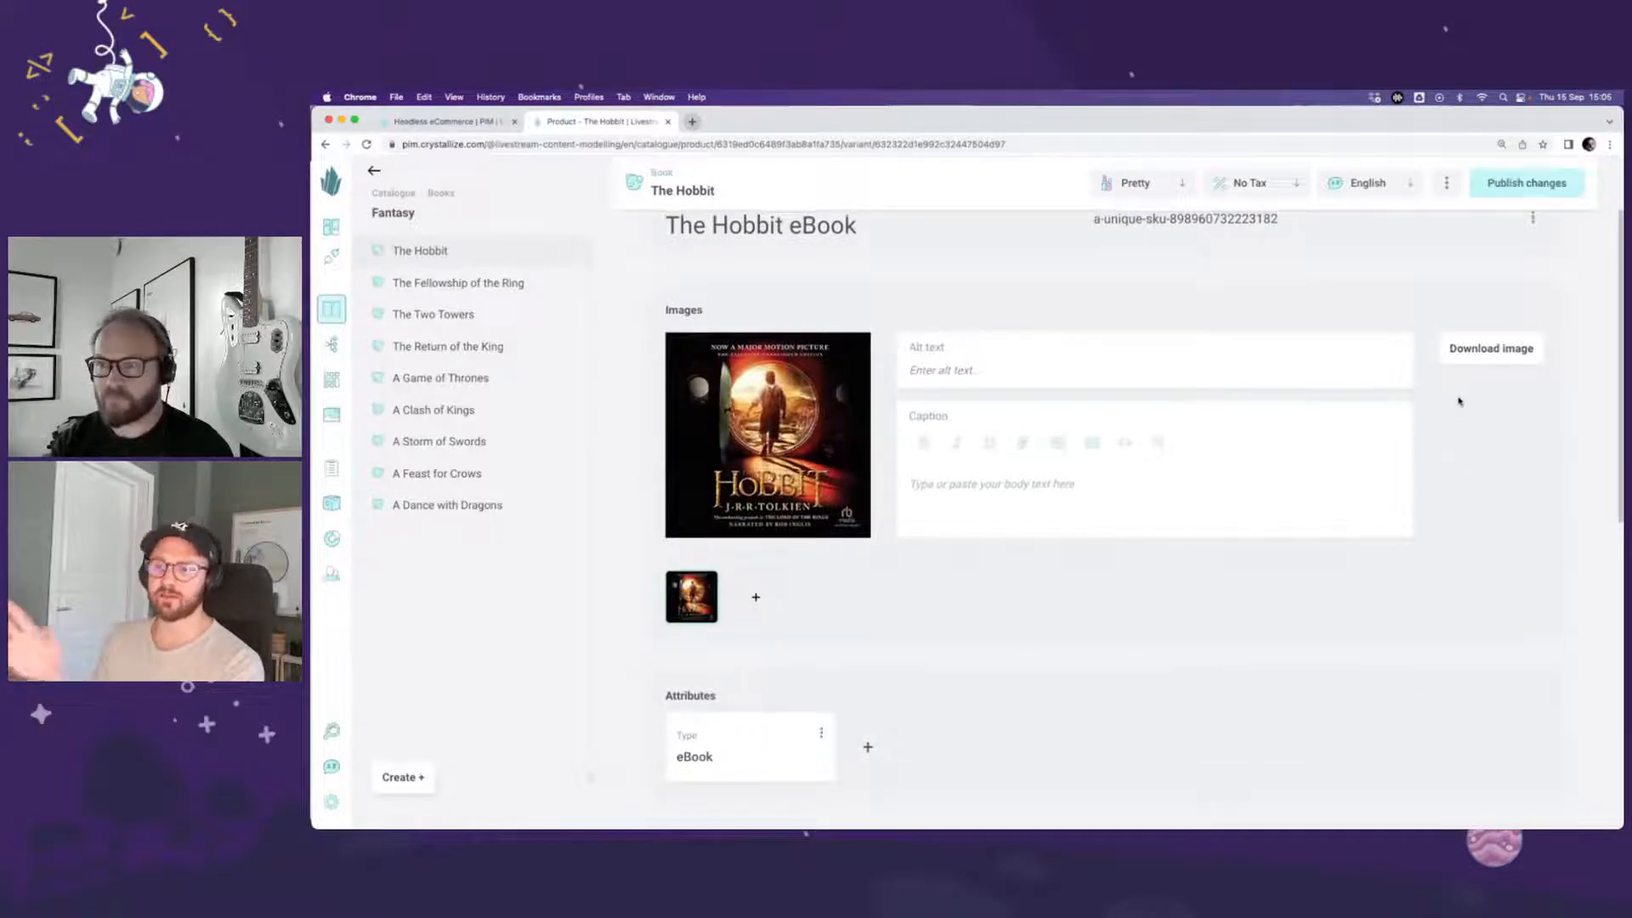
scroll(1457, 400, up, 3)
click(1510, 187)
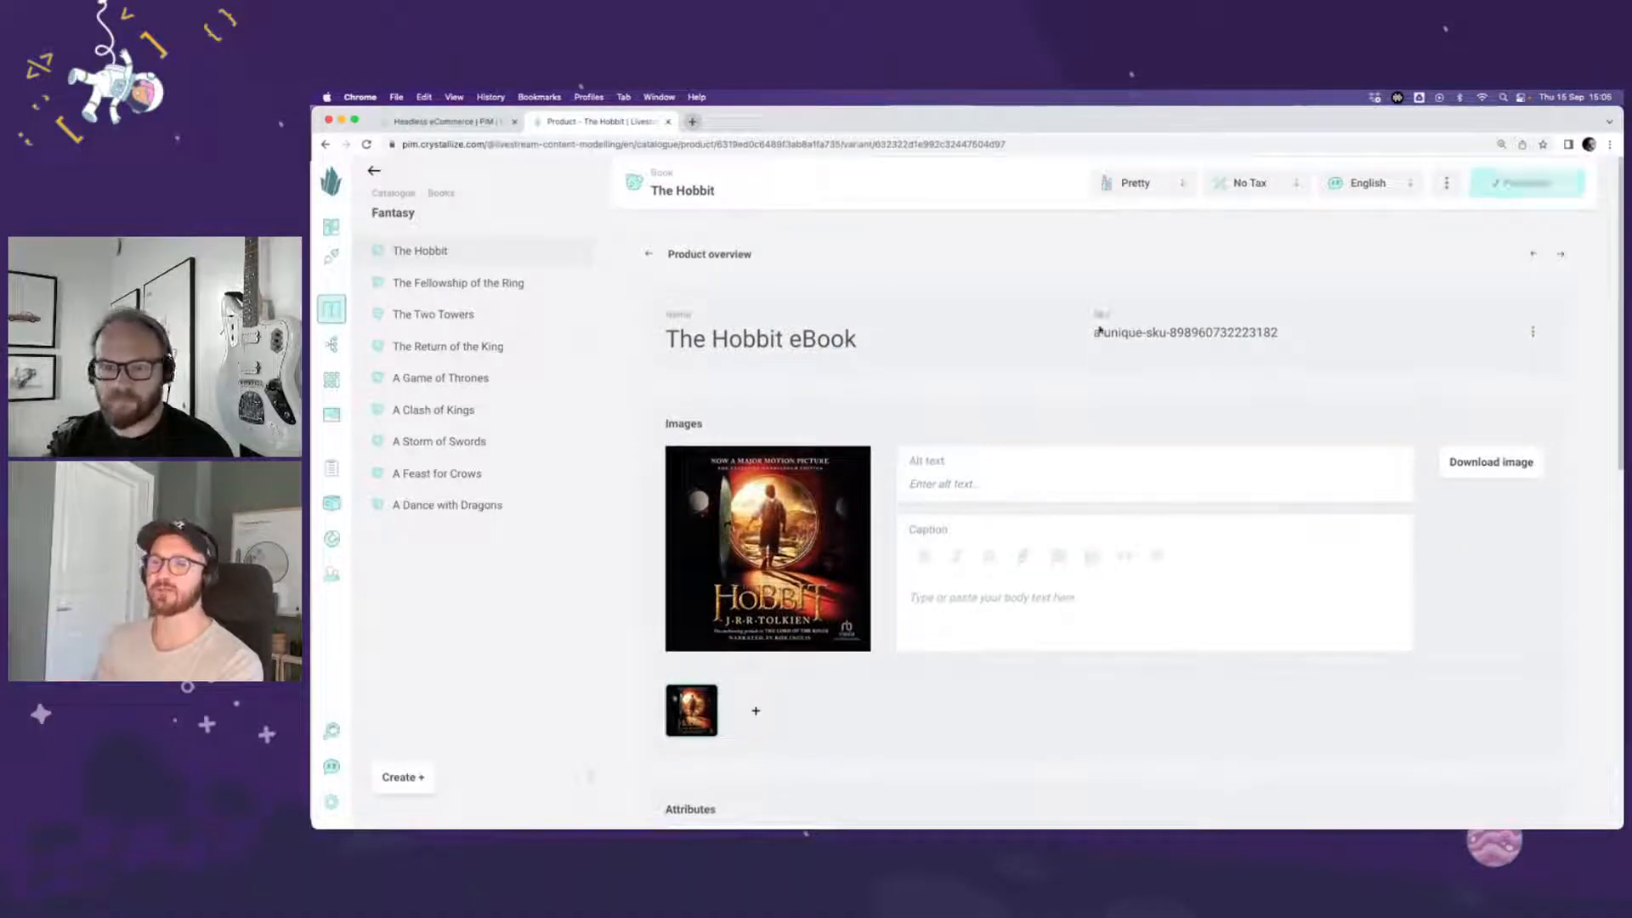
Step: Replace The Hobbit Hardcover variant's cover with the black 75th Anniversary Edition image and publish the changes
click(650, 255)
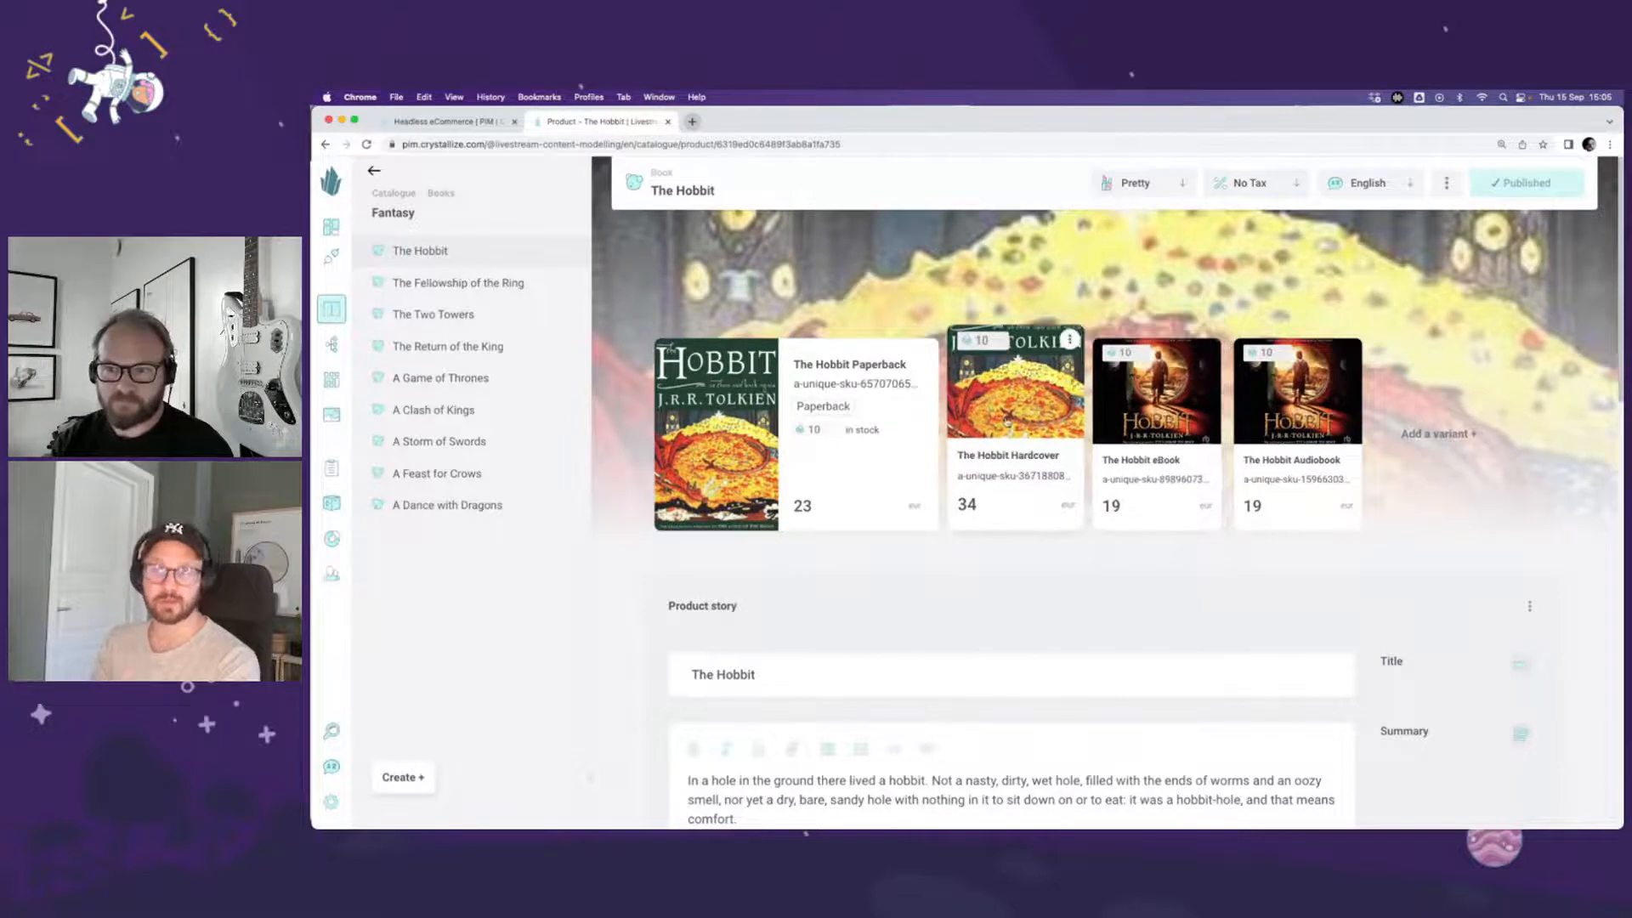
click(1006, 420)
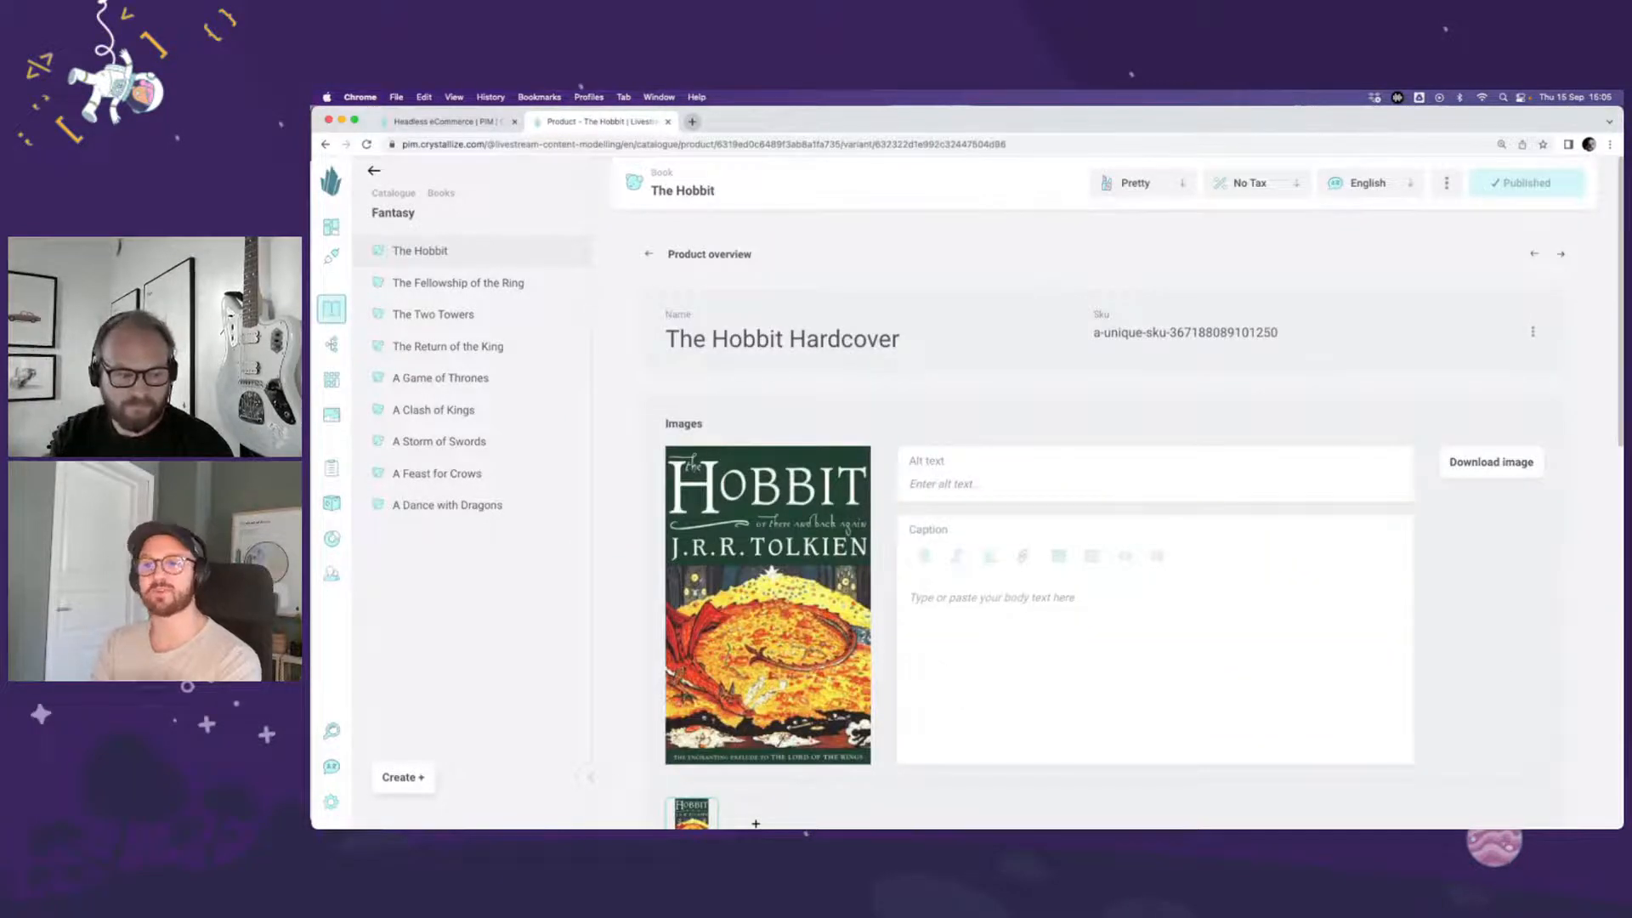
drag(510, 816, 797, 627)
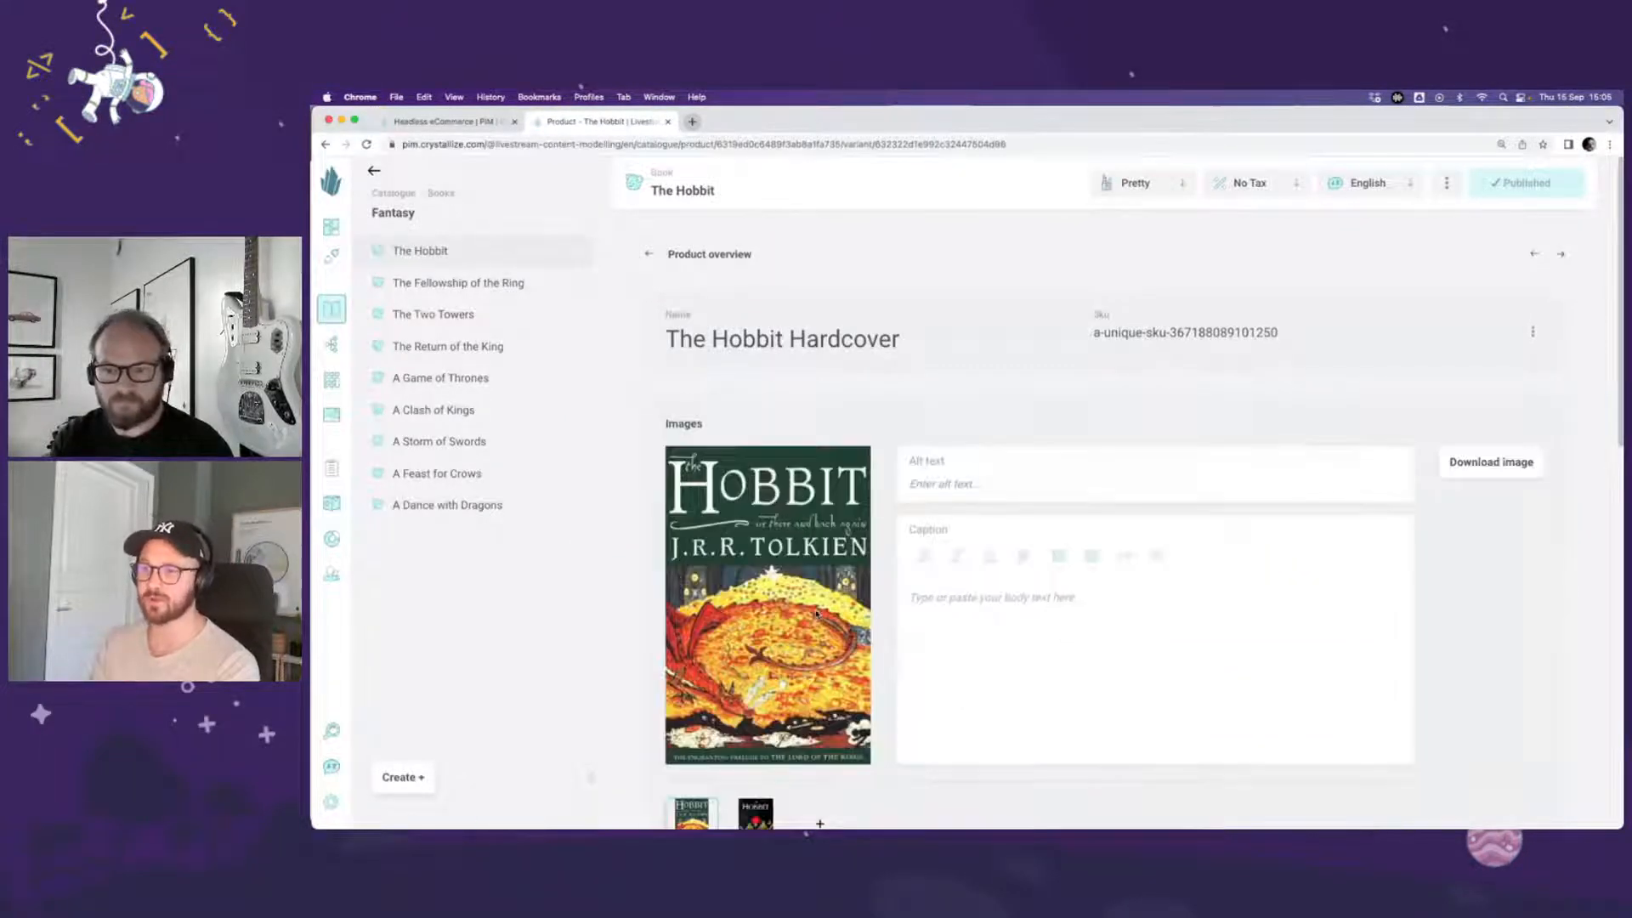
scroll(799, 624, down, 2)
click(715, 673)
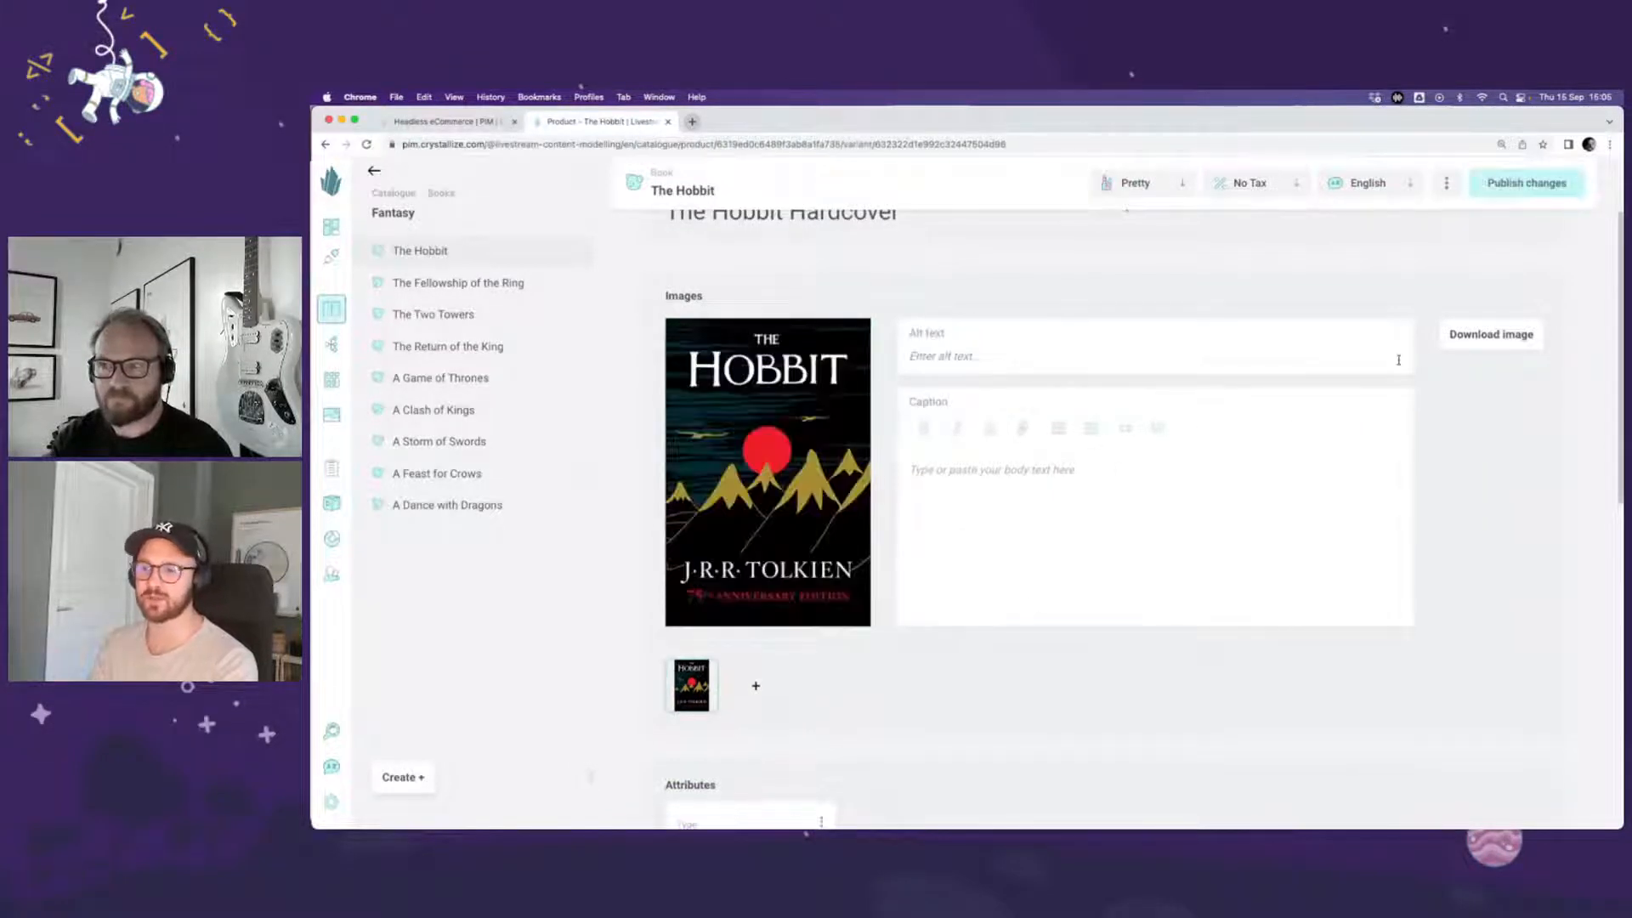
click(1509, 186)
scroll(1197, 323, up, 2)
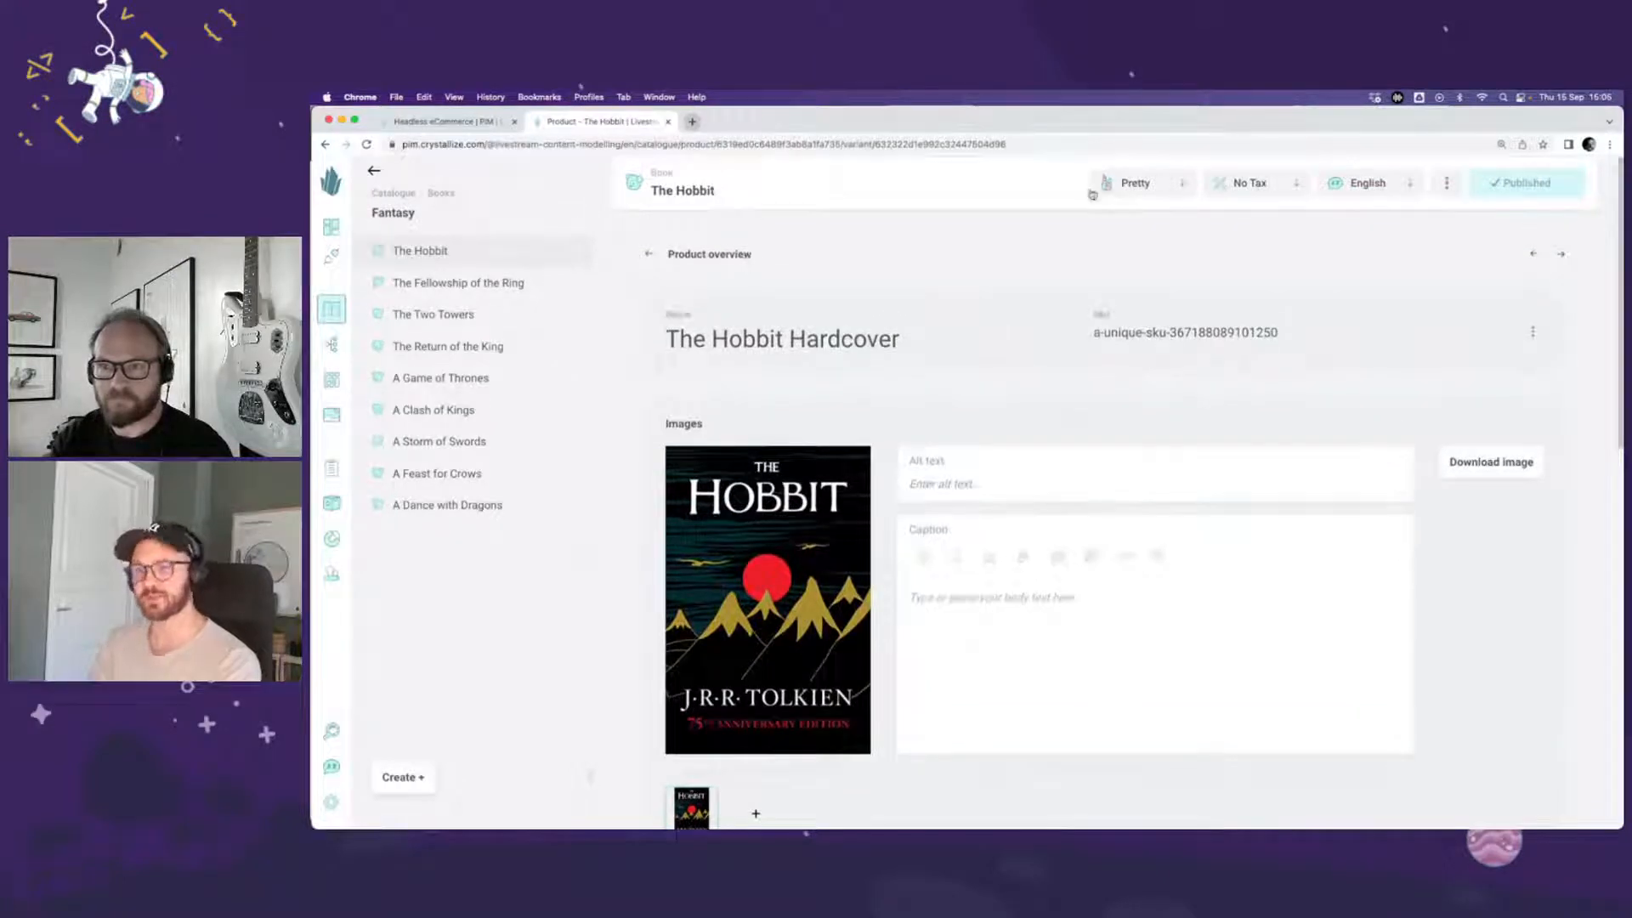
Step: Switch The Hobbit to the Nerdy view and review the variants' Type attributes and the product story content
click(1154, 187)
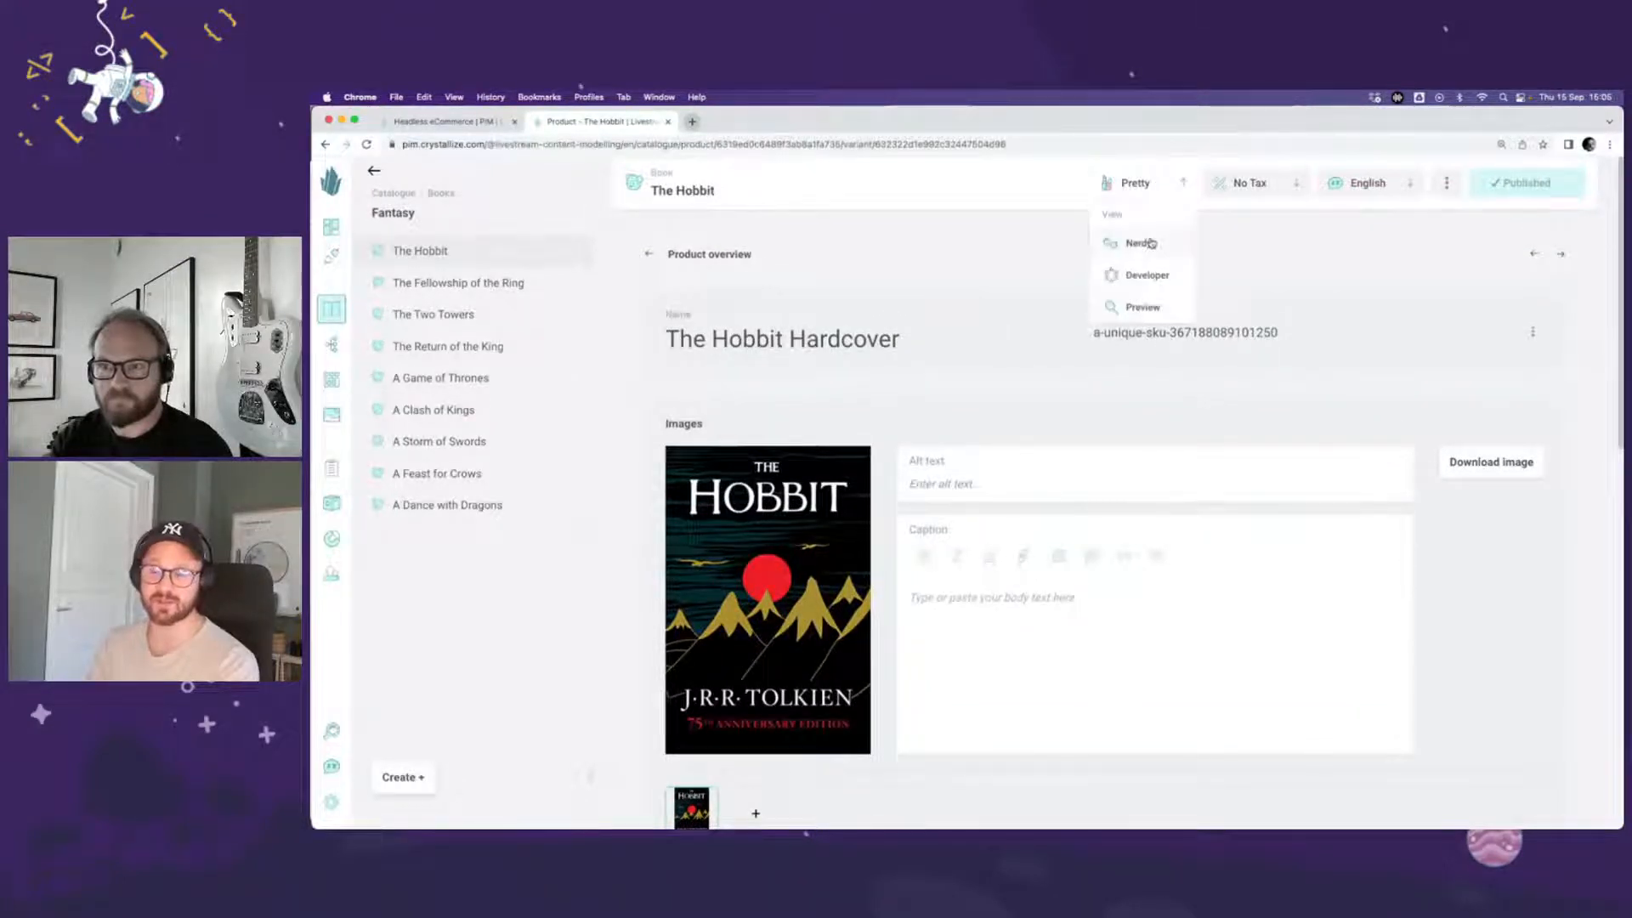
click(1131, 244)
scroll(966, 395, down, 3)
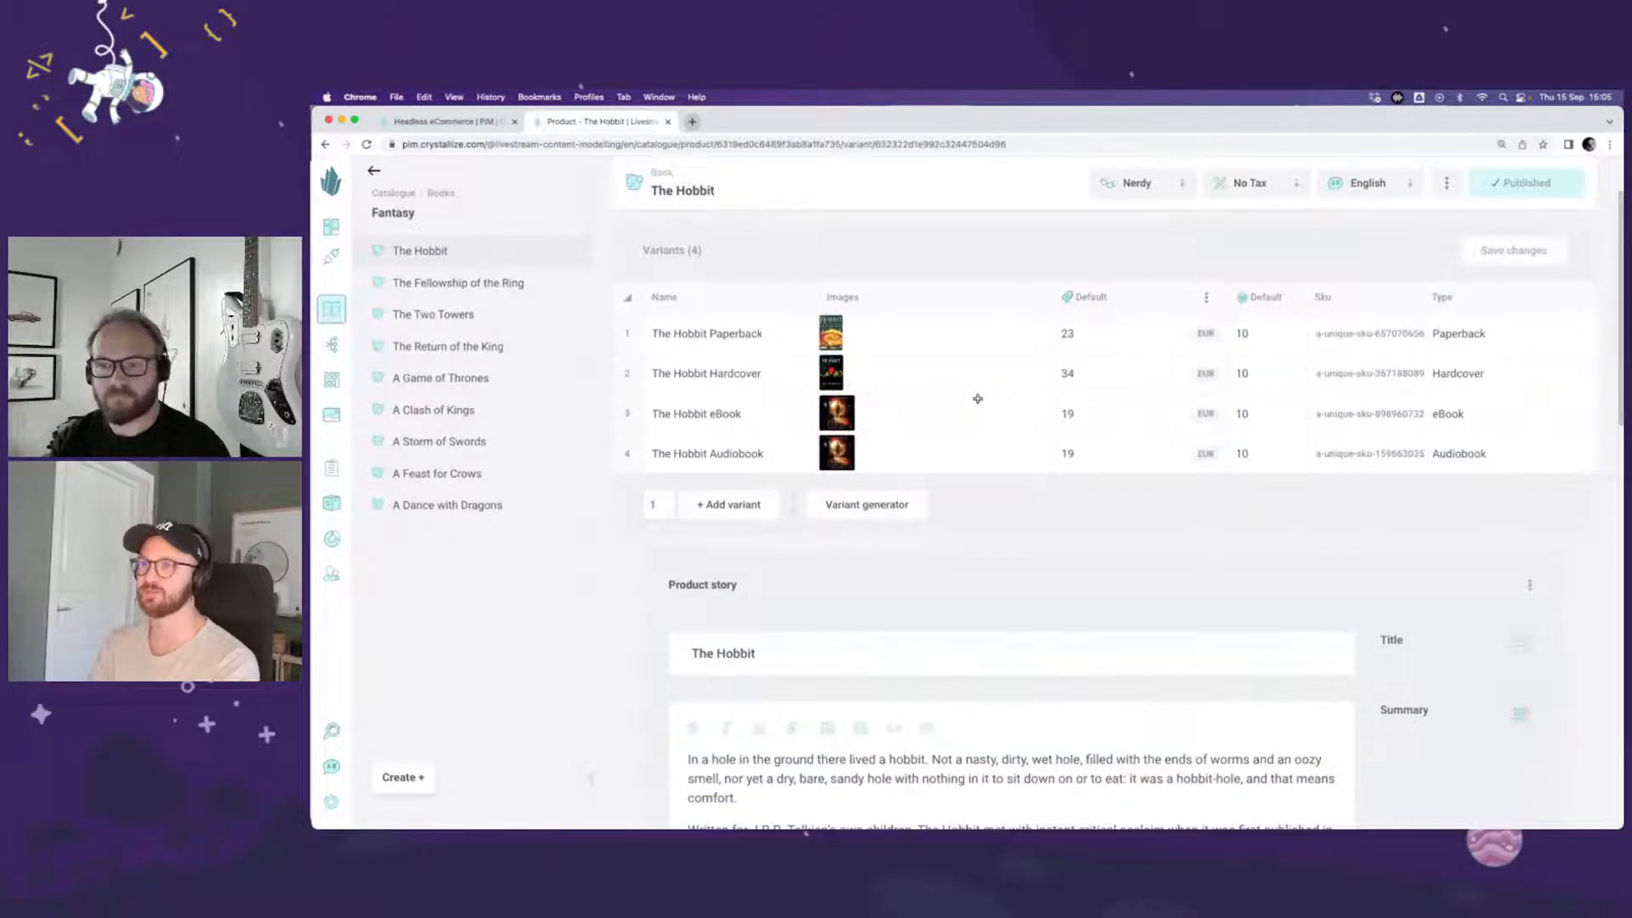
click(1475, 344)
click(1471, 374)
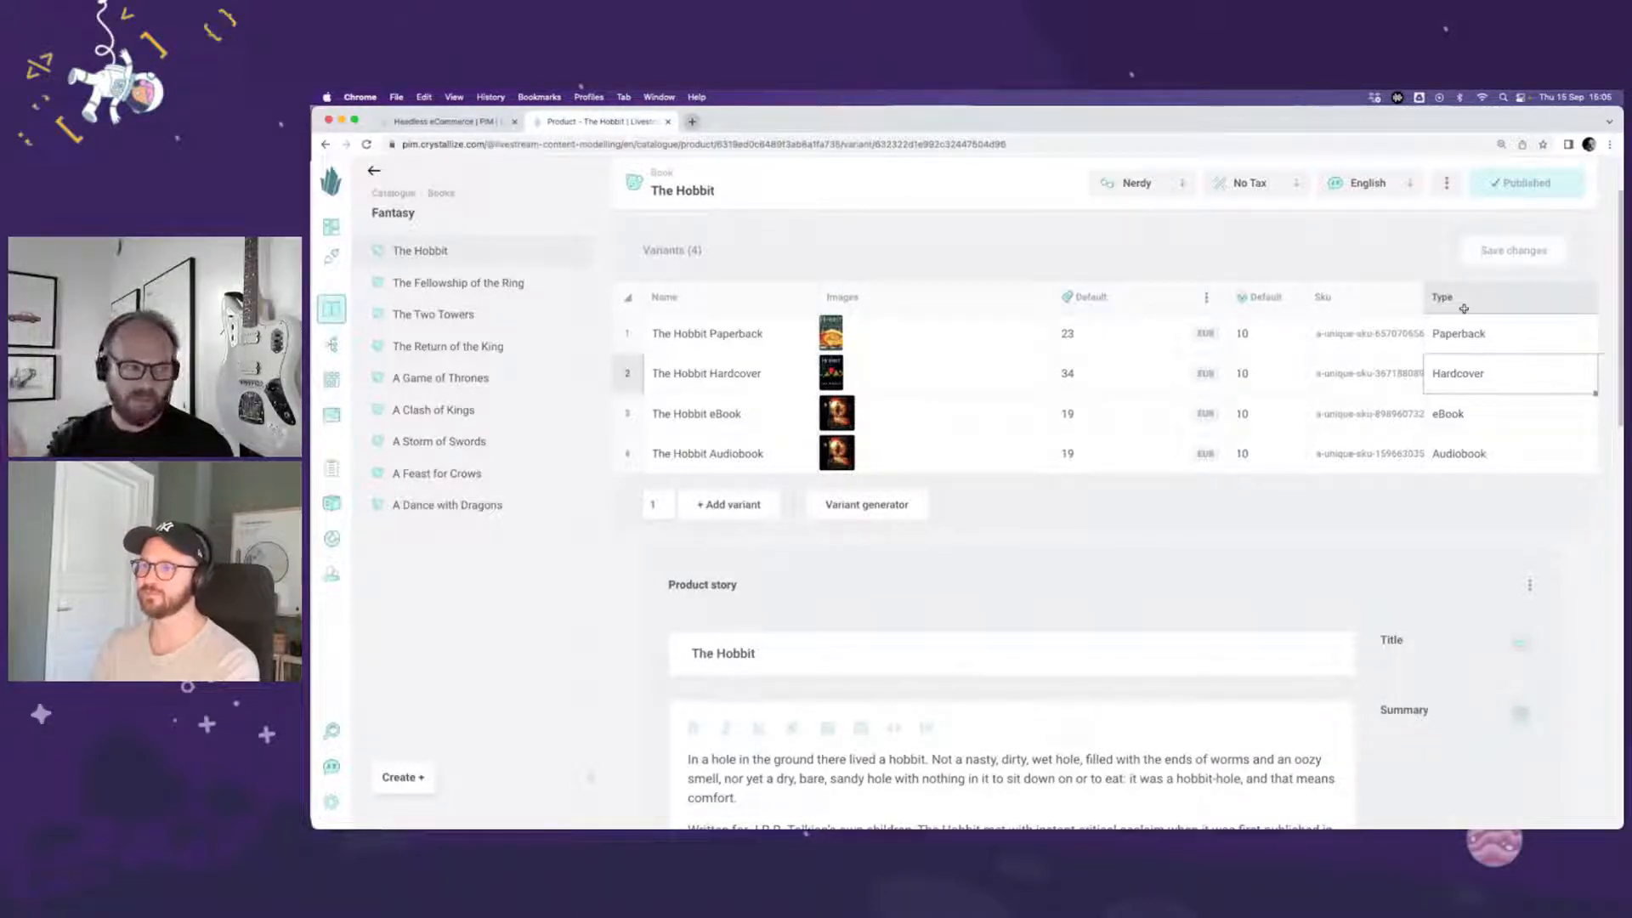
click(1287, 523)
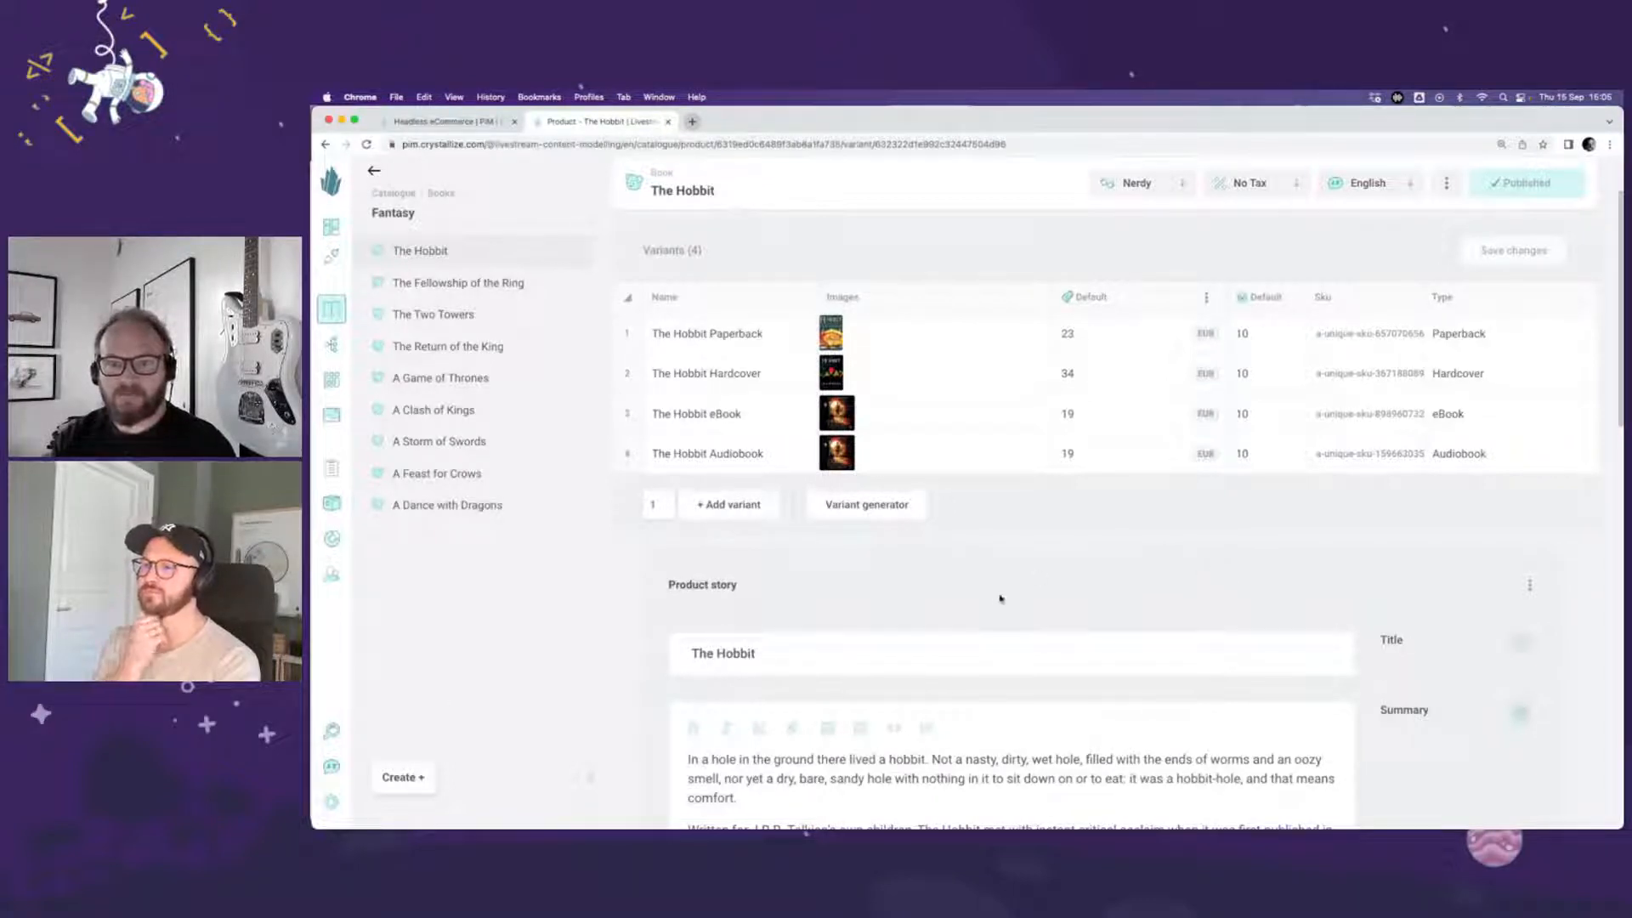
scroll(988, 601, down, 5)
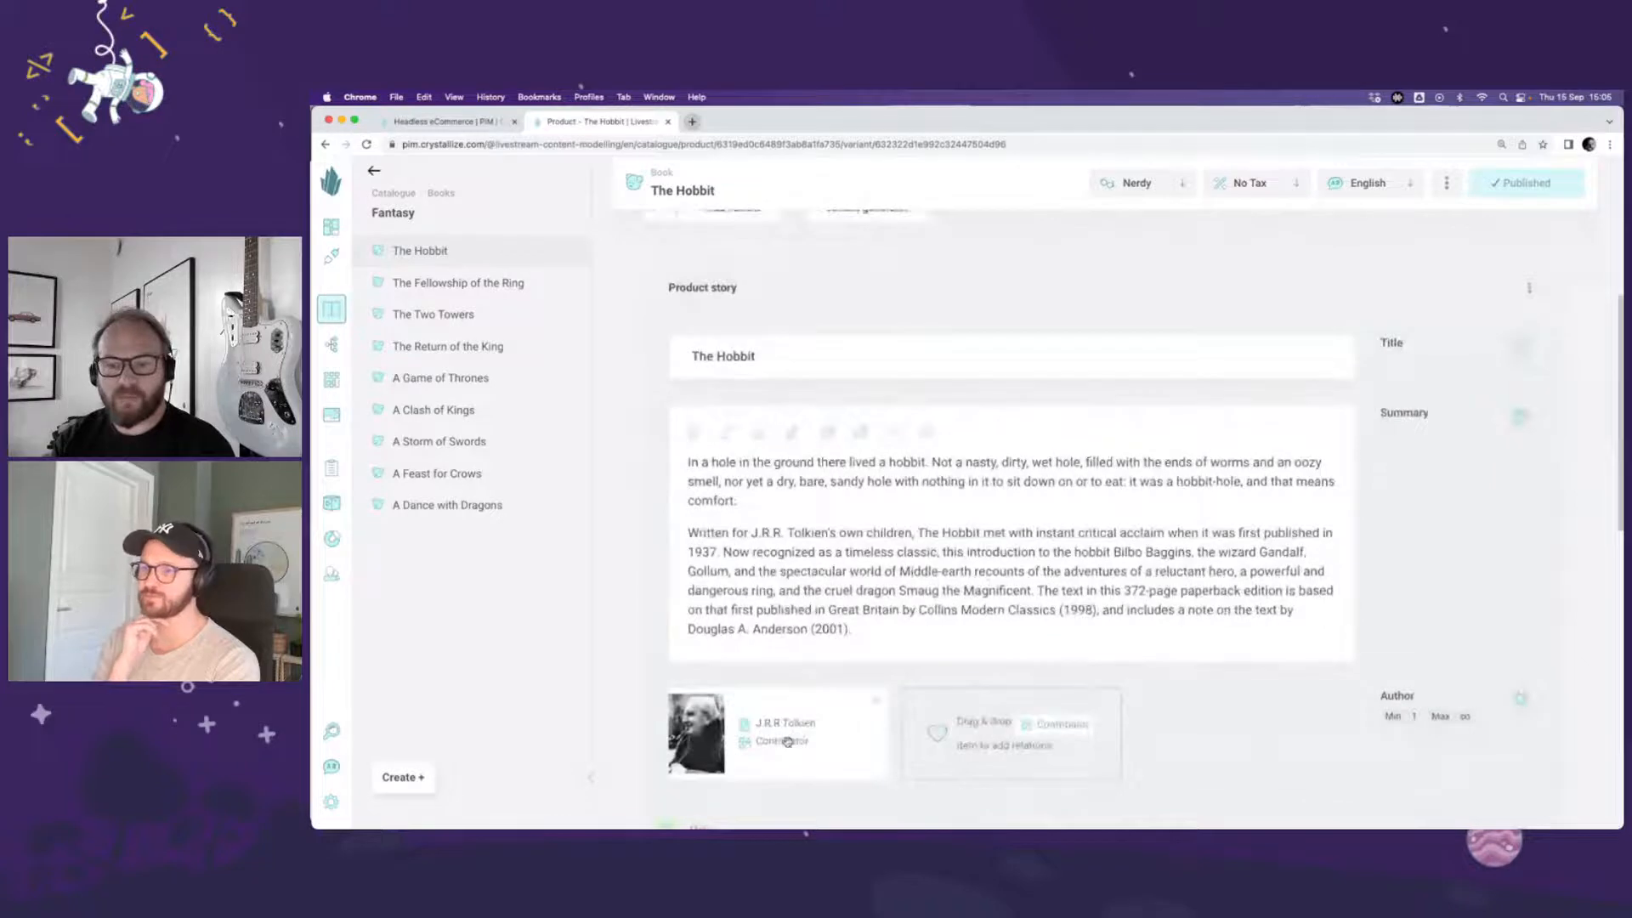
scroll(971, 475, up, 5)
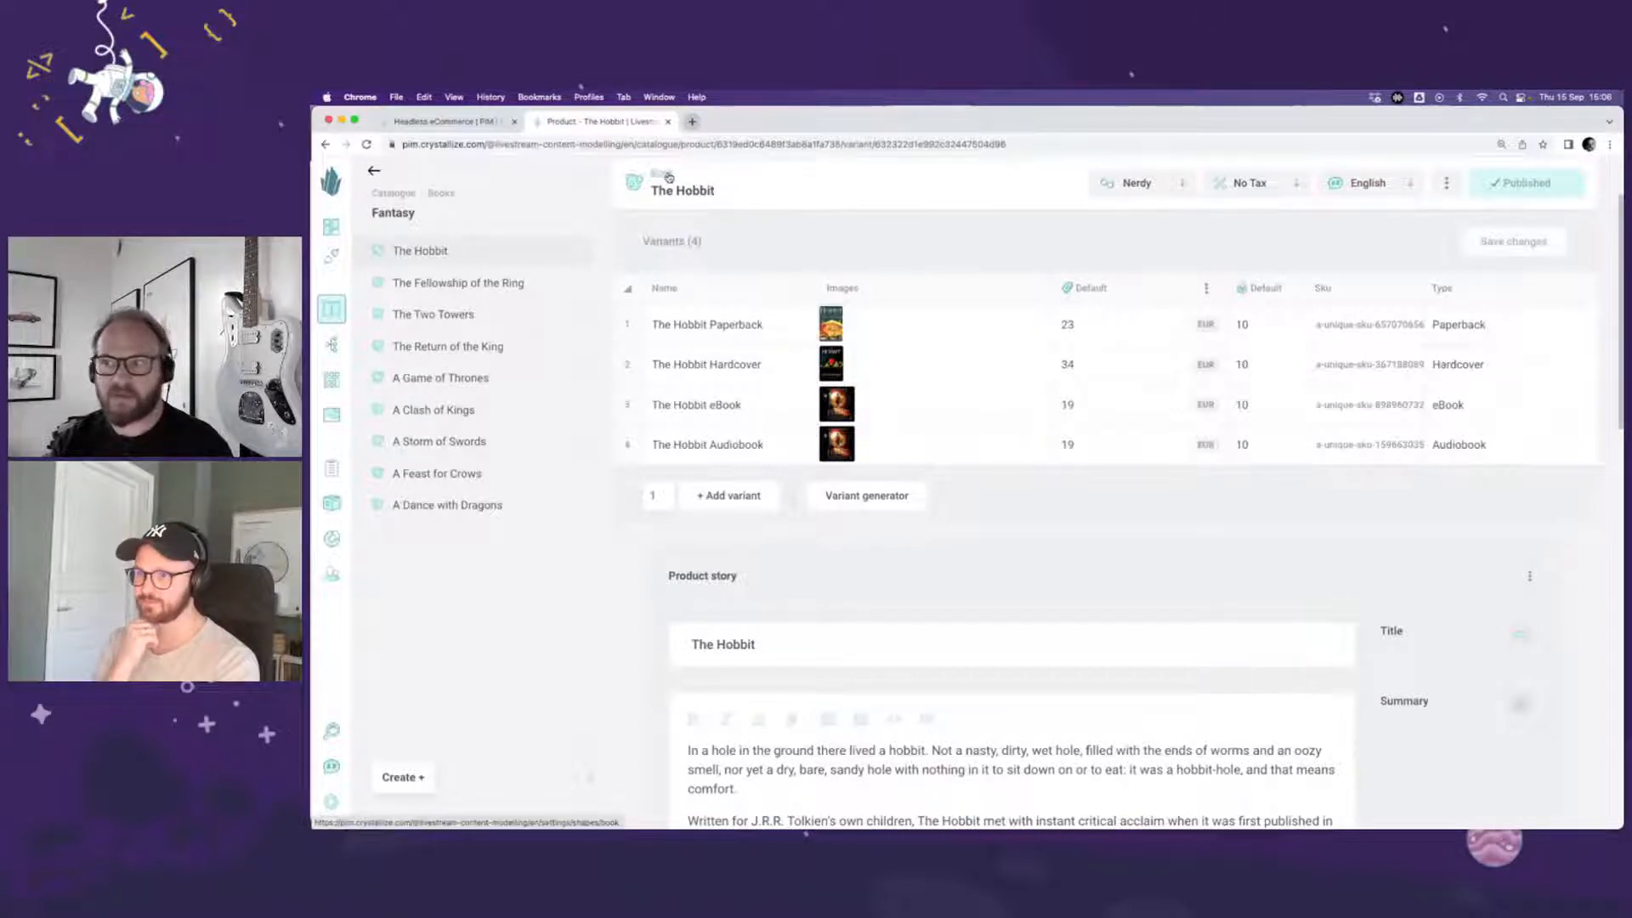
Step: Open the Book shape and compare its product story and variant story definitions, collapsing the Meta chunk
click(668, 175)
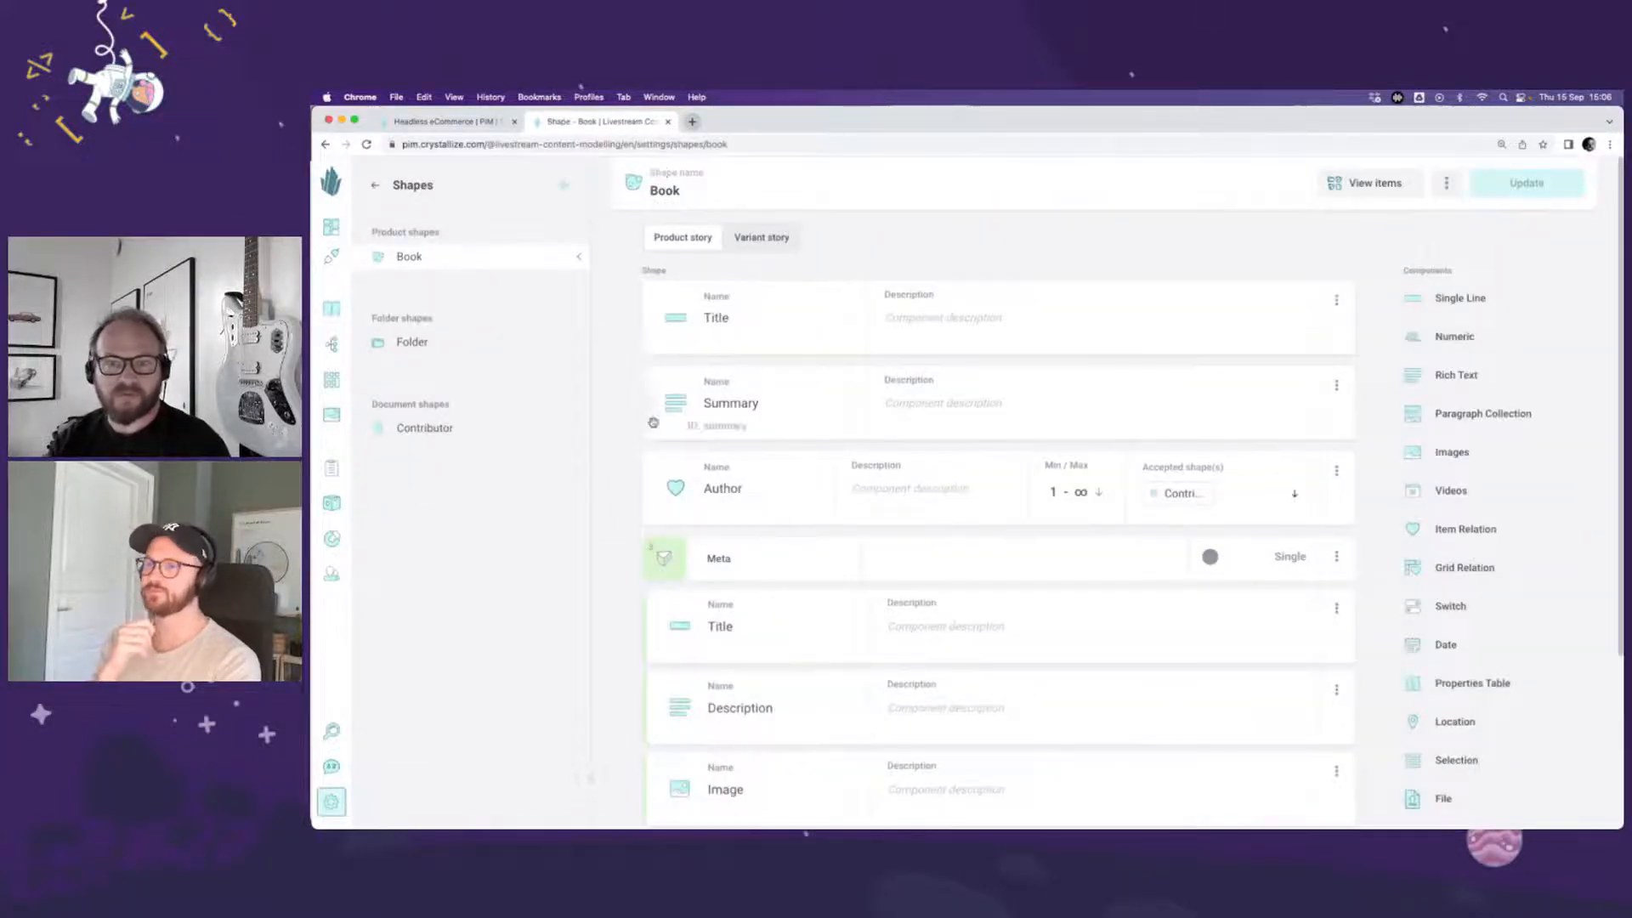
click(659, 550)
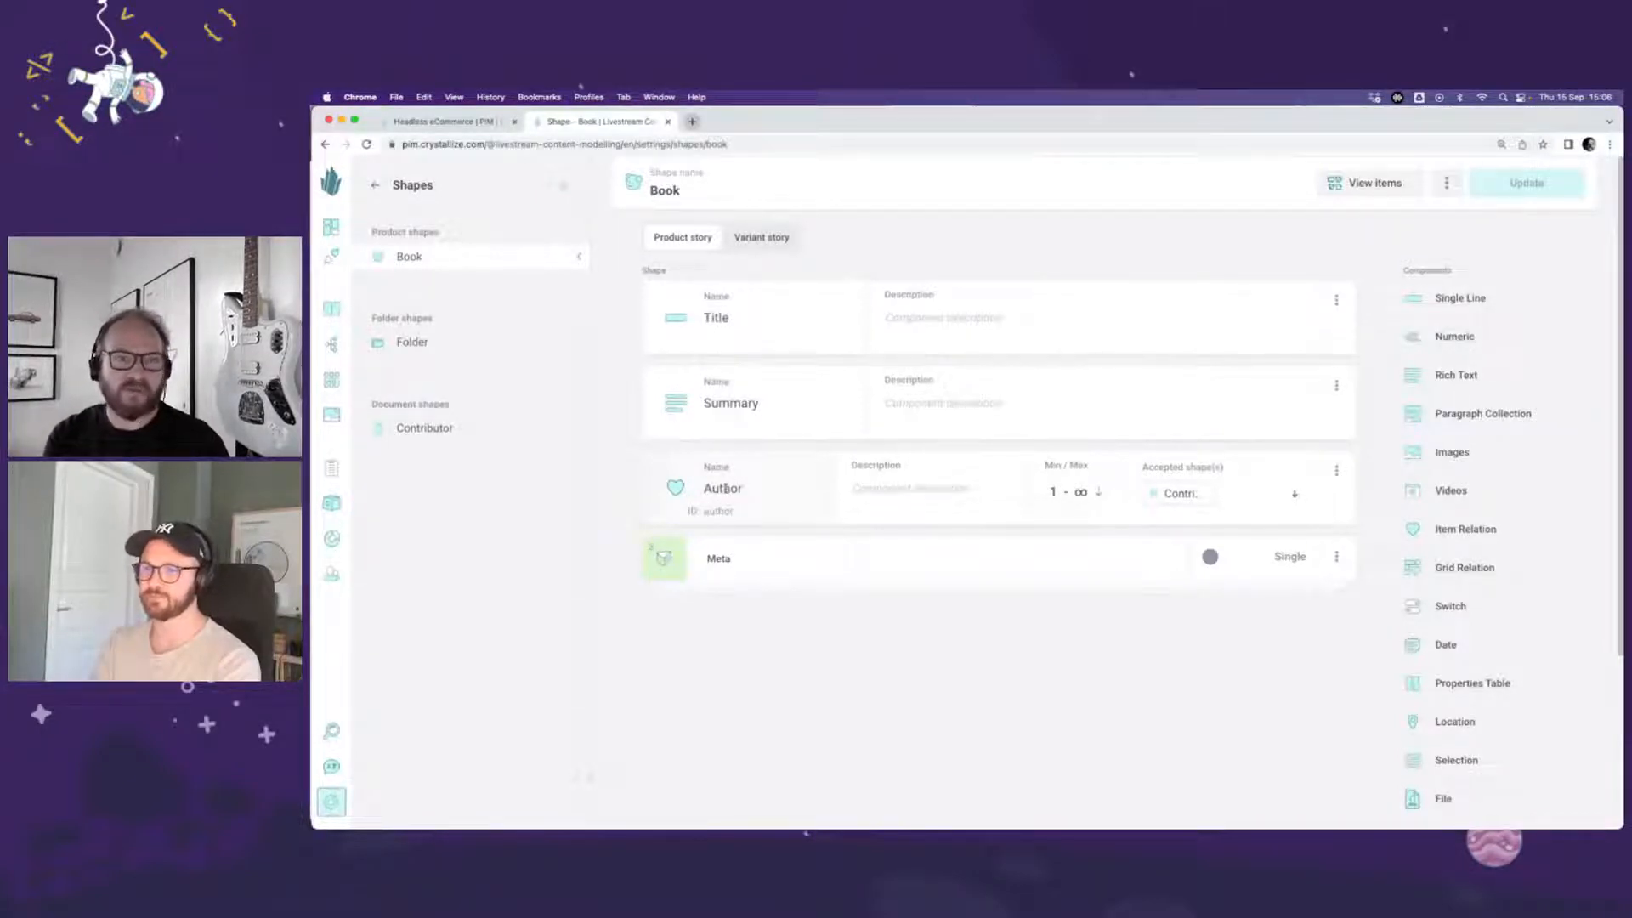
click(777, 244)
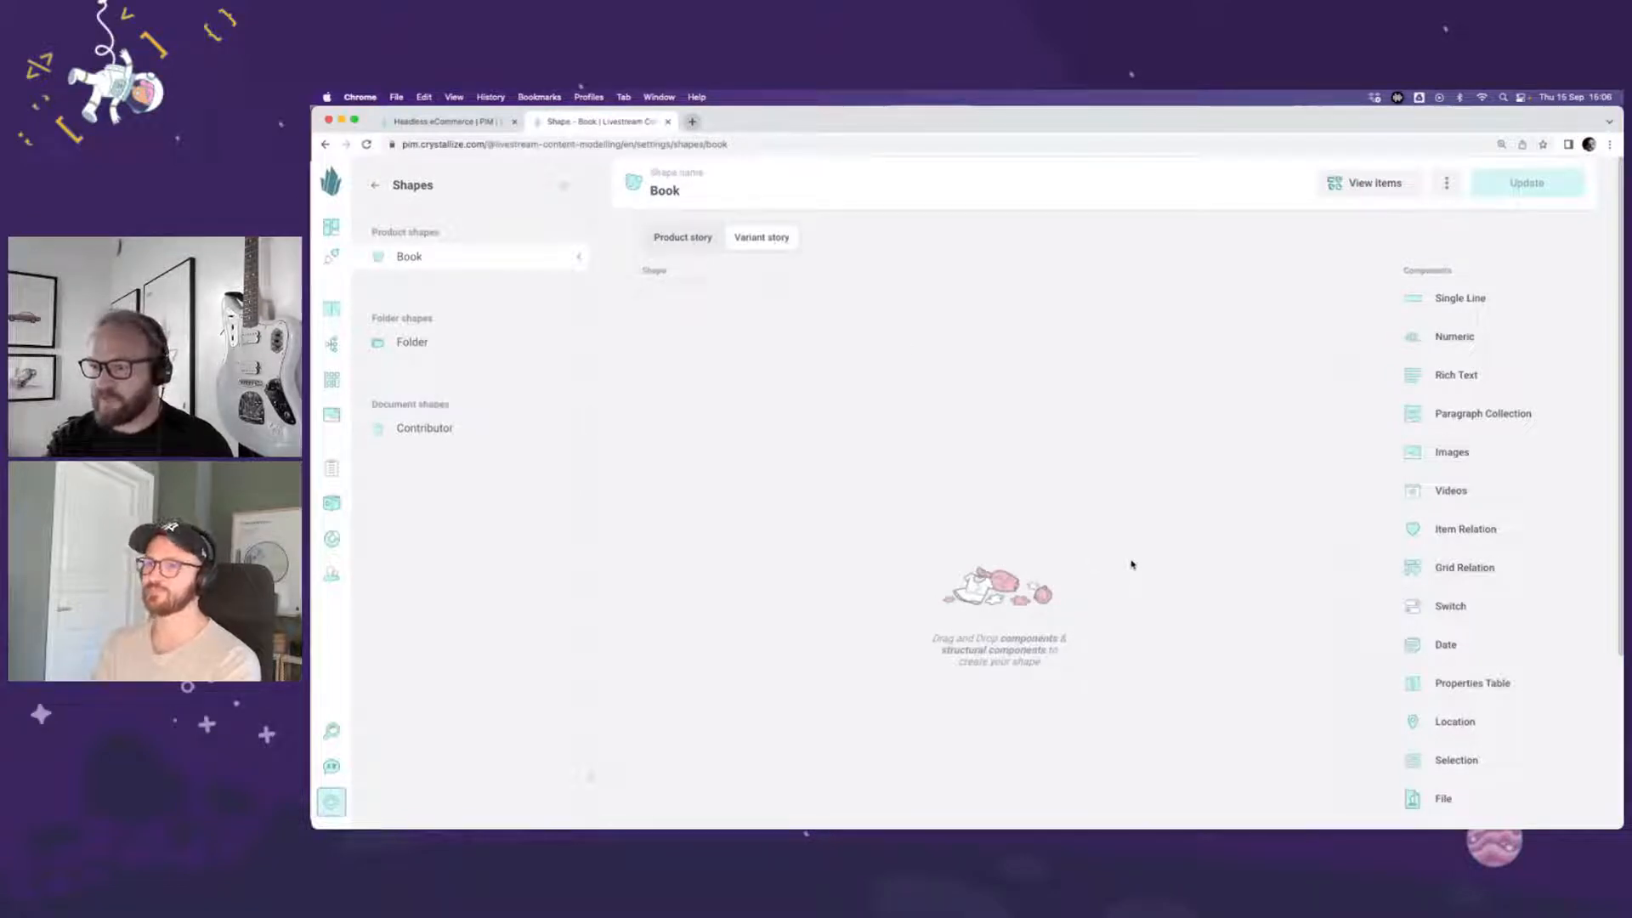
click(684, 241)
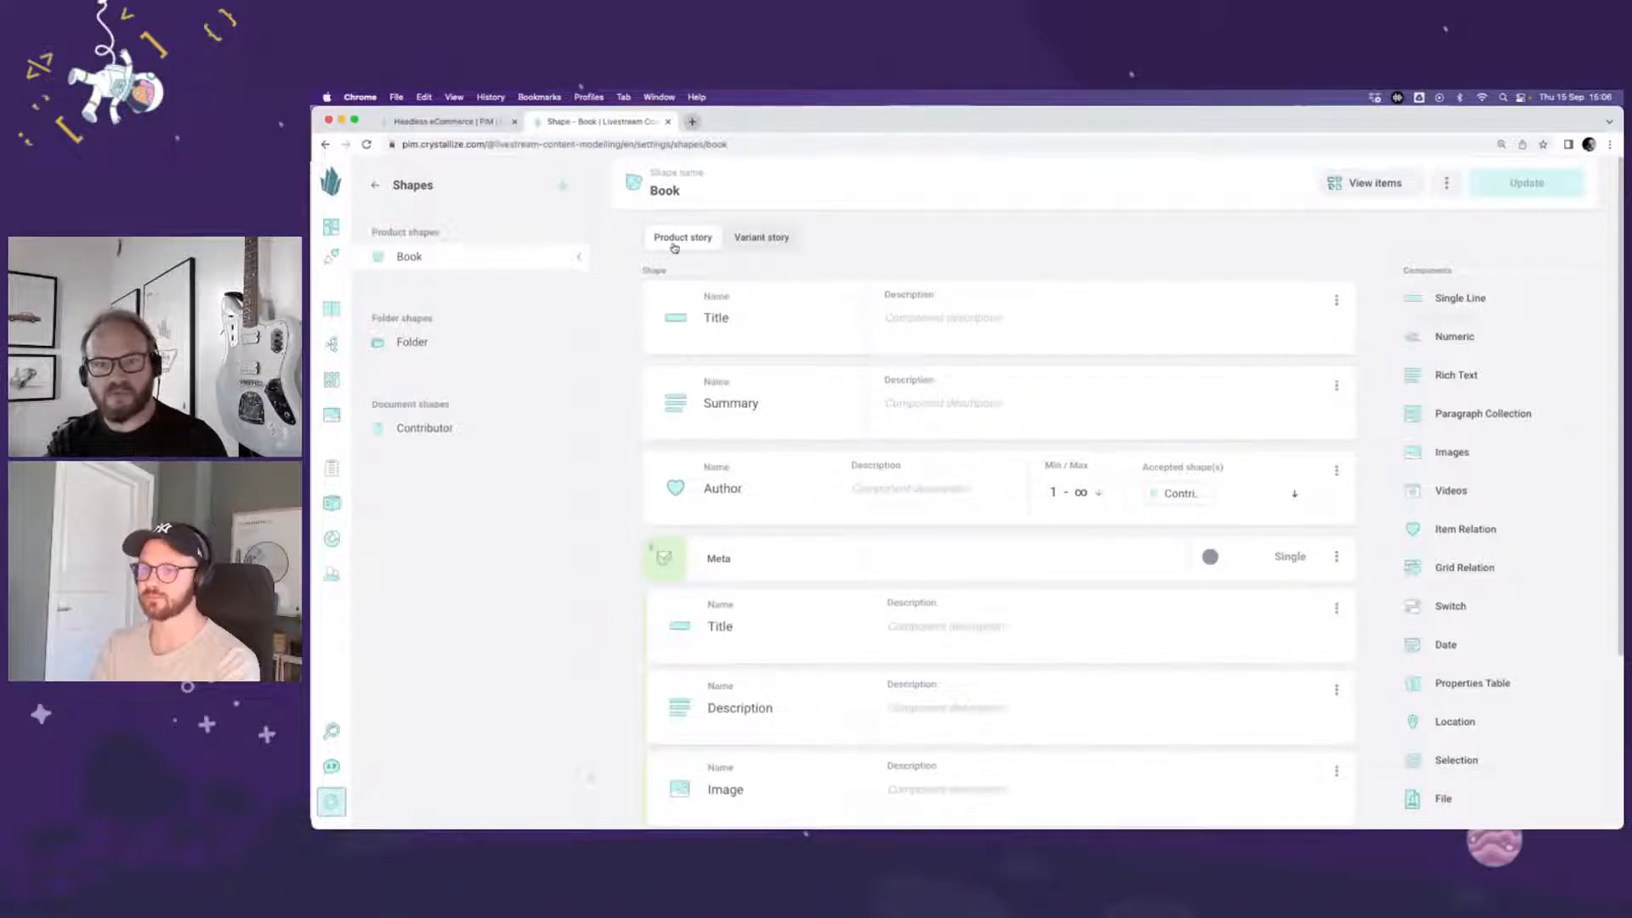
Step: Add a chunk named Contributors to the Book shape's variant story
click(772, 241)
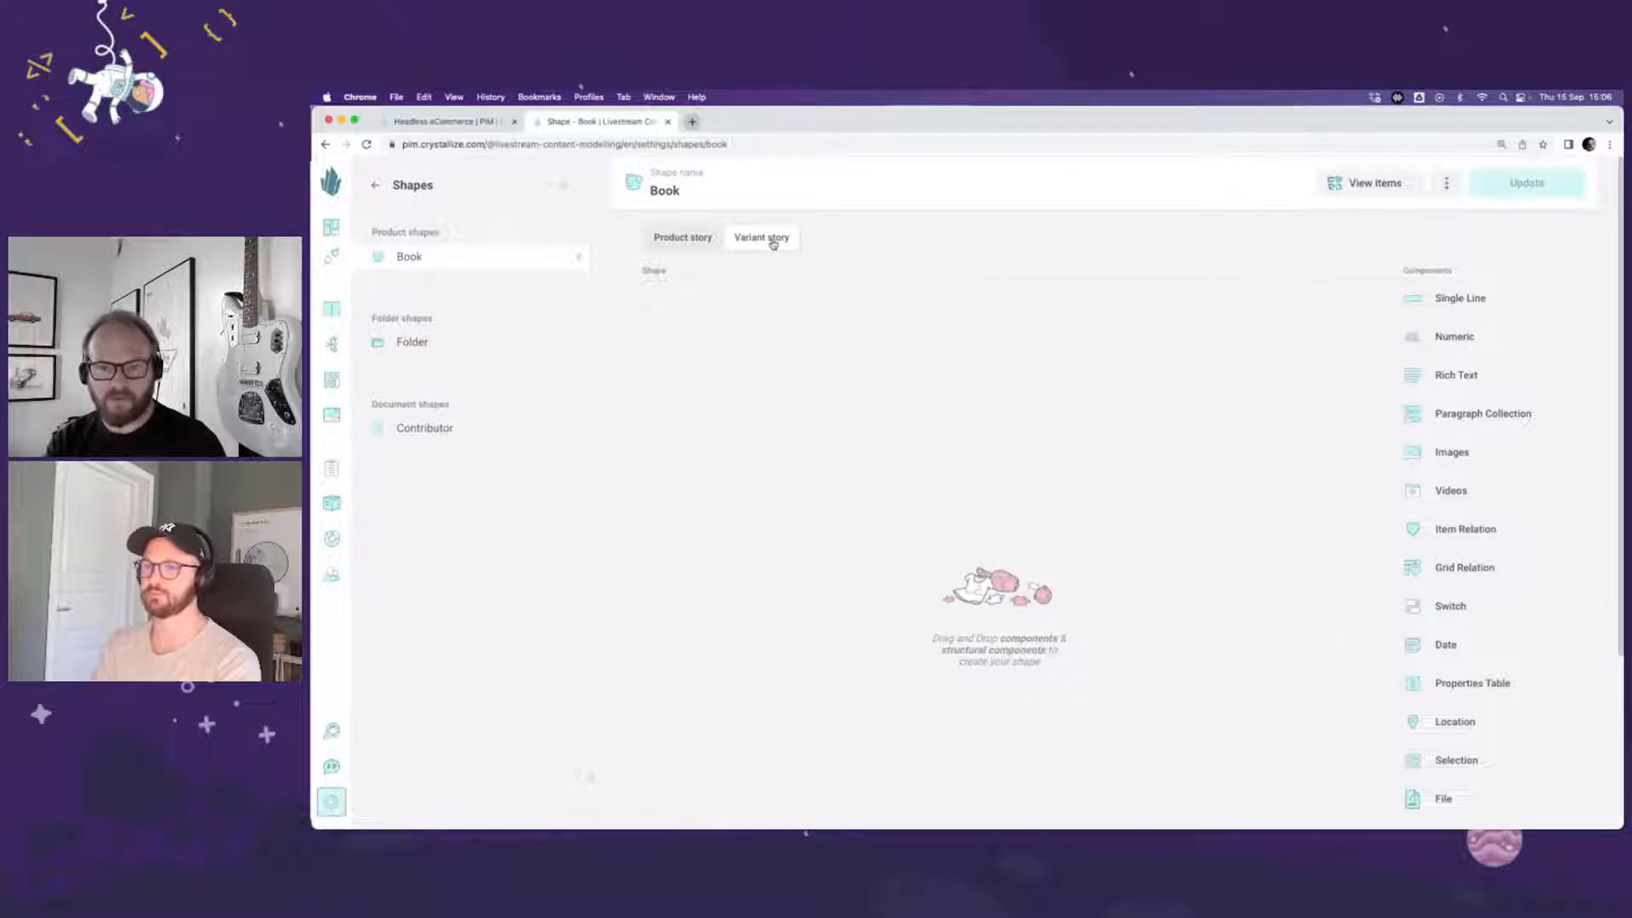
scroll(1492, 607, down, 3)
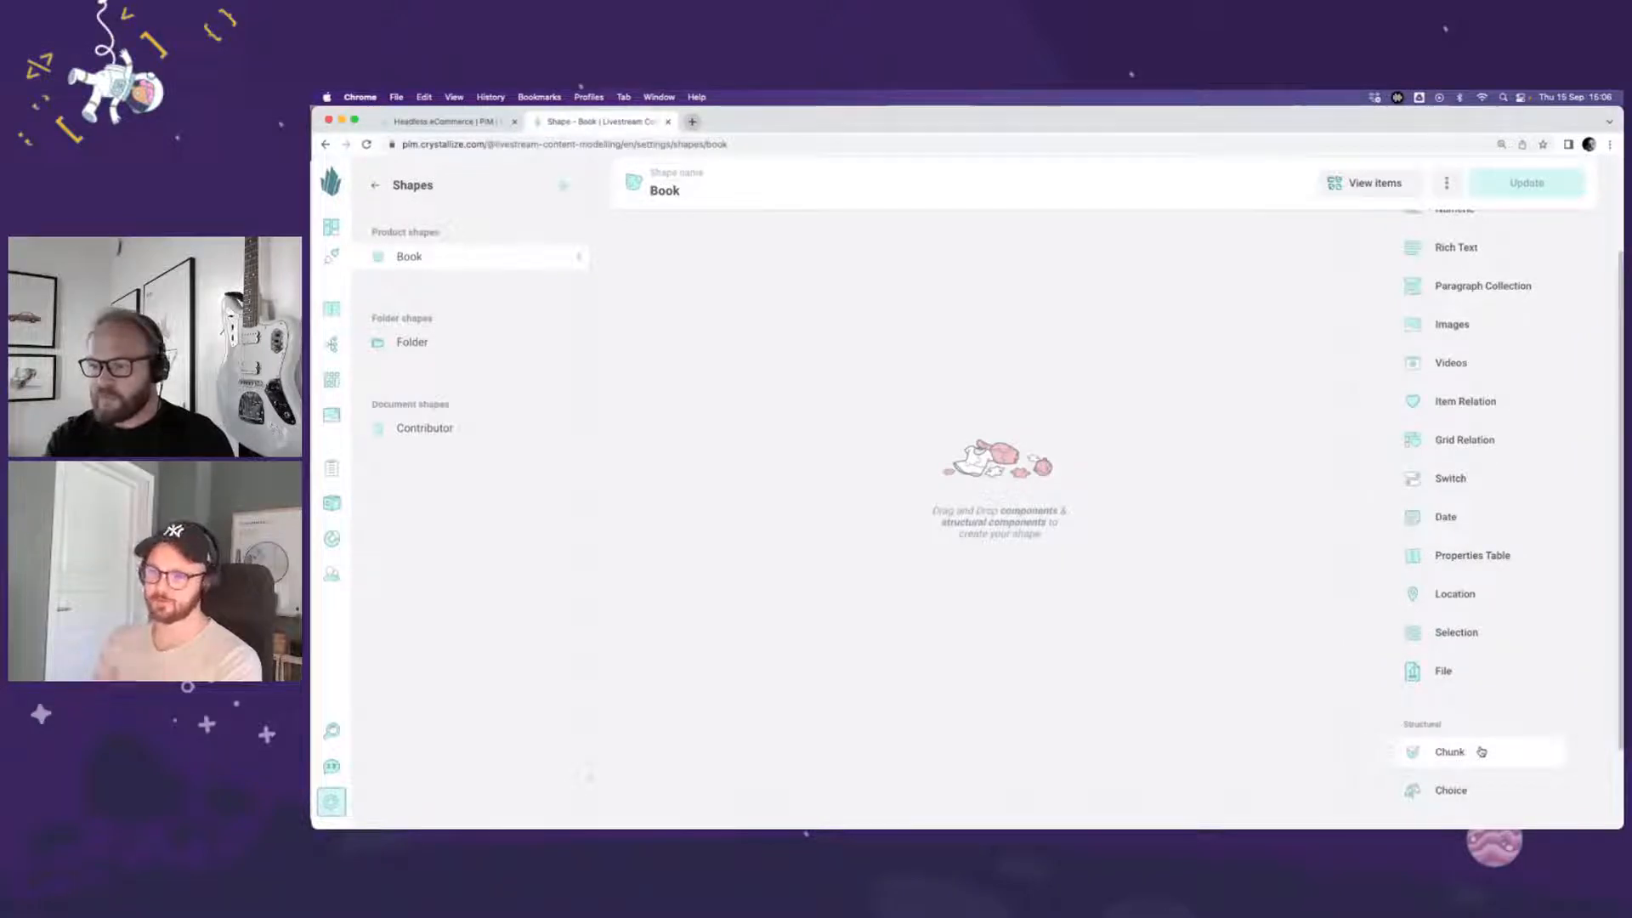
click(1482, 752)
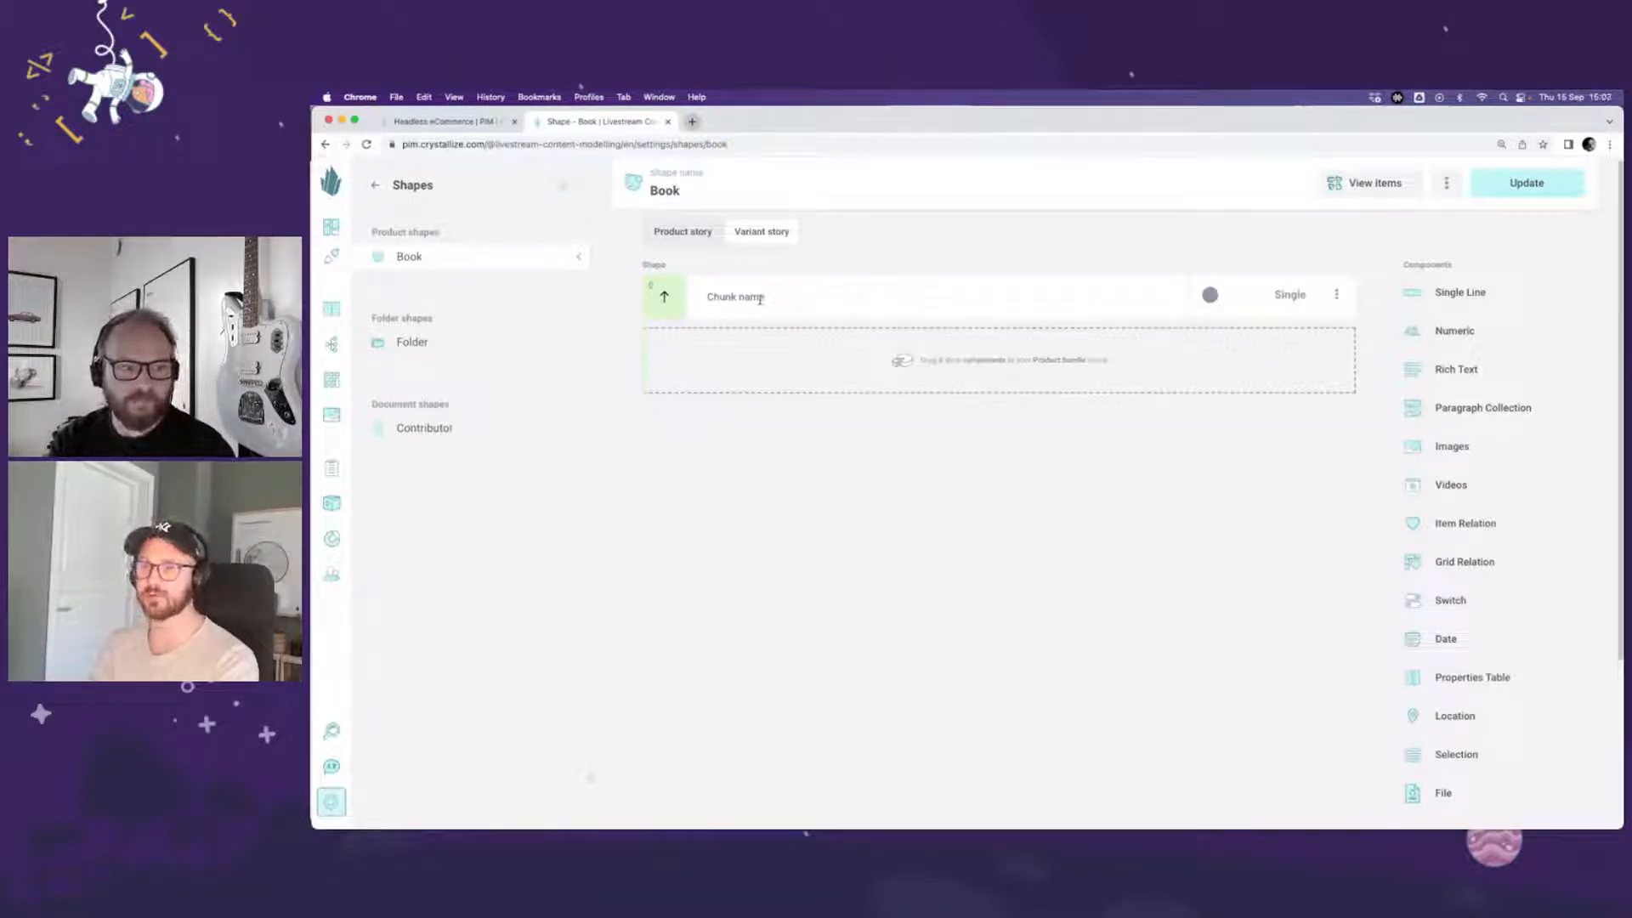
click(760, 298)
text(Contributors)
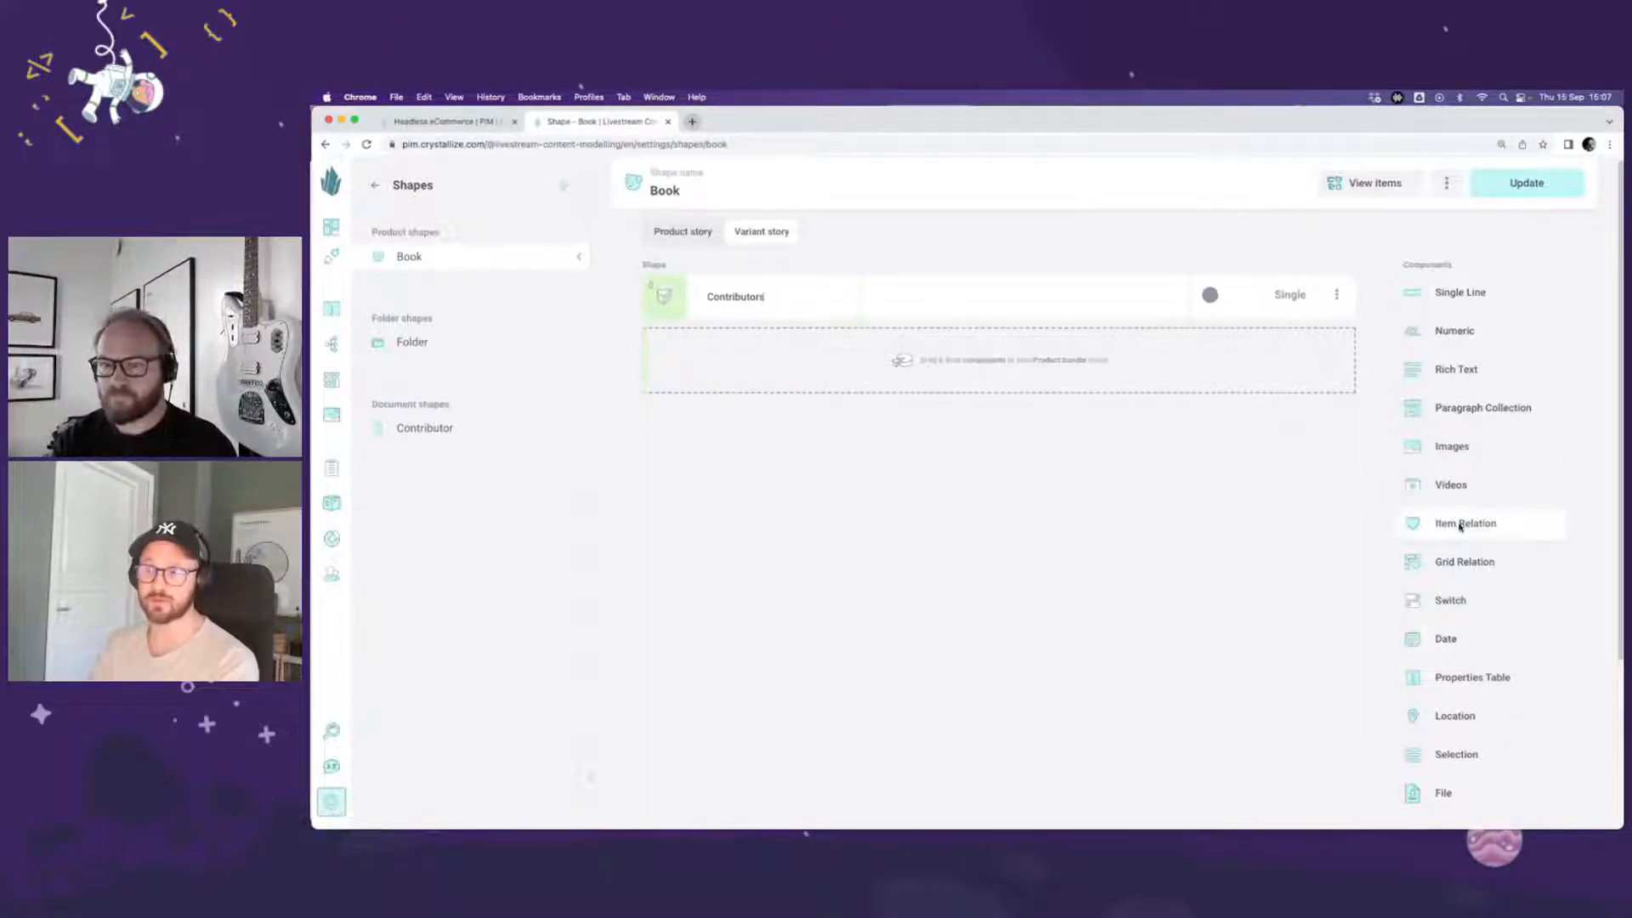
Step: Add an Item Relation component named Contributor inside the Contributors chunk
drag(1469, 523, 814, 376)
click(753, 369)
text(Contr)
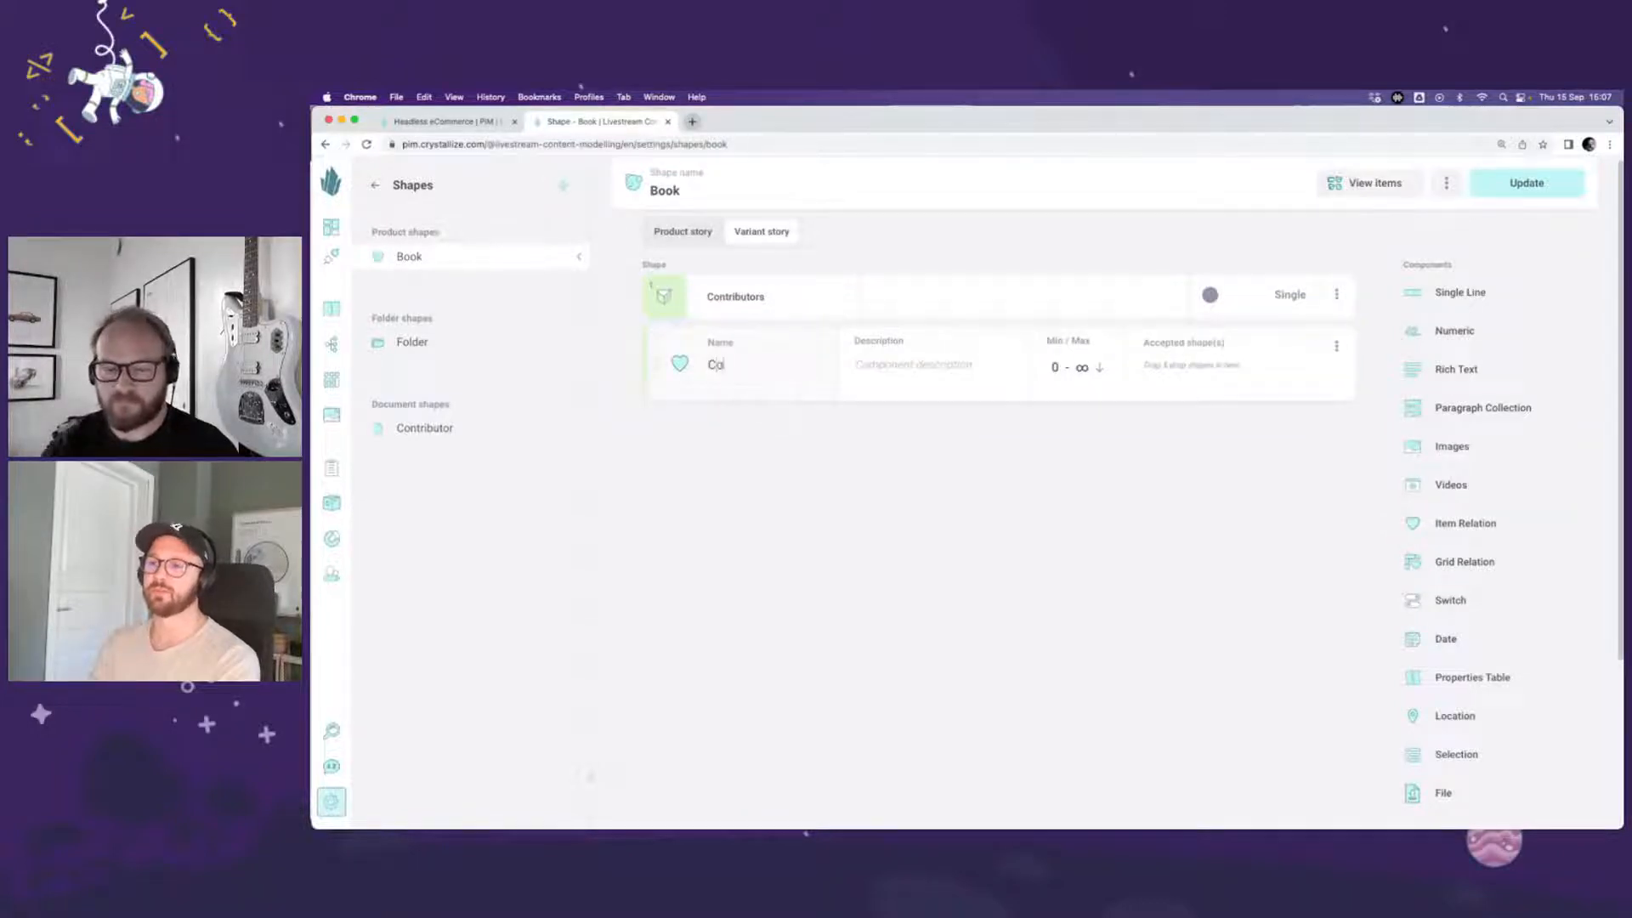
key(BackSpace)
key(BackSpace)
key(BackSpace)
key(BackSpace)
key(BackSpace)
text(Contribuutor)
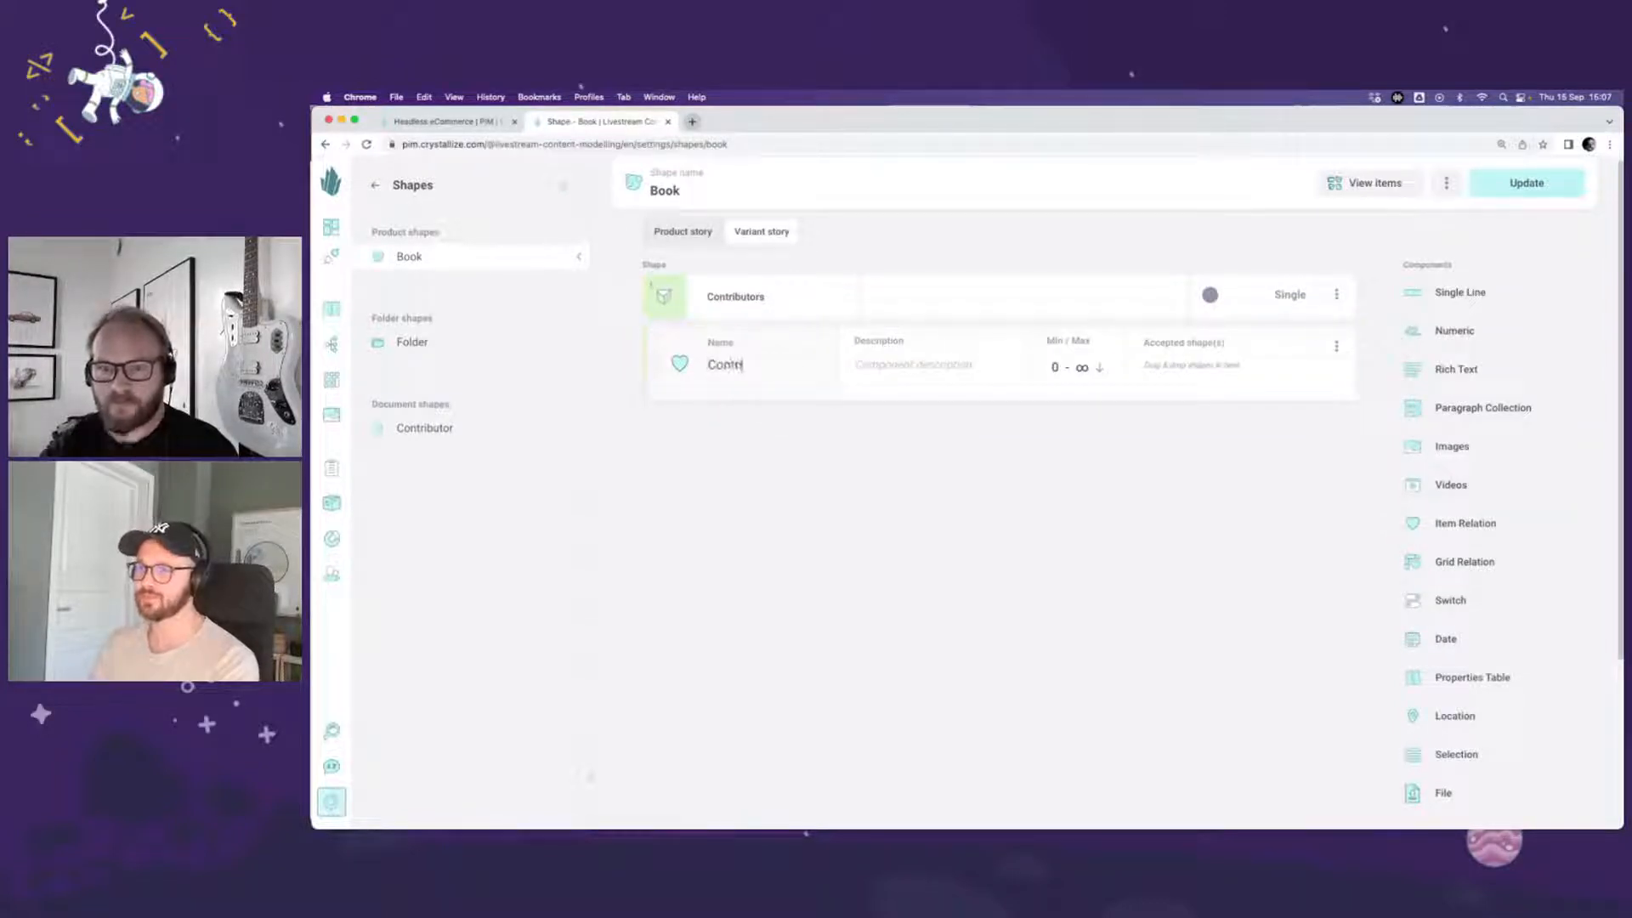
key(BackSpace)
key(BackSpace)
key(BackSpace)
text(tor)
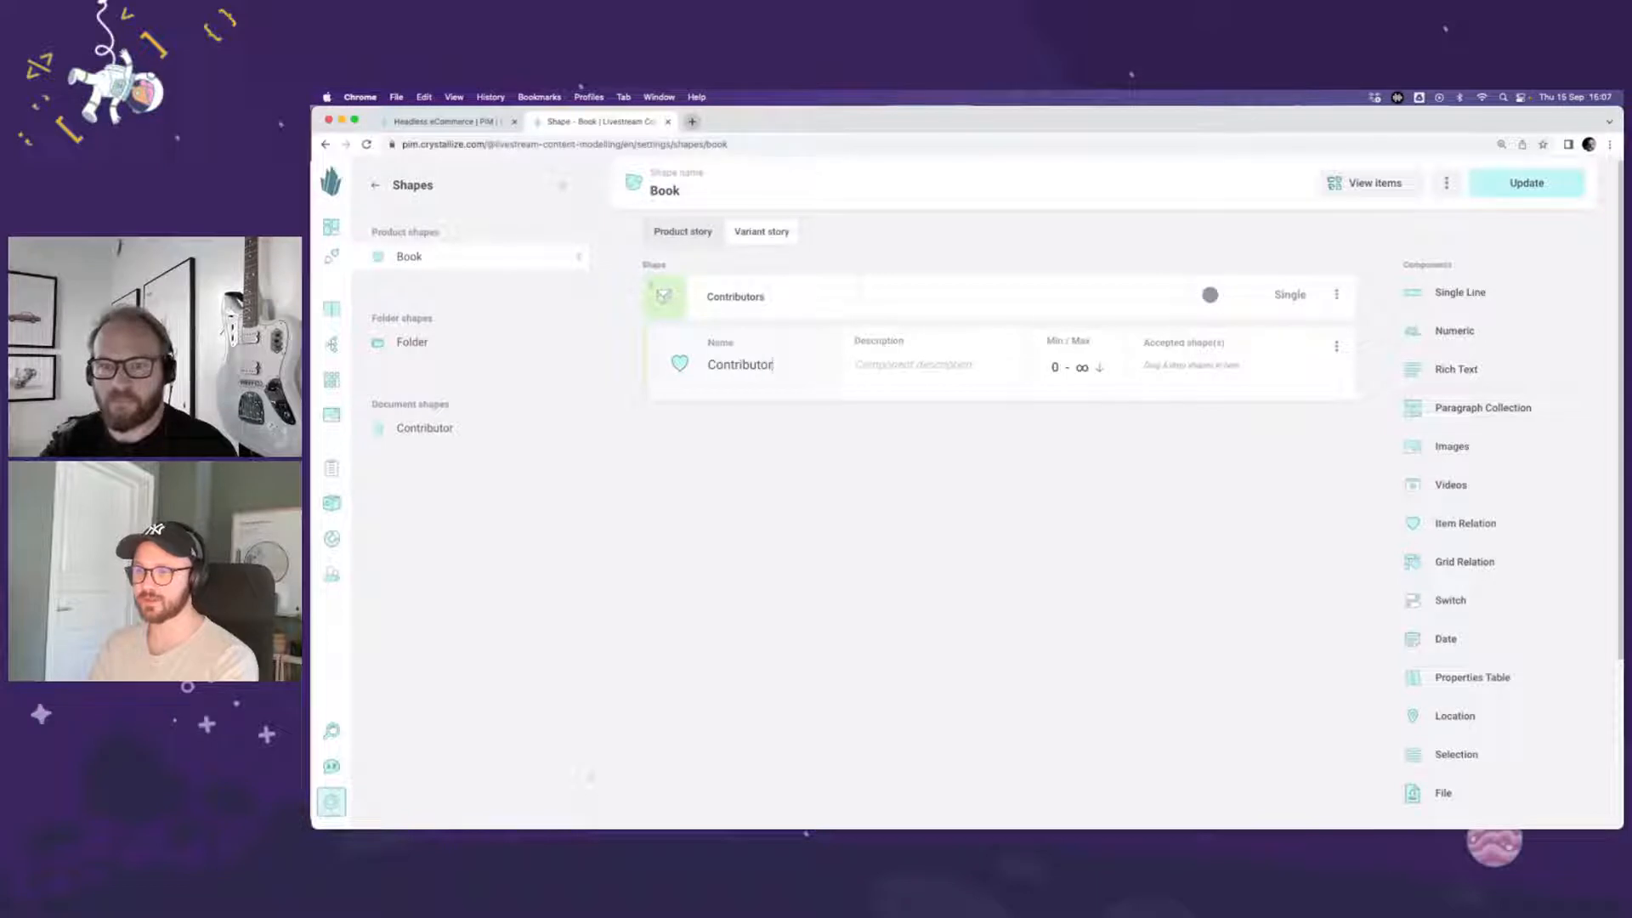
Step: Make the Contributor relation accept the Contributor shape, with both minimum and maximum relations set to 1
drag(497, 434, 1190, 369)
click(1073, 369)
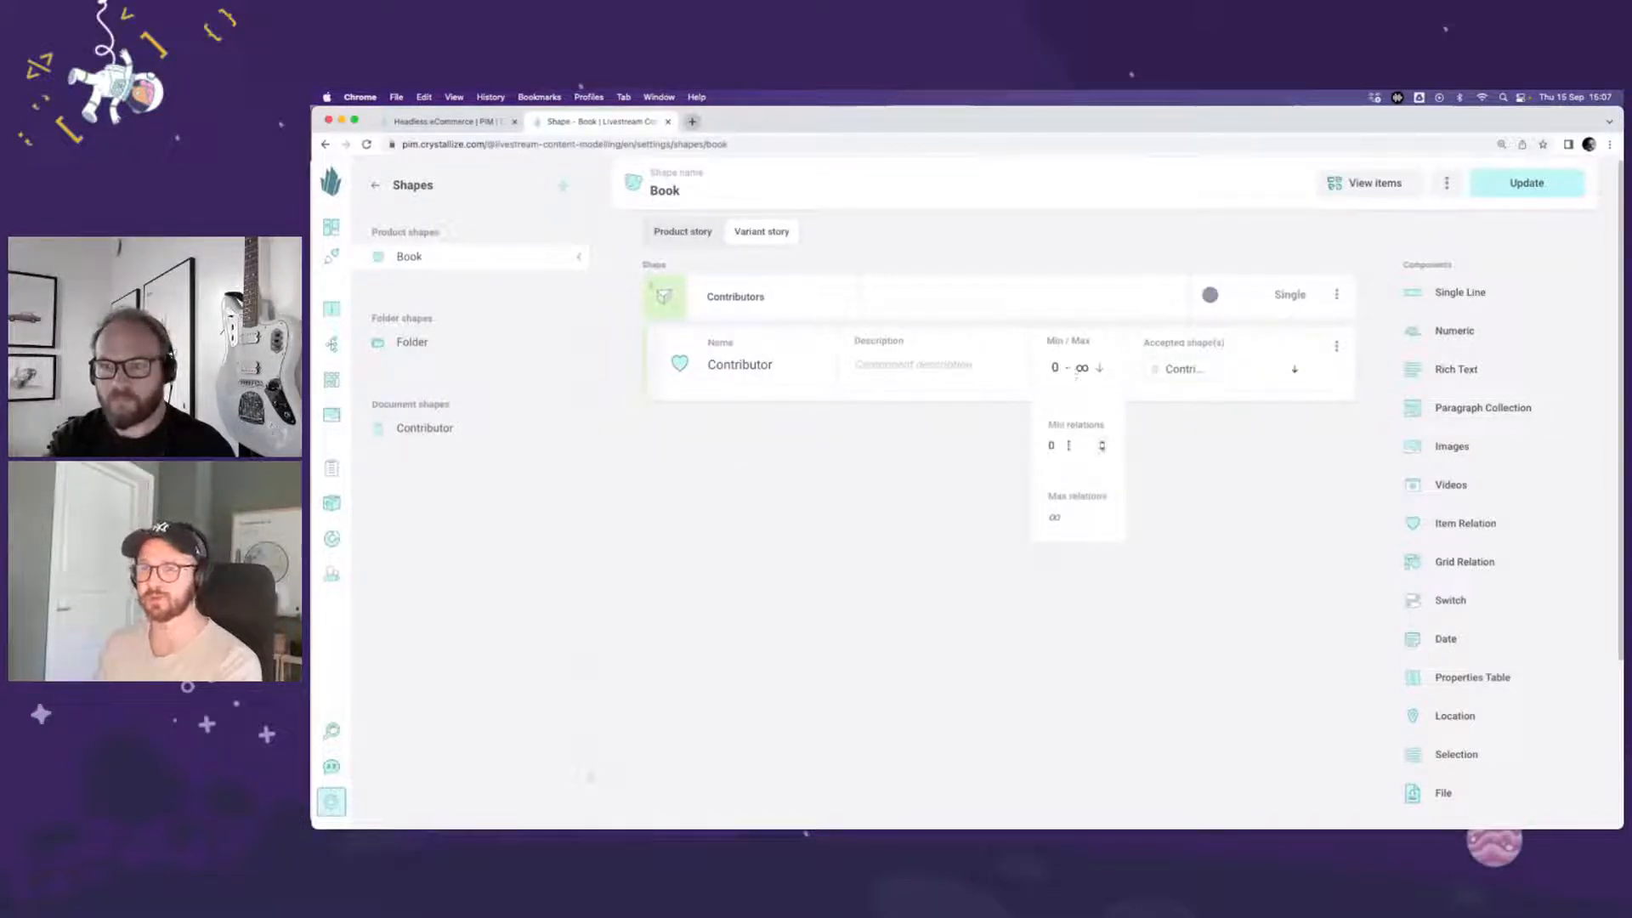
drag(1059, 446, 1039, 446)
text(1)
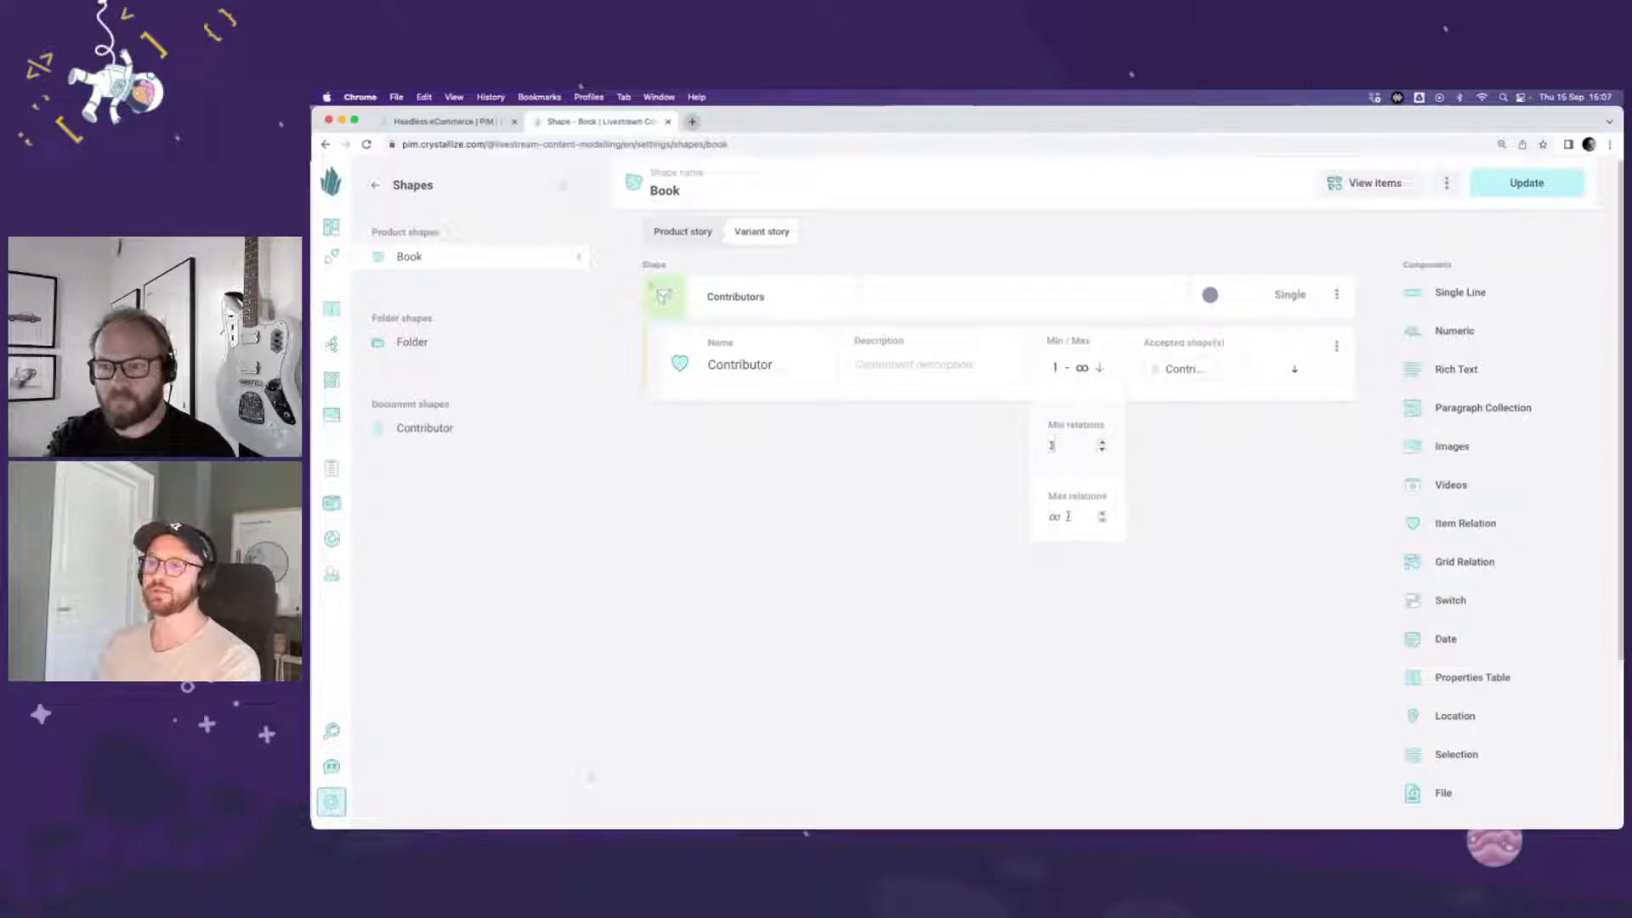
click(1069, 517)
text(1)
click(1195, 468)
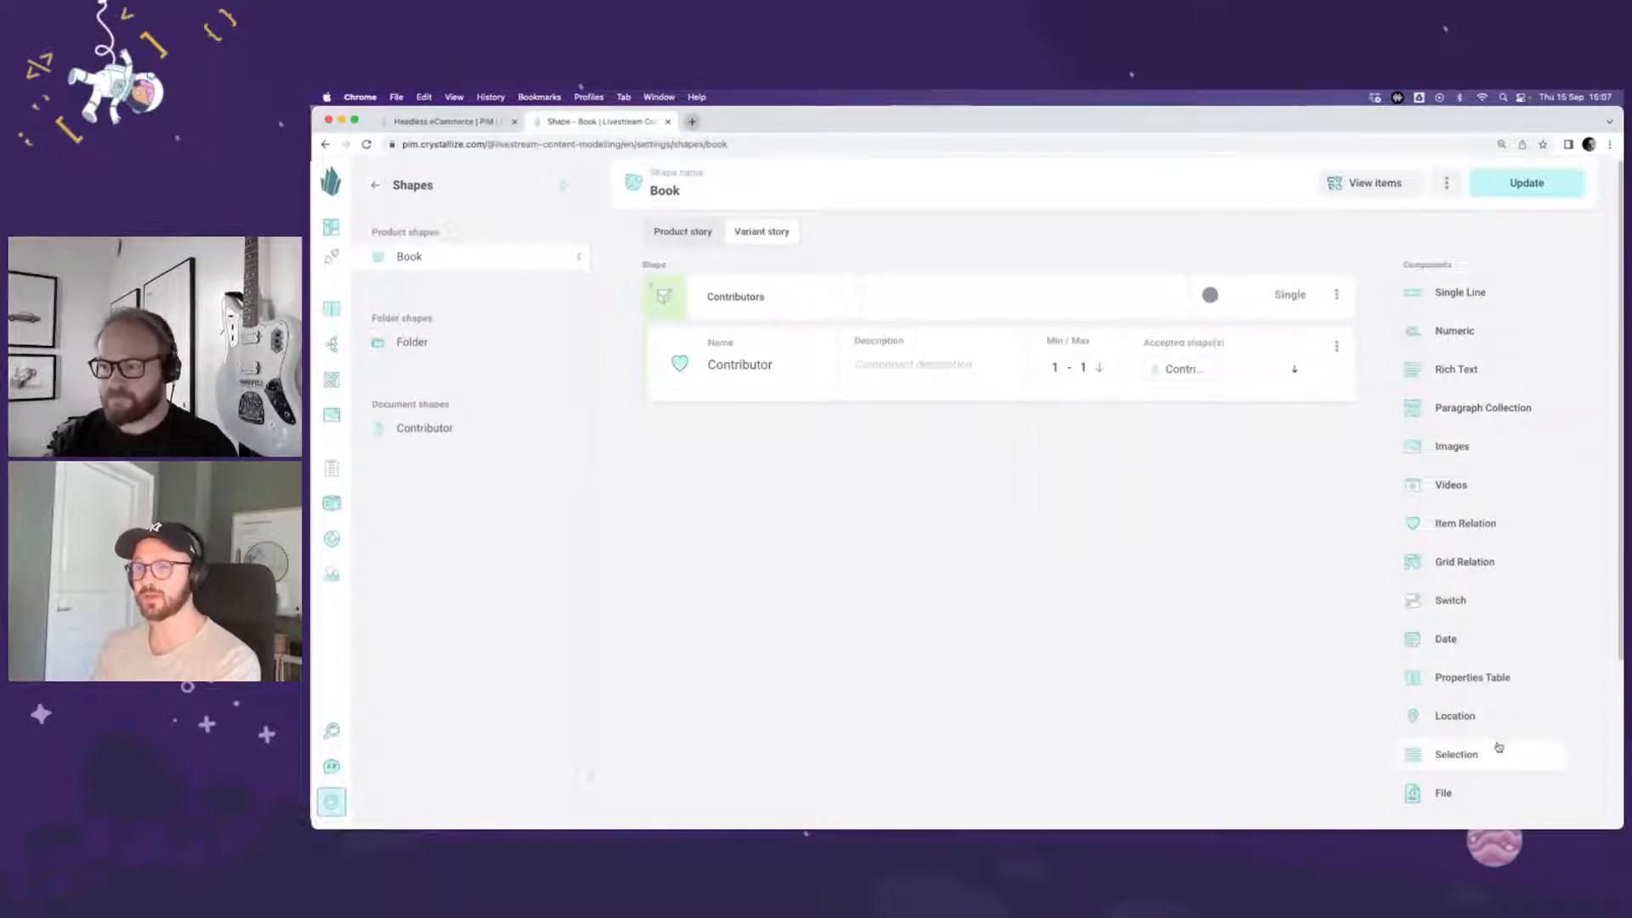
Step: Add a Selection component named Role to the Contributors chunk, with a first option of key author and value Author
drag(1498, 748, 850, 399)
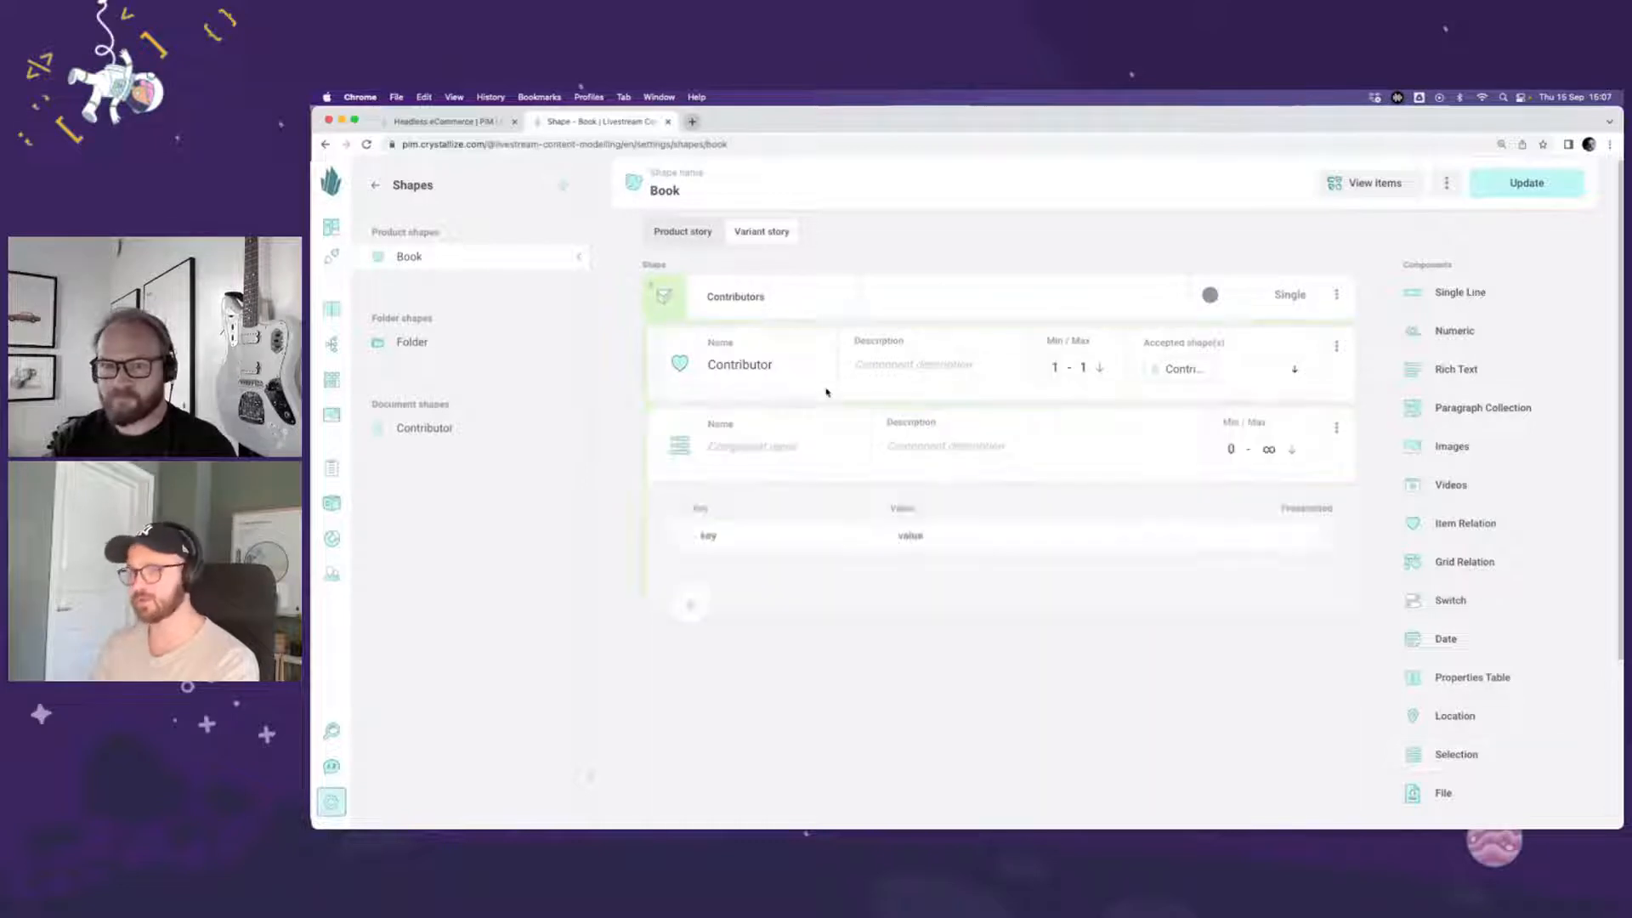
click(763, 443)
text(Role)
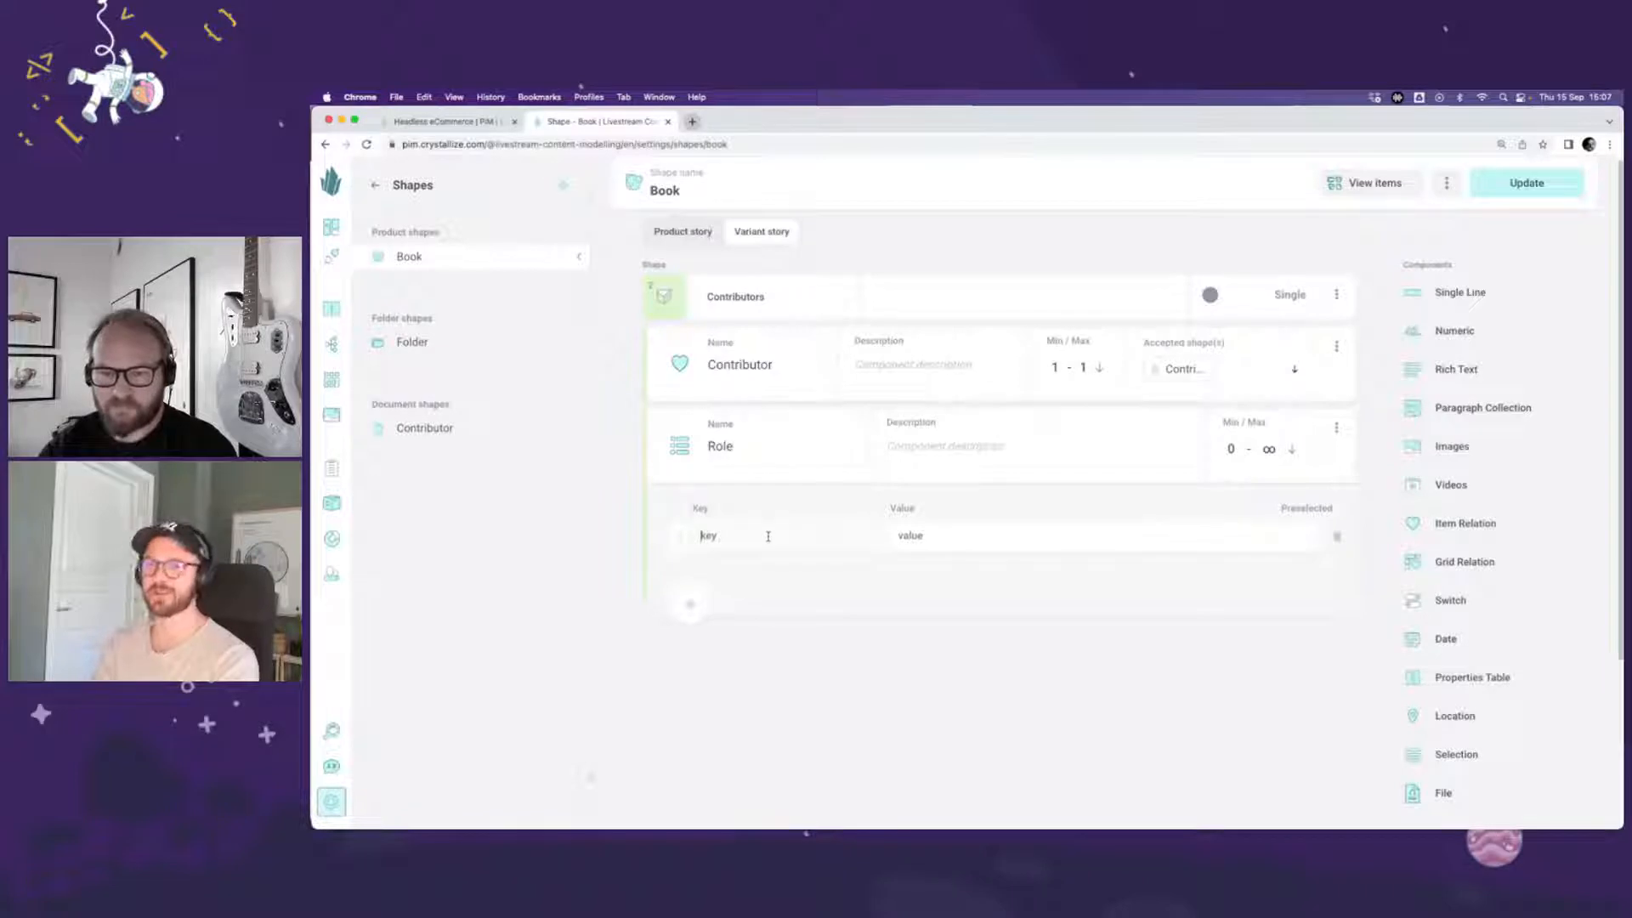
text(autho)
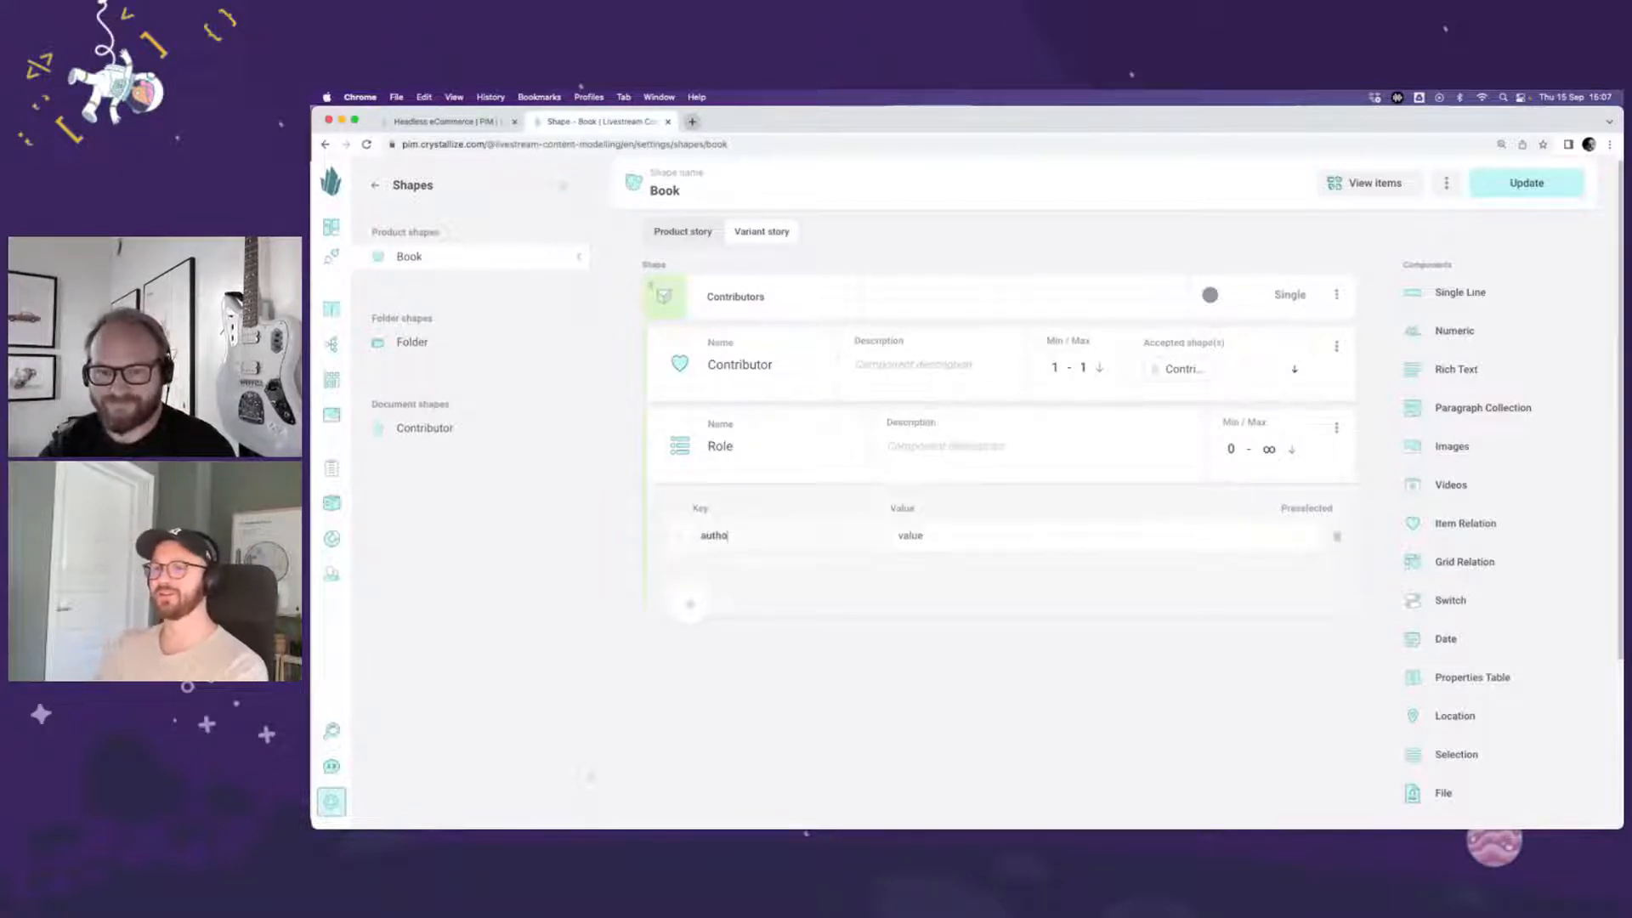
text(r)
key(Tab)
text(Authro)
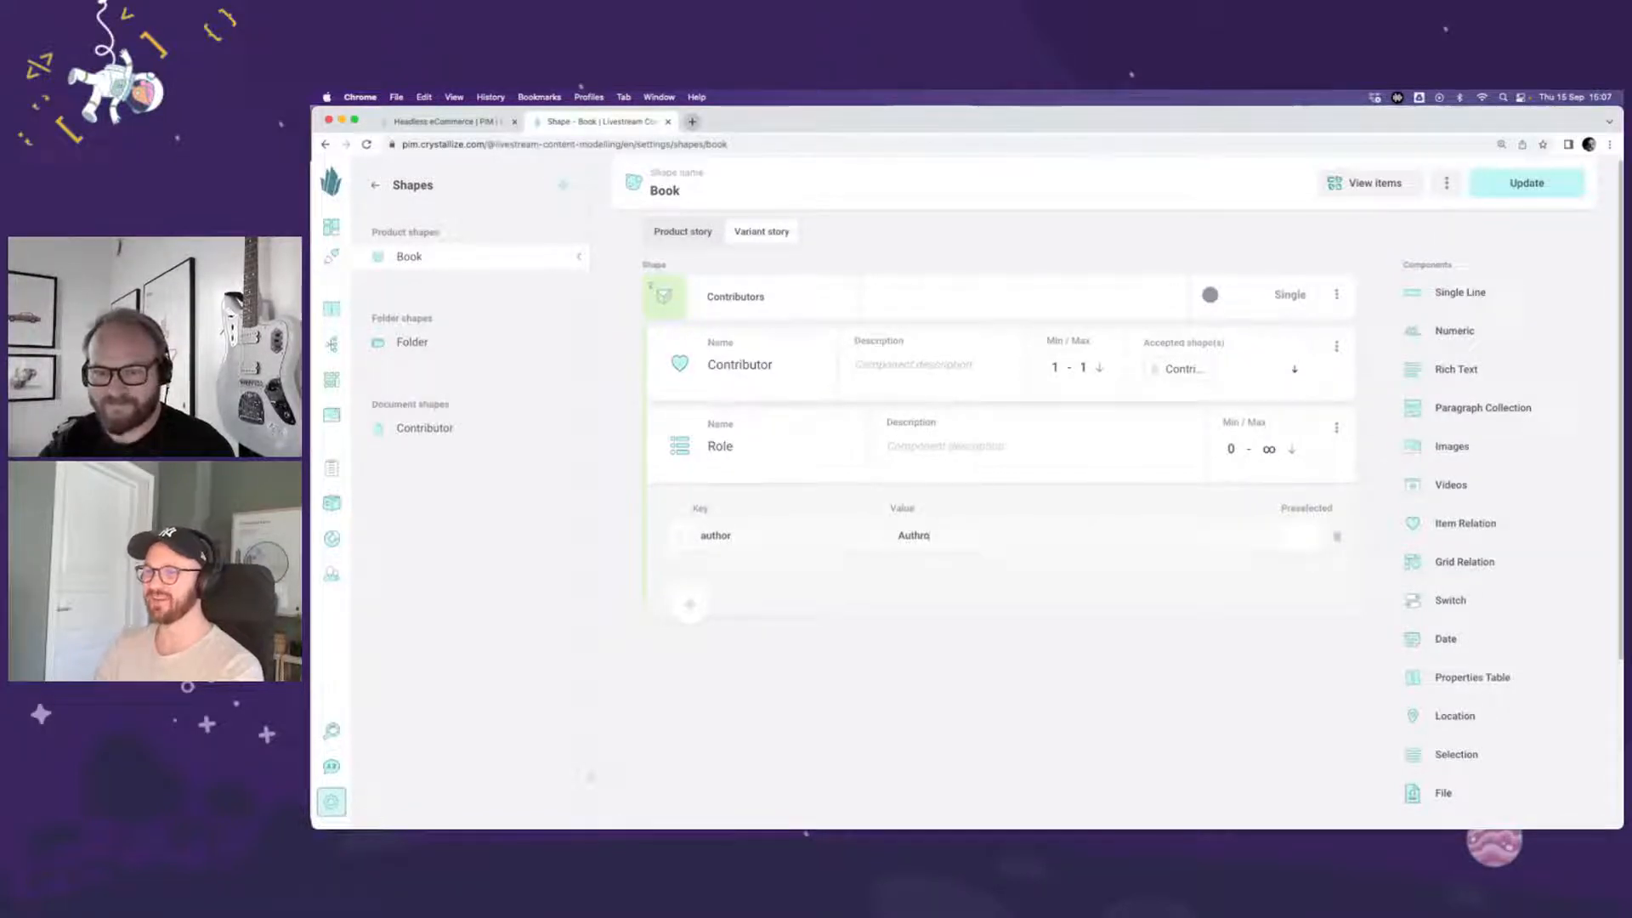
key(BackSpace)
key(BackSpace)
text(or)
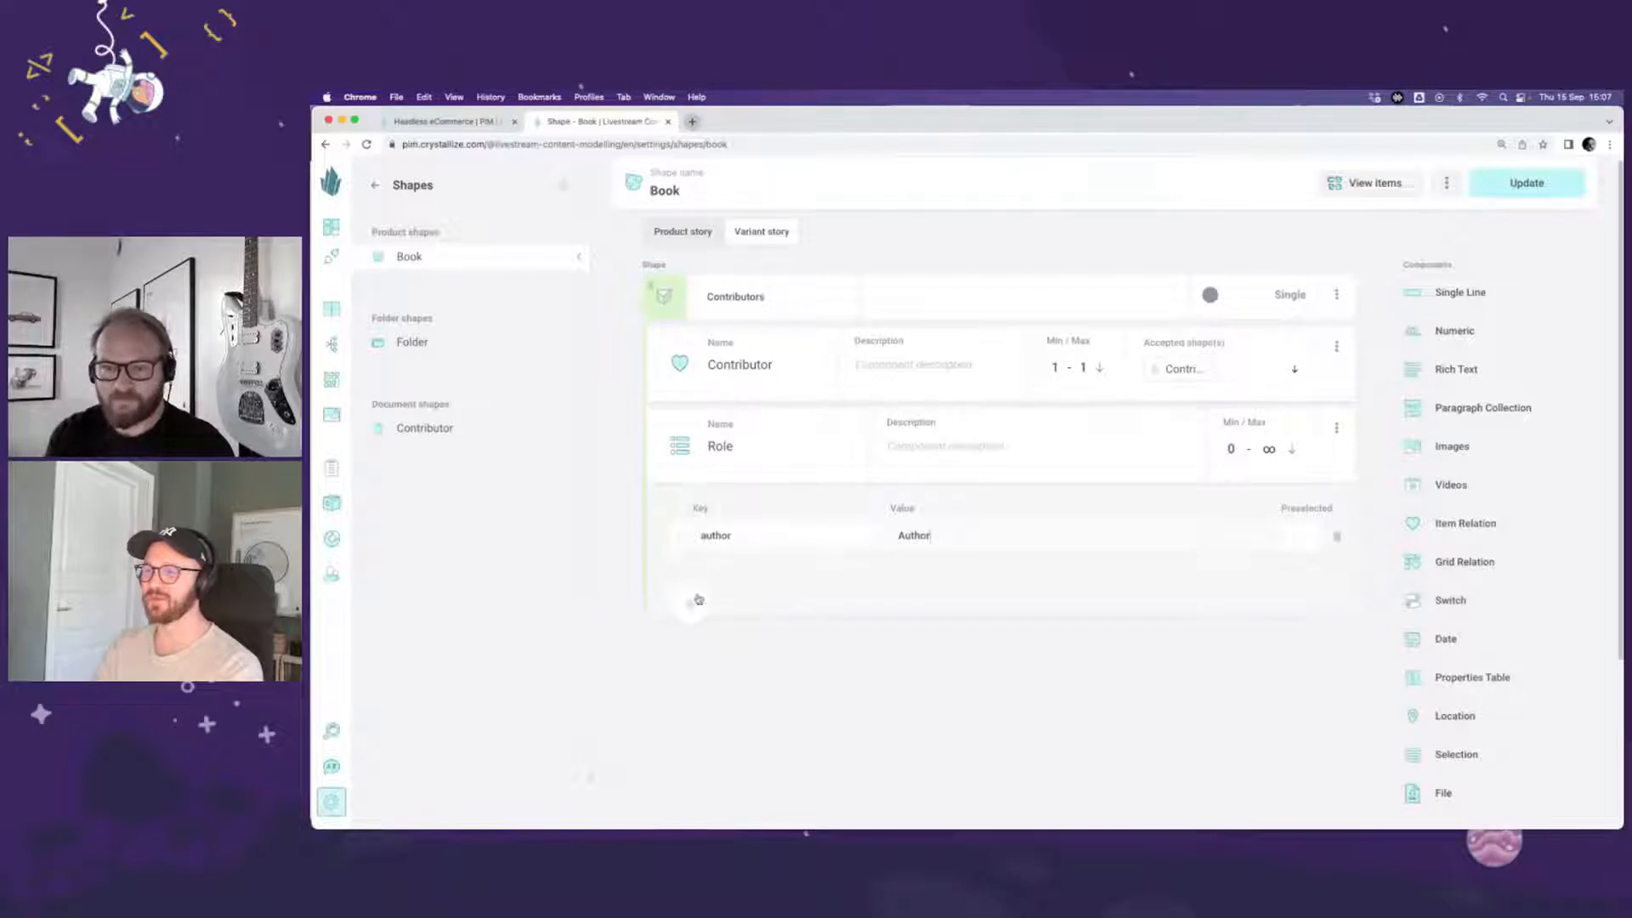
Step: Add two more Role options: key narrator with value Narrator, and key illustrator with value Illustrator
click(697, 601)
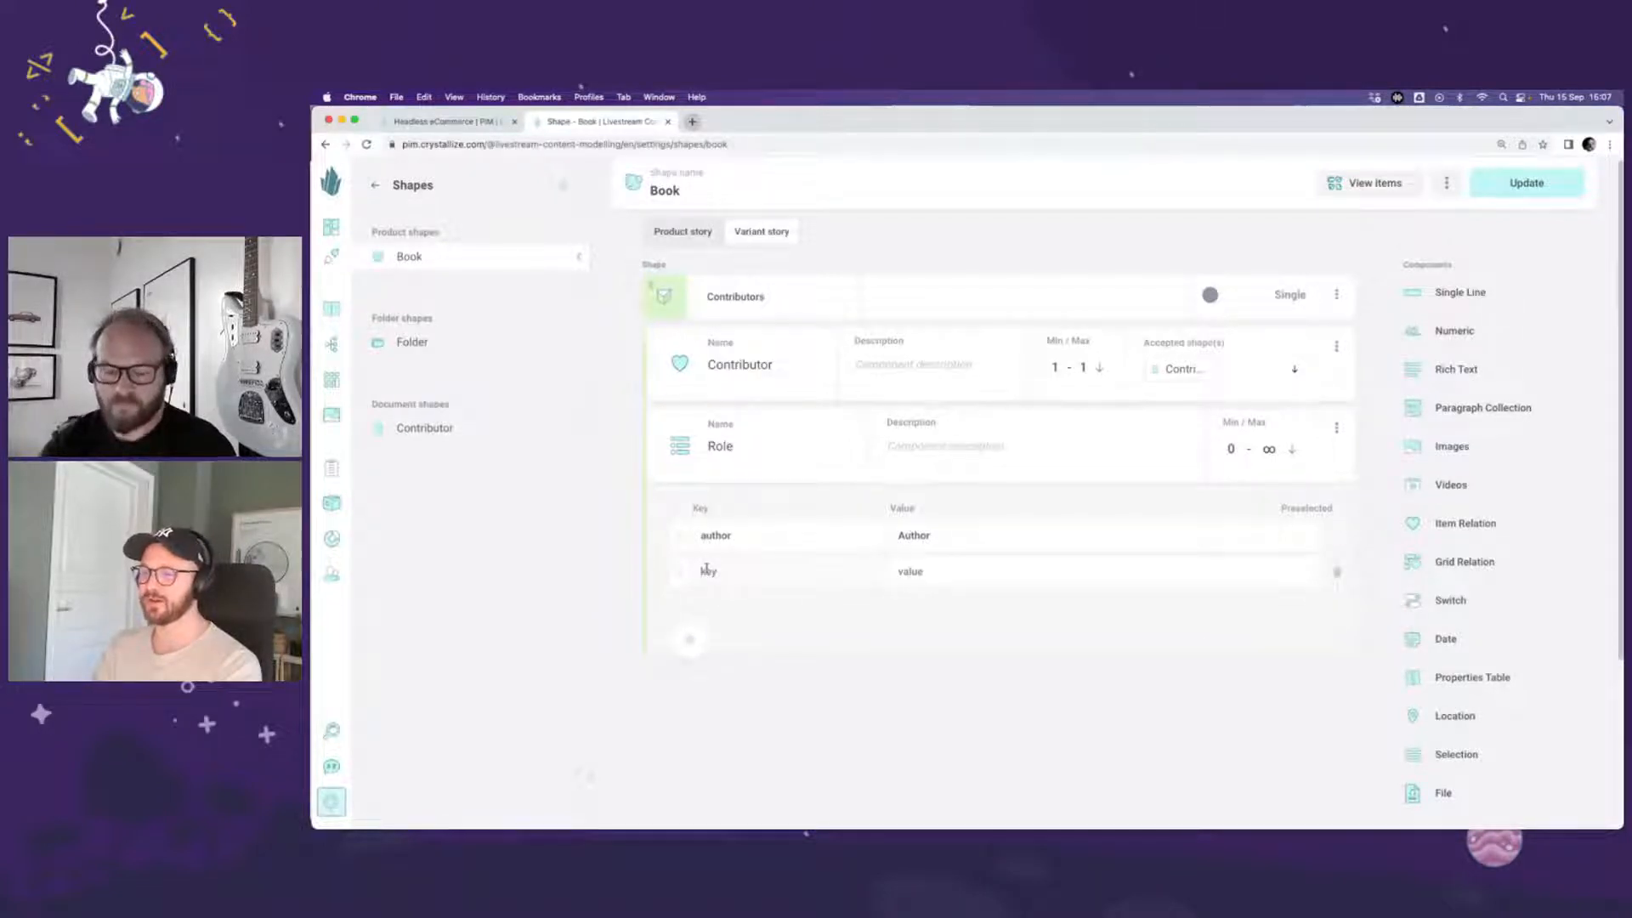
text(narrator)
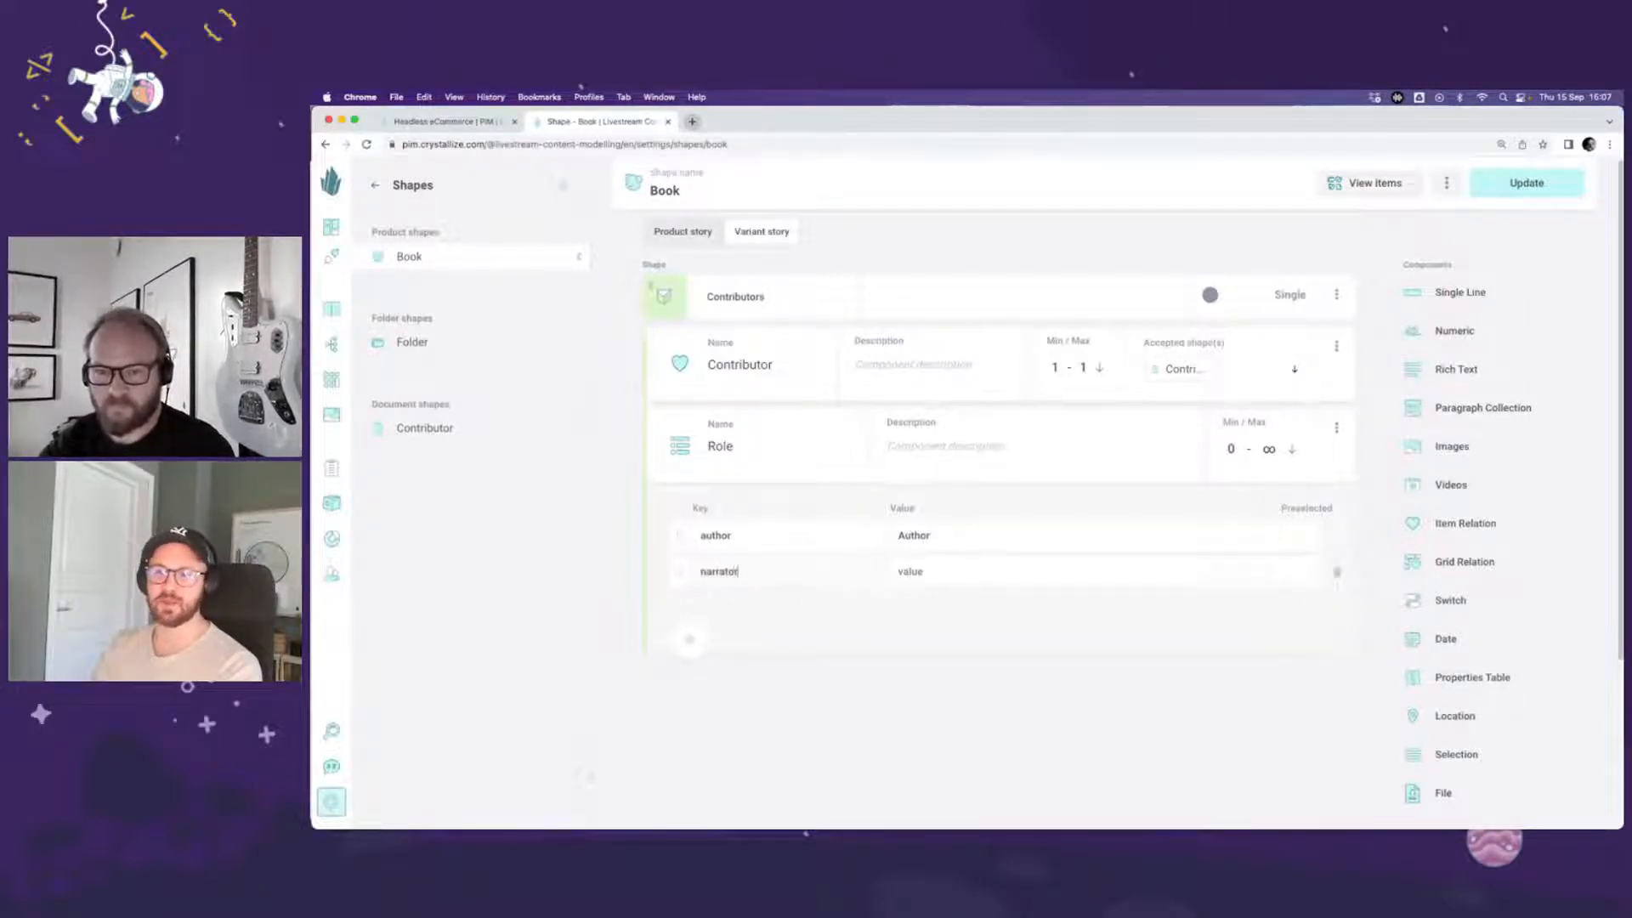
text(Narrator)
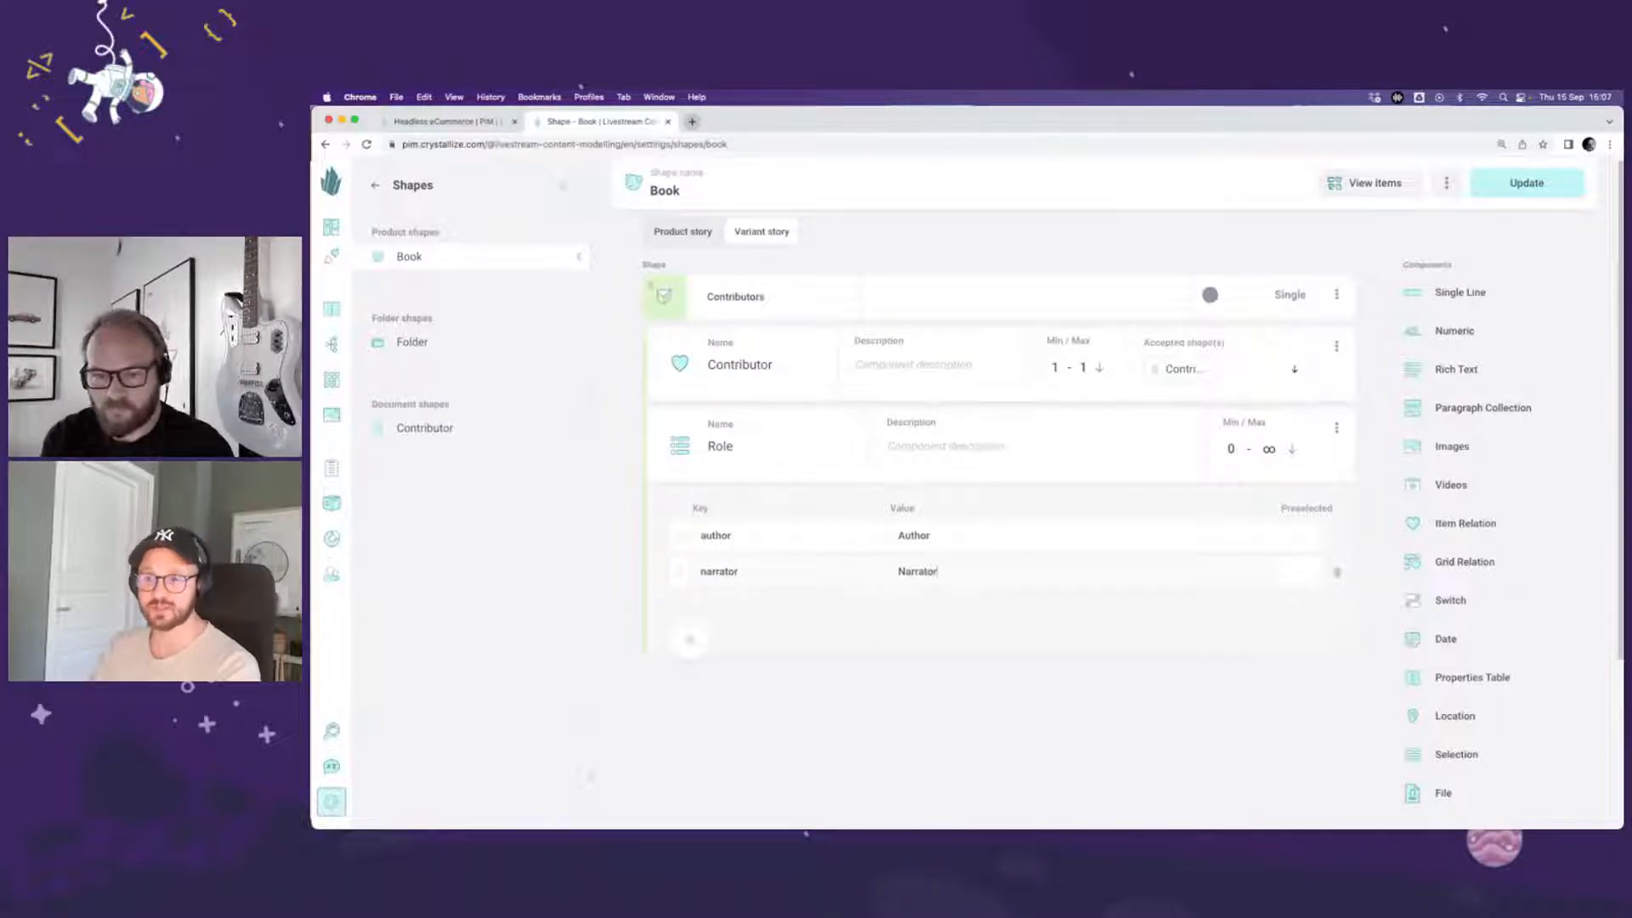
click(689, 639)
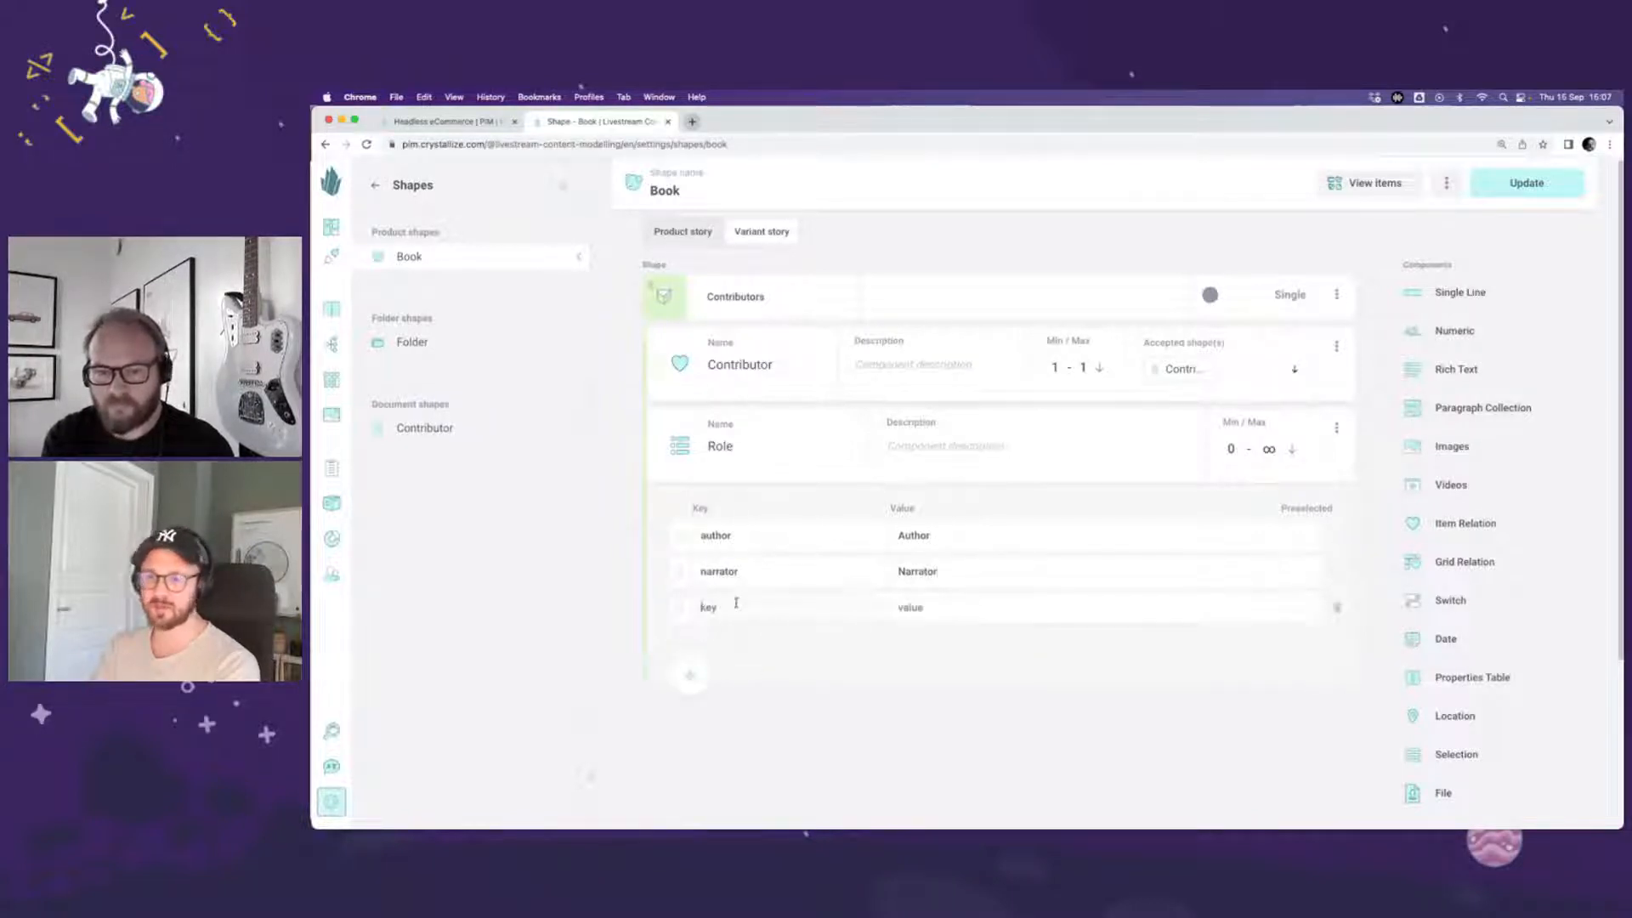
text(illustrator)
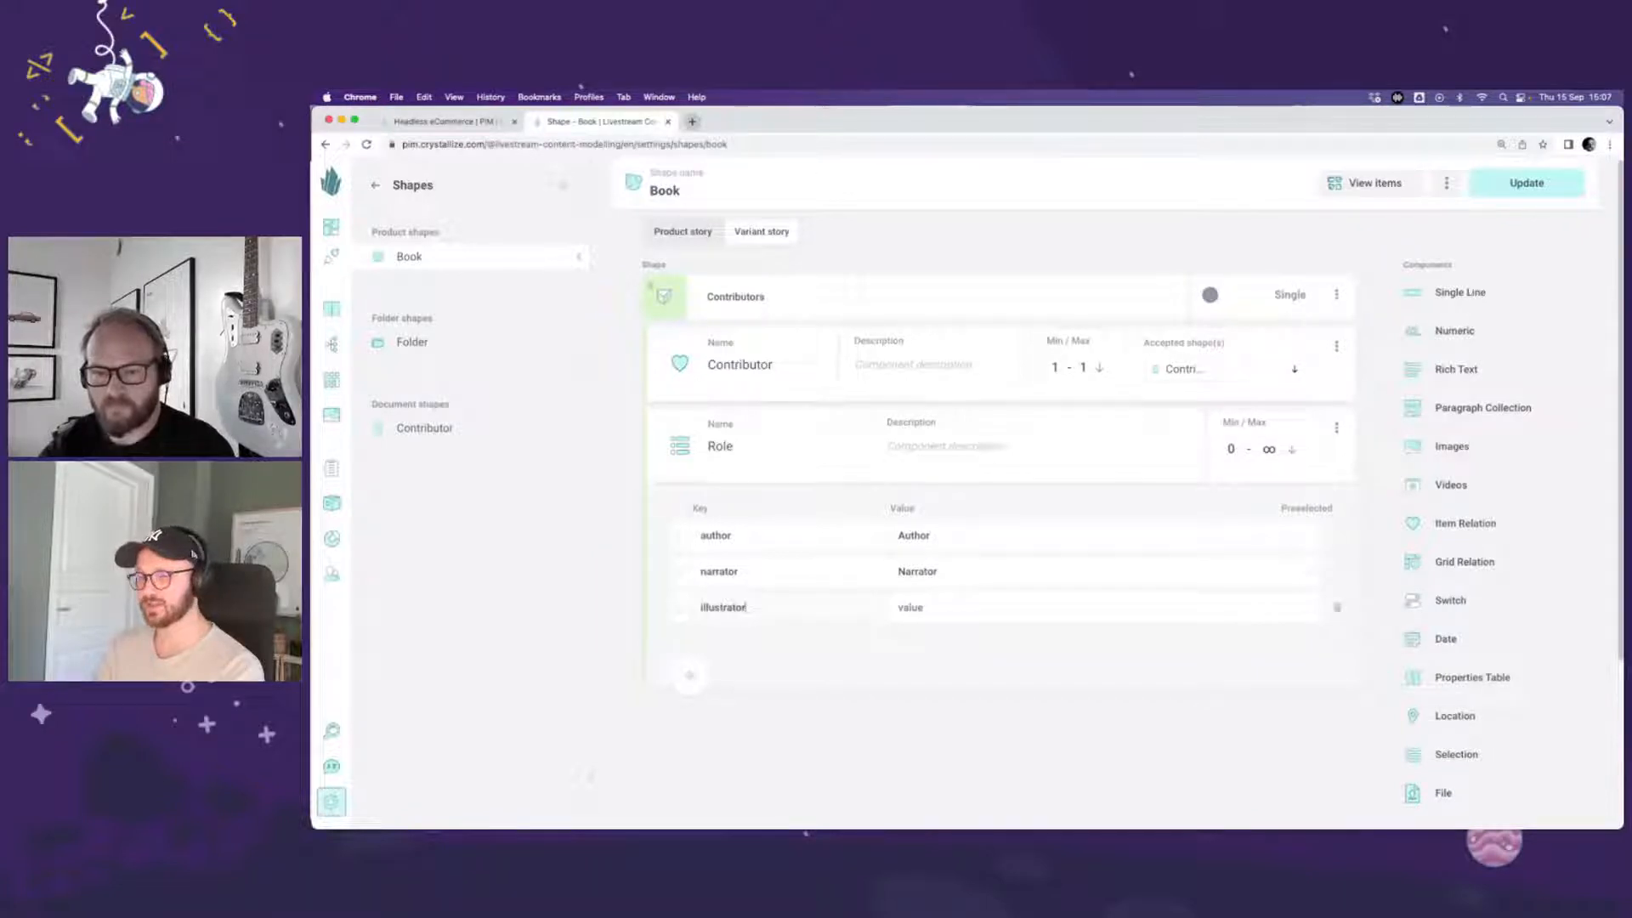
key(Tab)
text(Ill)
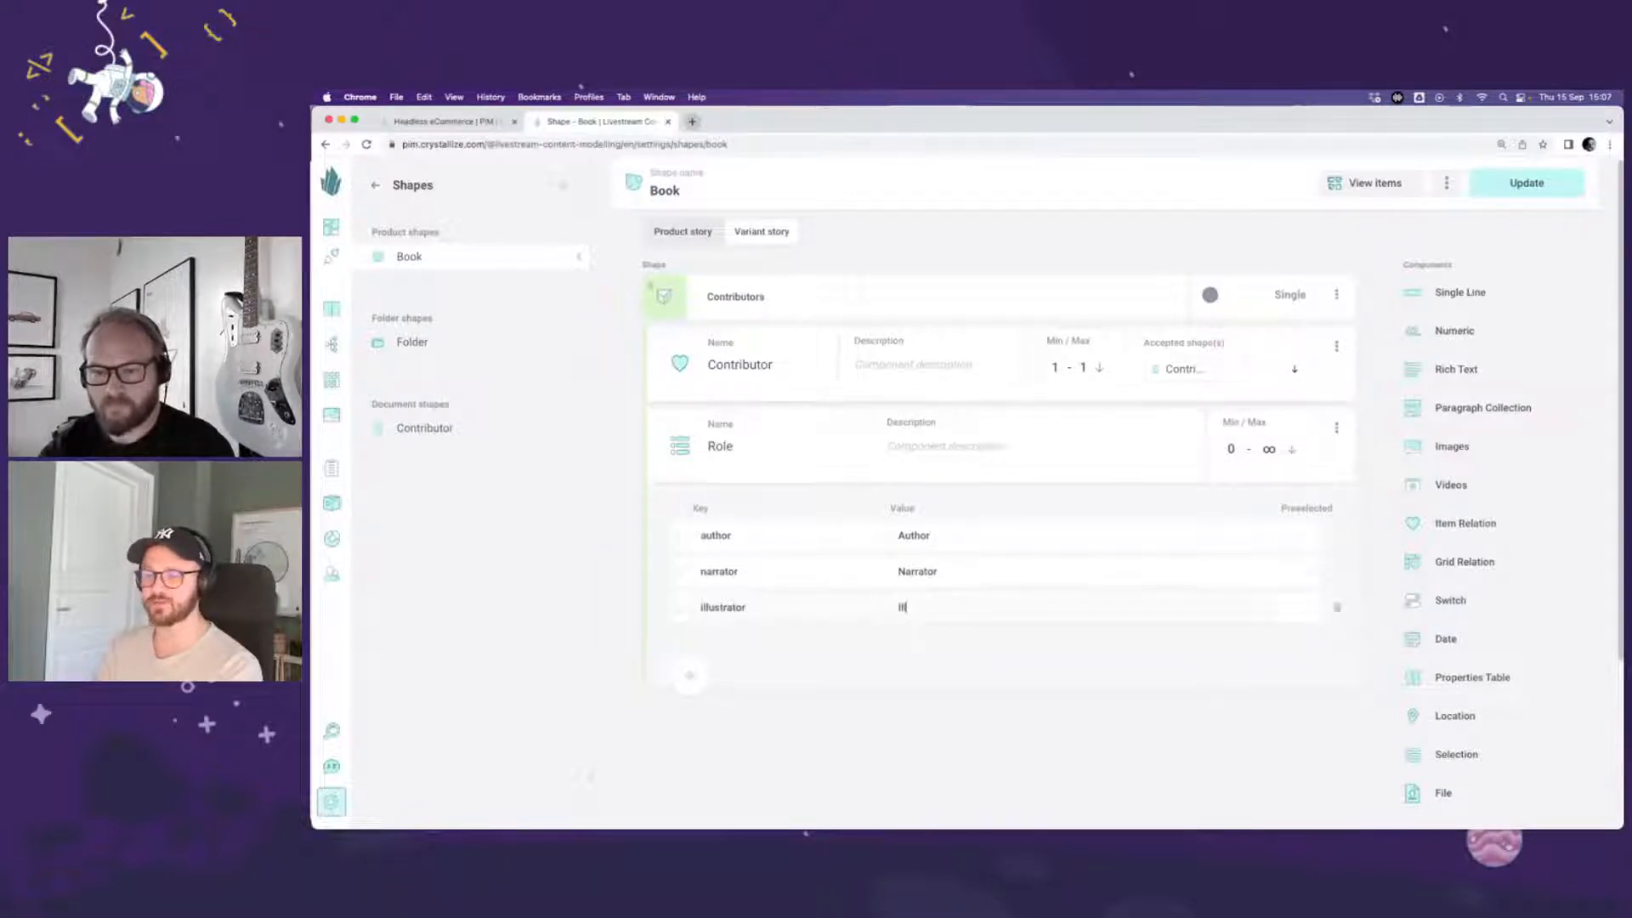
text(ustrator)
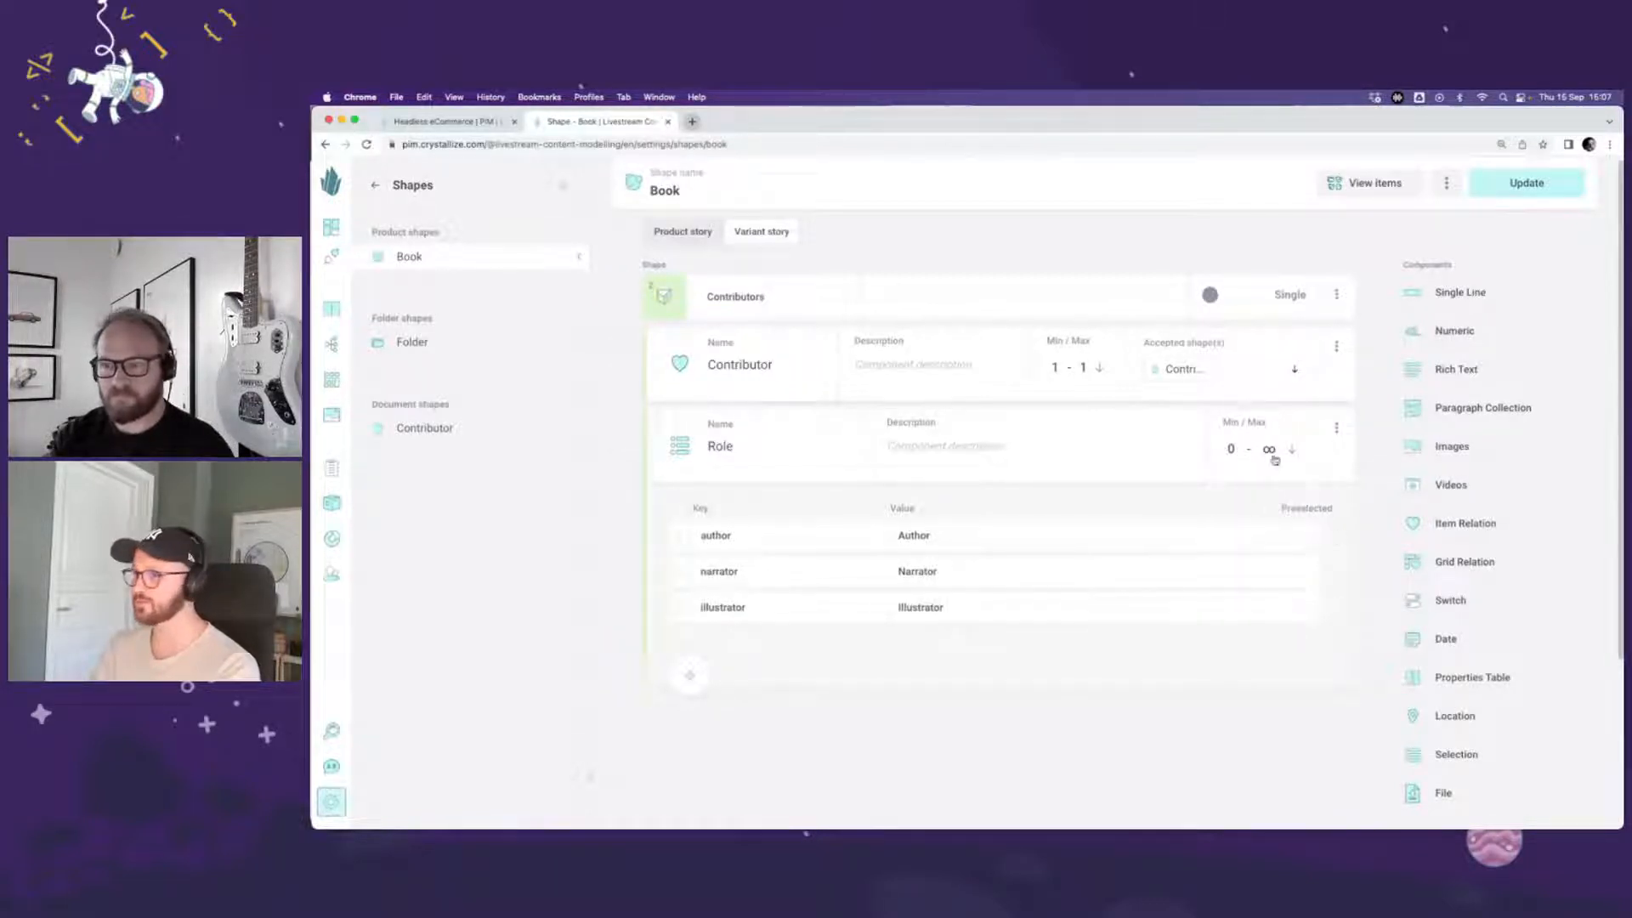
Step: Set both the minimum and maximum selected for Role to 1
click(1268, 454)
double_click(1262, 529)
text(1)
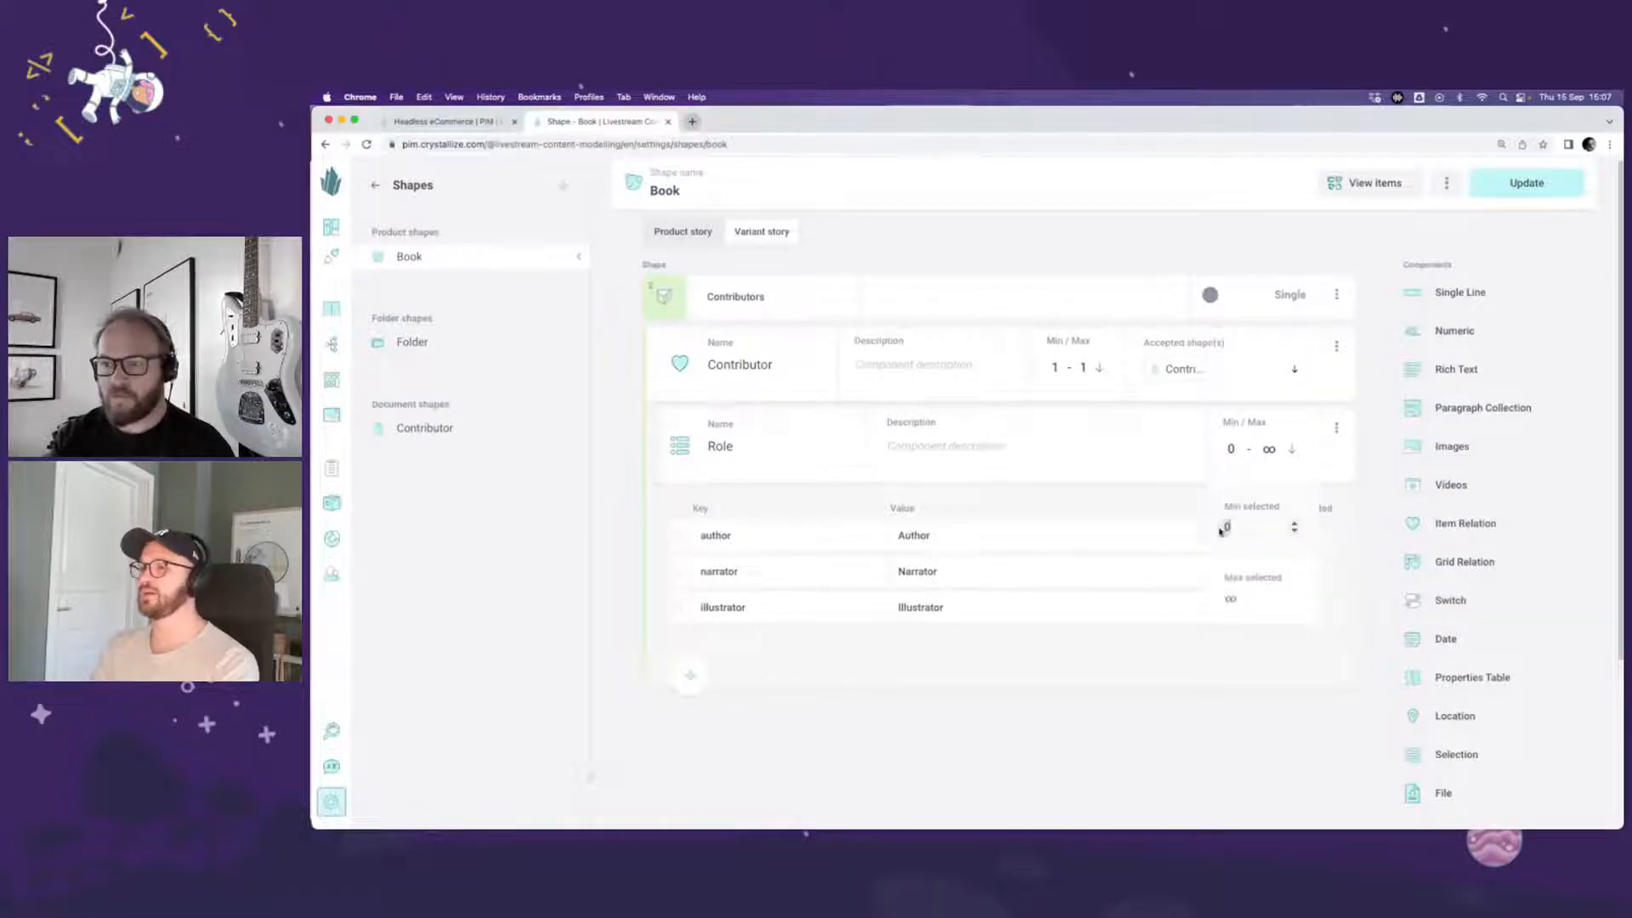
click(1233, 599)
text(1)
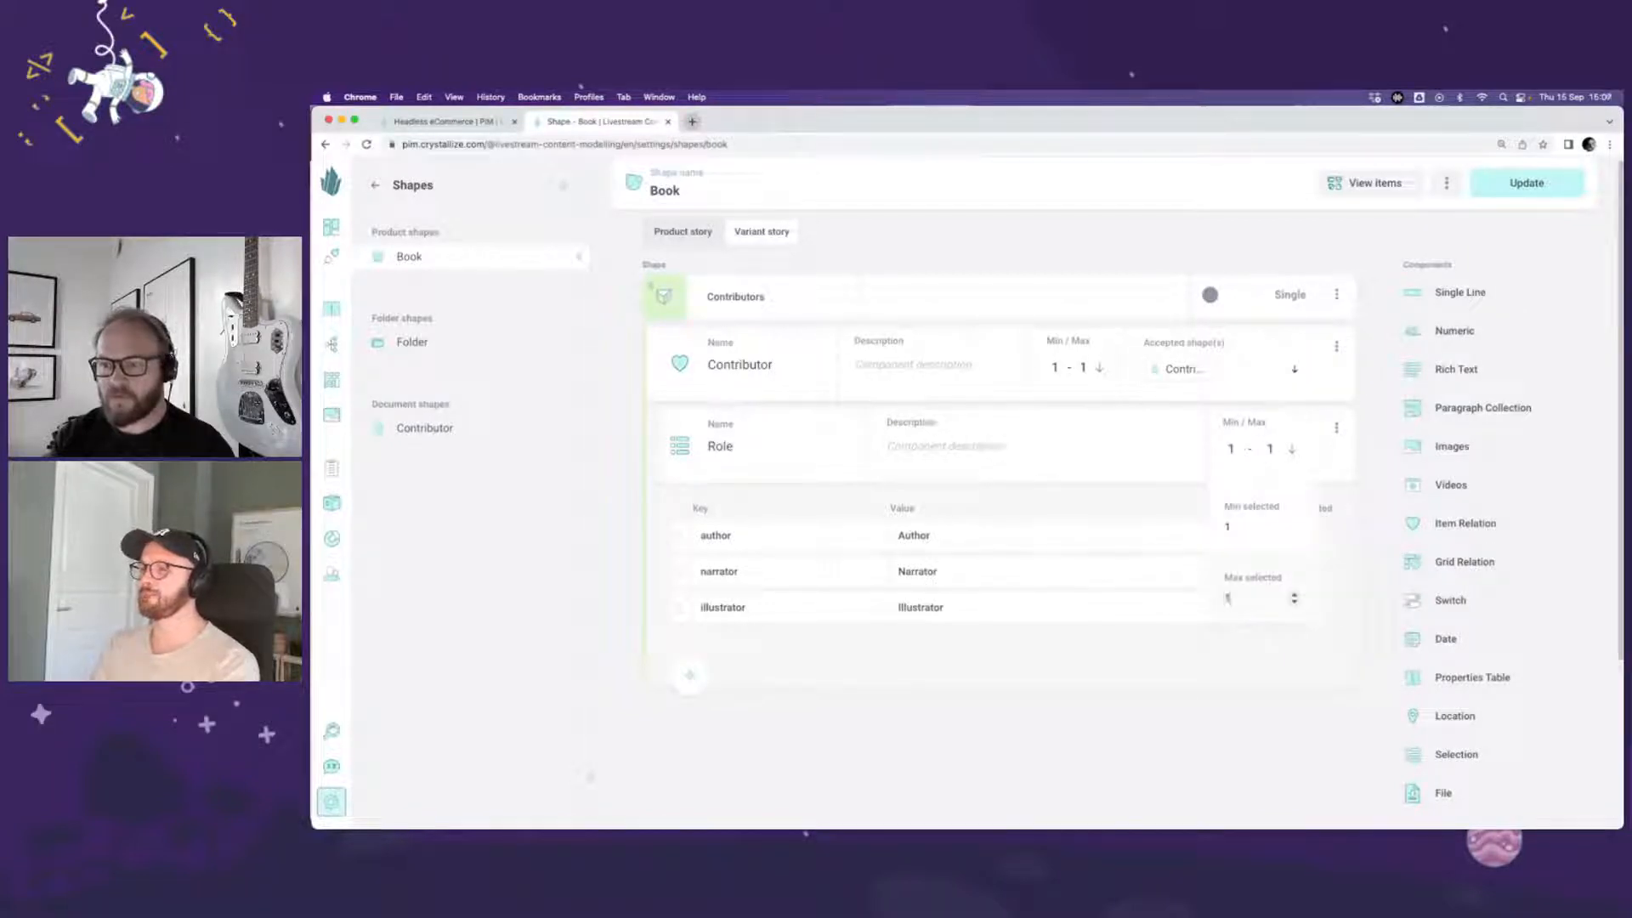
click(1367, 533)
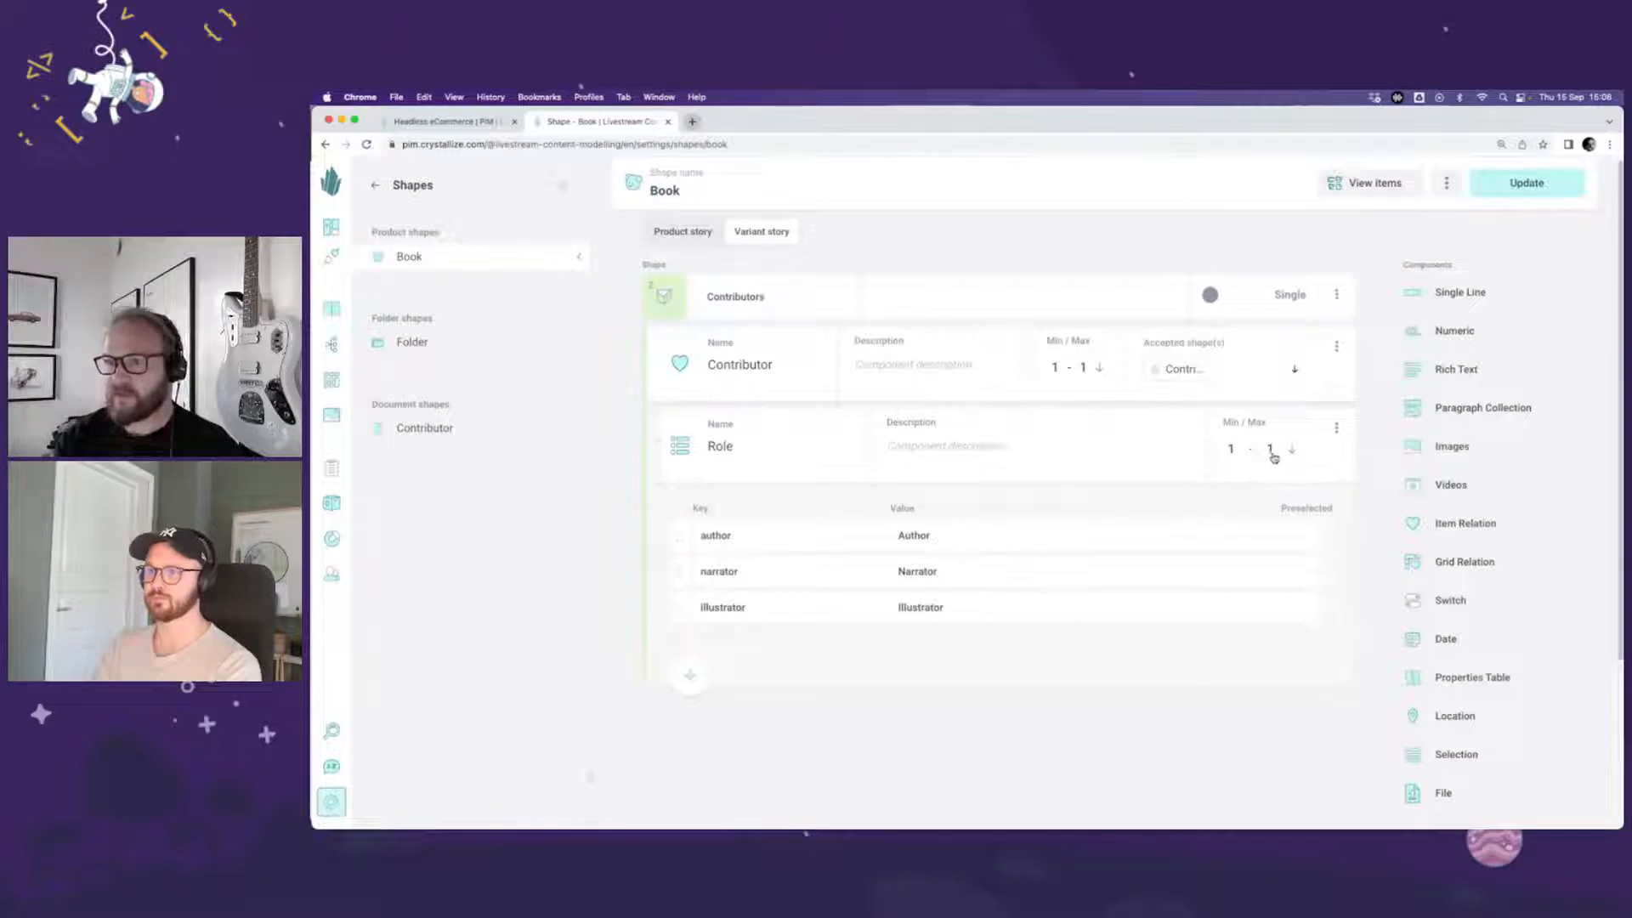
Step: Make the Contributors chunk repeatable and save the updated Book shape
click(1254, 297)
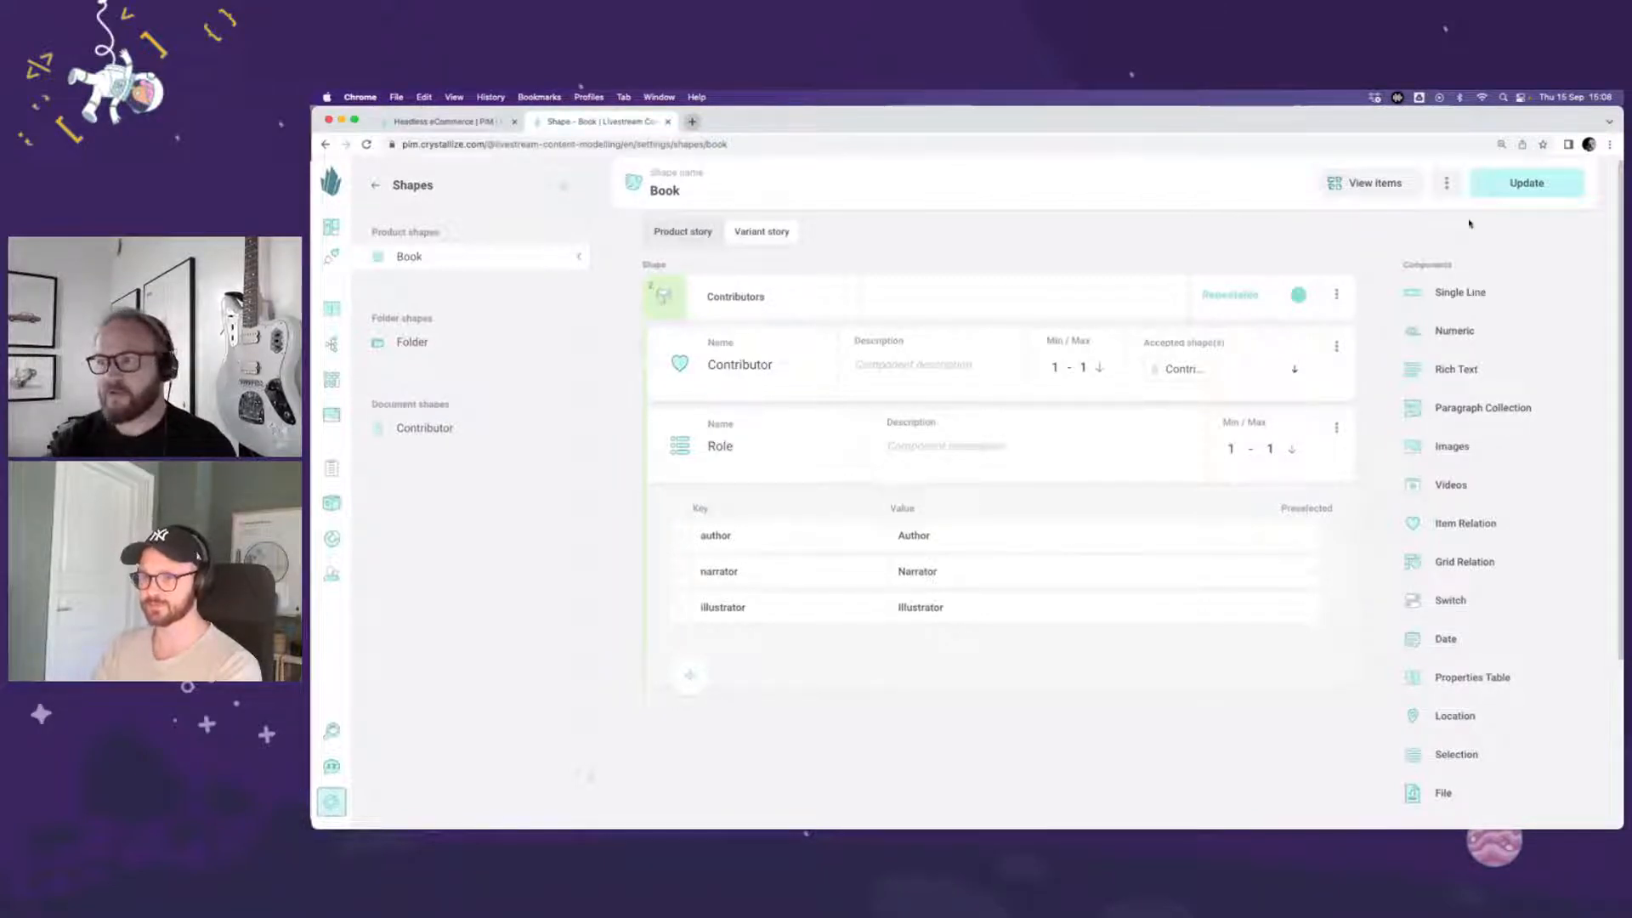
click(1503, 187)
click(1166, 548)
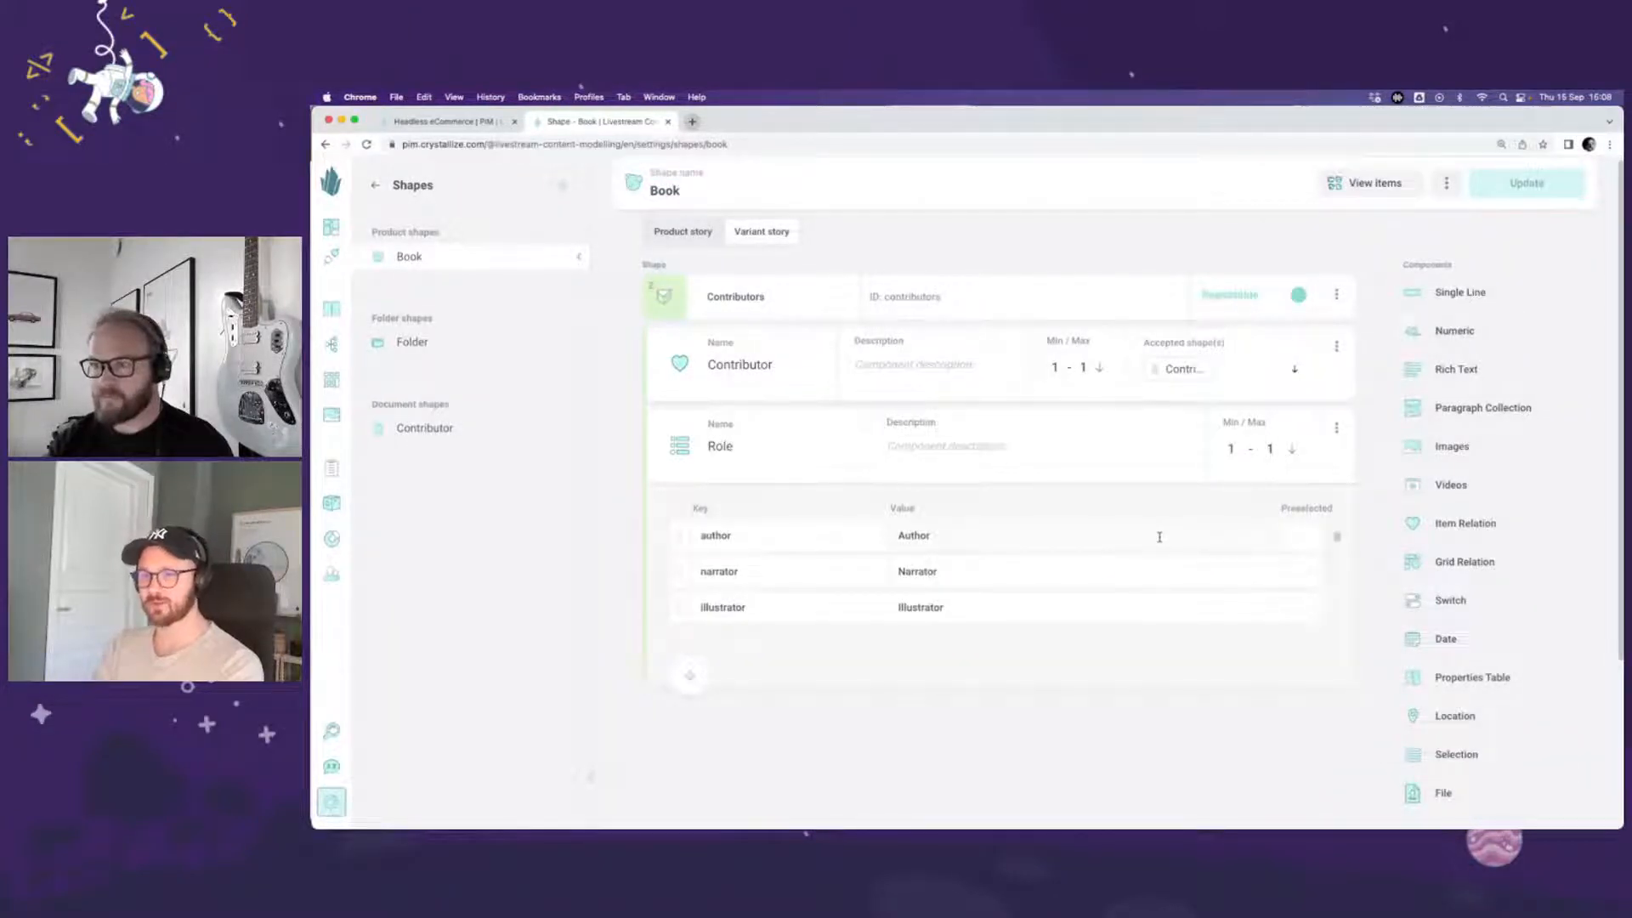
Step: Open The Hobbit from the items using the Book shape and go to its Hardcover variant
click(1401, 182)
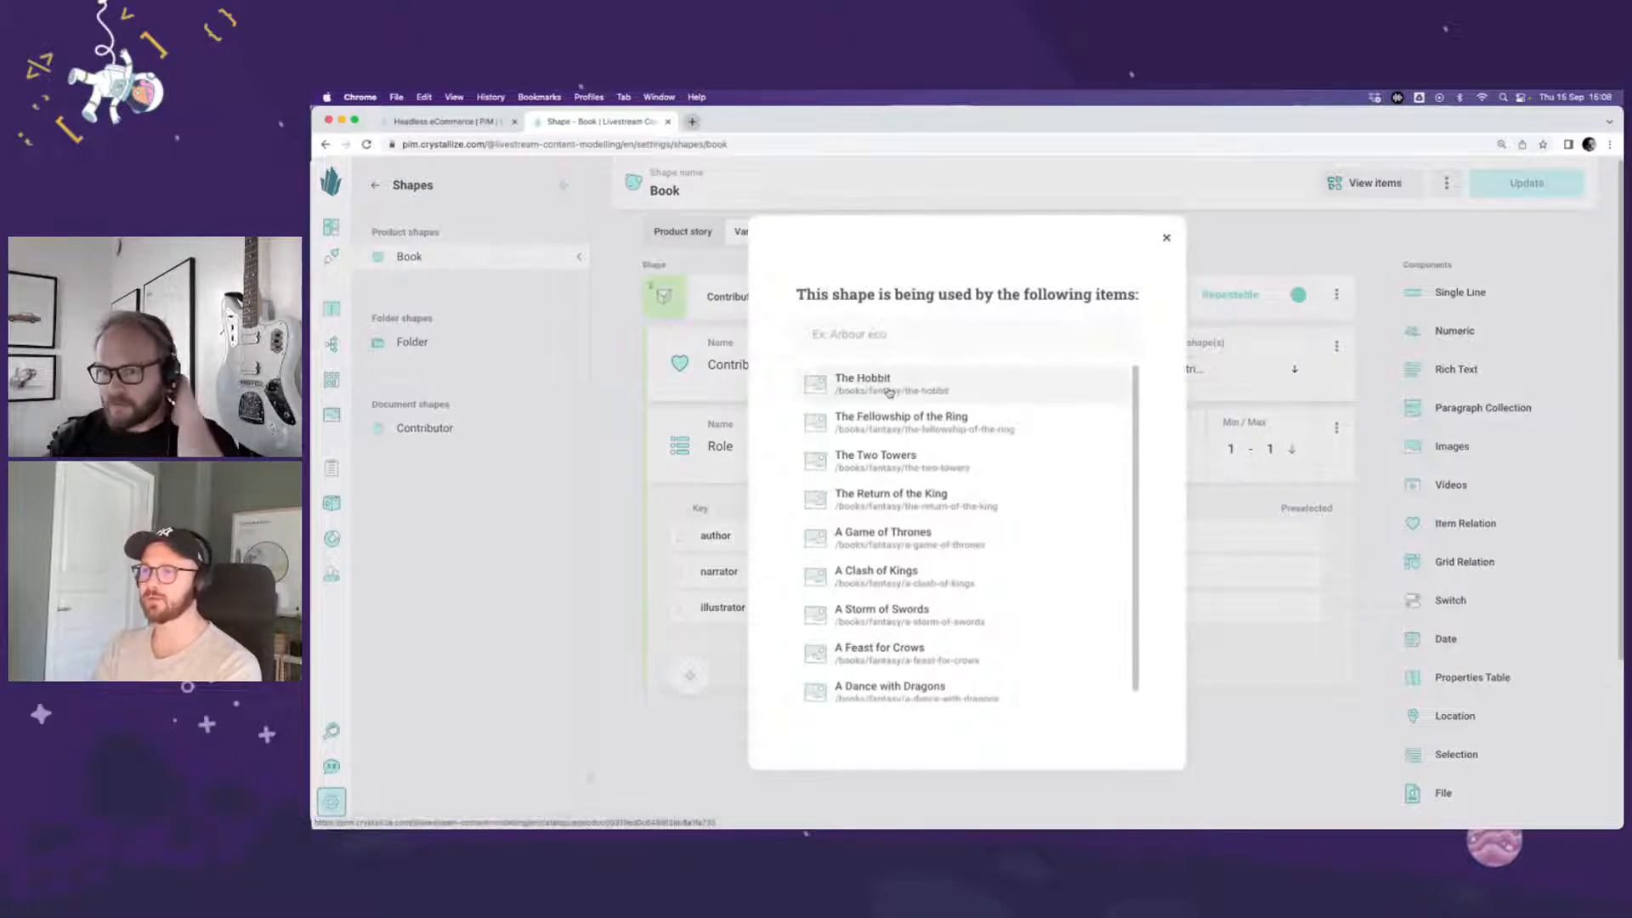
click(876, 387)
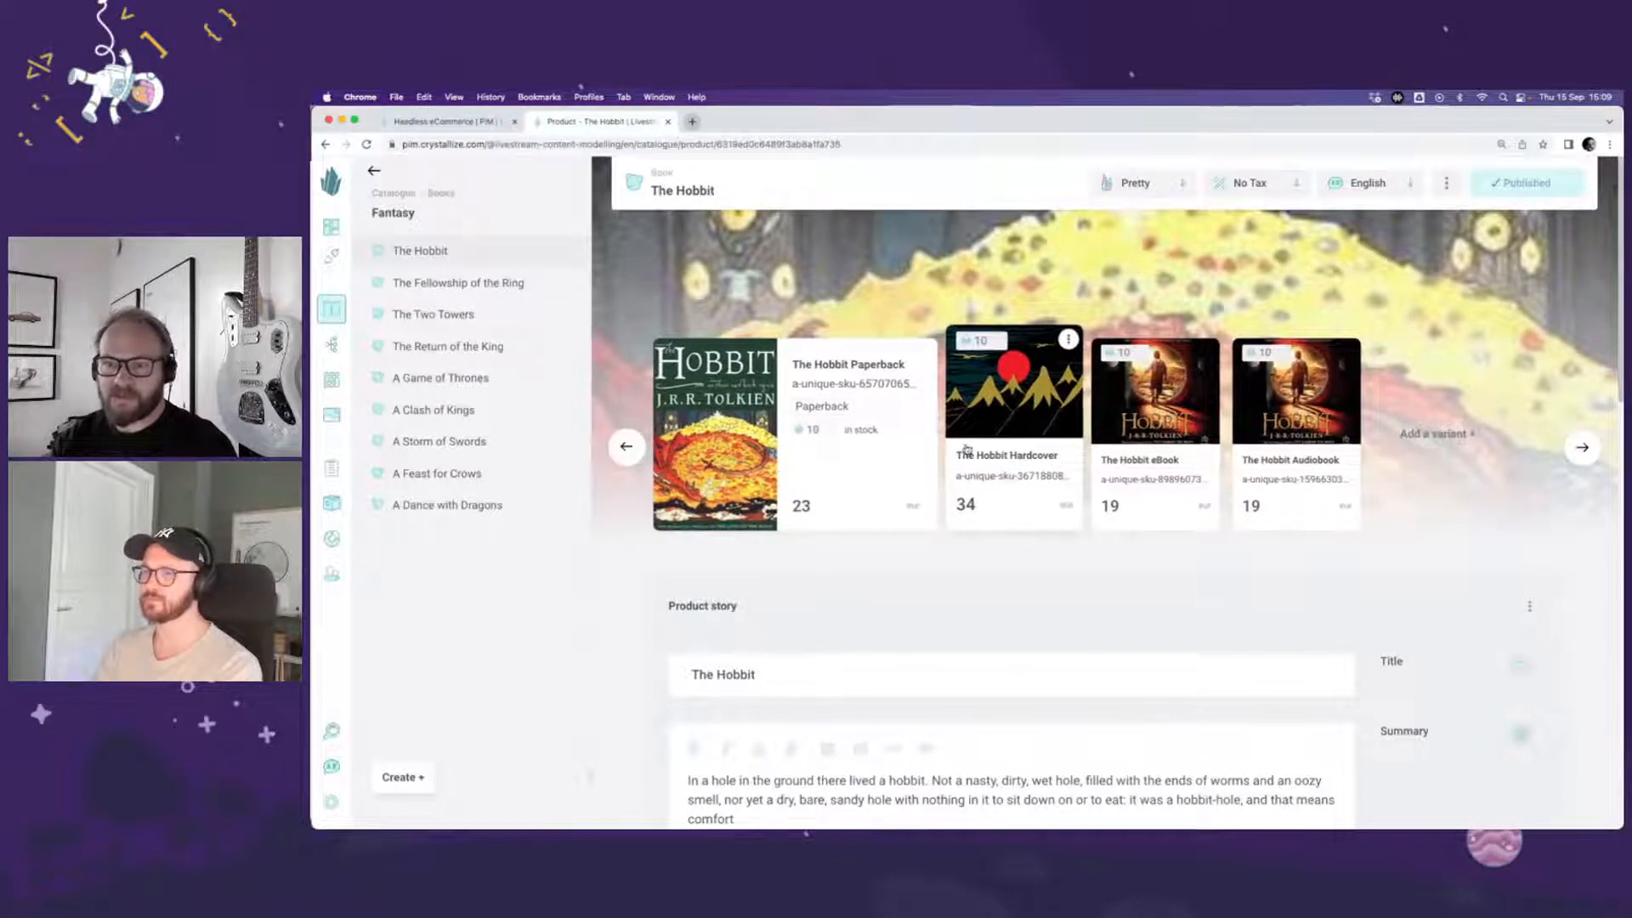
click(1044, 423)
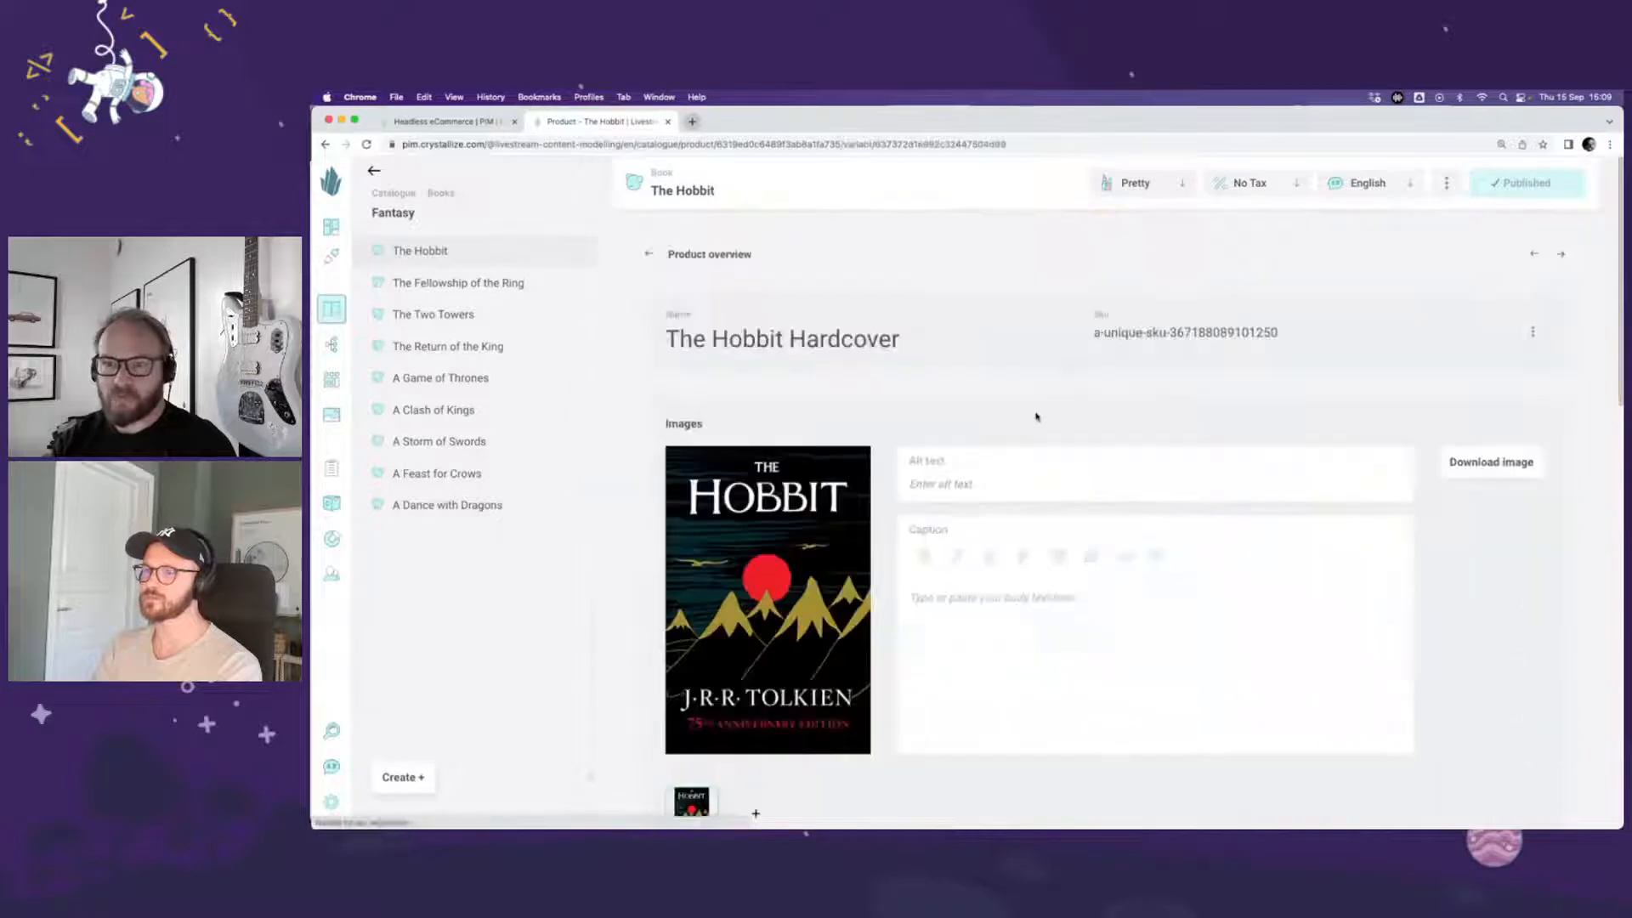
Step: Rename the Hardcover variant to "The Hobbit Hardcover Illustrated"
click(931, 344)
text(Illus)
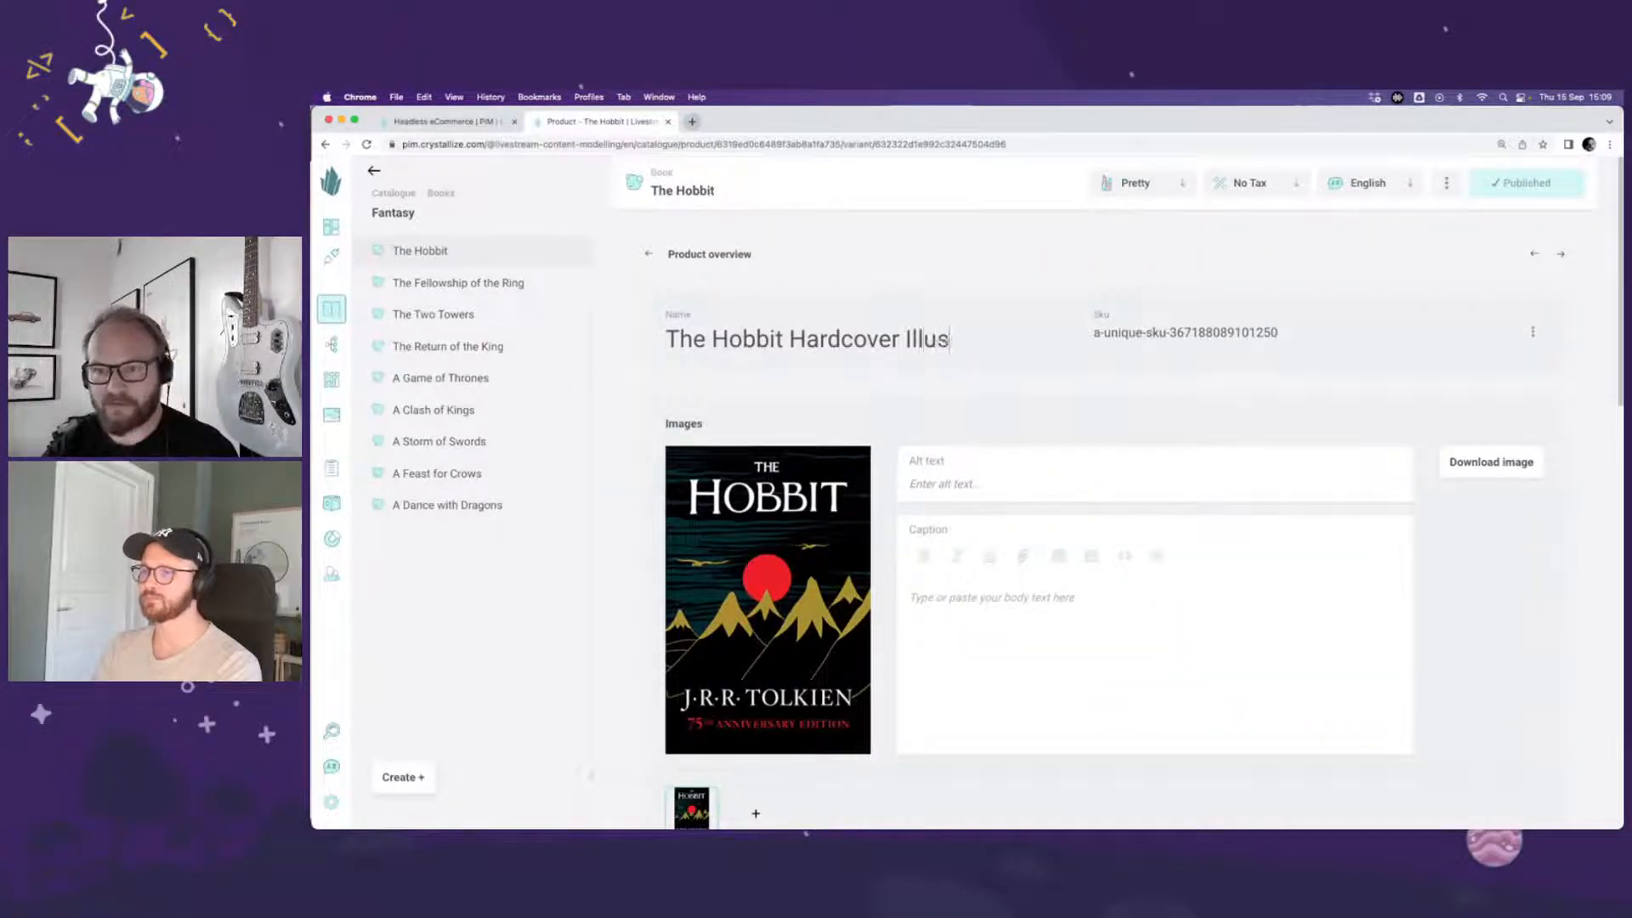
text(trated)
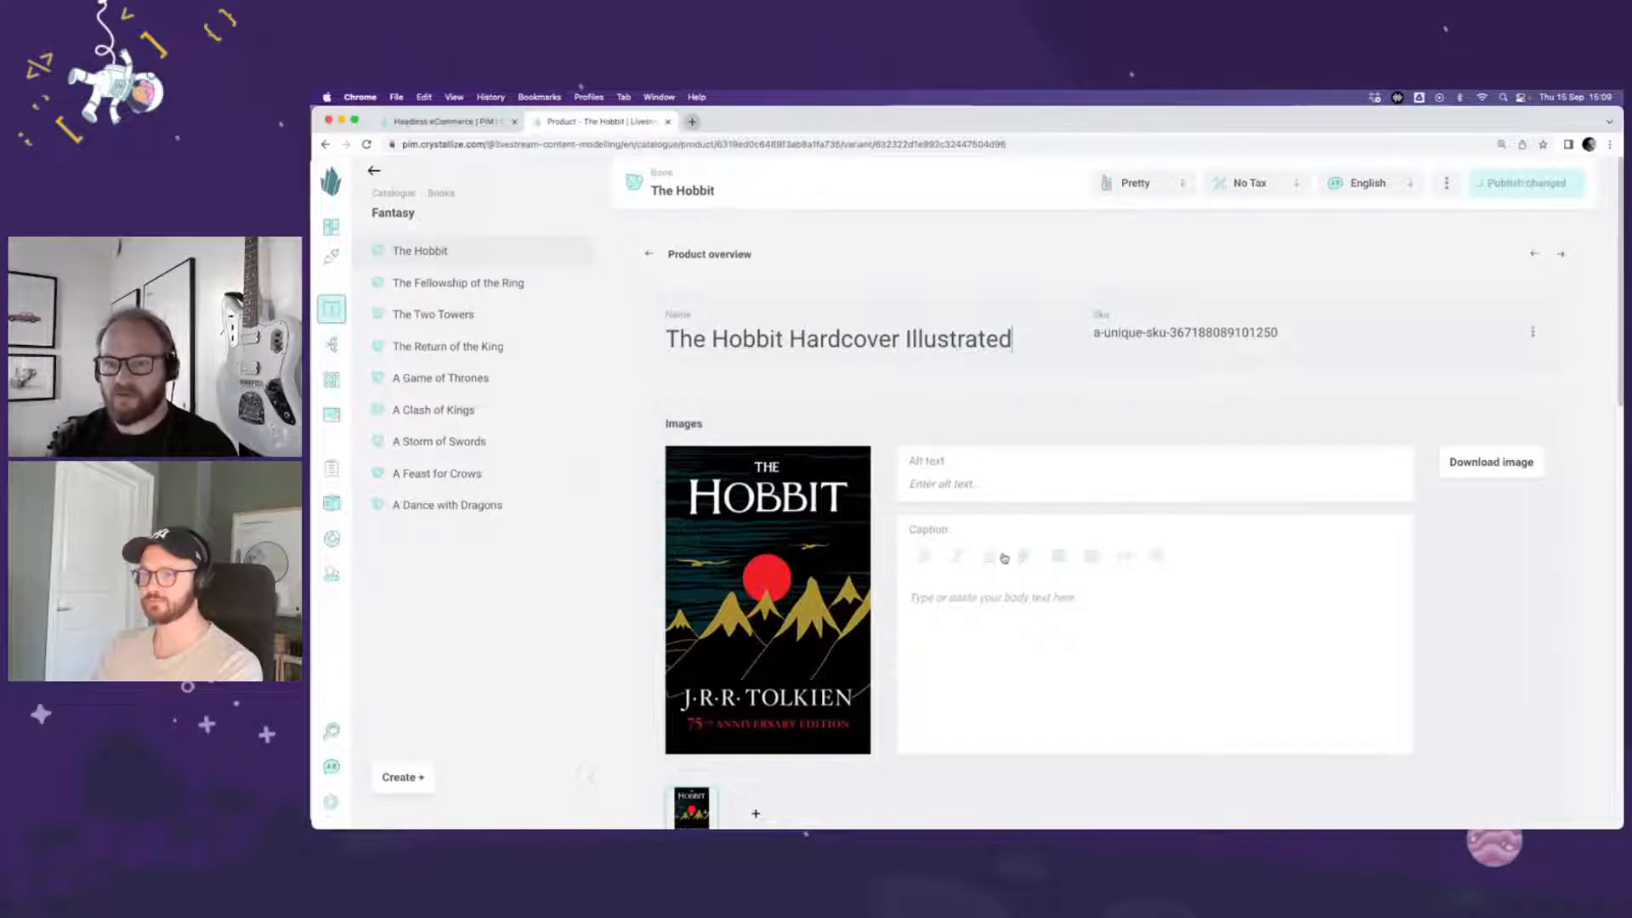
scroll(1008, 510, down, 2)
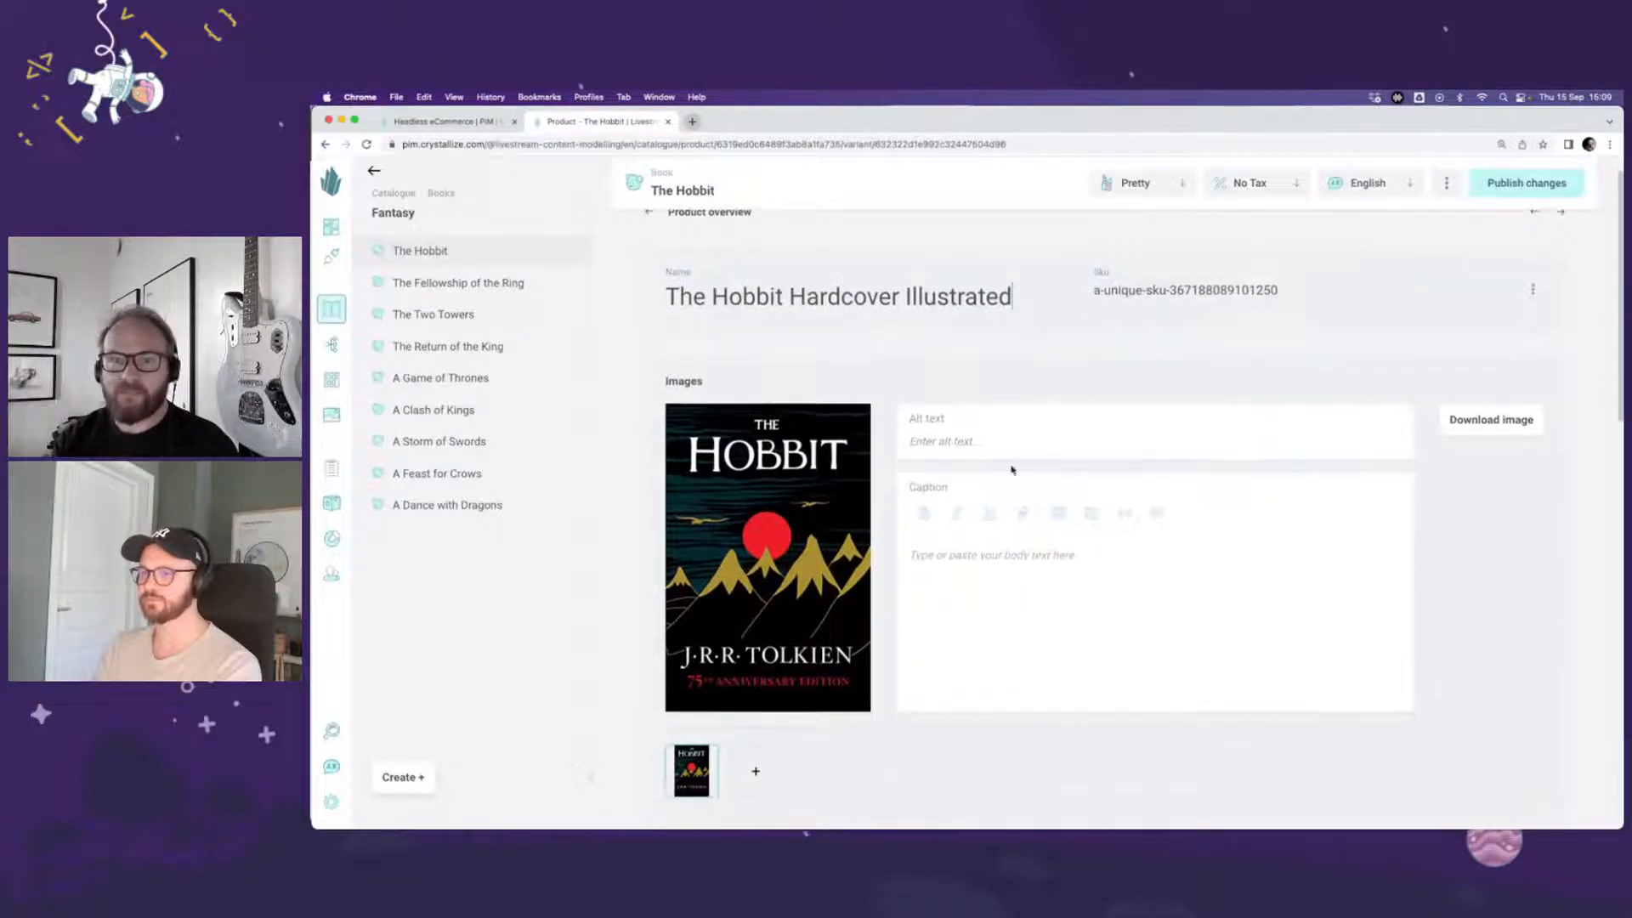
scroll(764, 612, up, 2)
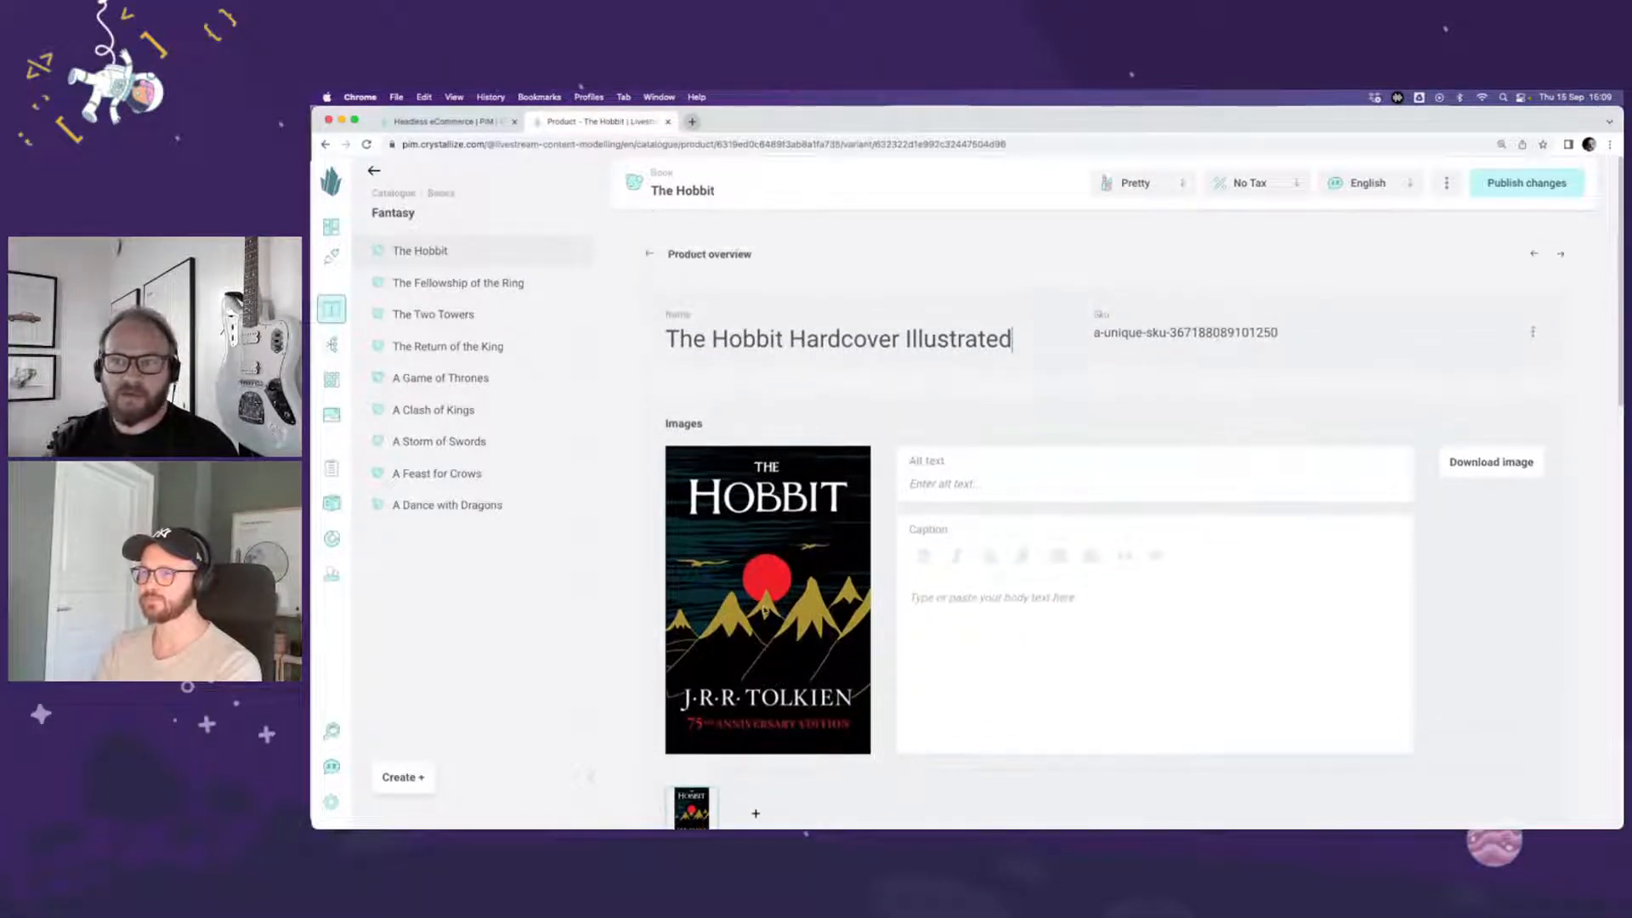
drag(1095, 333, 1329, 346)
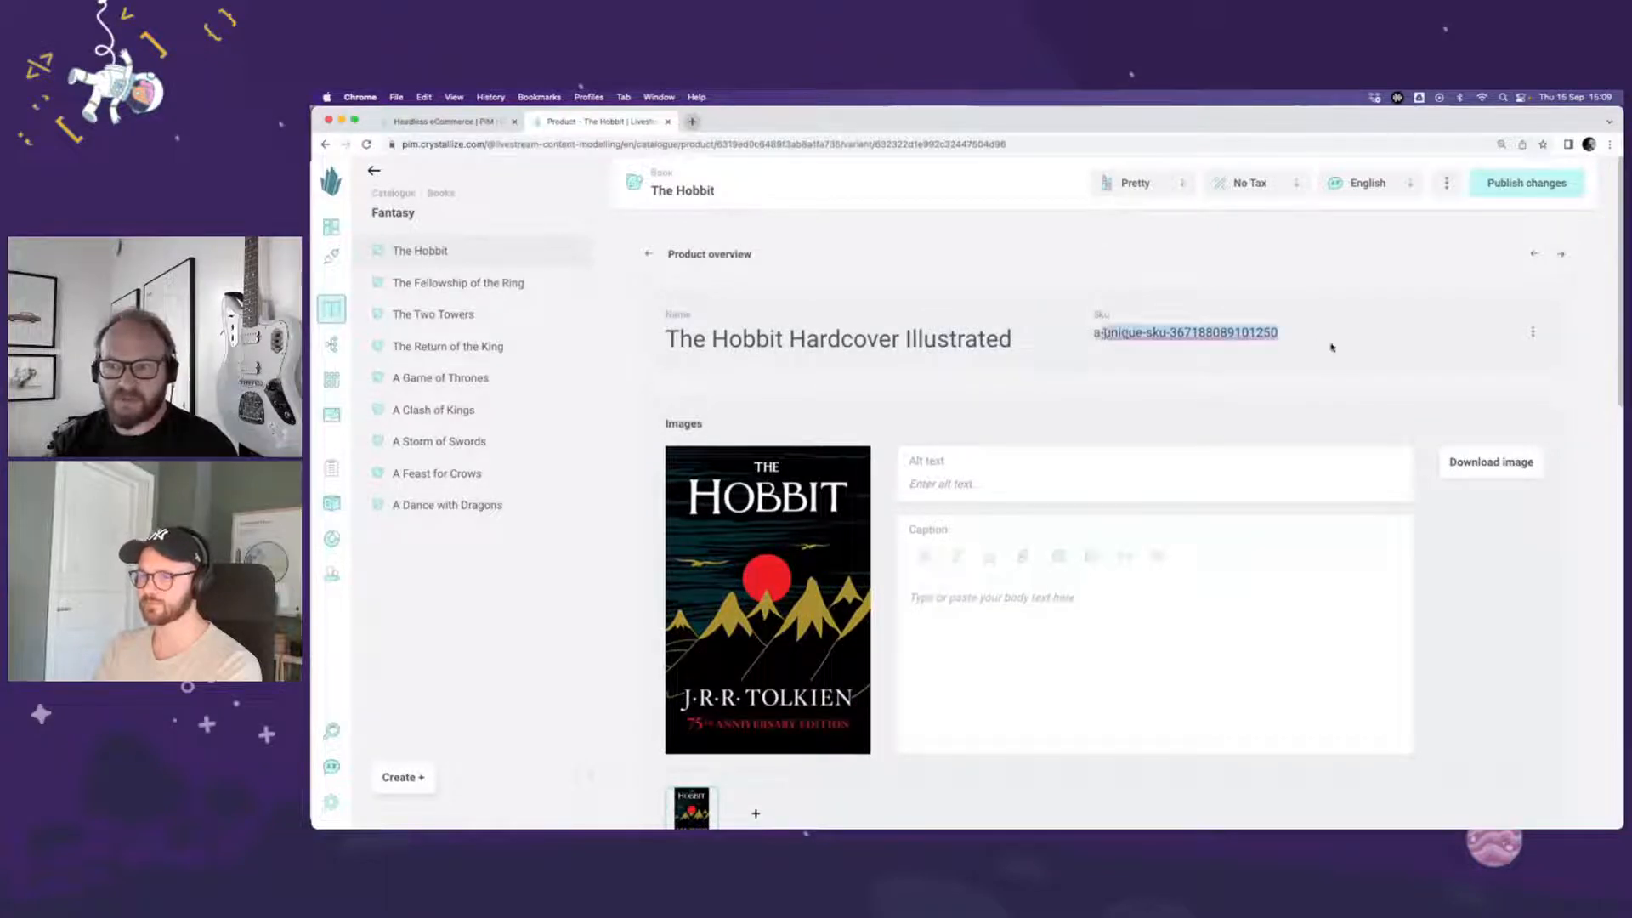
click(1174, 419)
Step: Add a first Contributors chunk to the Hardcover variant's story
scroll(862, 471, down, 5)
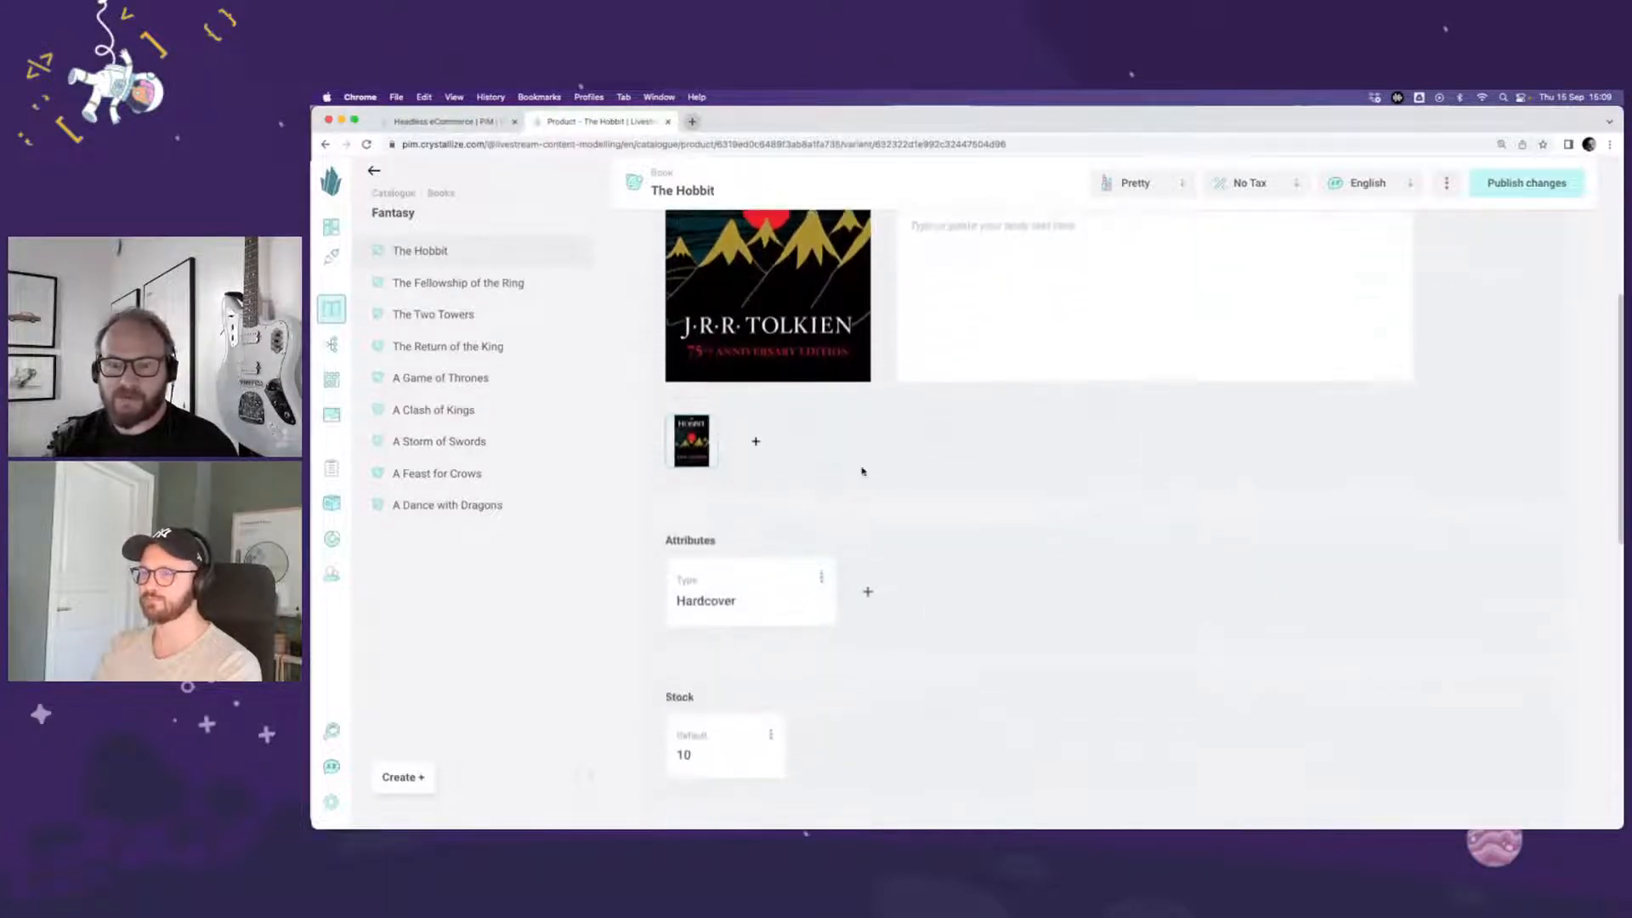
scroll(862, 471, down, 3)
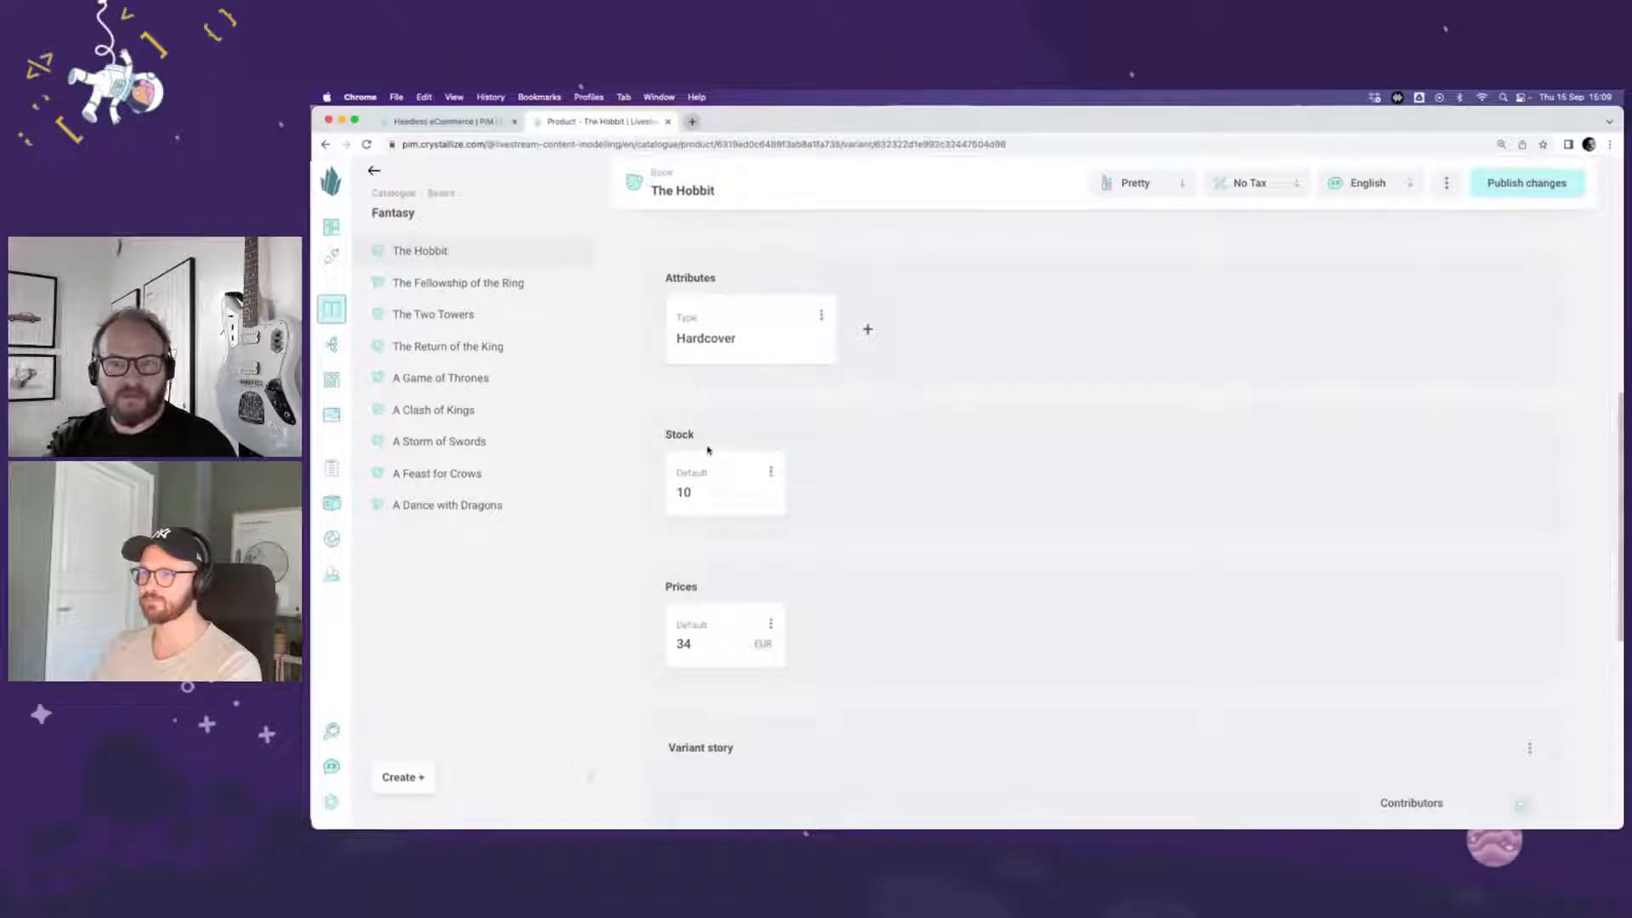
scroll(875, 535, down, 2)
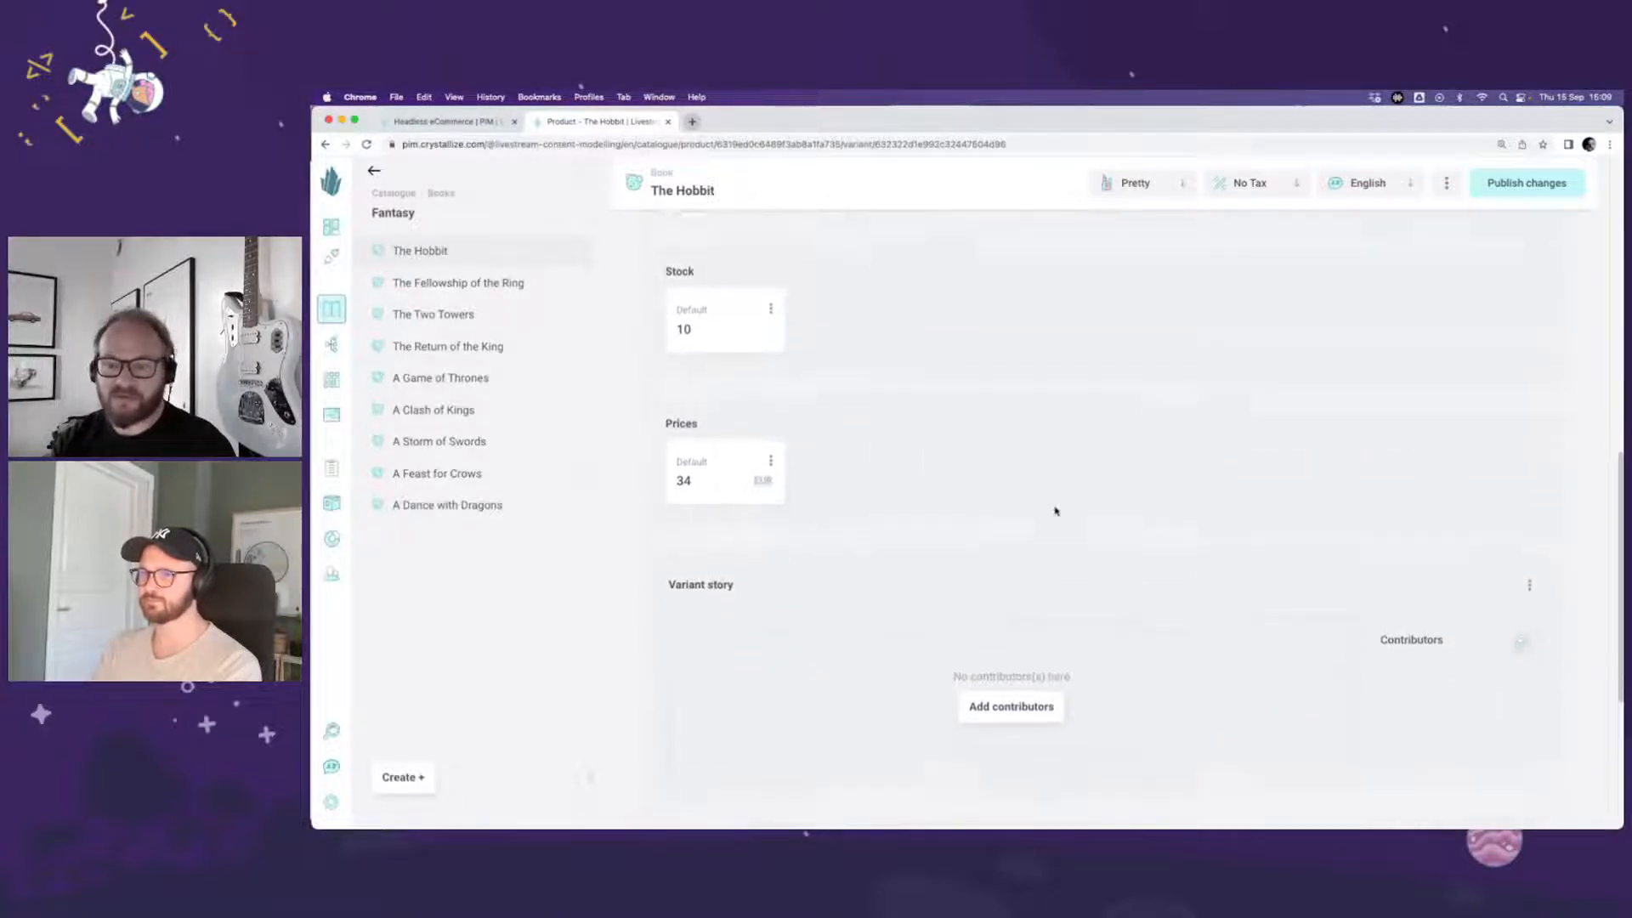
scroll(986, 464, down, 2)
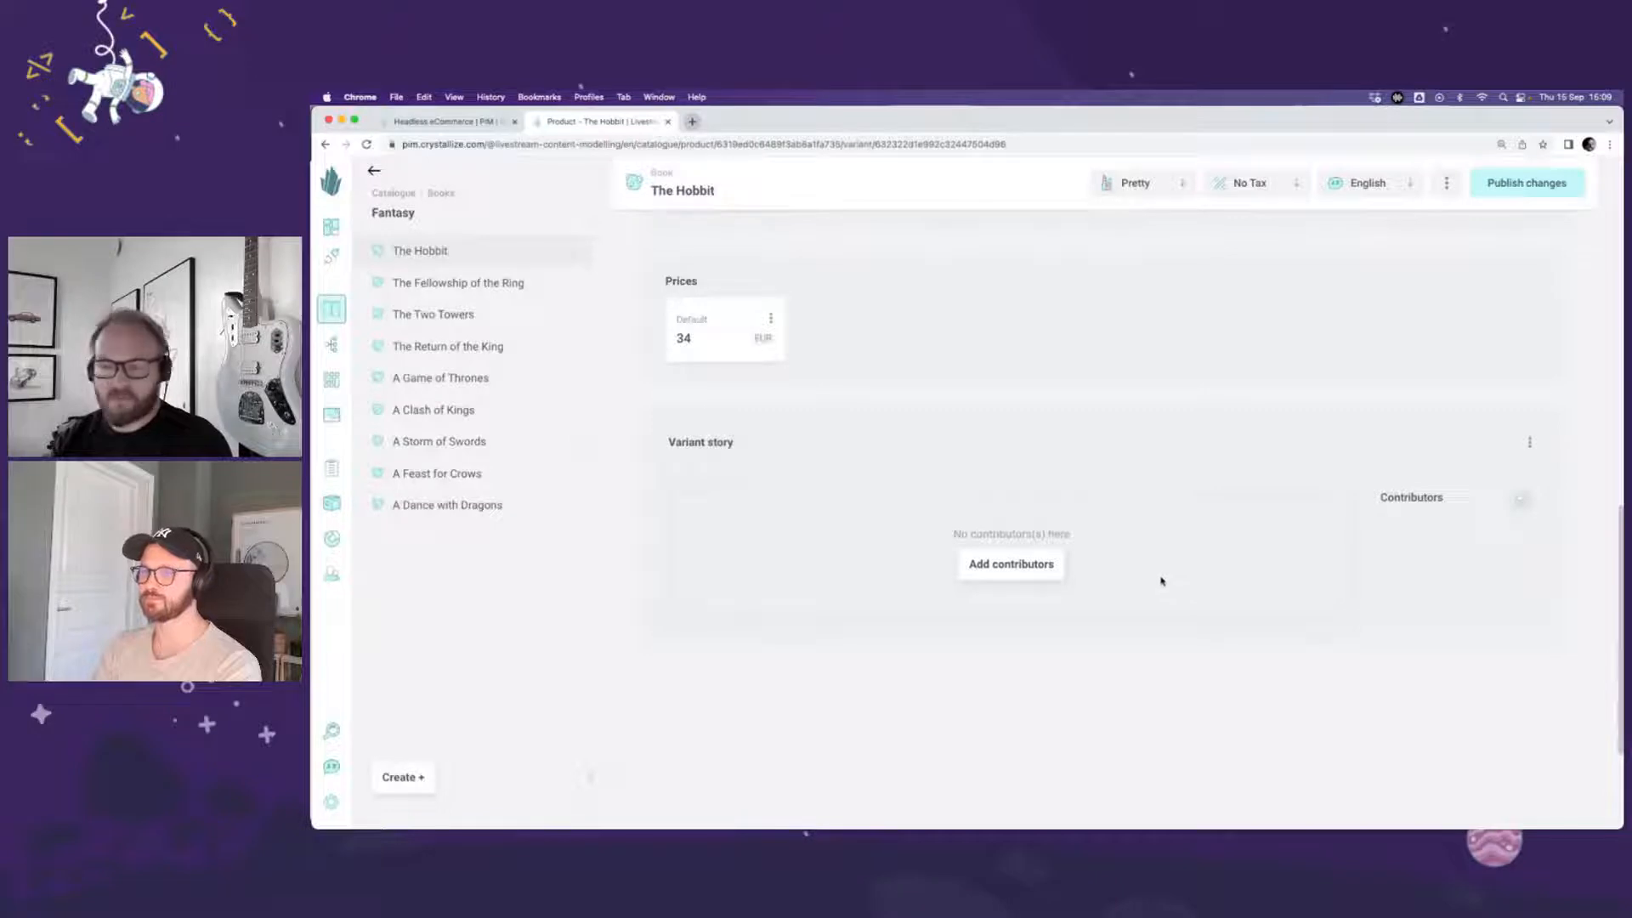
click(1031, 571)
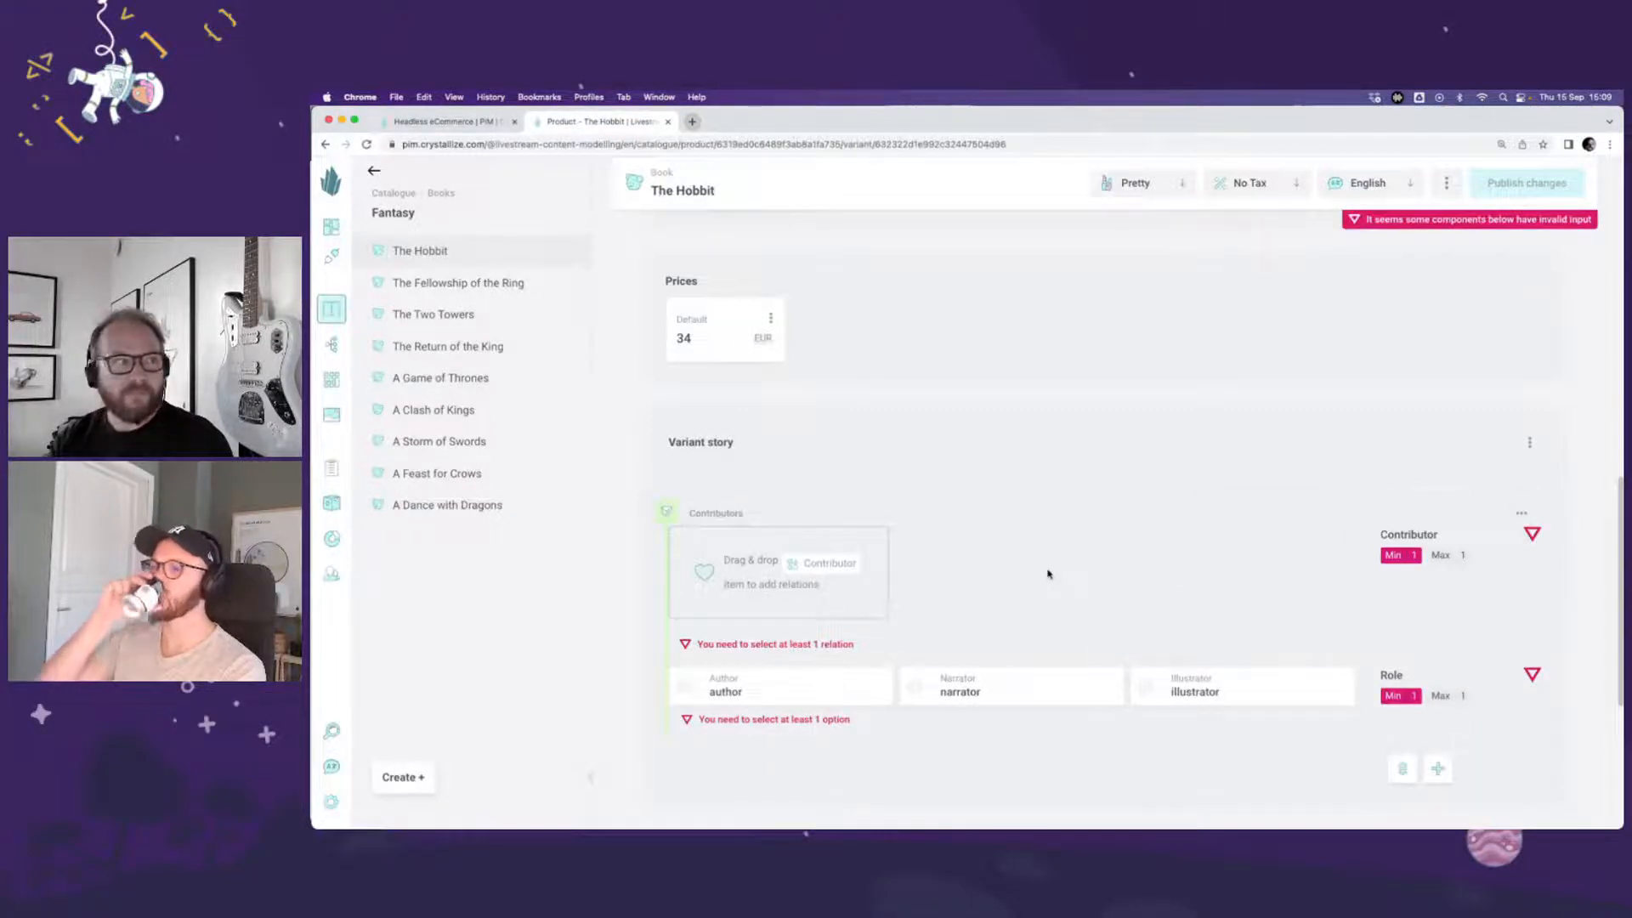
scroll(1054, 566, down, 1)
scroll(1055, 565, down, 2)
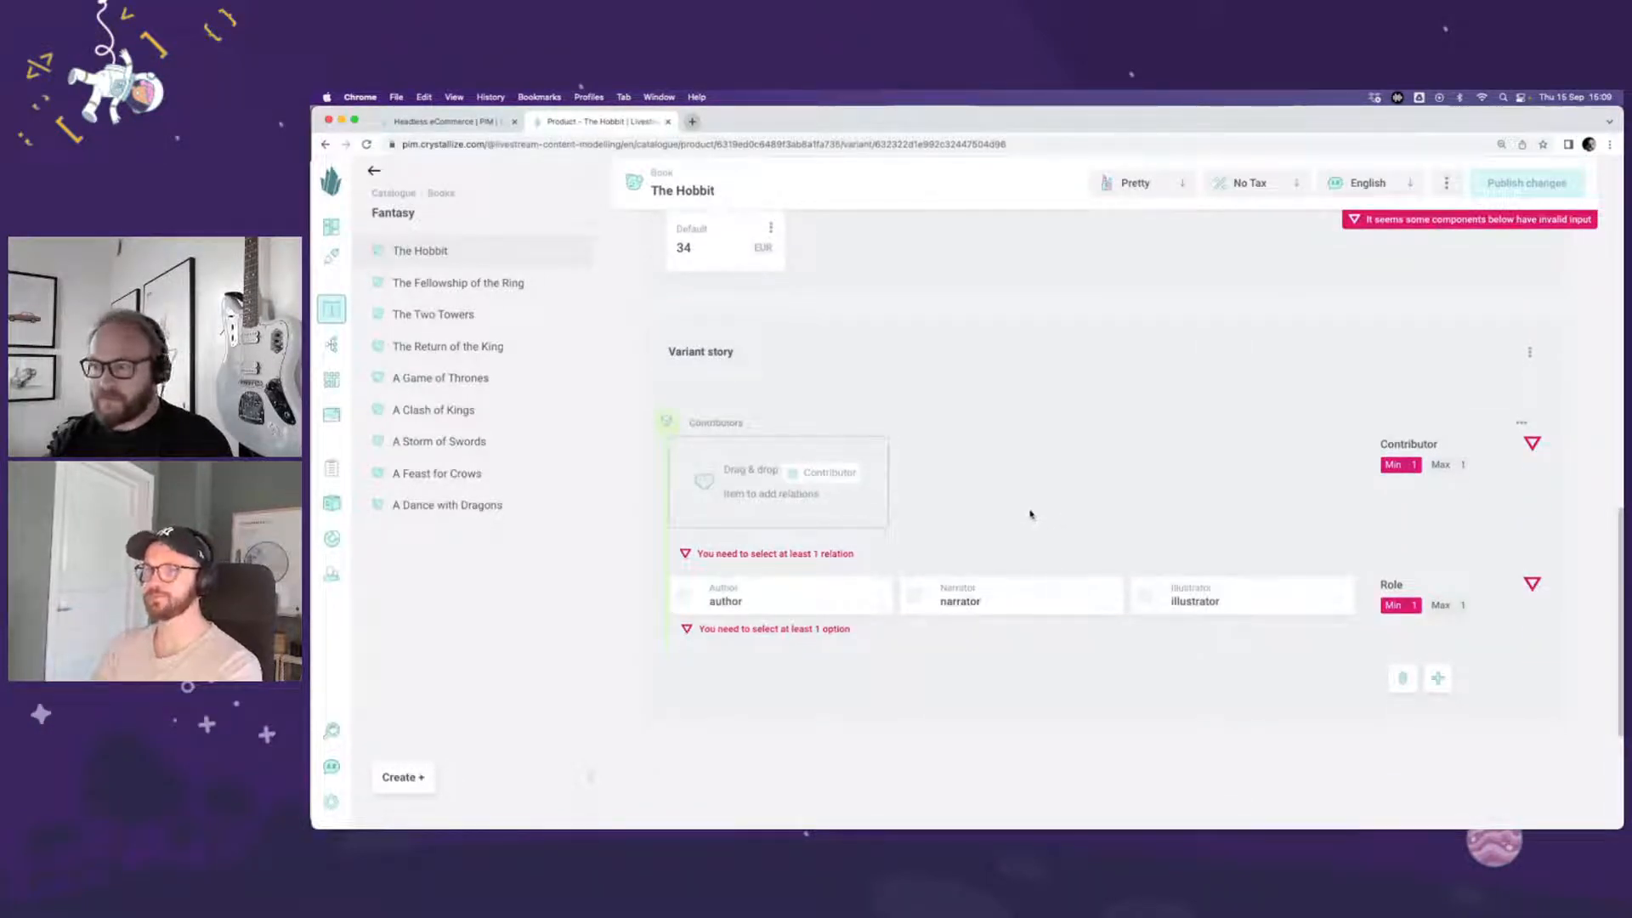
scroll(1030, 515, down, 1)
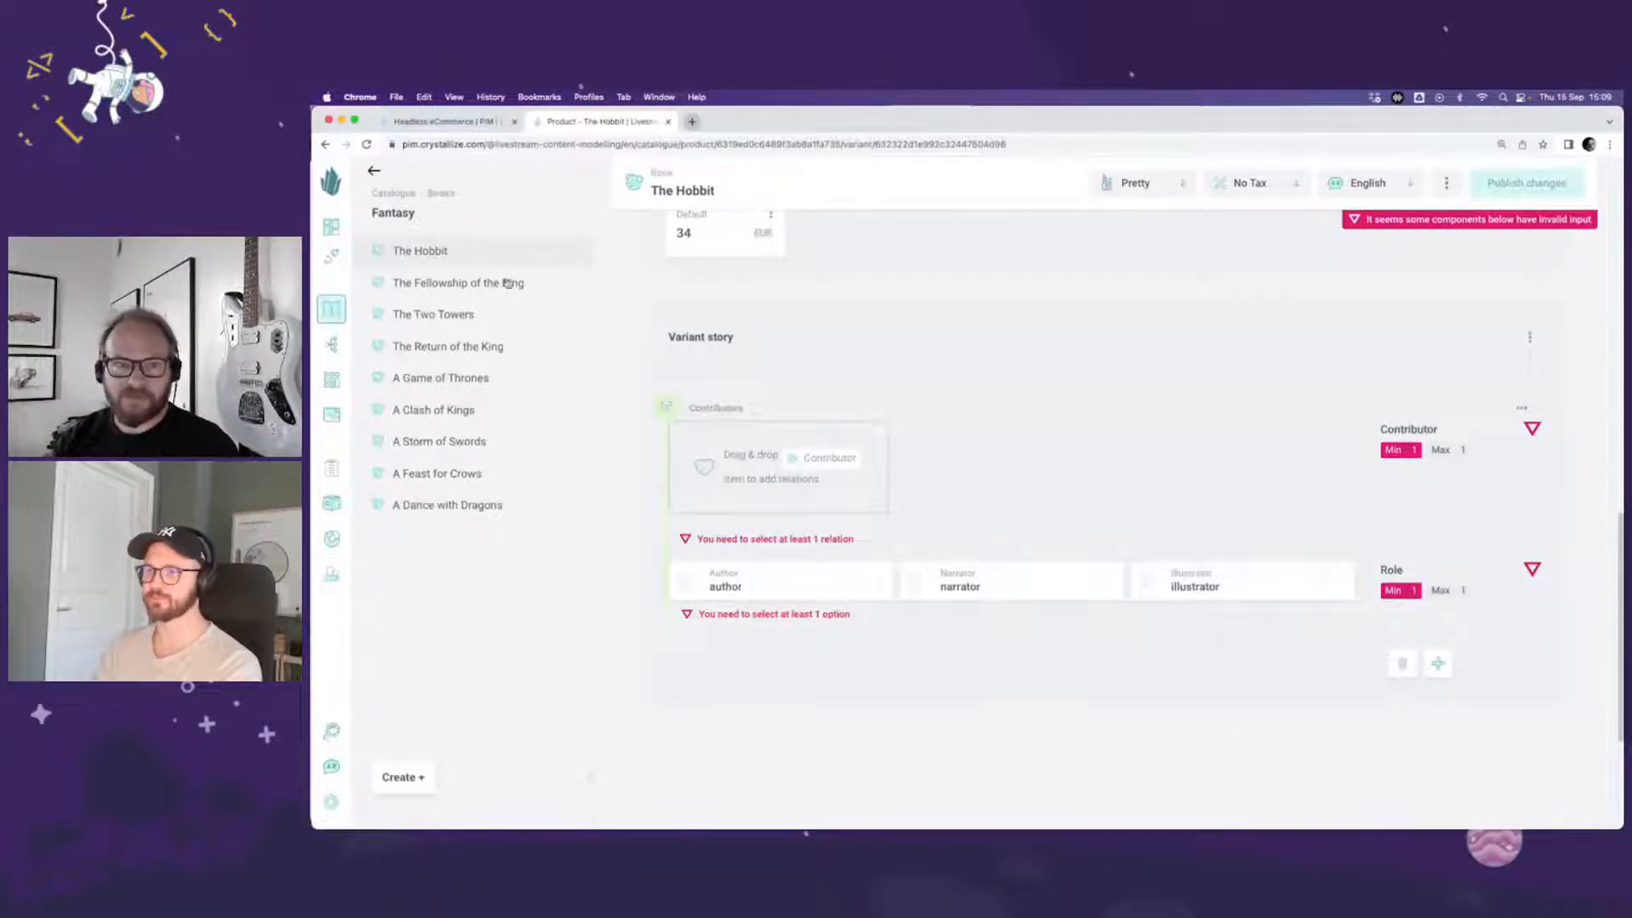
Step: Relate Rob Inglis from the catalogue's Authors folder as the contributor and set the Role to illustrator
click(408, 195)
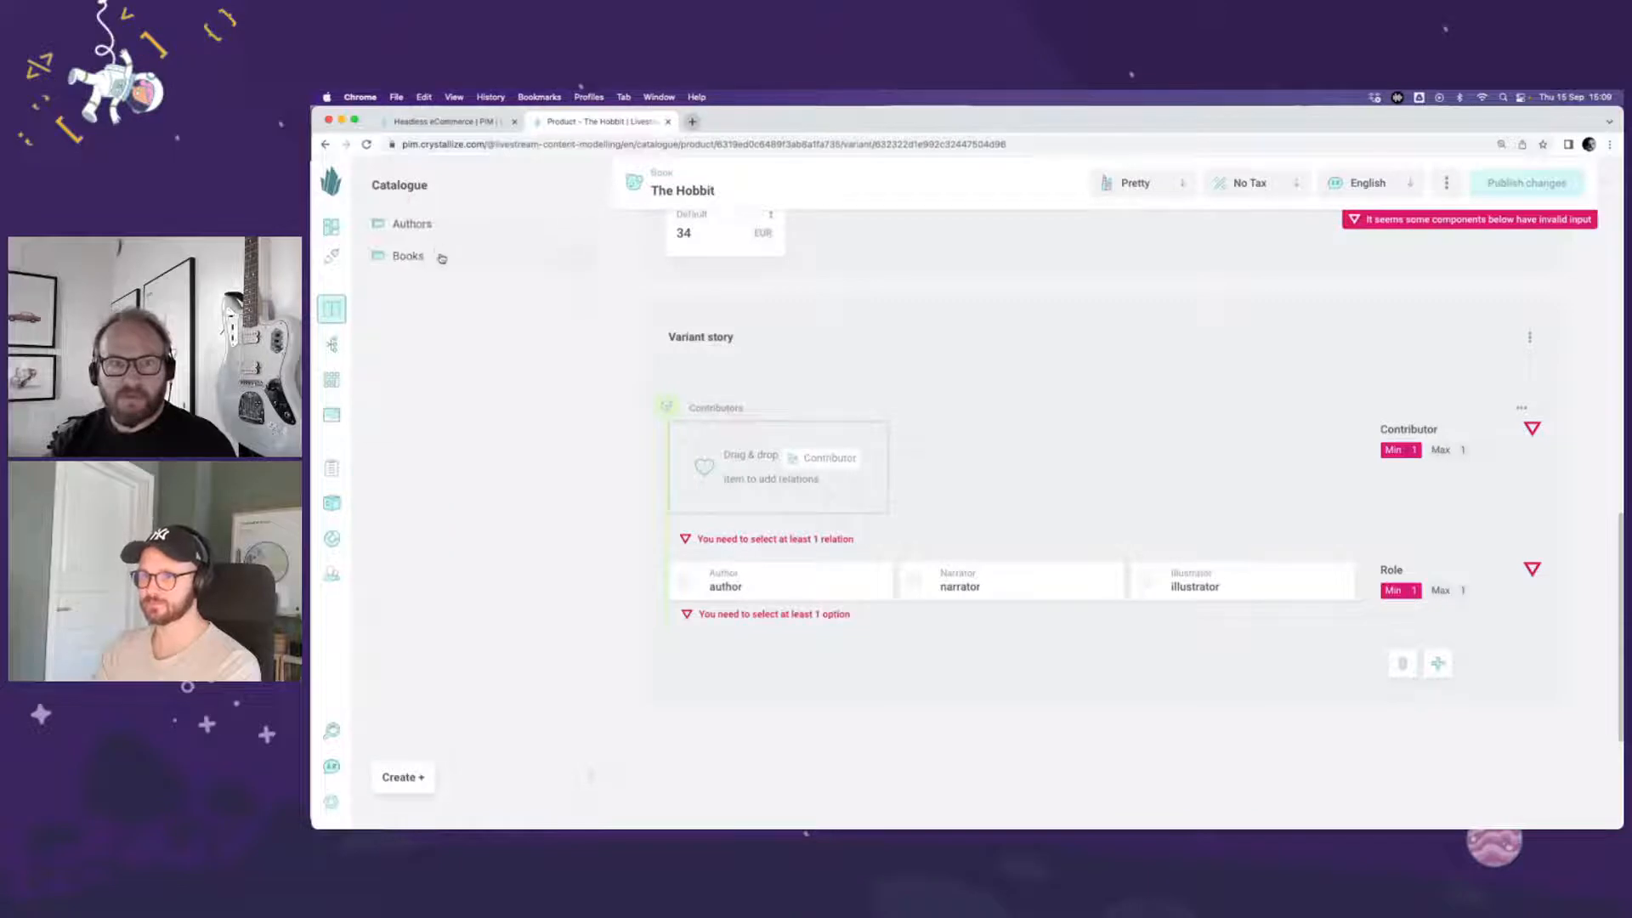
click(441, 230)
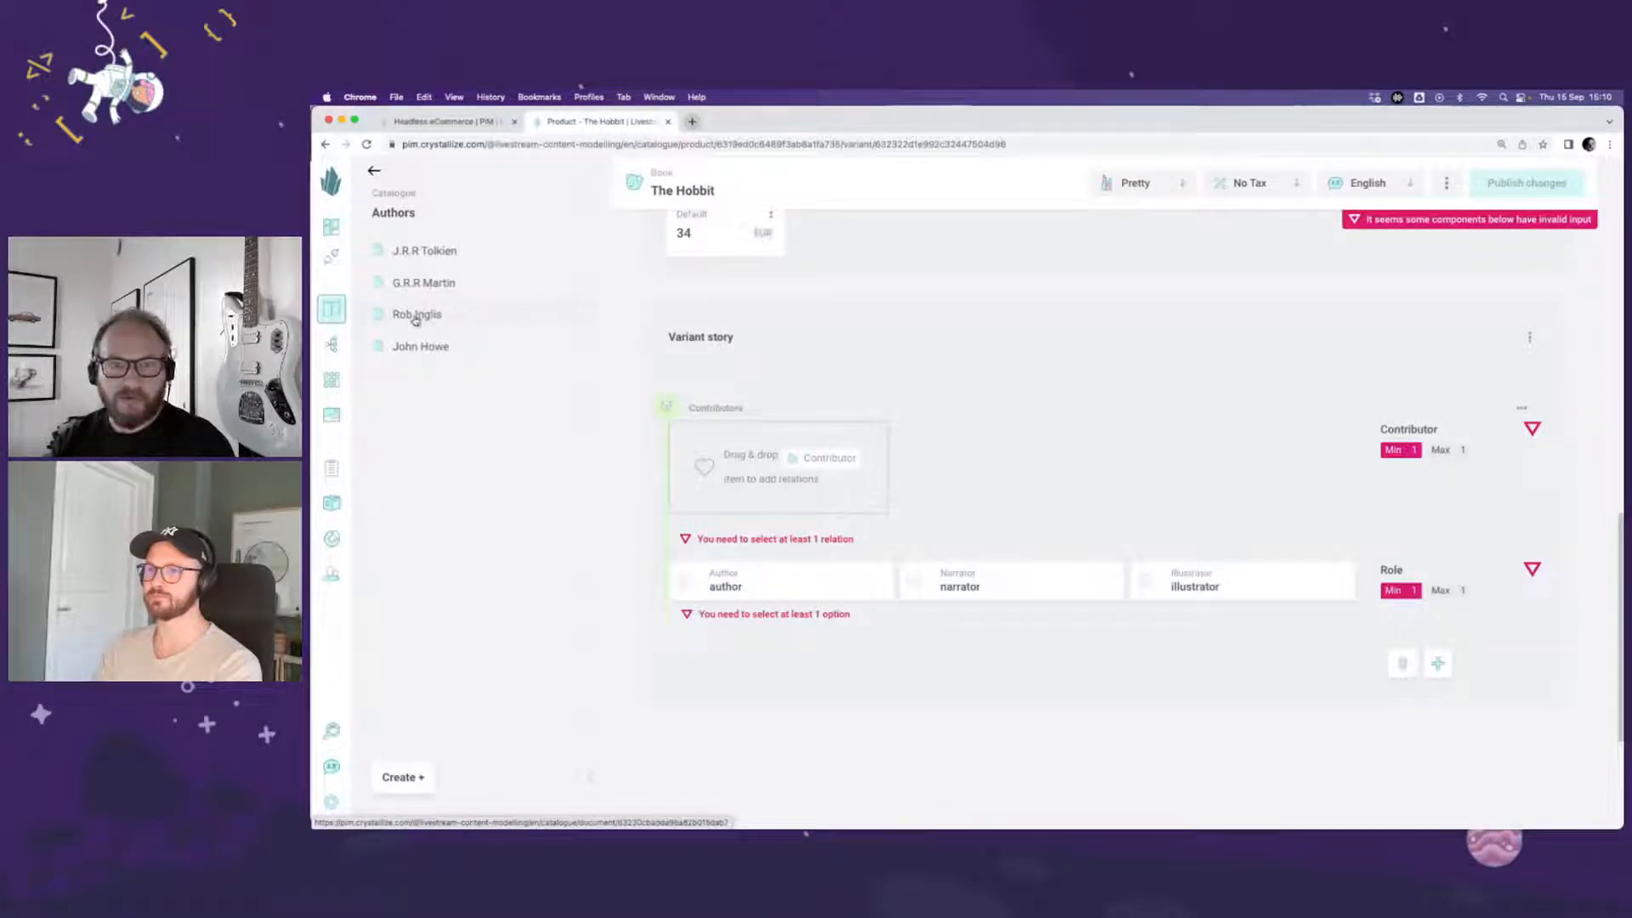
drag(413, 317, 791, 474)
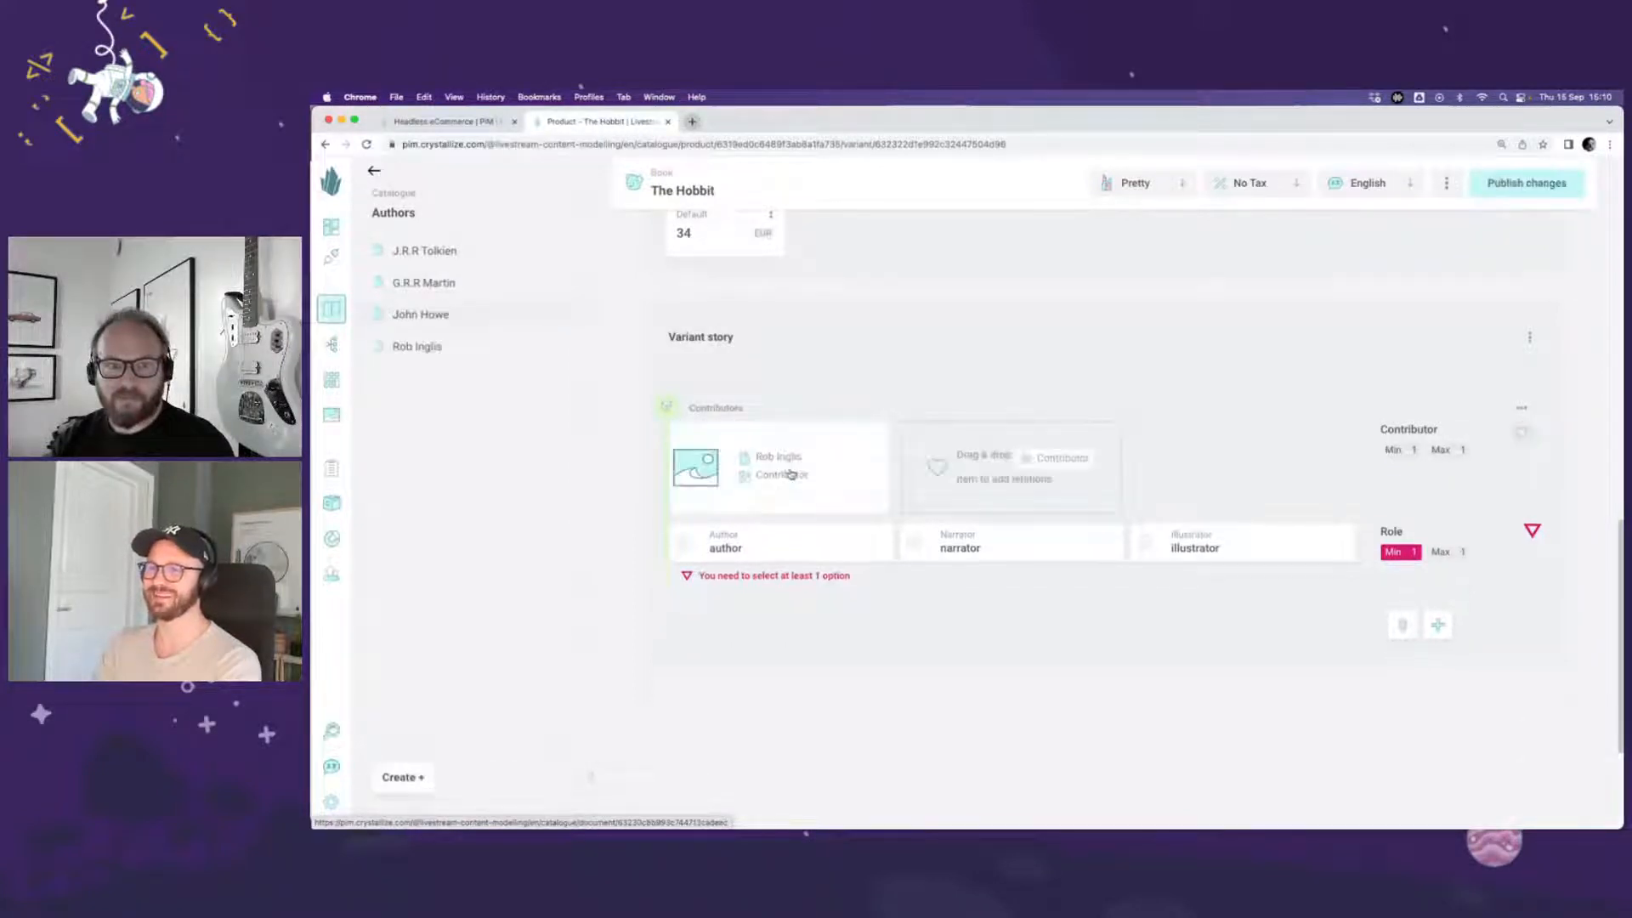
click(1145, 543)
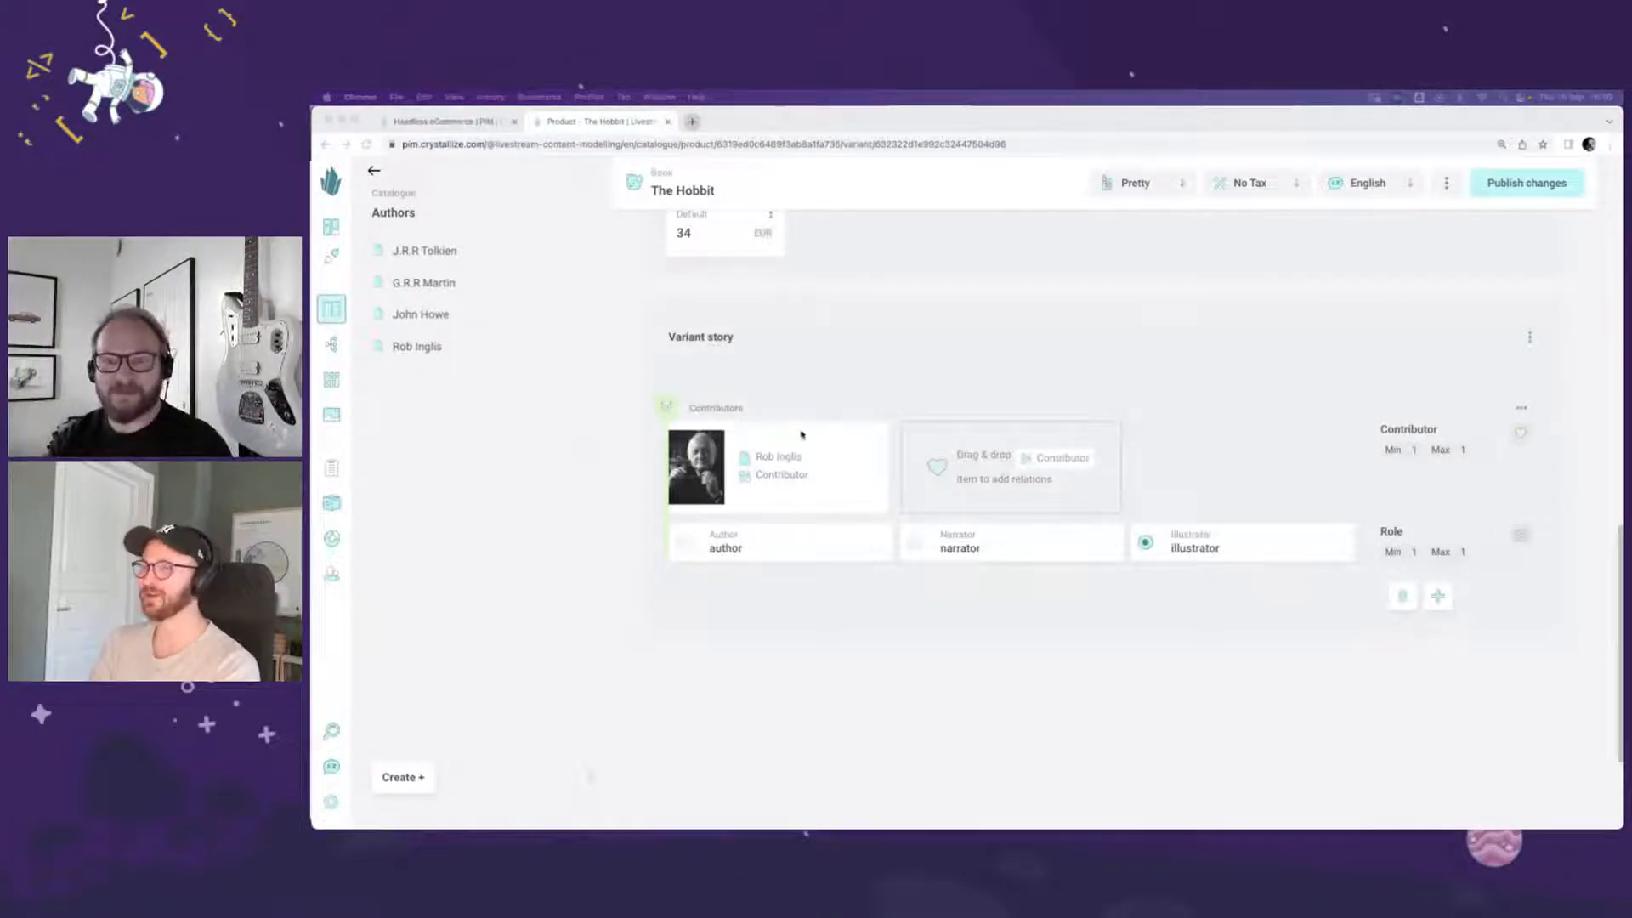
Step: Open Rob Inglis's document in a separate browser tab and check his bio and John Howe's to see who illustrates
click(780, 456)
super+click(775, 458)
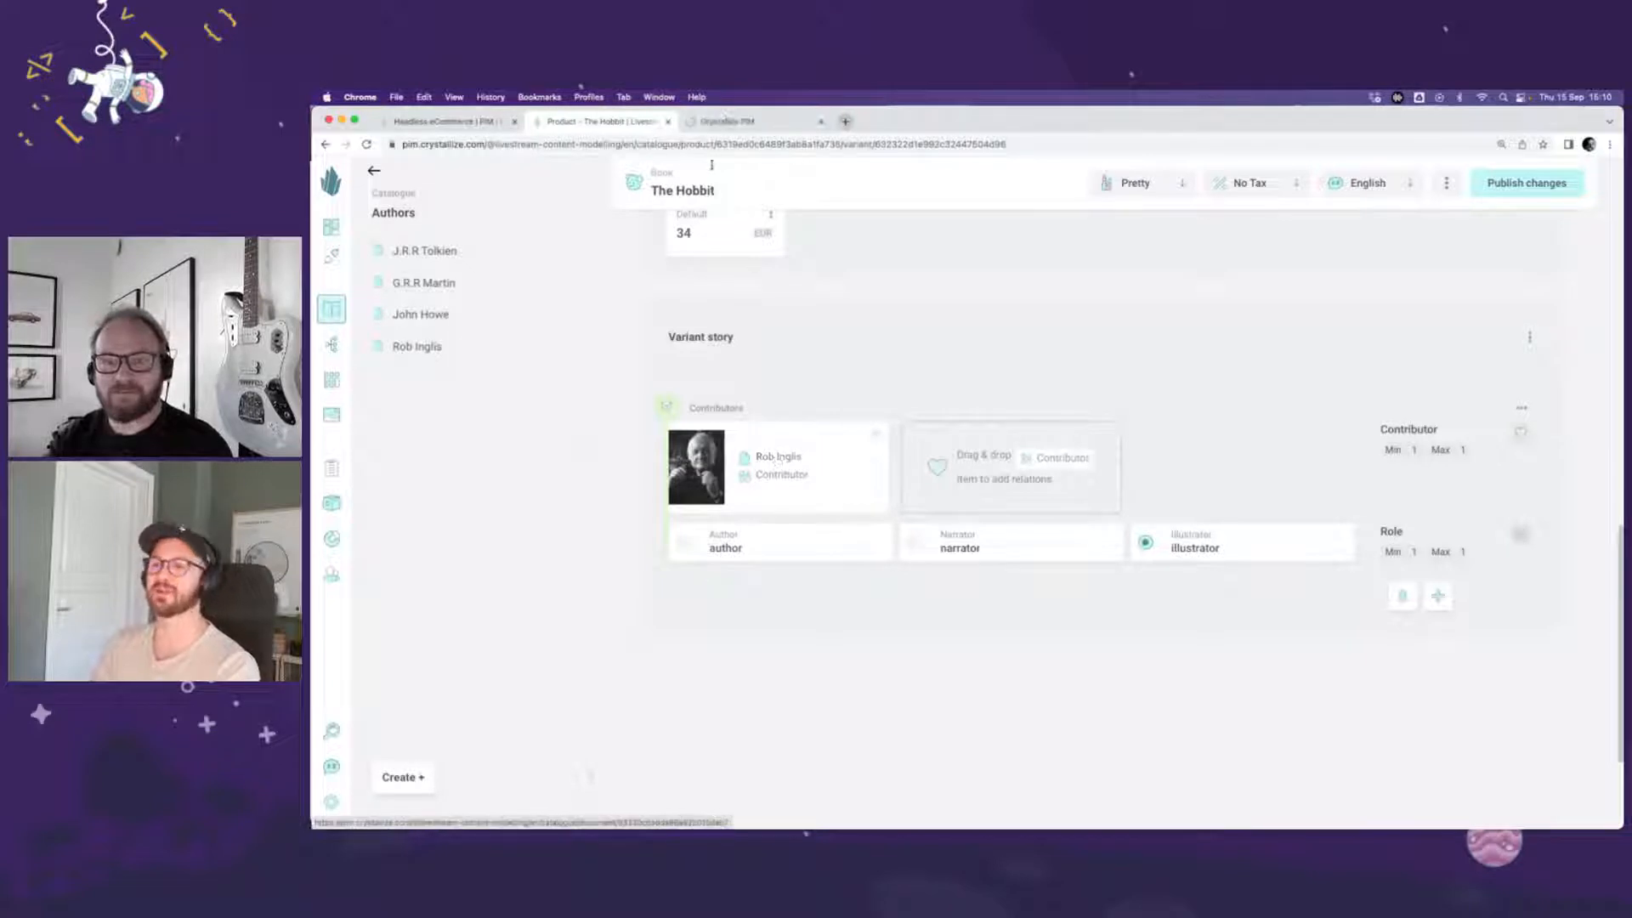
click(723, 121)
scroll(838, 521, down, 2)
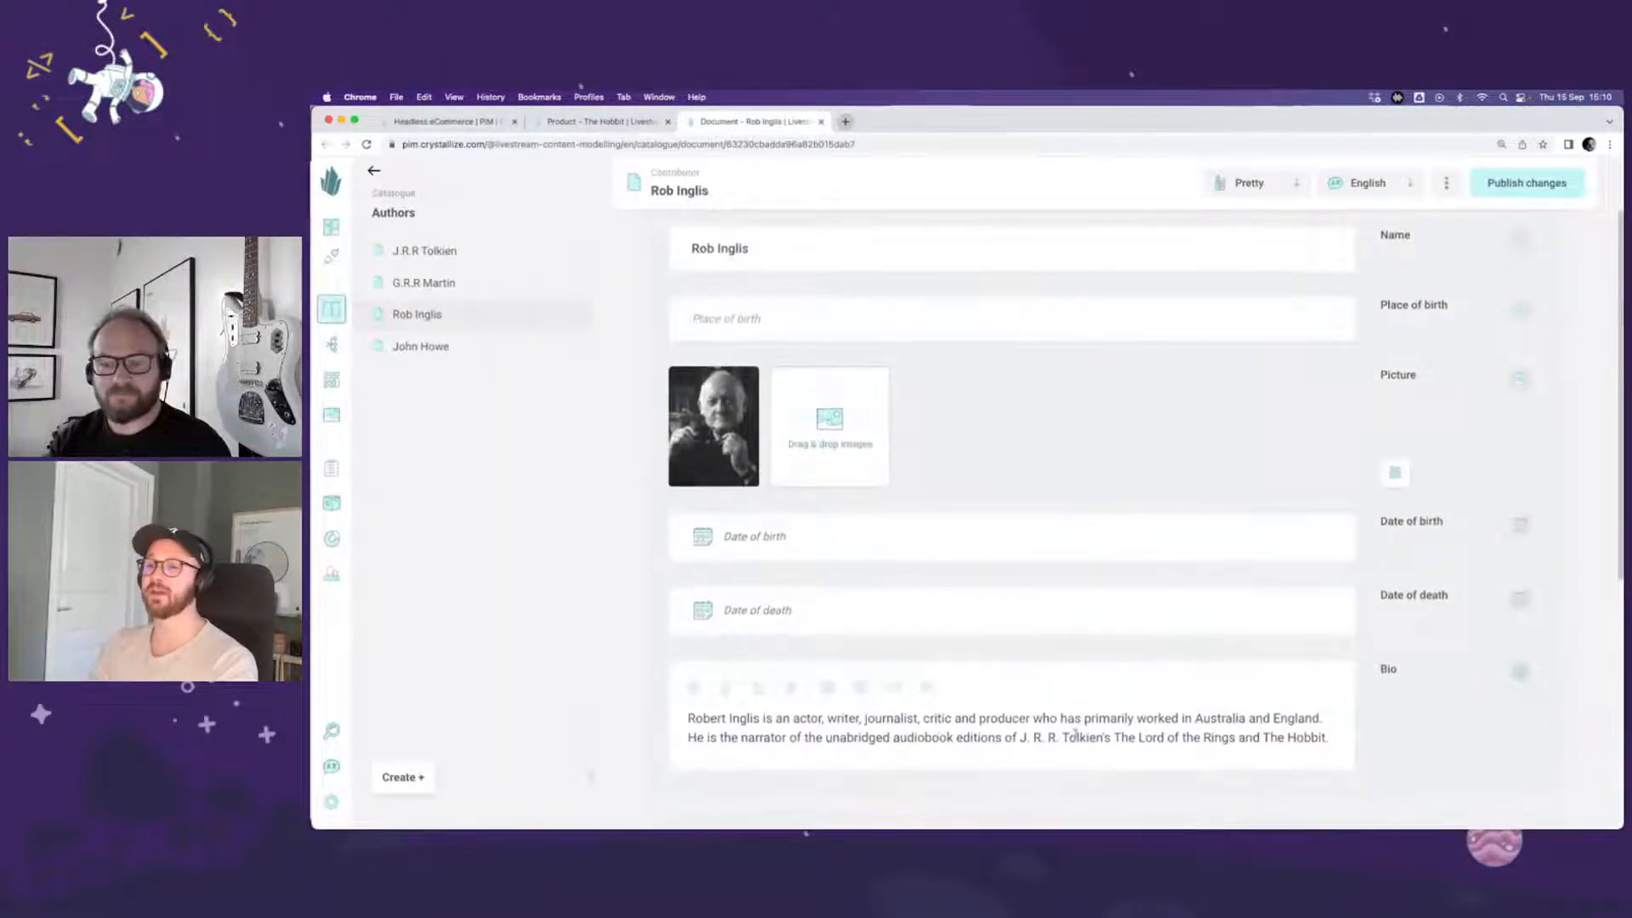
click(457, 344)
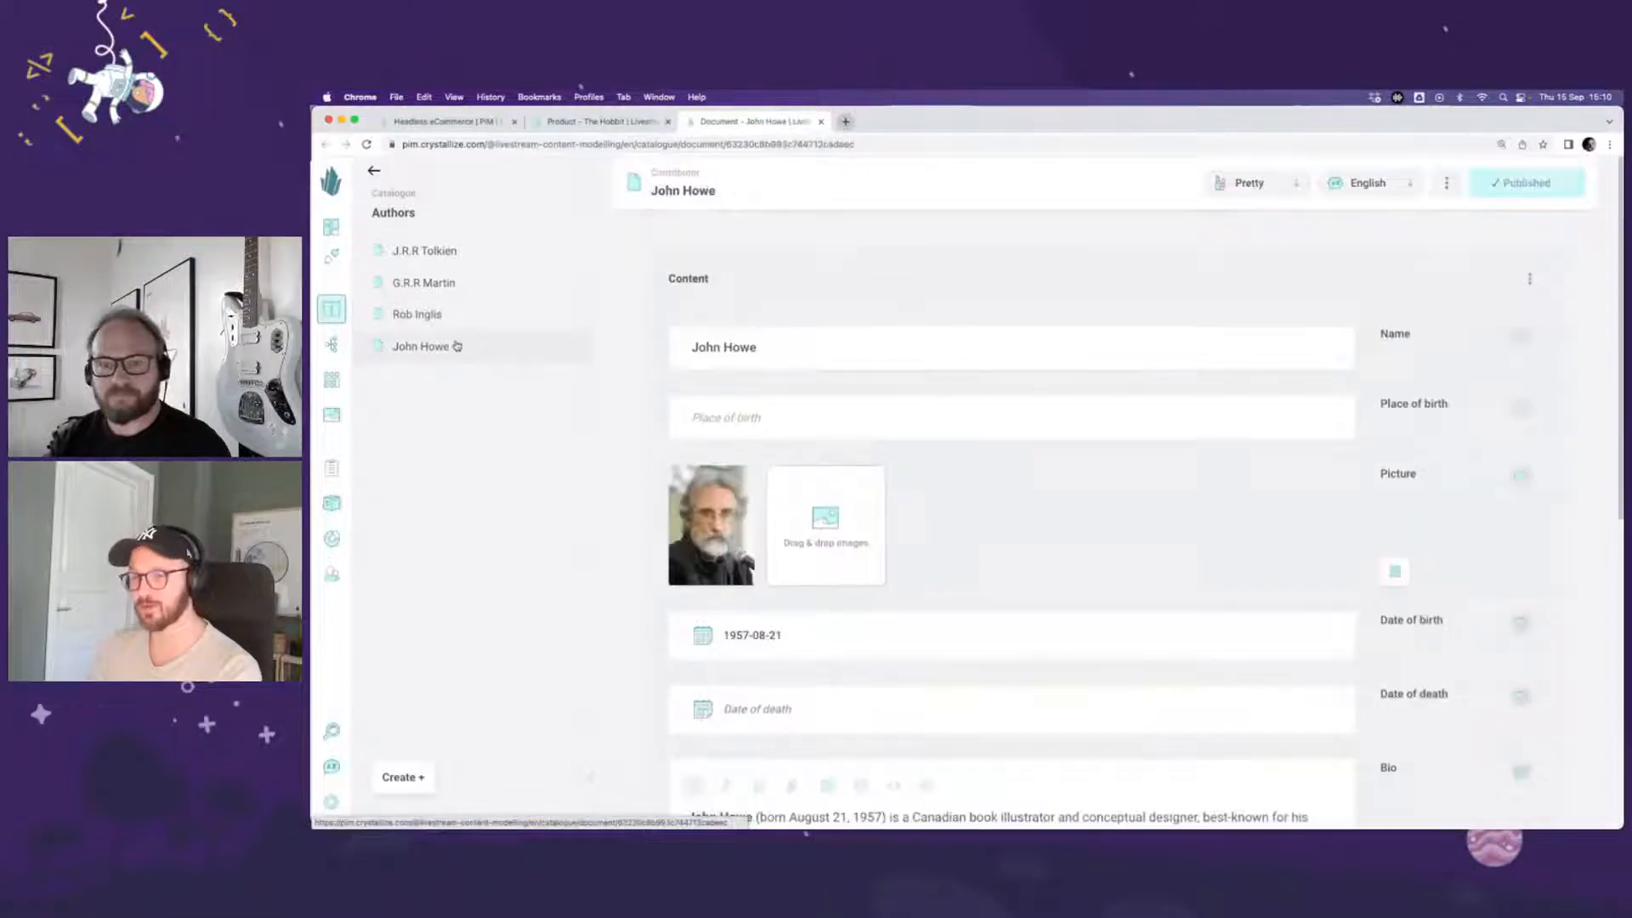
scroll(1048, 548, down, 3)
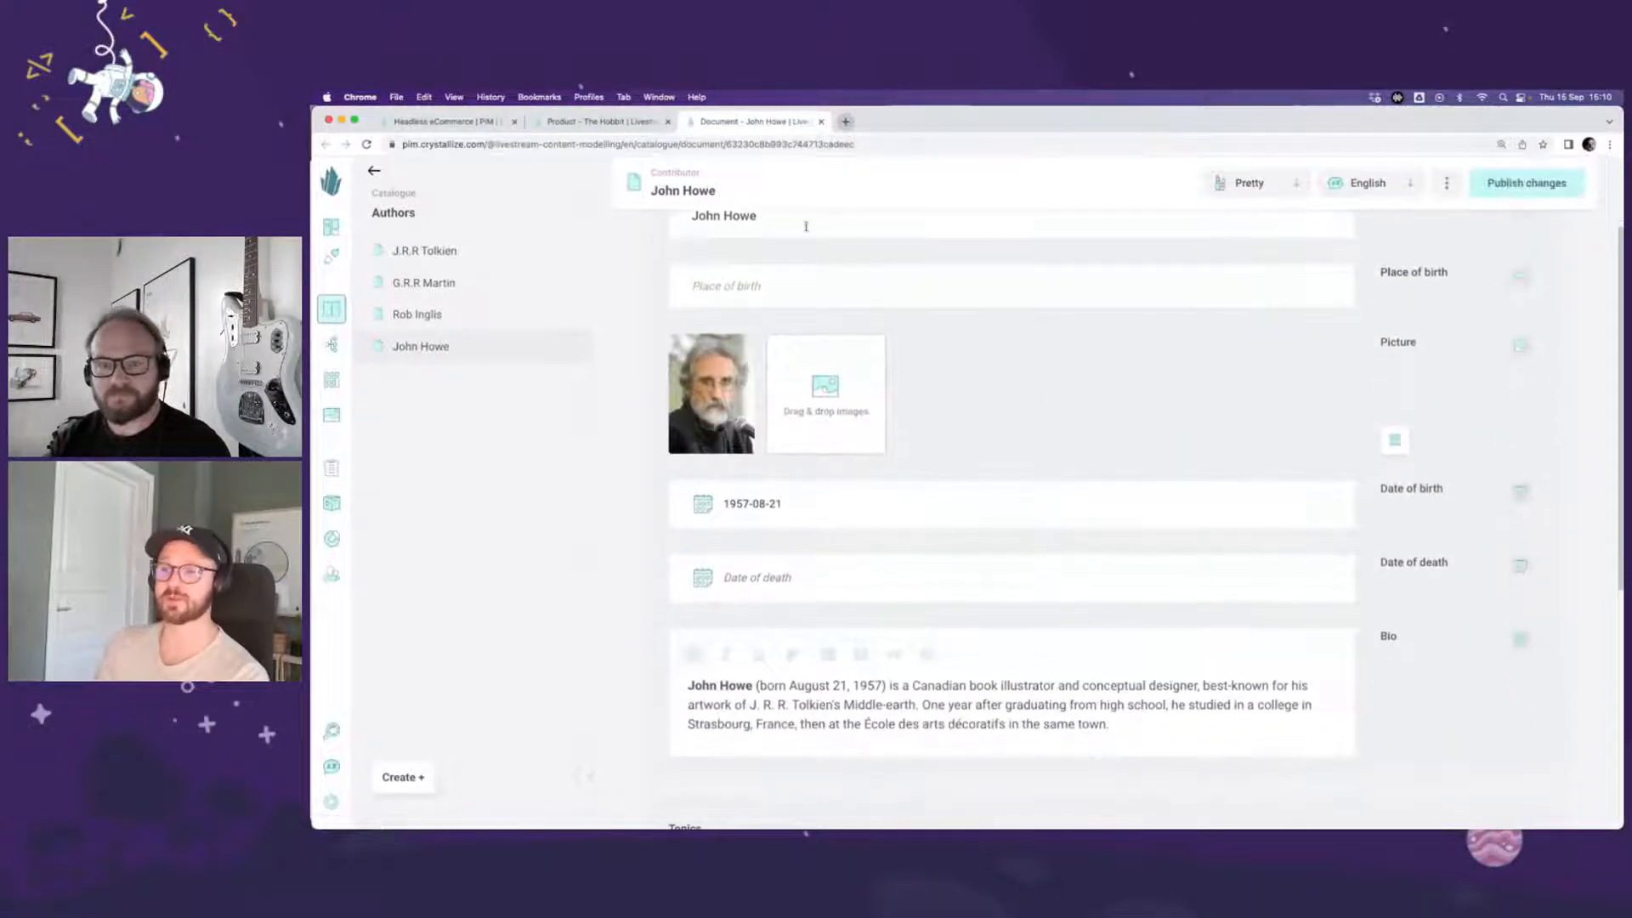
Step: Back in The Hobbit's Hardcover variant, replace the related contributor Rob Inglis with John Howe and publish the changes
click(577, 124)
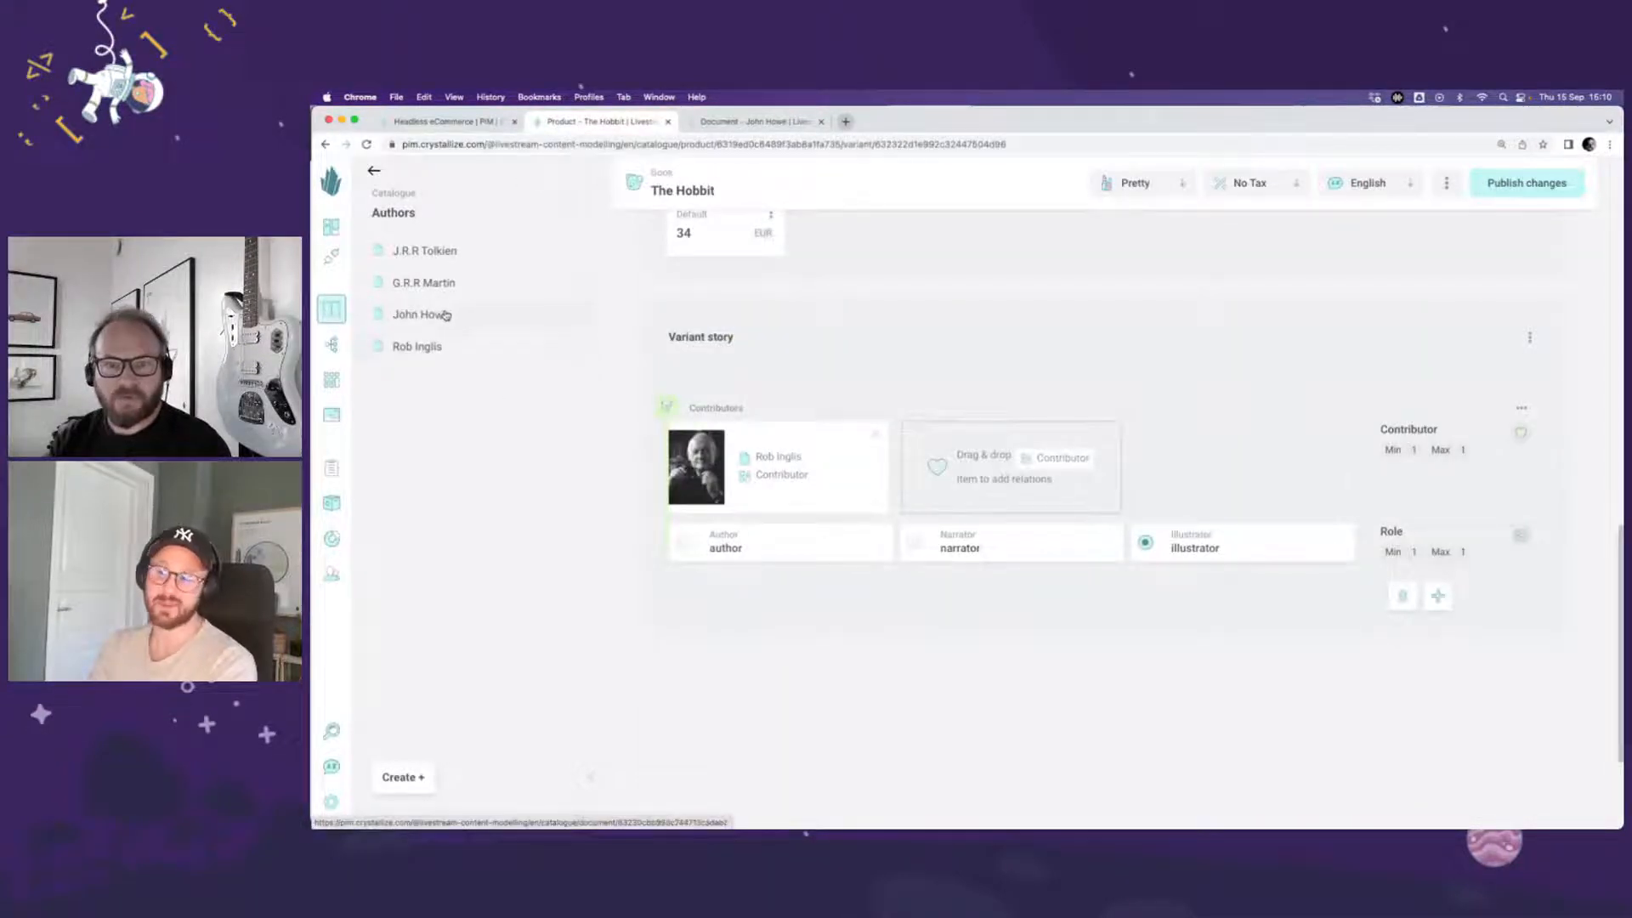
drag(446, 314, 931, 459)
click(875, 435)
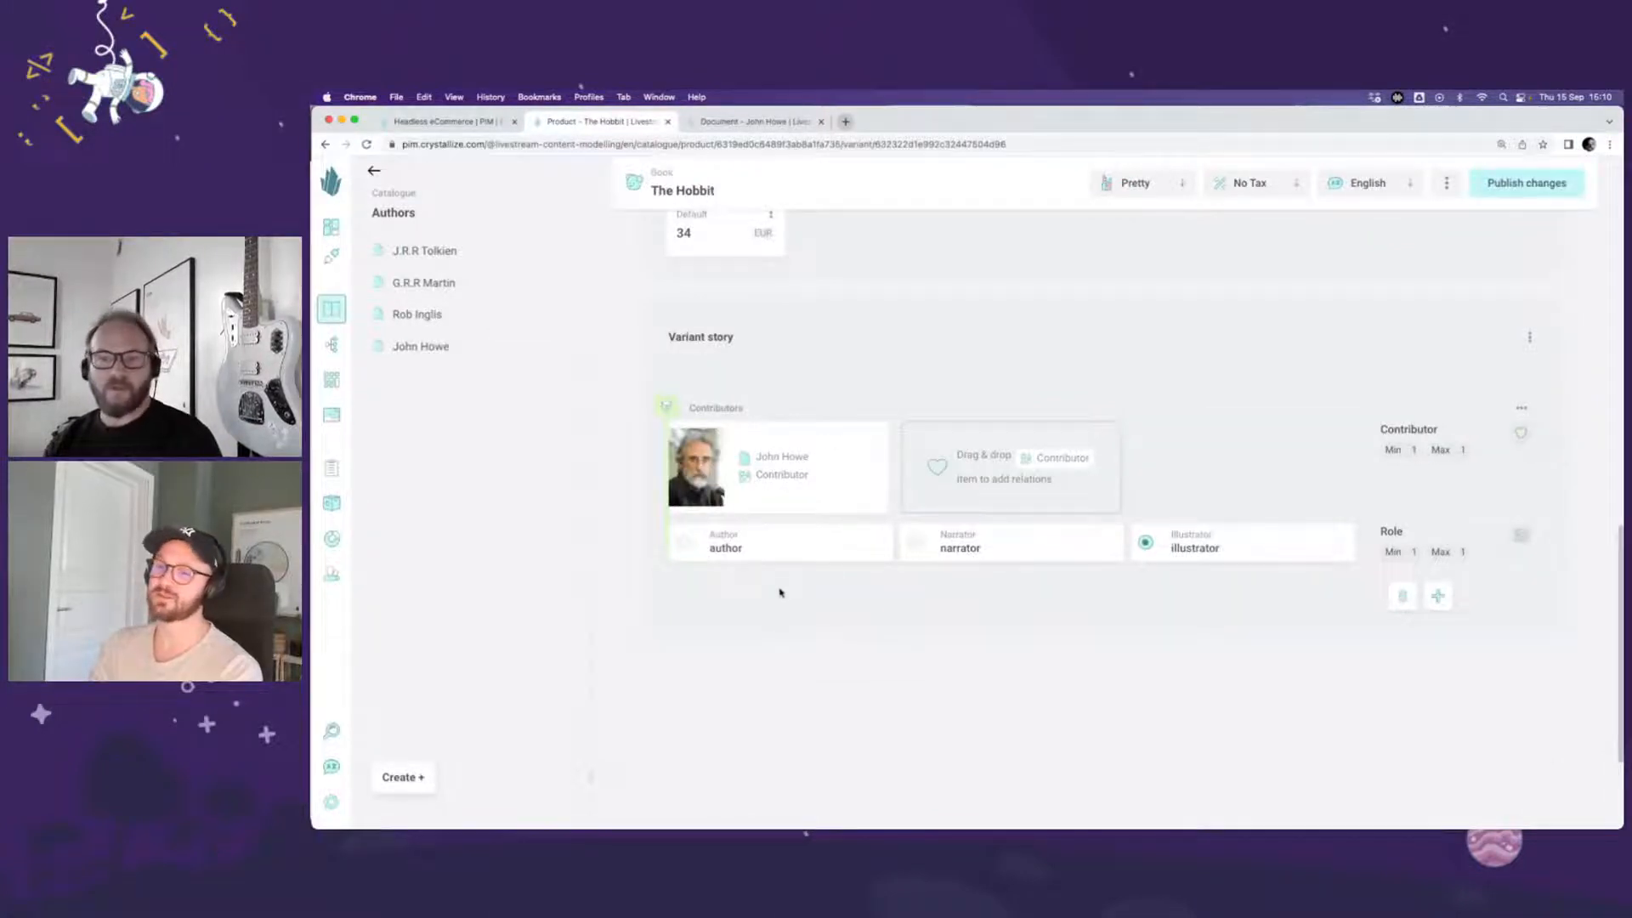
scroll(780, 592, up, 1)
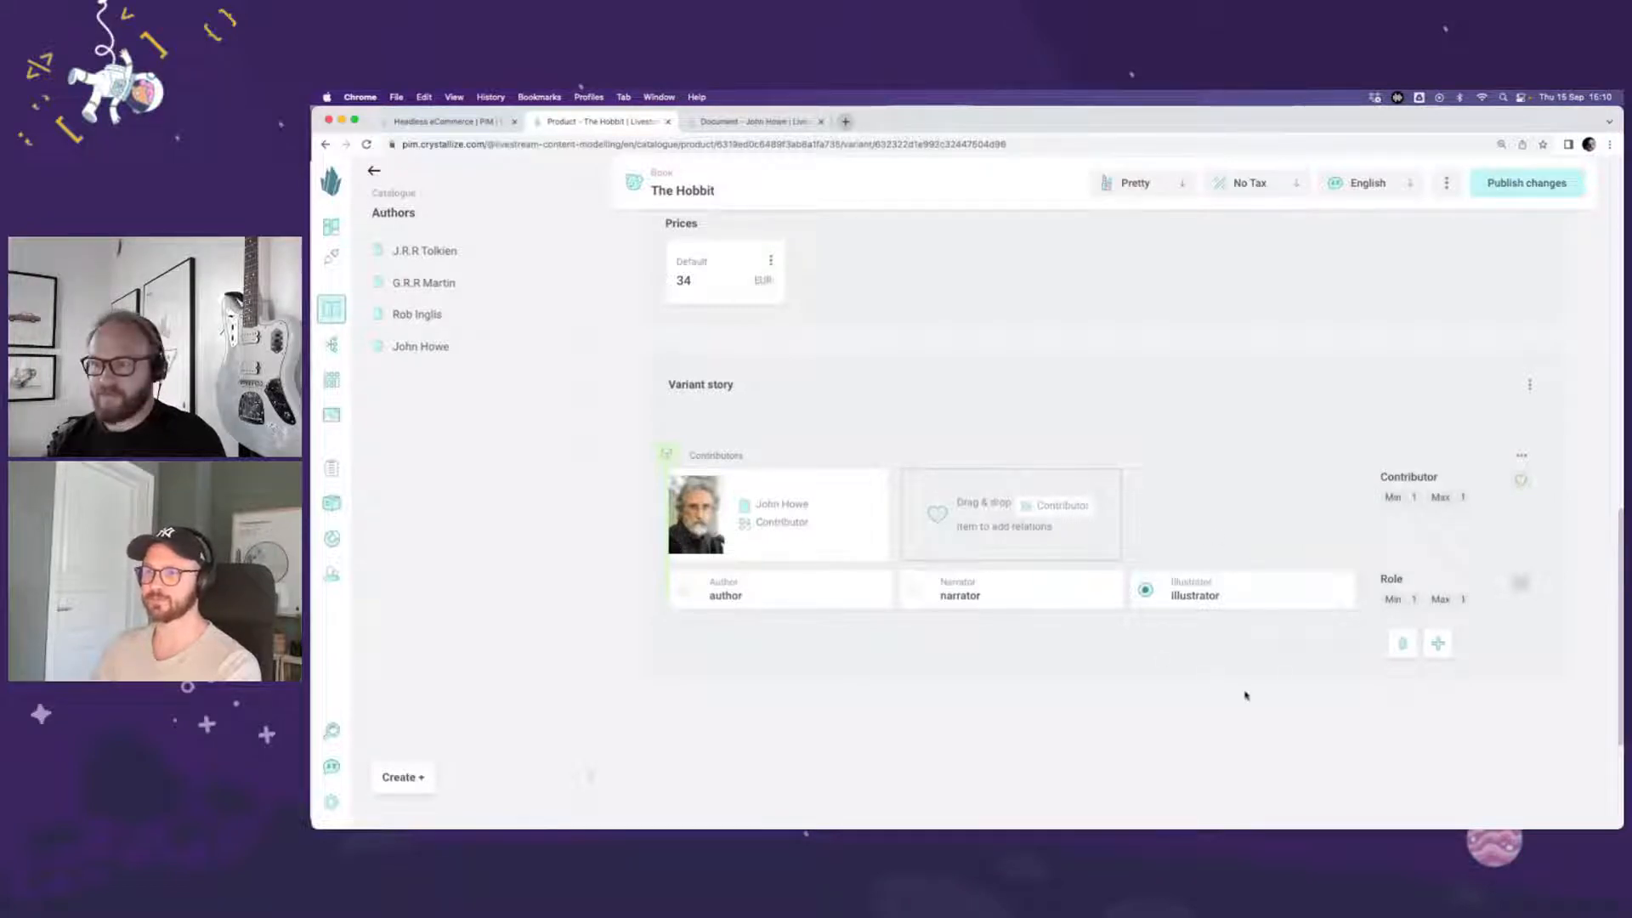
click(1503, 189)
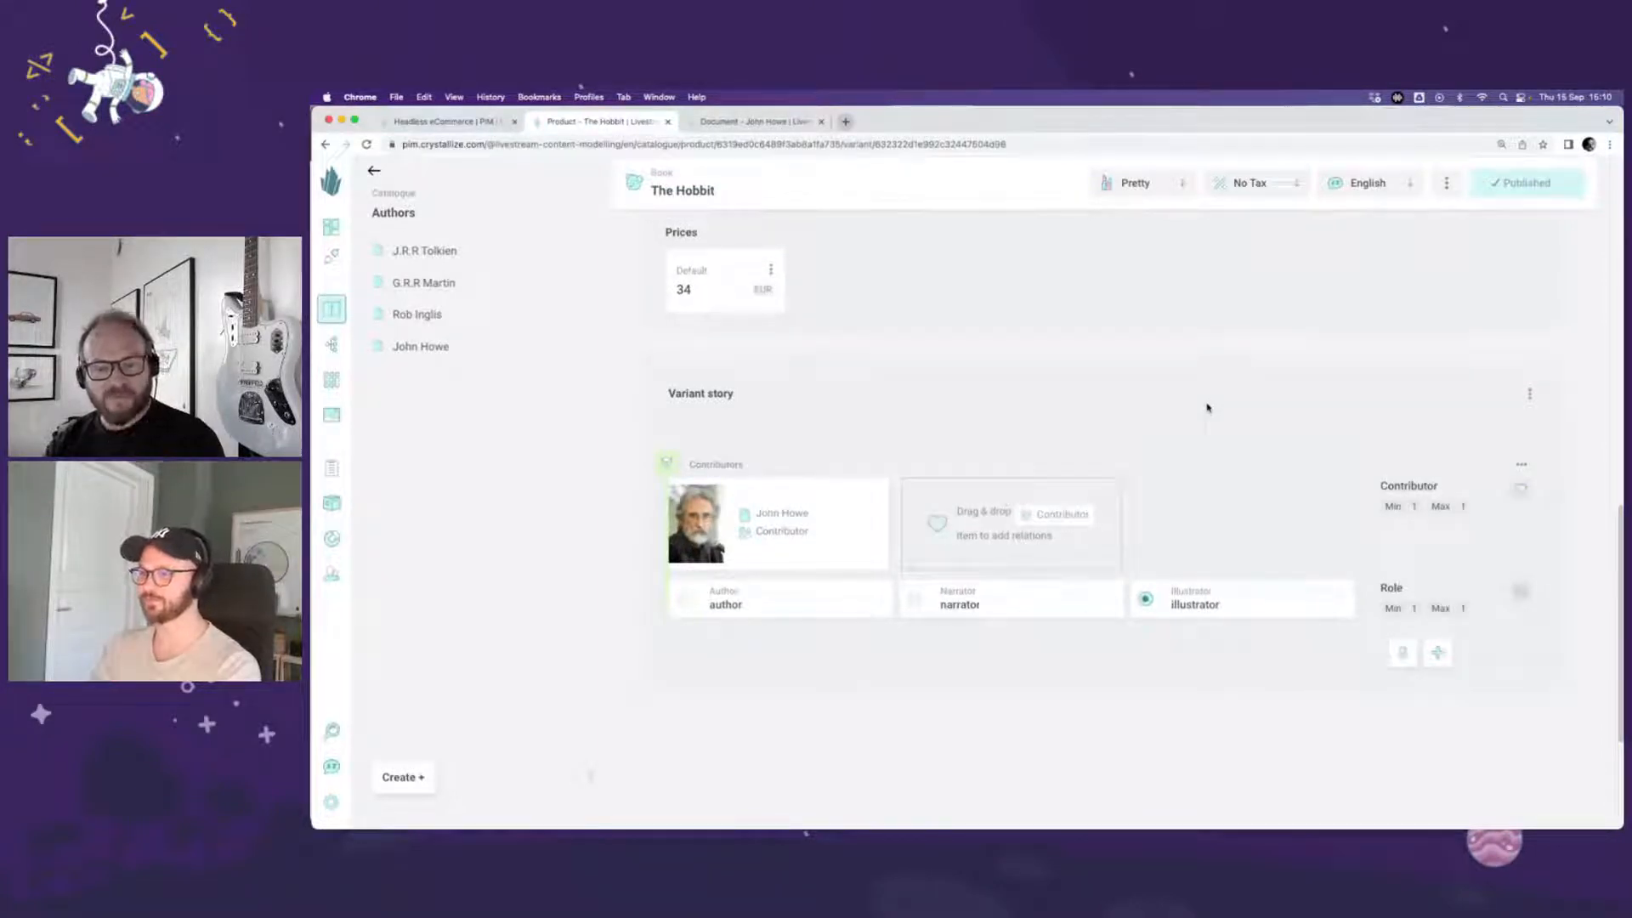
Step: Return to The Hobbit's product overview and open the Audiobook variant at its variant story
scroll(1208, 408, up, 15)
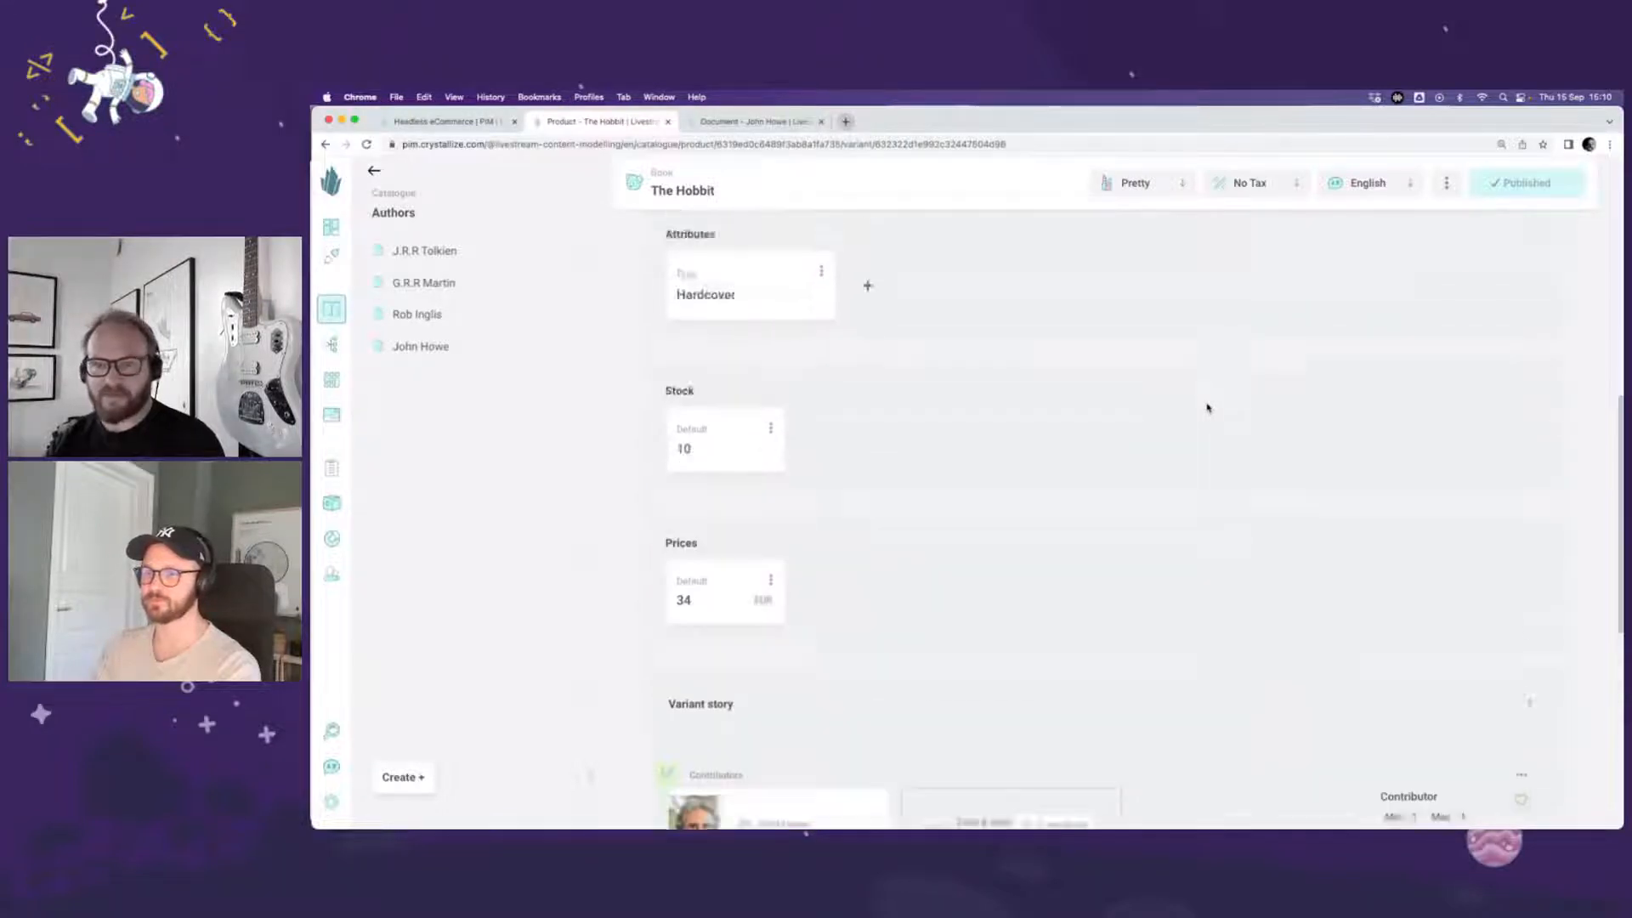
click(691, 255)
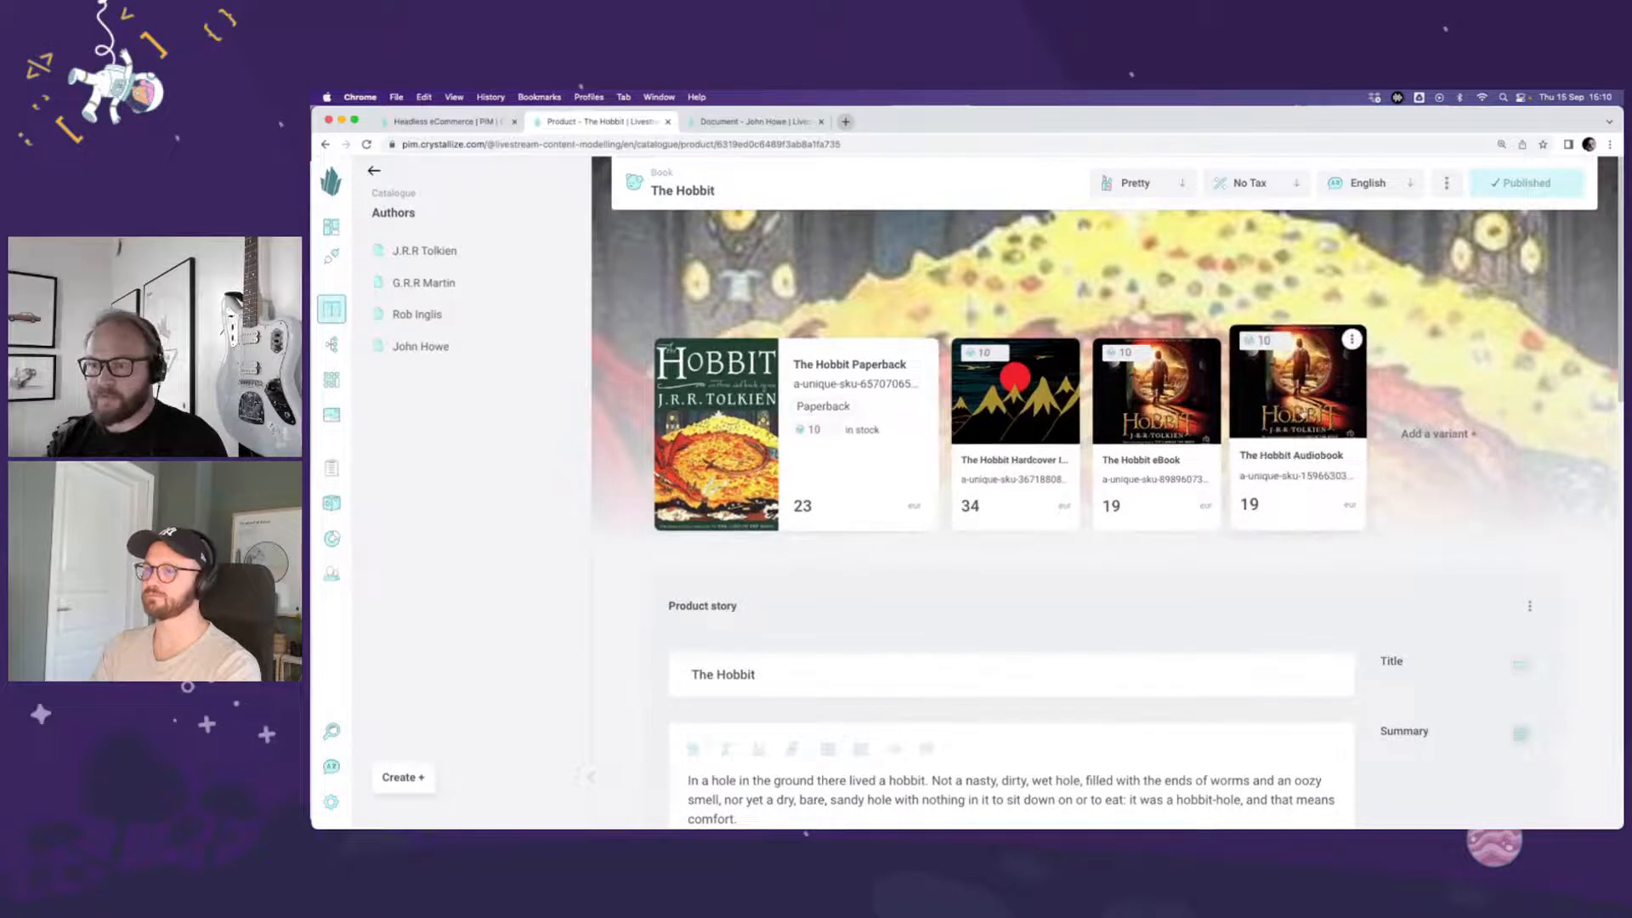
click(1282, 414)
scroll(649, 486, down, 4)
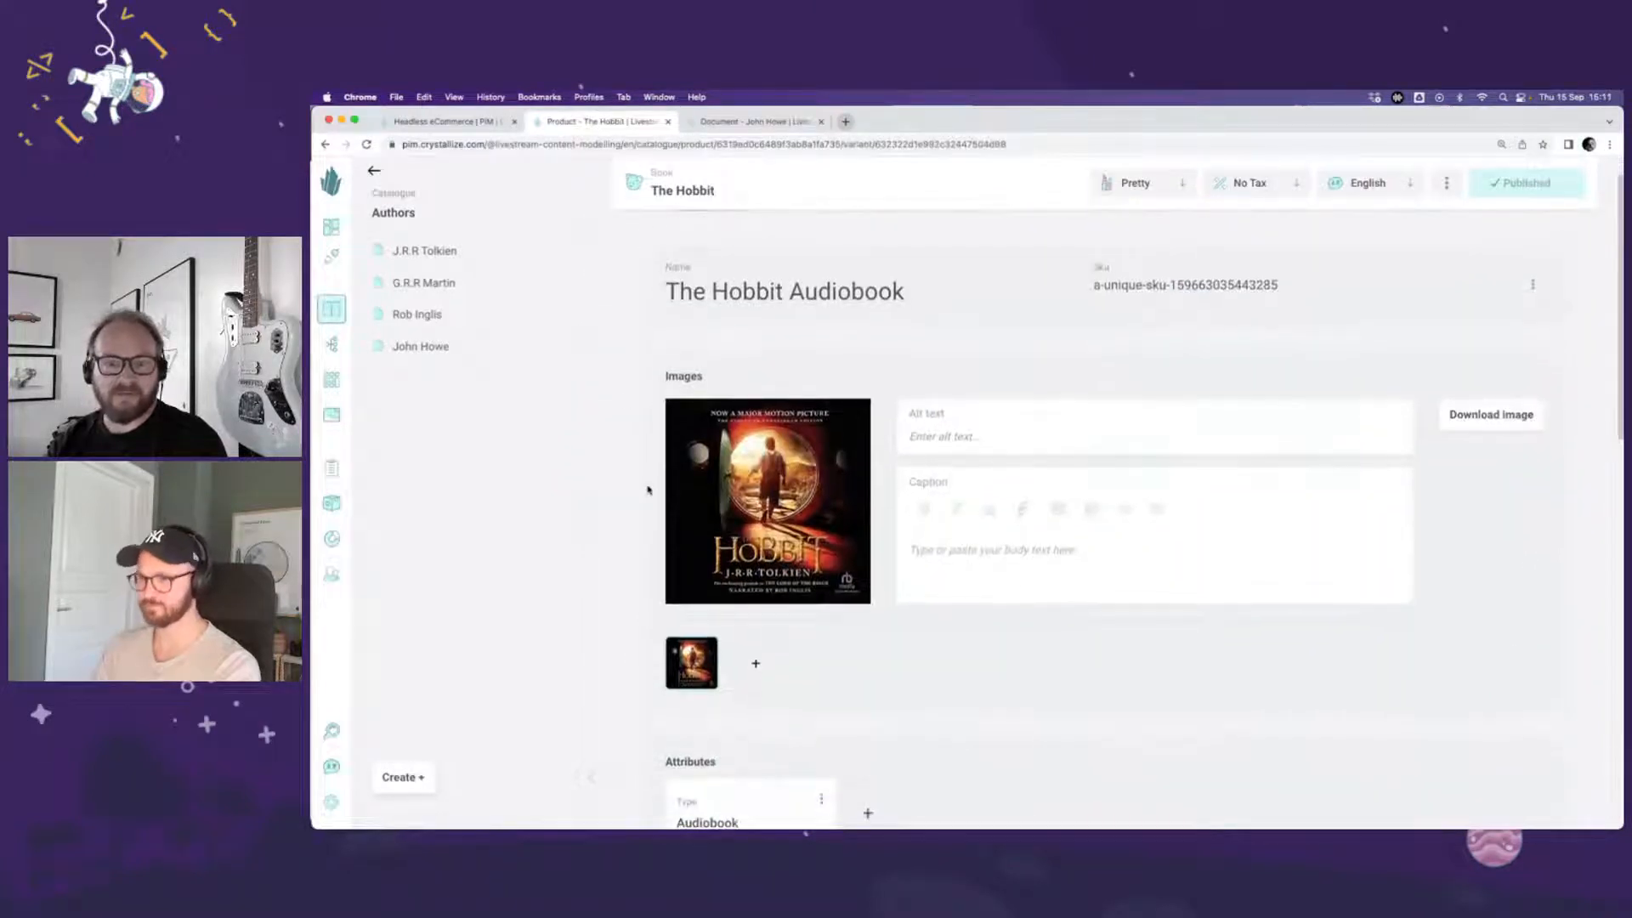
scroll(648, 487, down, 6)
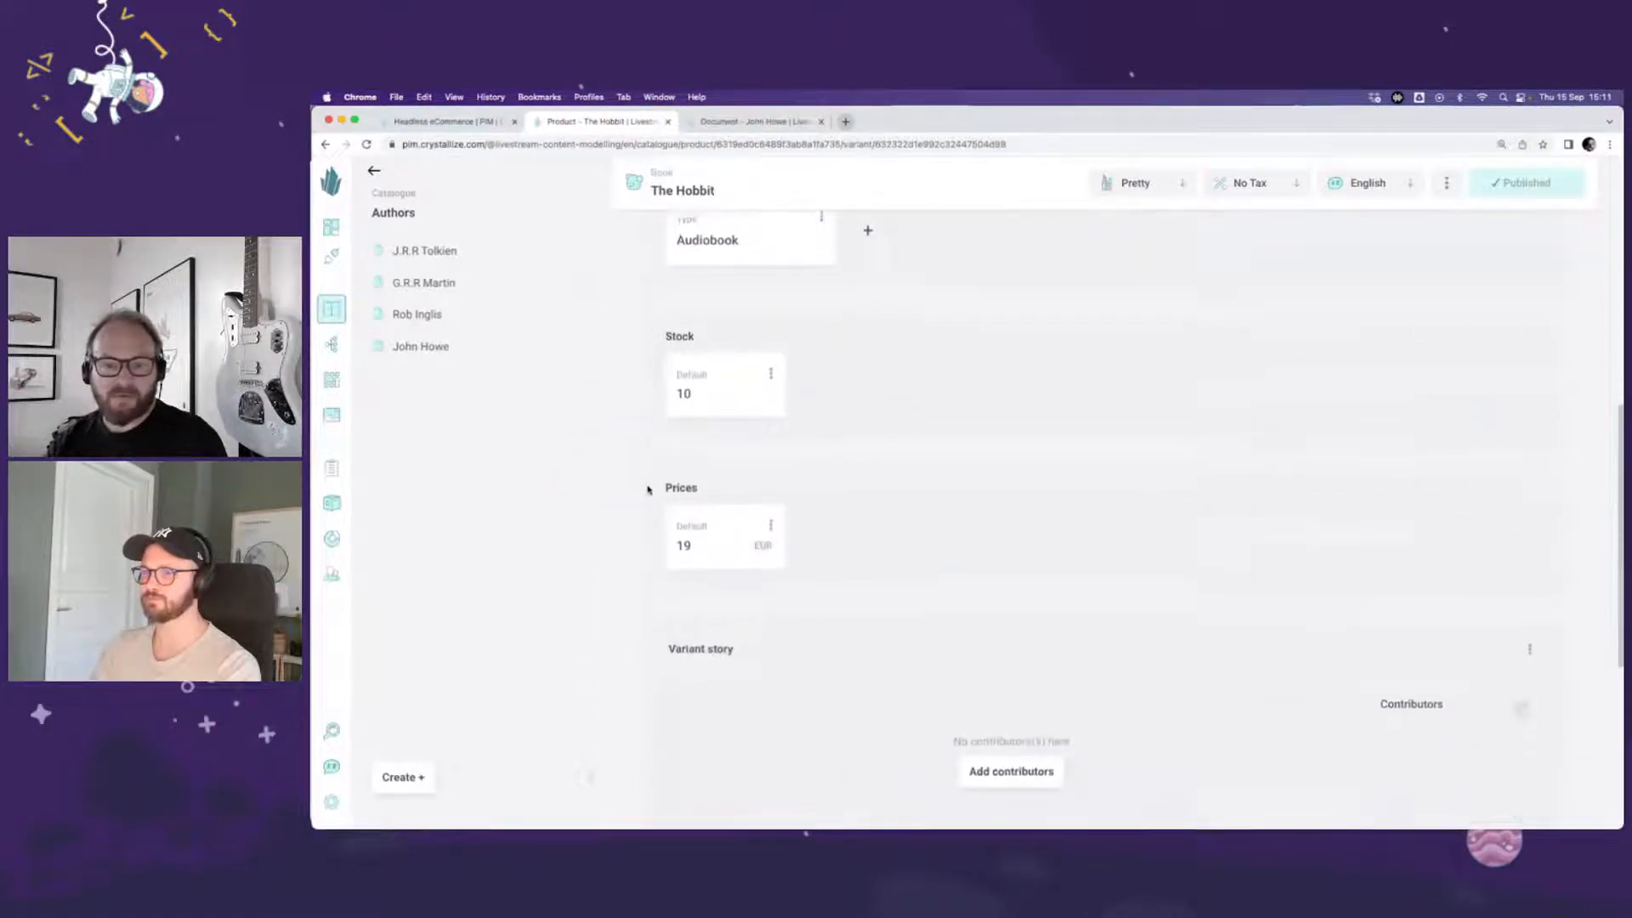
Step: Add a Contributors chunk to the Audiobook variant with Rob Inglis as narrator and publish the changes
click(1012, 590)
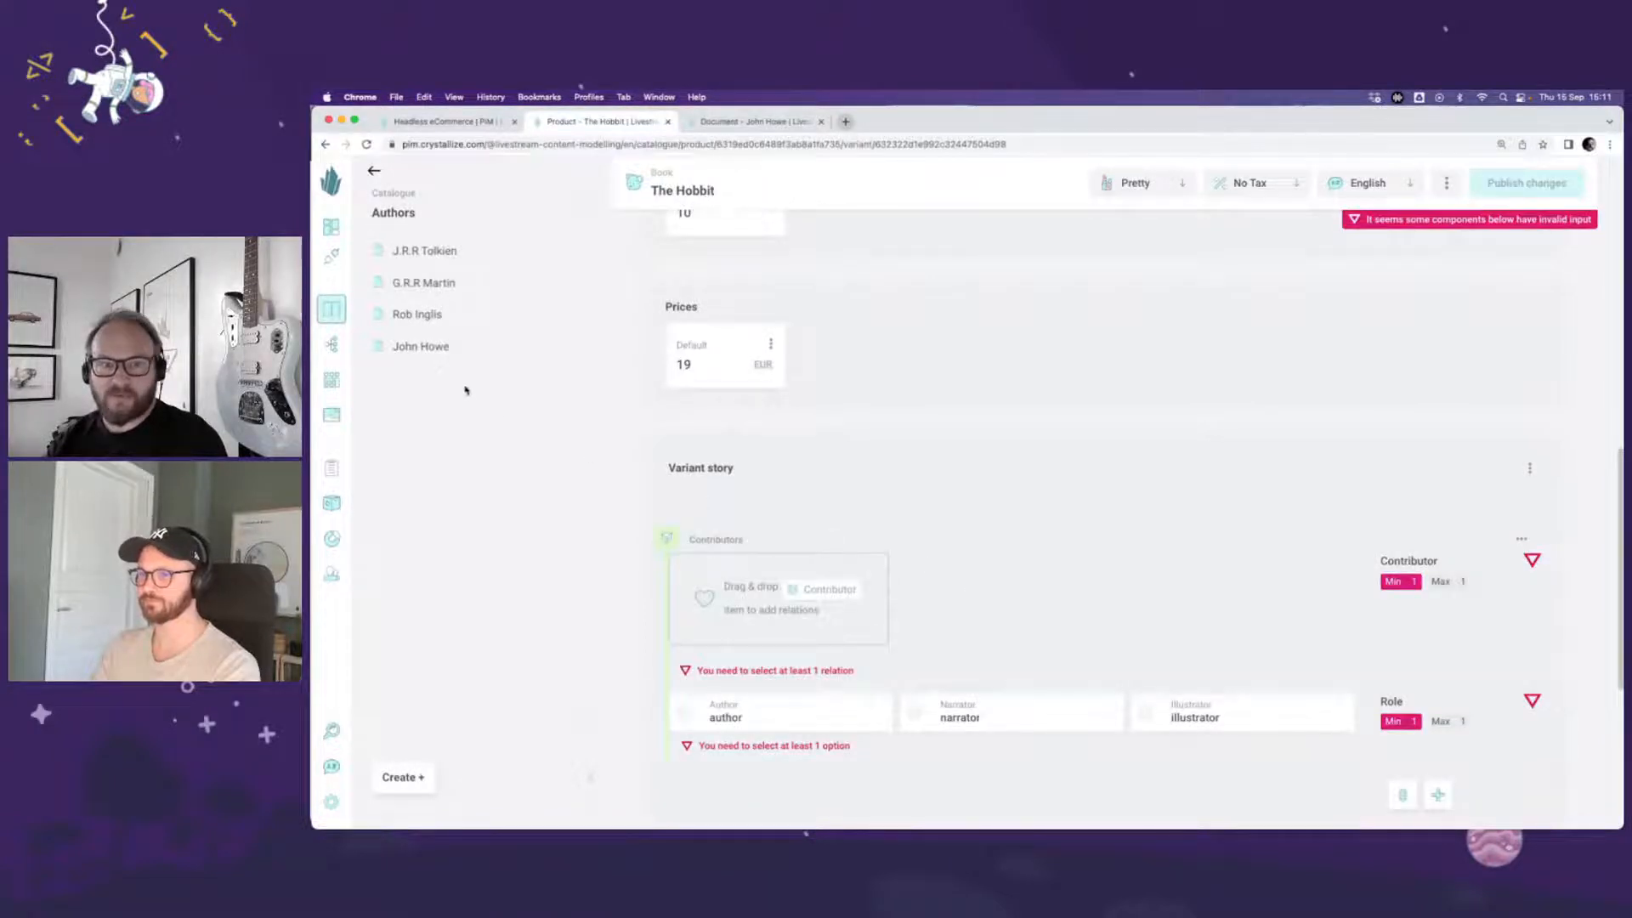
drag(421, 315, 821, 608)
click(916, 674)
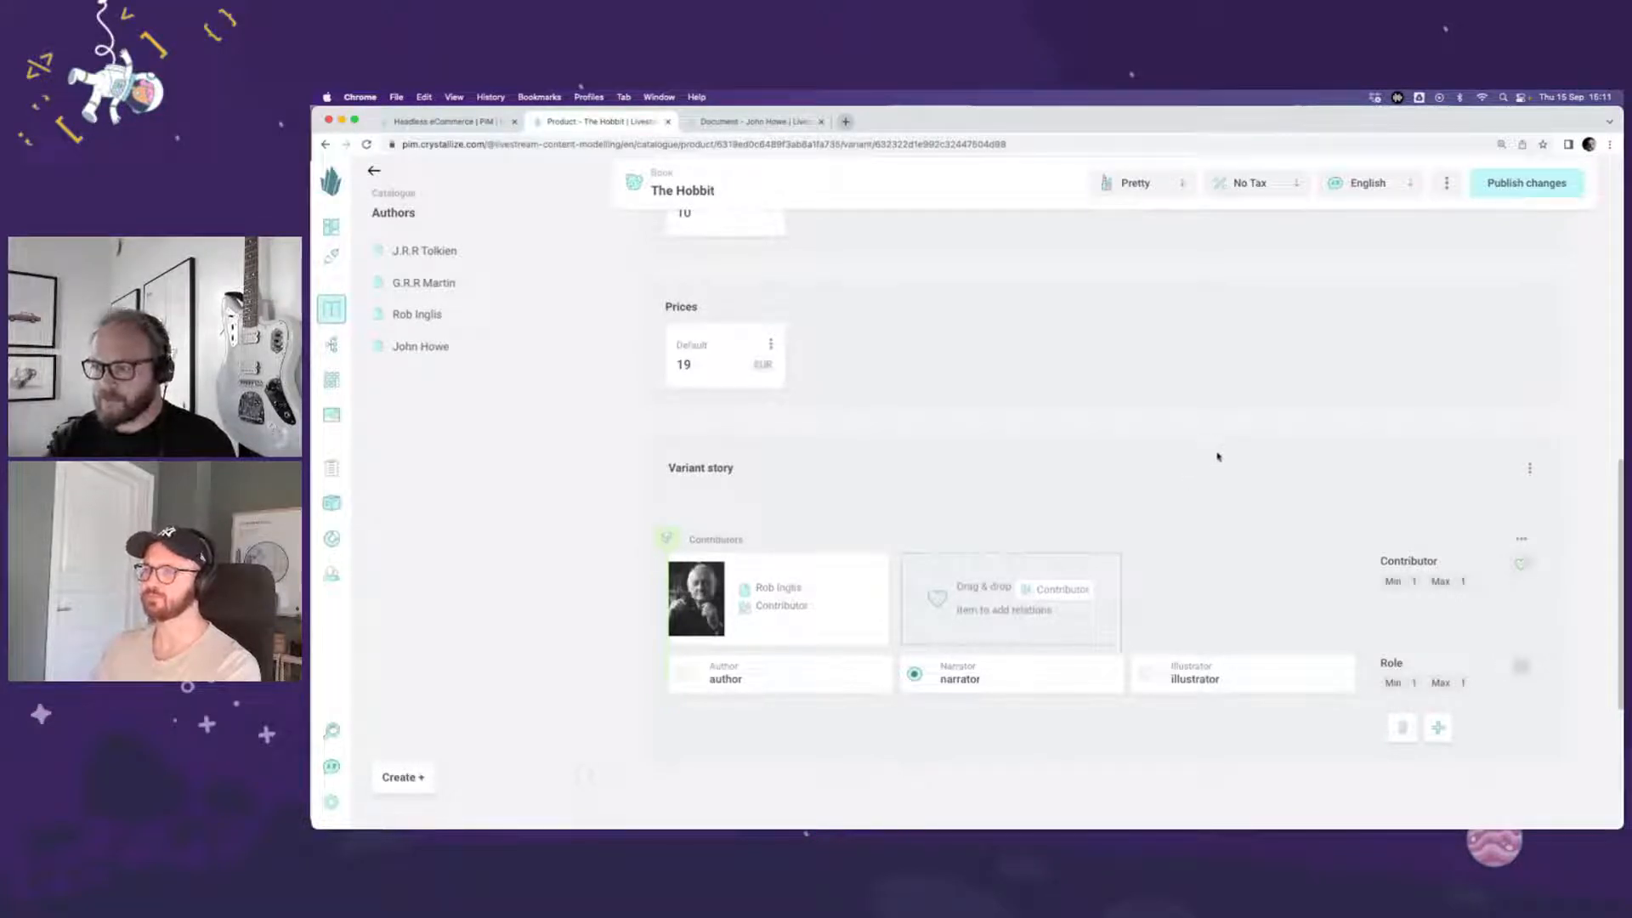
click(1526, 197)
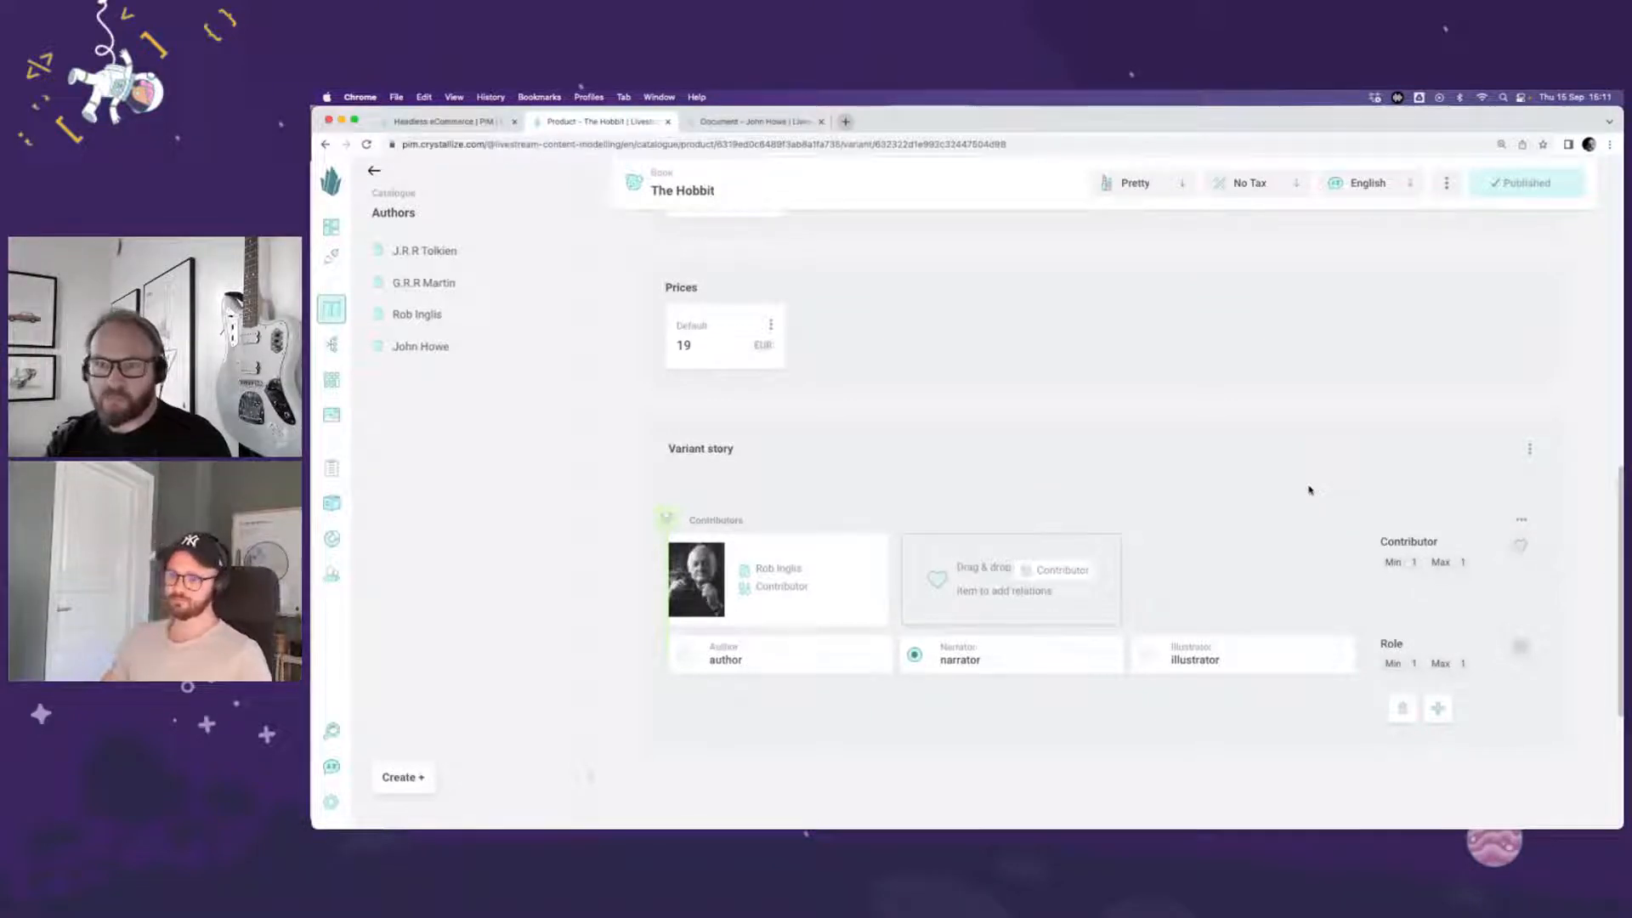
Step: Add a second Contributors chunk to the Audiobook variant, relating J.R.R Tolkien with the Role author
click(1437, 708)
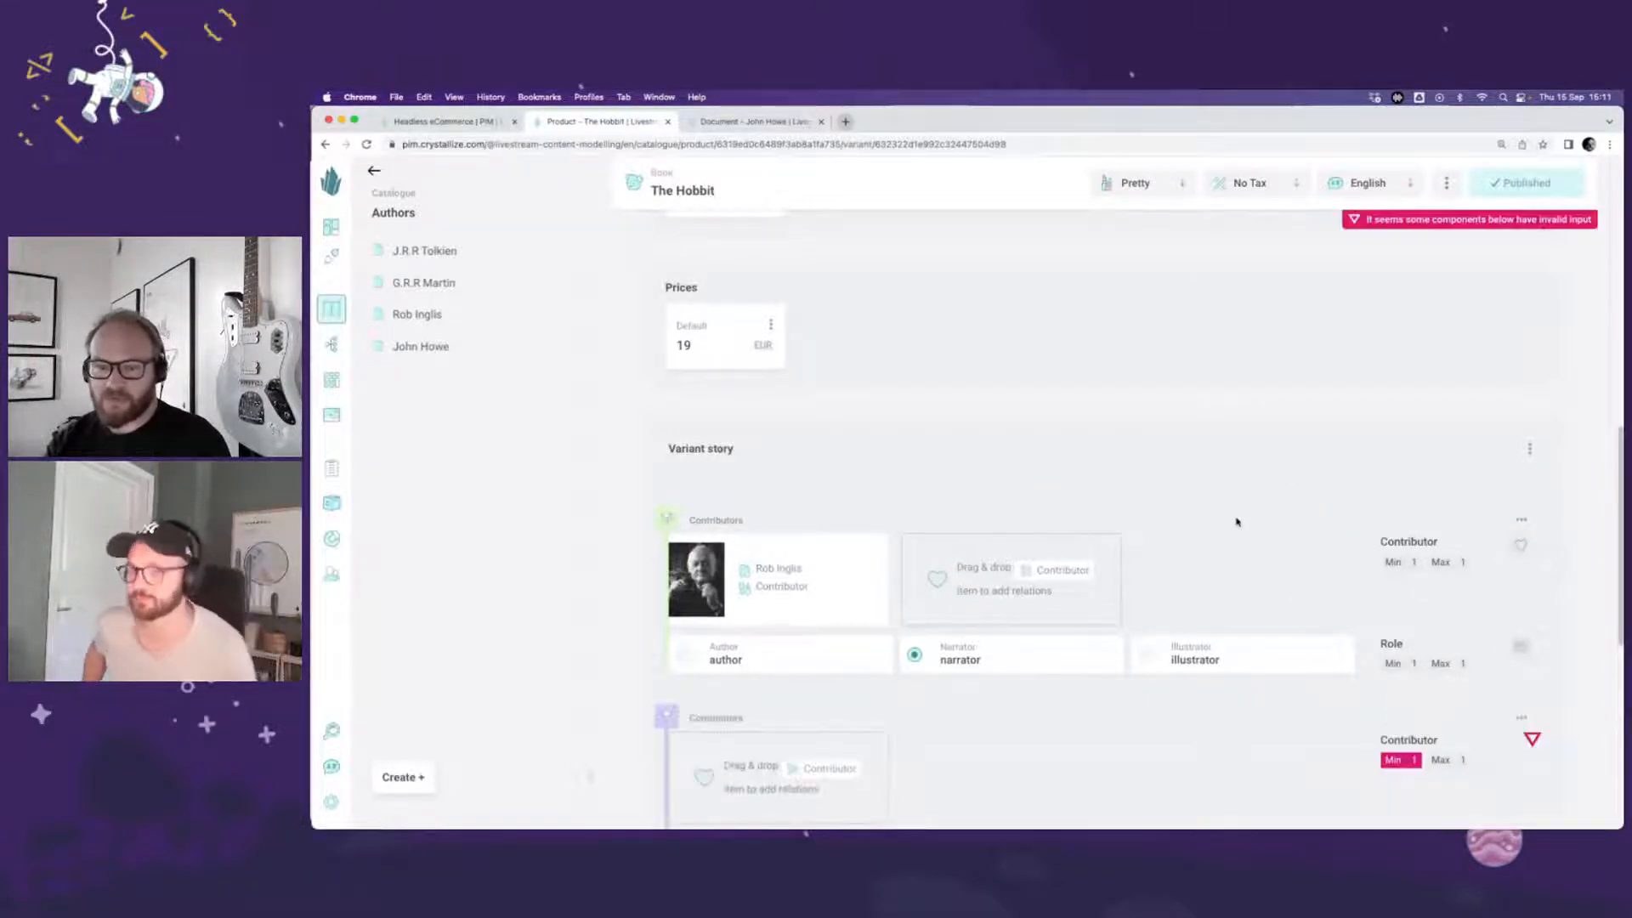
scroll(1236, 517, down, 2)
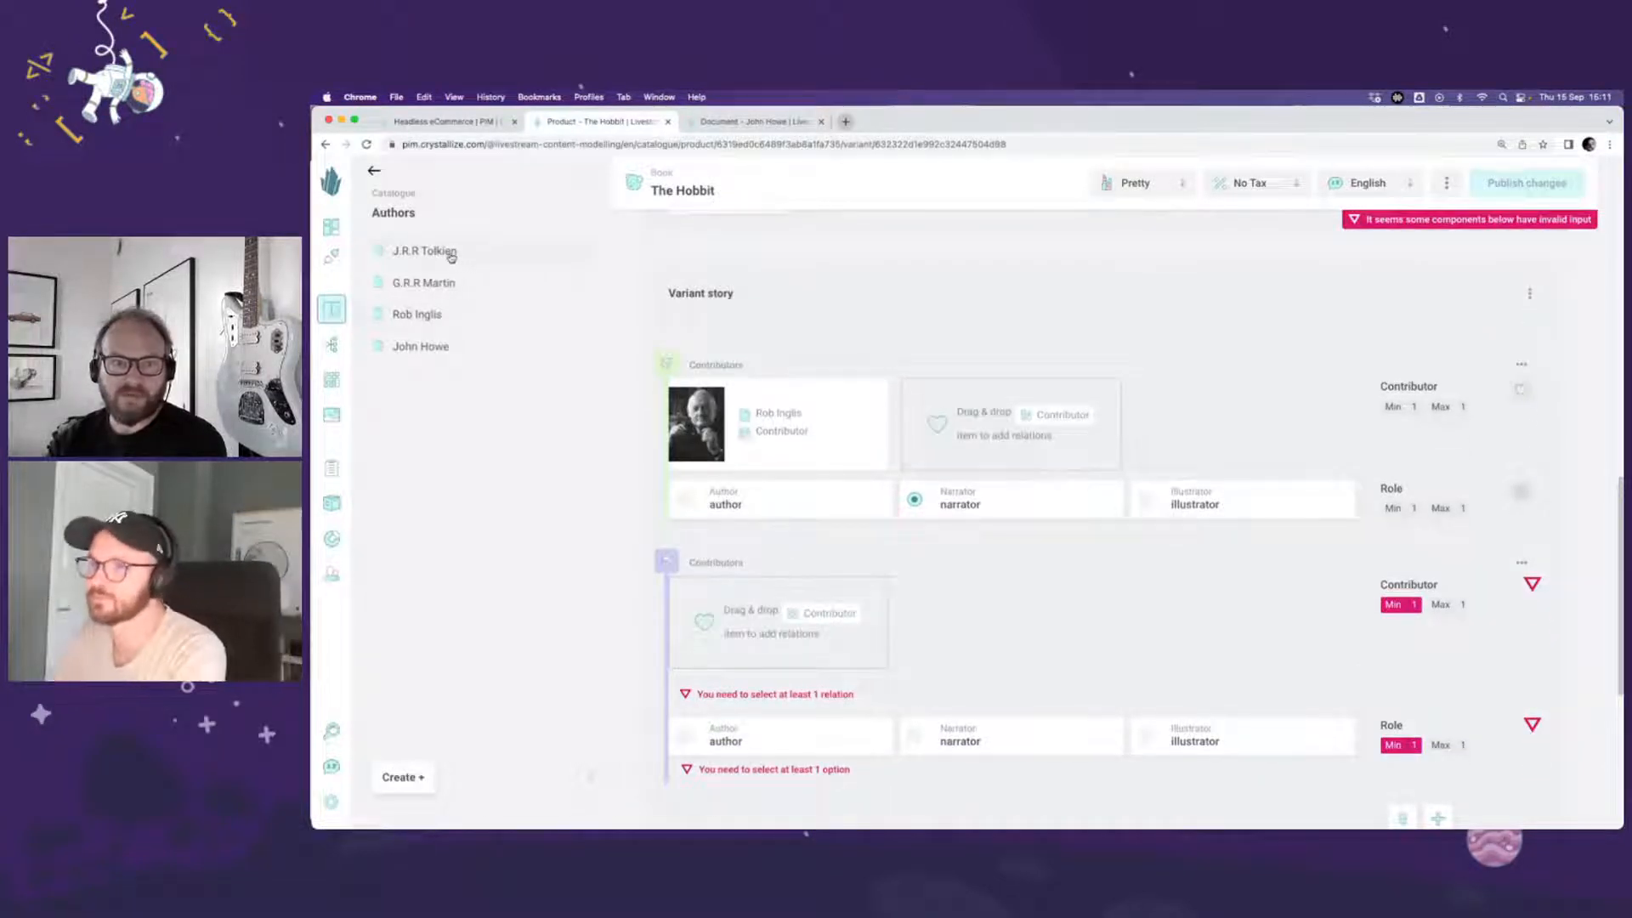
drag(447, 254, 1039, 611)
scroll(1039, 611, down, 2)
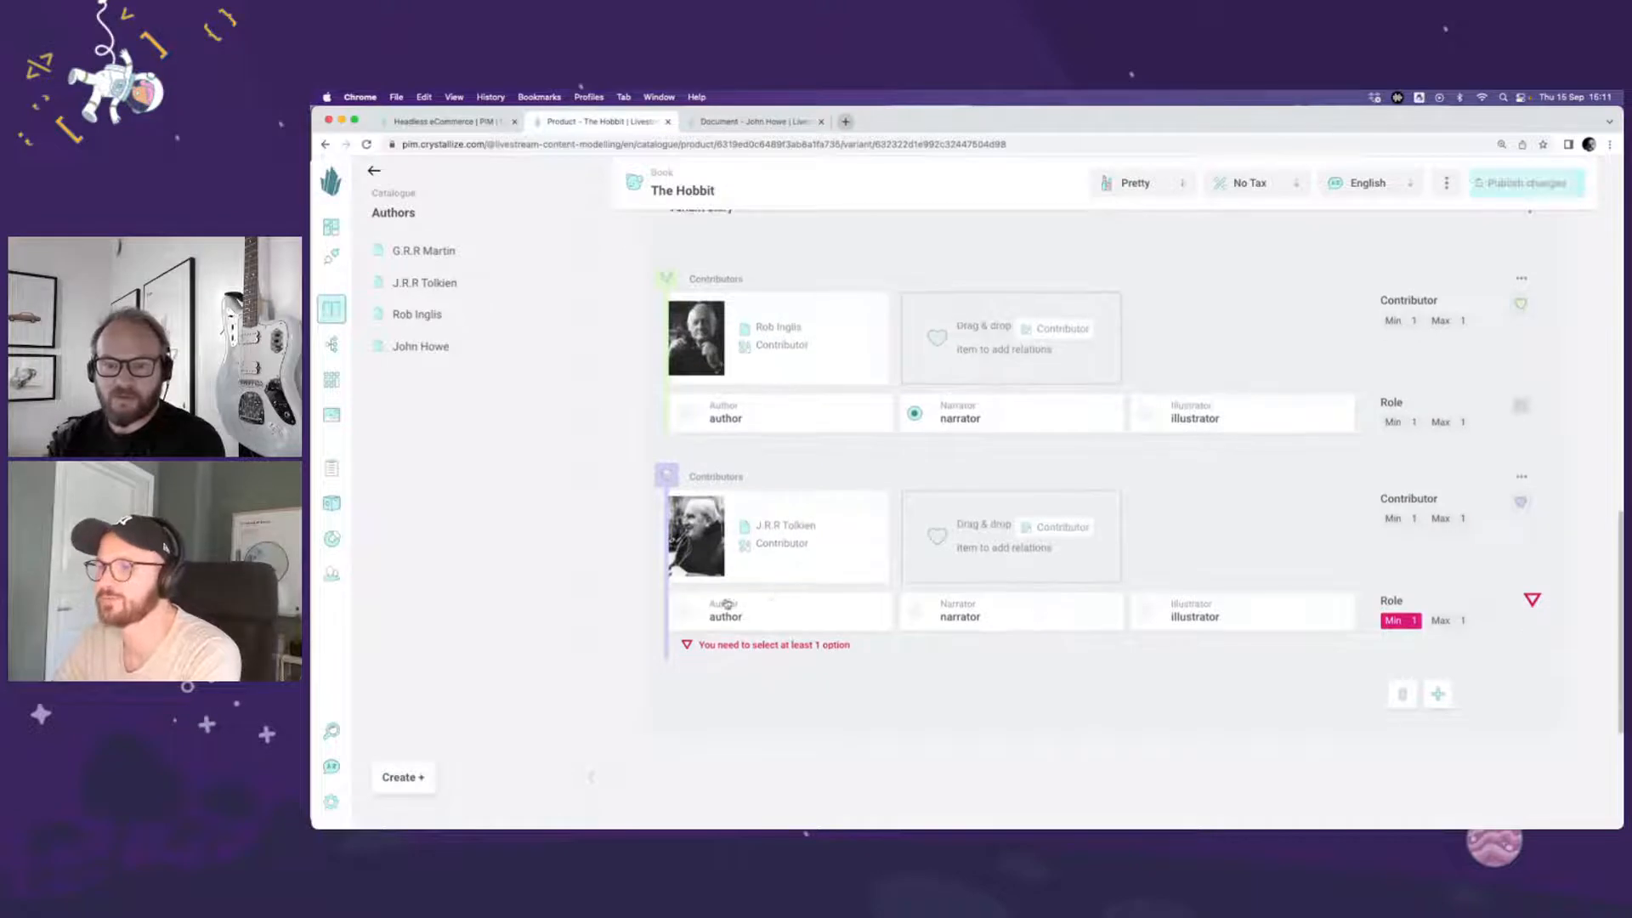
click(749, 617)
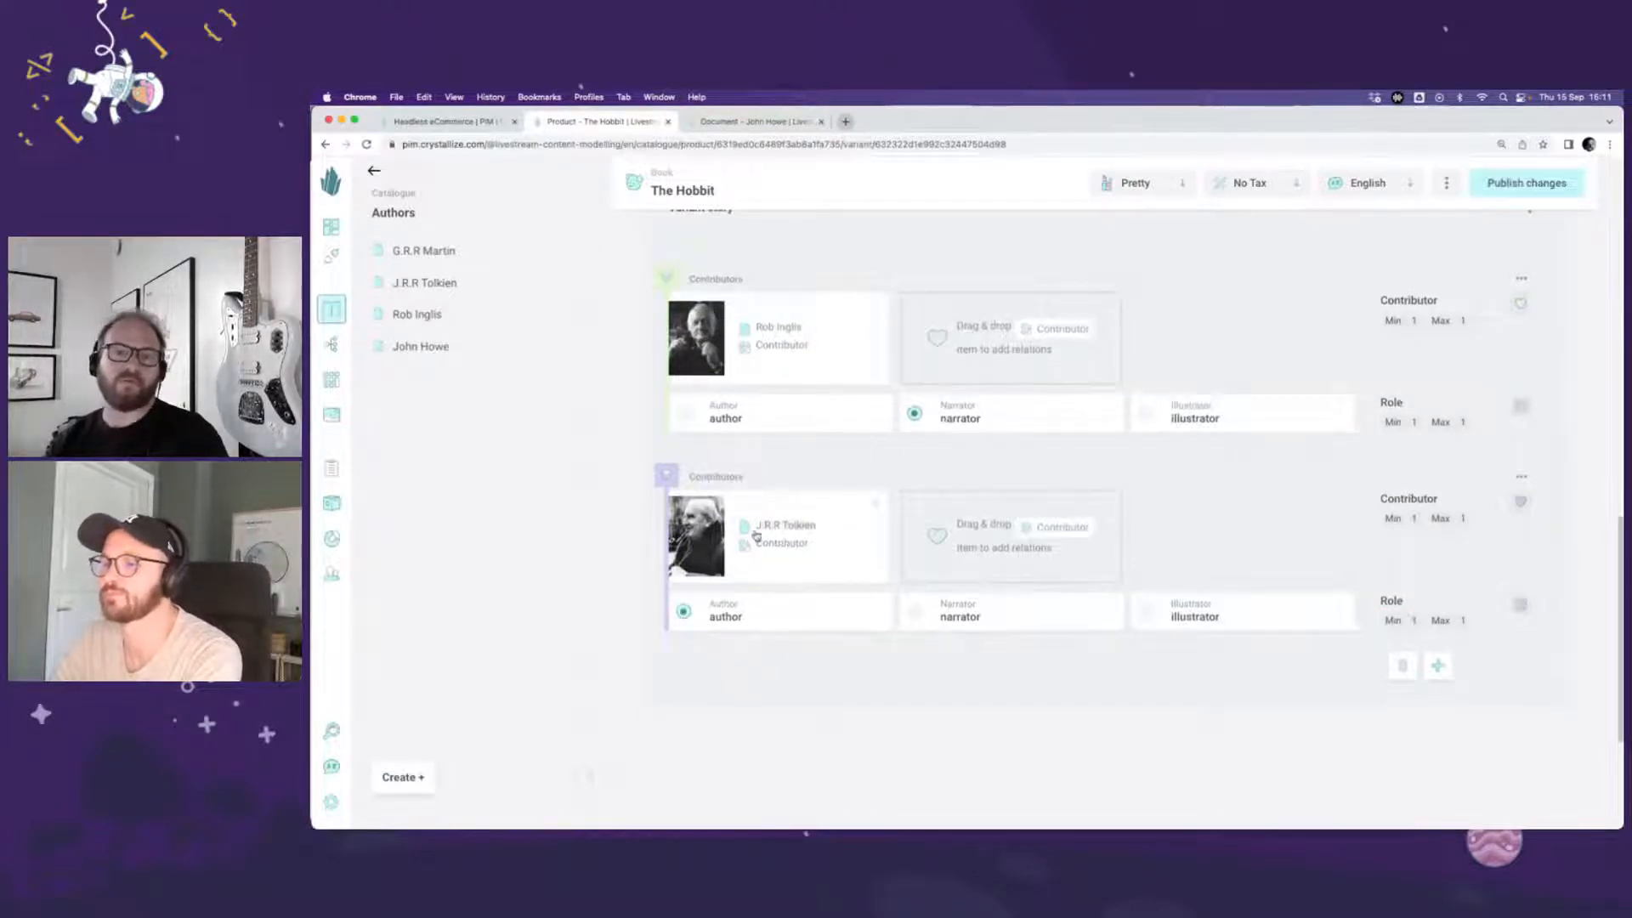
Step: Publish the Audiobook variant's changes and return to The Hobbit's product overview
scroll(803, 629, up, 1)
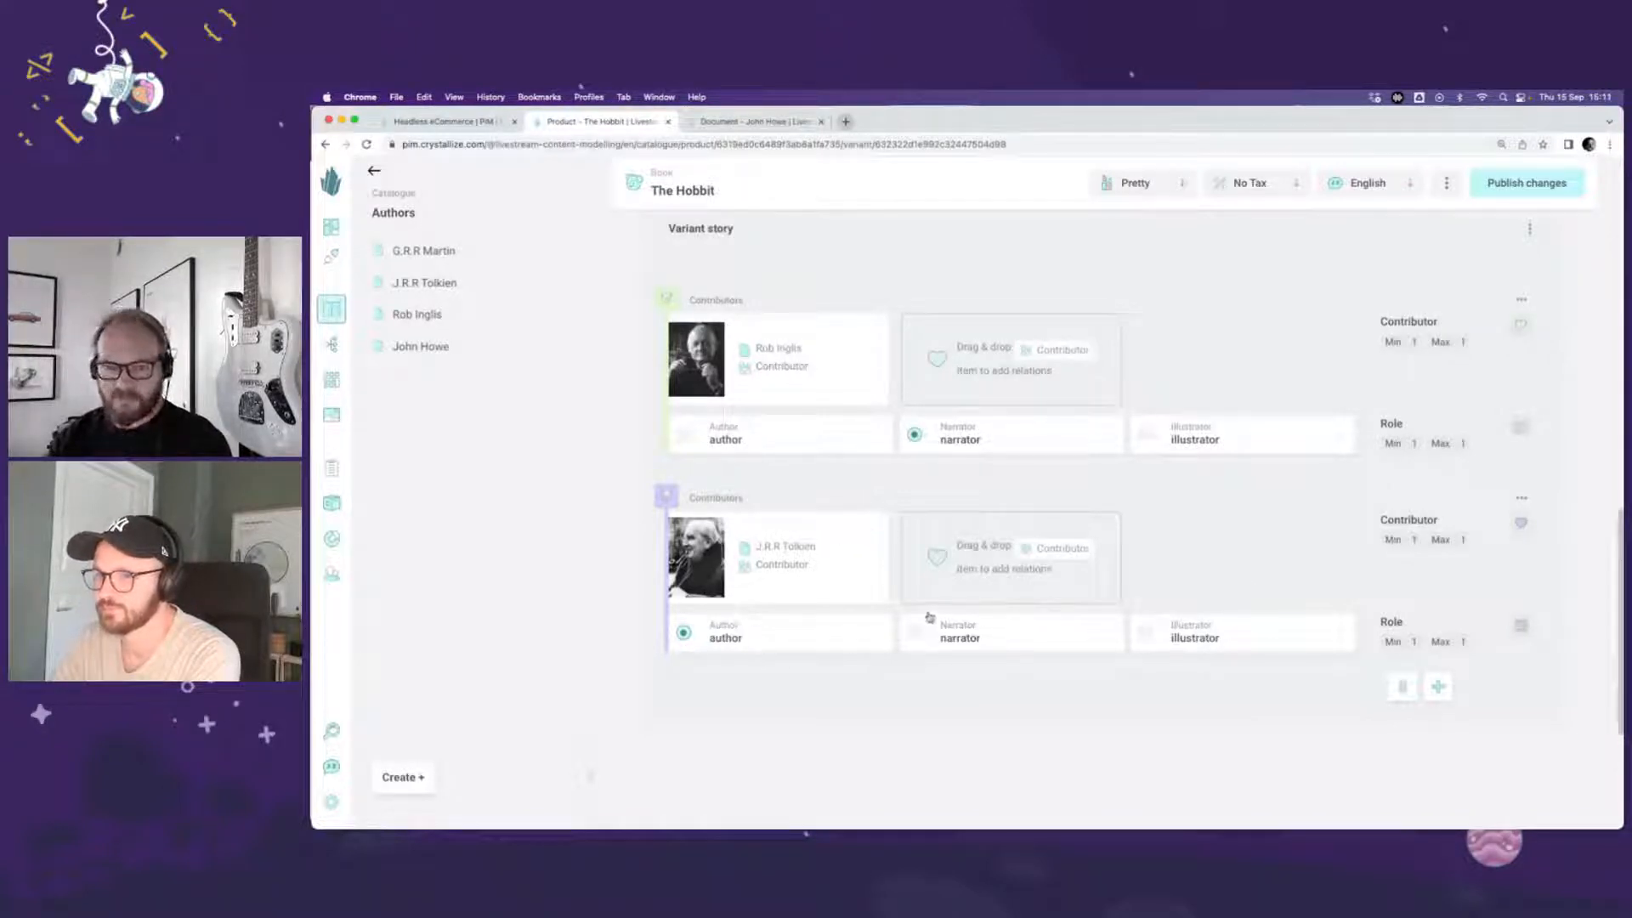
scroll(1338, 534, up, 1)
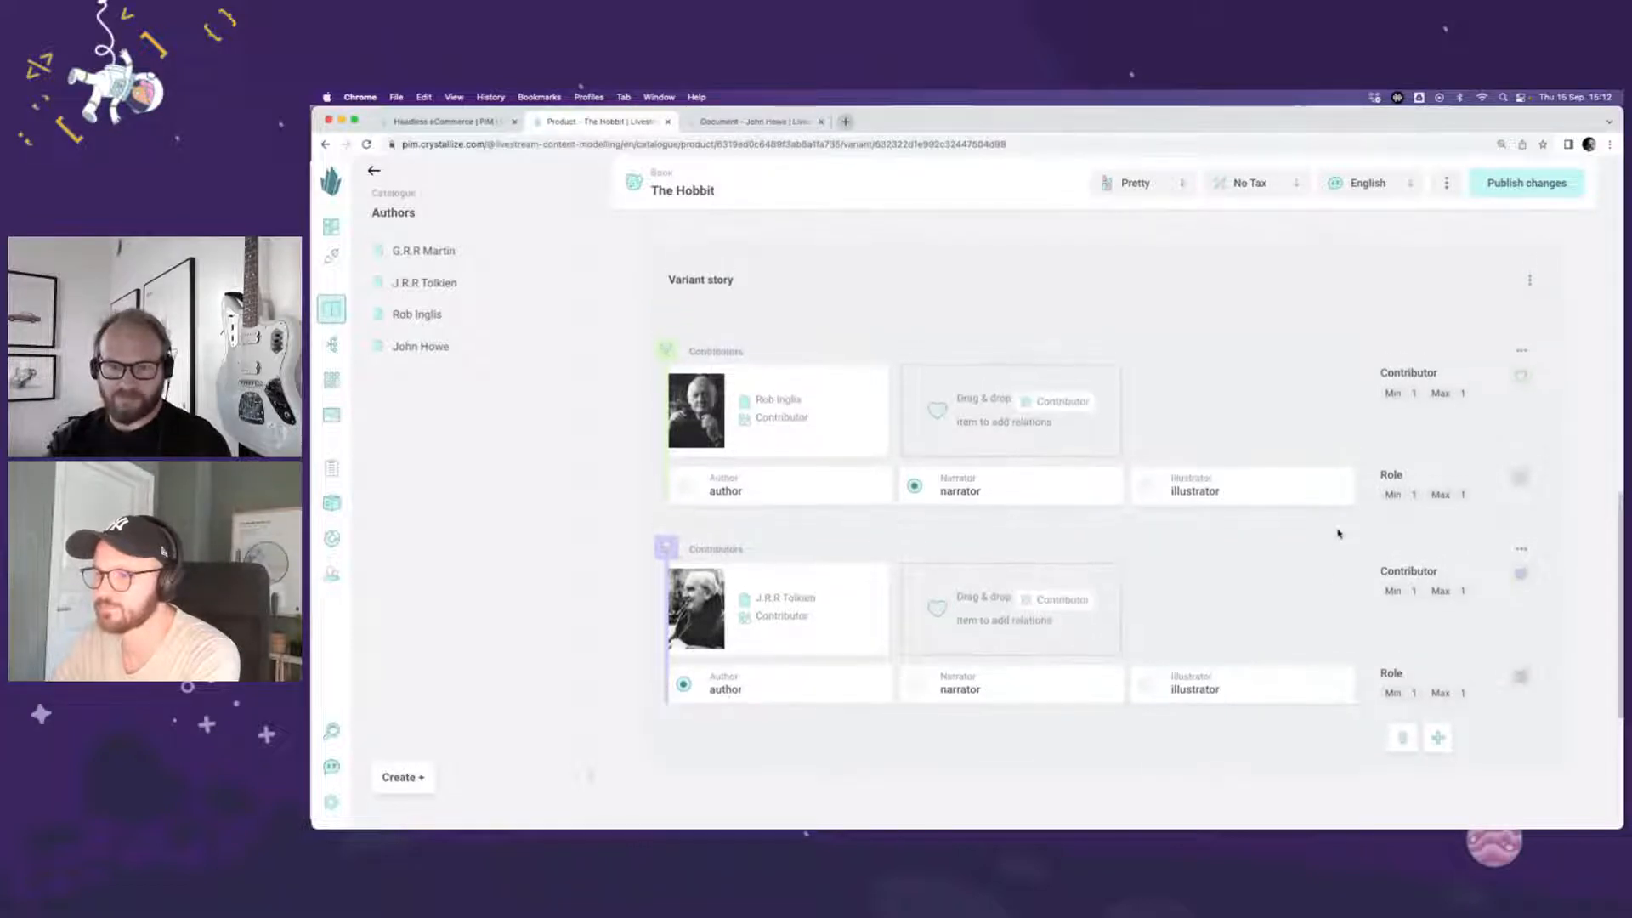
click(1516, 186)
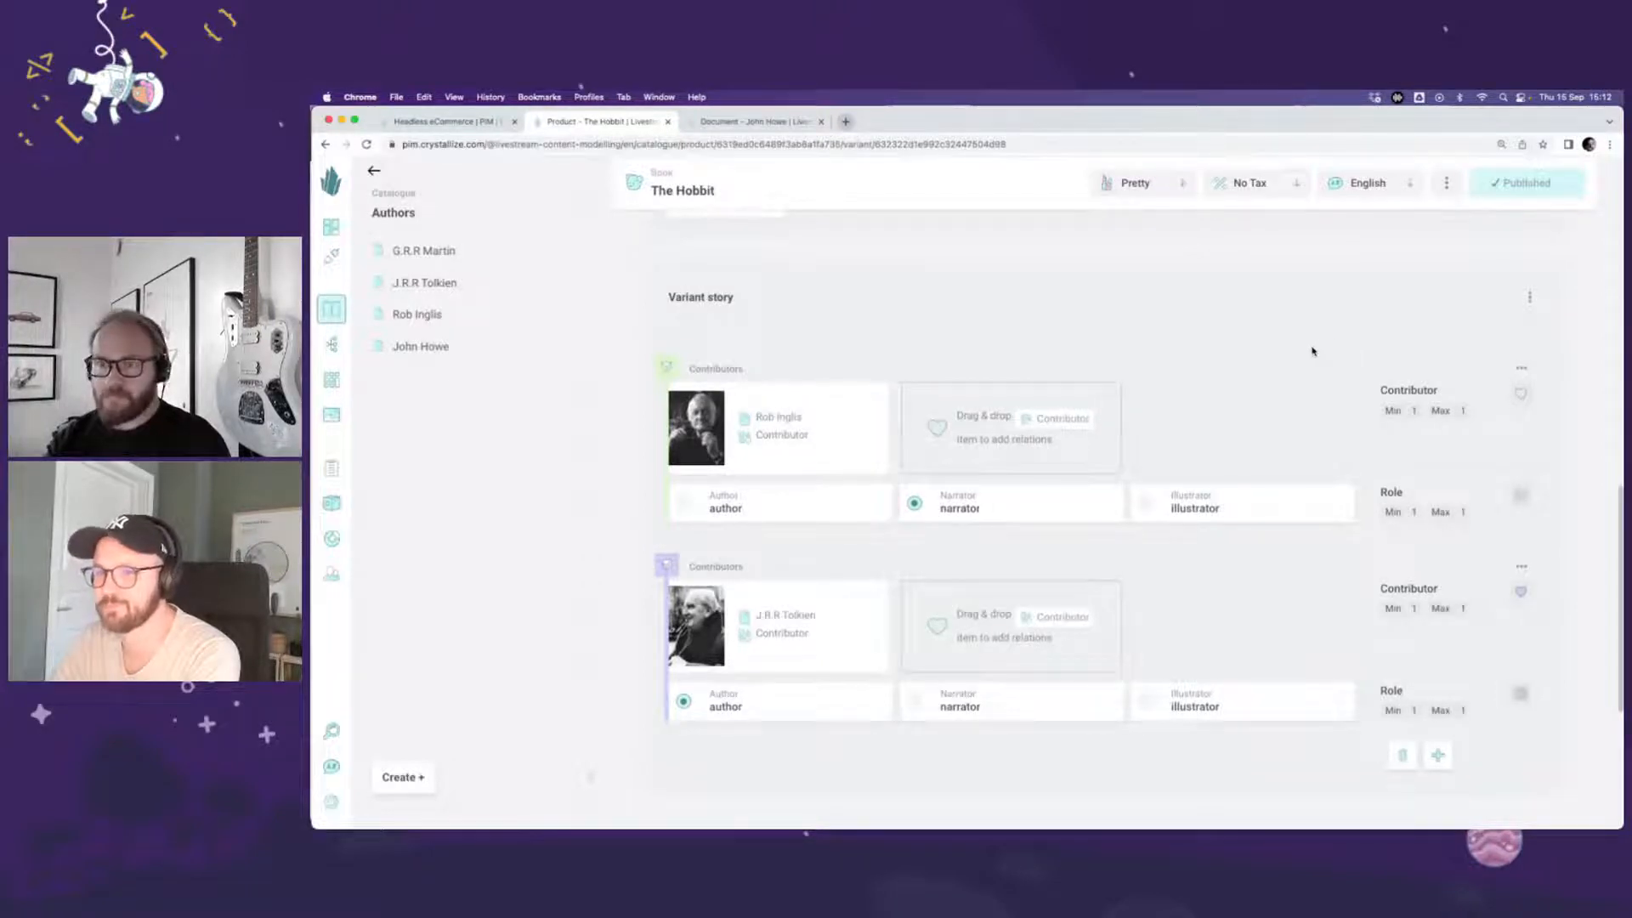
scroll(1312, 351, up, 10)
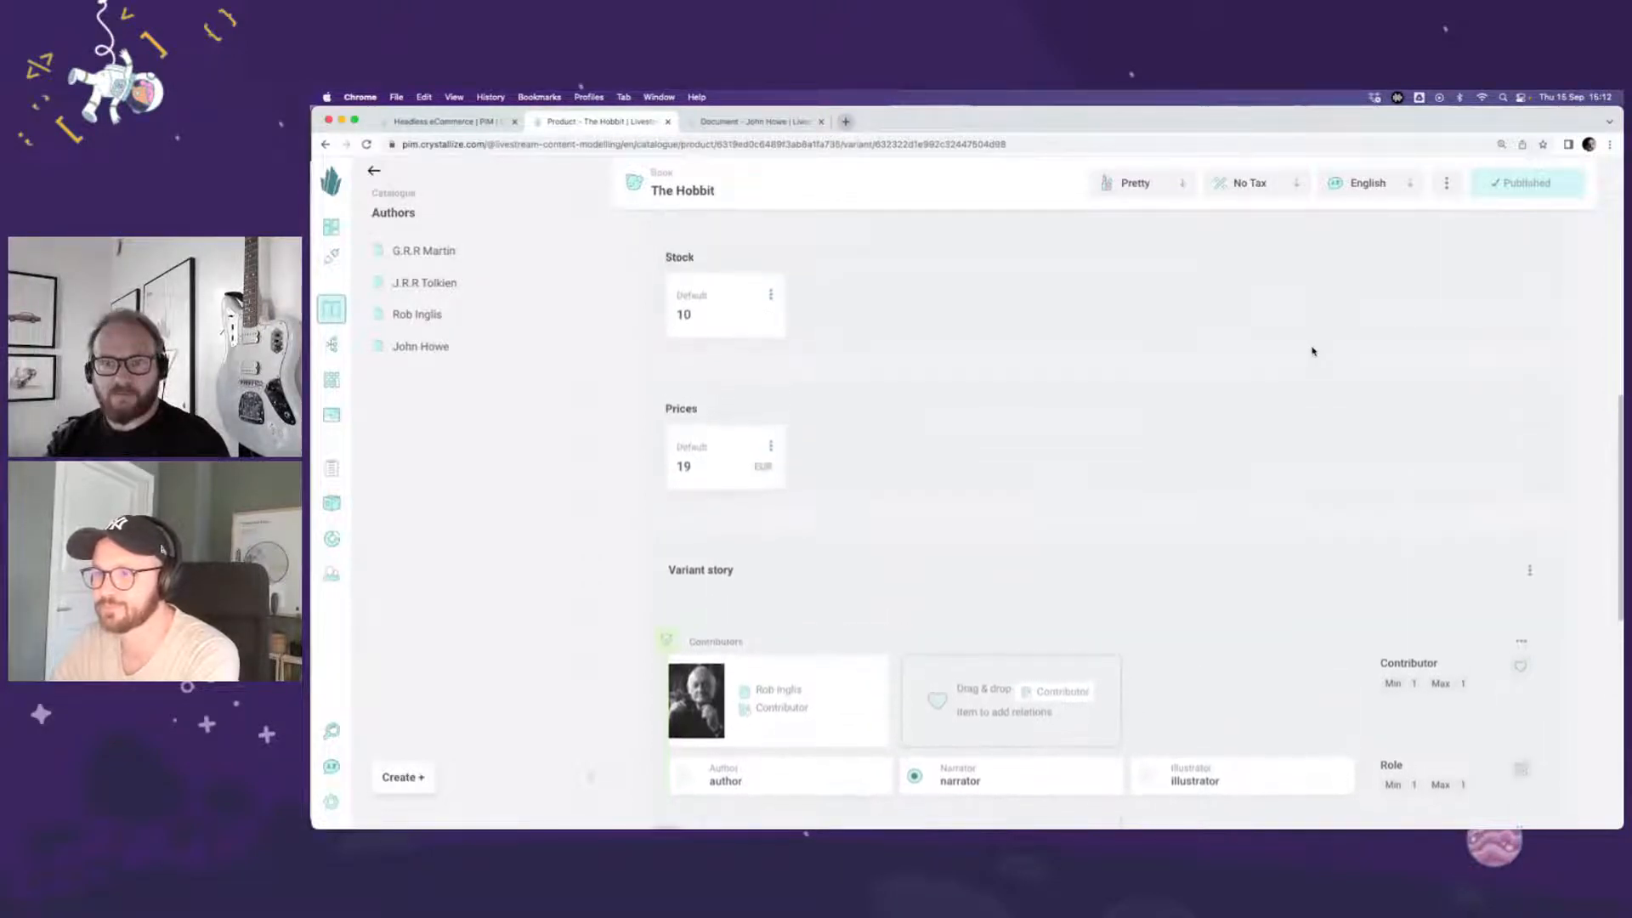
scroll(1312, 350, up, 4)
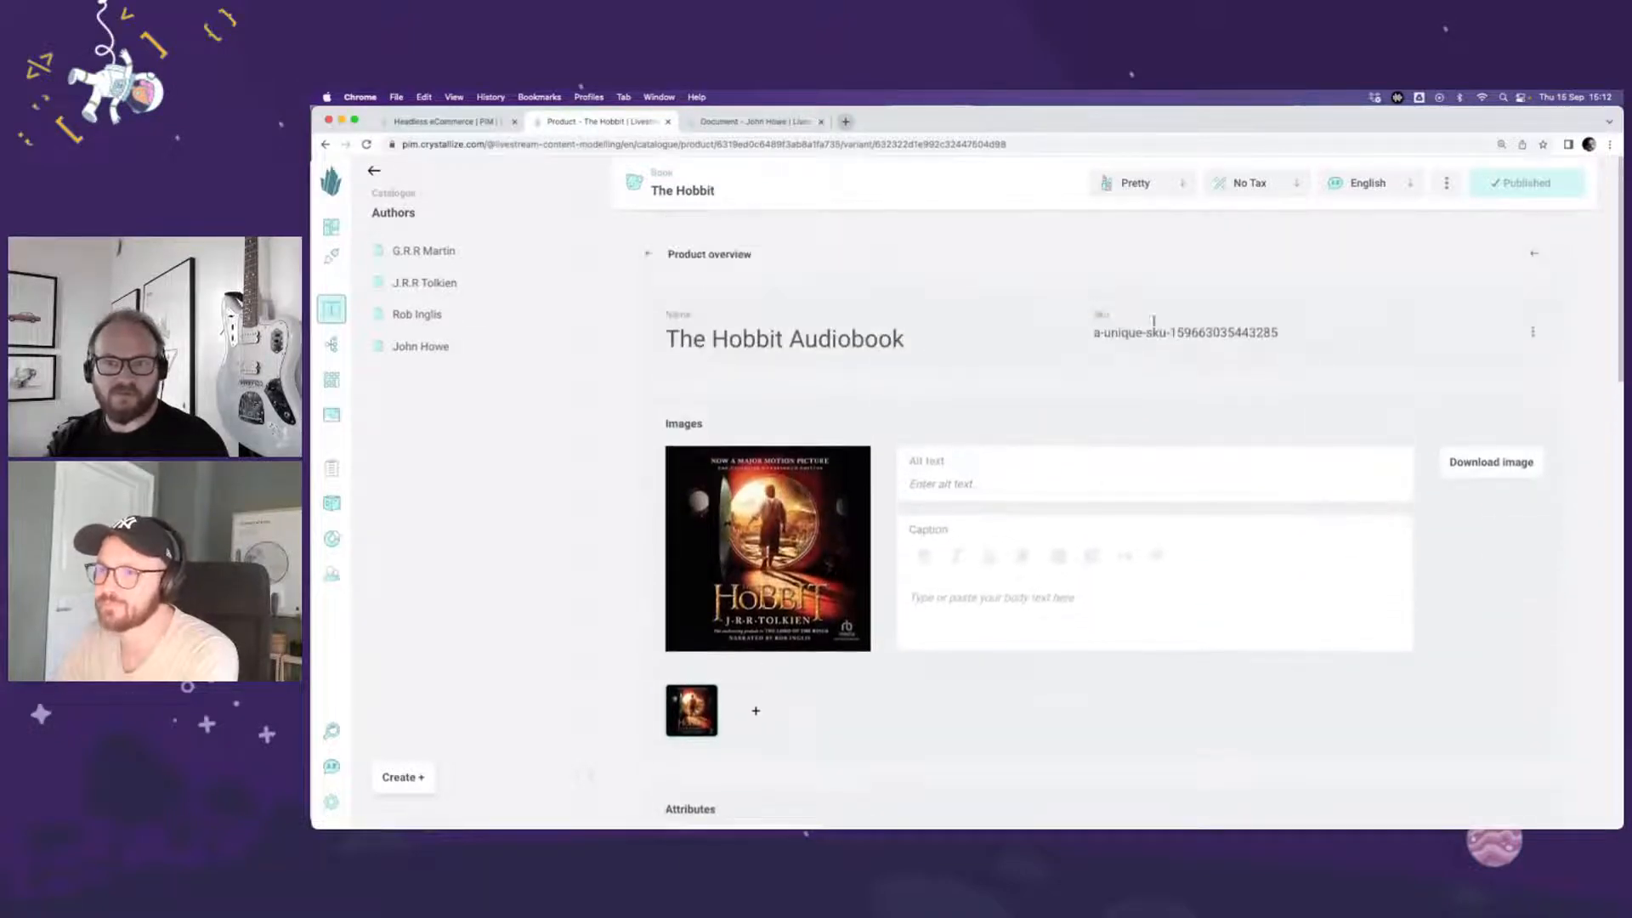
click(737, 255)
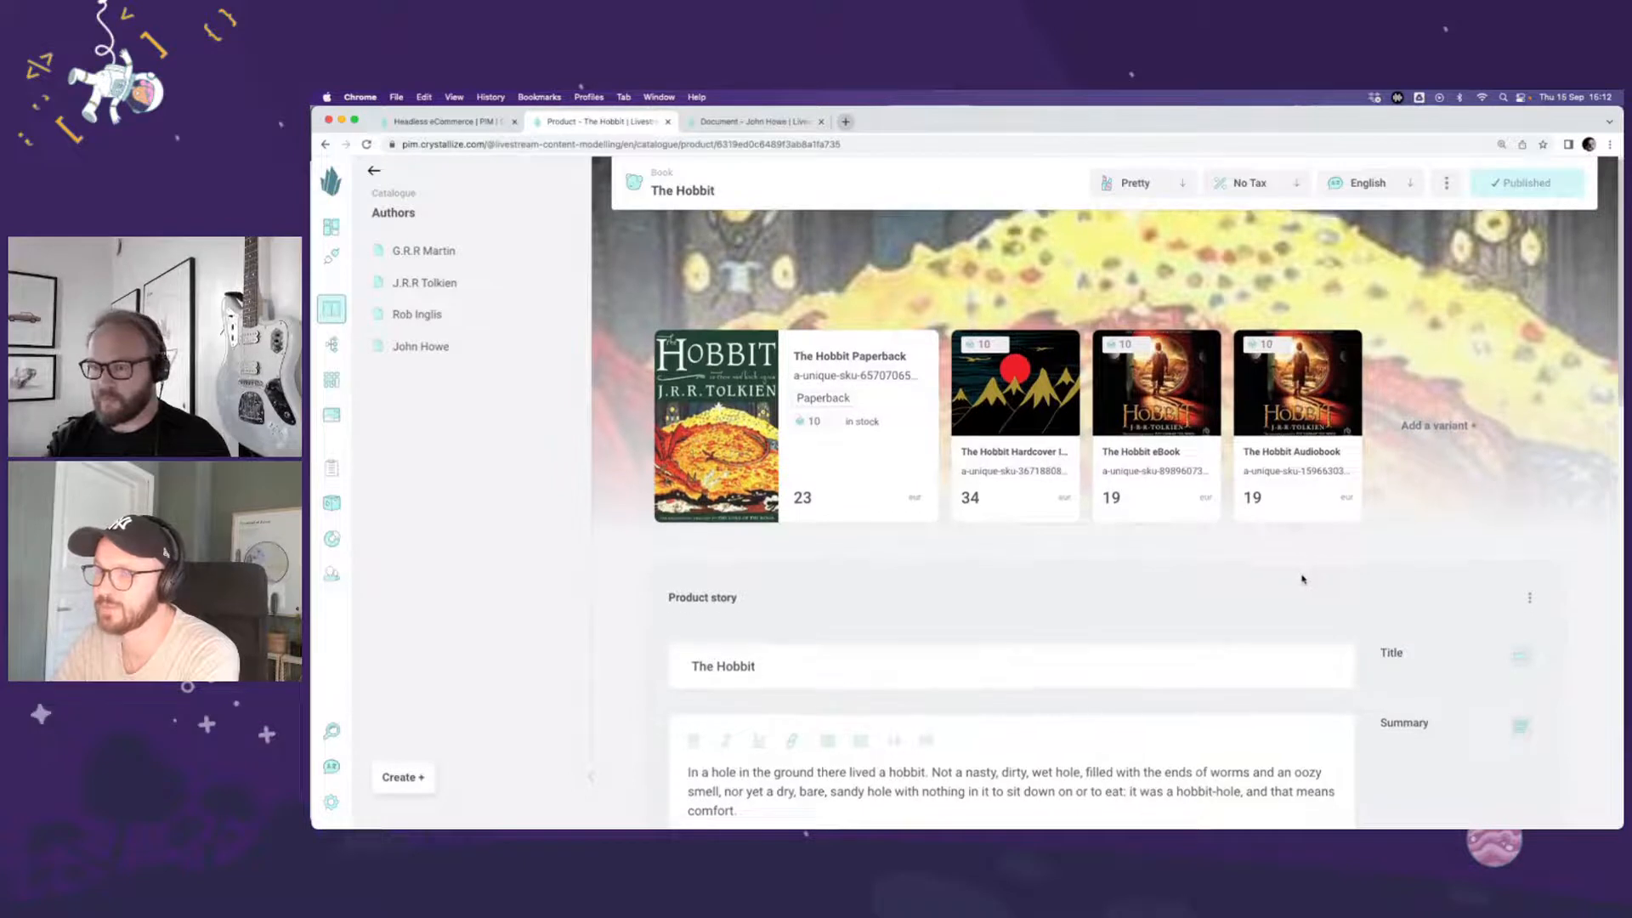
scroll(1301, 580, down, 1)
scroll(1301, 579, up, 1)
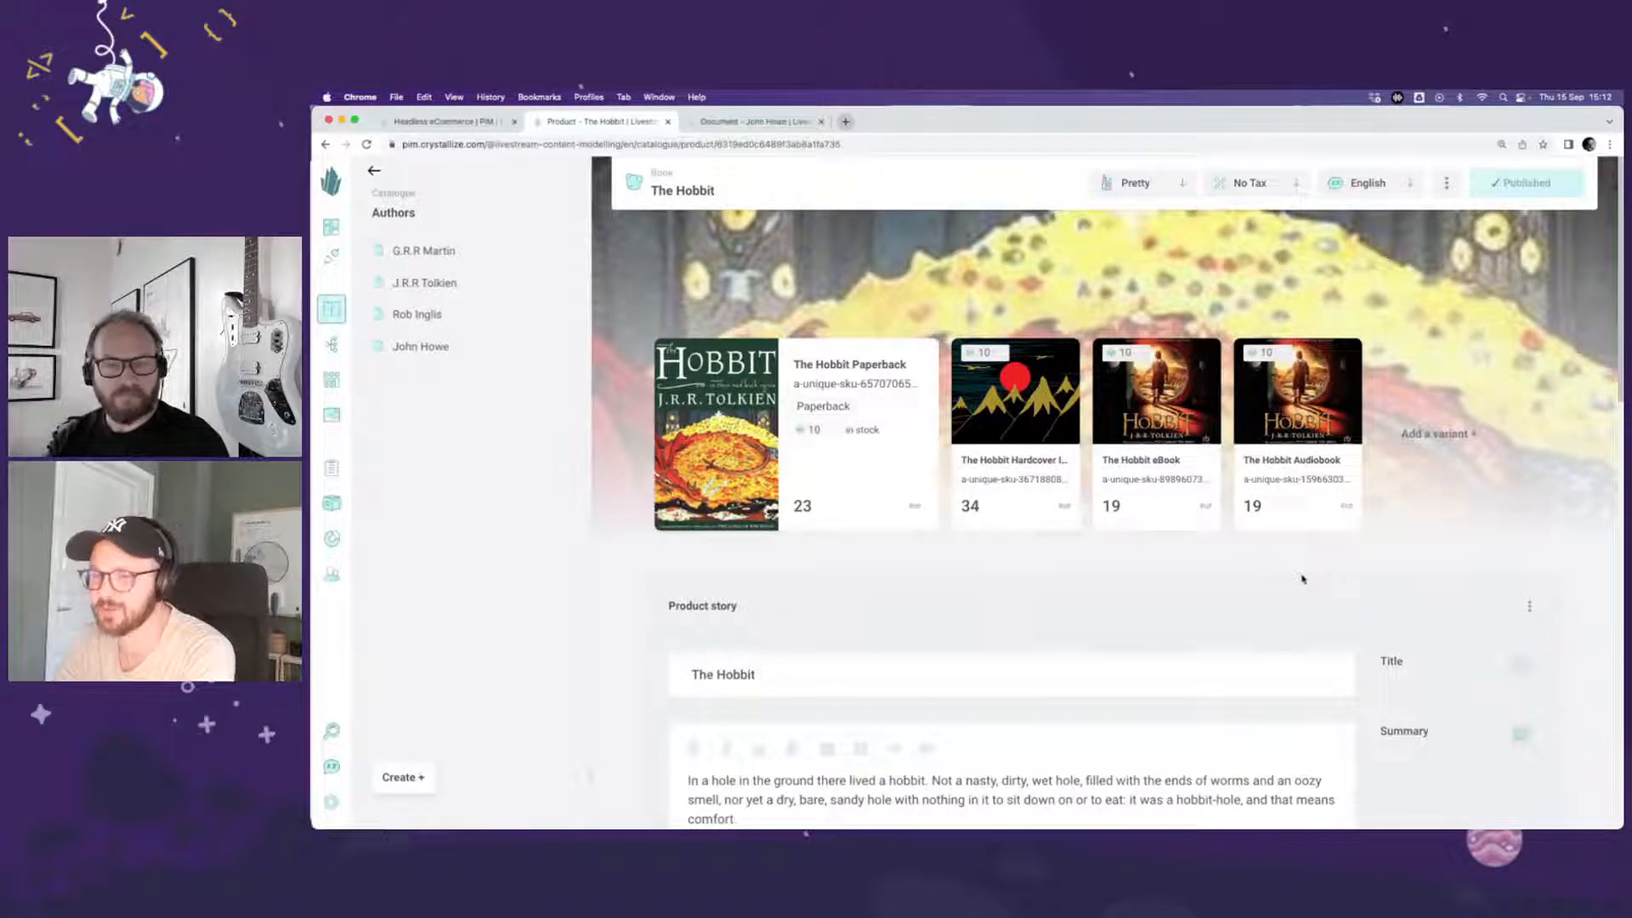
scroll(1052, 618, down, 1)
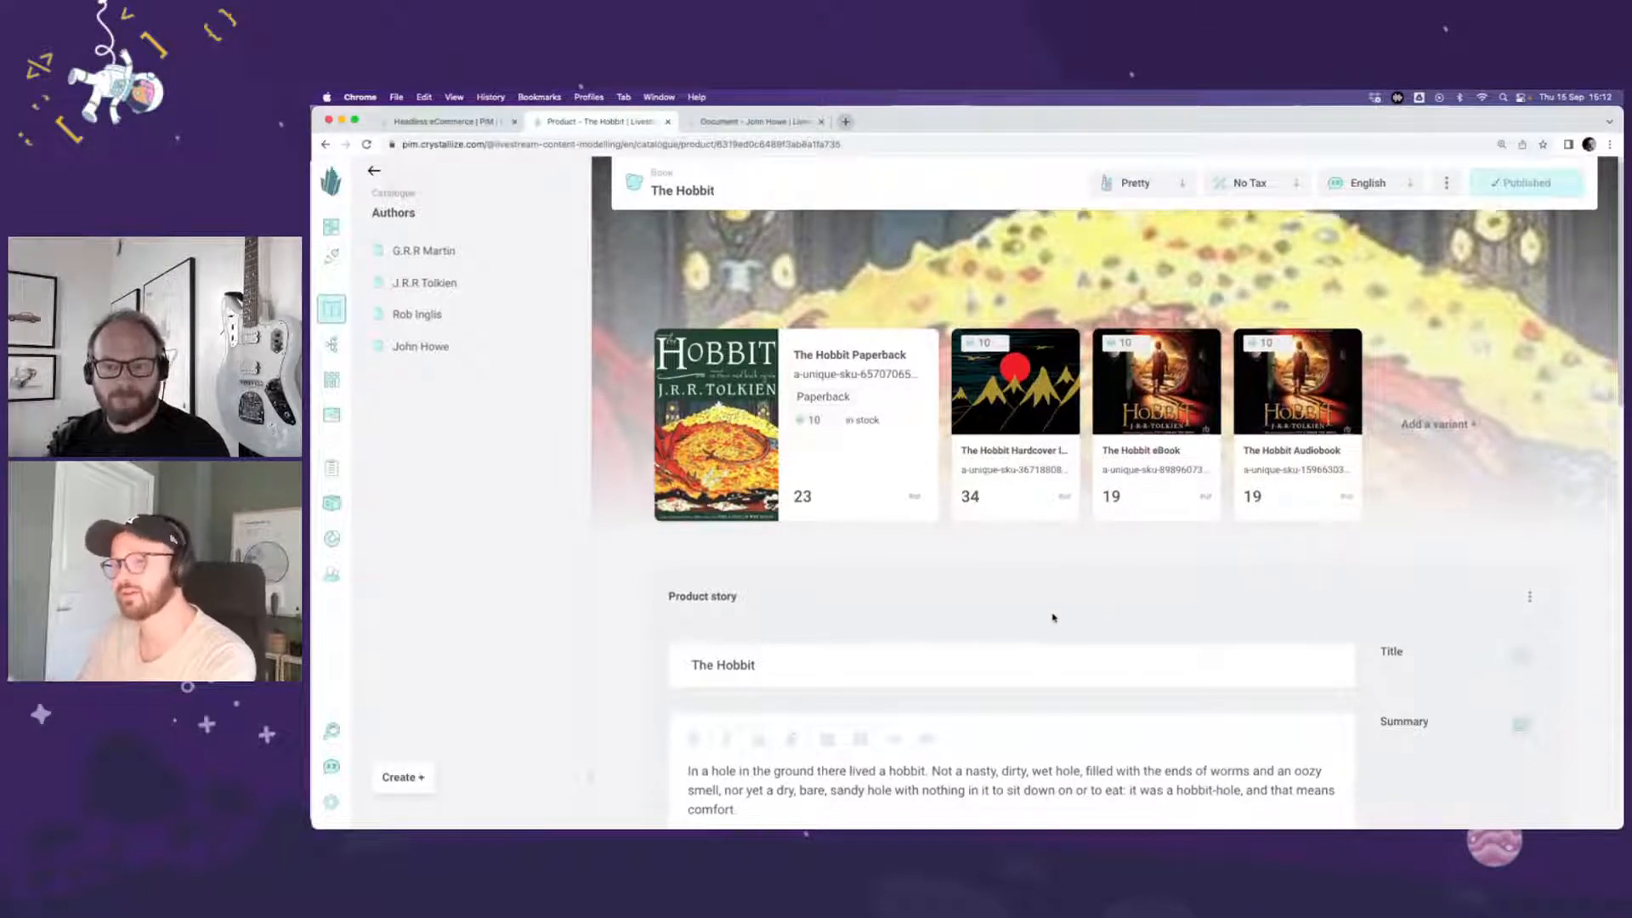
scroll(1053, 618, down, 5)
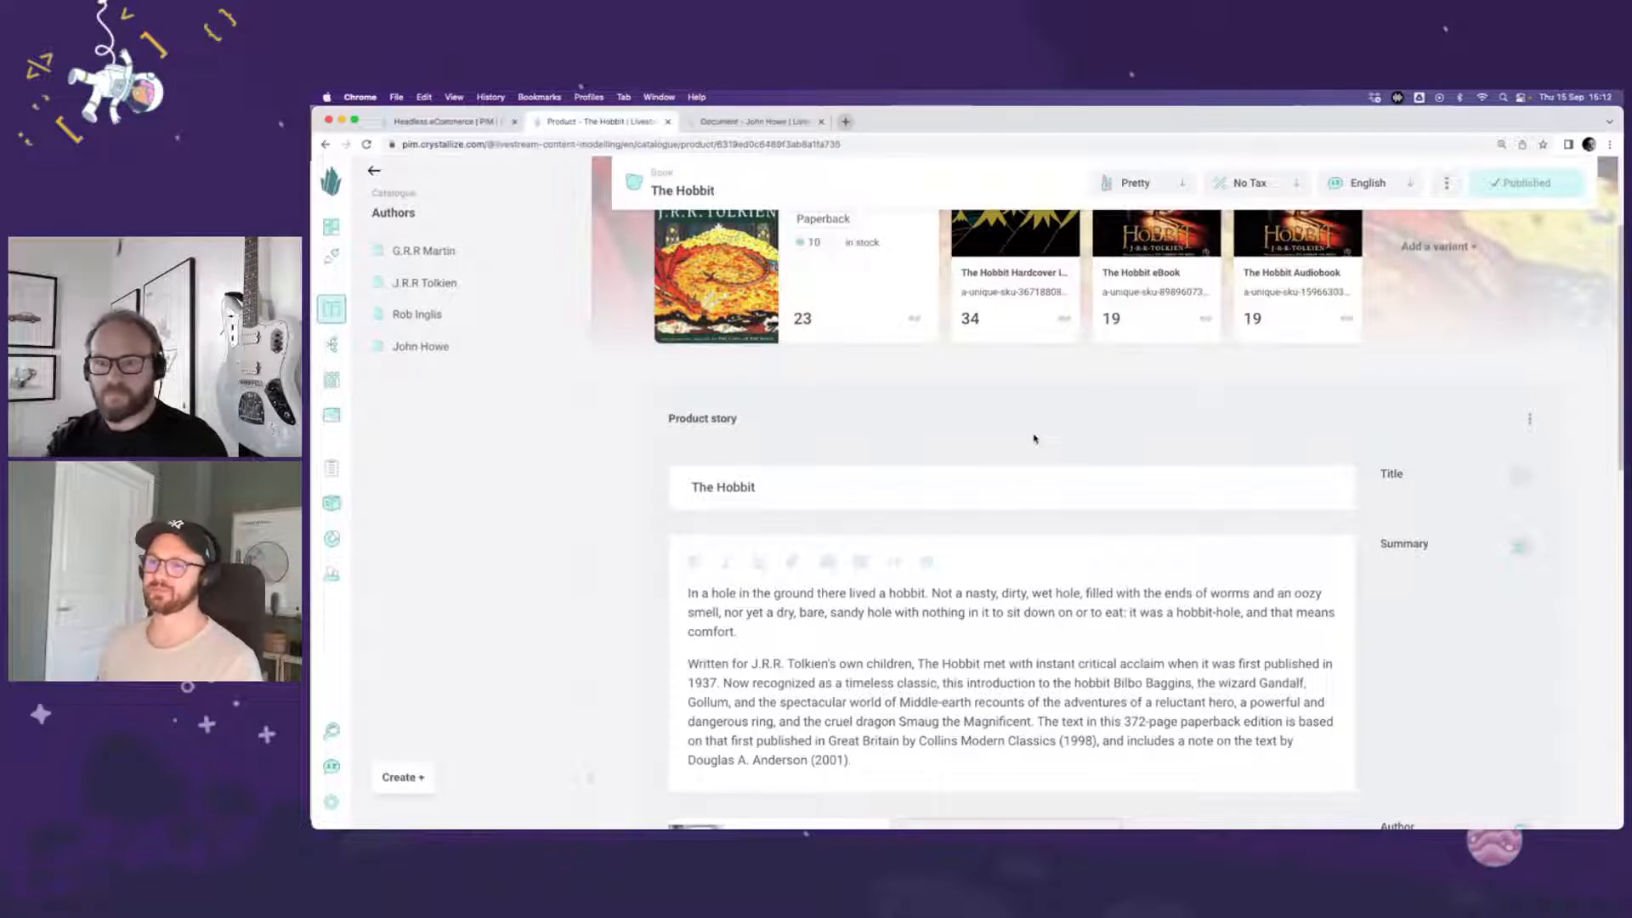
scroll(1030, 443, up, 1)
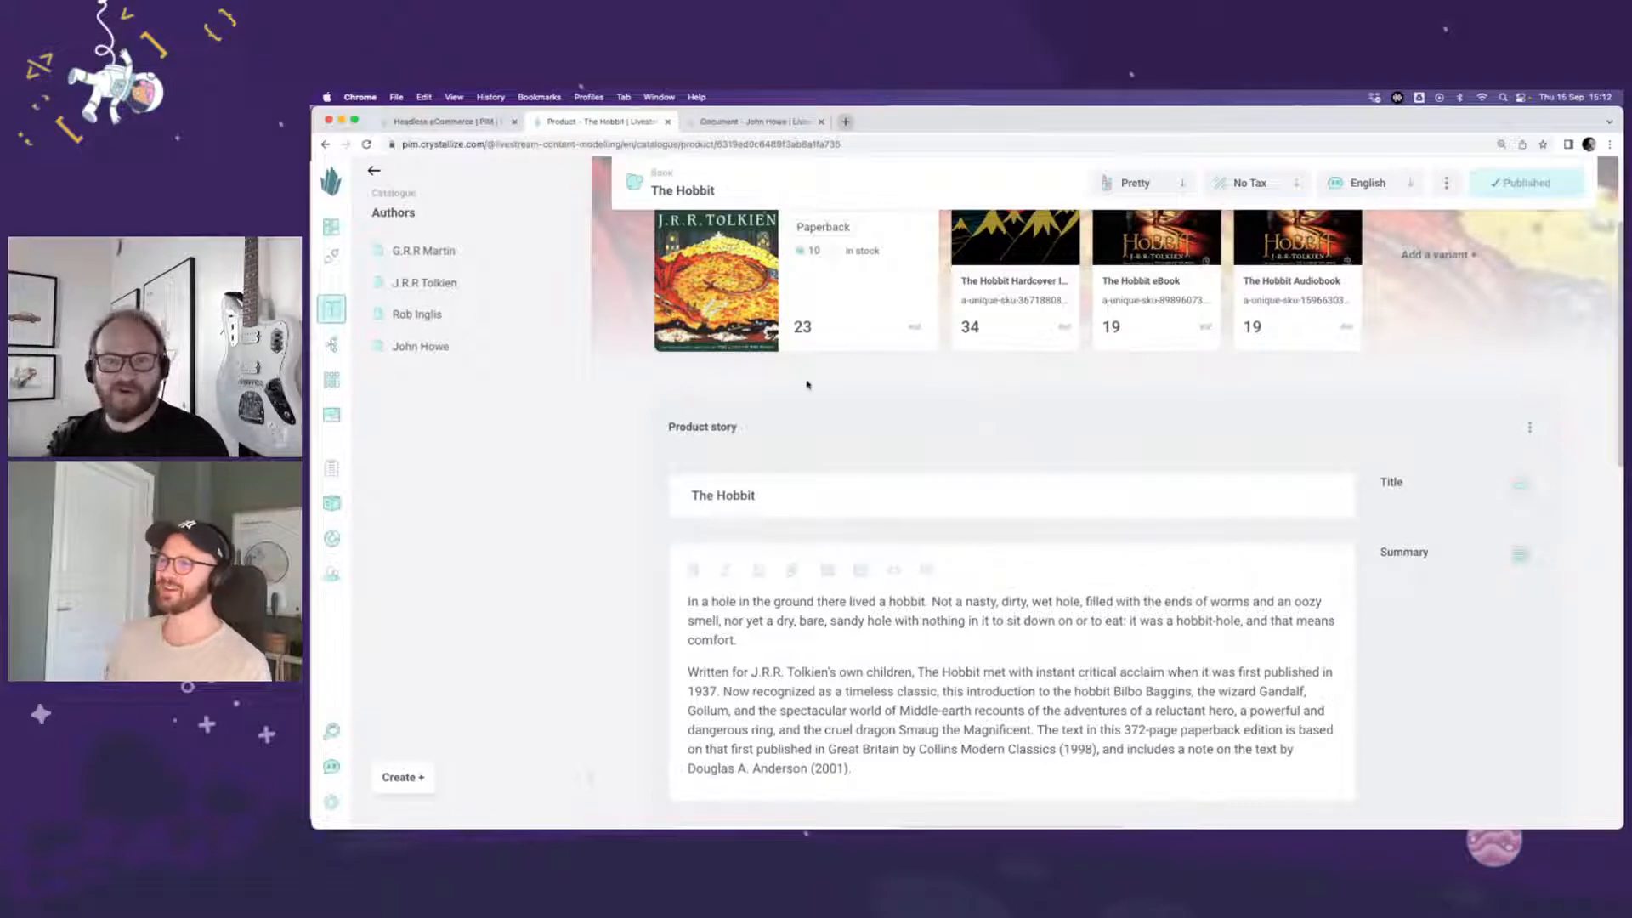
Step: Open the Book shape's variant story definition and collapse the Contributors chunk
click(663, 179)
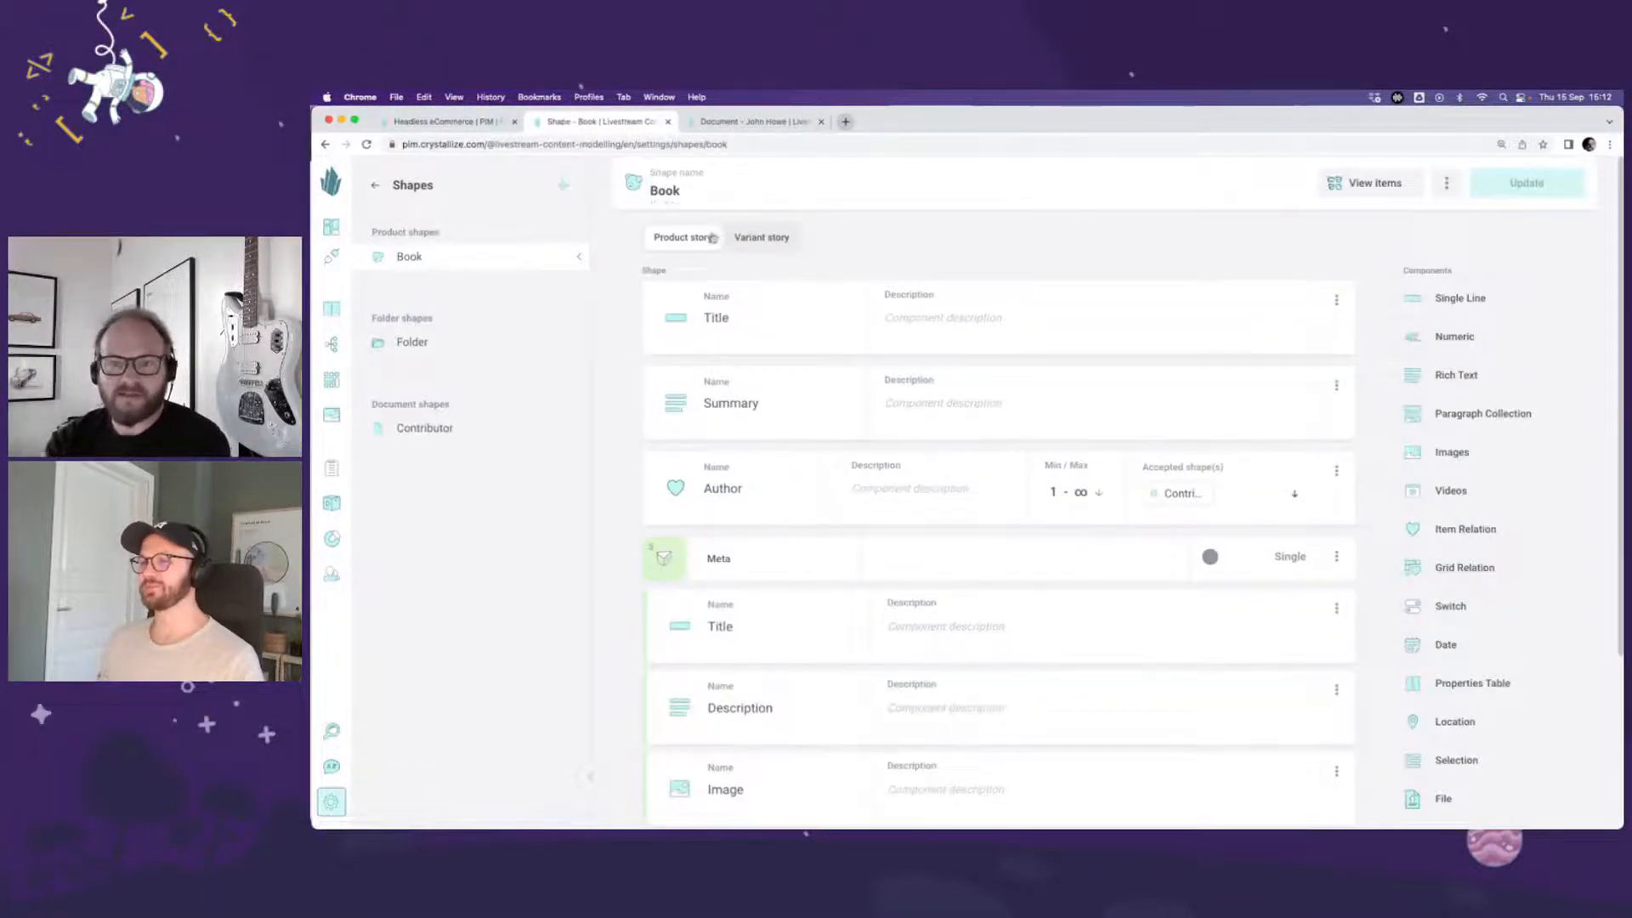
click(766, 239)
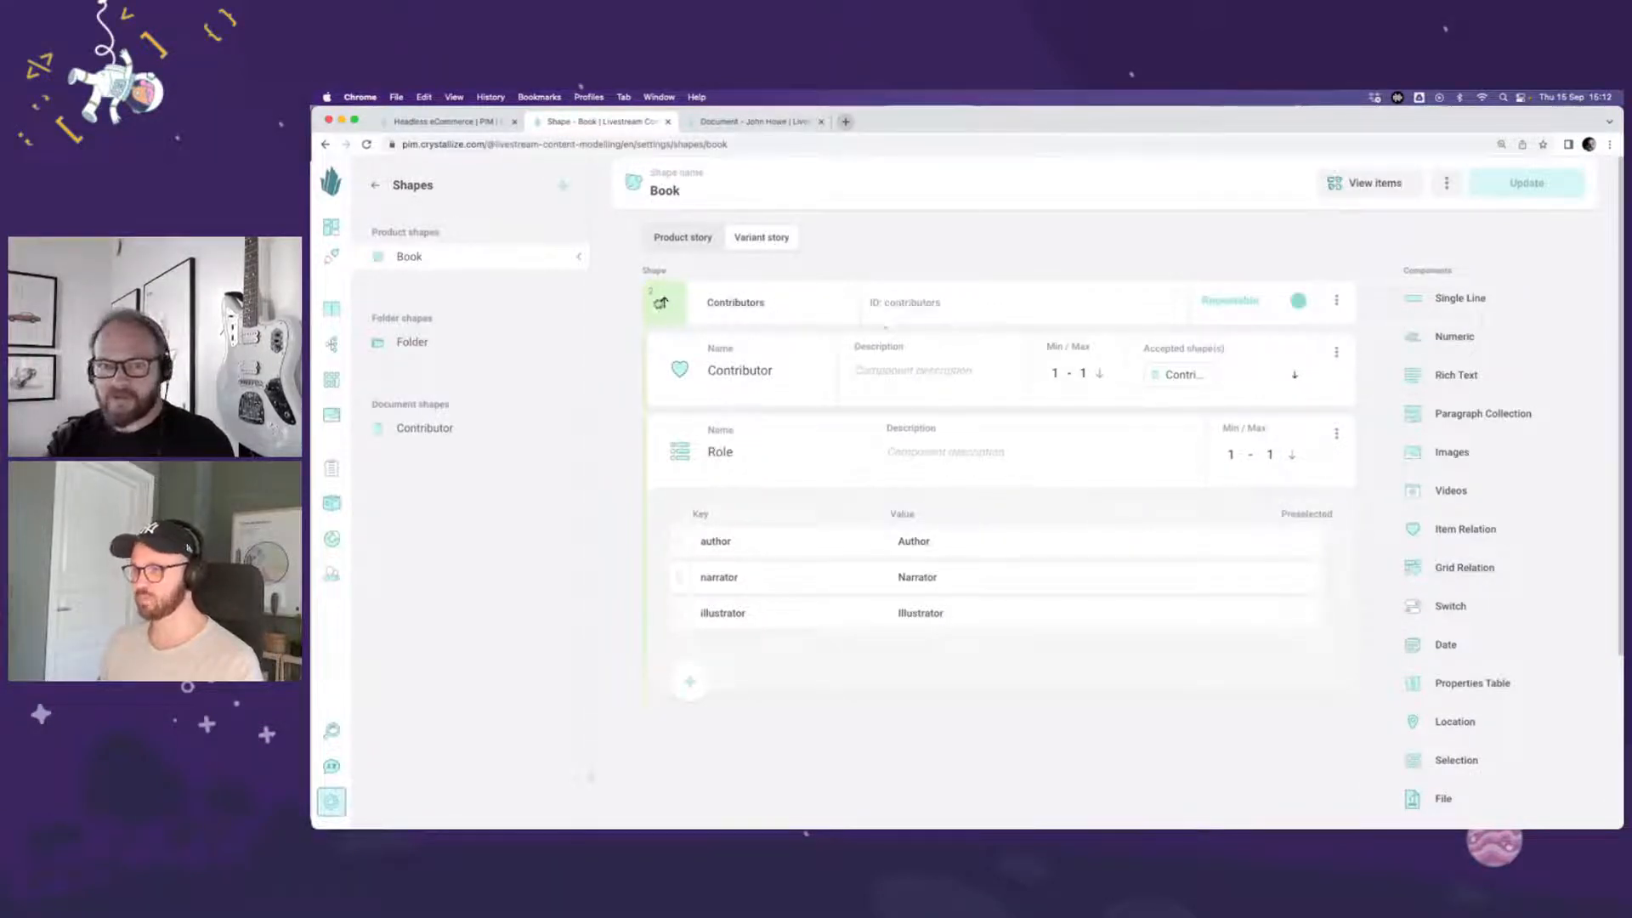
click(665, 302)
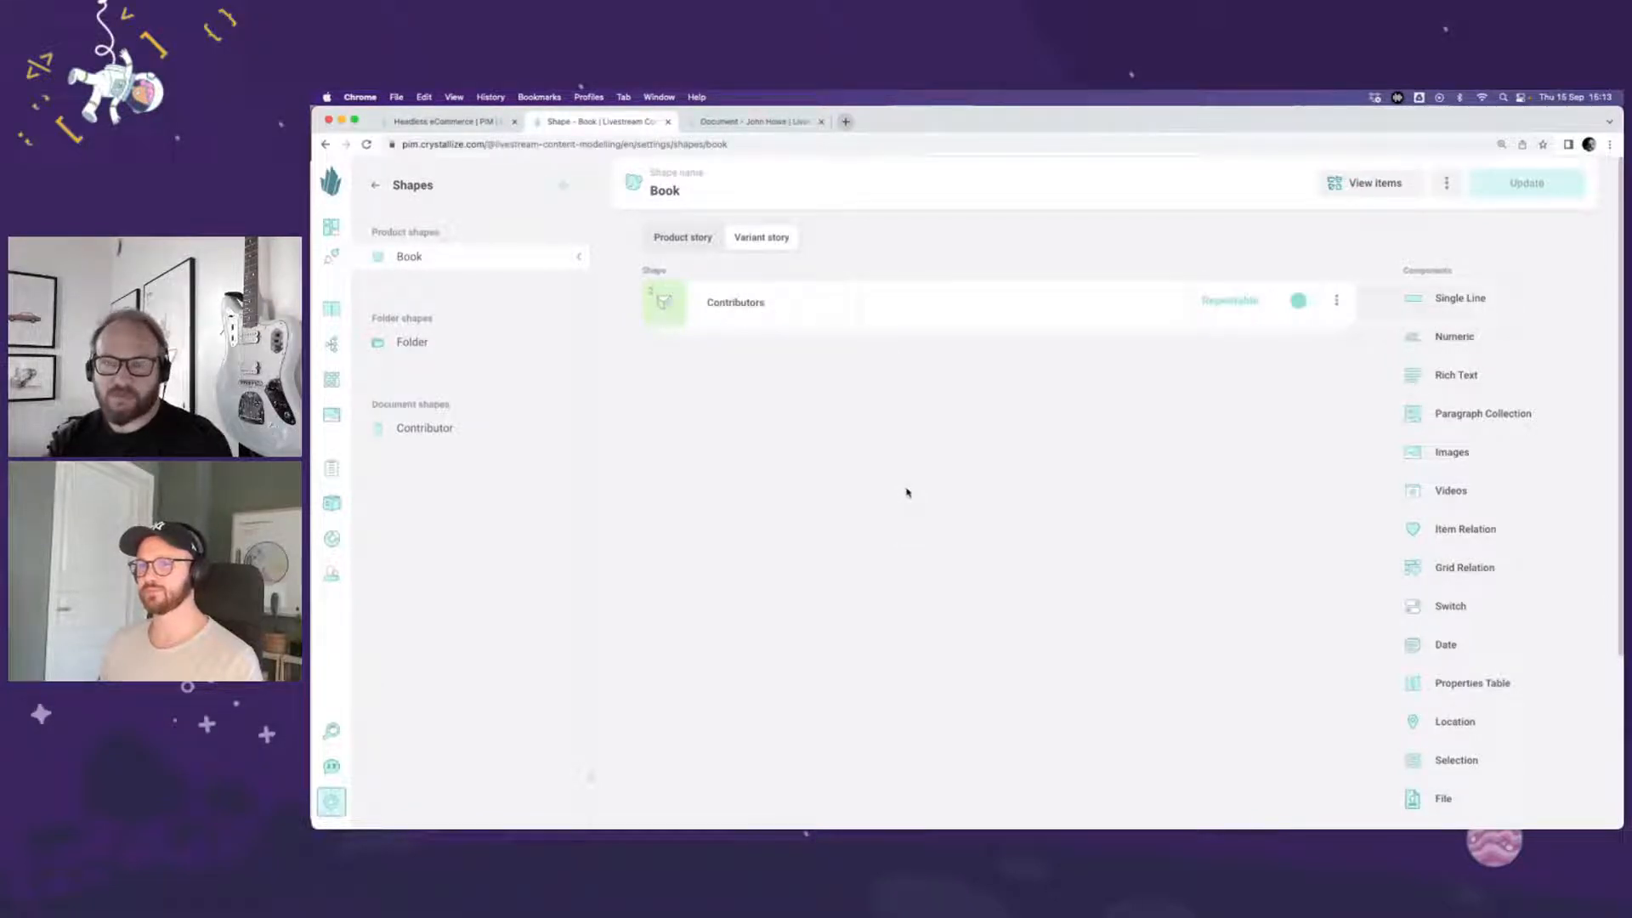
Step: Add two Single Line components named ISBN-10 and ISBN-13 to the variant story and update the Book shape
click(1460, 298)
text(I)
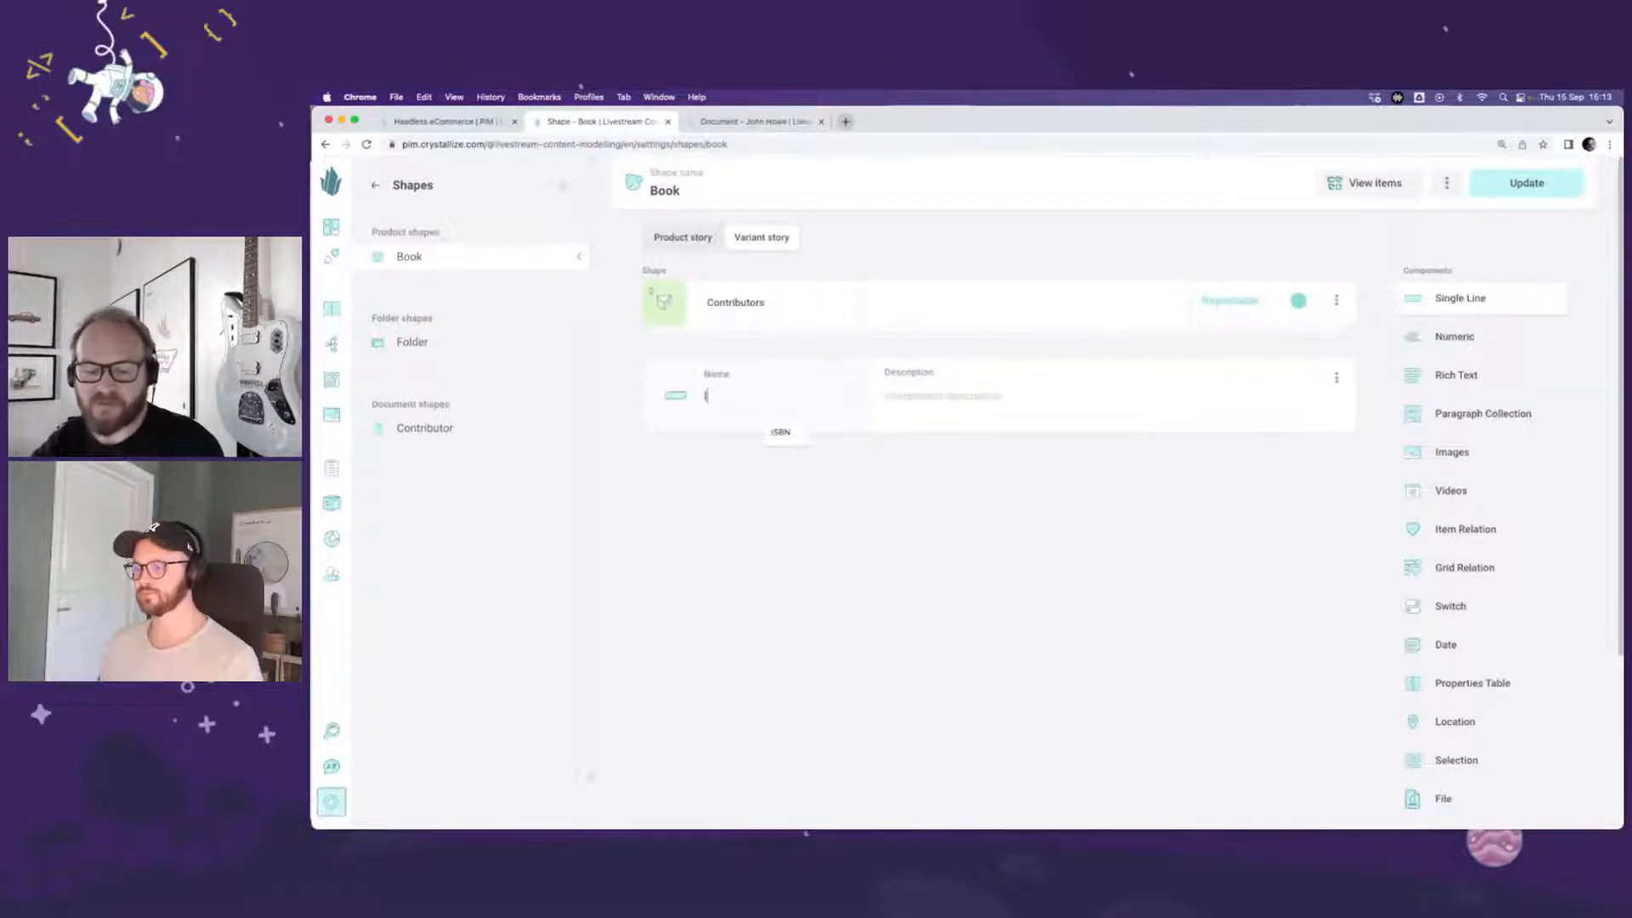
text(SBN-10)
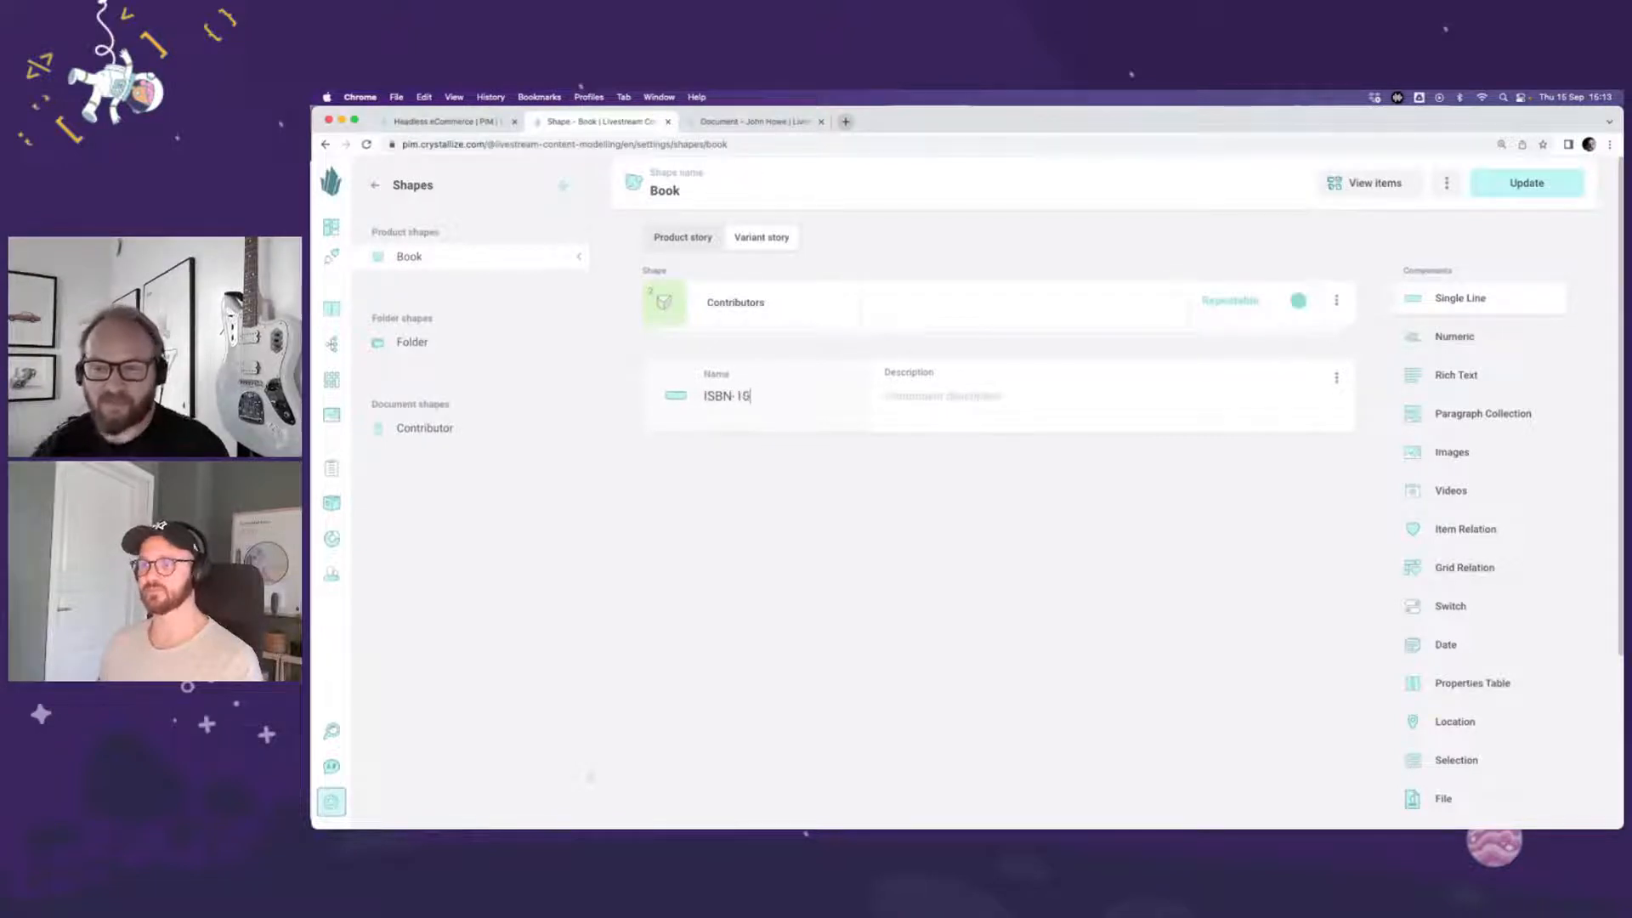
click(1429, 300)
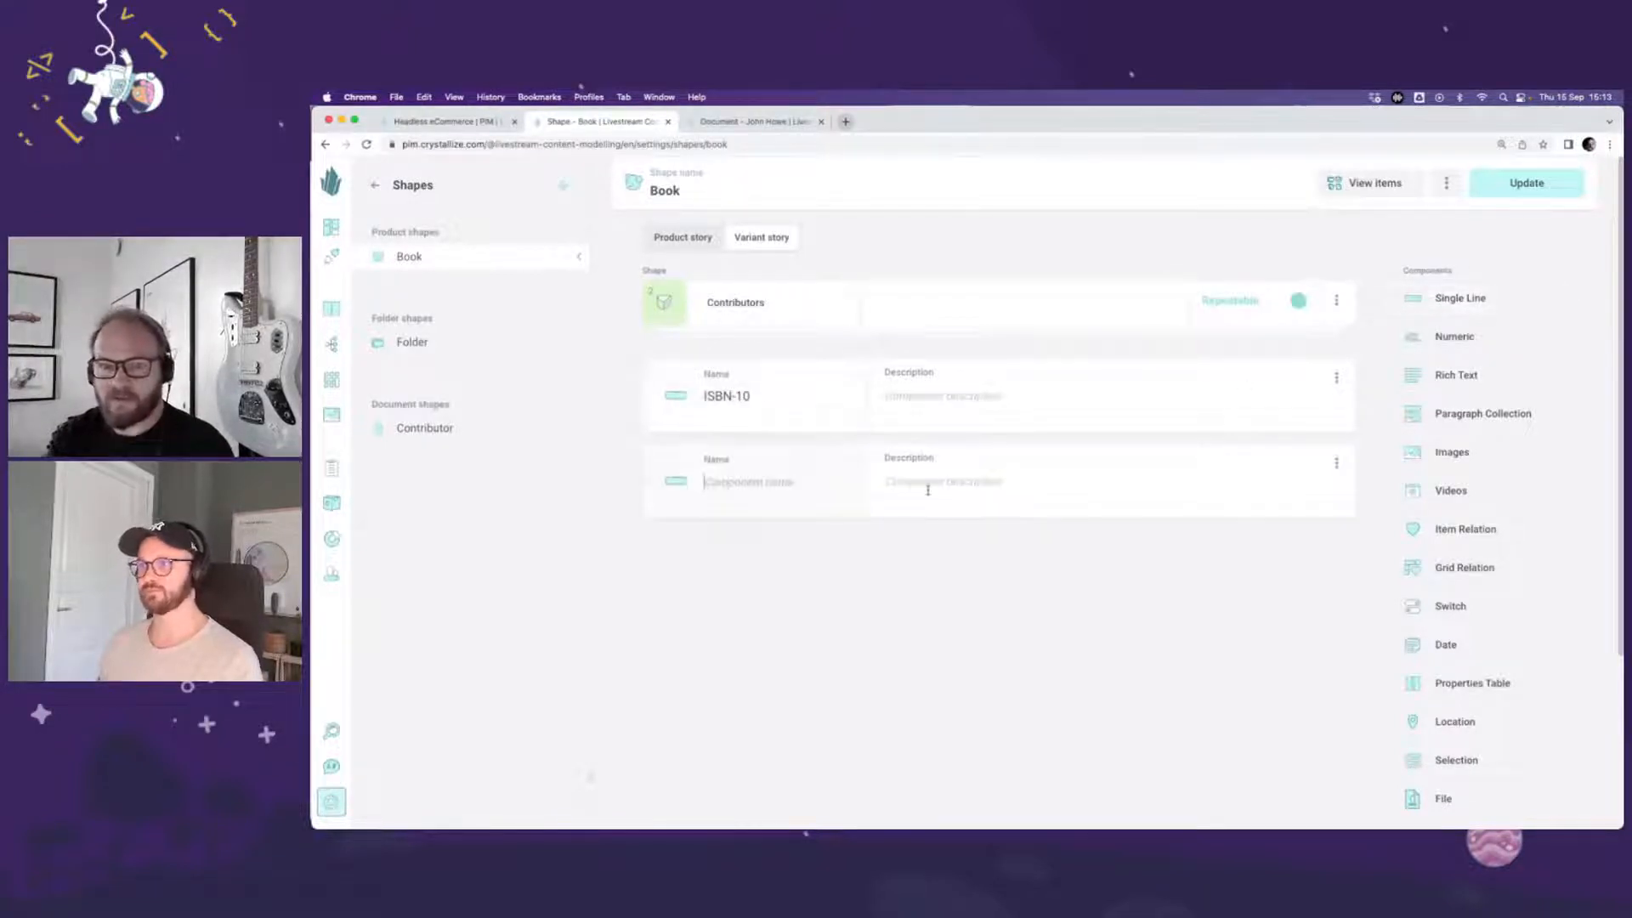
text(ISBN-13)
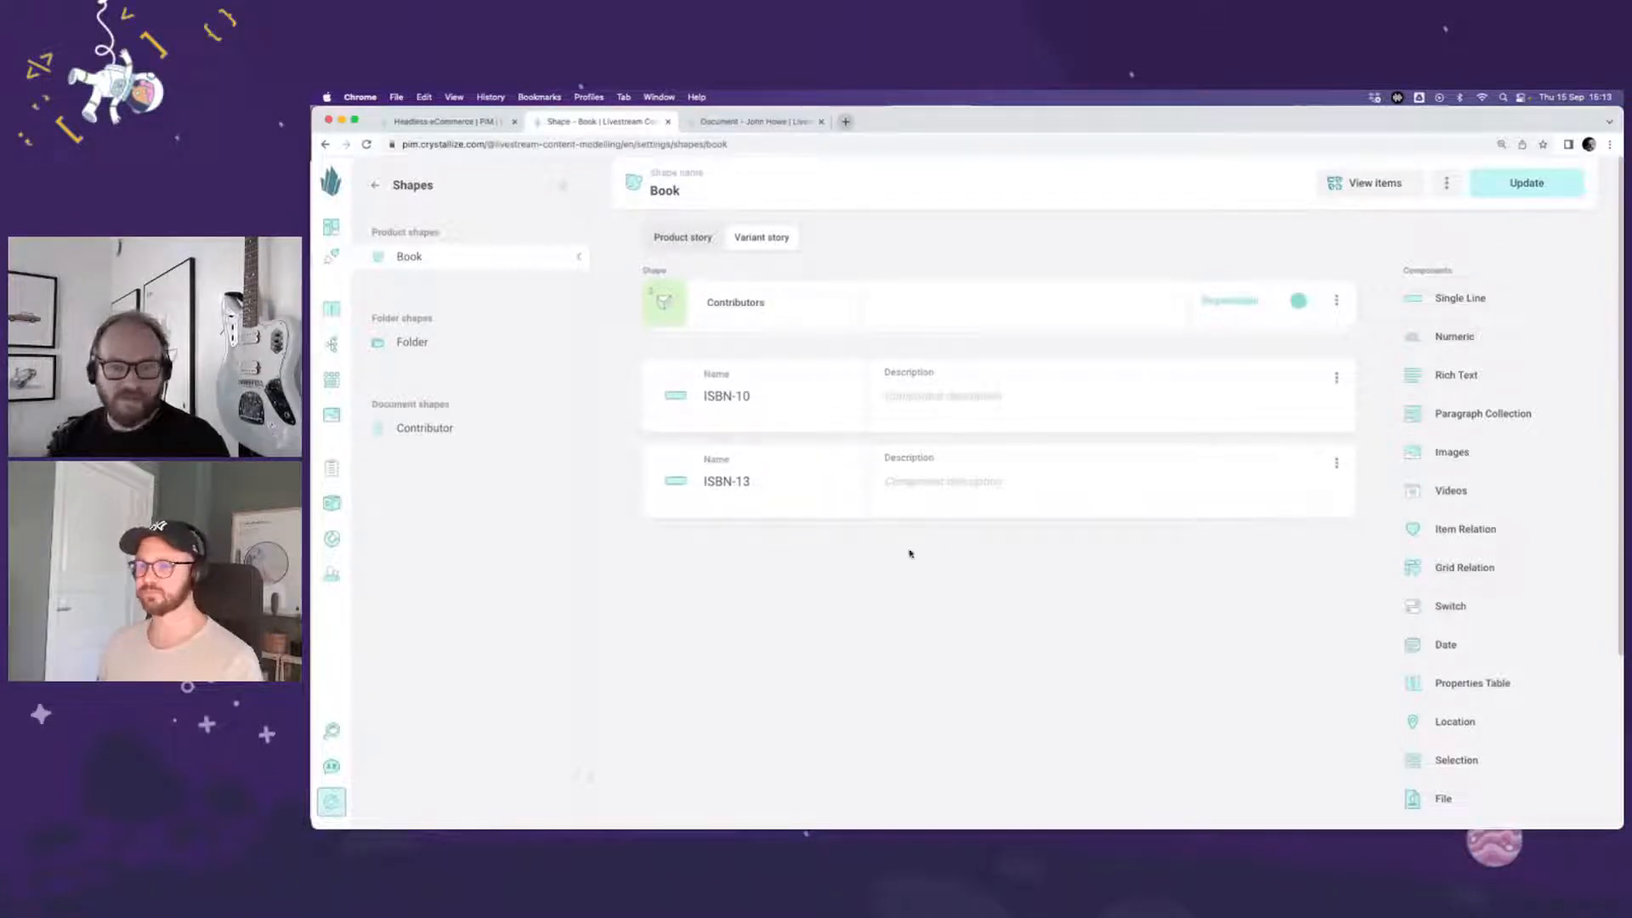
click(1507, 193)
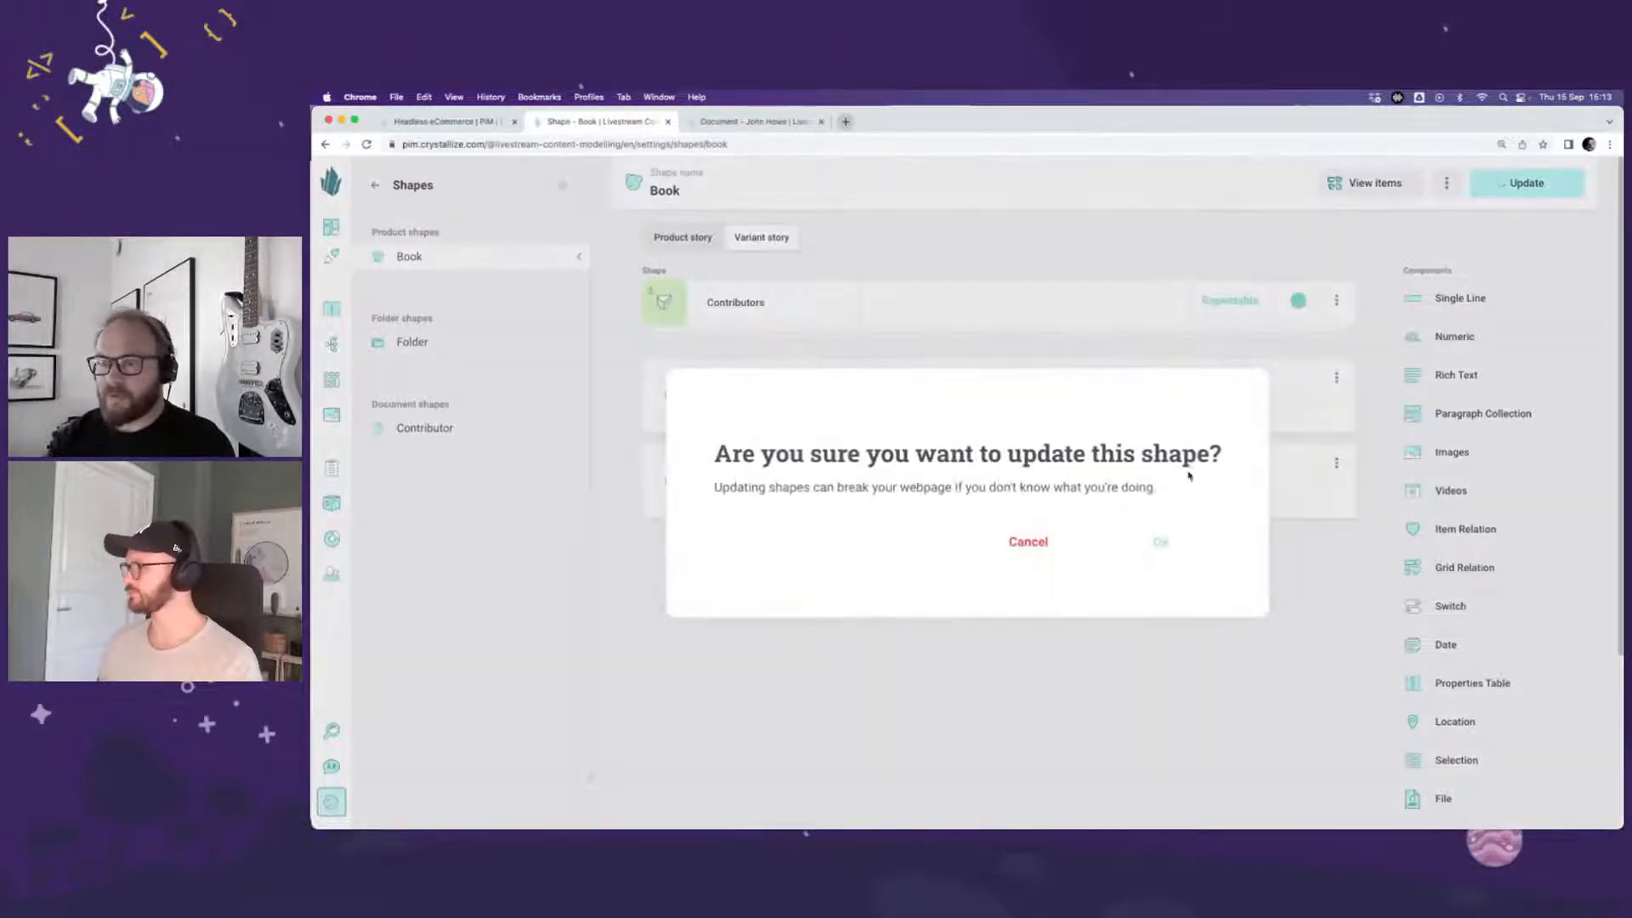
click(1179, 541)
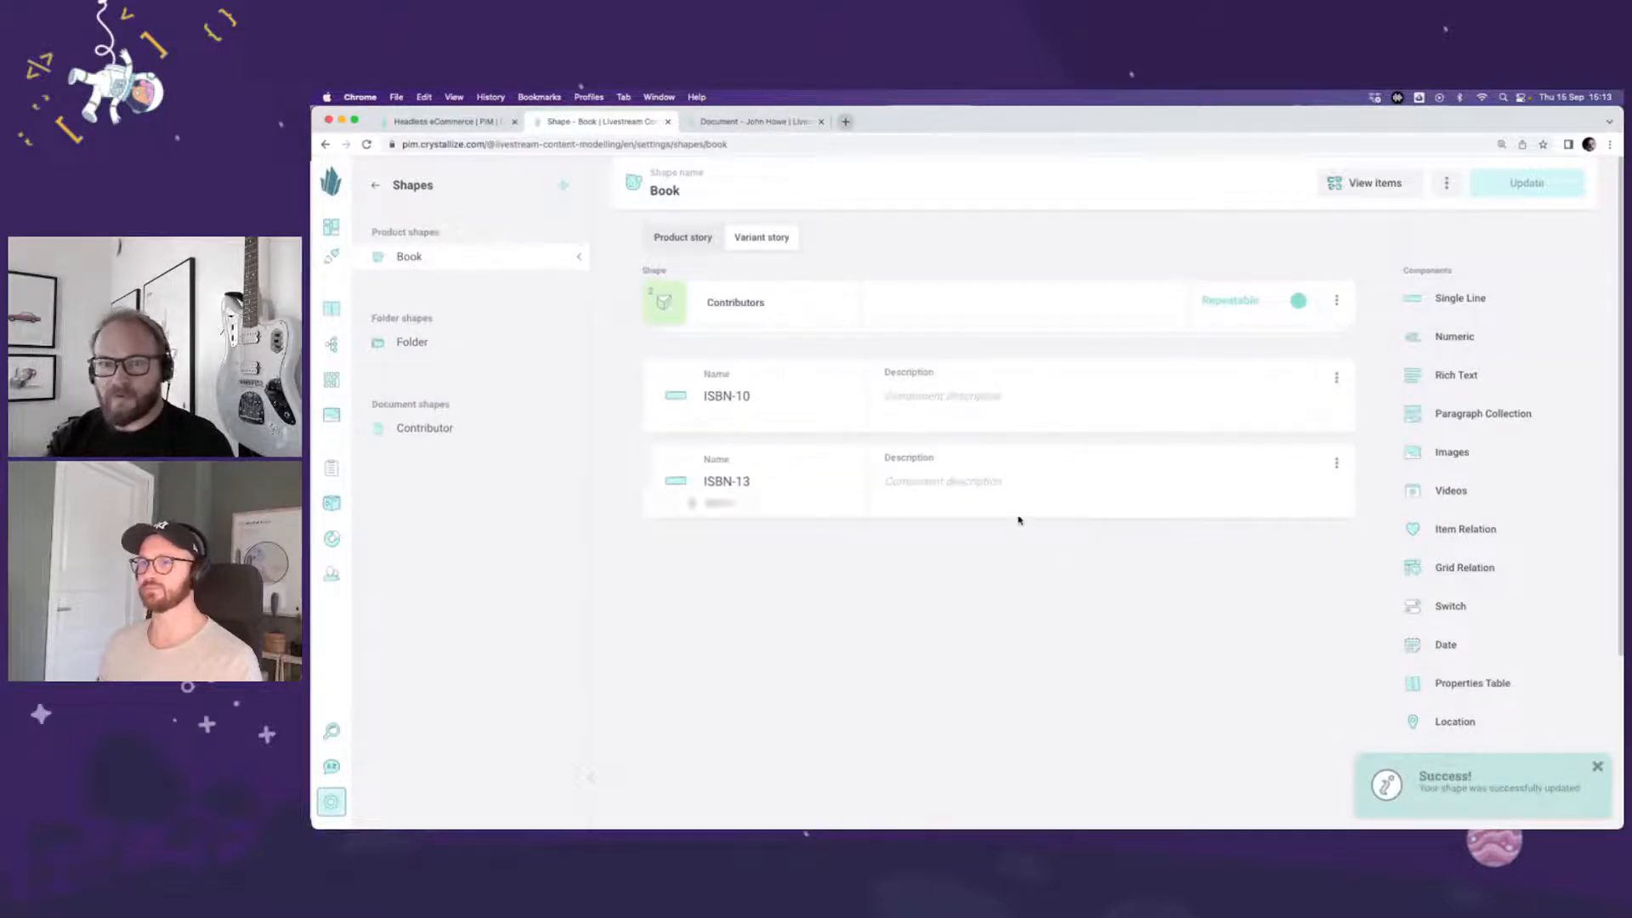
Step: Open The Hobbit from the items that use the Book shape and go to its Paperback variant's variant story
mouse_move(733, 418)
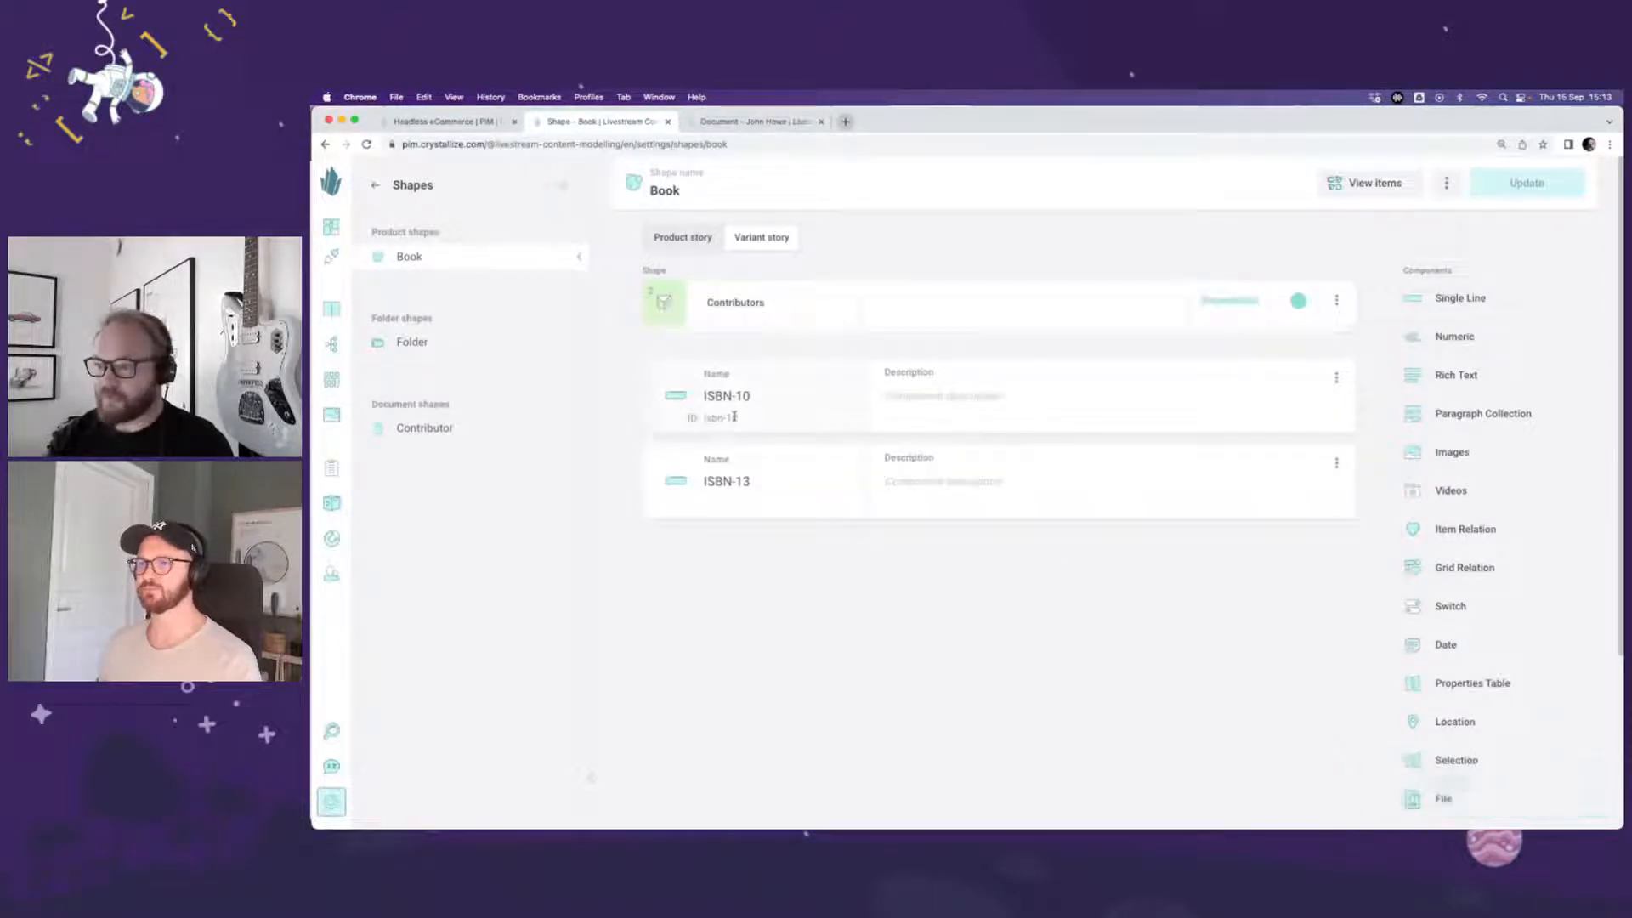
click(1399, 185)
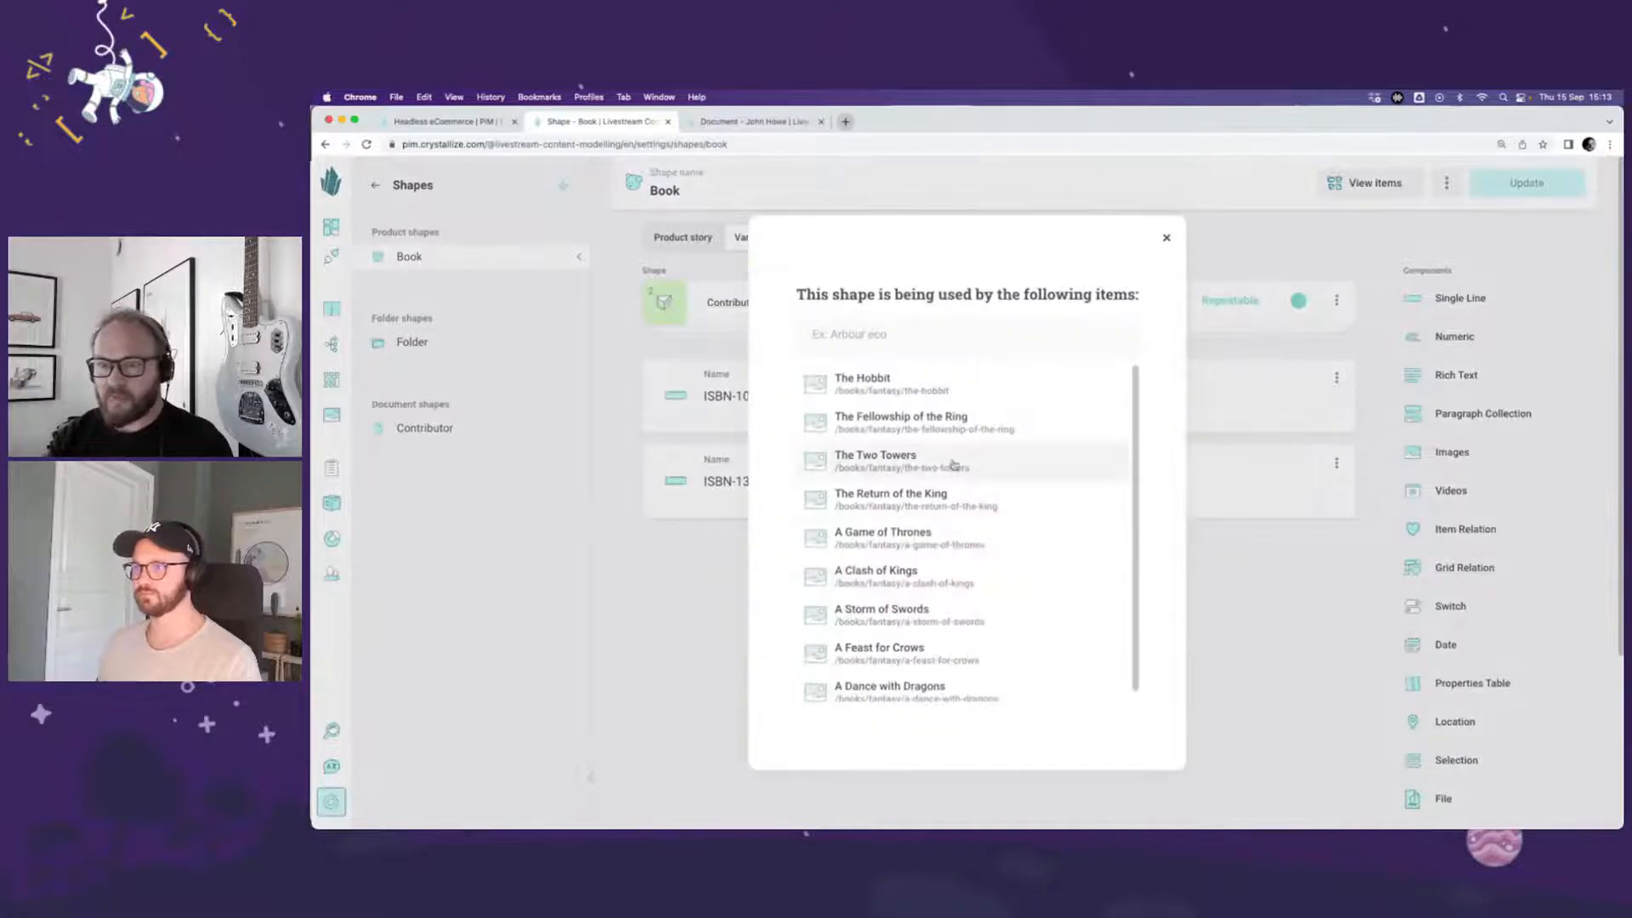
click(891, 388)
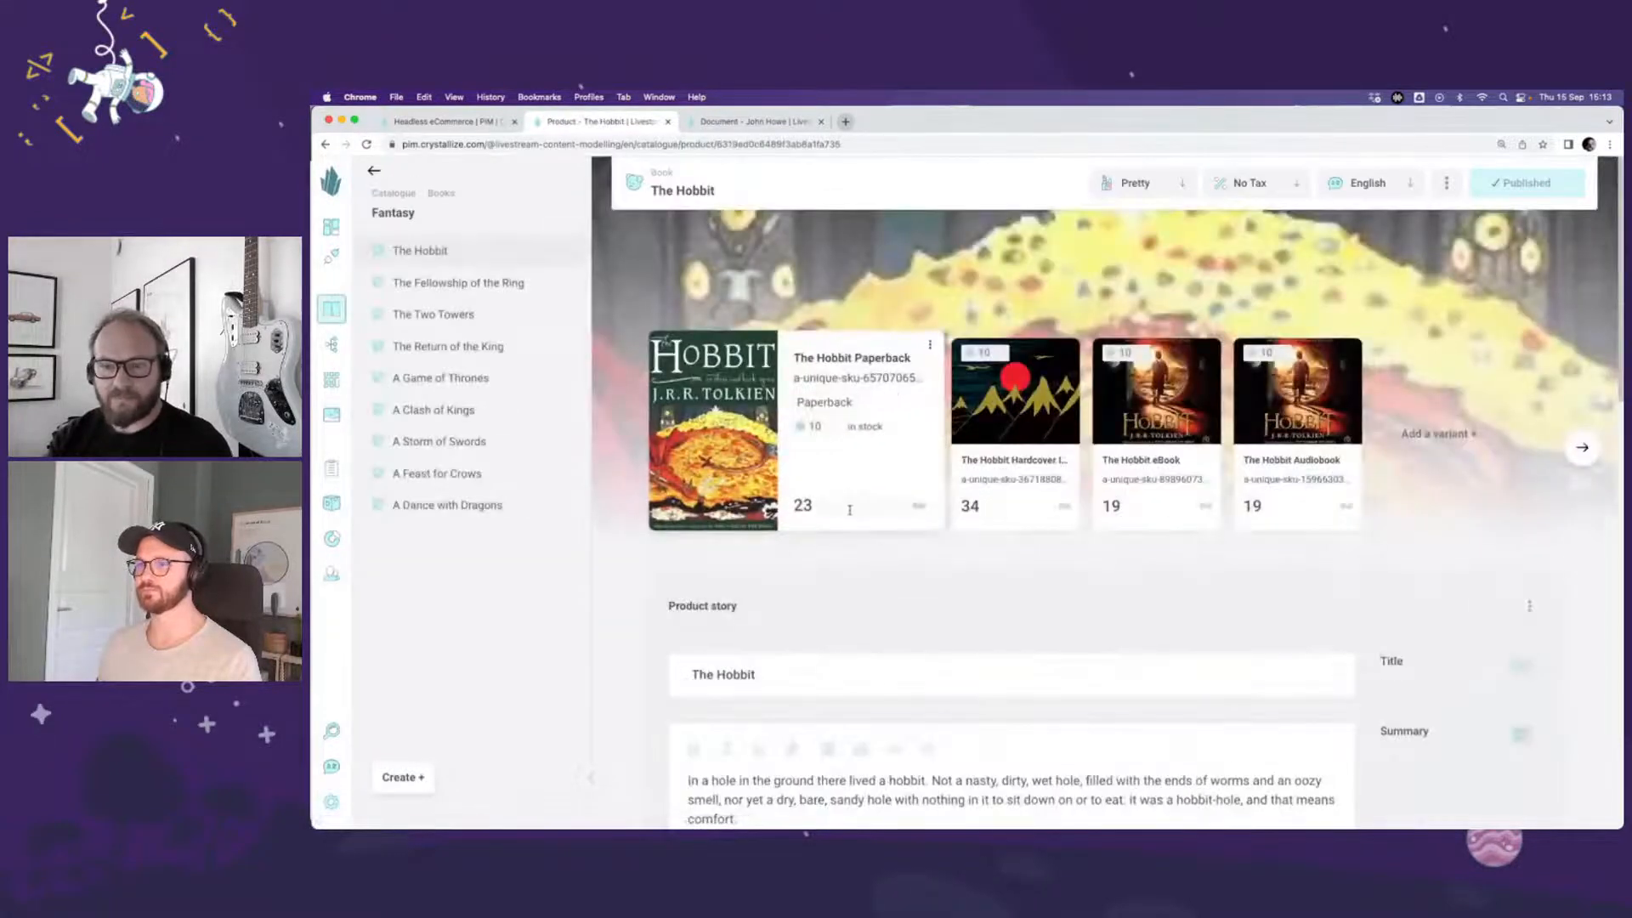
click(859, 468)
scroll(859, 465, down, 1)
scroll(859, 465, down, 9)
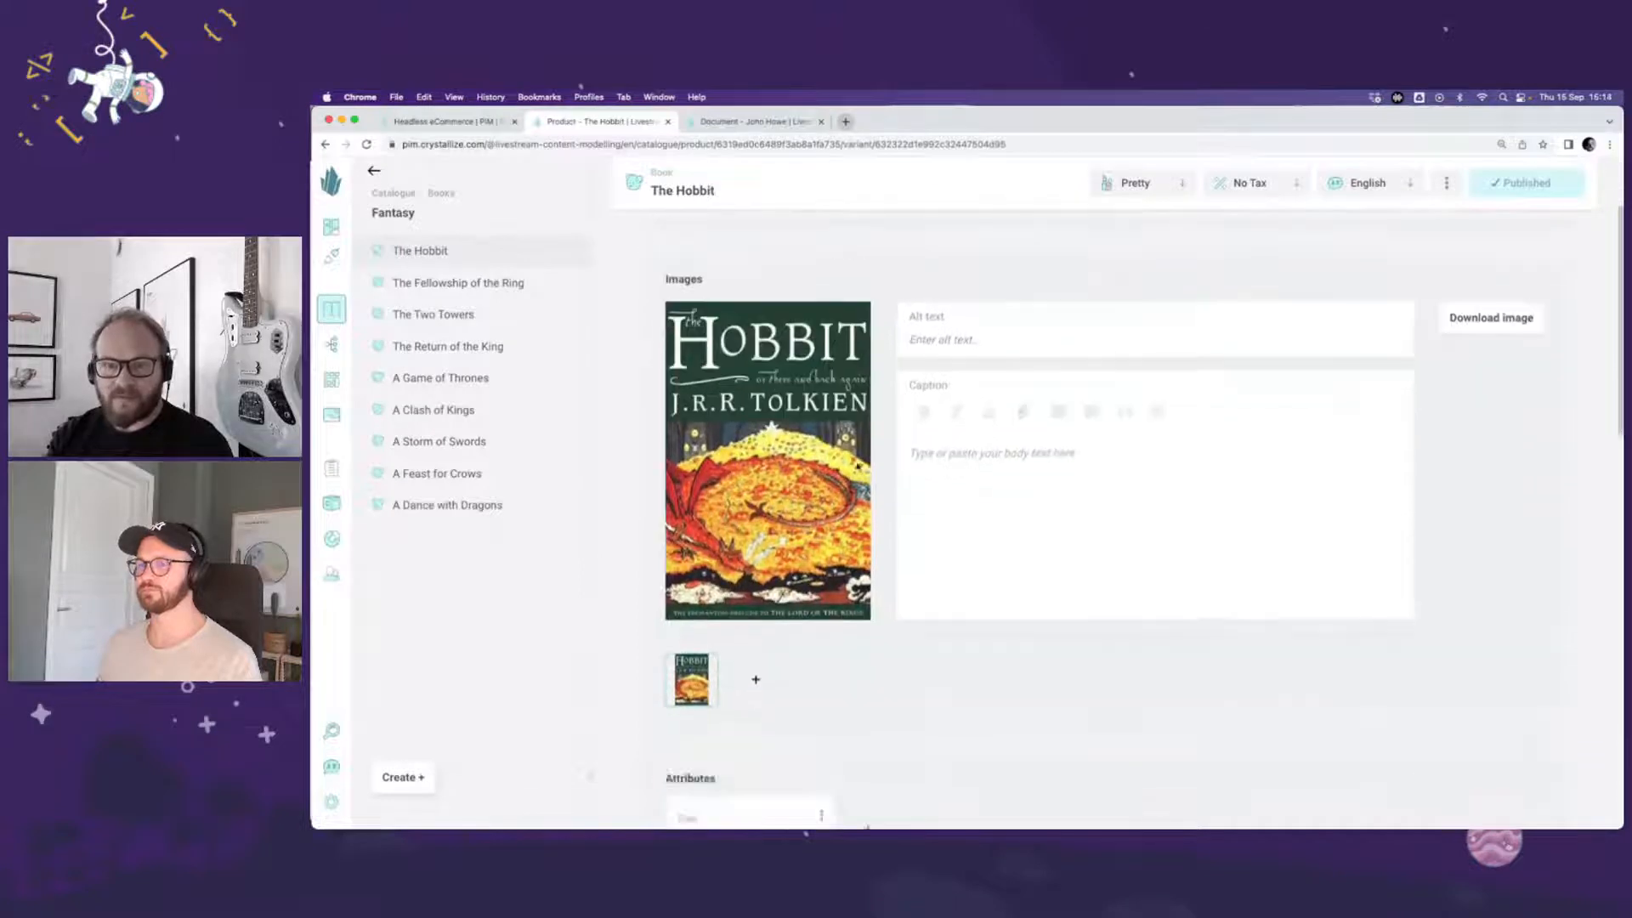
scroll(857, 466, down, 3)
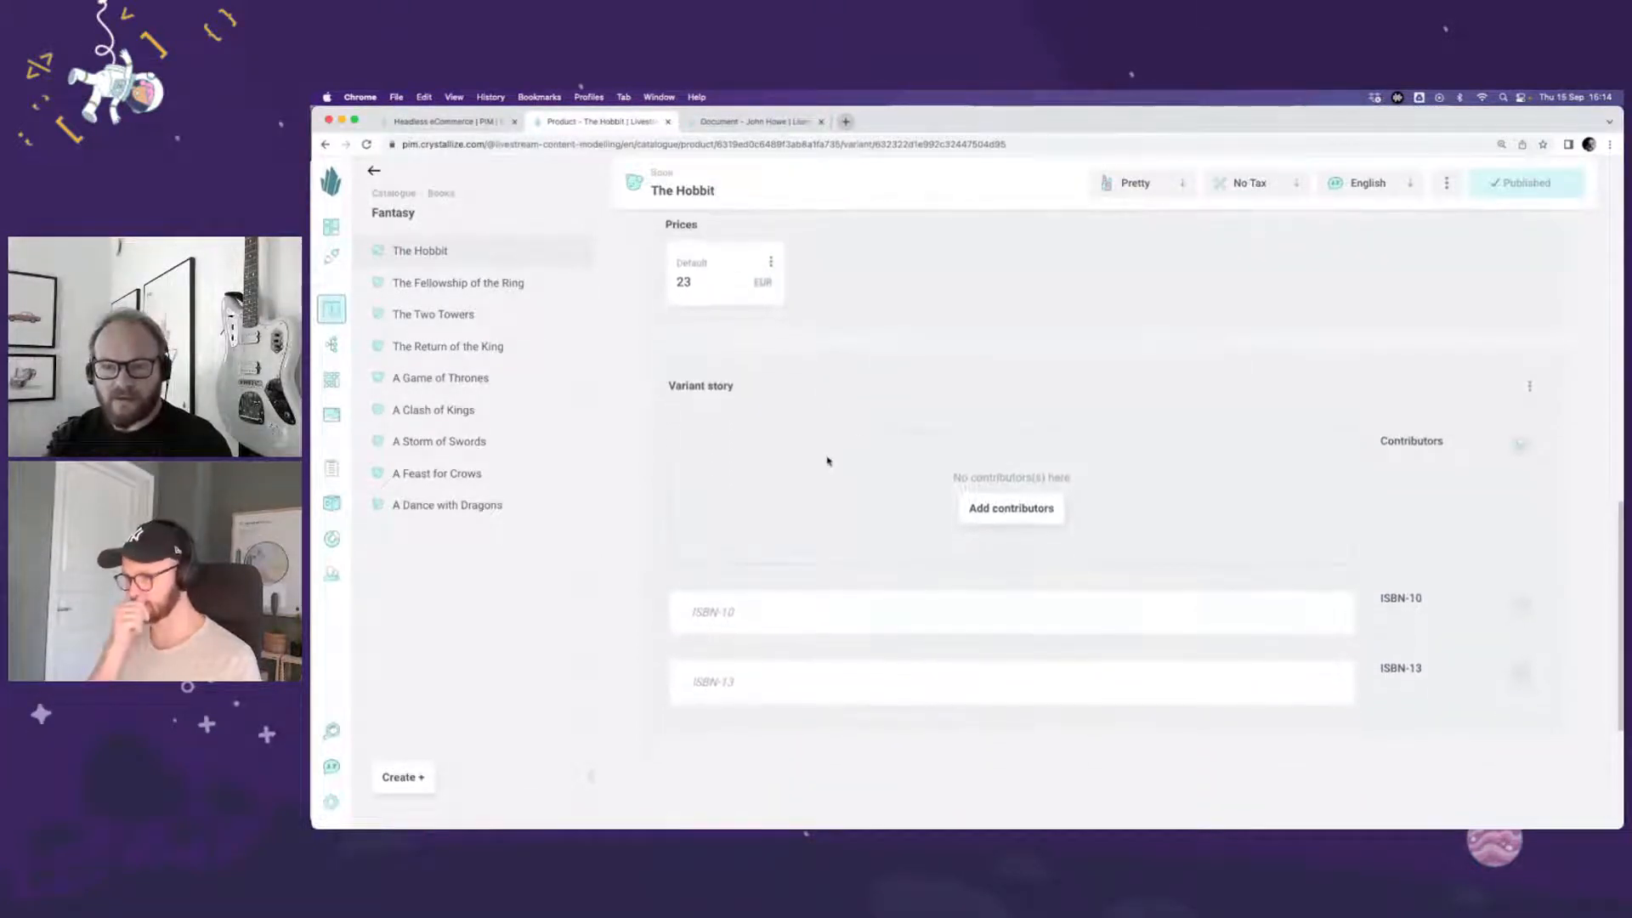
scroll(831, 457, down, 1)
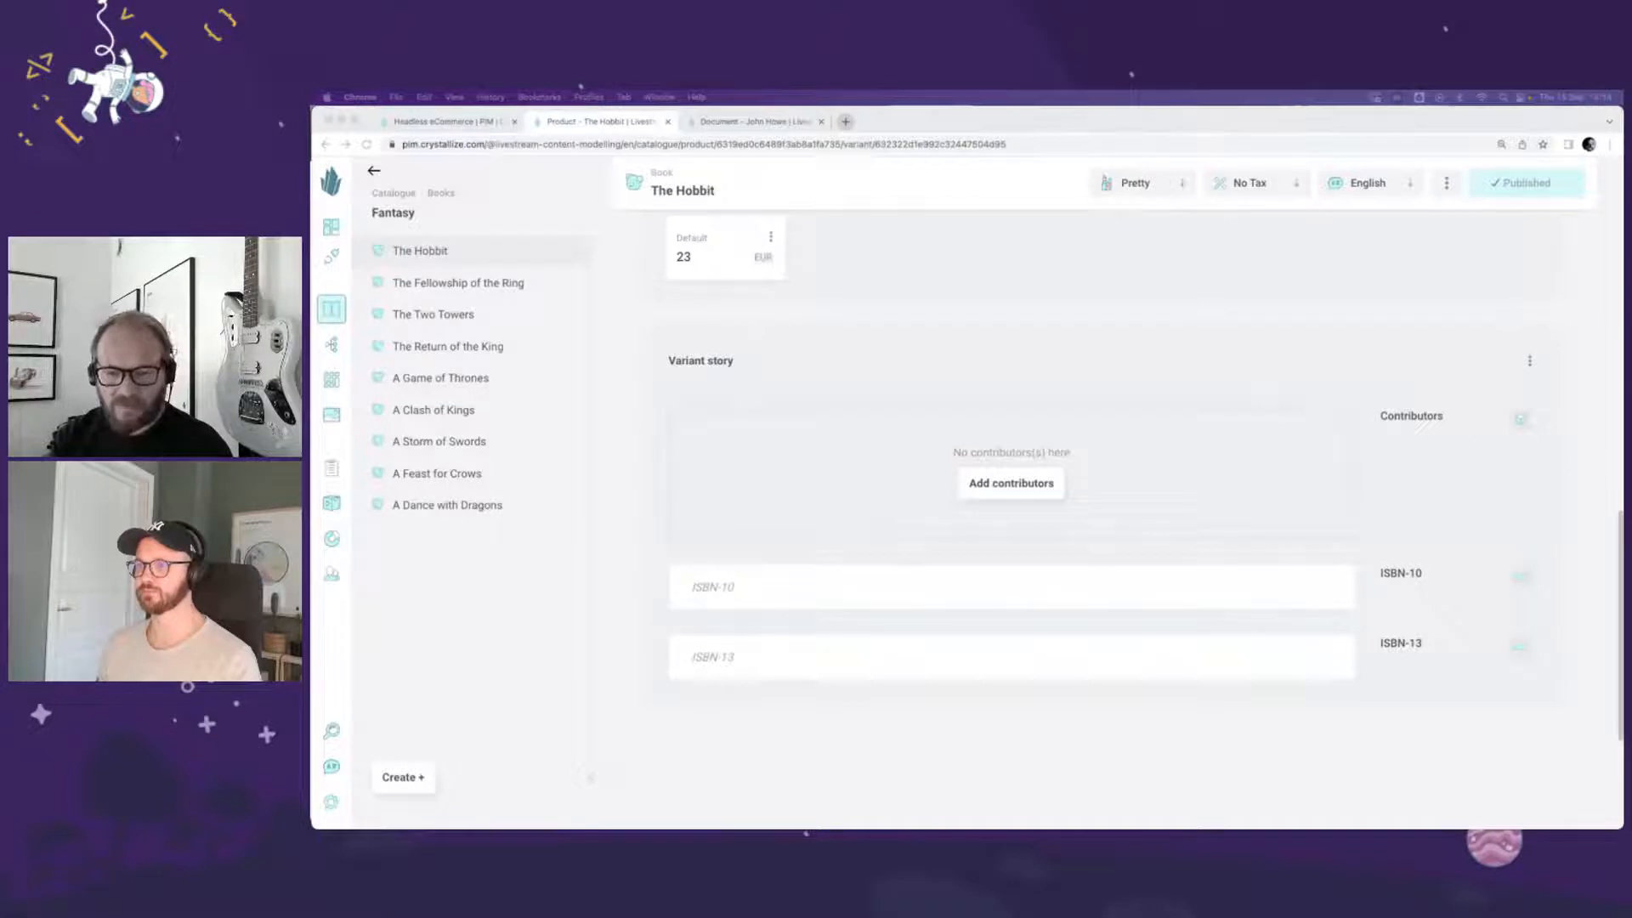
click(733, 595)
text(054792822X)
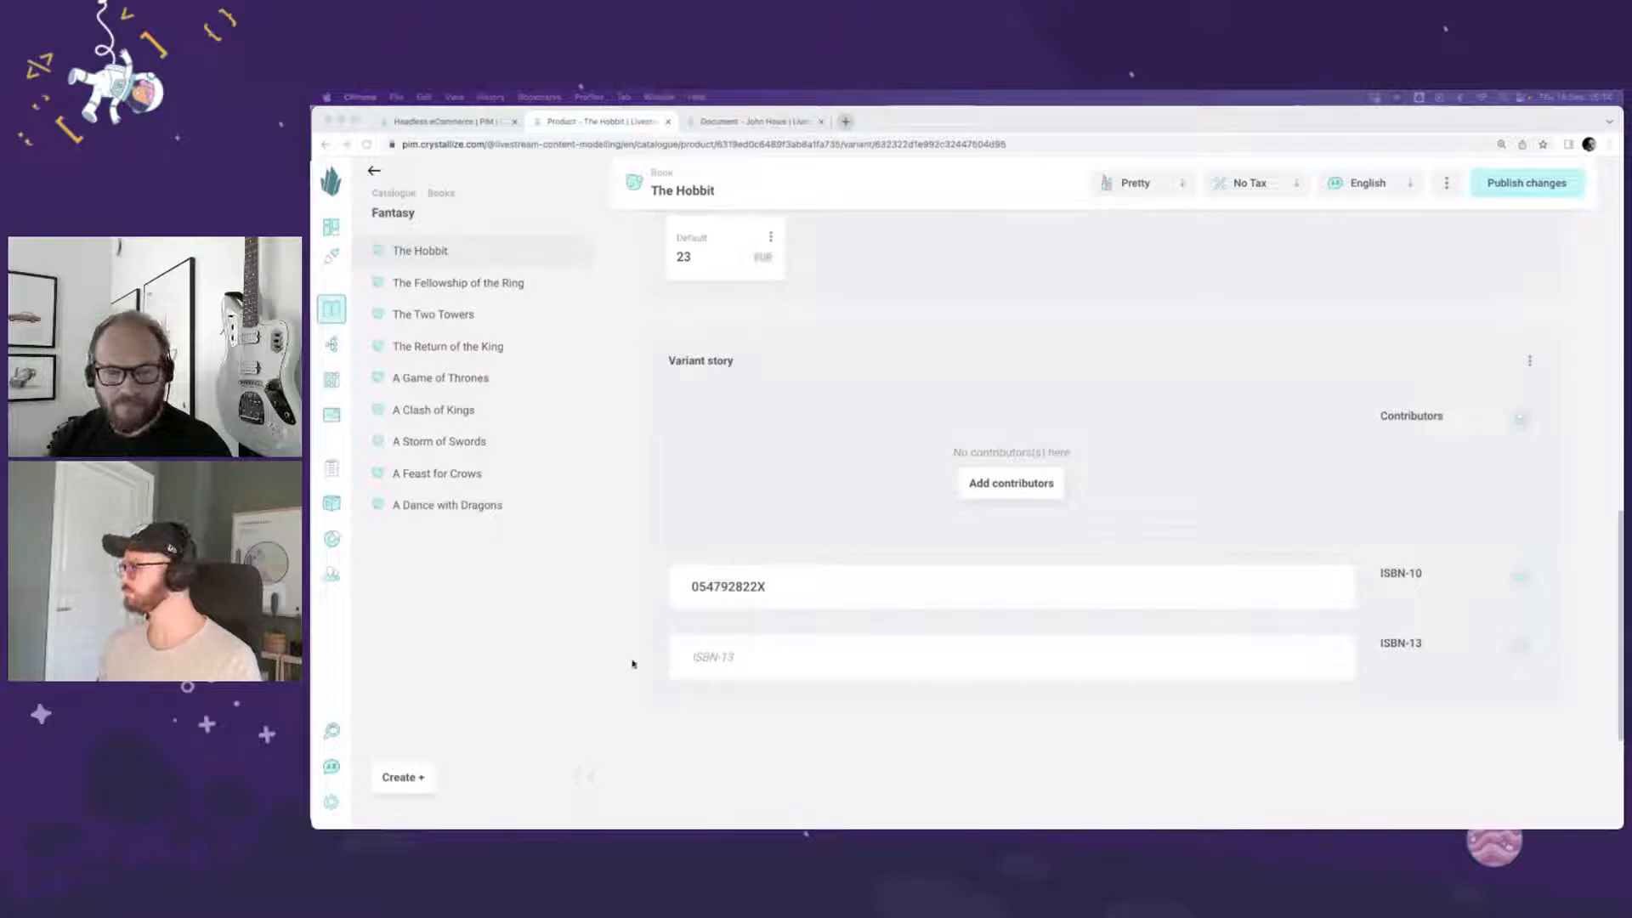
click(726, 661)
key(super+v)
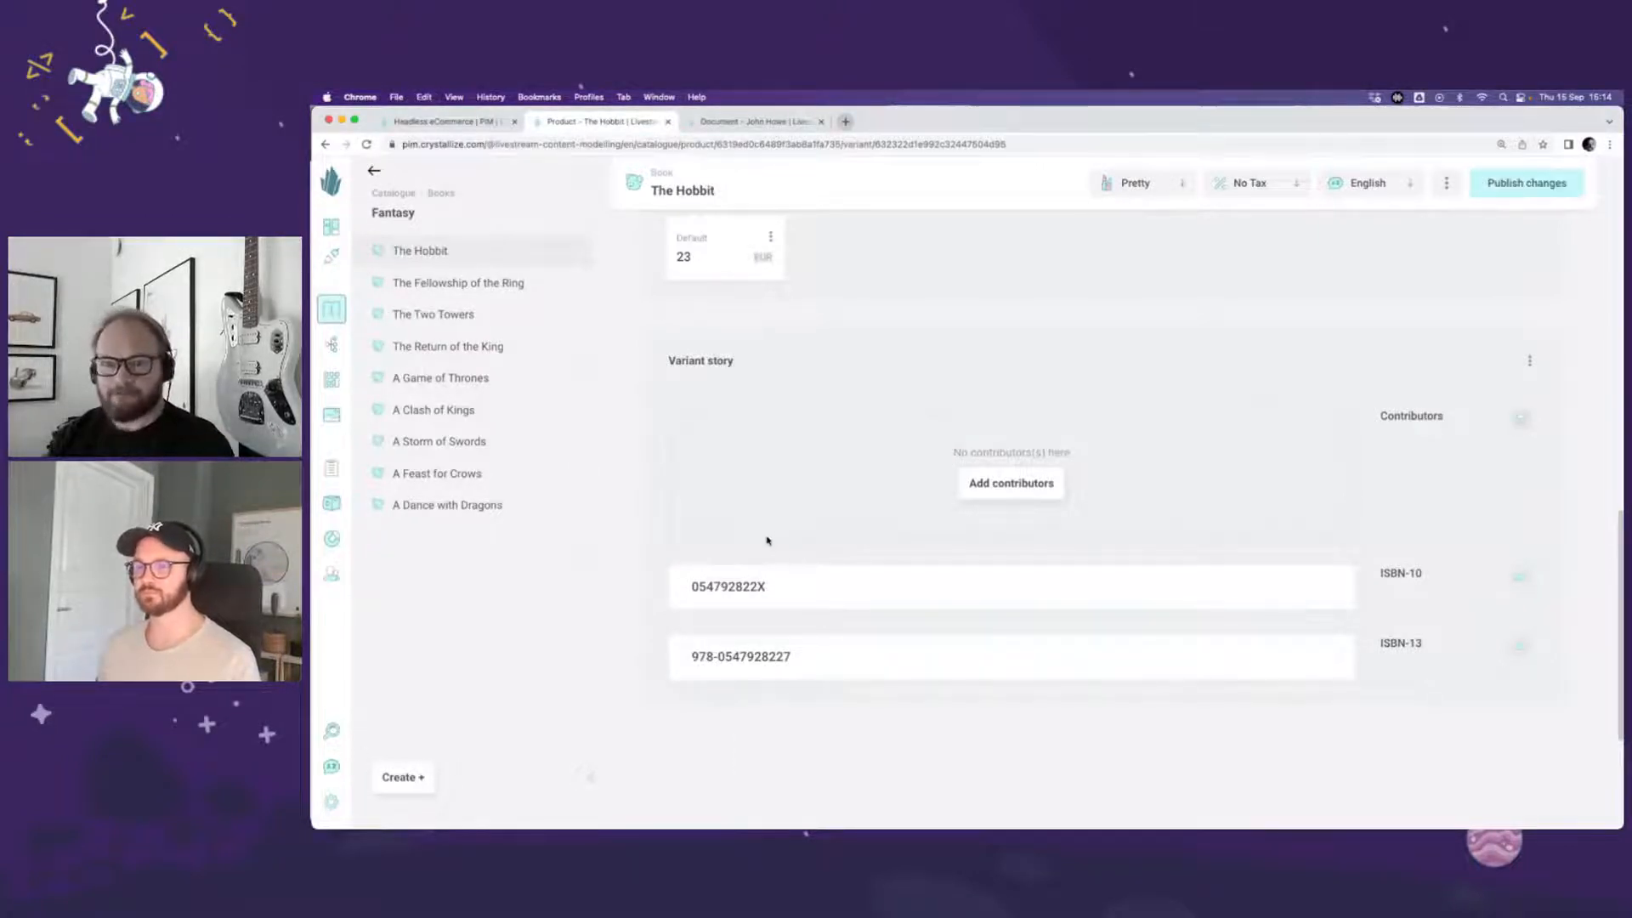
click(1531, 187)
Step: Switch from the Paperback variant to the Hardcover variant and go to the ISBN fields in its variant story
scroll(1313, 331, up, 10)
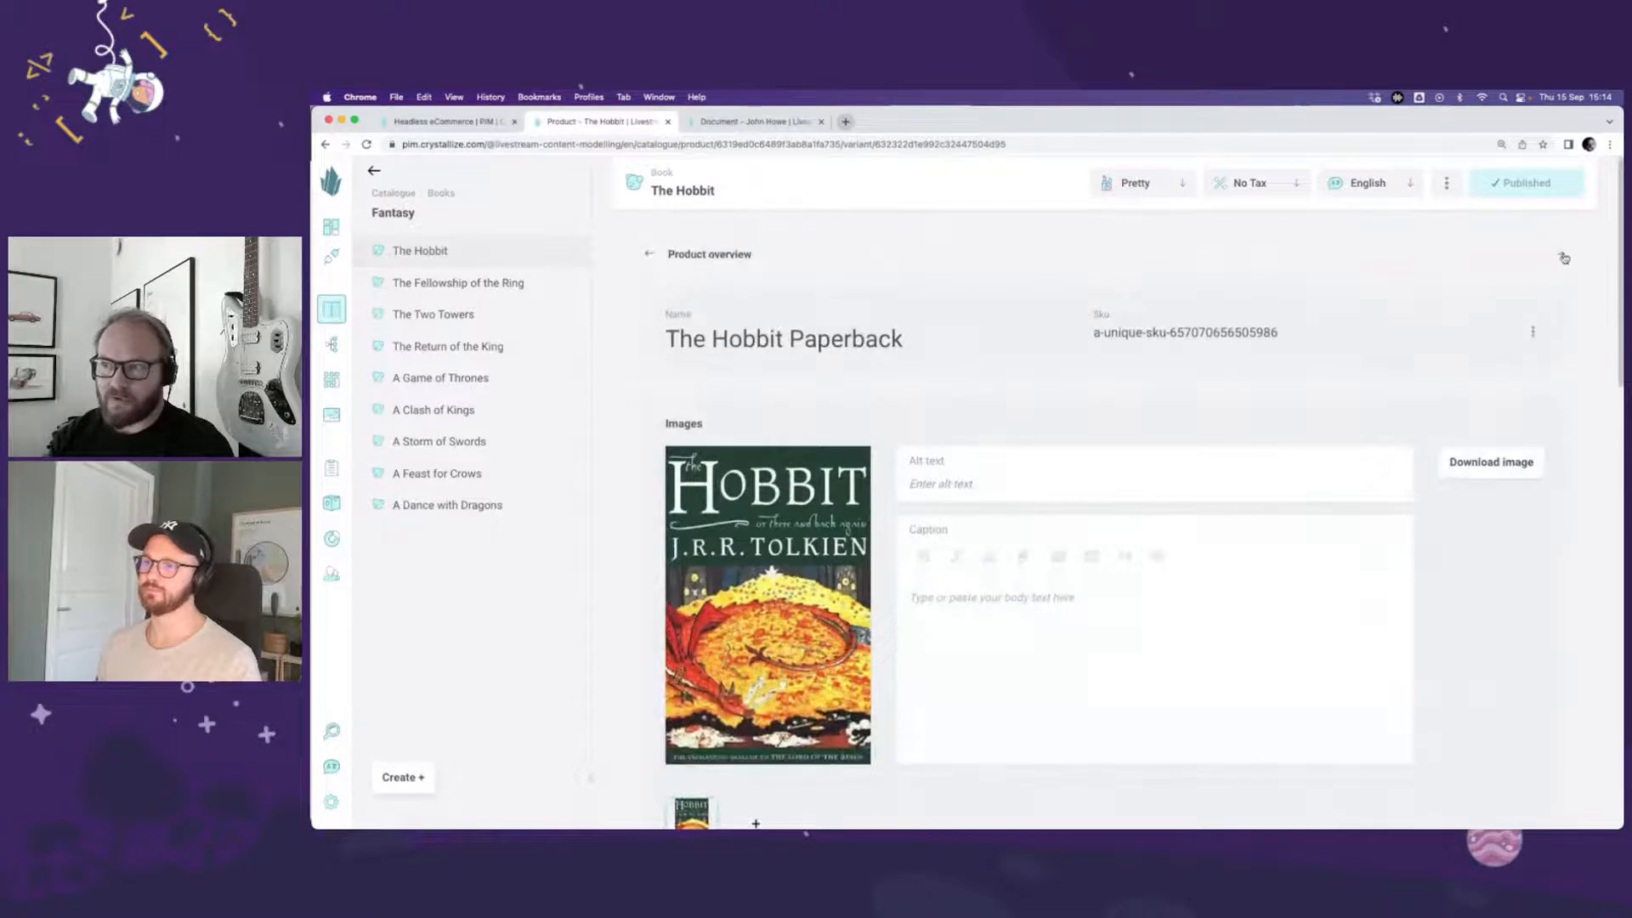
click(1565, 258)
scroll(1395, 407, down, 10)
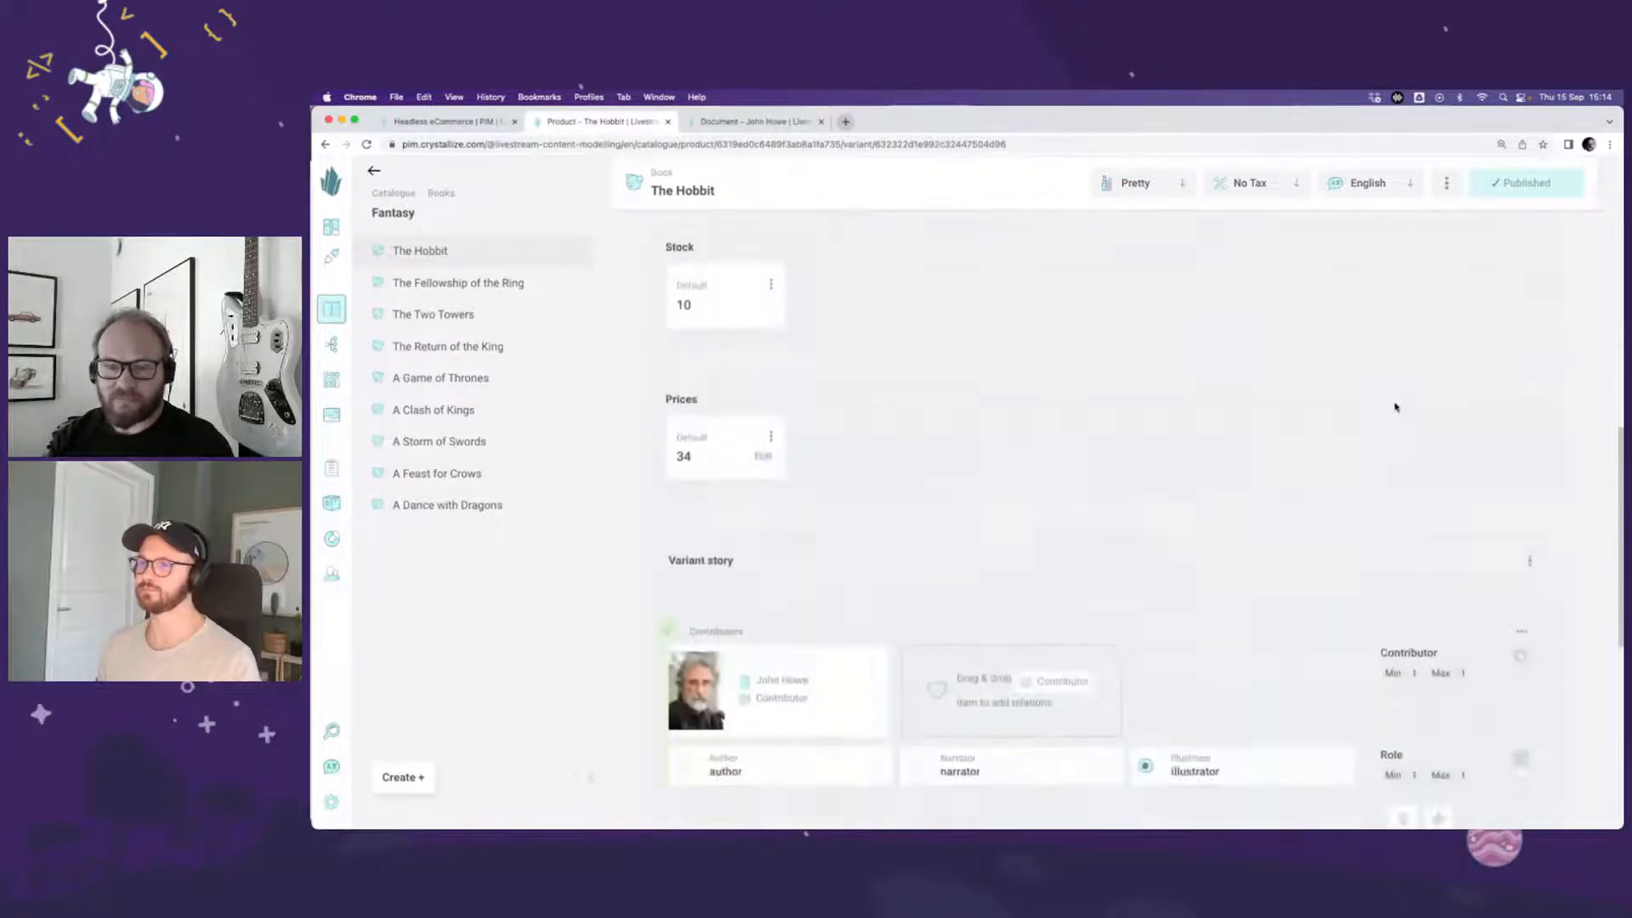
scroll(1396, 407, down, 4)
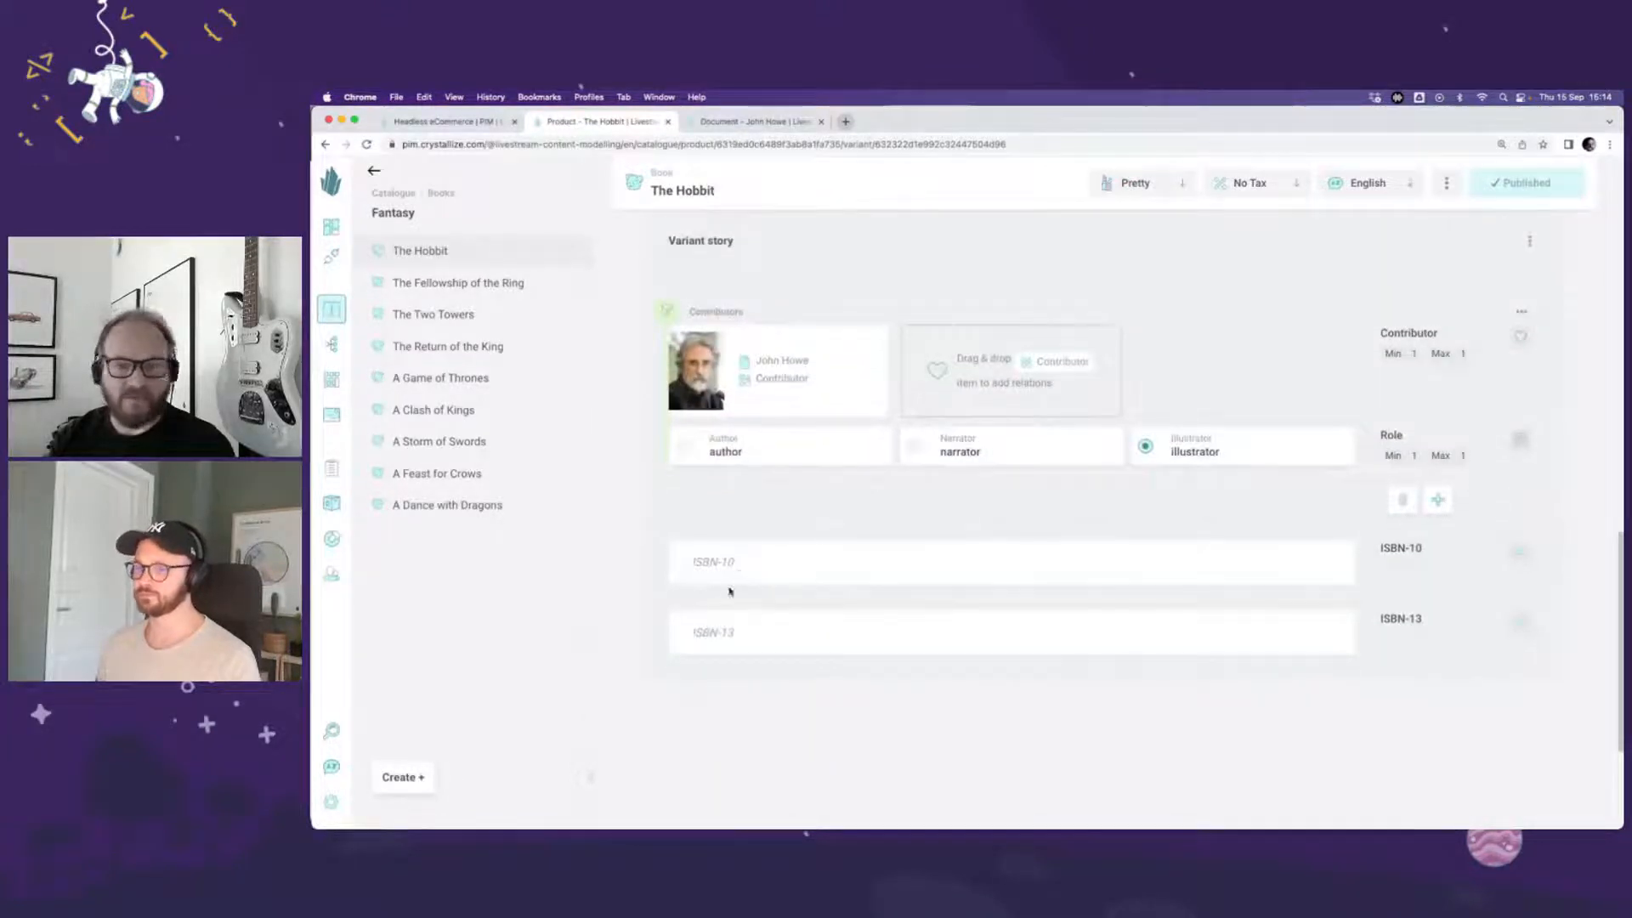
click(721, 559)
key(super+v)
click(727, 630)
key(super+v)
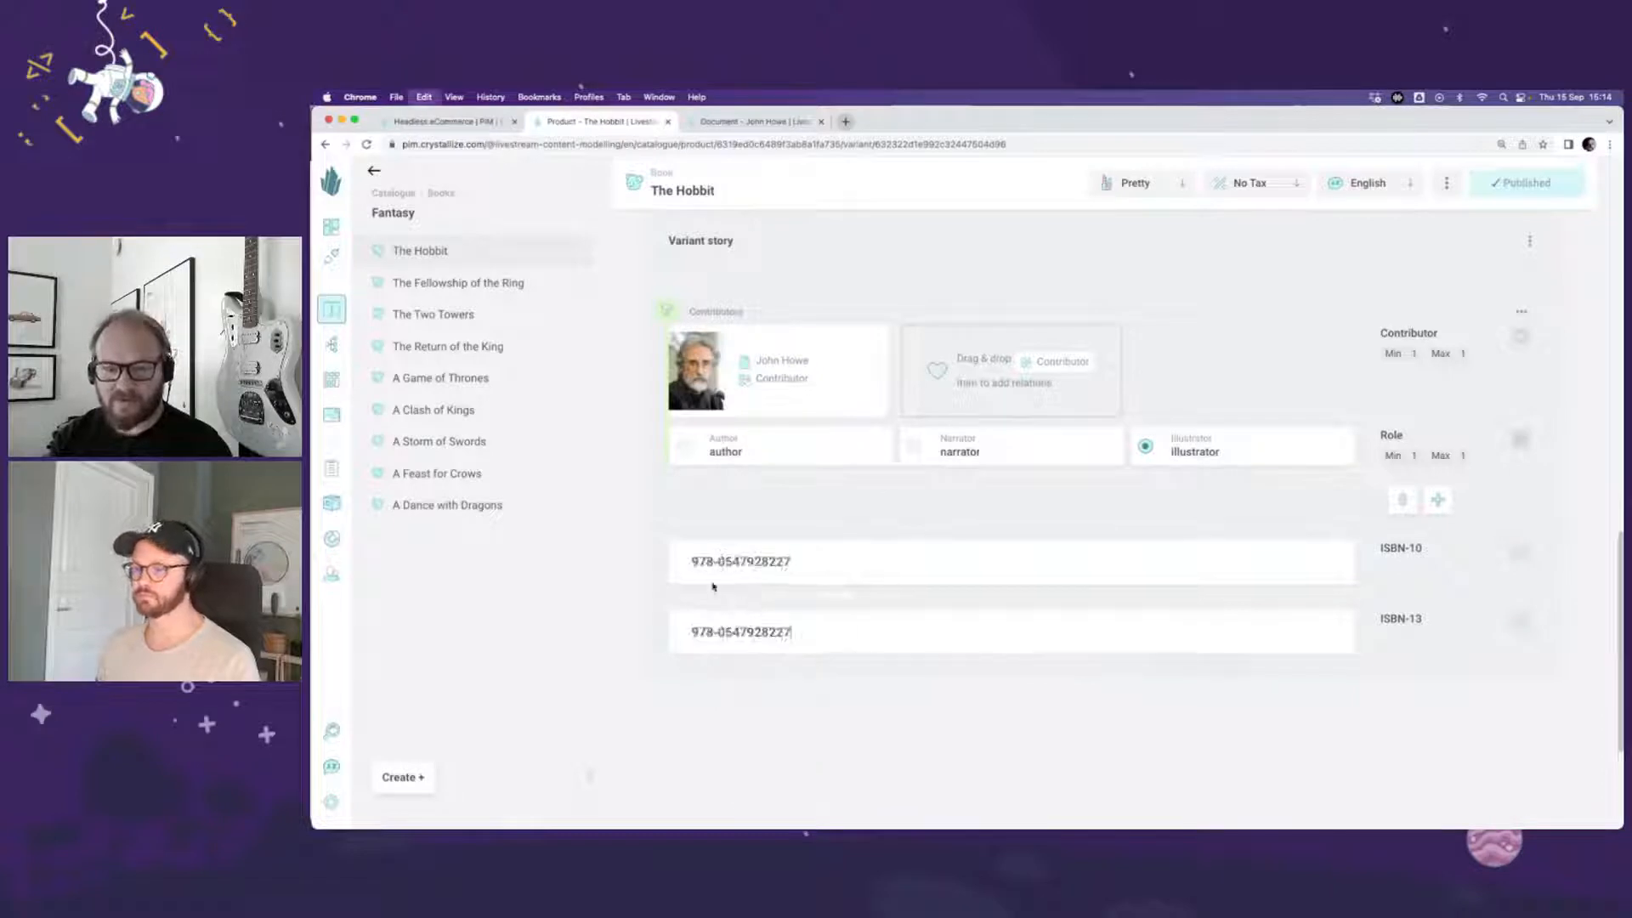
drag(722, 561, 689, 562)
key(BackSpace)
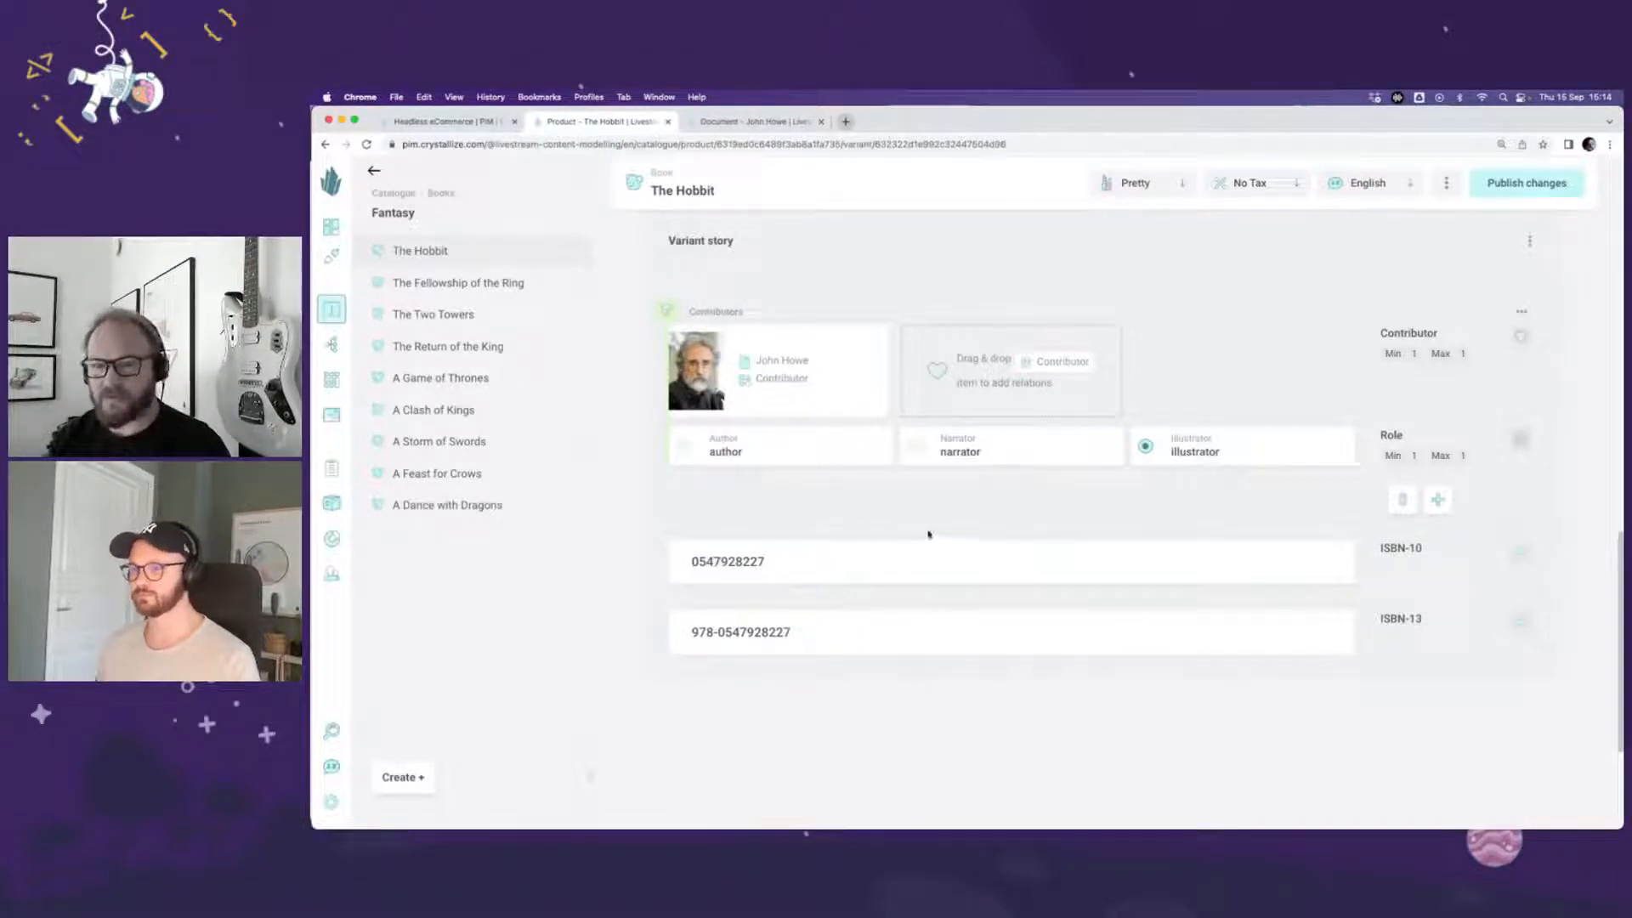
click(1521, 182)
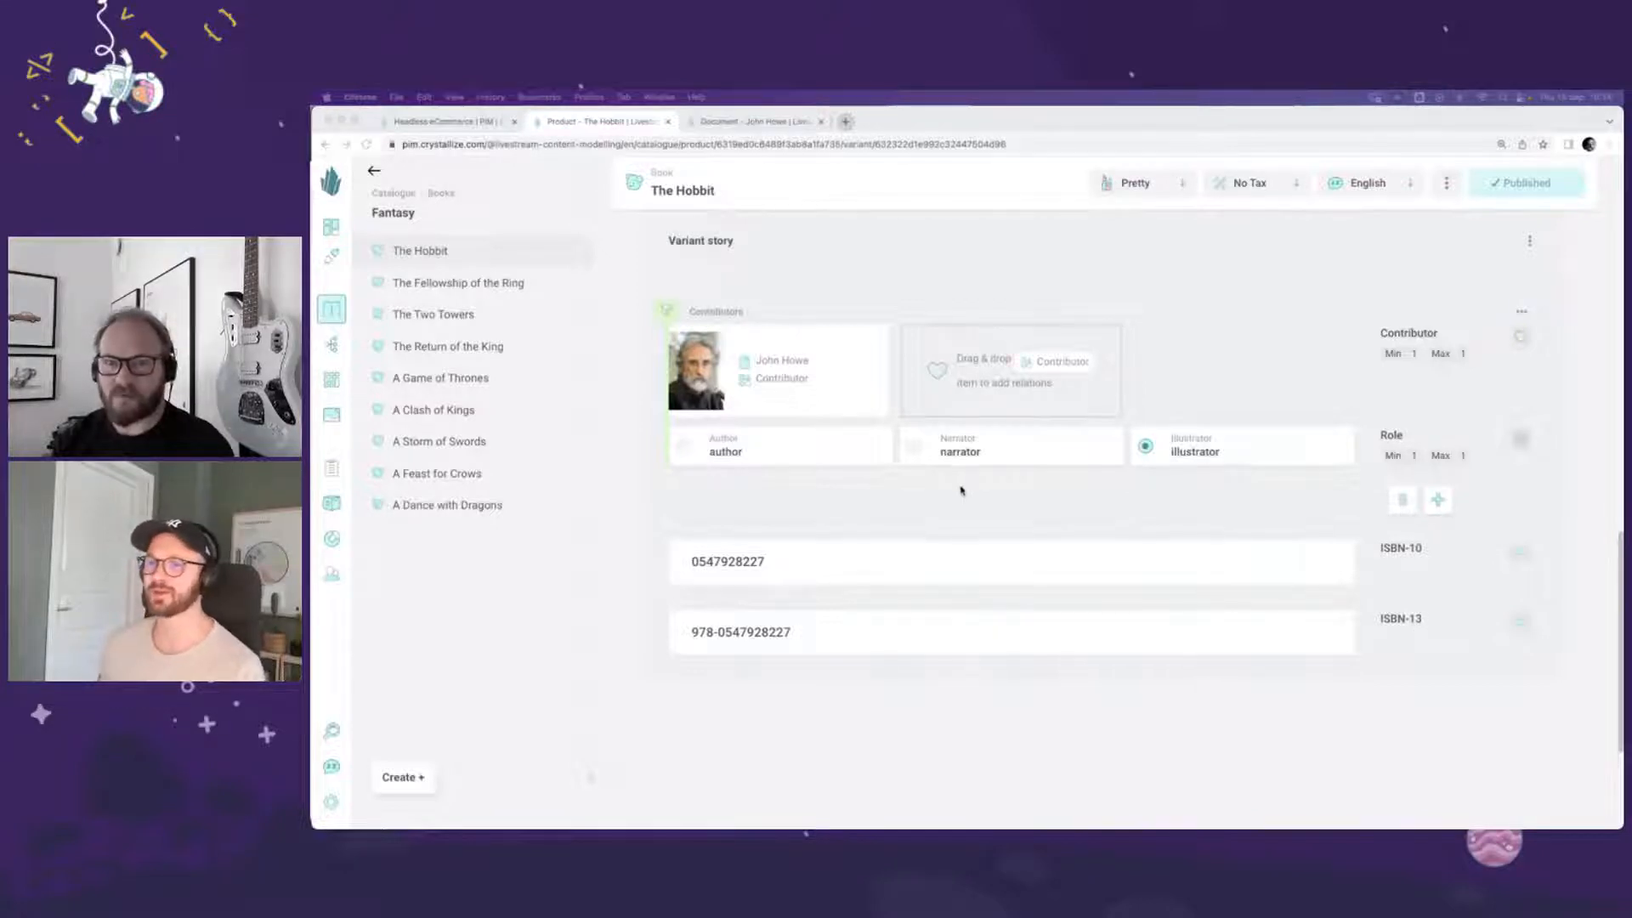
Step: Open the Book shape used by The Hobbit and go to its variant story
click(660, 174)
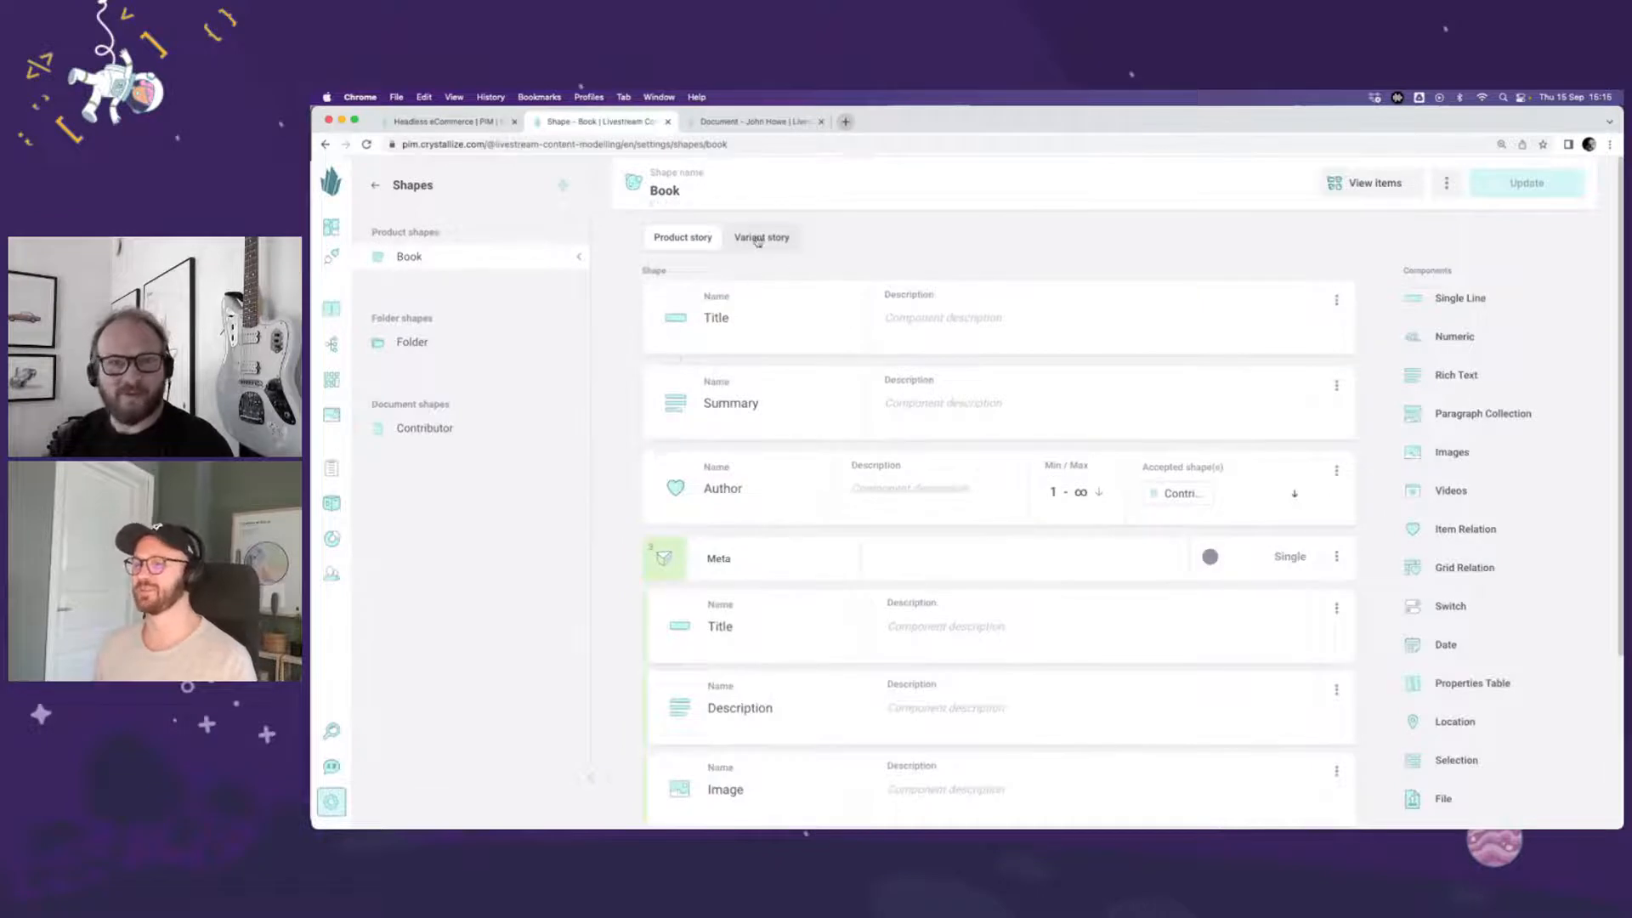
click(758, 238)
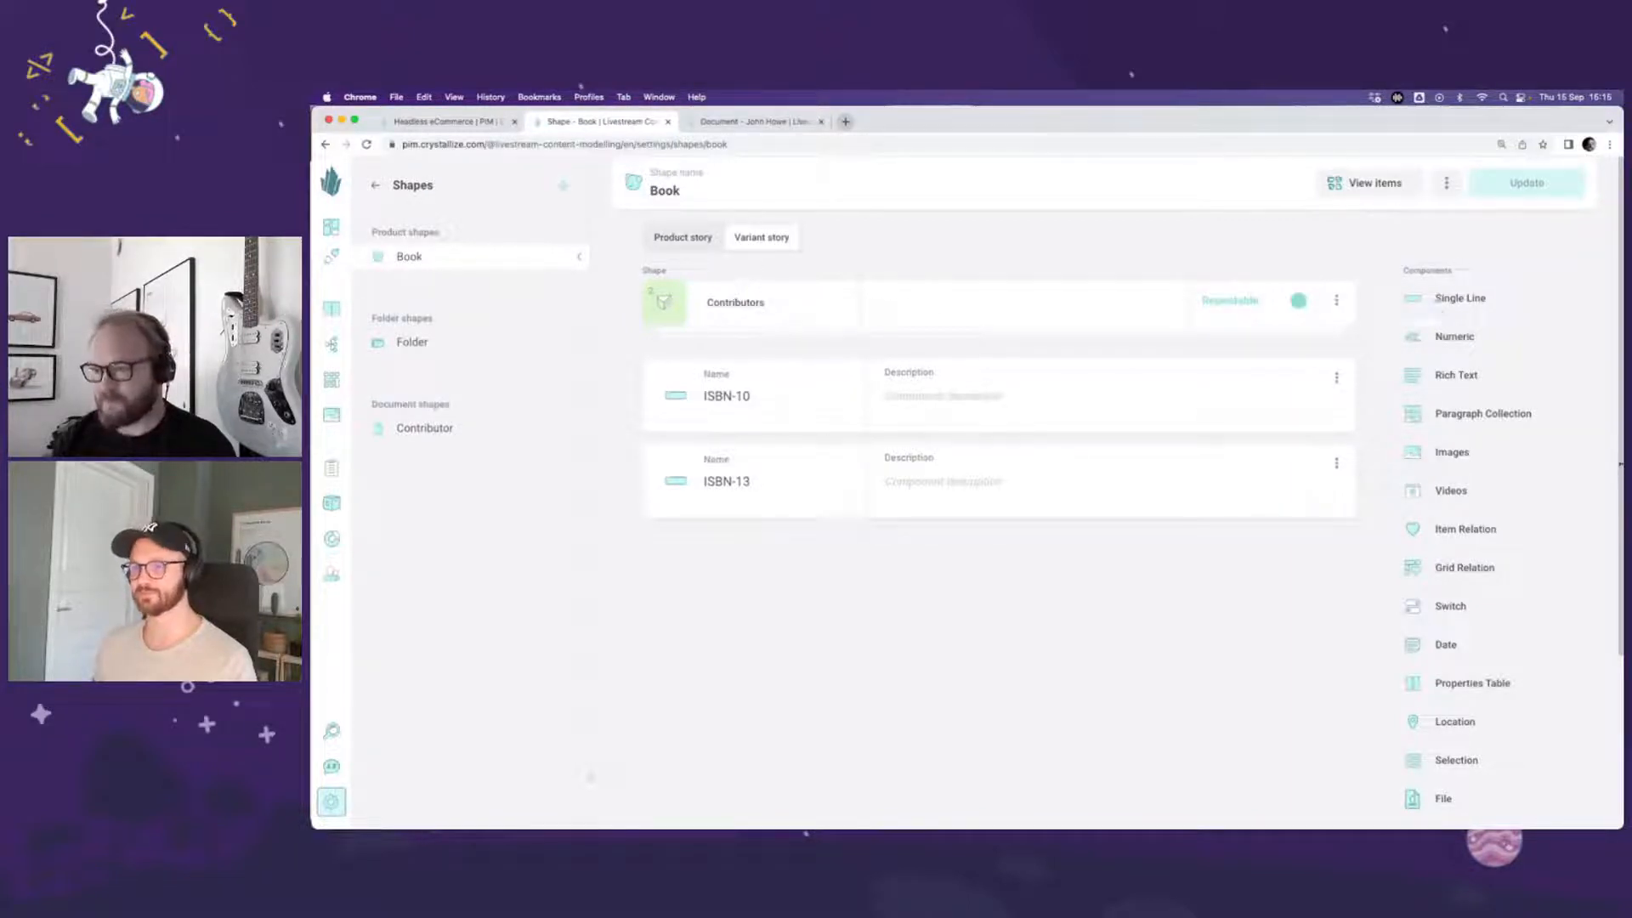
scroll(1526, 504, down, 2)
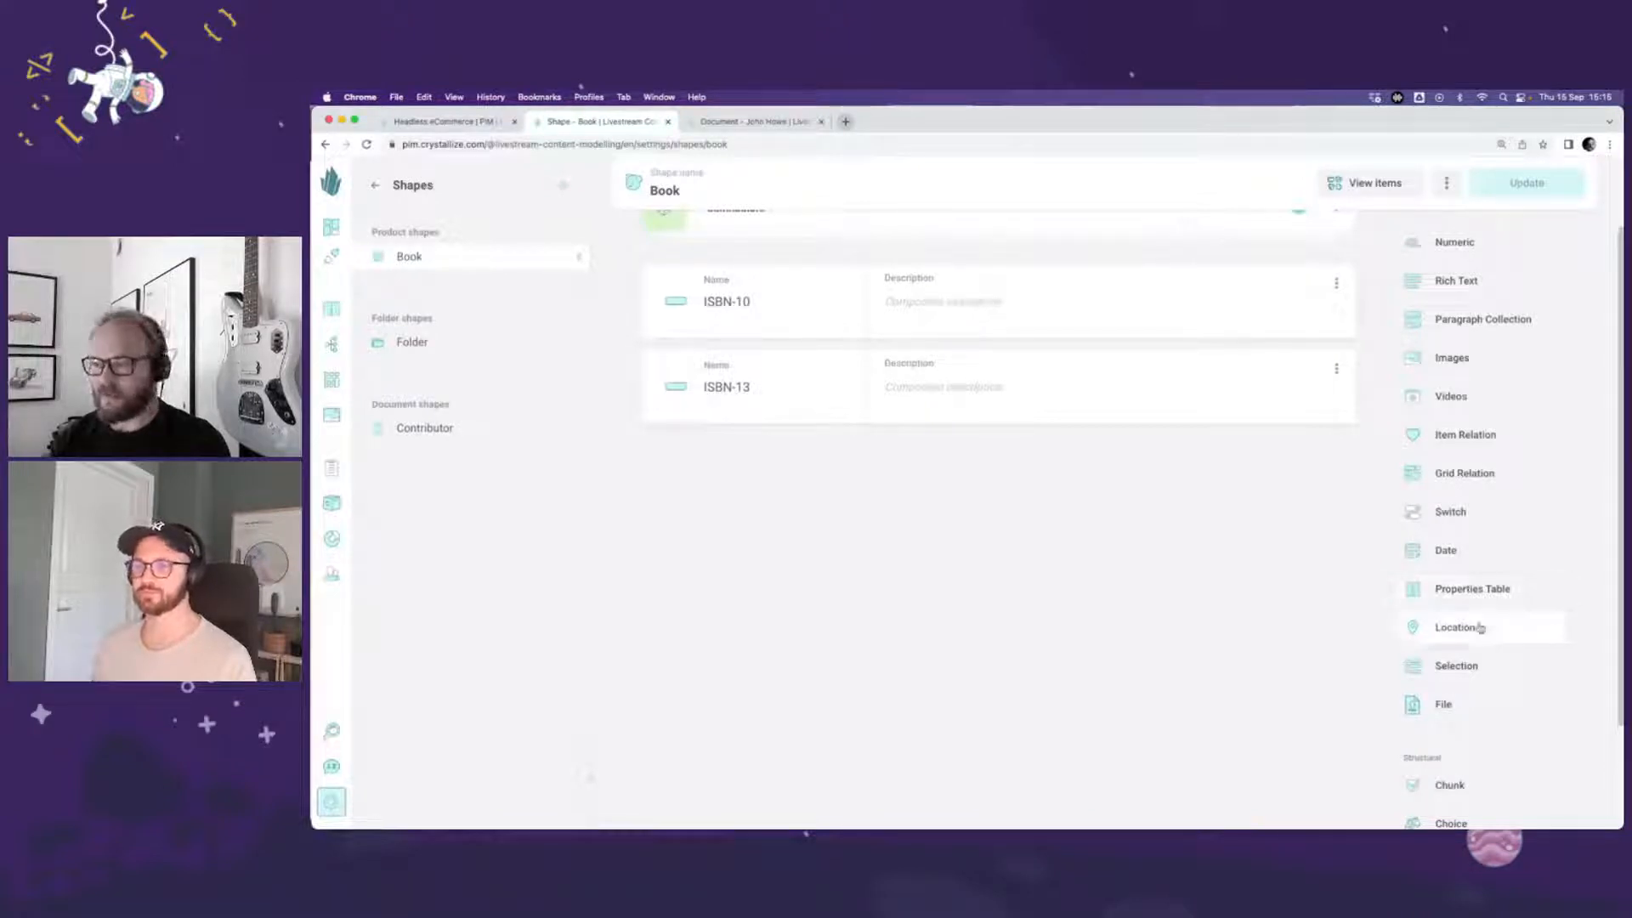
scroll(1480, 629, down, 1)
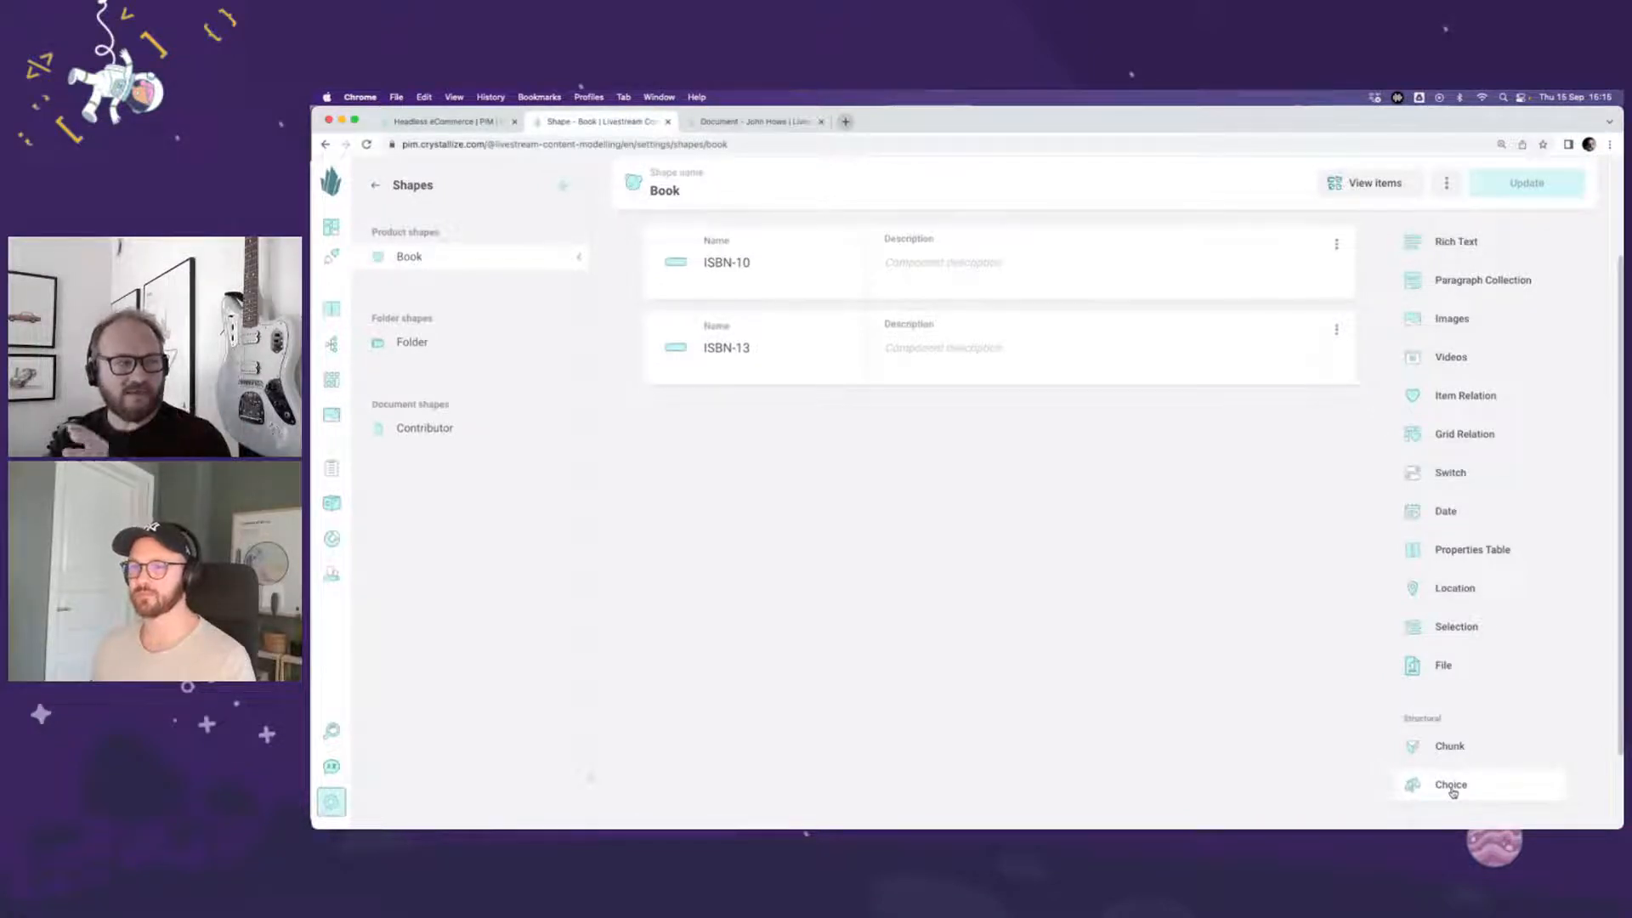
Step: Add a chunk named Physical properties below ISBN-13 in the Book shape's variant story
click(1454, 748)
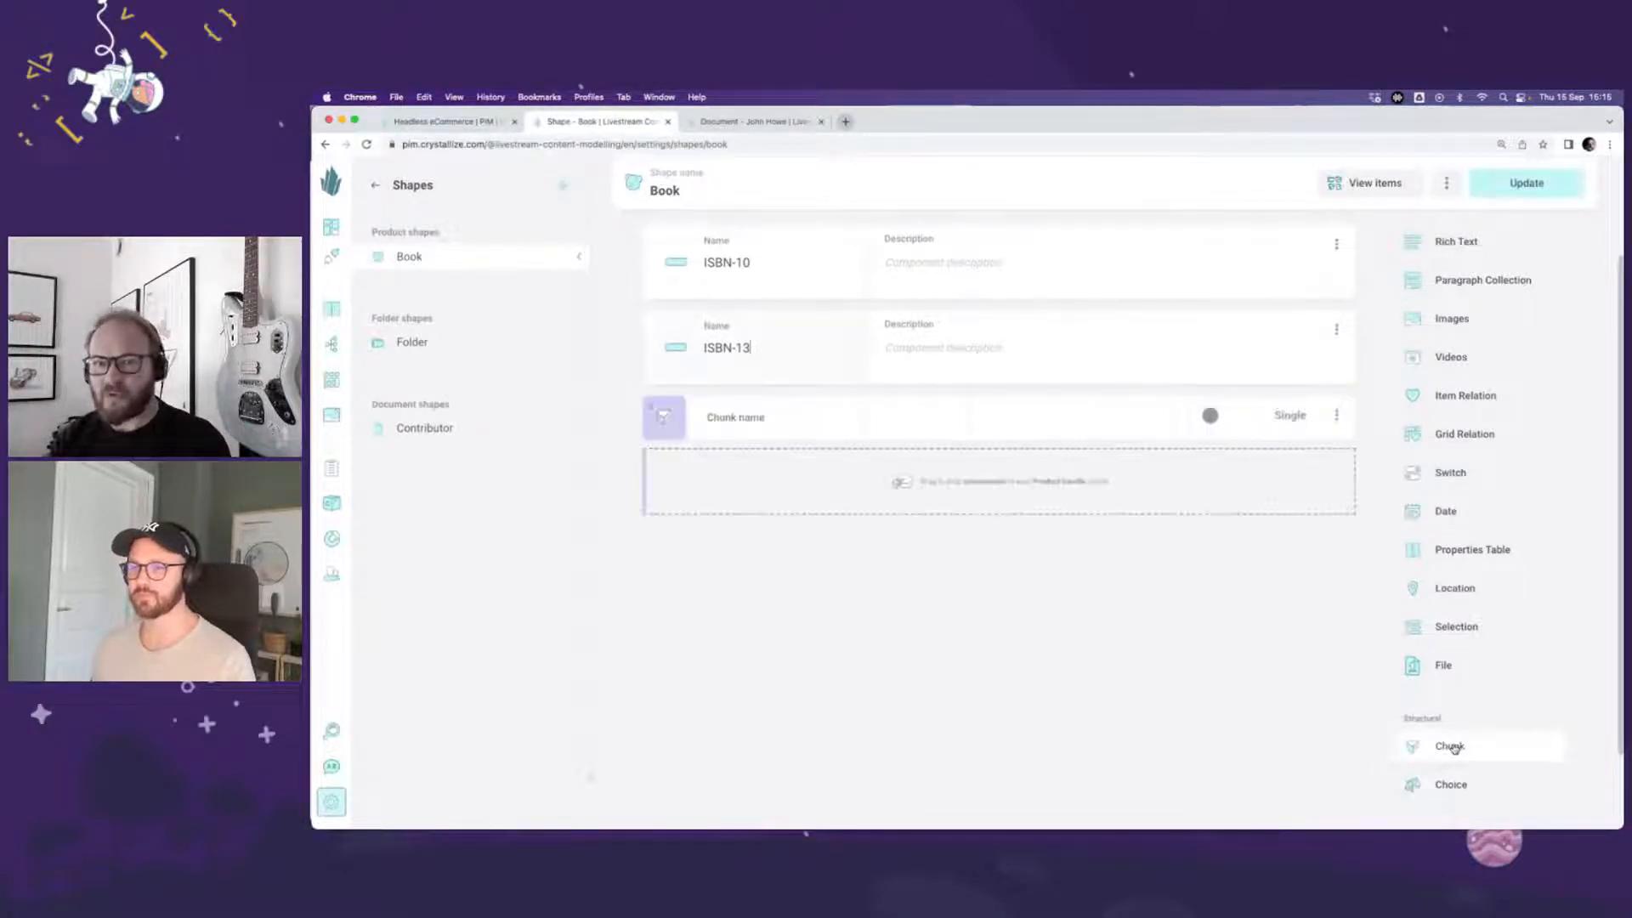
scroll(998, 606, up, 1)
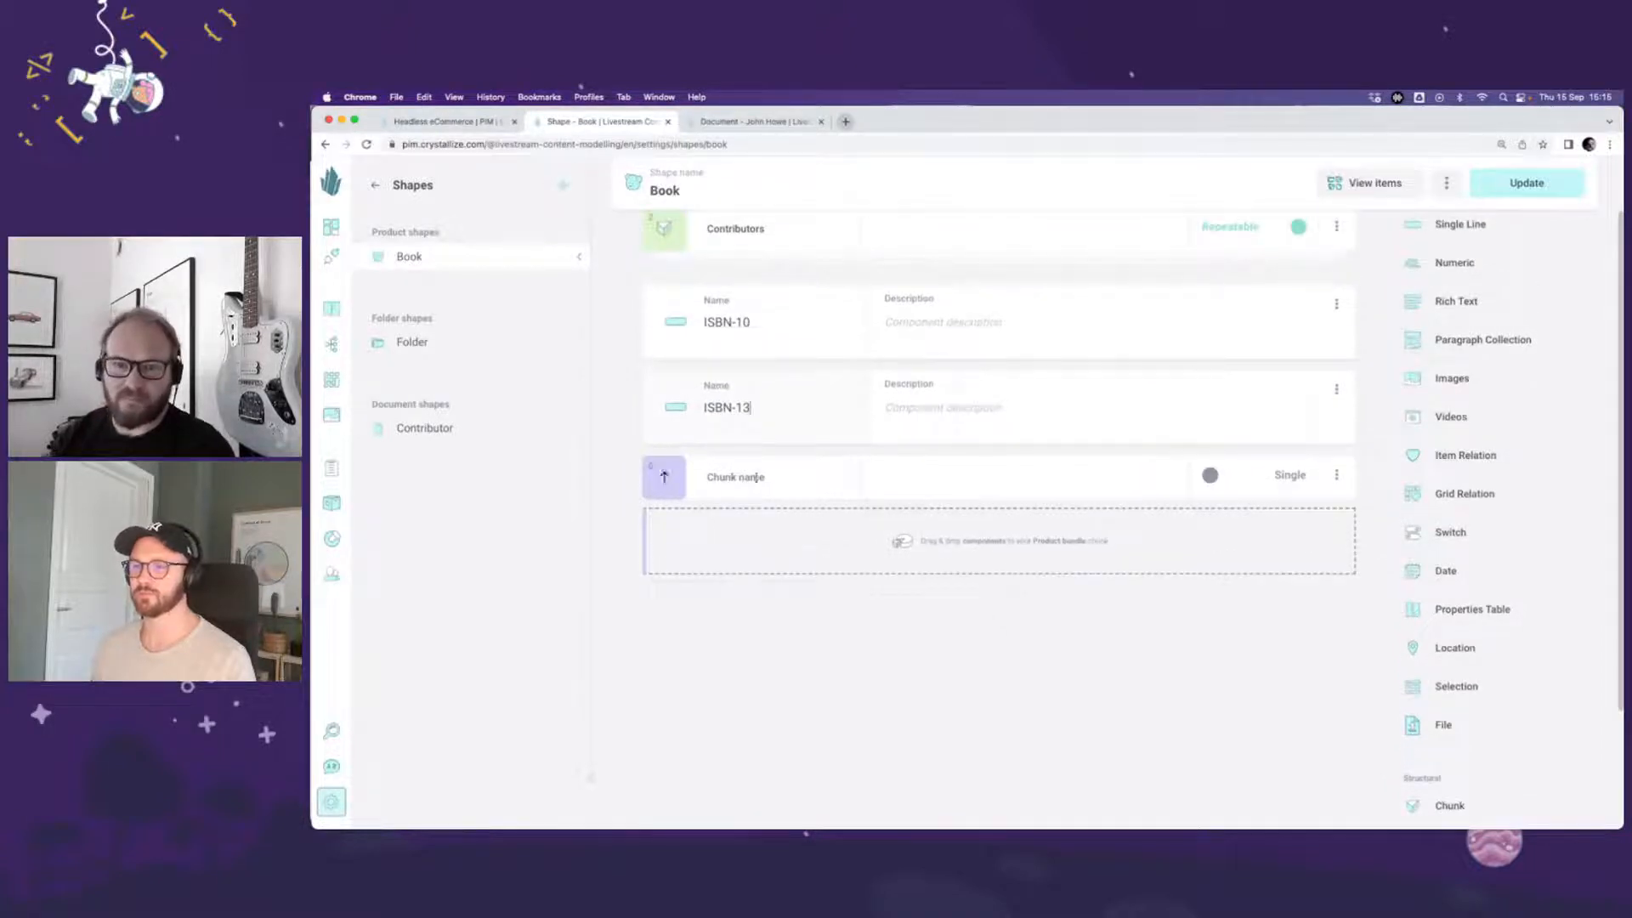
click(754, 480)
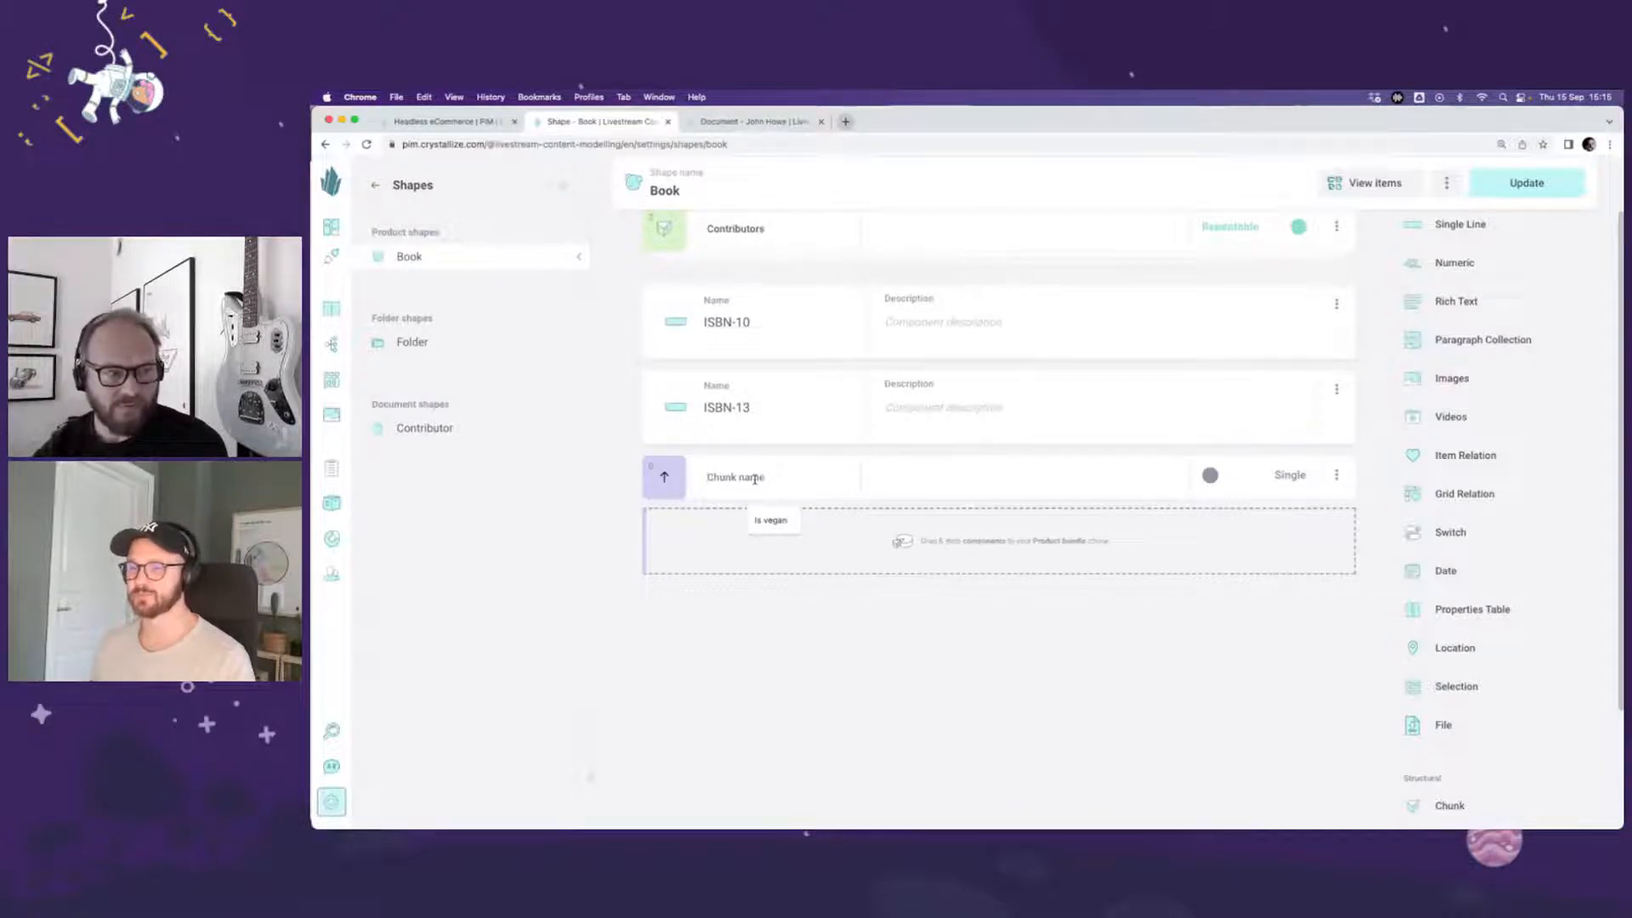
text(Ph)
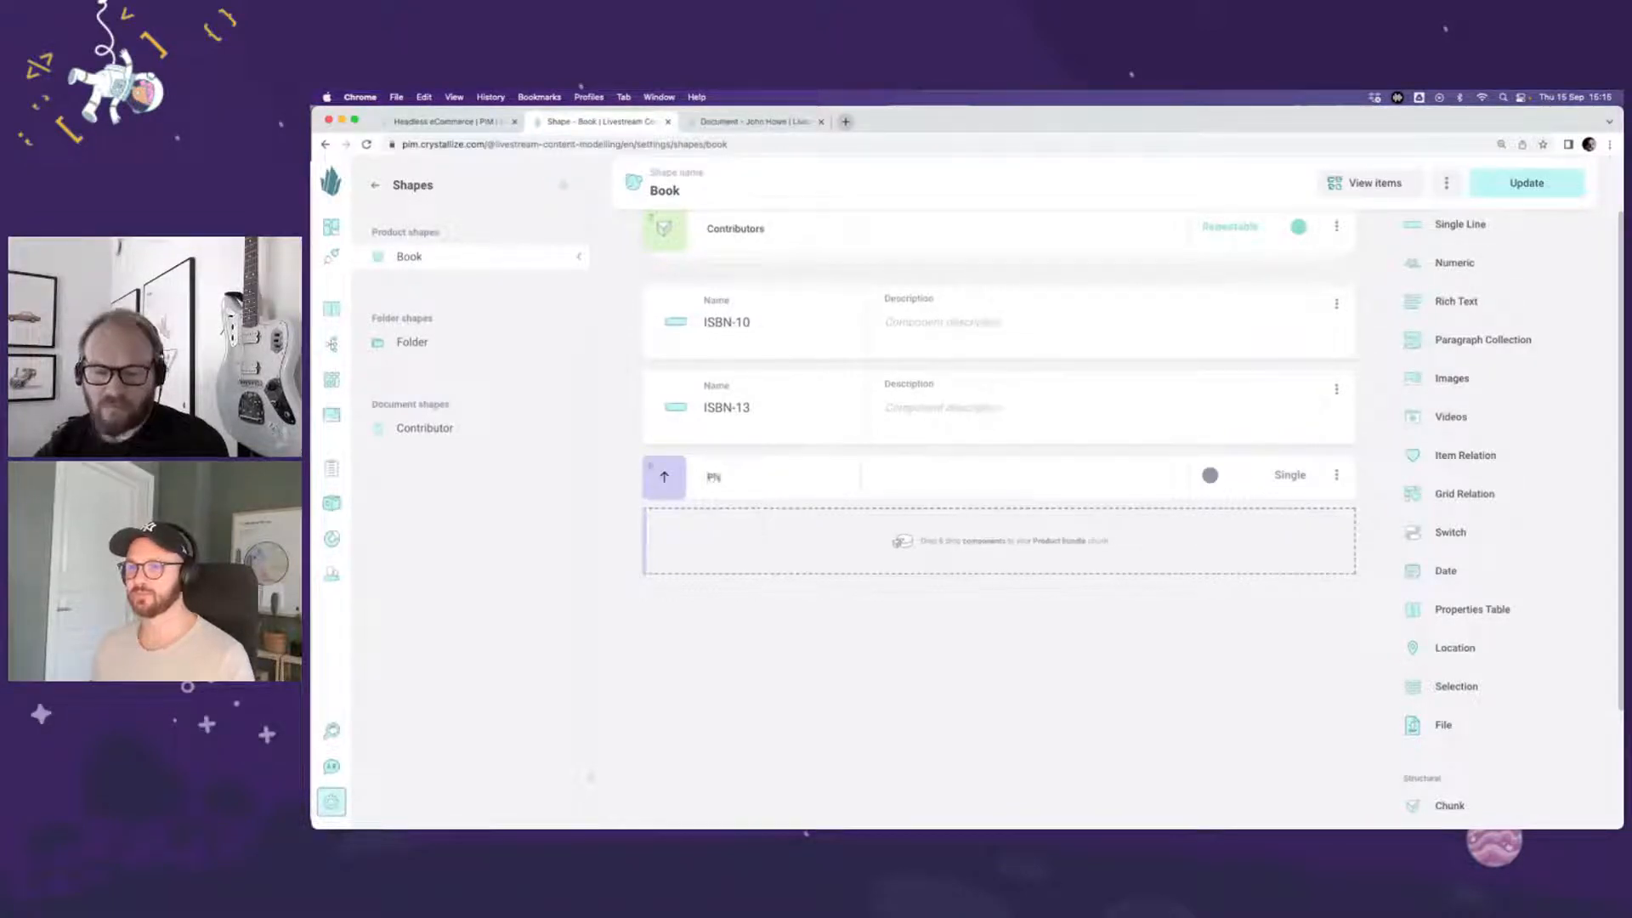
text(ysical prope)
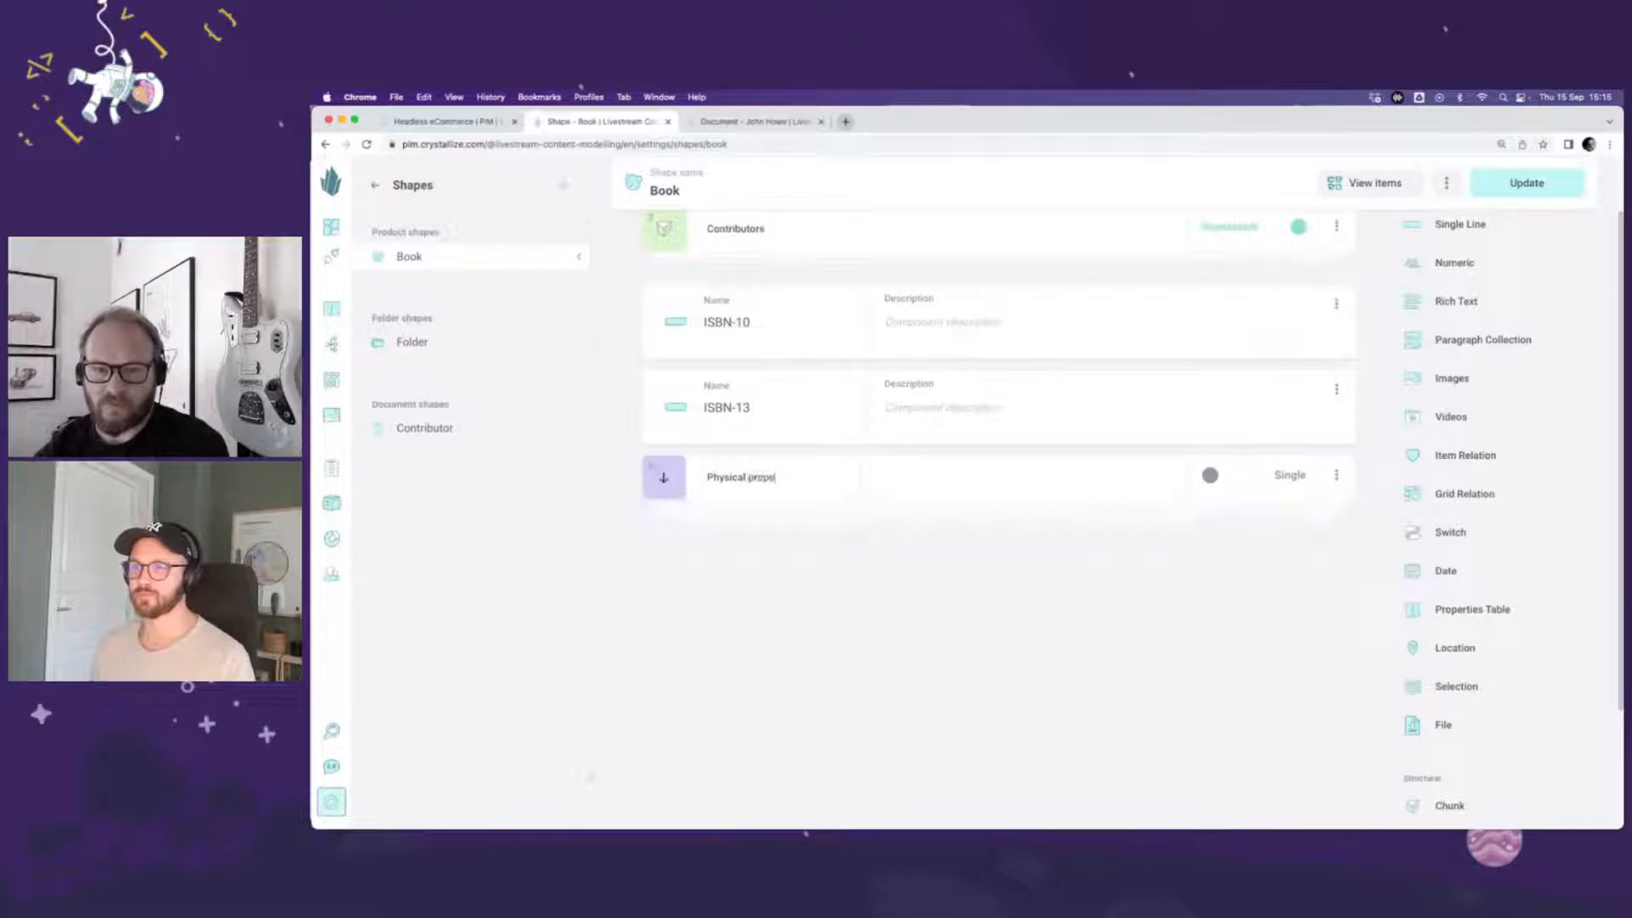
text(rties)
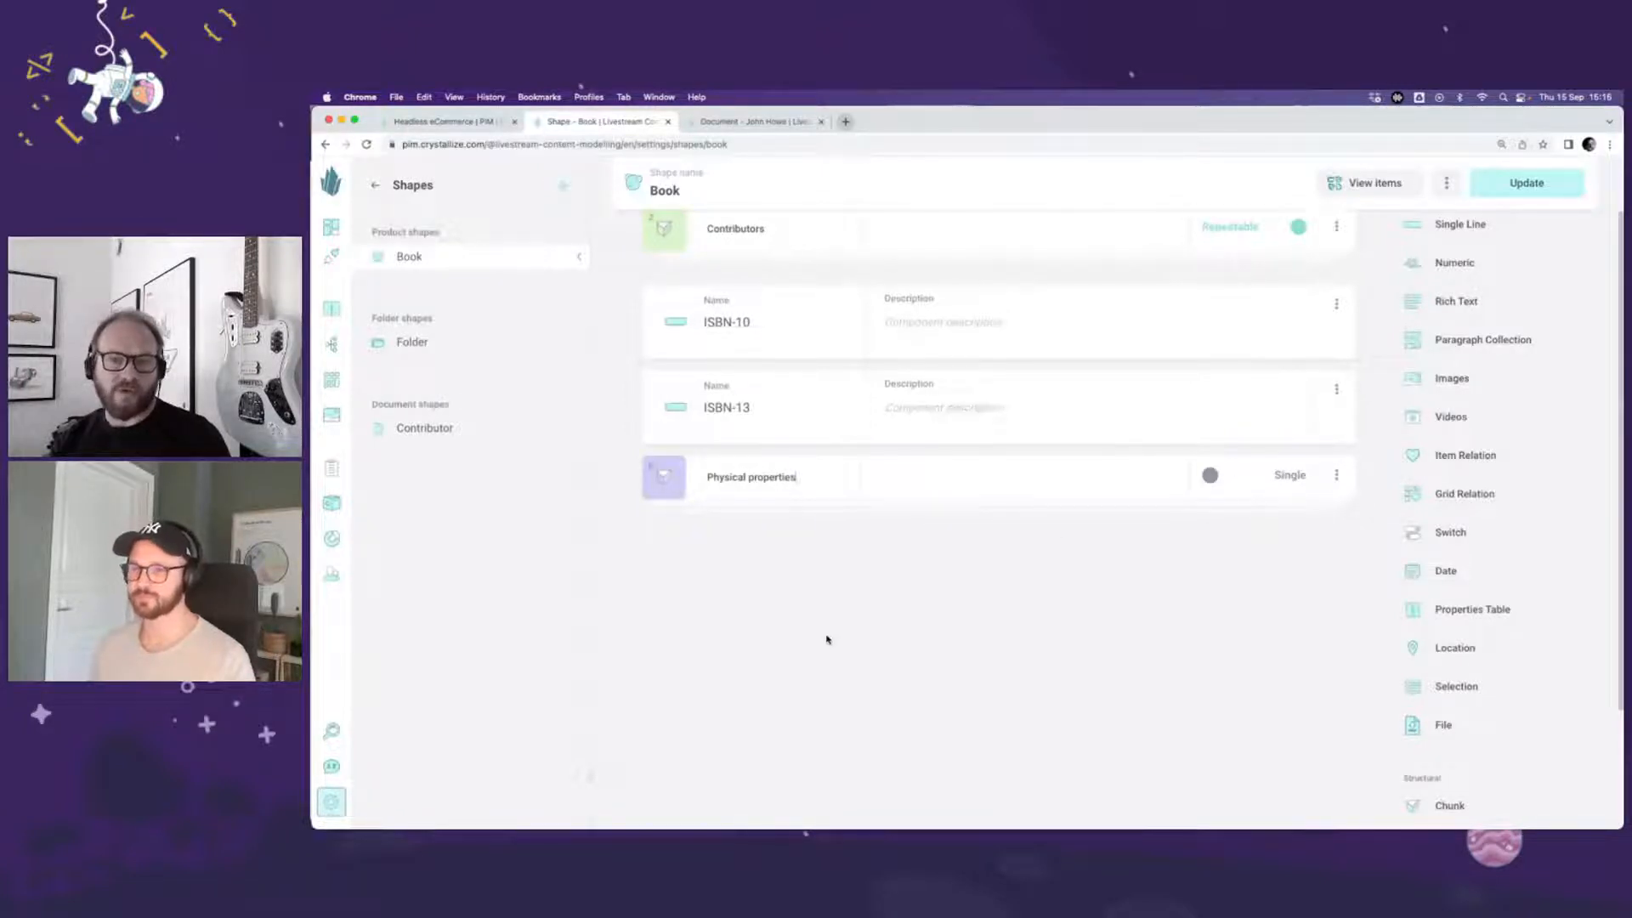
Step: Add a numeric component named Width with the unit cm to the Physical properties chunk
click(664, 479)
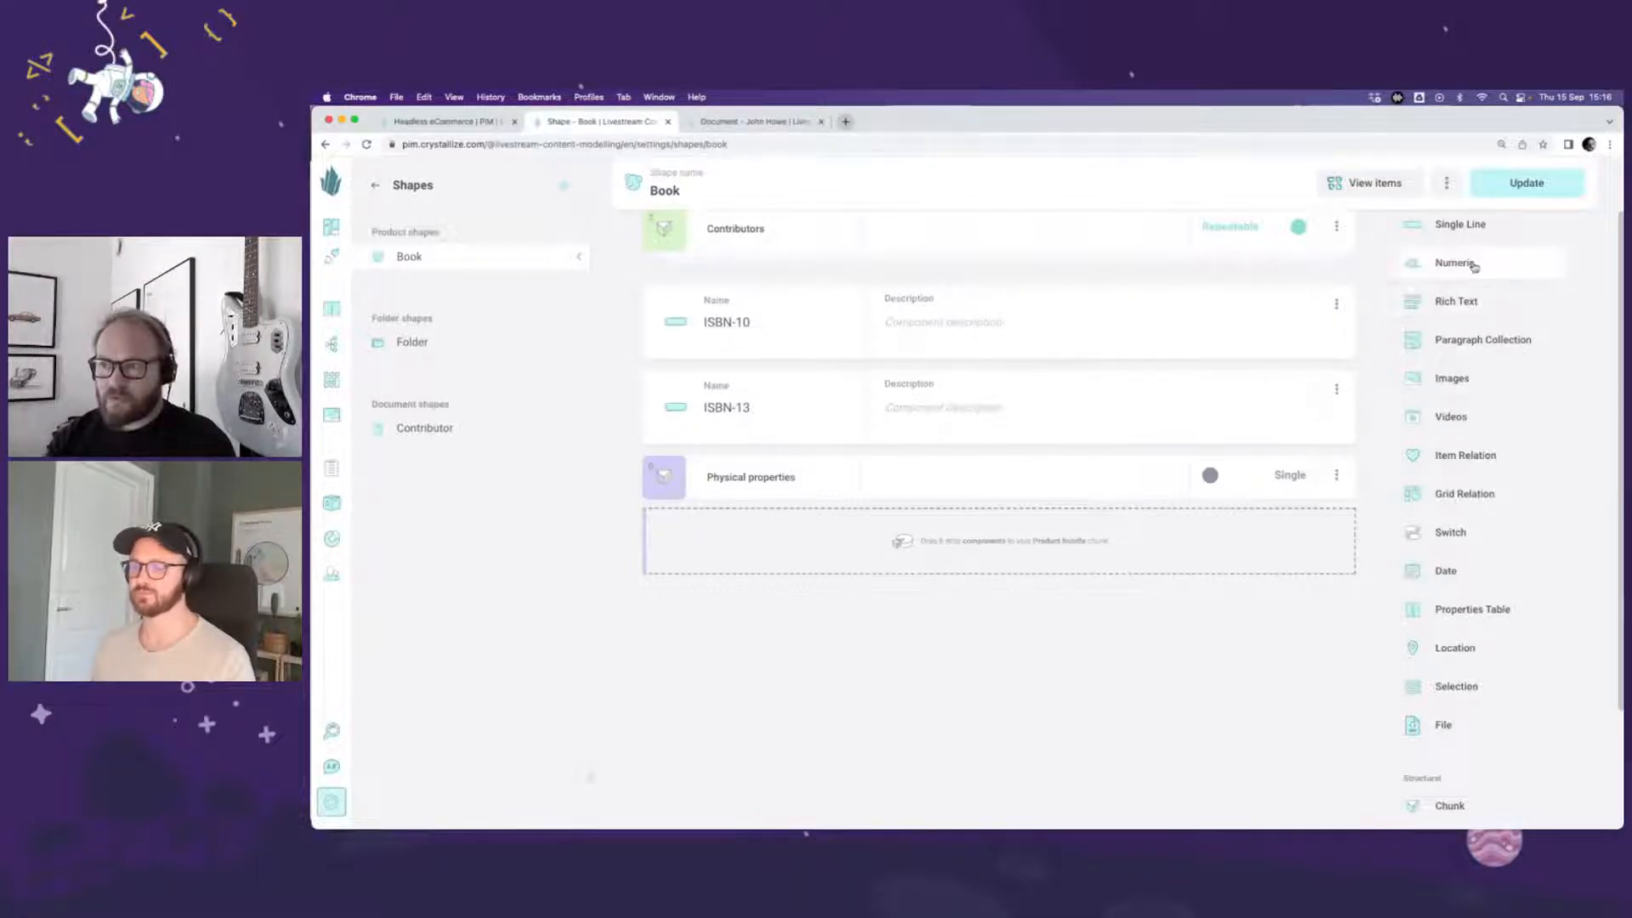
drag(1456, 262, 942, 546)
click(811, 548)
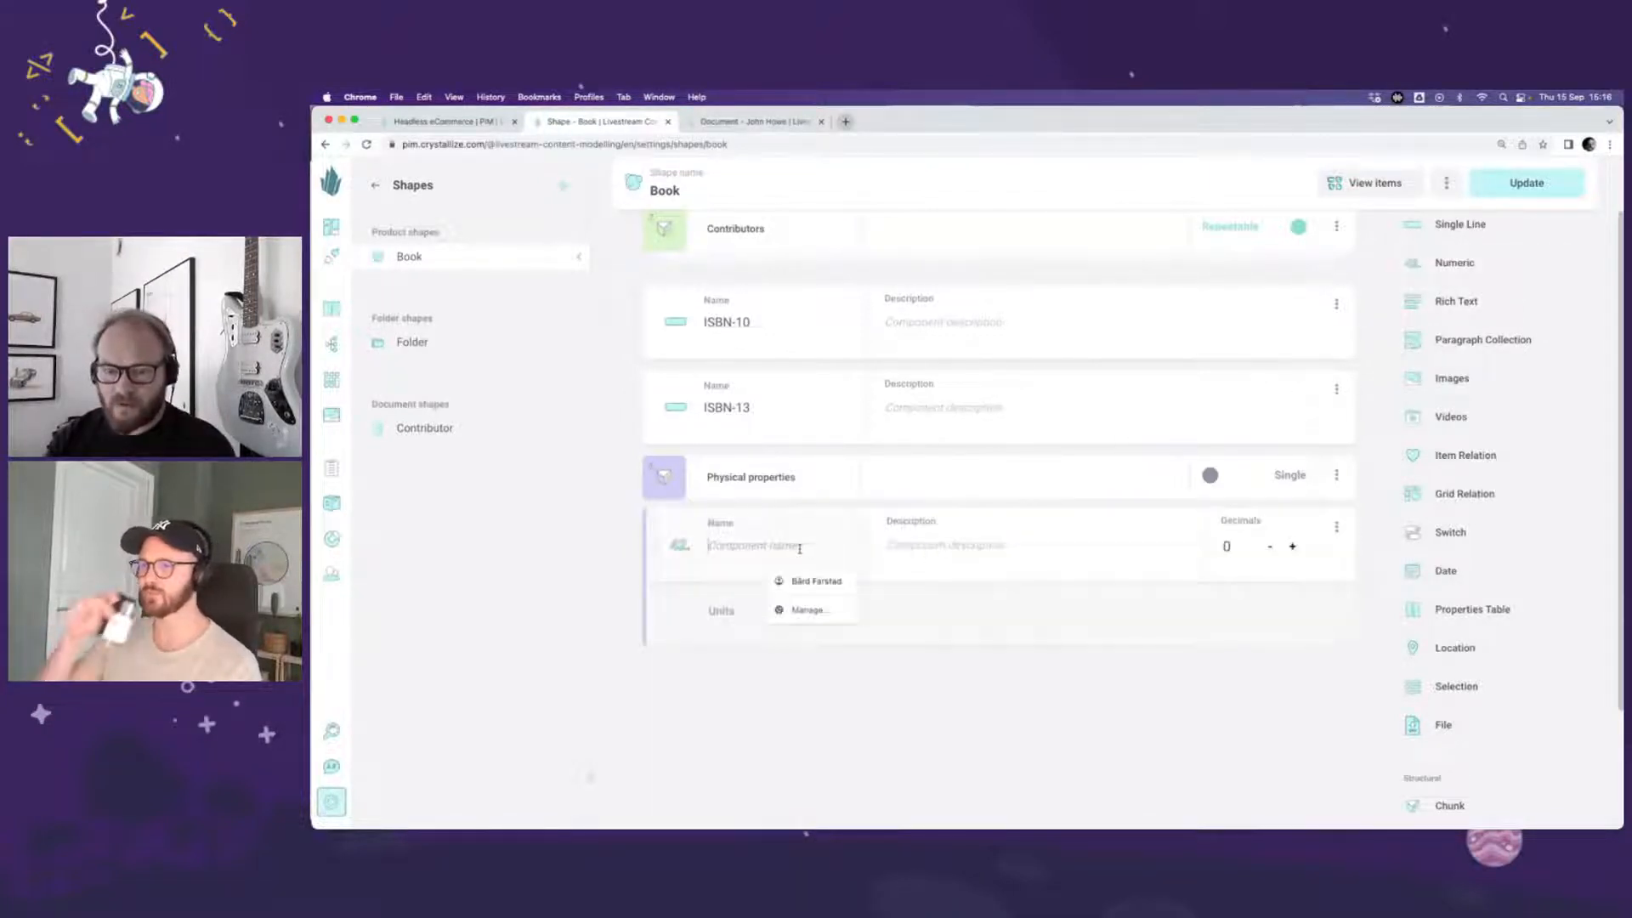
text(Width)
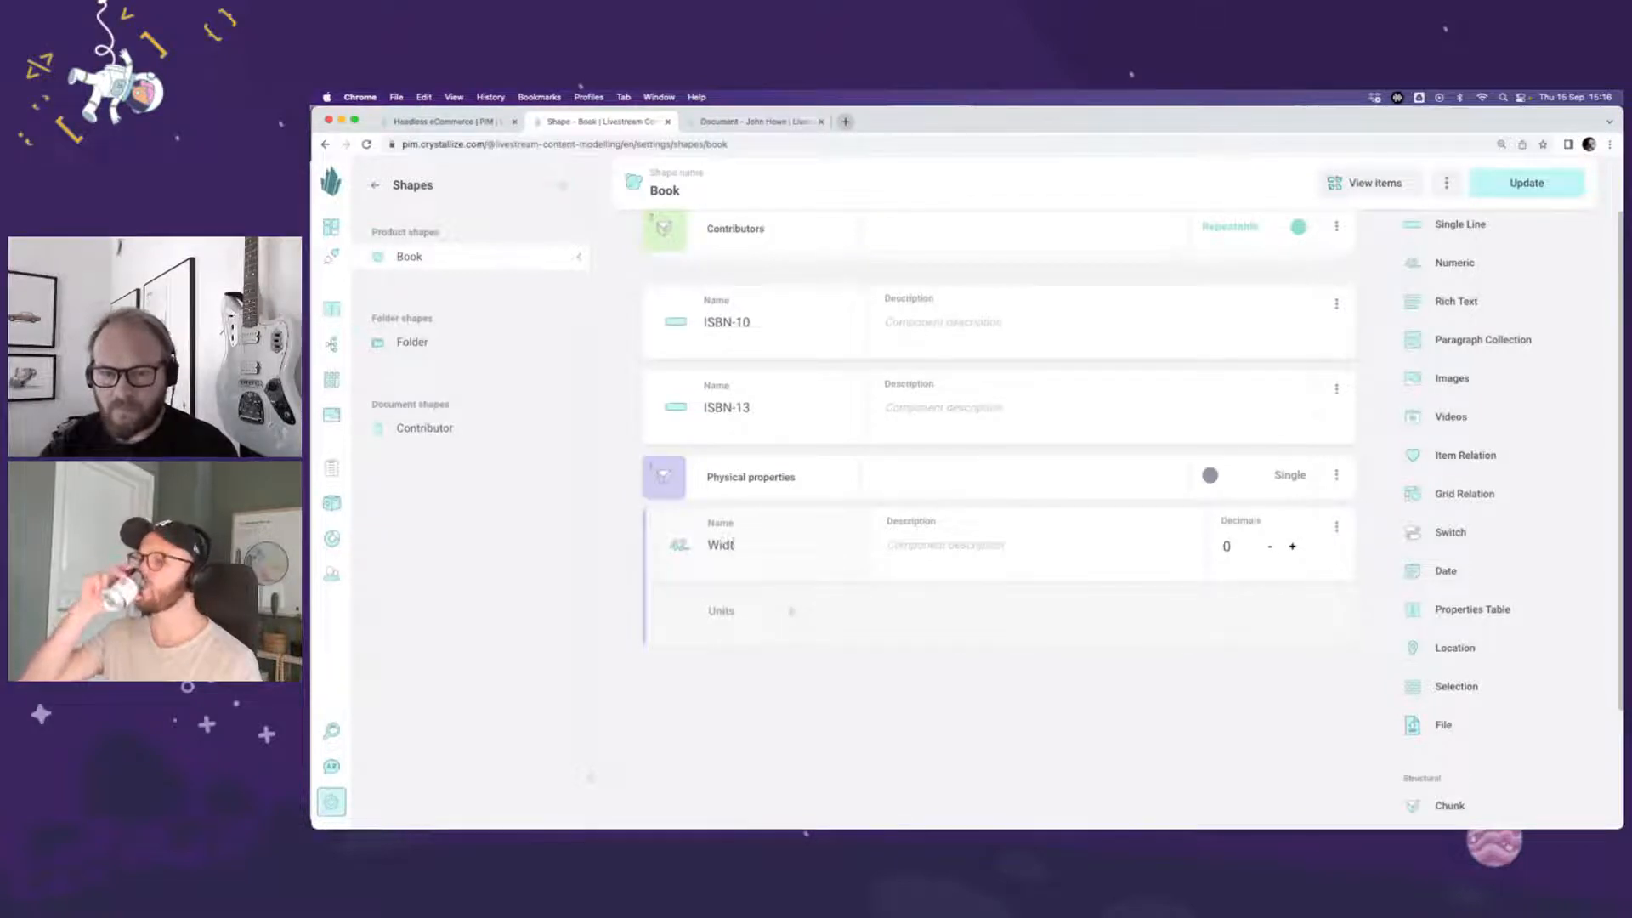
click(822, 619)
text(cm)
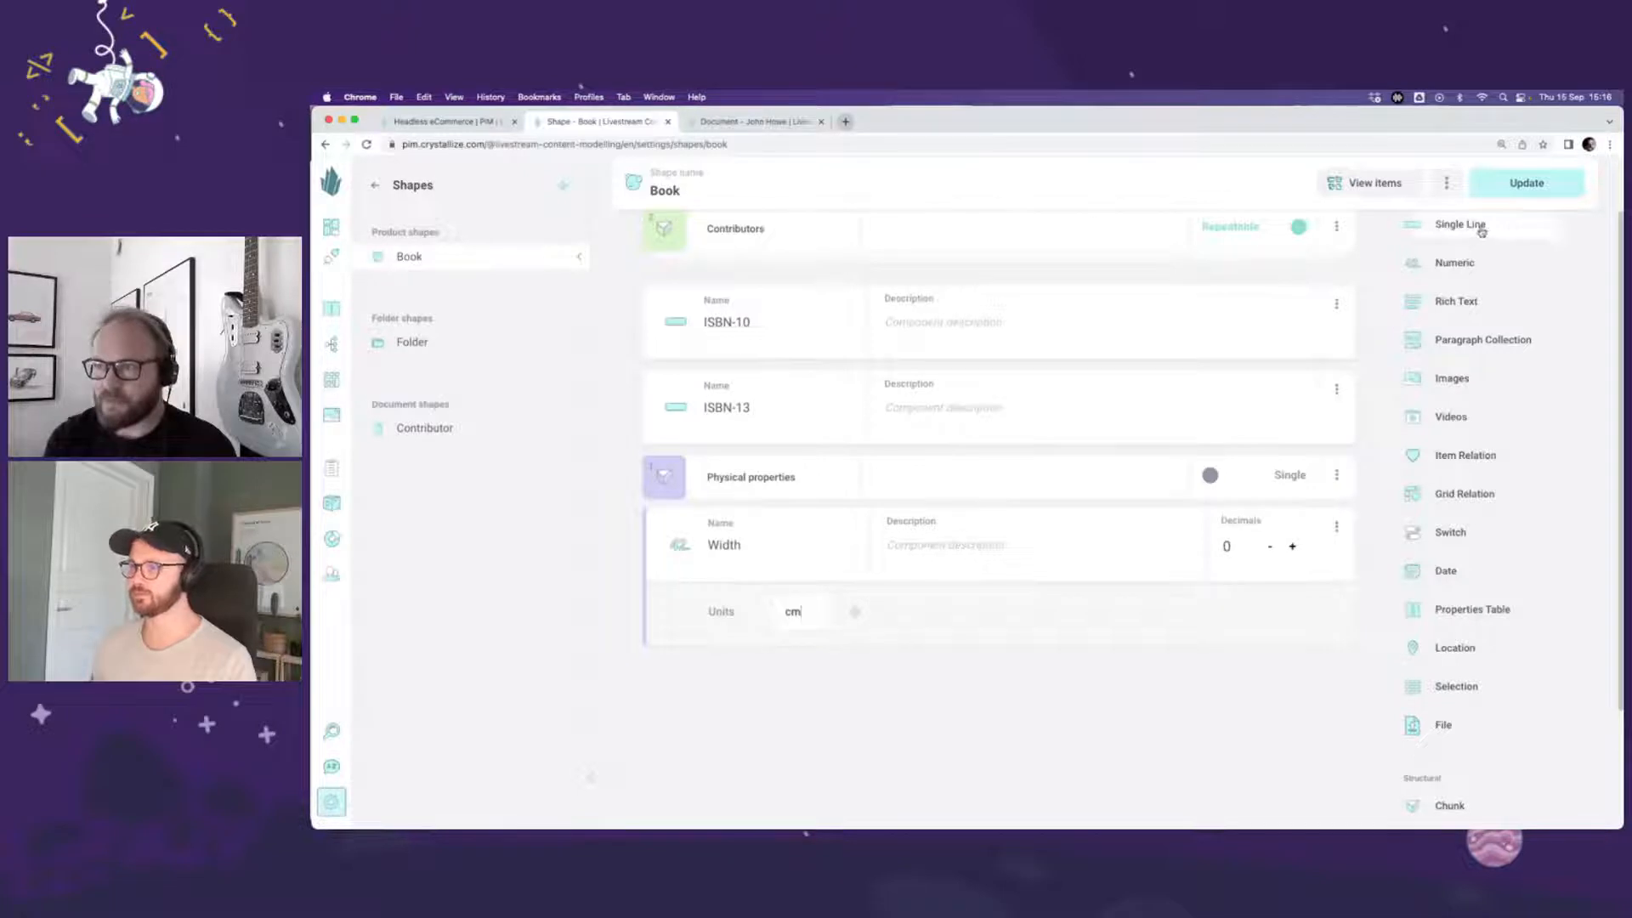
Step: Add a numeric component named Height with the unit cm below Width in the Physical properties chunk
drag(1483, 263, 1015, 589)
text(Height)
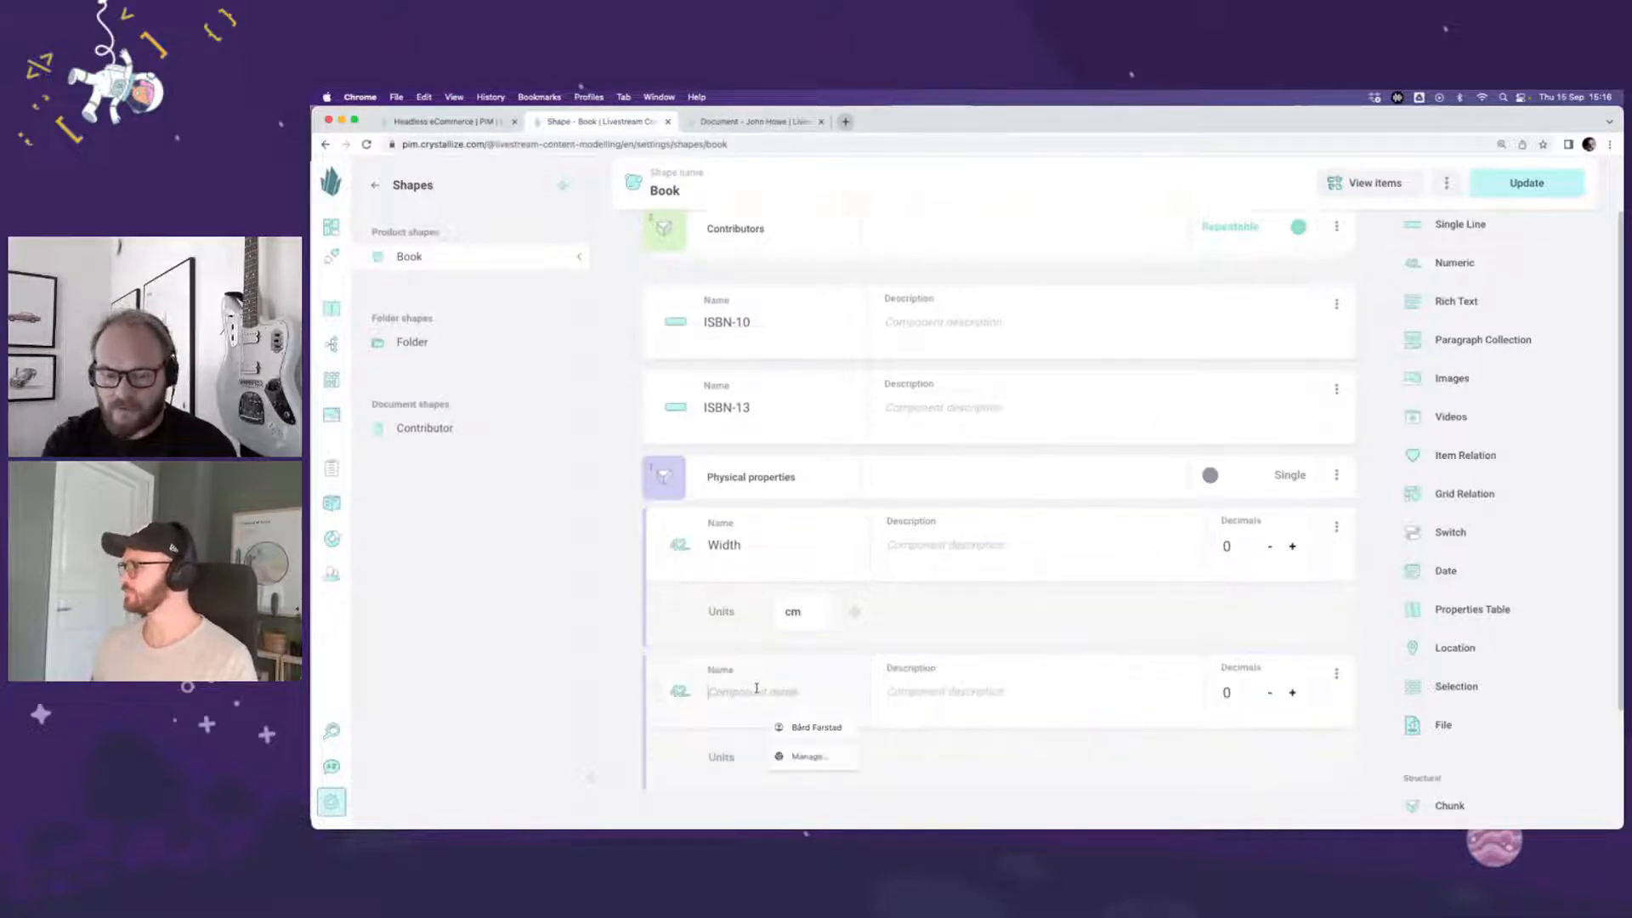
click(793, 757)
text(cm)
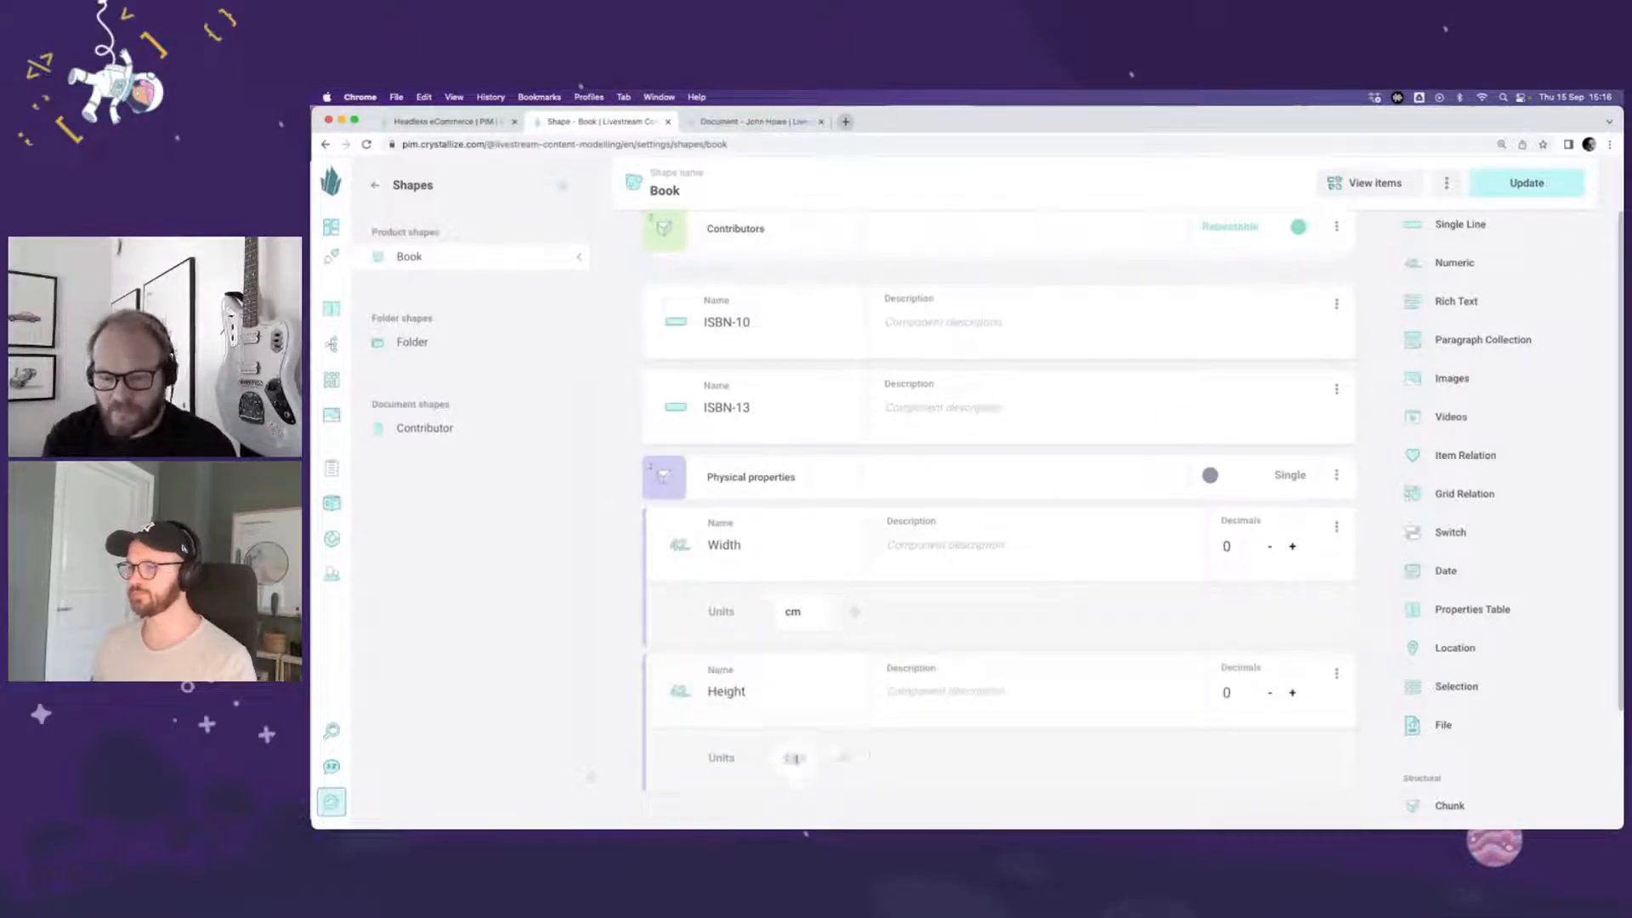
Step: Add a numeric component named Weight with the unit g below Height, and collapse the Physical properties chunk
scroll(832, 759, down, 1)
scroll(1394, 364, up, 1)
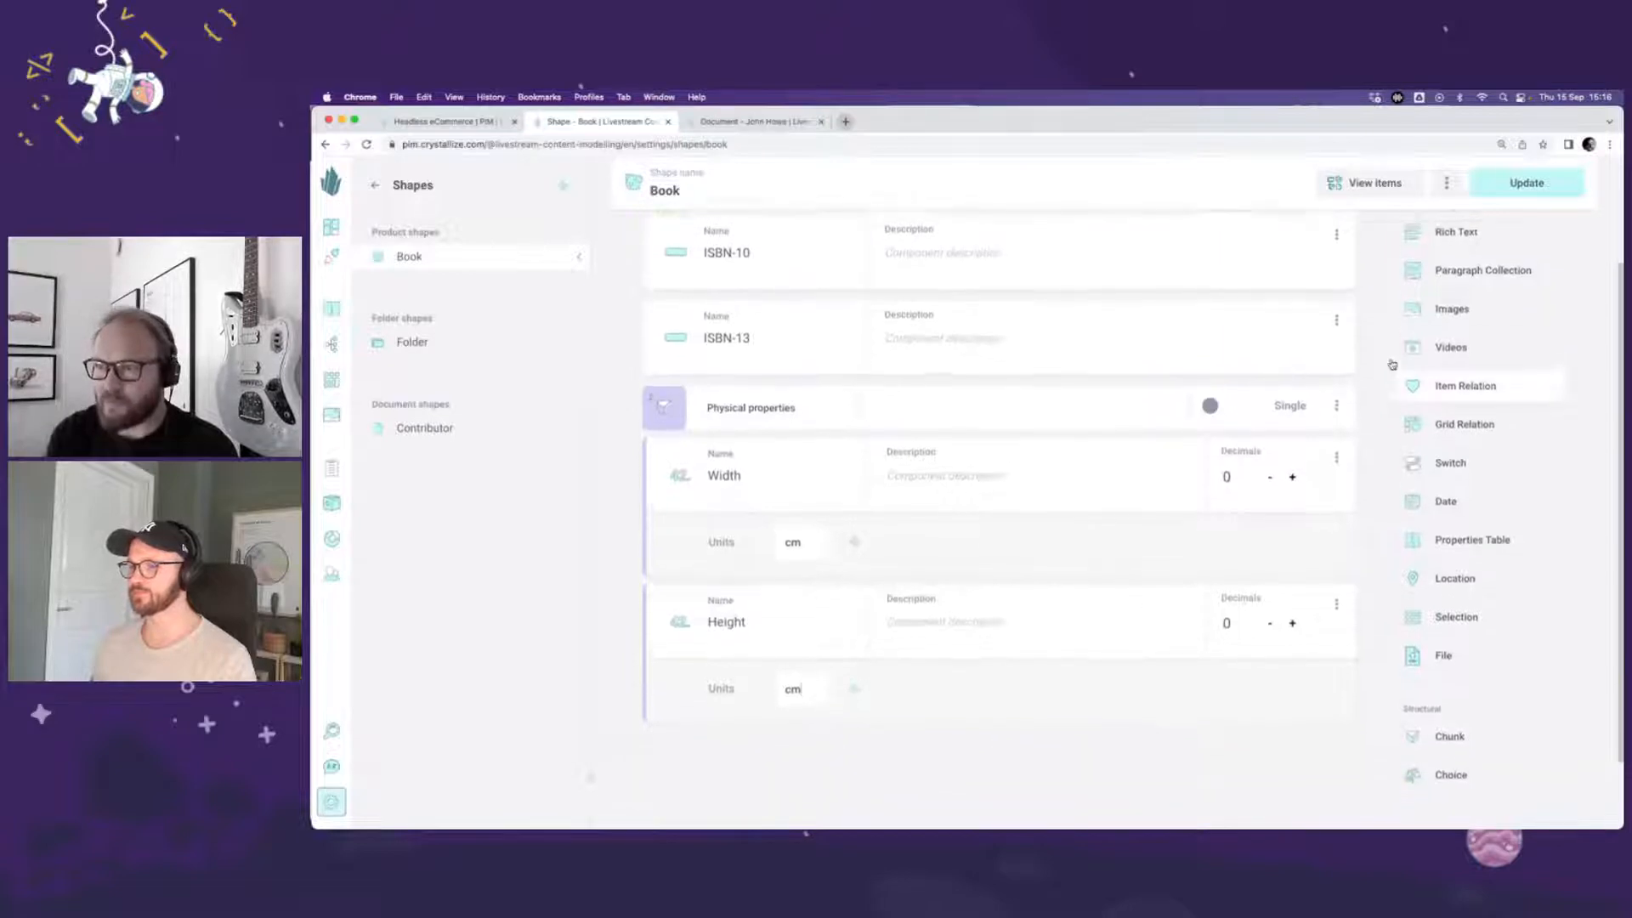
drag(1484, 256, 1115, 660)
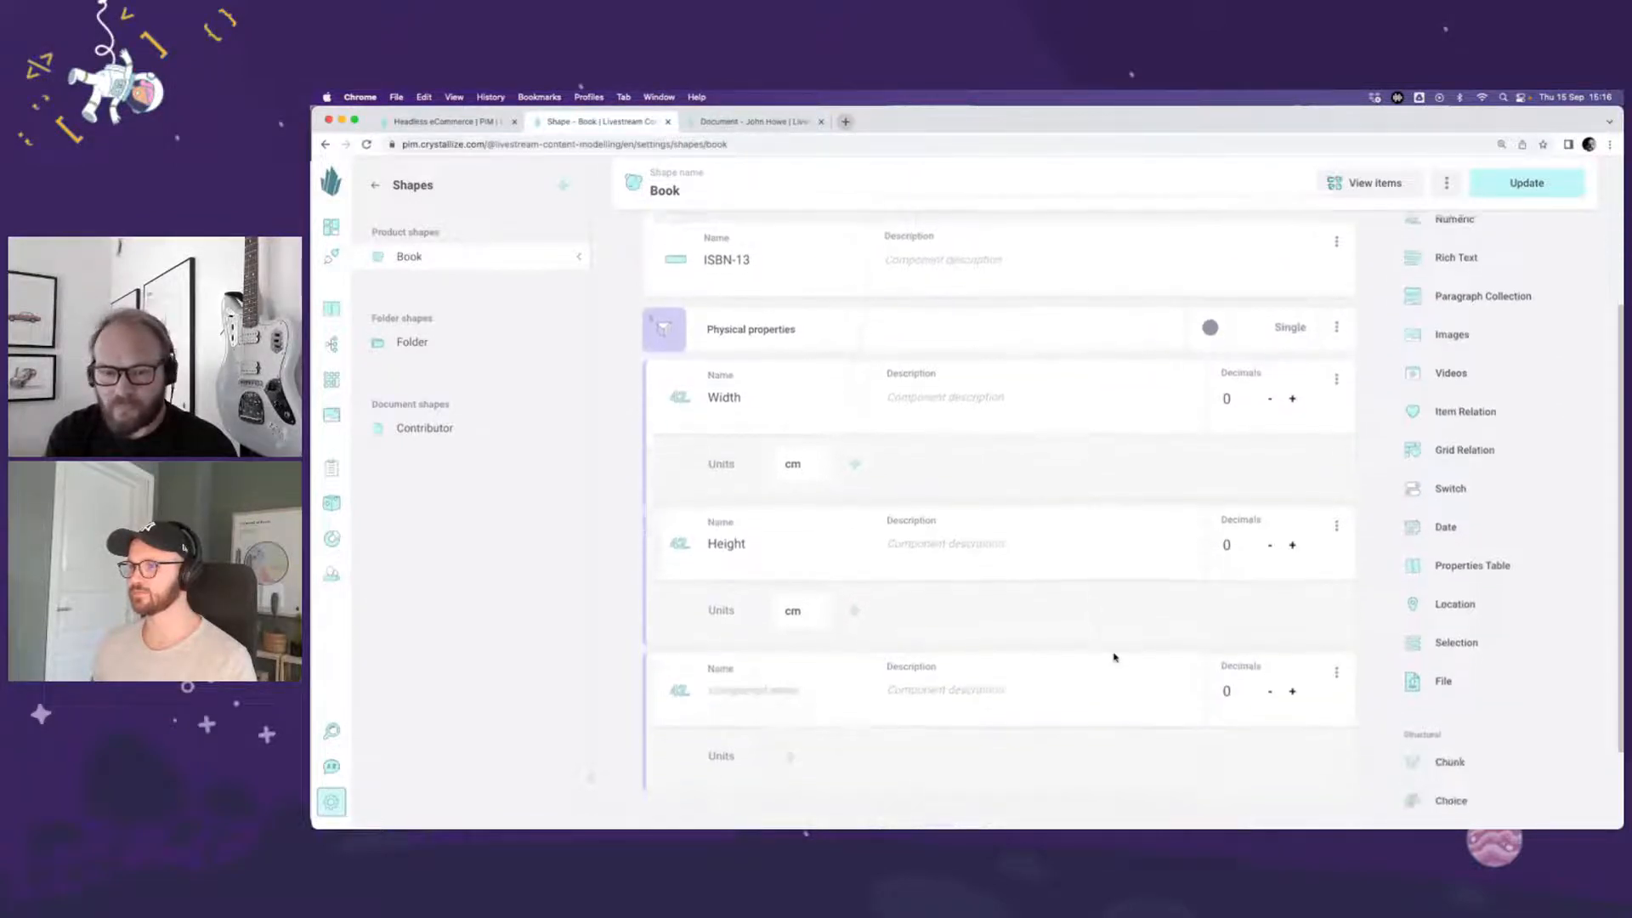
click(792, 629)
text(Weight)
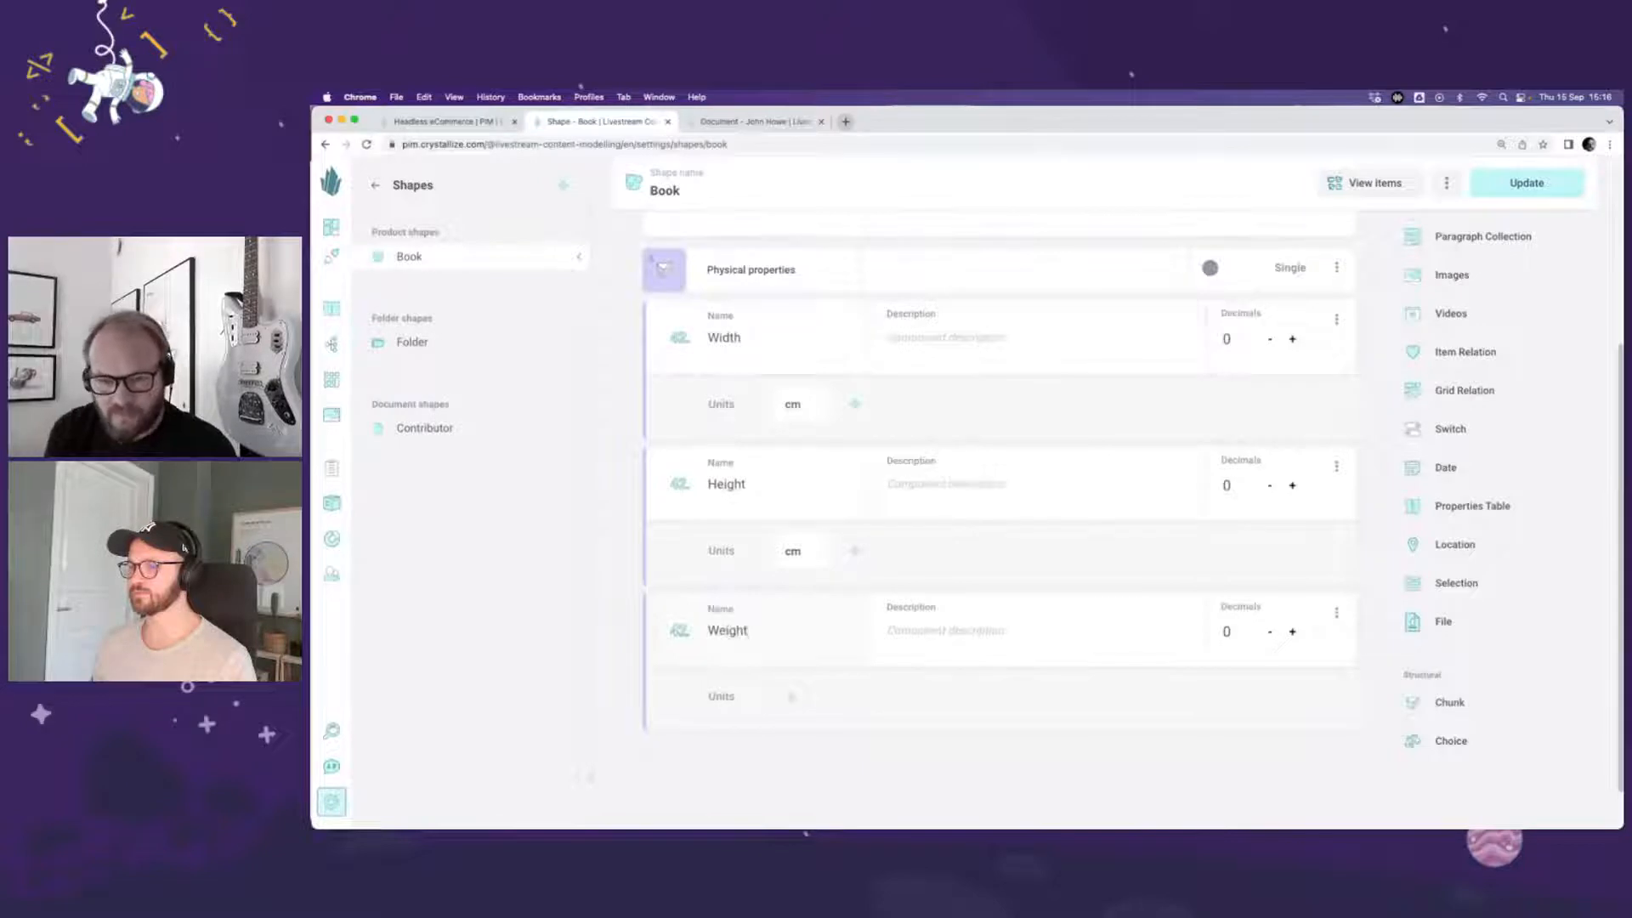
click(798, 699)
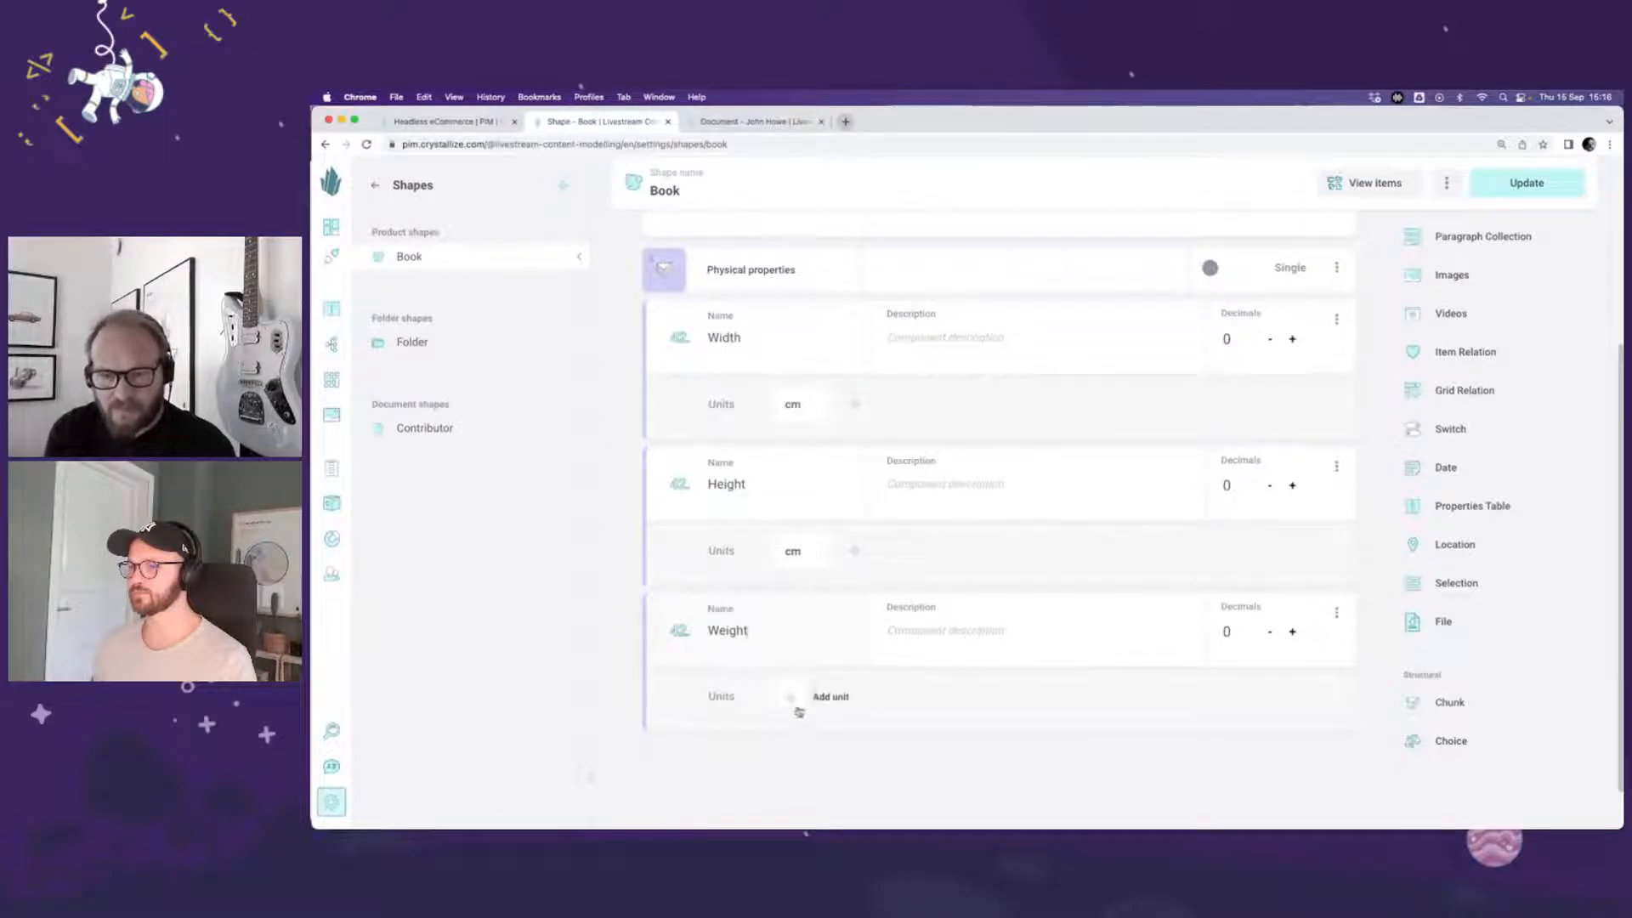
text(g)
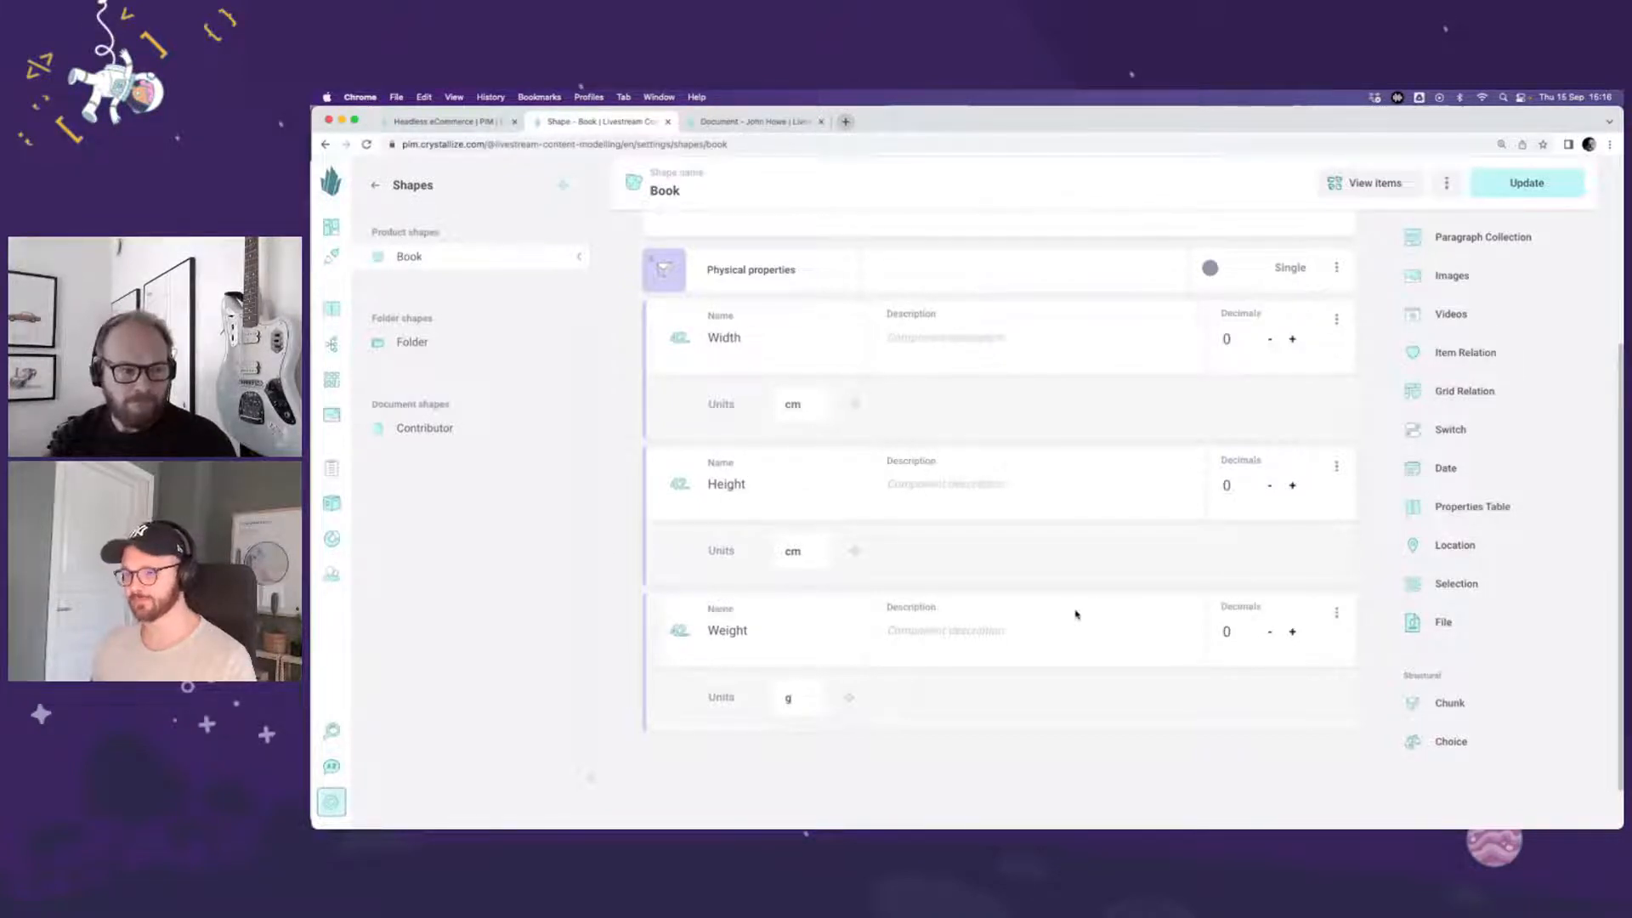
click(672, 279)
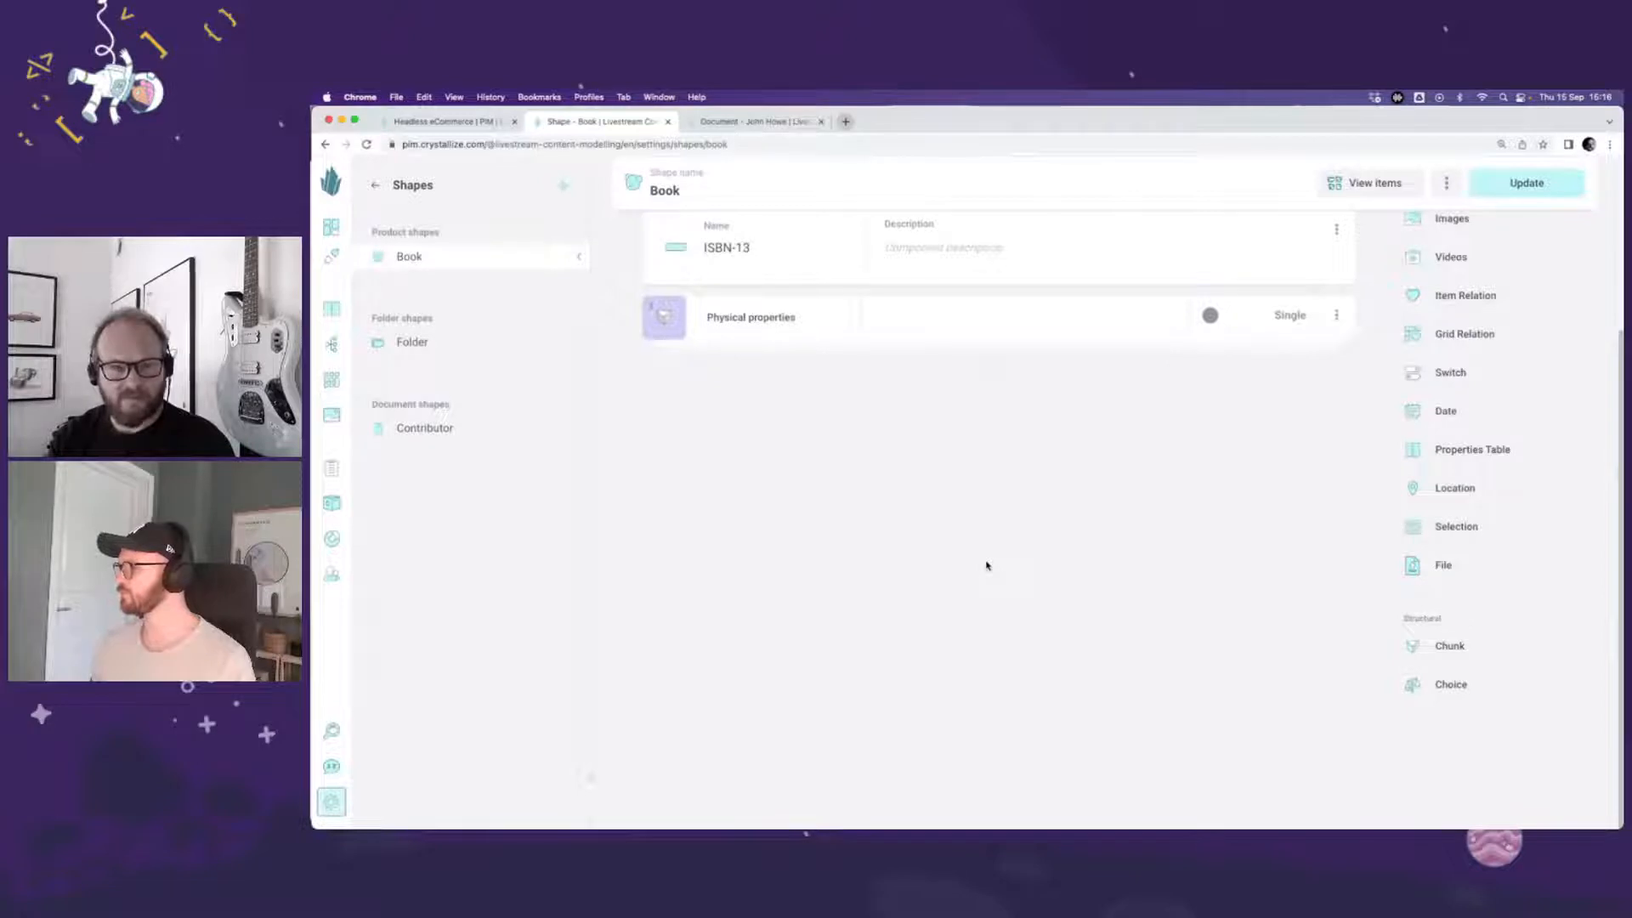
Step: Add a second chunk named Audio book properties below the Physical properties chunk
click(1450, 645)
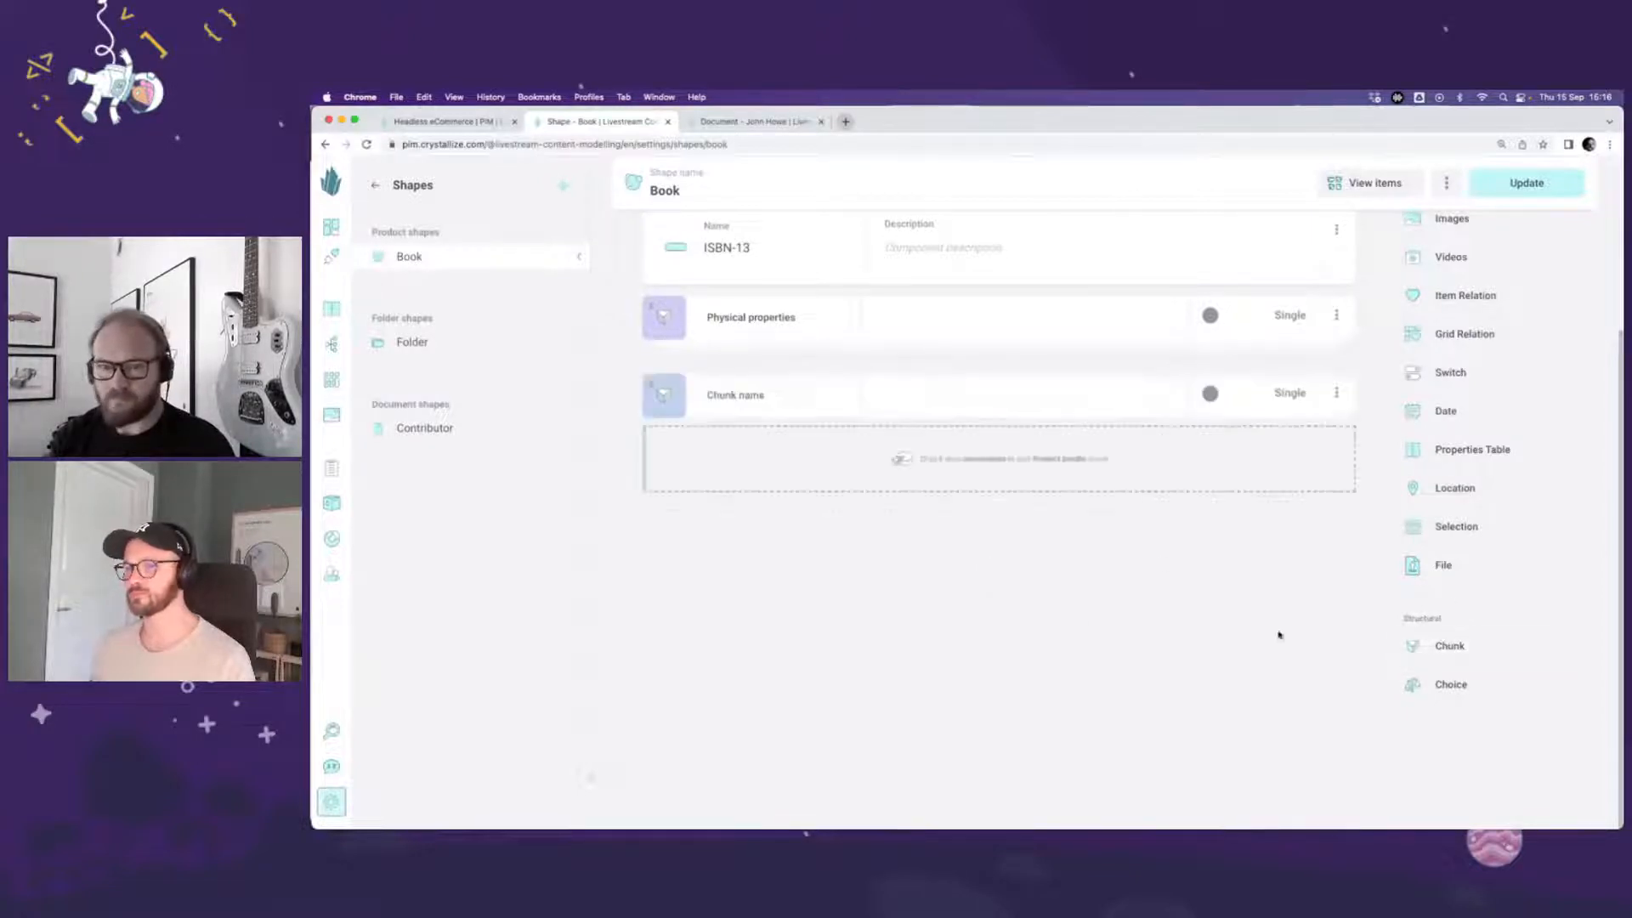
text(Audio)
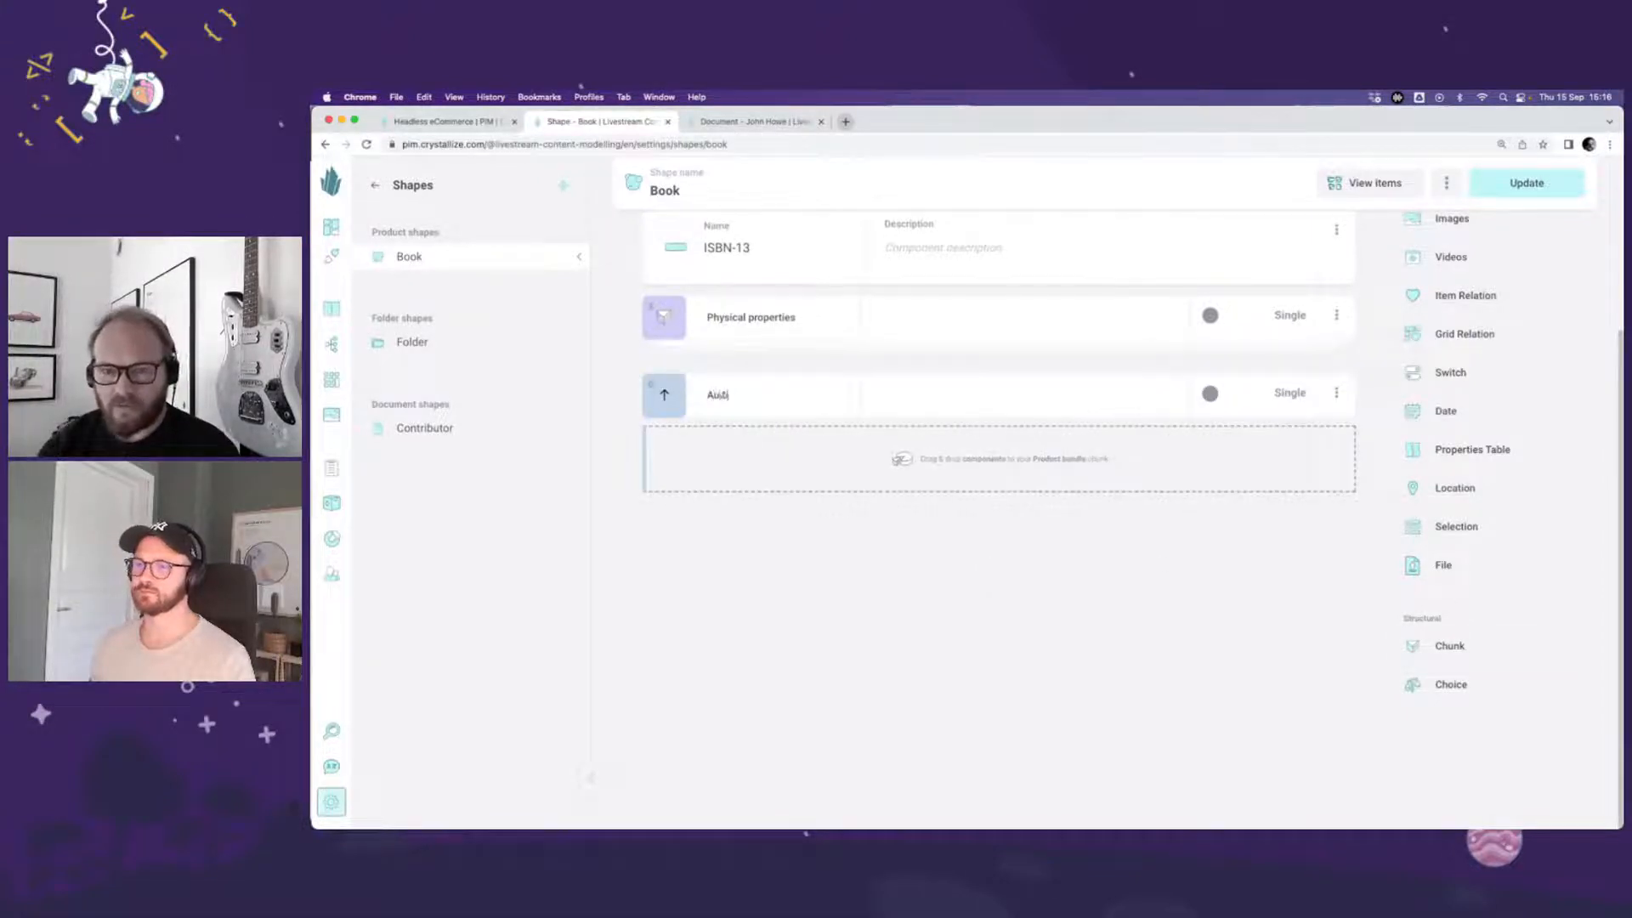
text( book pr)
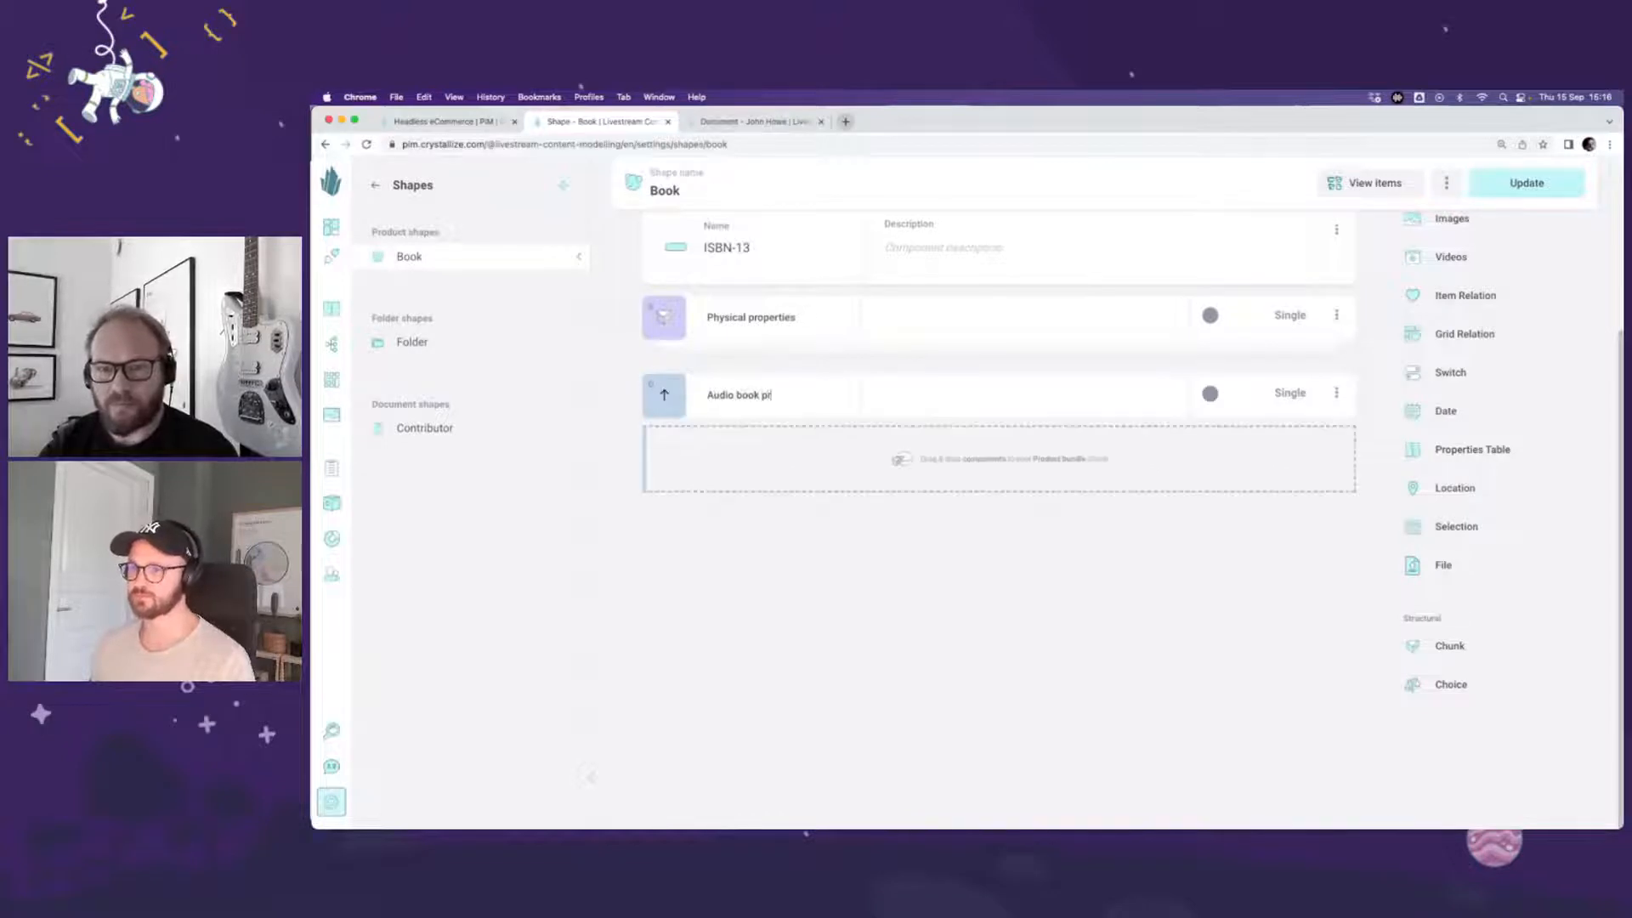
text(operties)
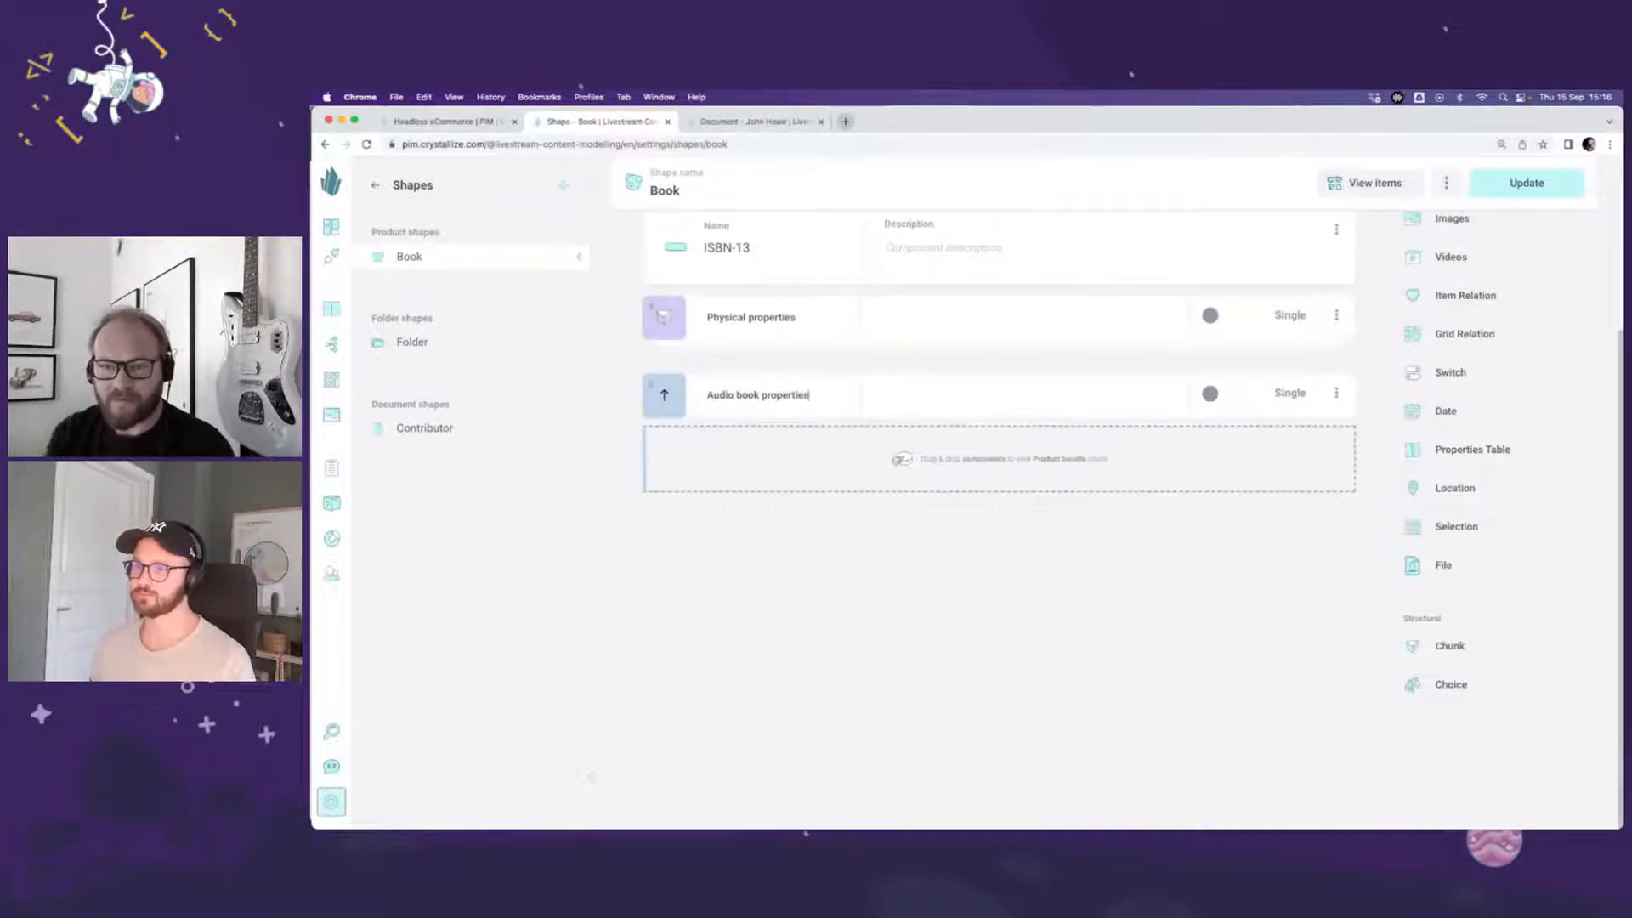
Step: Add a numeric component named Duration with the unit Hours to the Audio book properties chunk
scroll(1458, 255, up, 3)
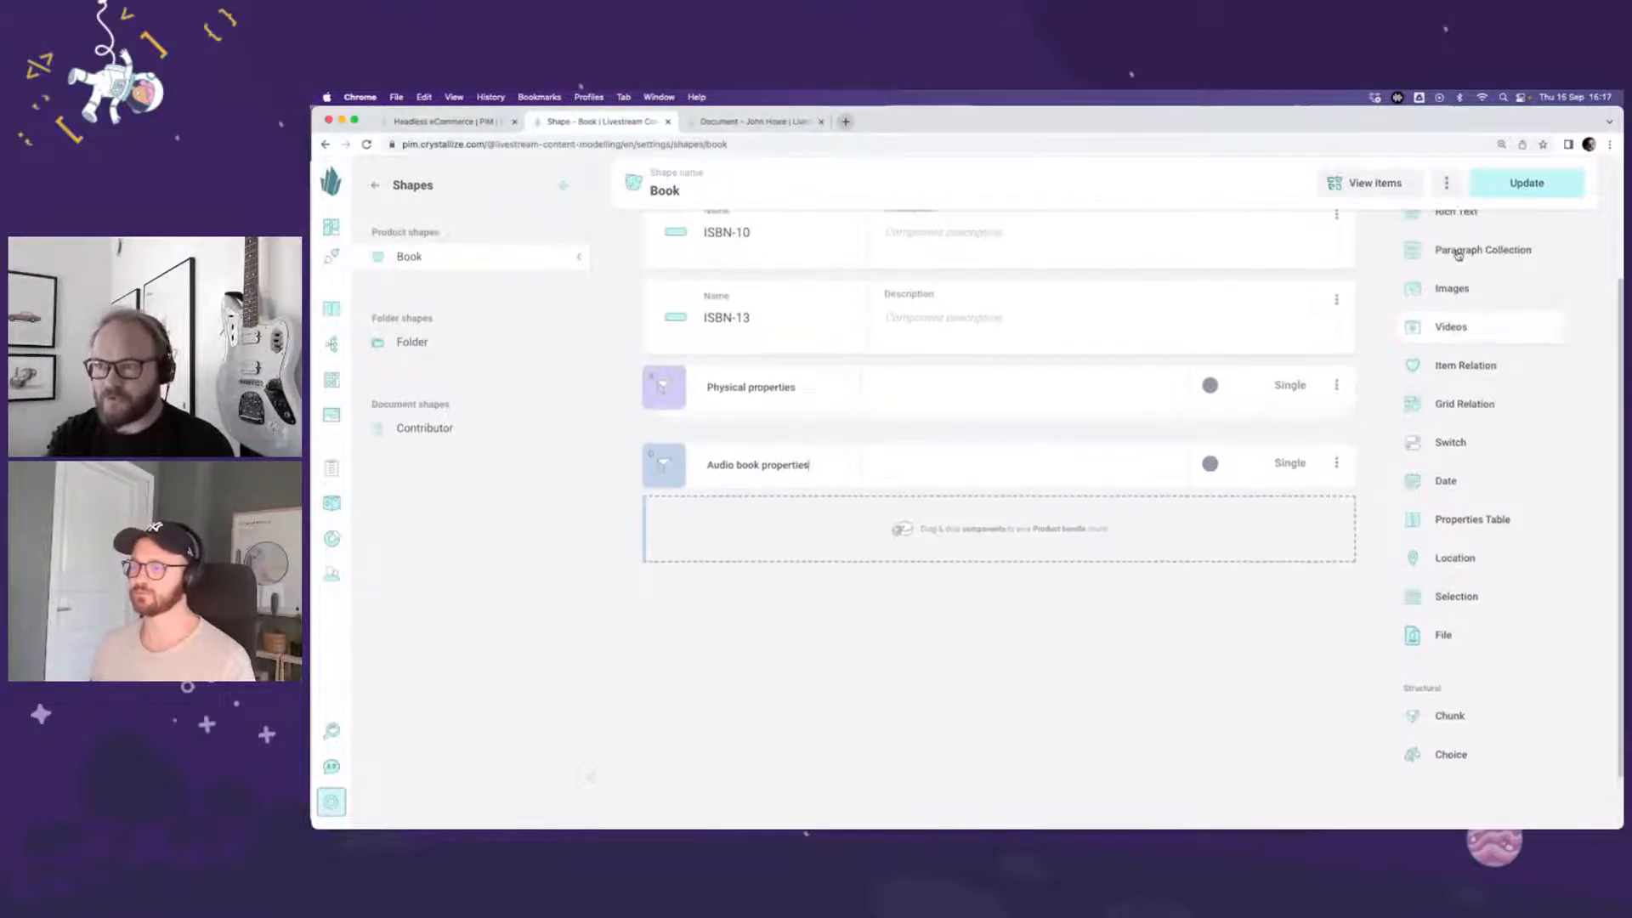
drag(1461, 248, 757, 616)
click(732, 607)
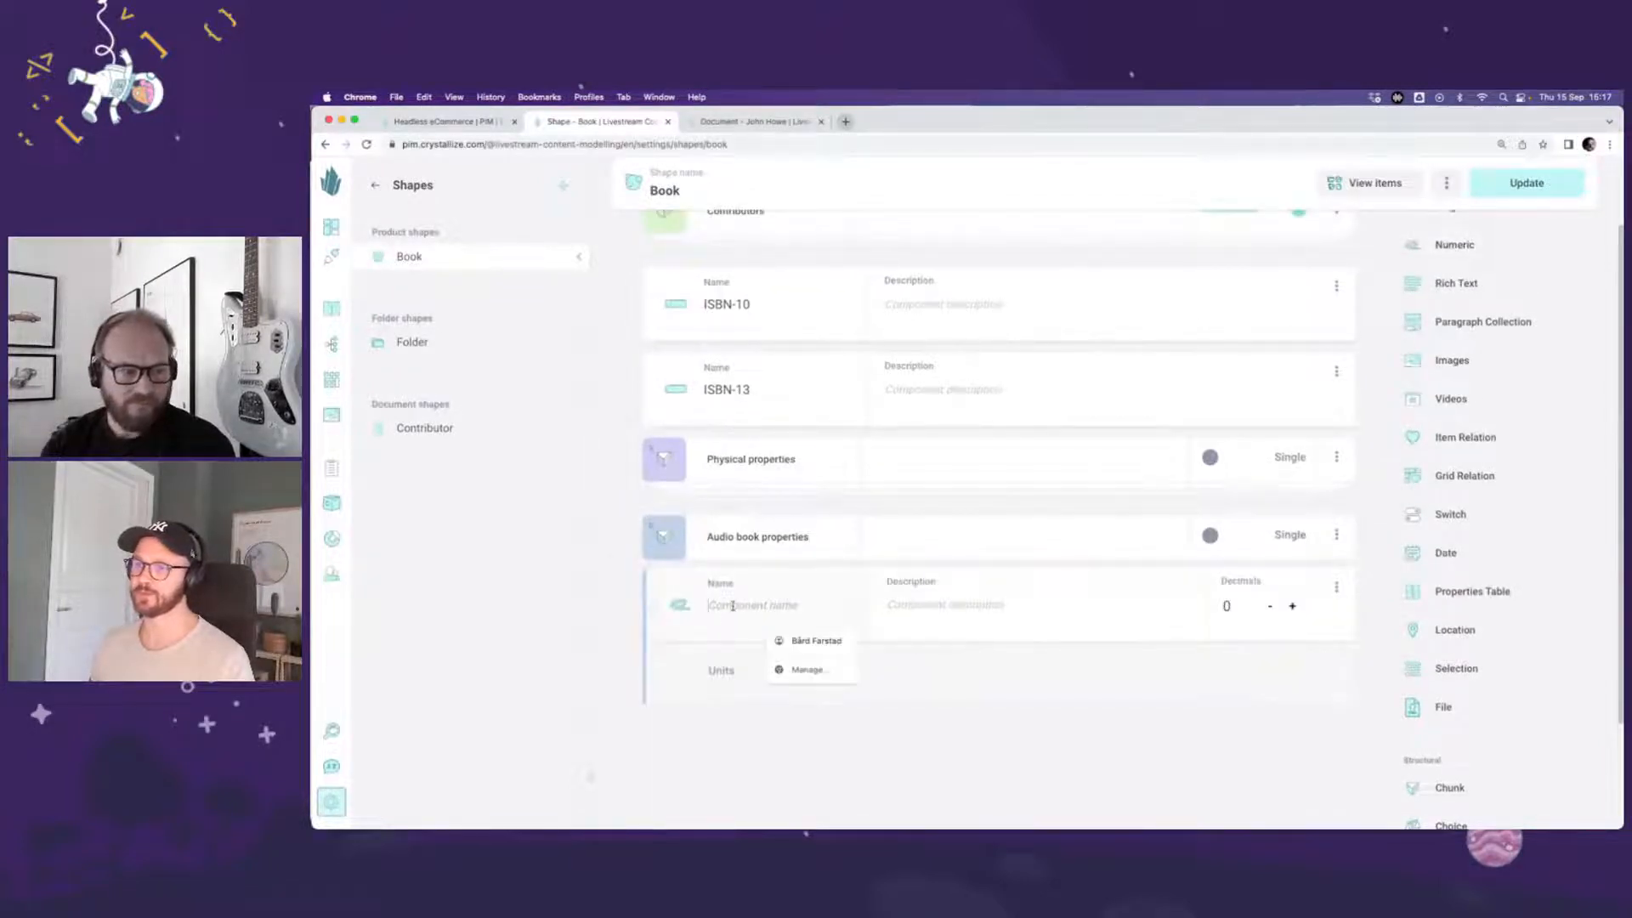
text(Duration)
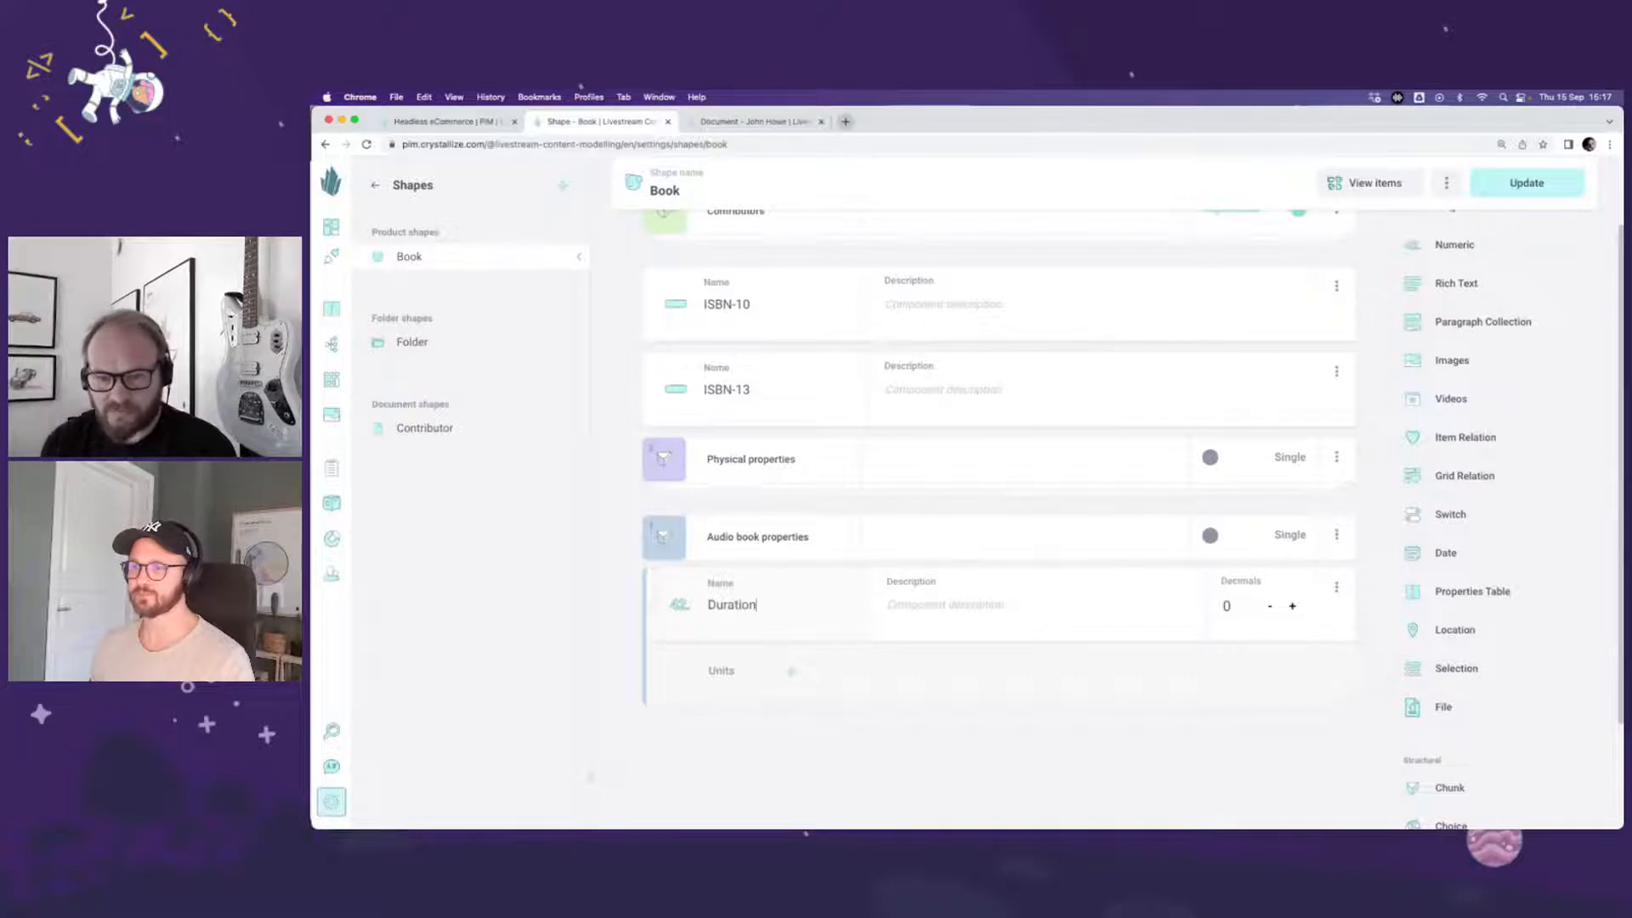
click(795, 676)
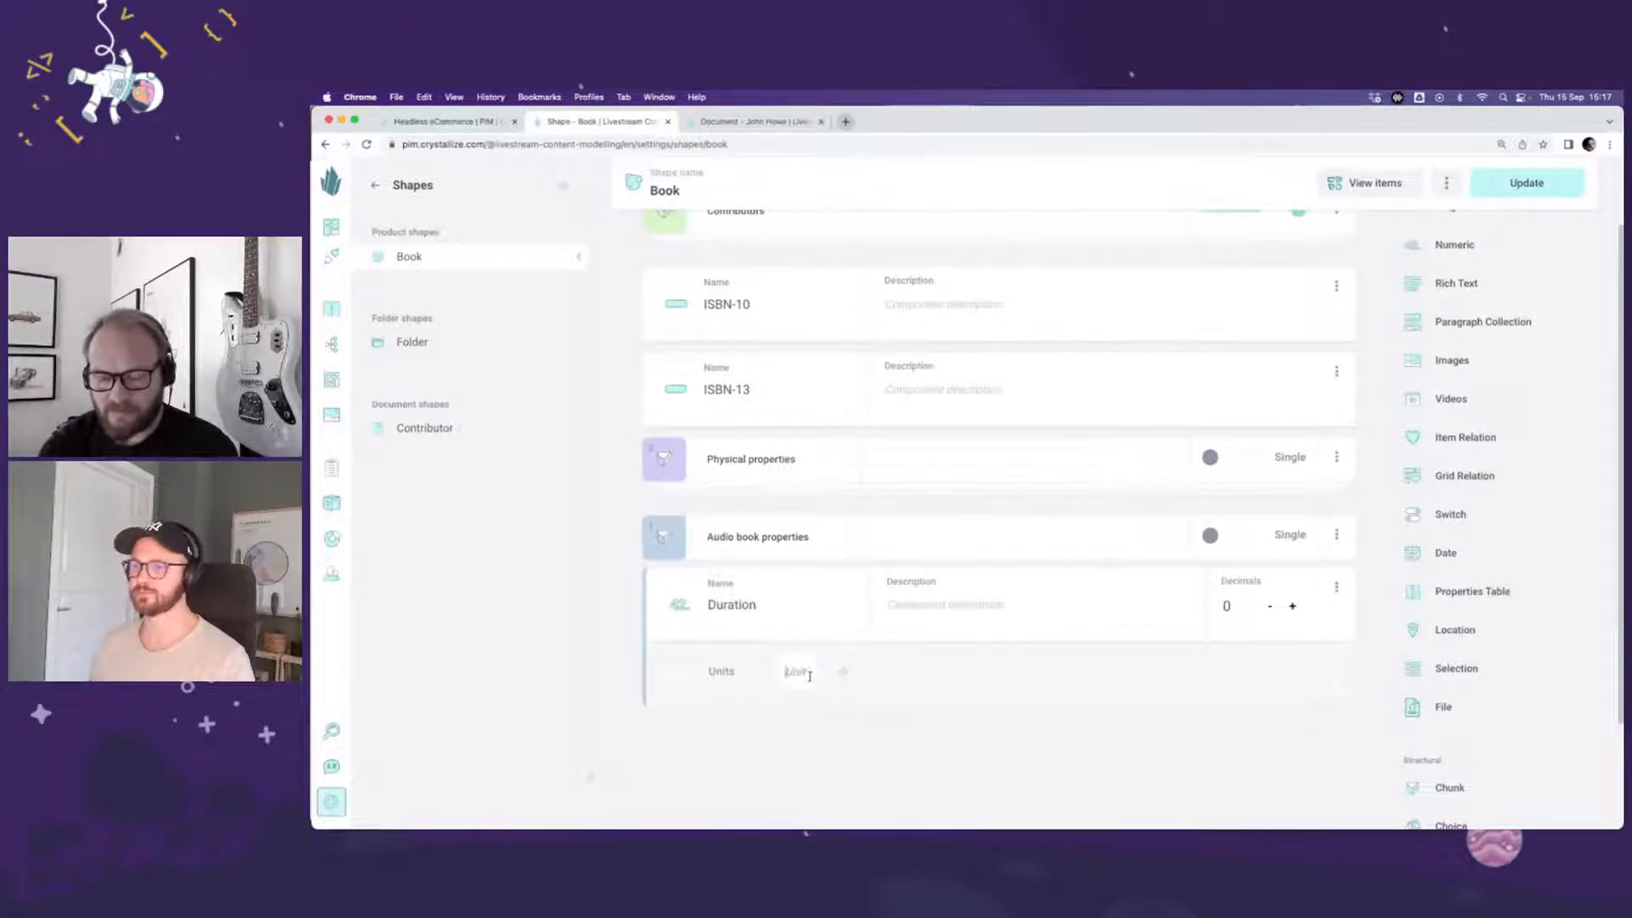
text(hours)
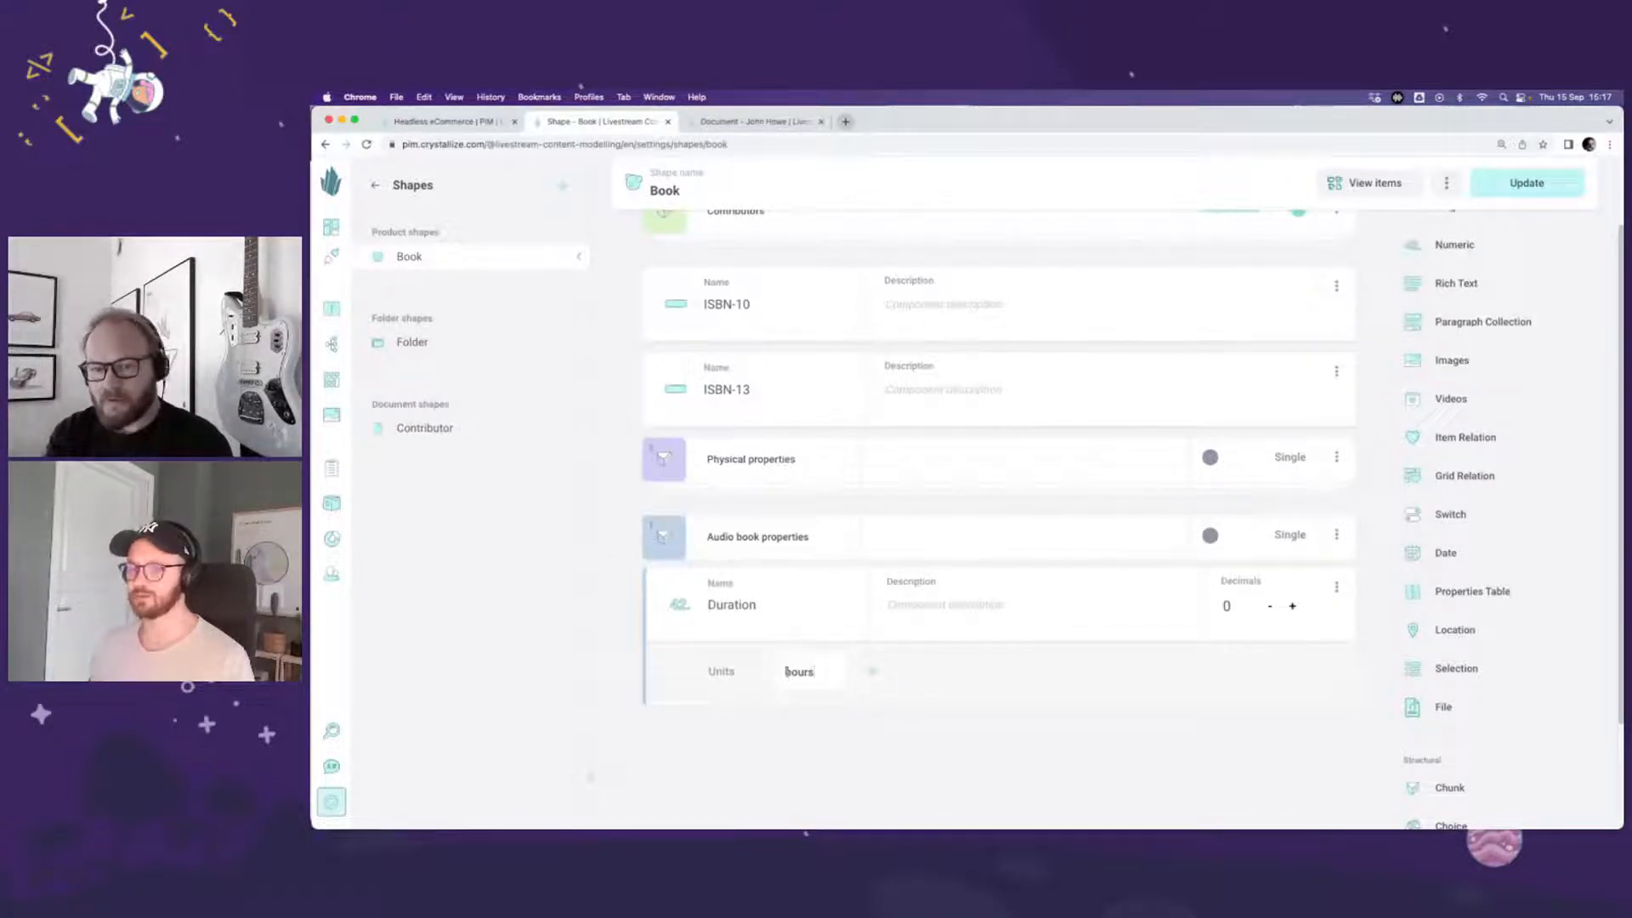
key(Return)
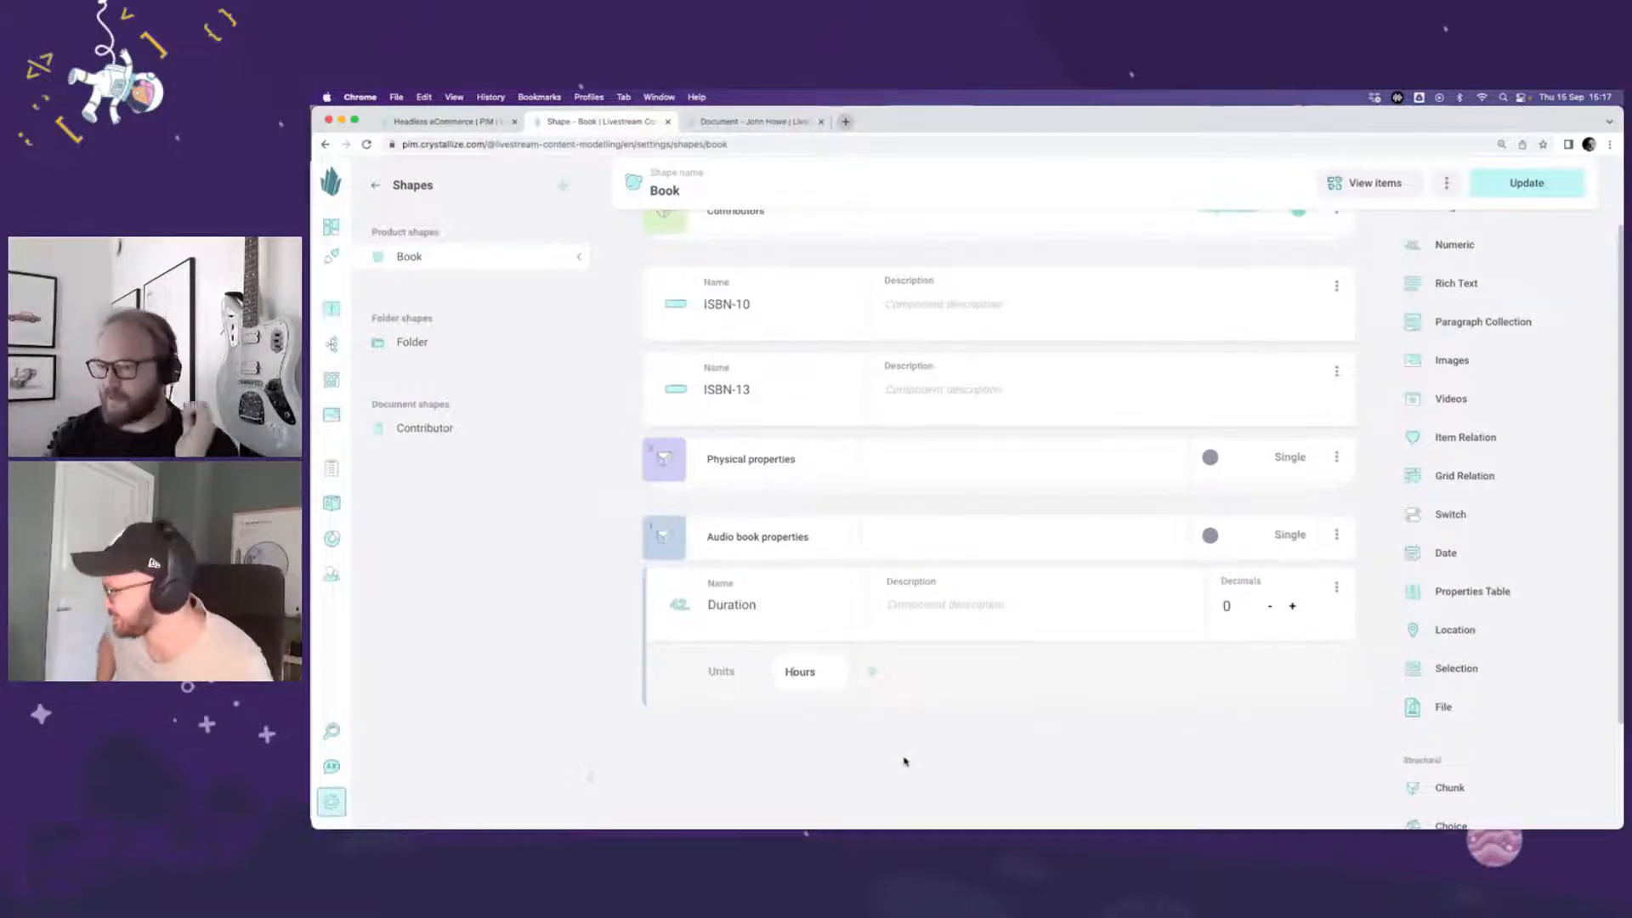
Step: Save the changes to the Book shape and confirm the update
scroll(1081, 748, down, 1)
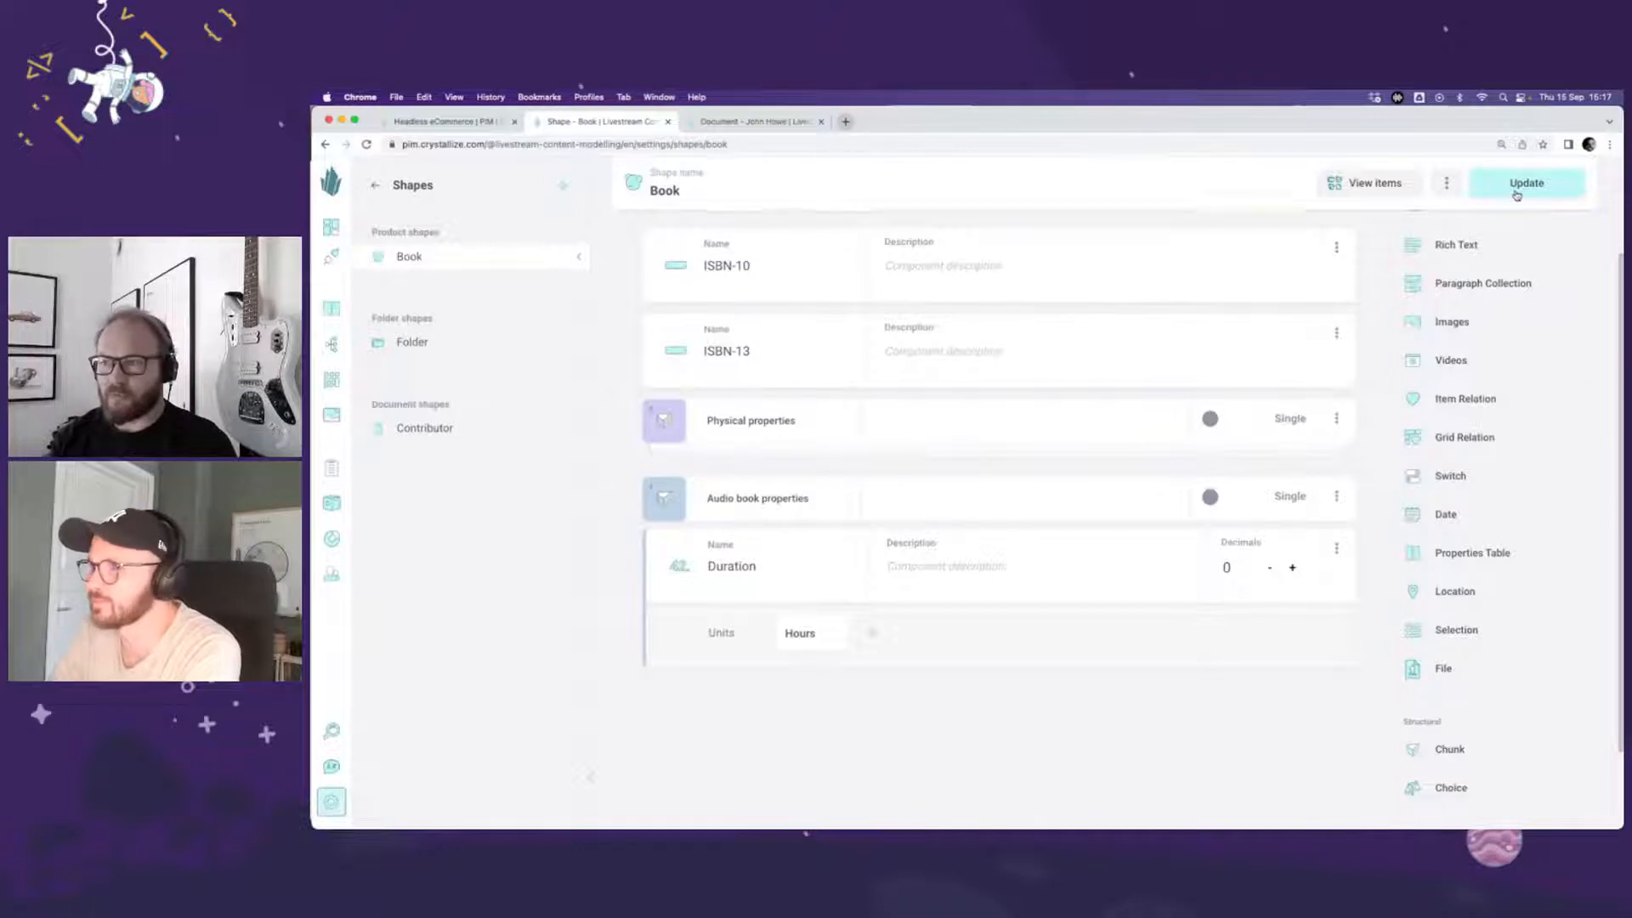
click(1517, 188)
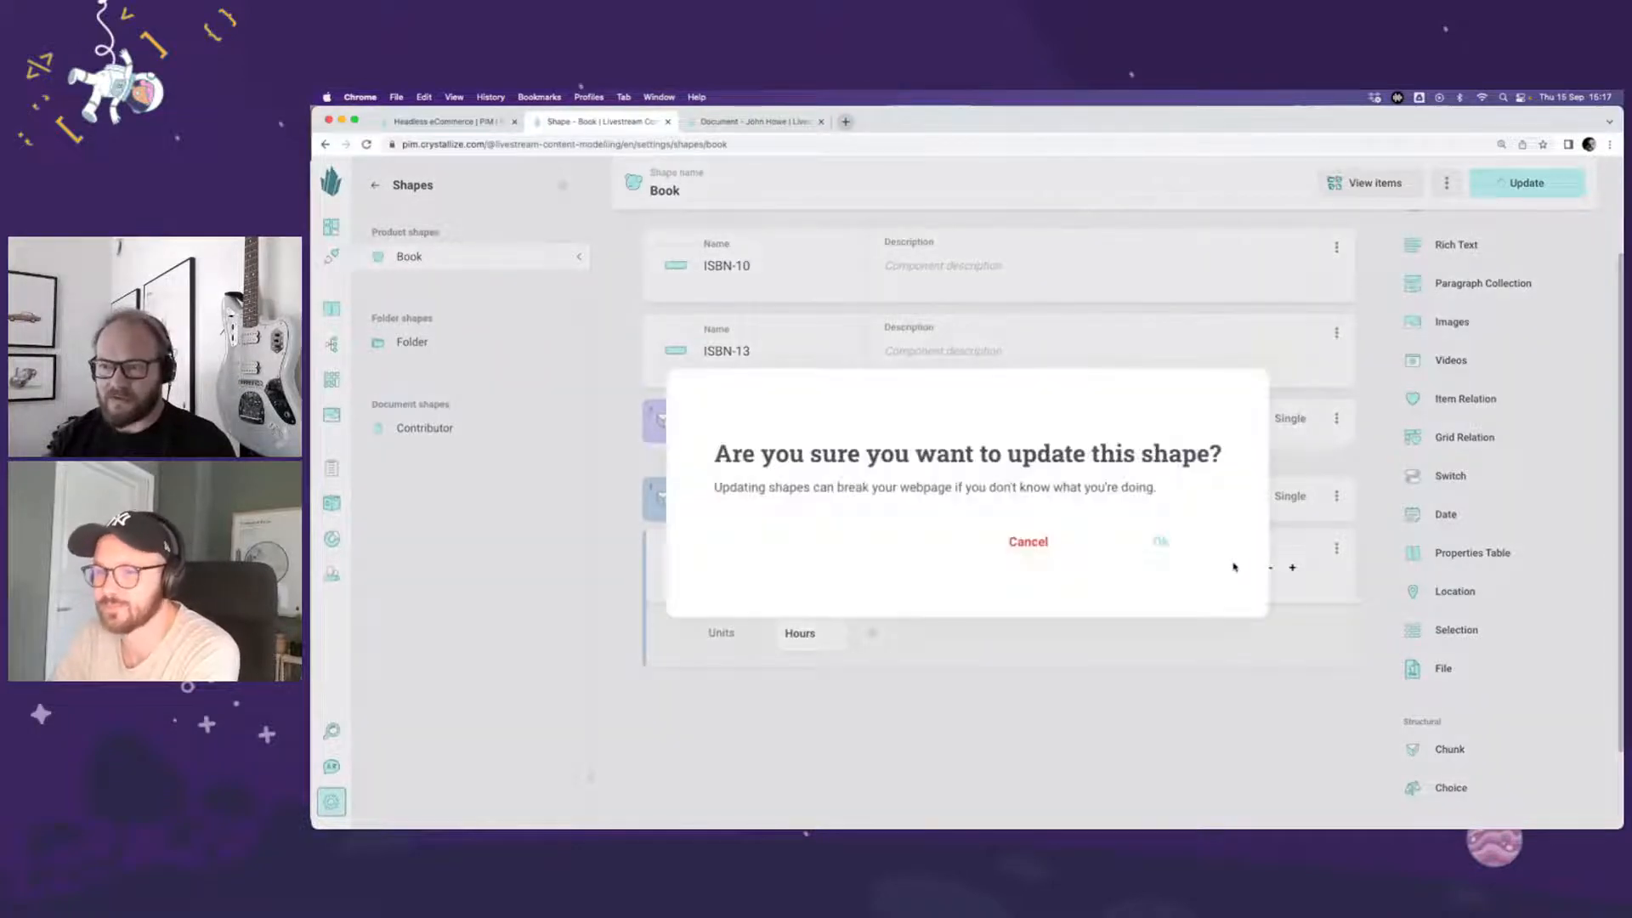
click(1161, 543)
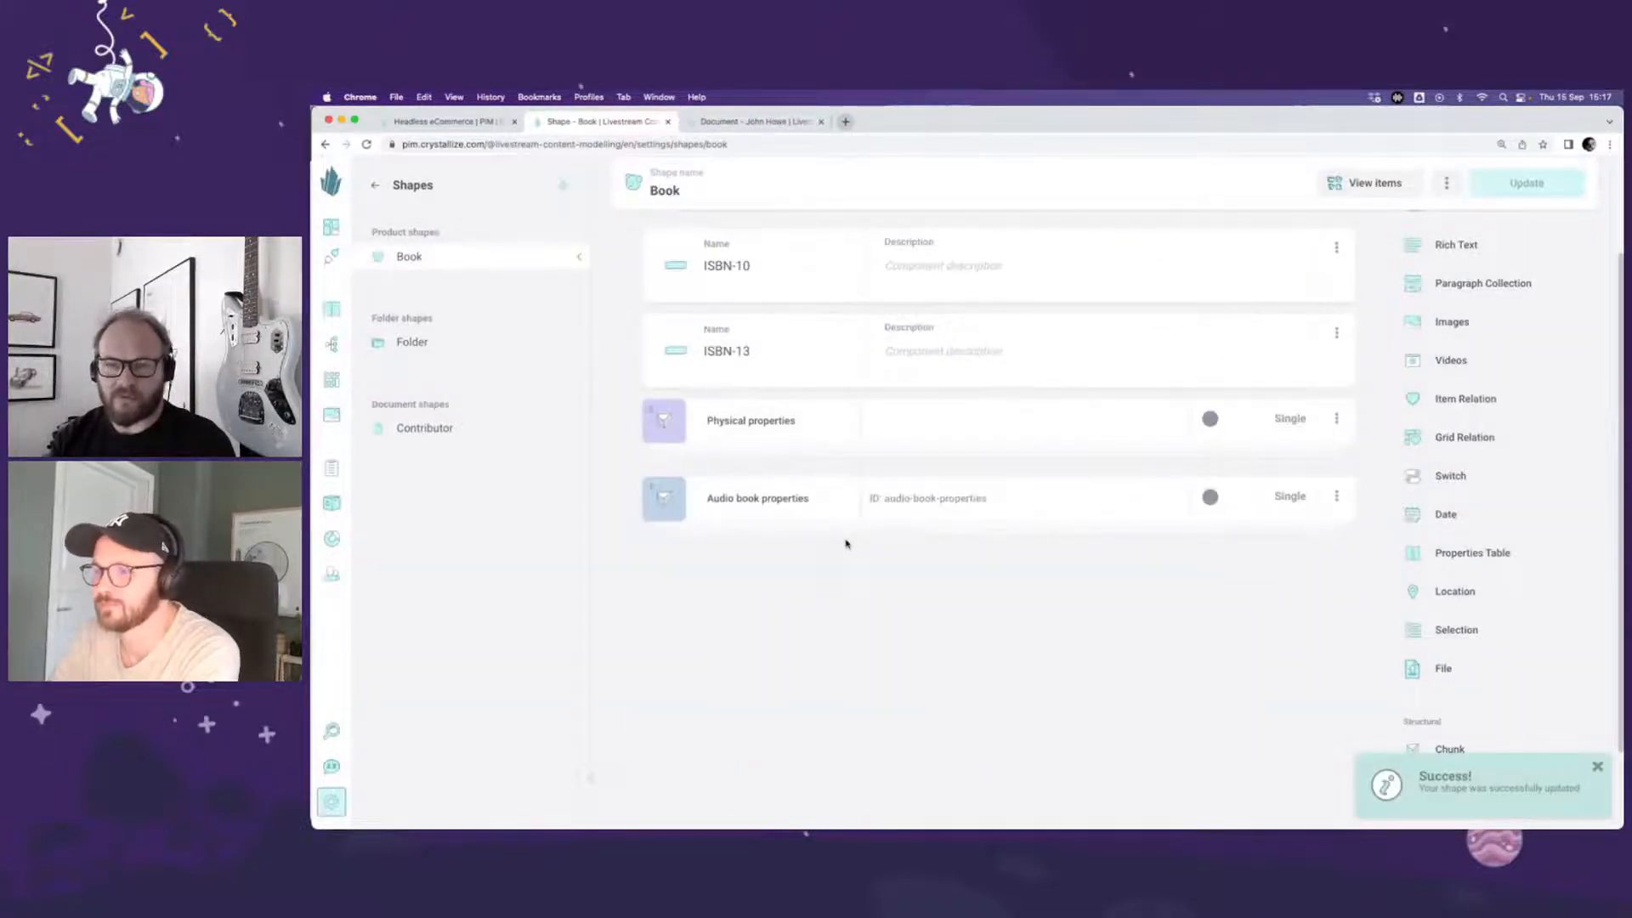
Step: Open The Hobbit from the items using the Book shape, and open its Paperback variant at the variant story
scroll(846, 545, up, 3)
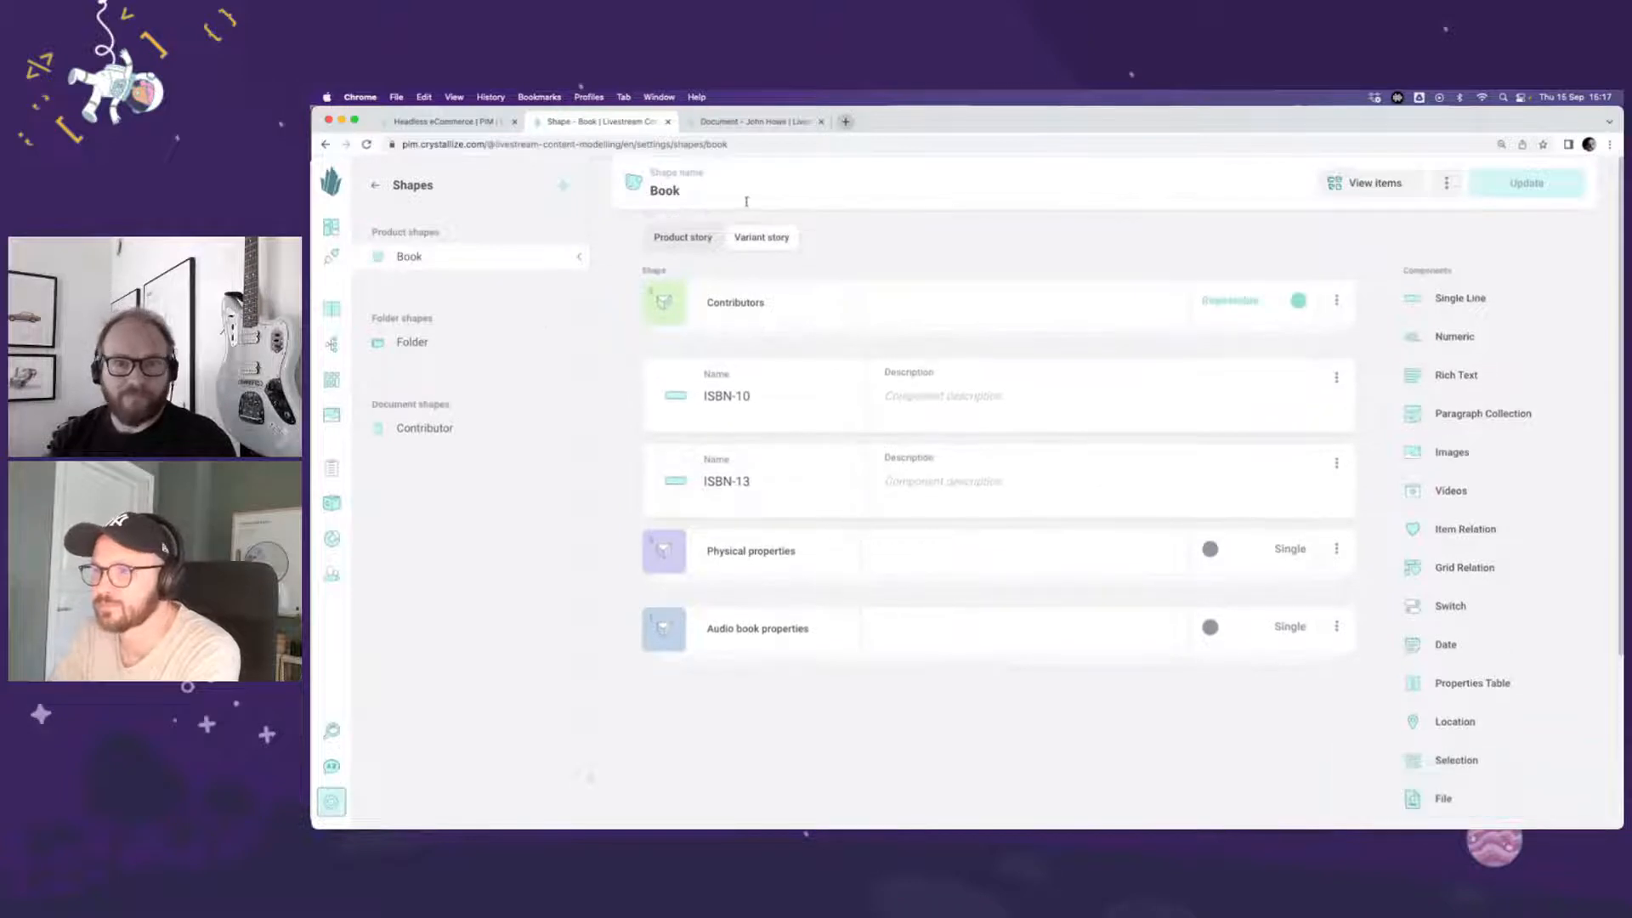
click(1353, 184)
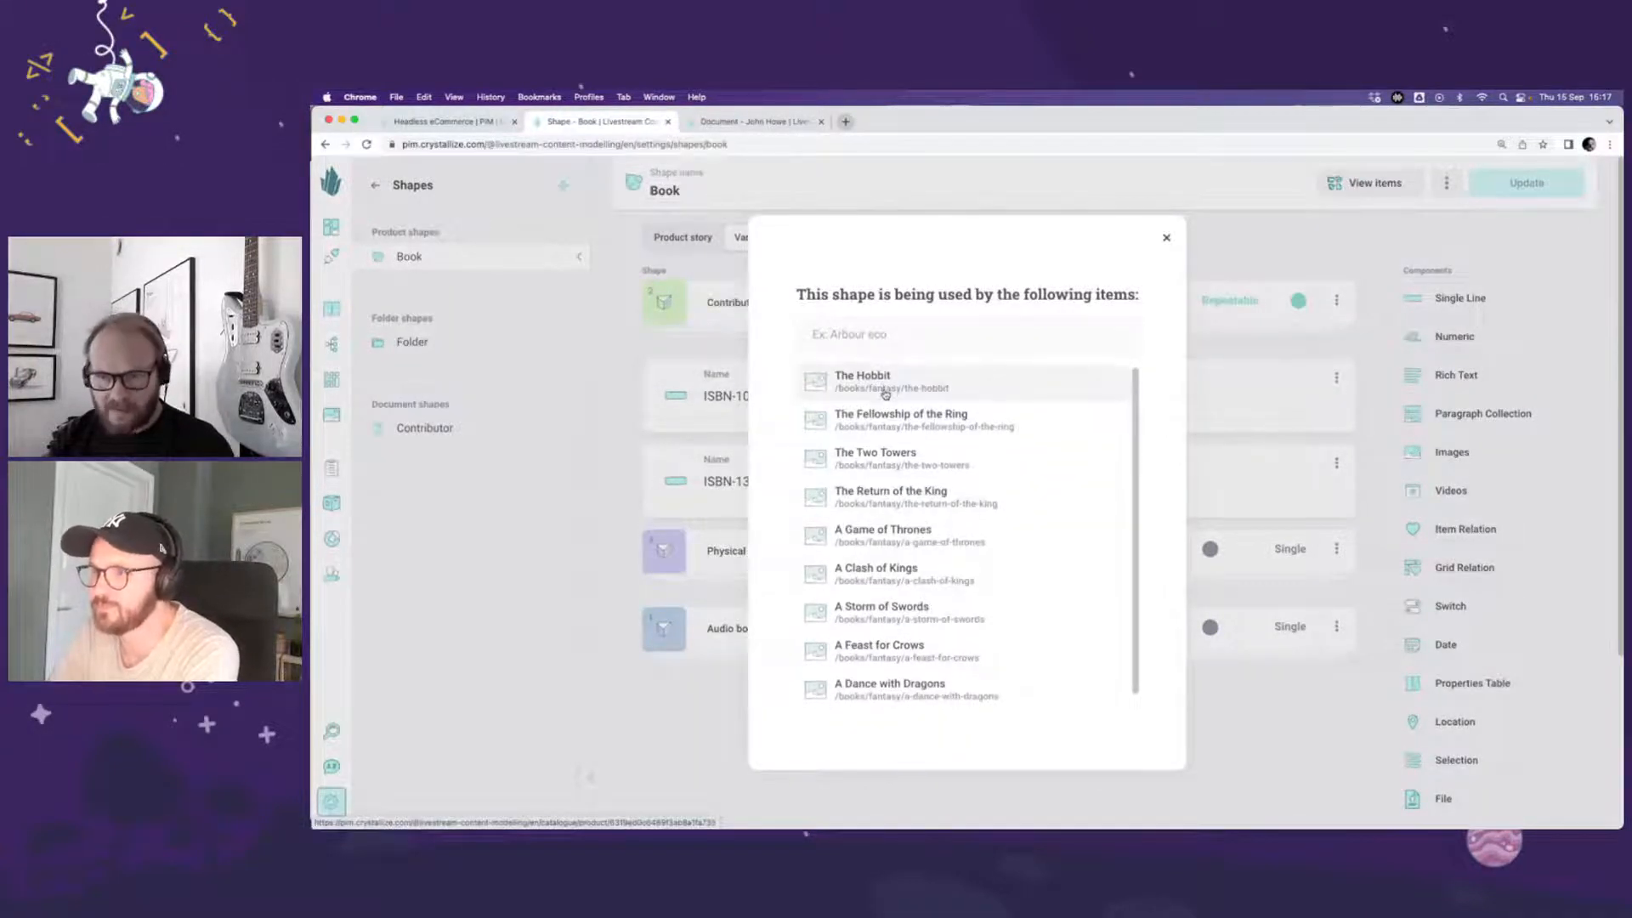
click(885, 393)
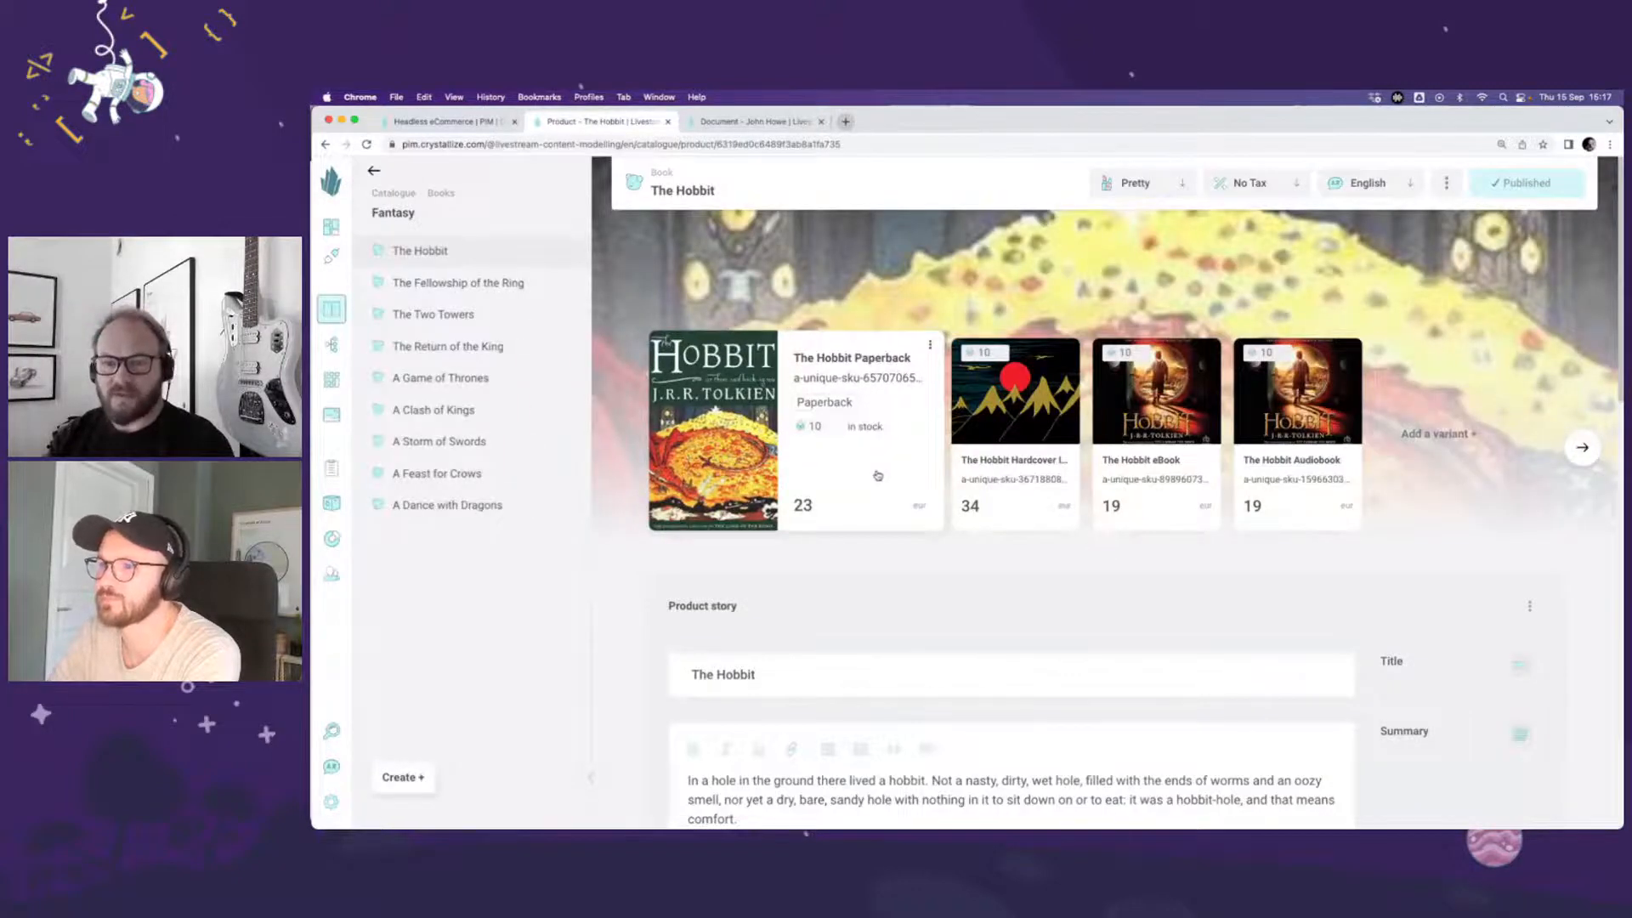
click(880, 474)
scroll(884, 479, down, 7)
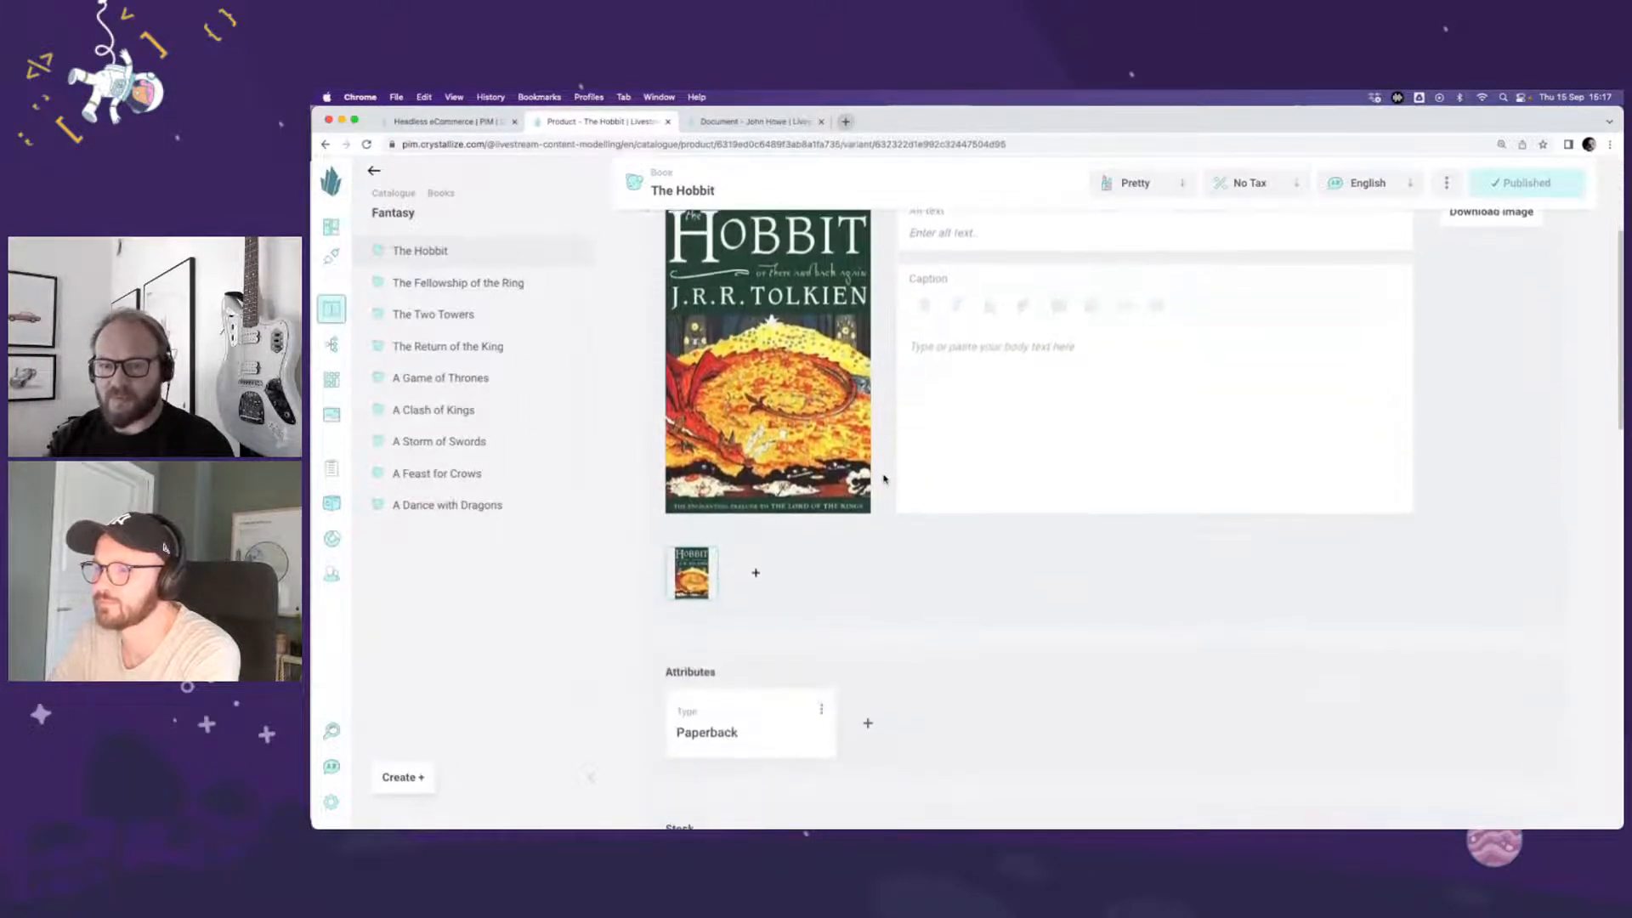
scroll(884, 478, down, 5)
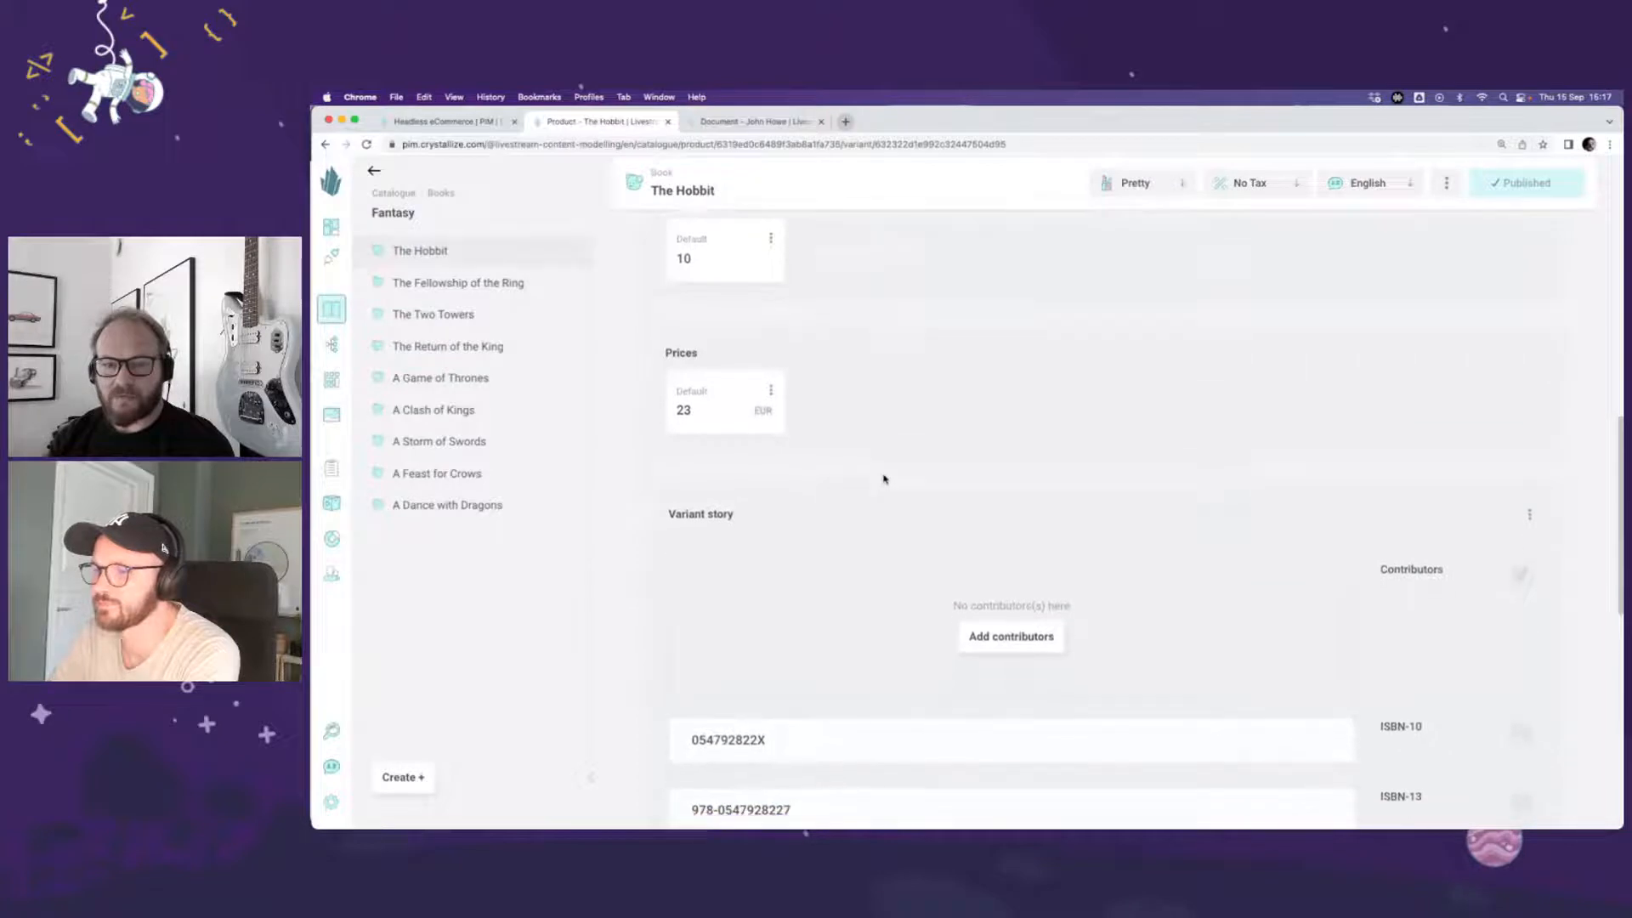
scroll(885, 479, down, 3)
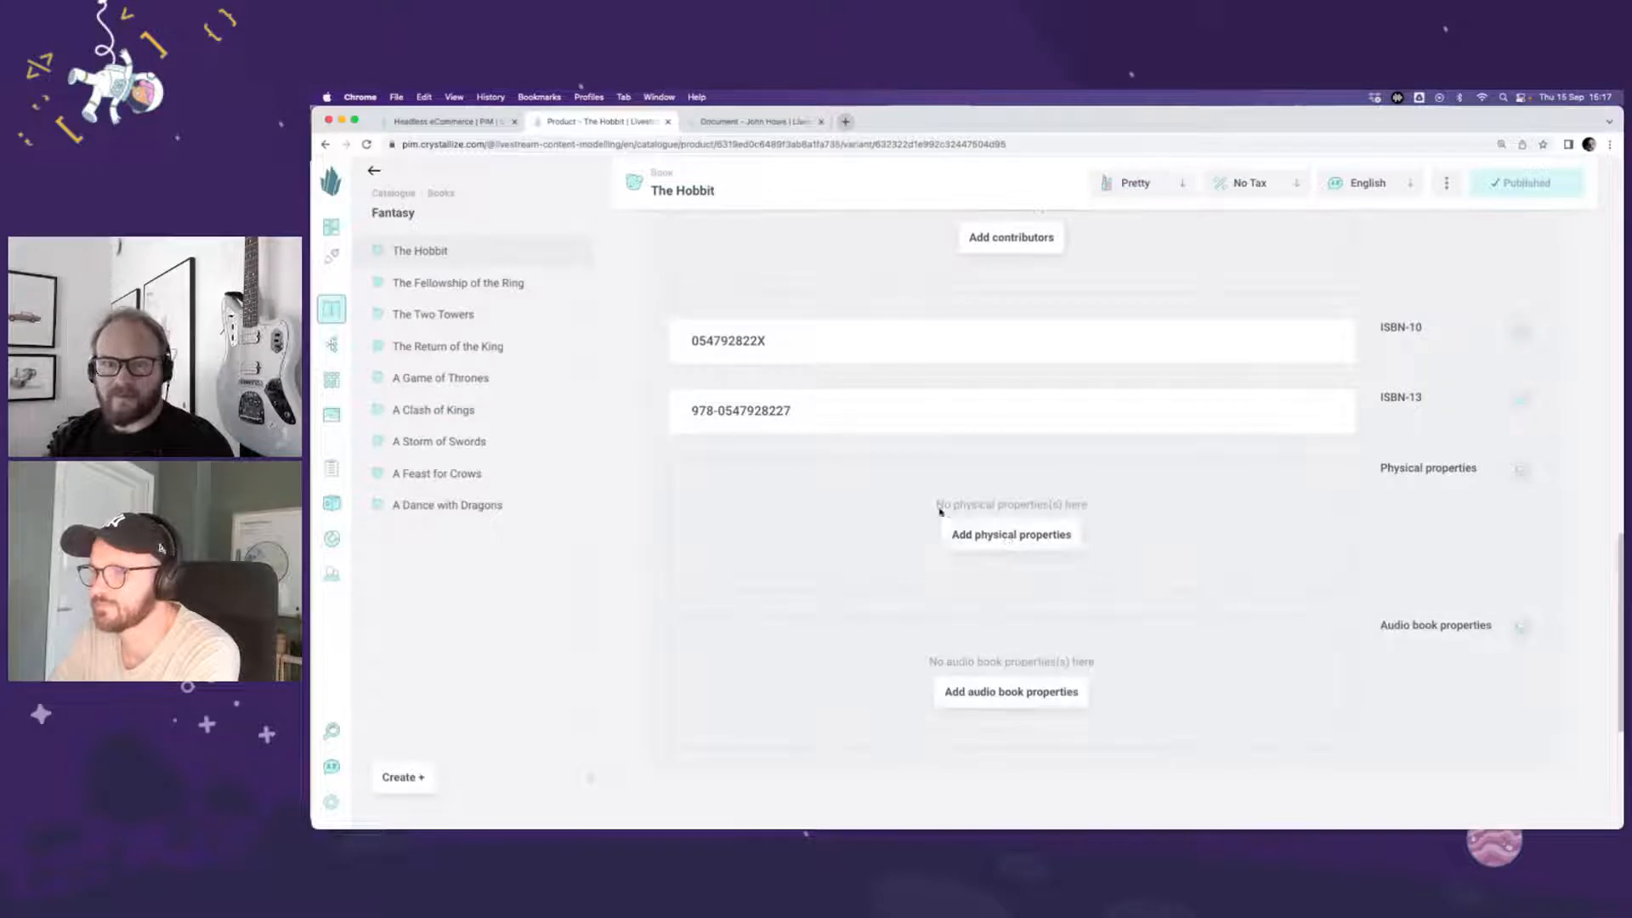
Step: Add physical properties to the Paperback variant with width 12 cm, height 20 cm and weight 255 g, and publish the changes
click(1025, 539)
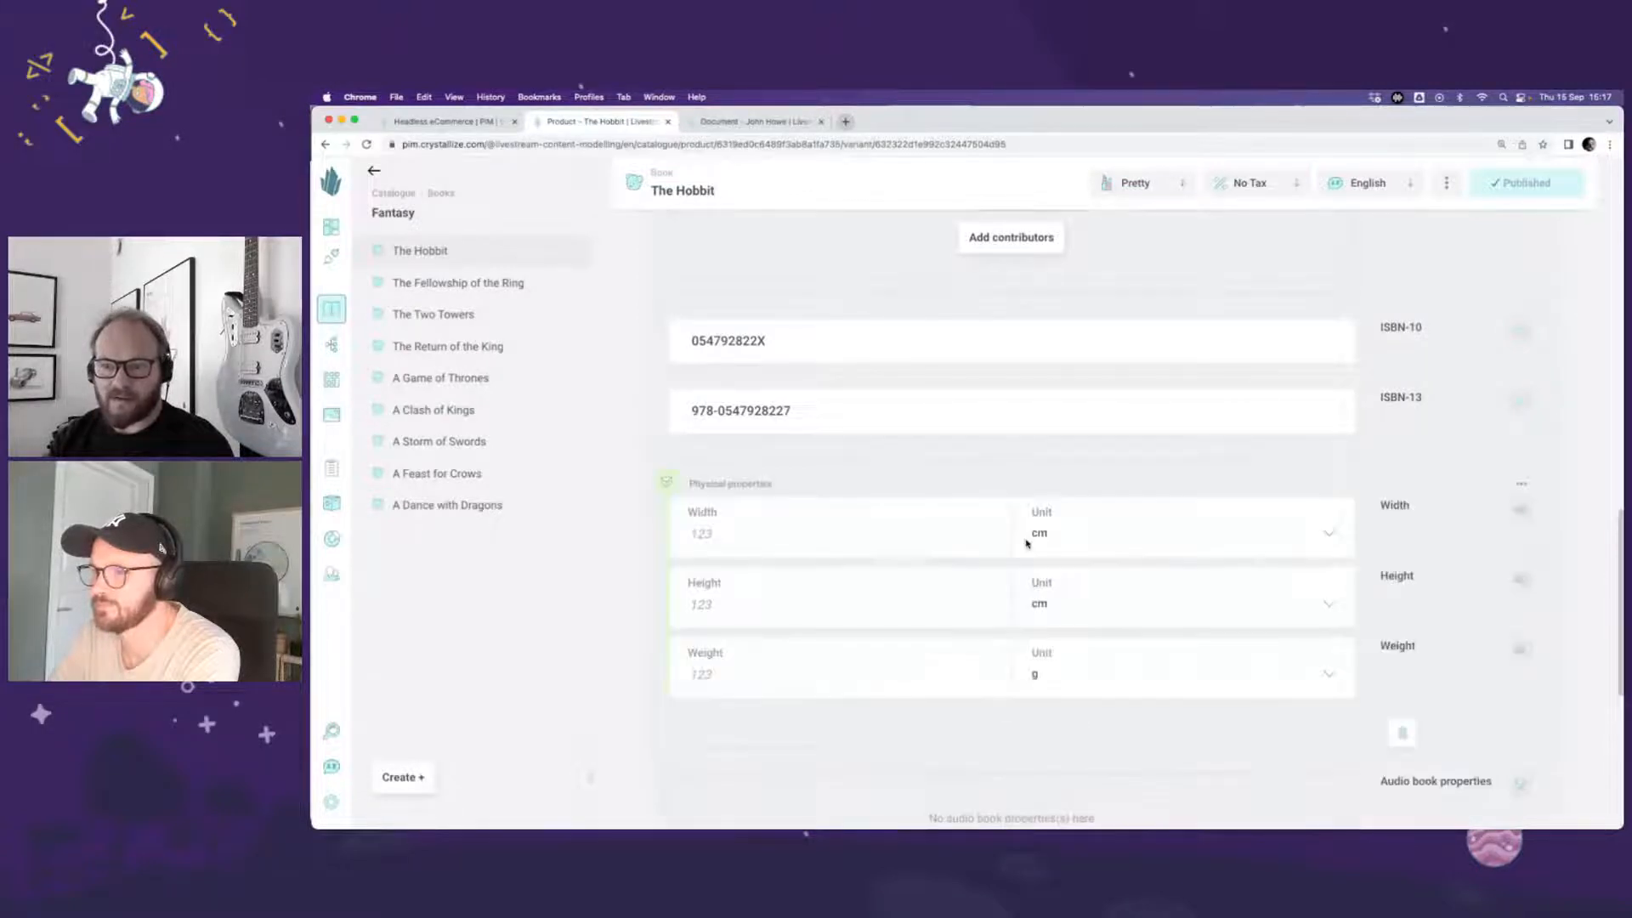
click(718, 534)
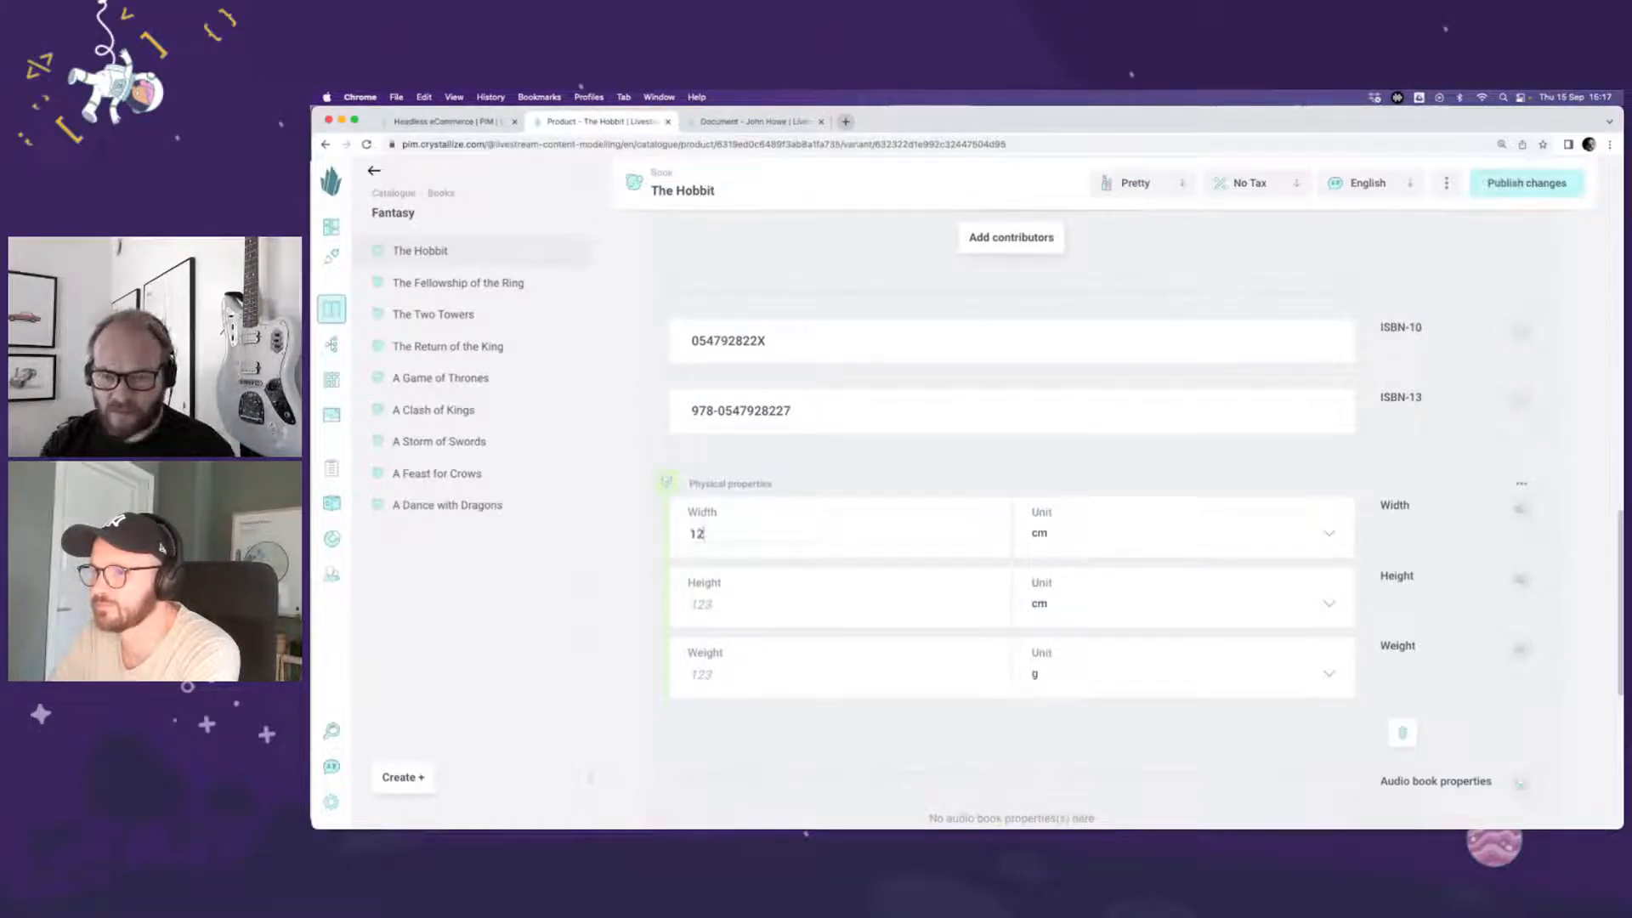
text(12)
click(701, 605)
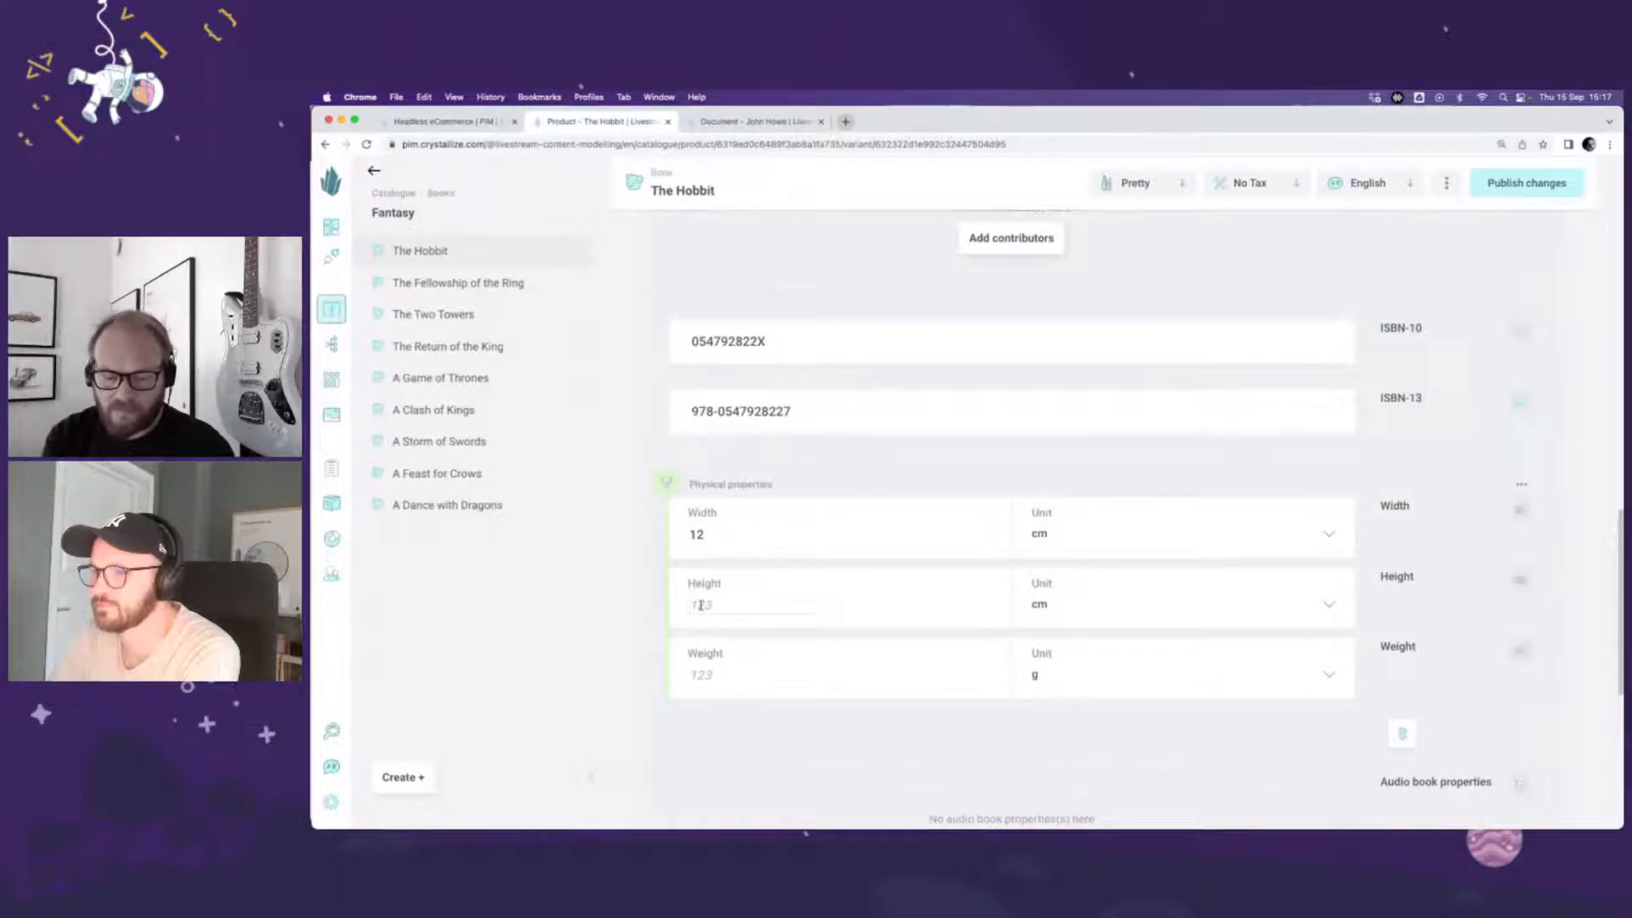
text(20)
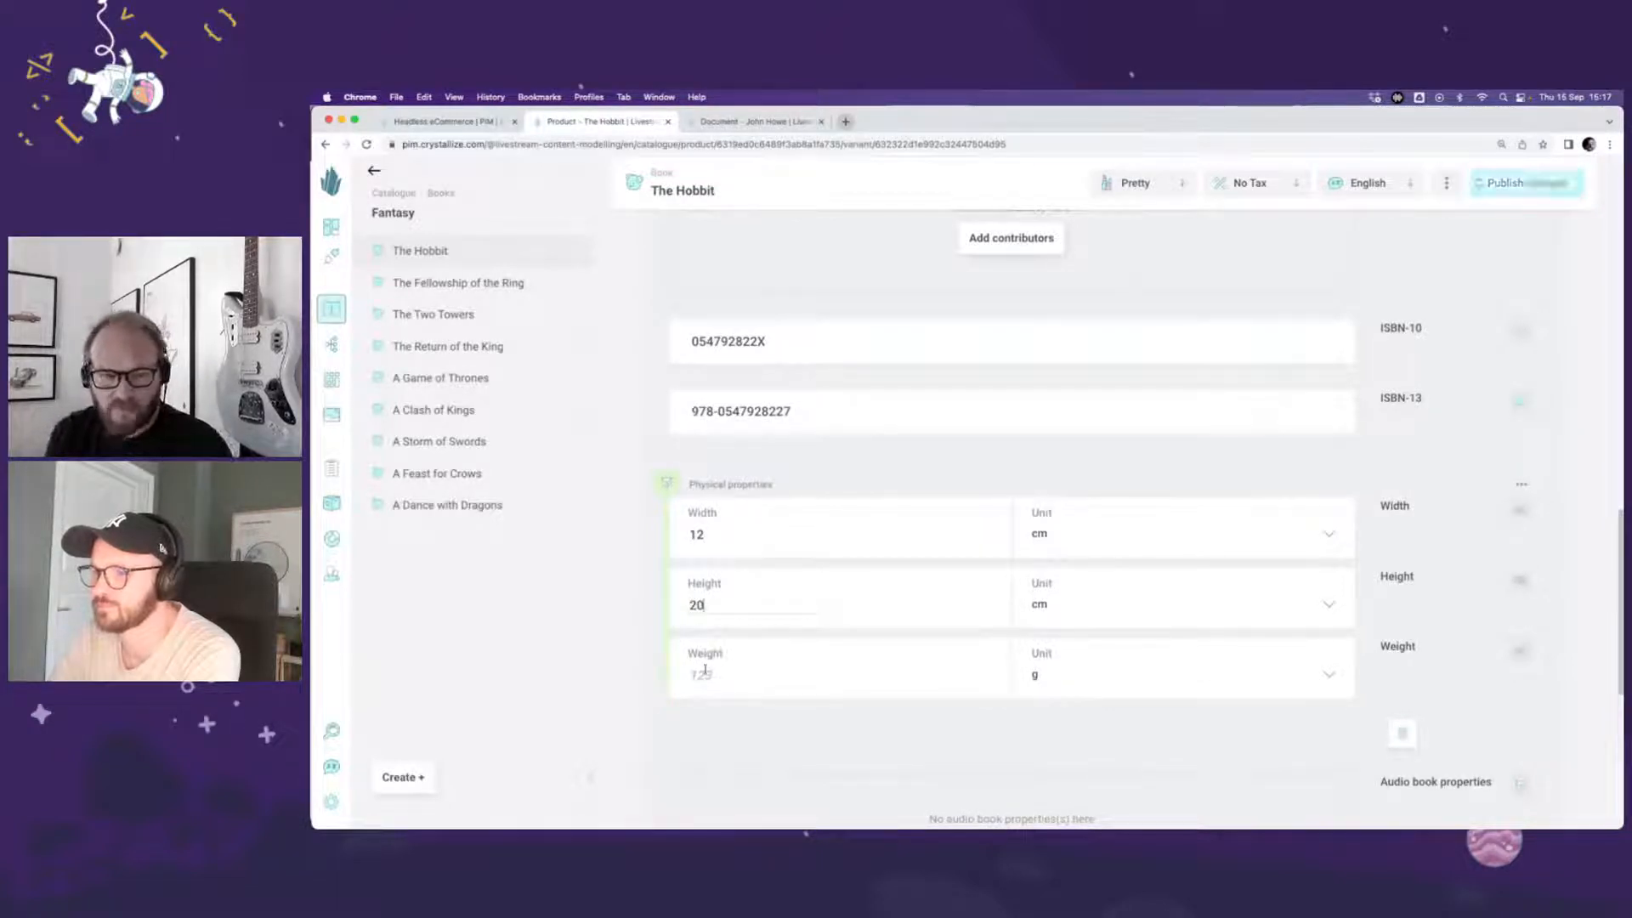
click(709, 675)
text(255)
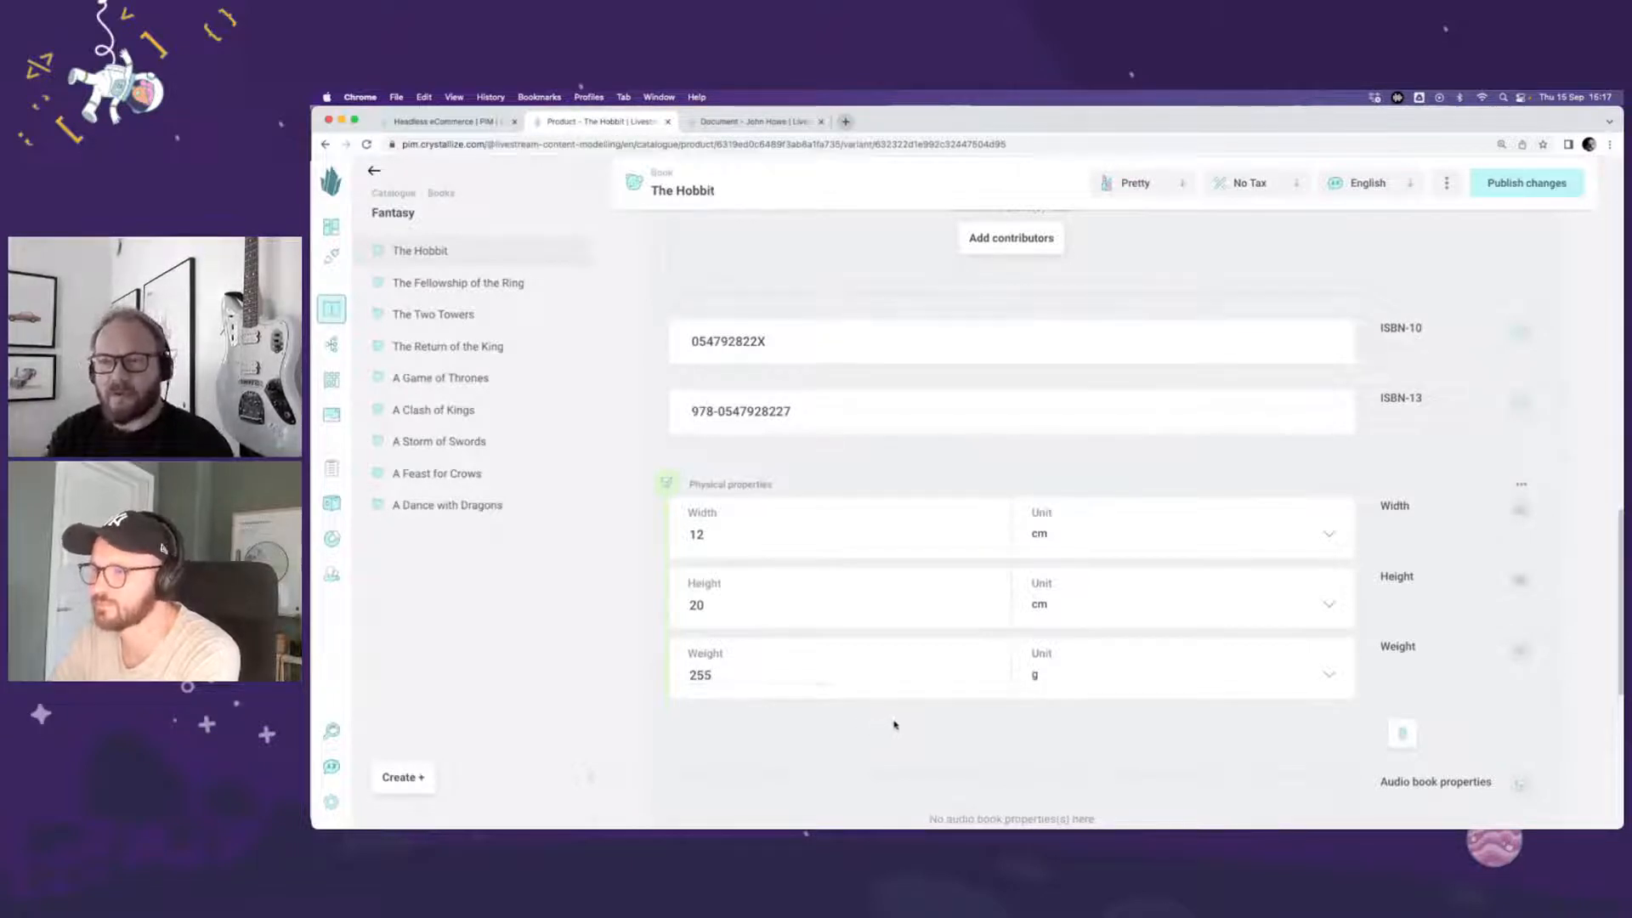
click(1544, 182)
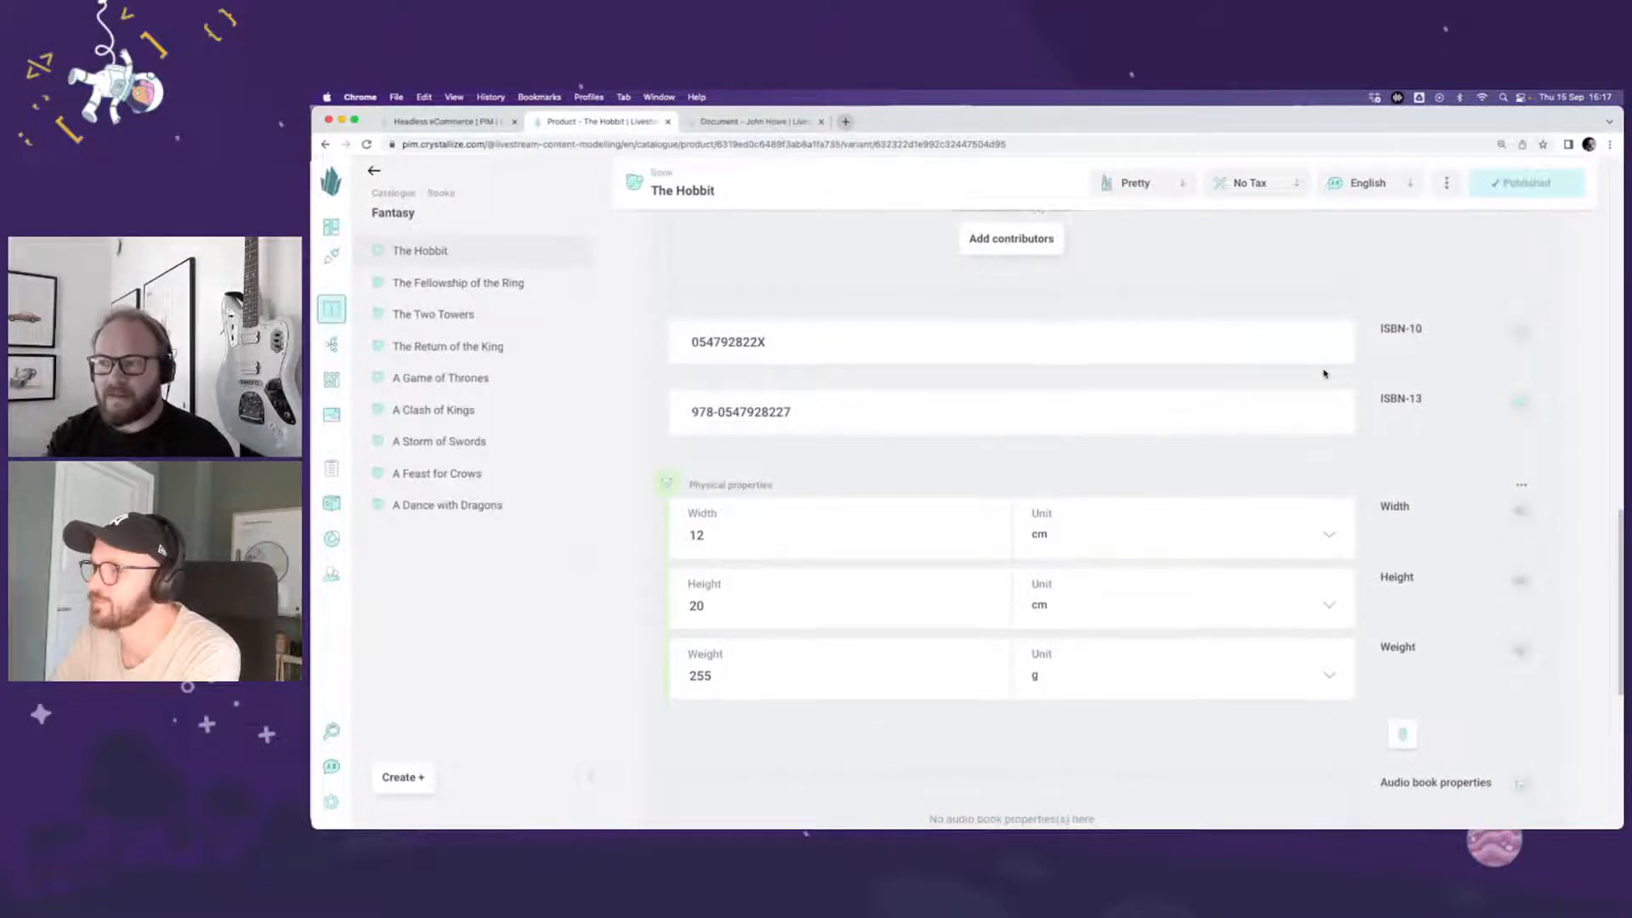
Step: Switch from the Paperback variant to The Hobbit eBook variant
scroll(1322, 372, up, 15)
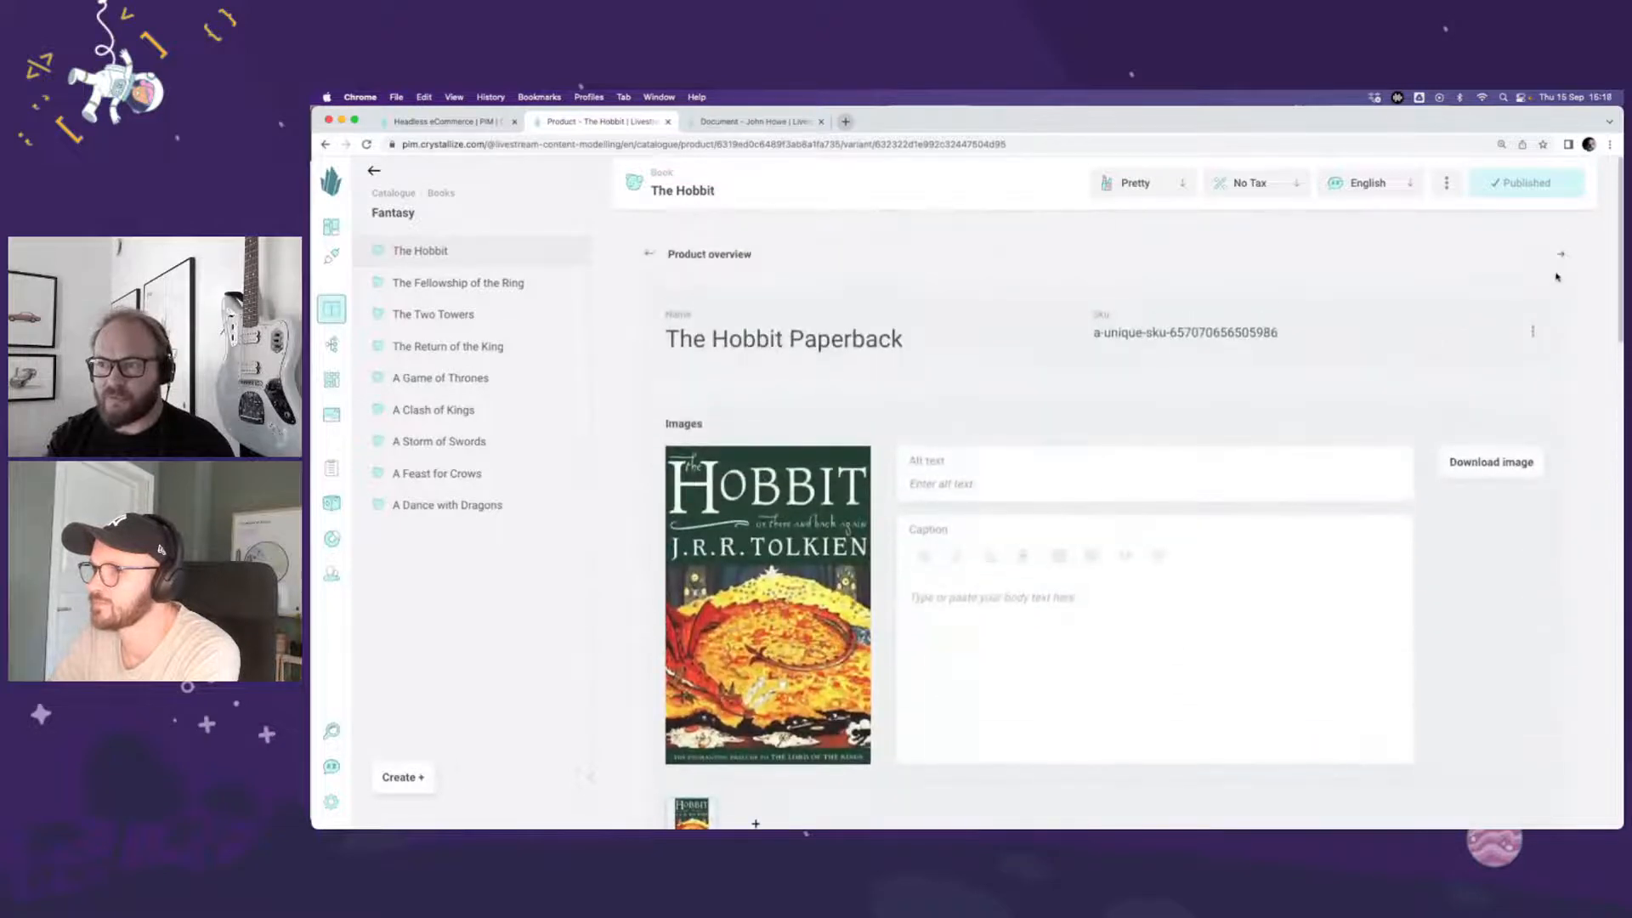
click(1563, 258)
click(1563, 257)
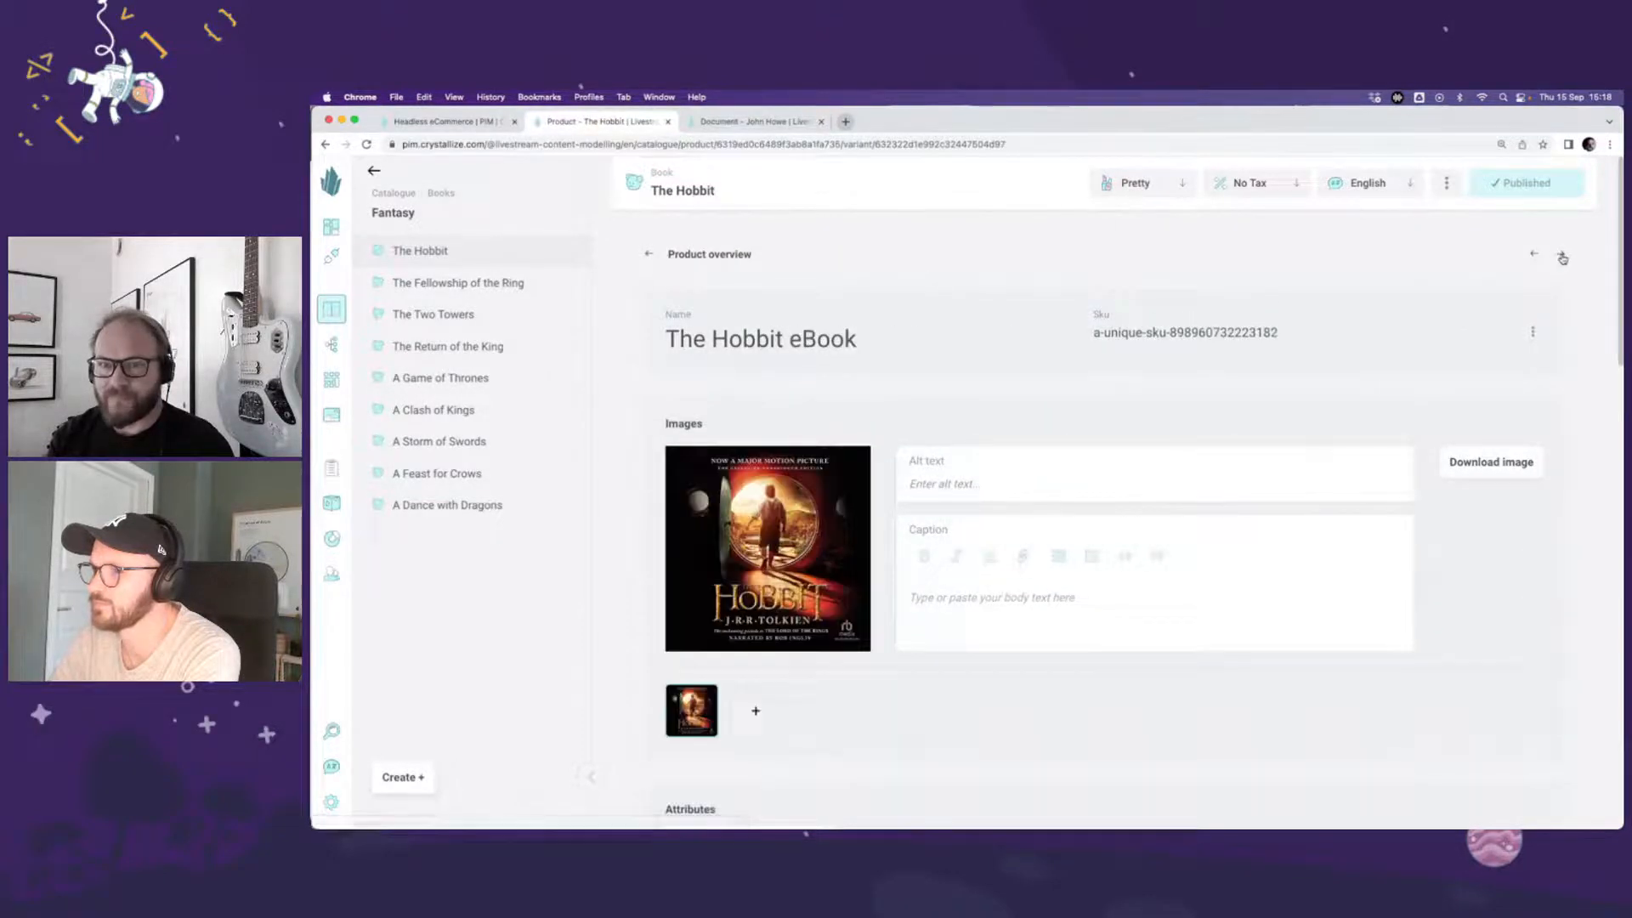
scroll(1402, 406, down, 15)
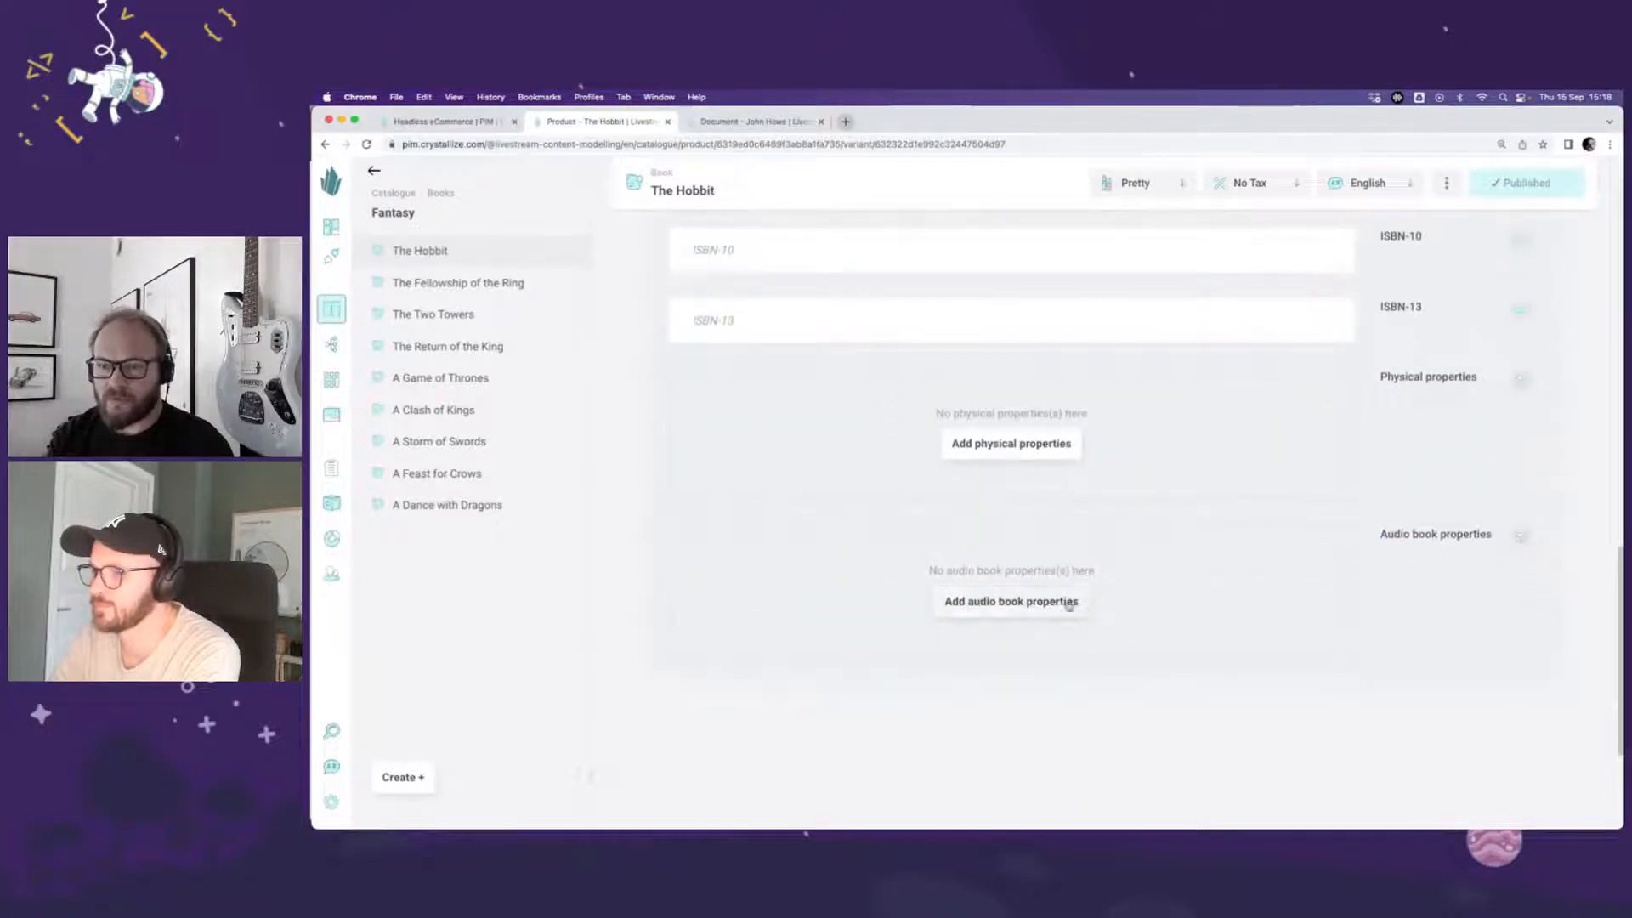
click(1070, 603)
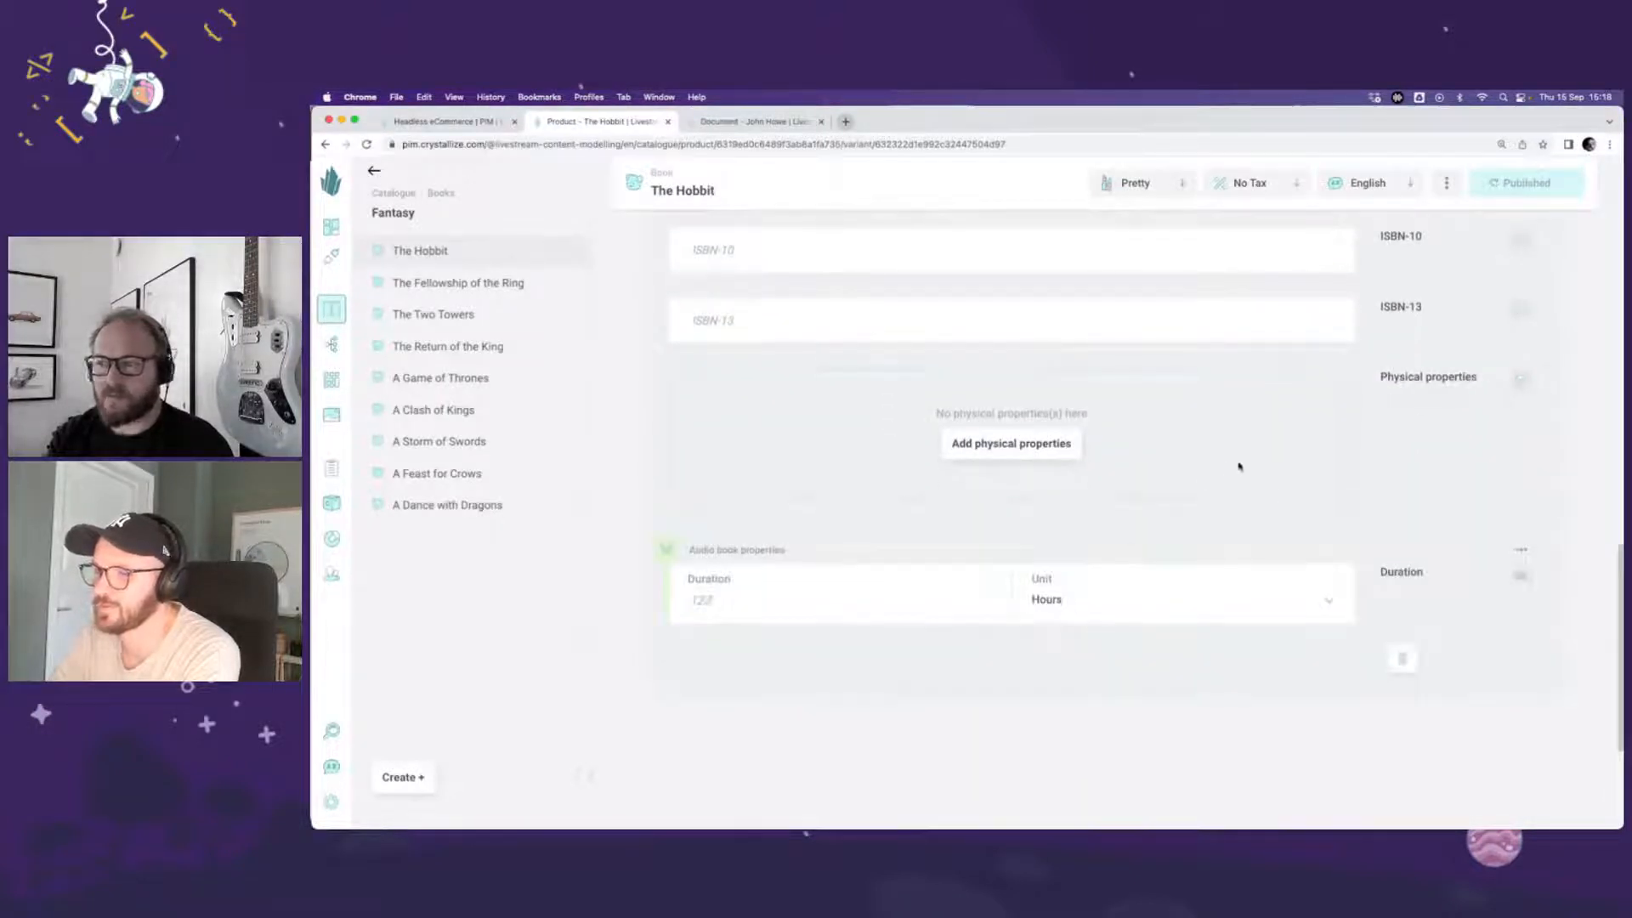
click(1521, 549)
click(1470, 600)
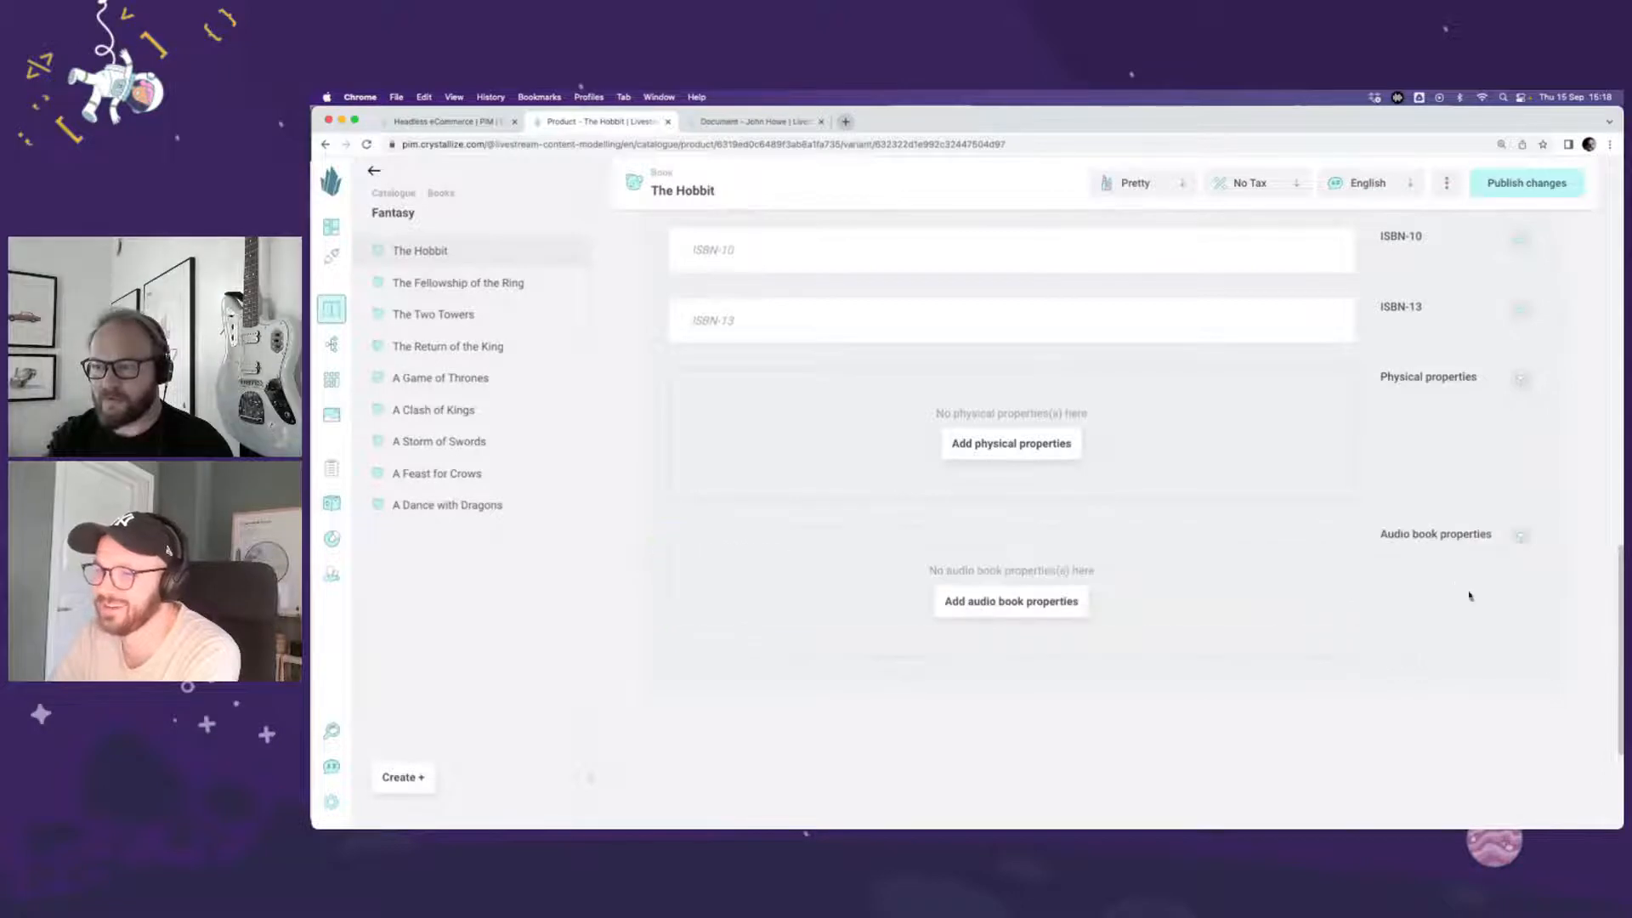
Step: Add audio book properties with a duration of 10 hours to The Hobbit Audiobook variant, and publish the changes
scroll(1470, 596, up, 15)
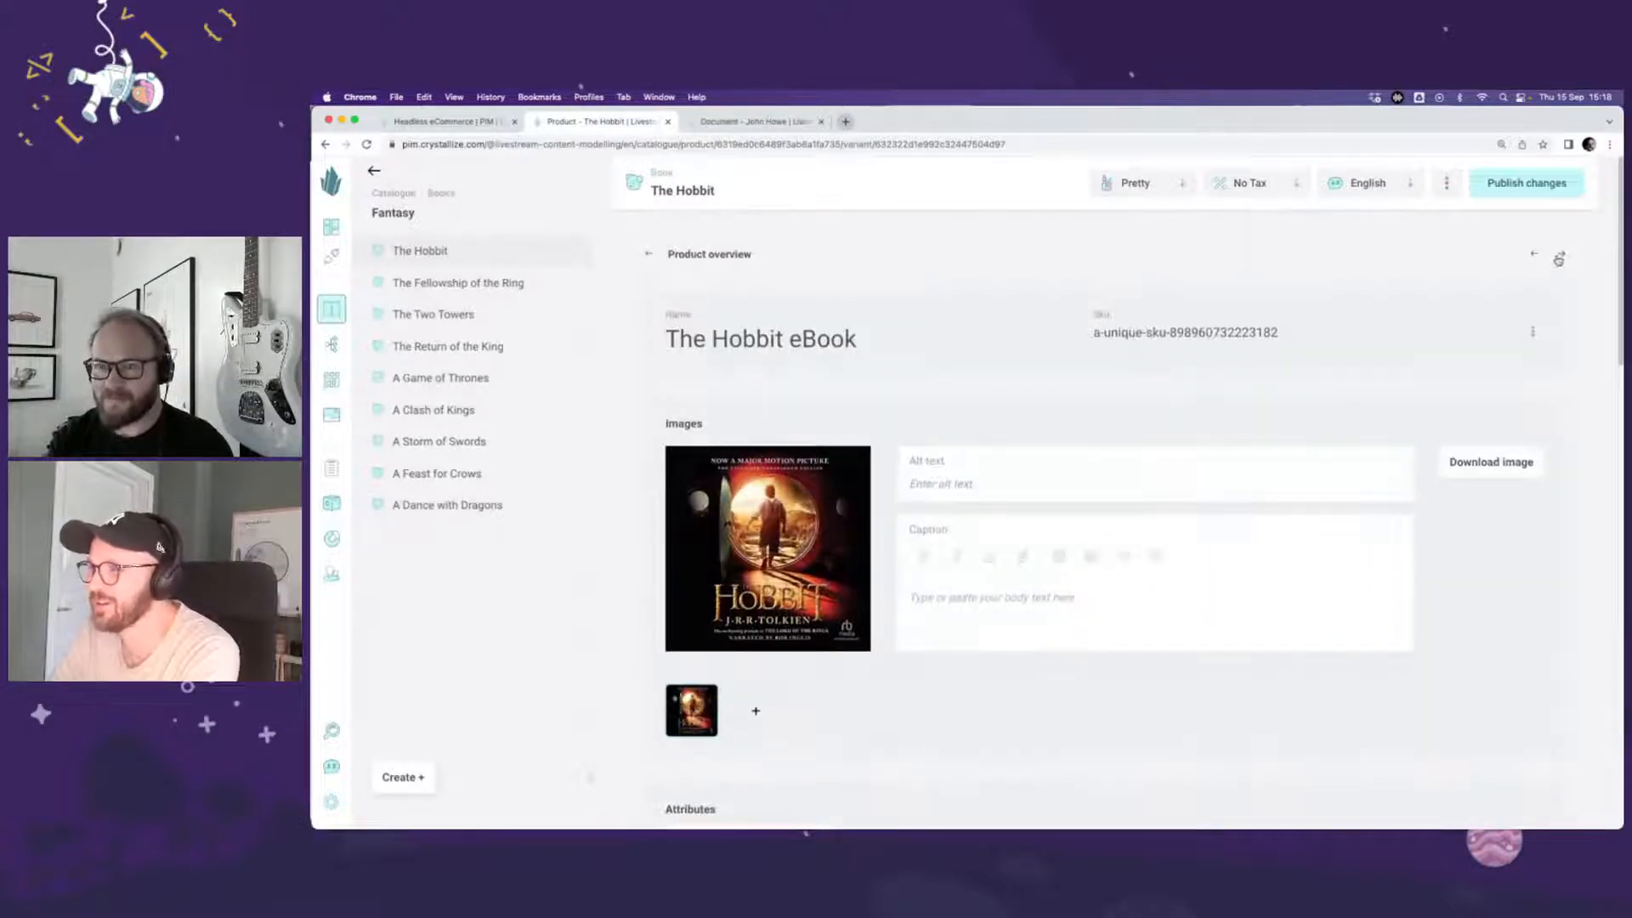
scroll(1475, 578, down, 15)
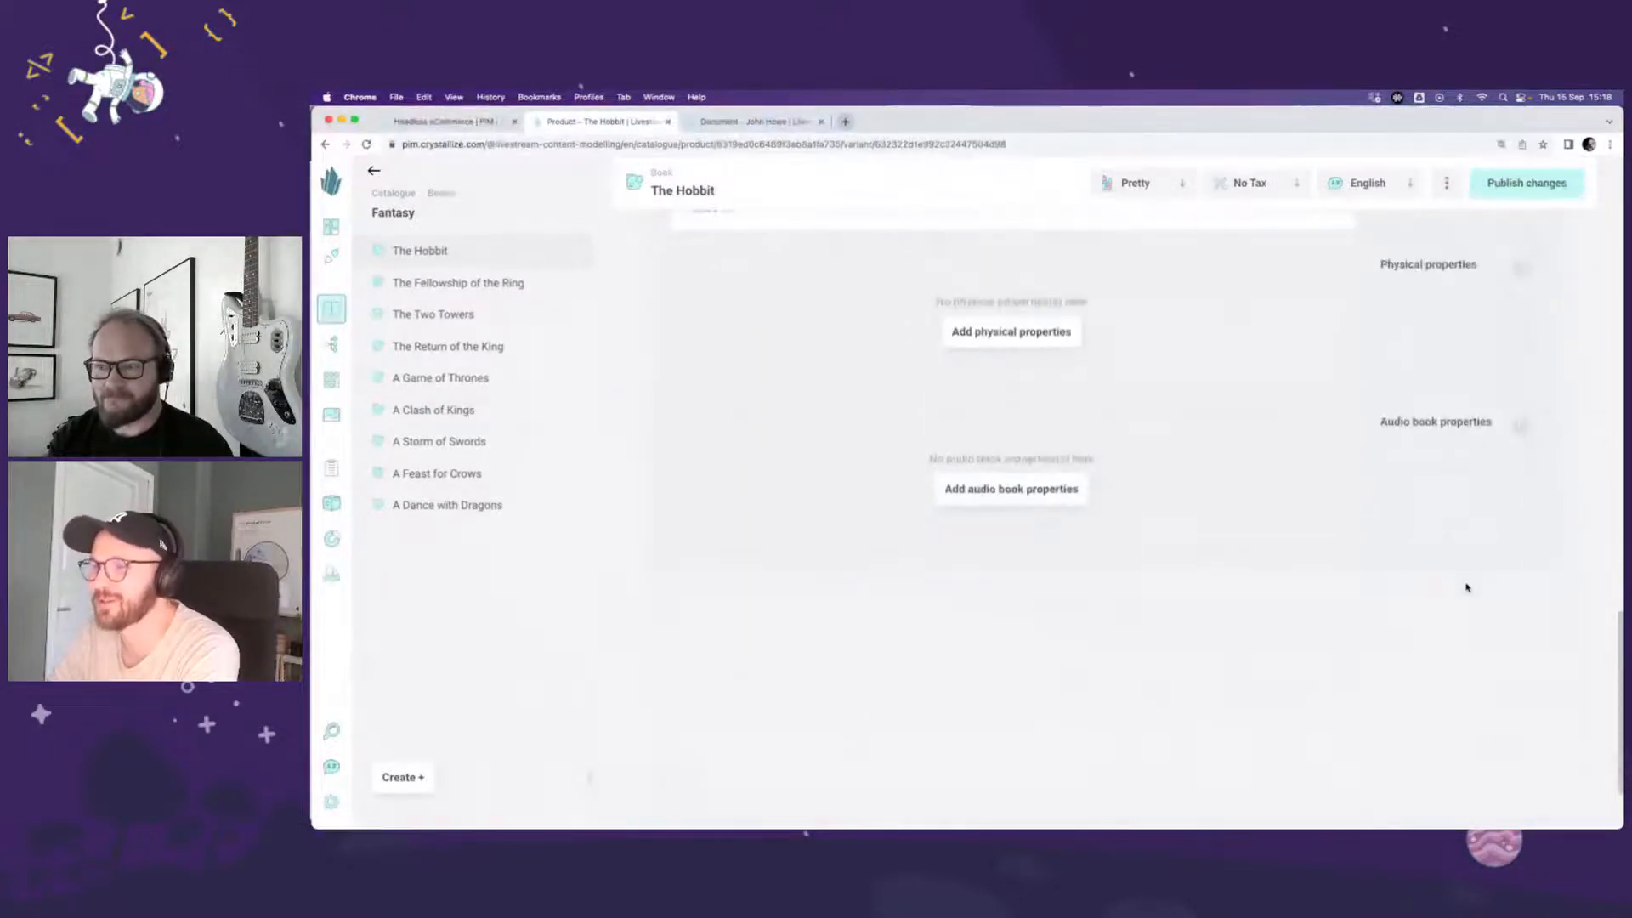
click(1030, 491)
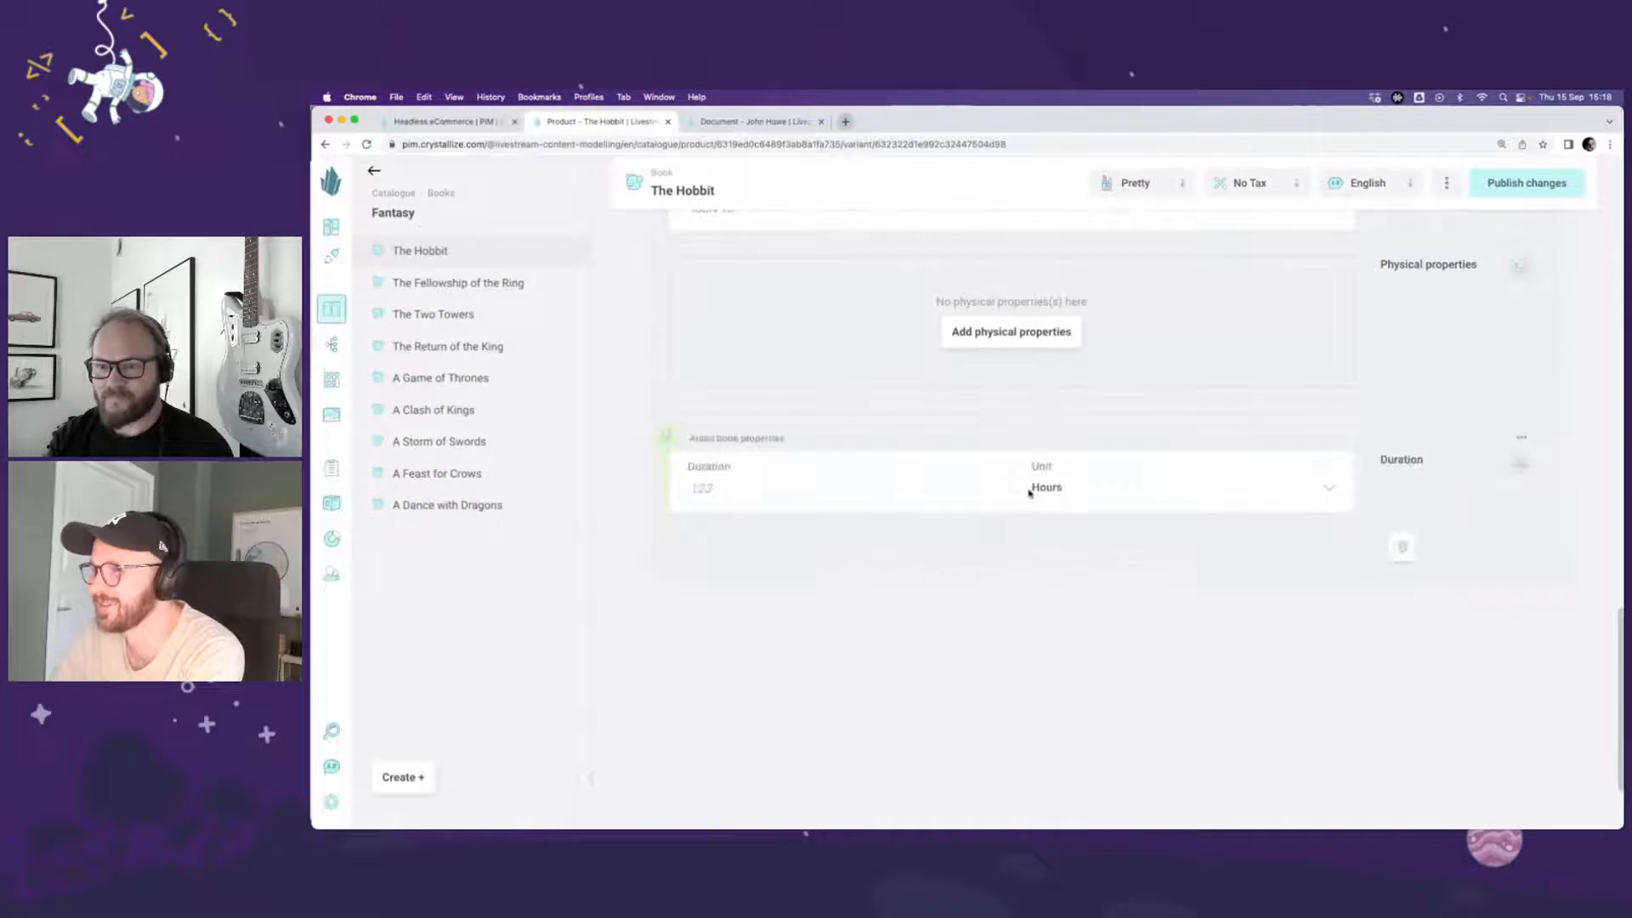
click(731, 489)
text(10)
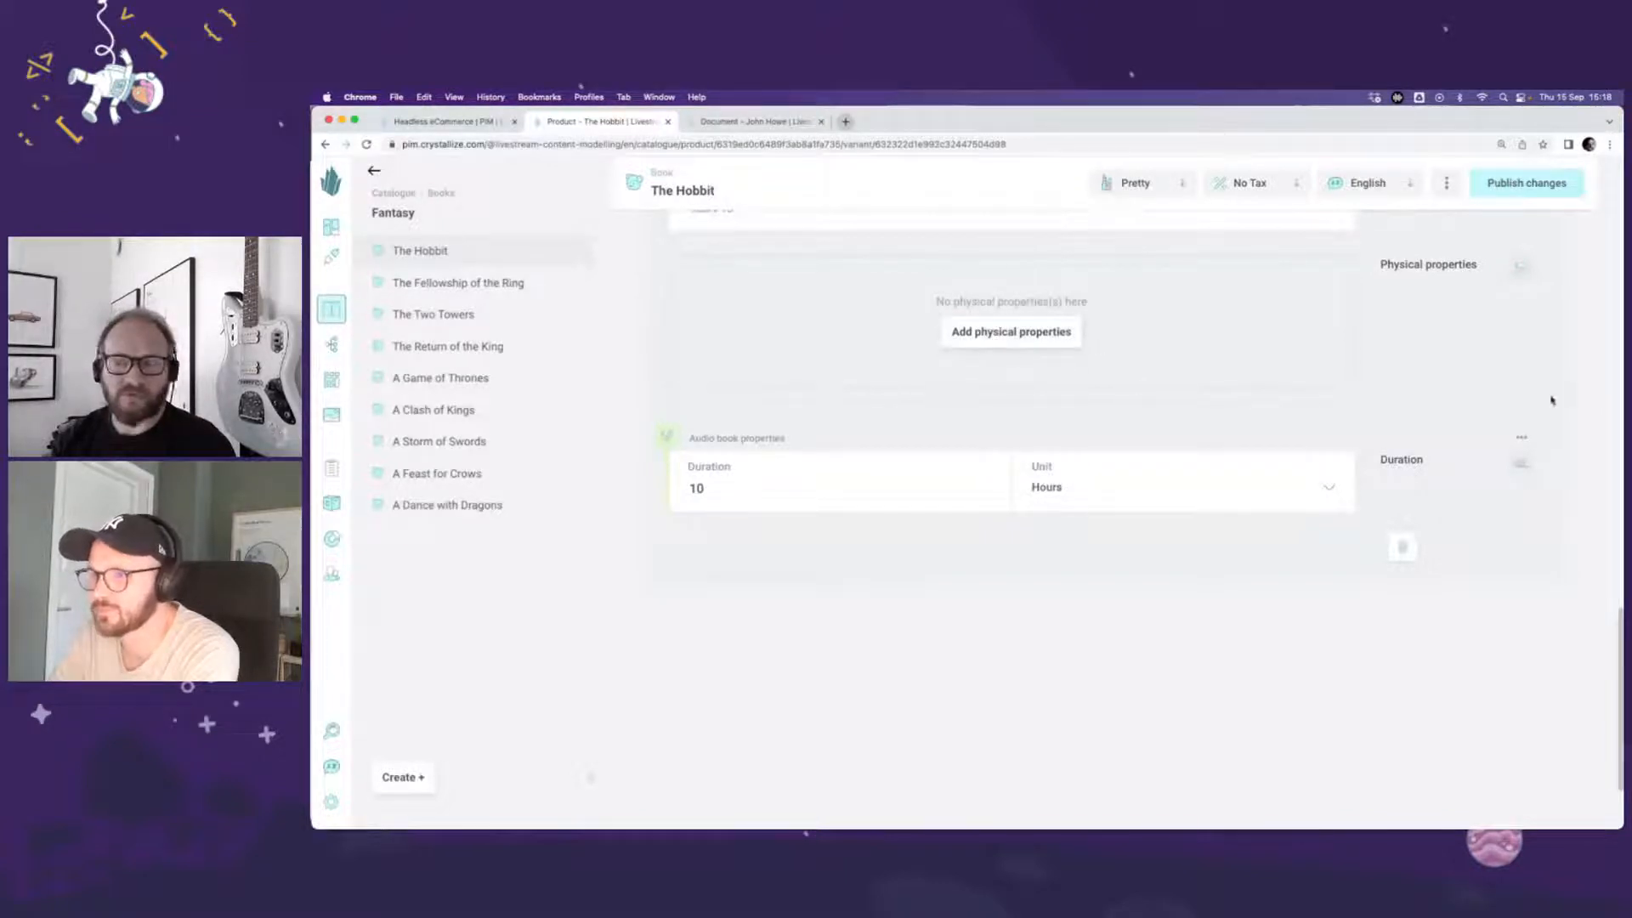
click(1519, 189)
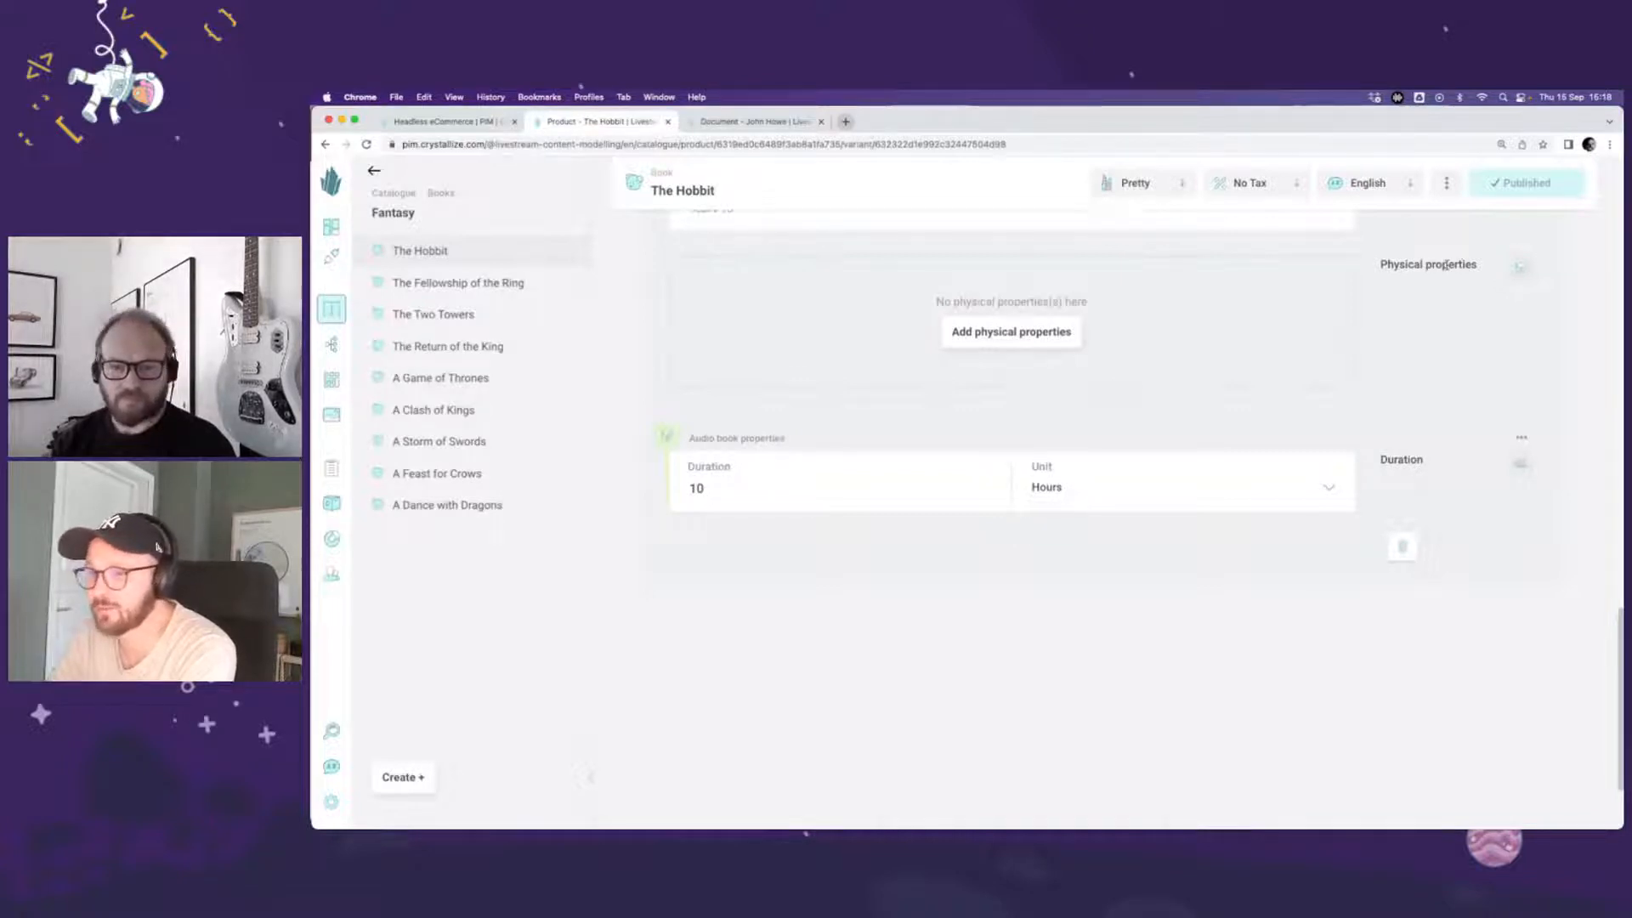
Step: Paste 054792822X as both the ISBN-10 and the ISBN-13 of the Audiobook variant, and publish the changes
scroll(1424, 327, up, 1)
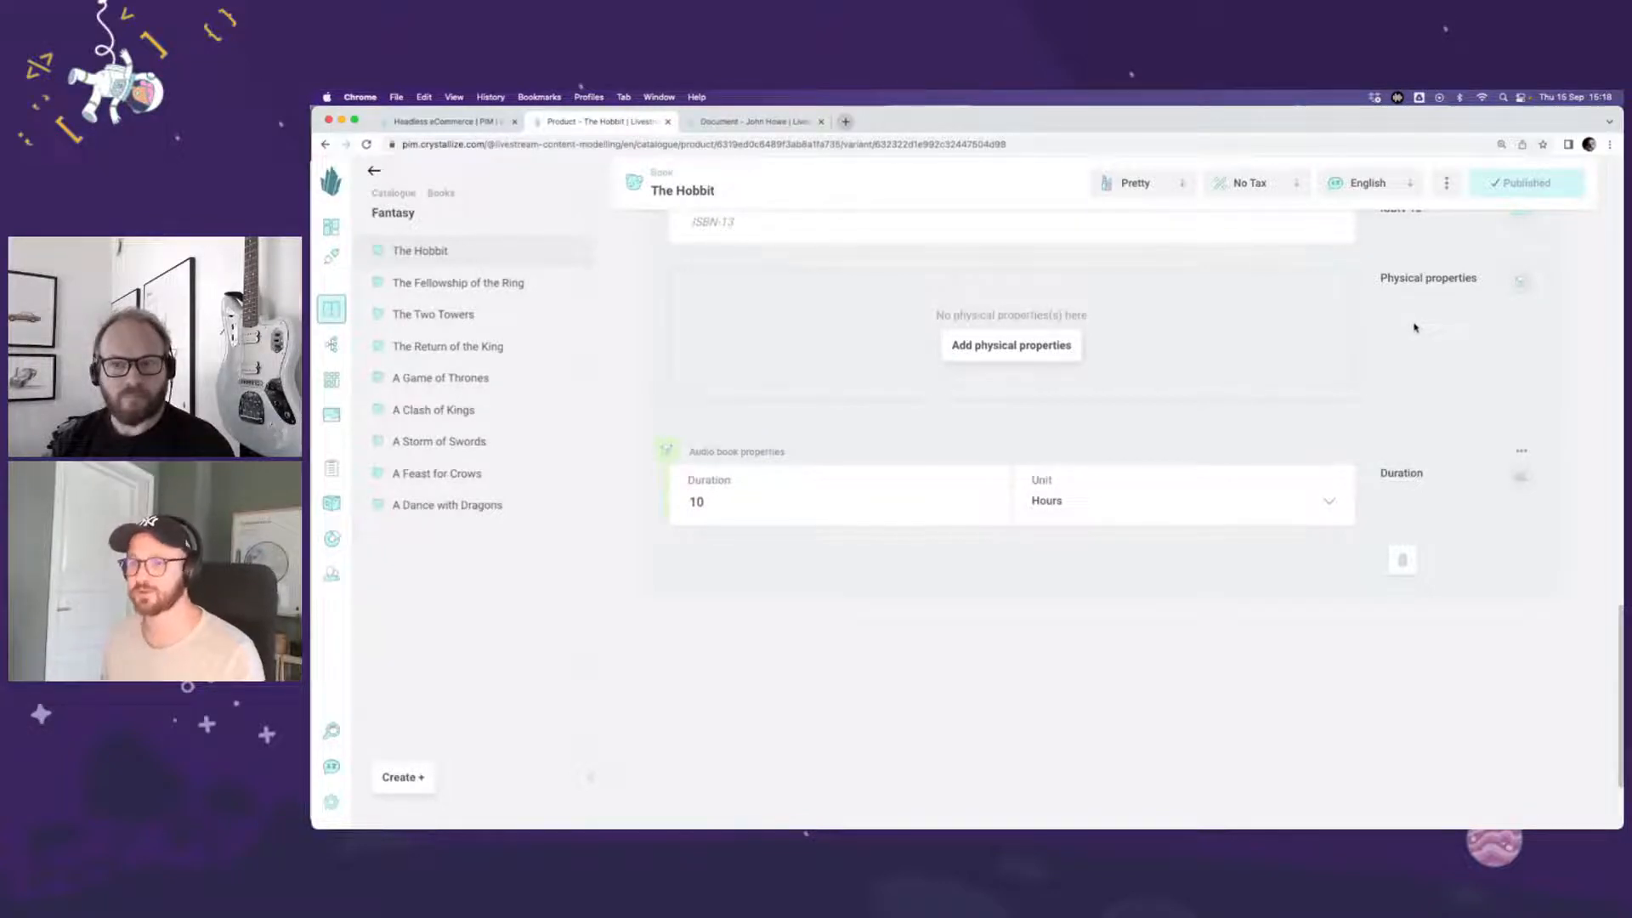
scroll(1416, 328, up, 4)
scroll(1415, 327, up, 3)
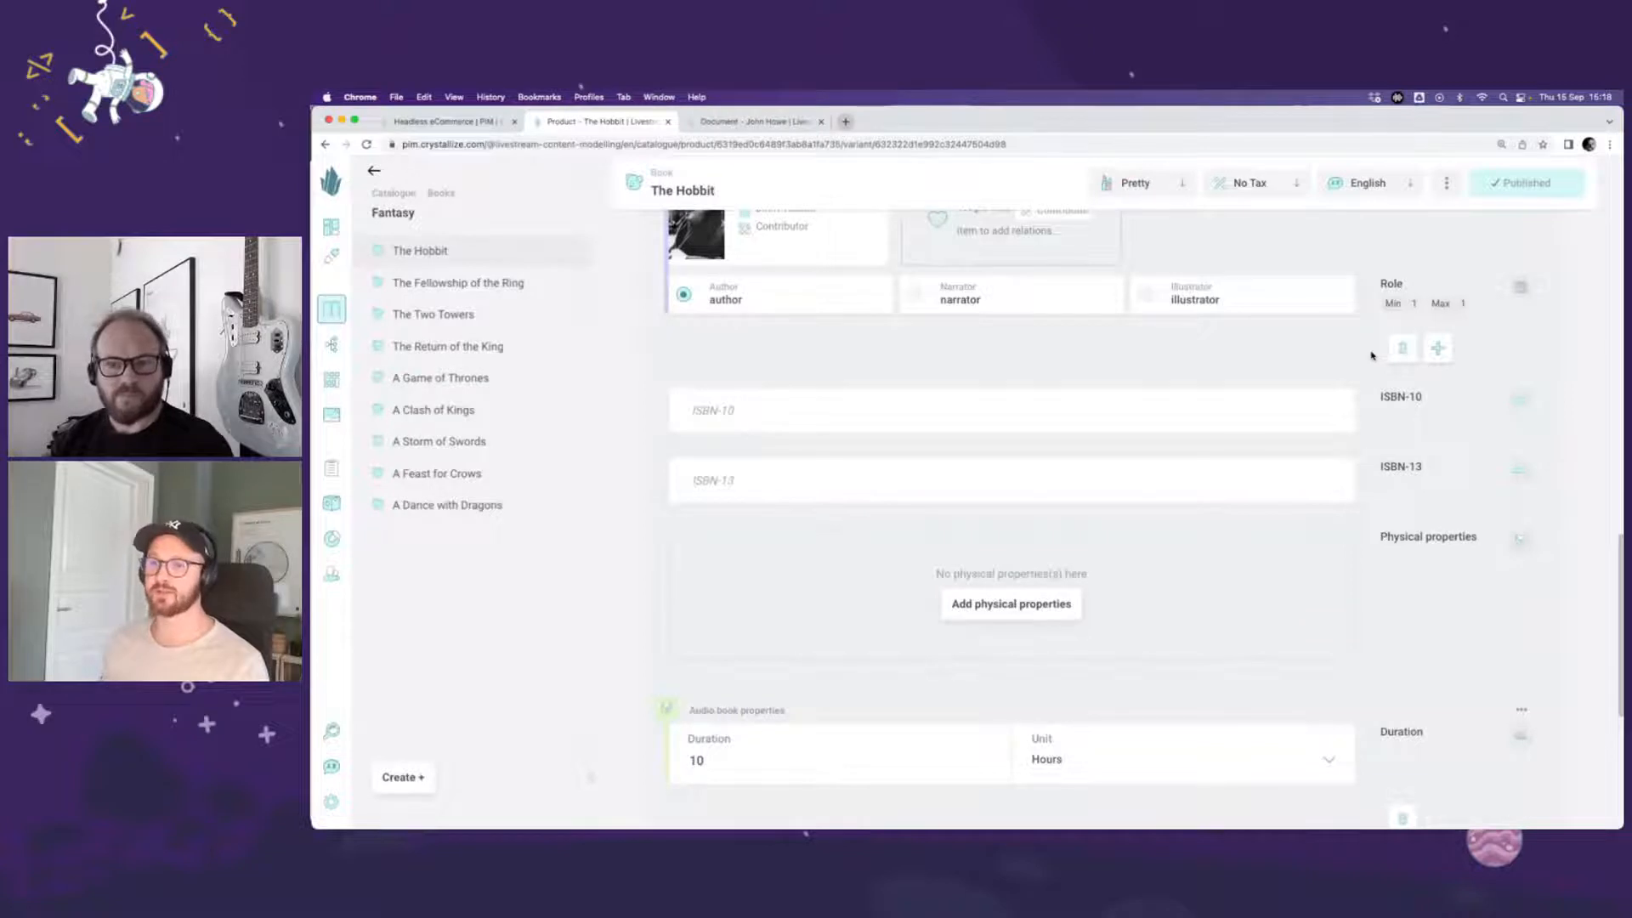
scroll(1371, 355, up, 3)
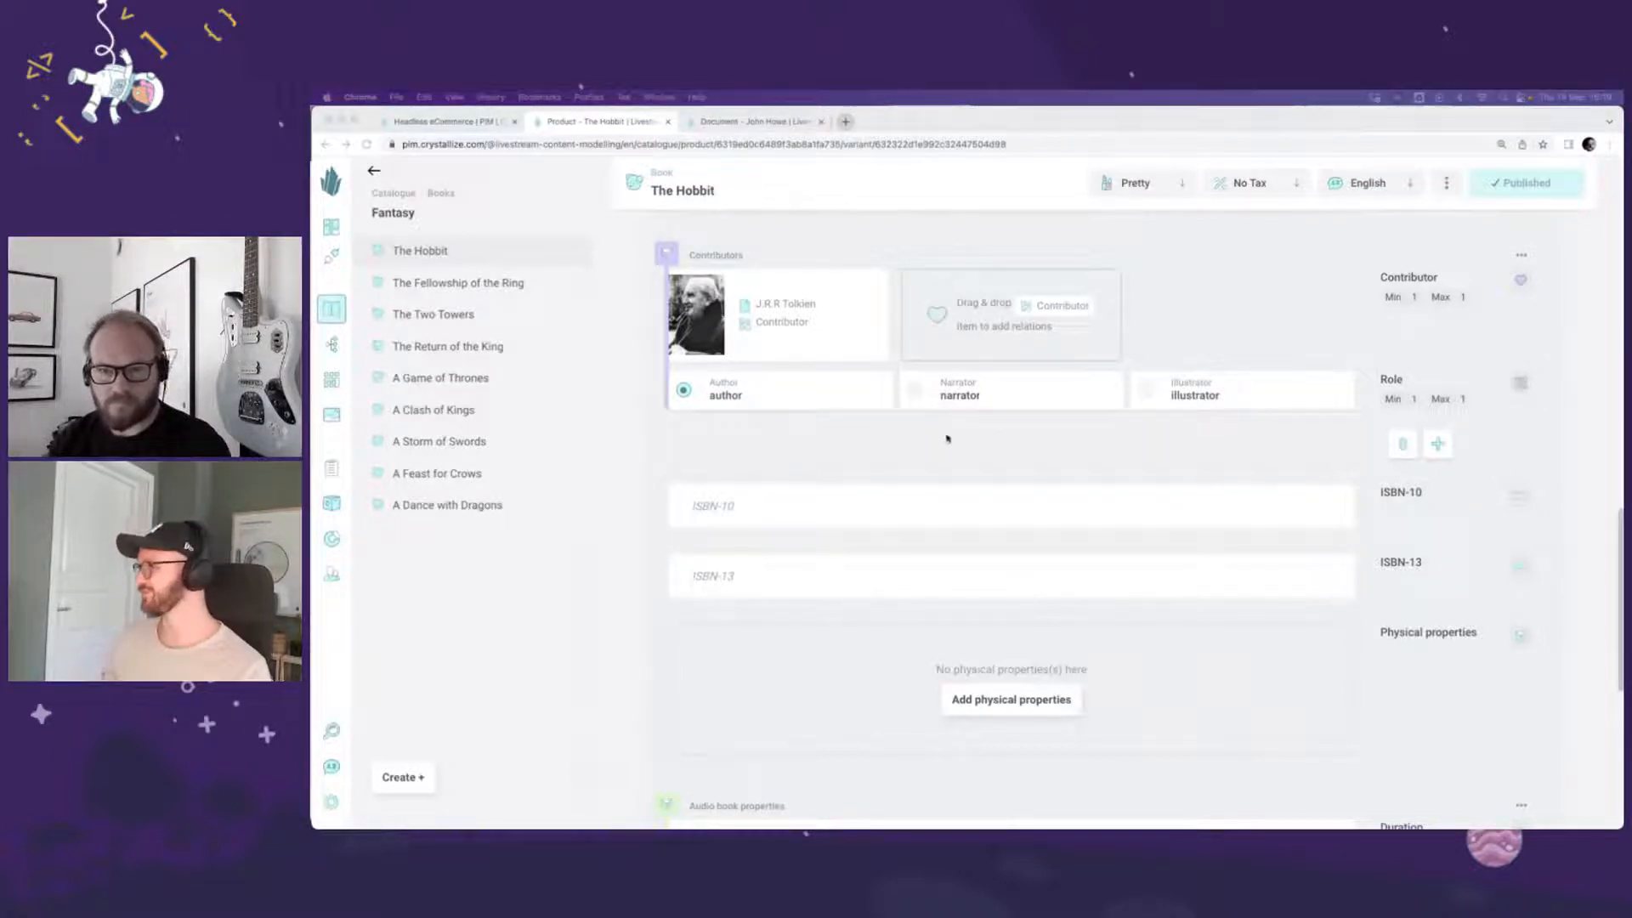
click(728, 511)
text(054792822X)
click(713, 569)
text(054792822X)
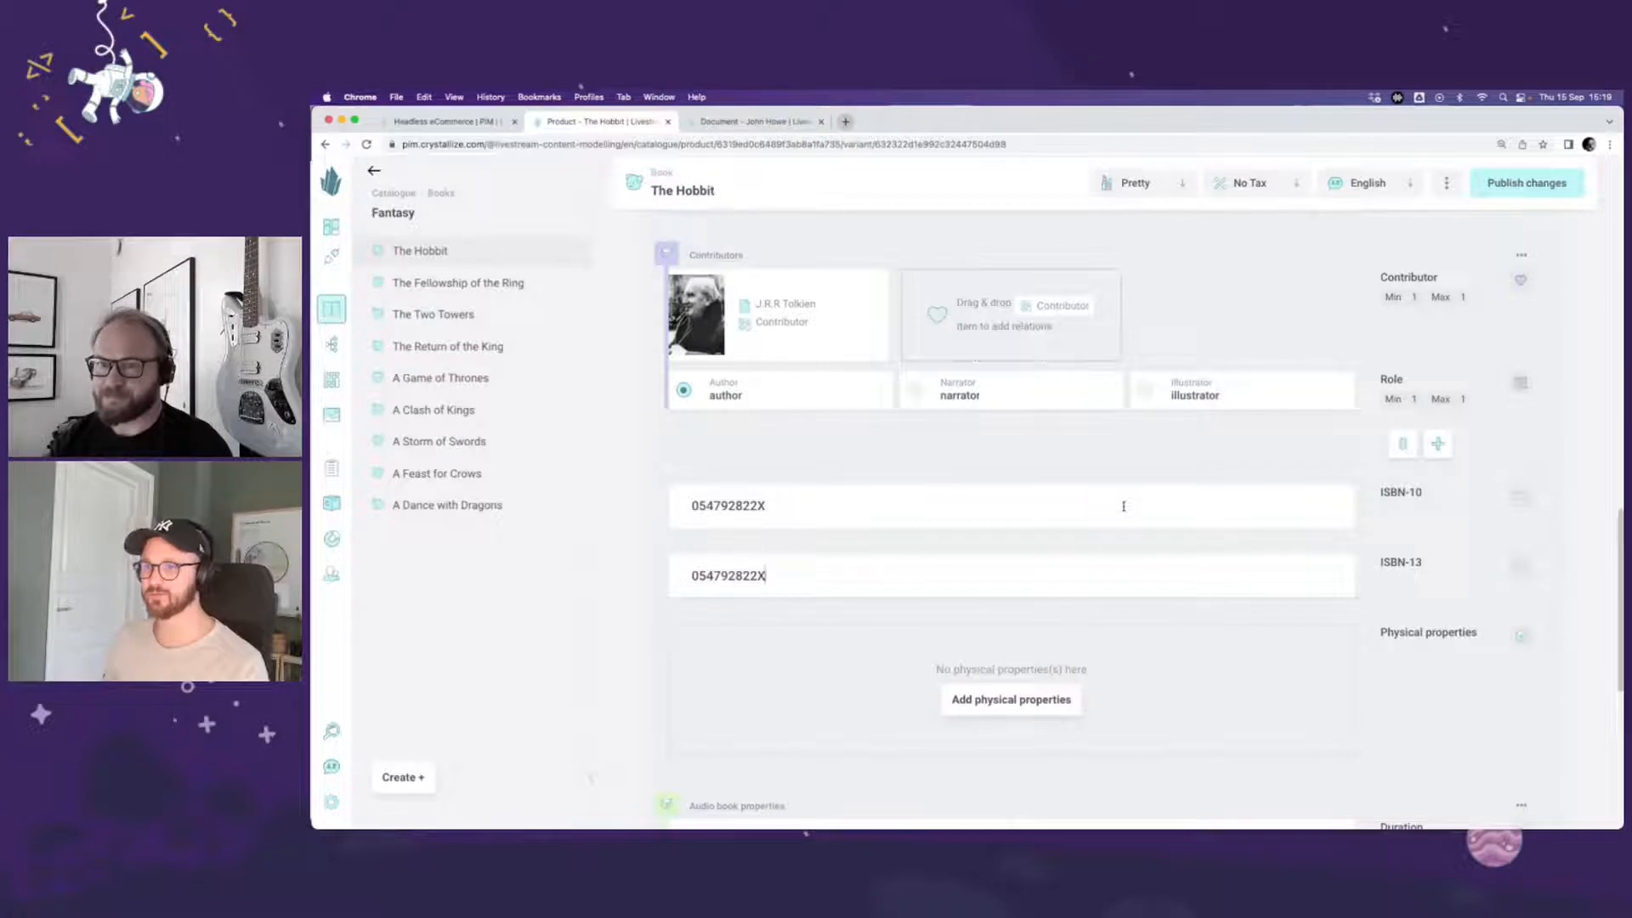
click(1538, 182)
Step: Return to the Book shape's definition and show its variant story
scroll(1367, 310, up, 2)
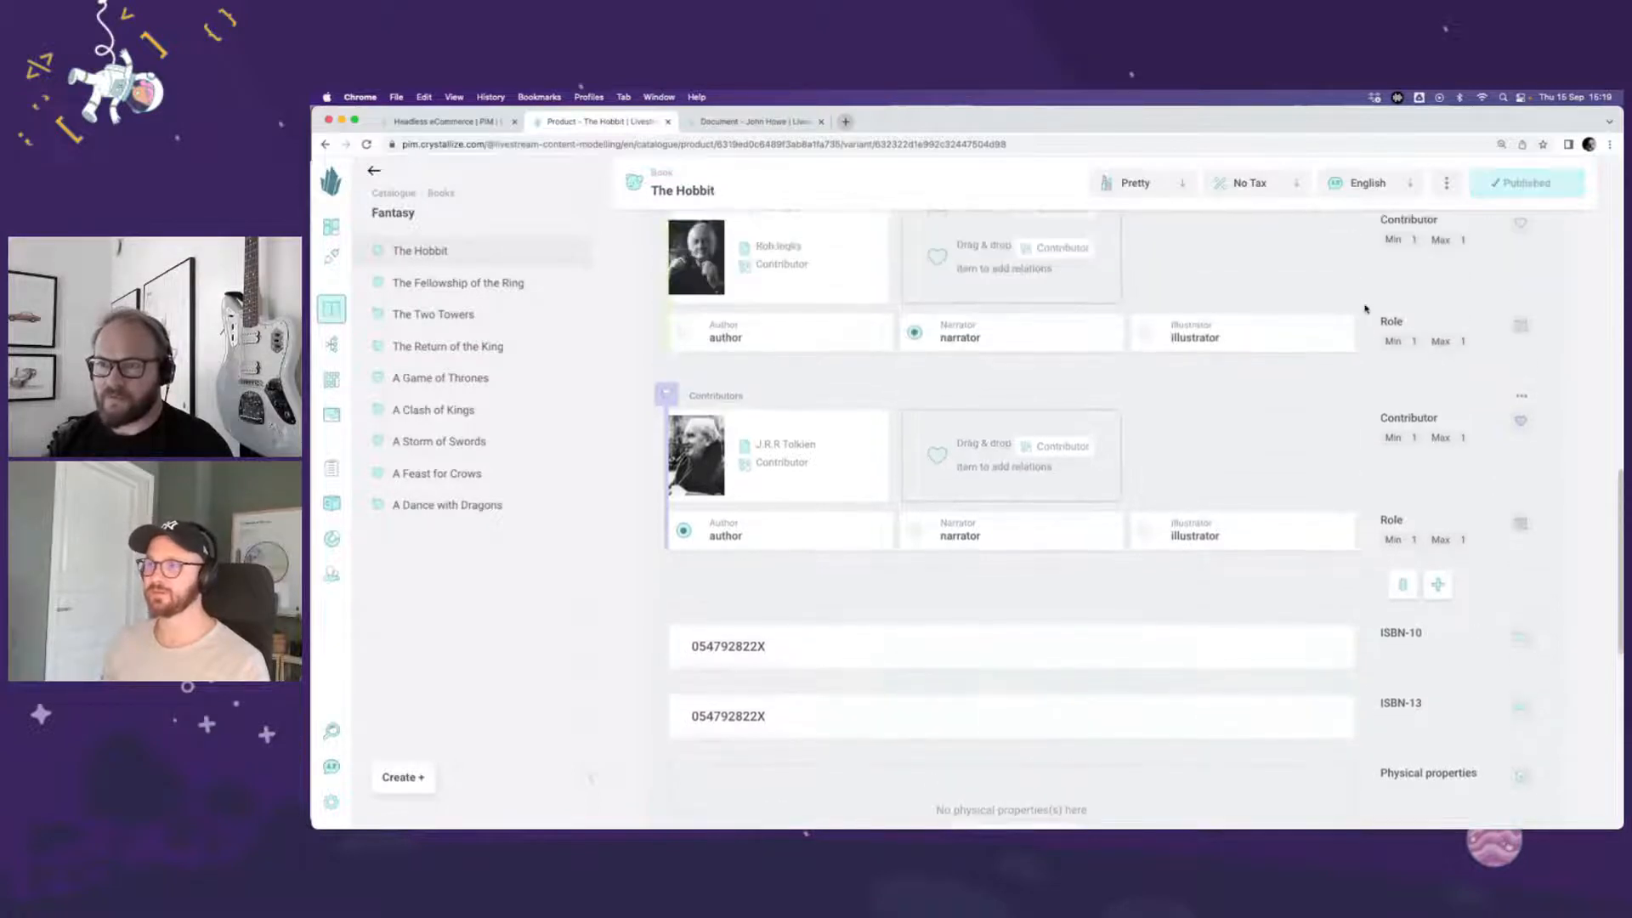
scroll(1366, 309, up, 10)
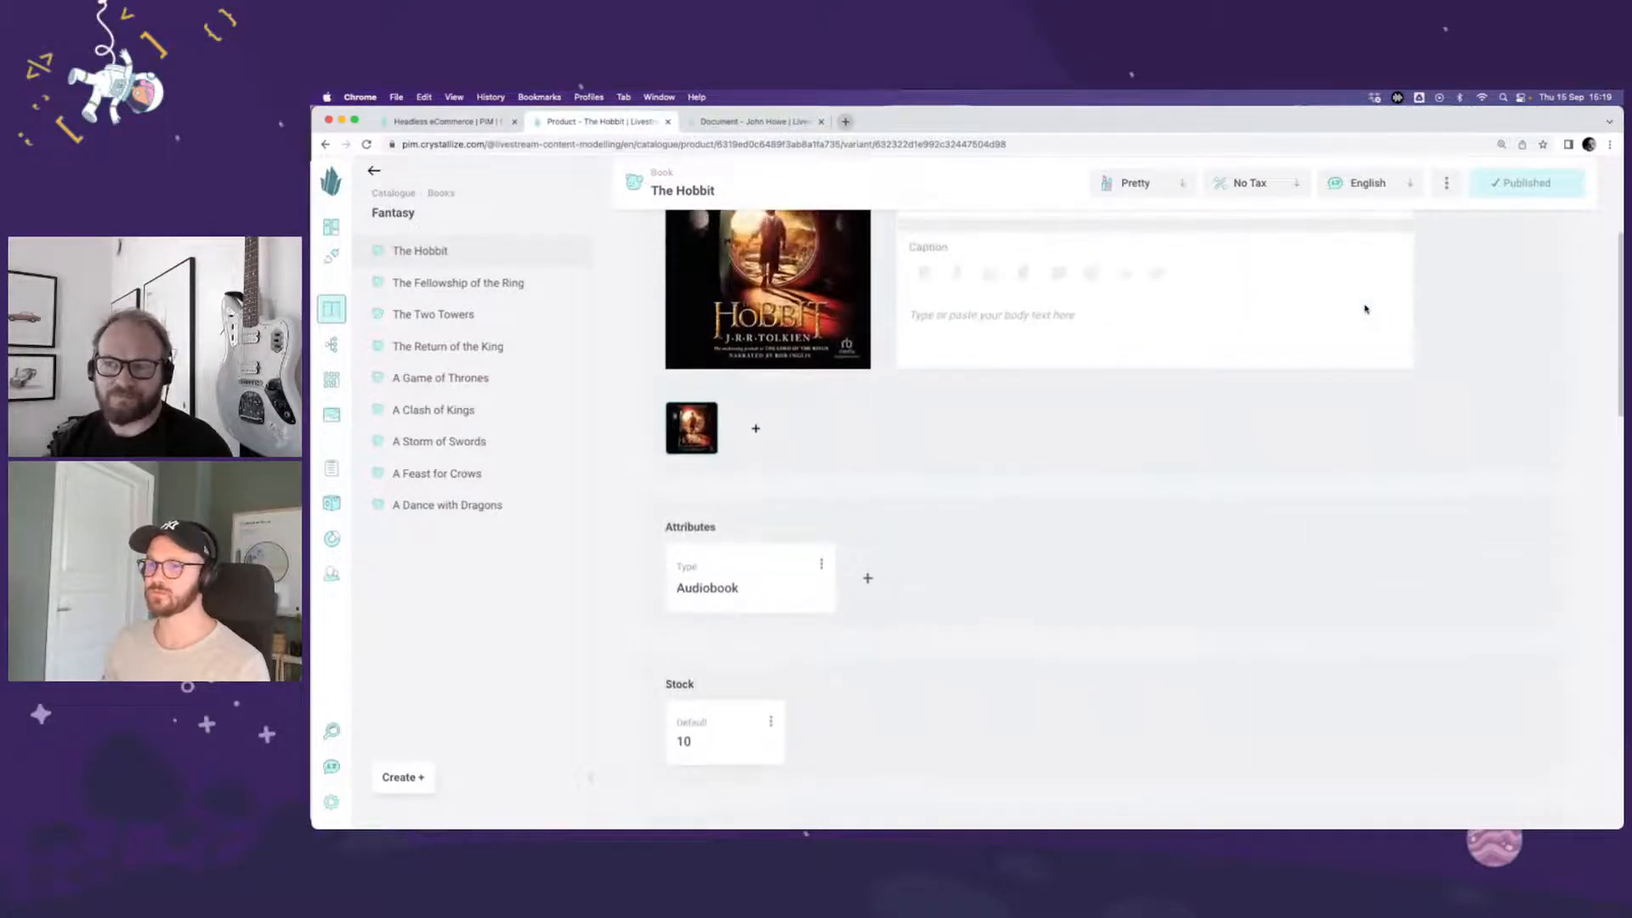
scroll(1444, 334, up, 3)
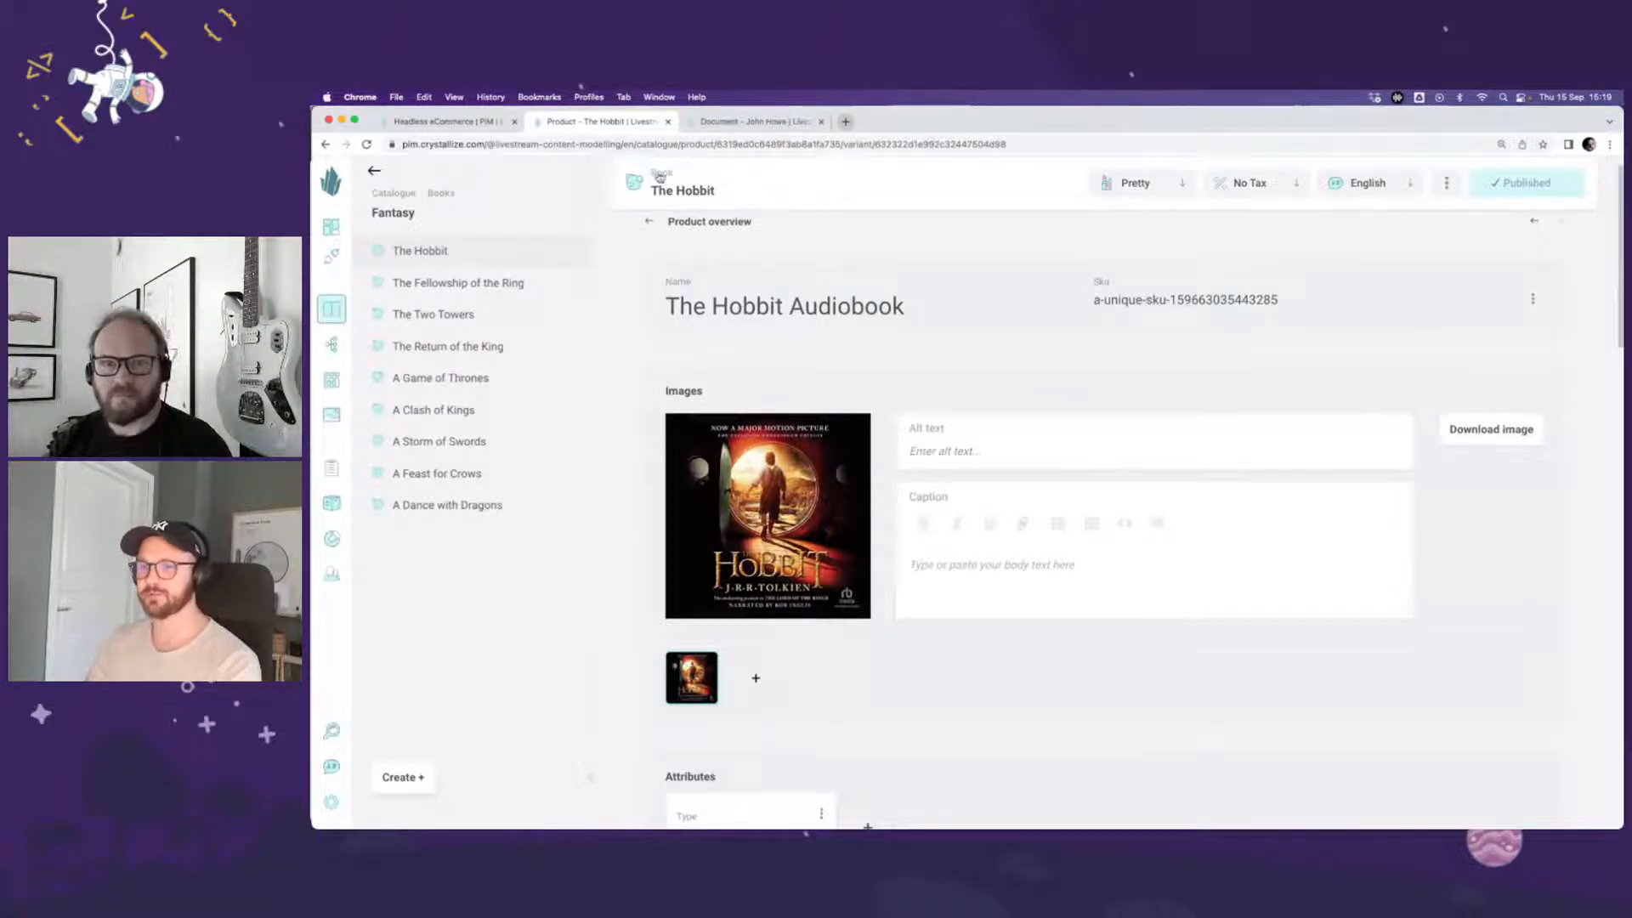
click(661, 173)
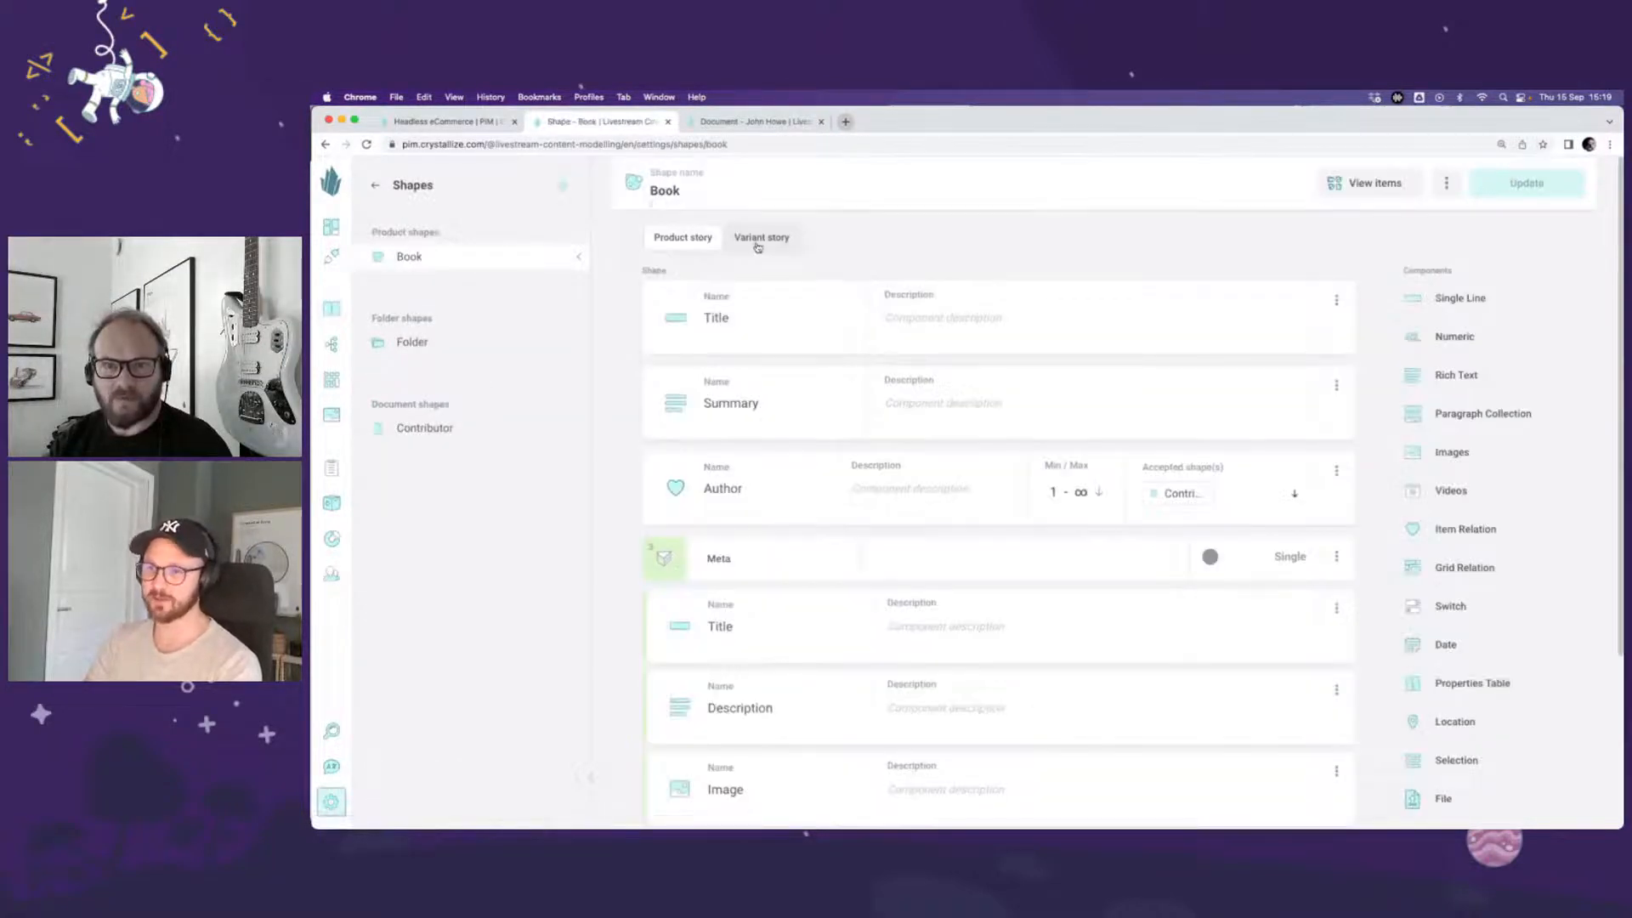
click(759, 239)
Step: Add a File component named Downloads to the Book shape's variant story
scroll(1154, 648, down, 3)
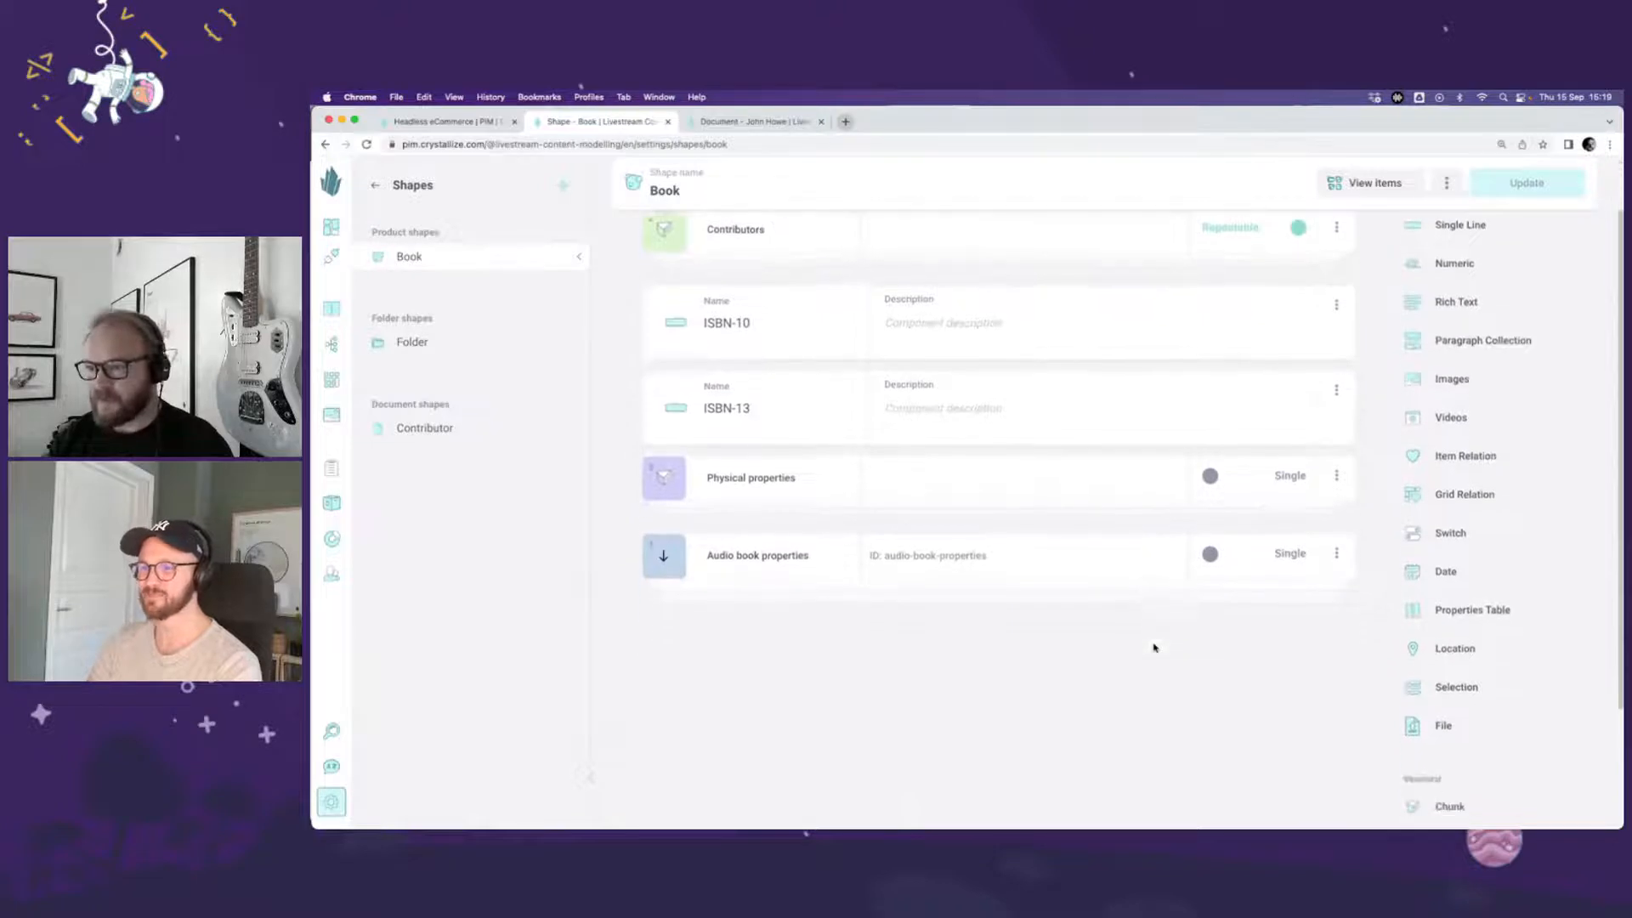
scroll(1154, 648, down, 1)
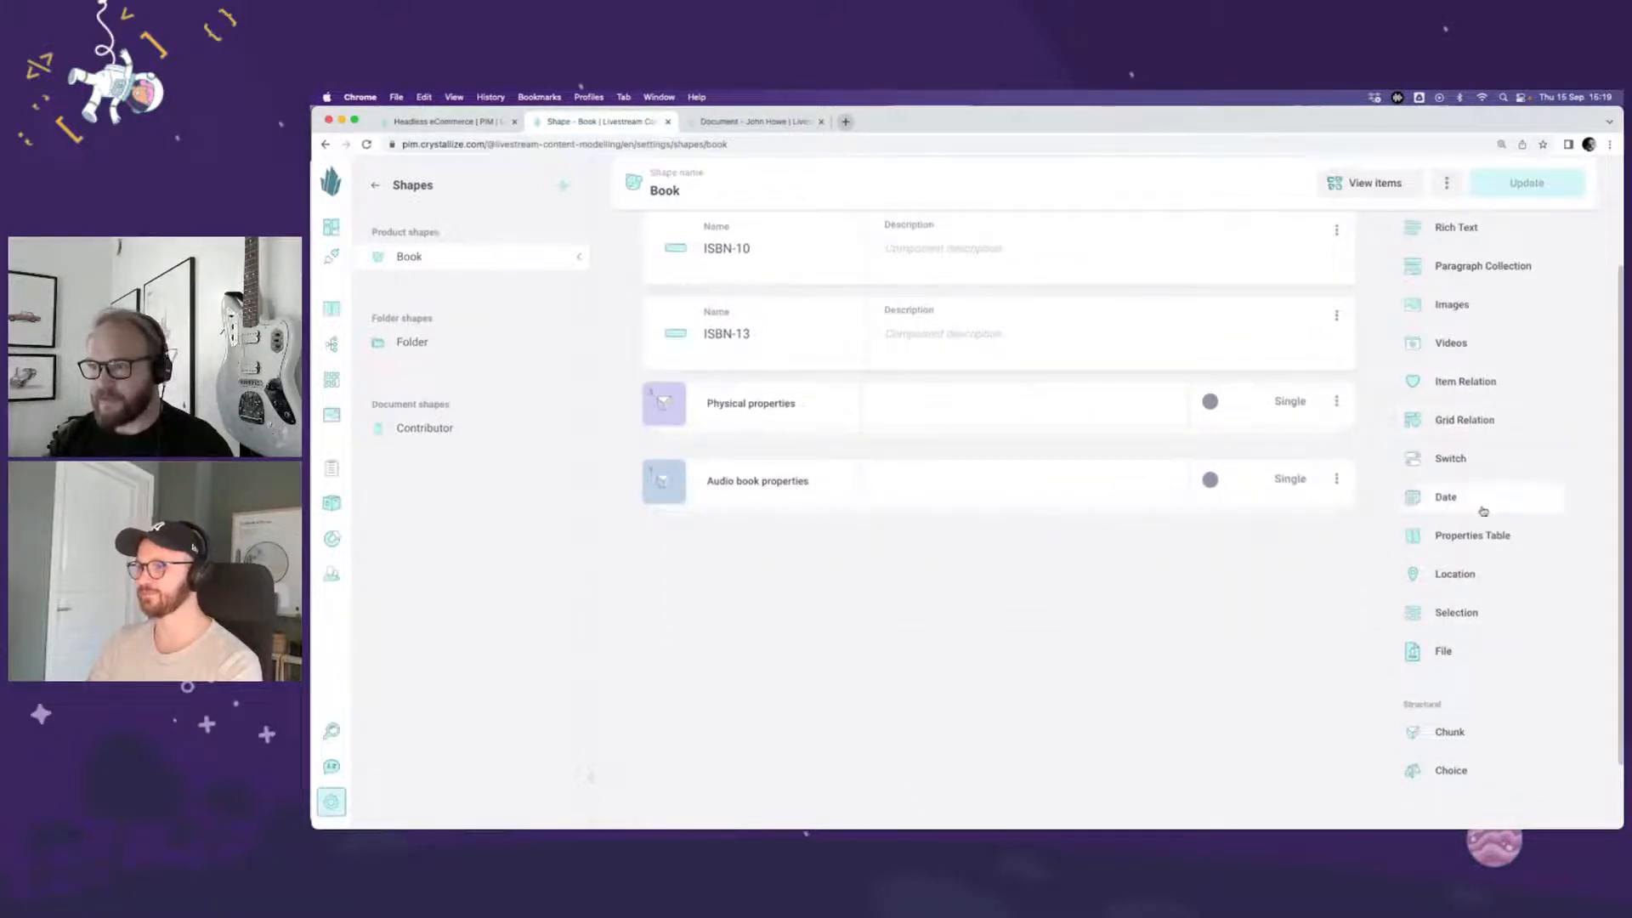
scroll(1483, 513, up, 1)
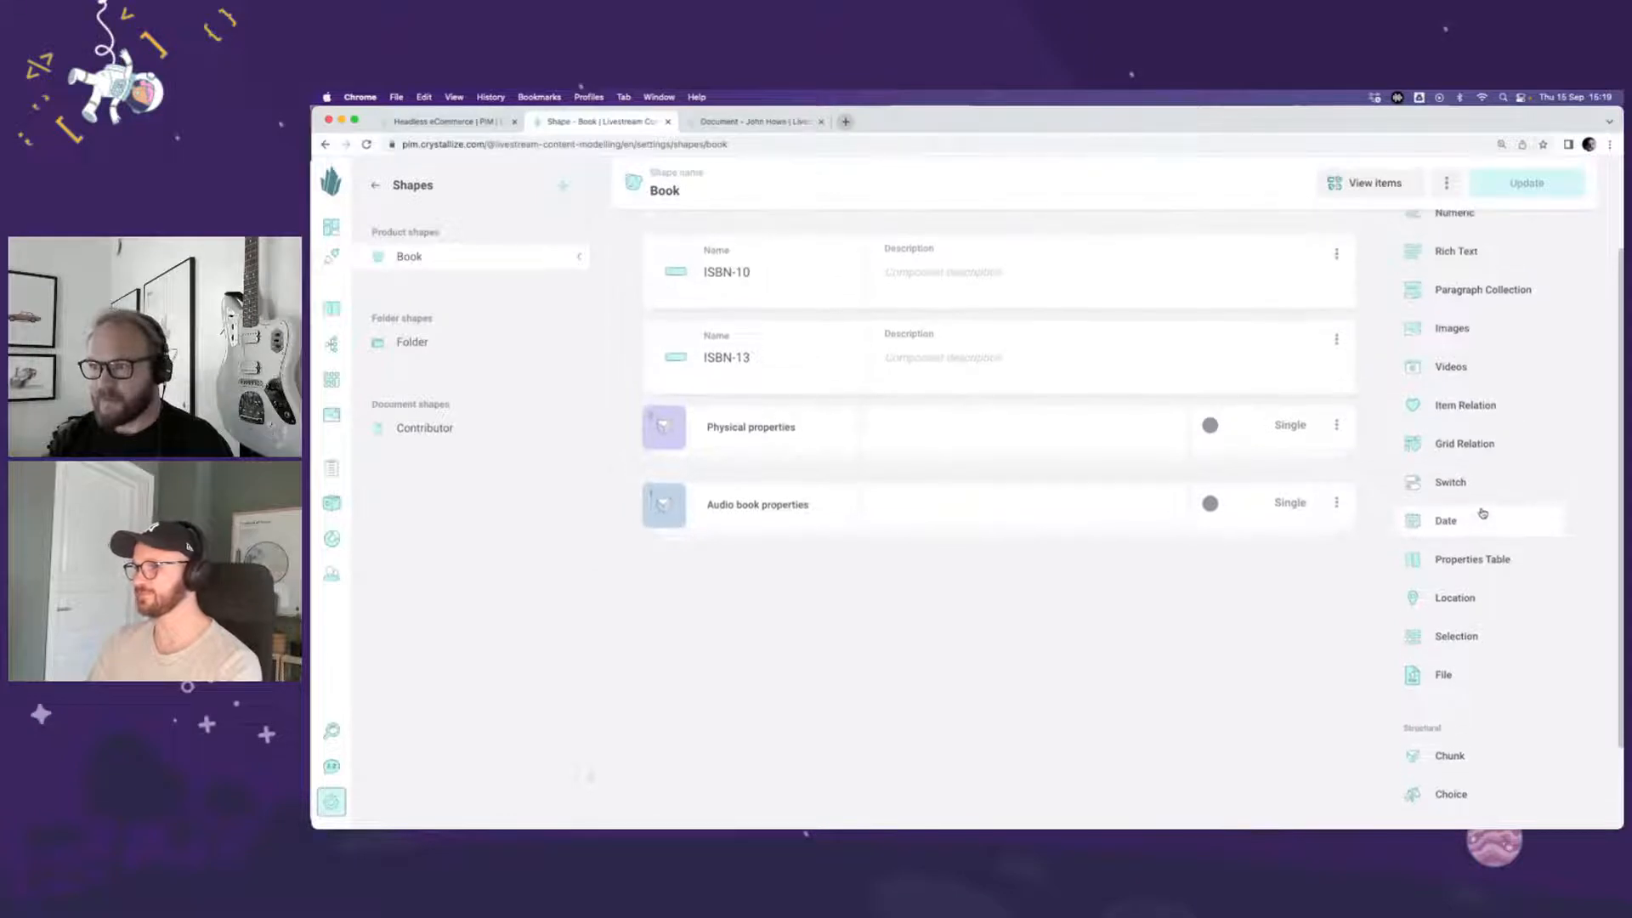
click(1473, 671)
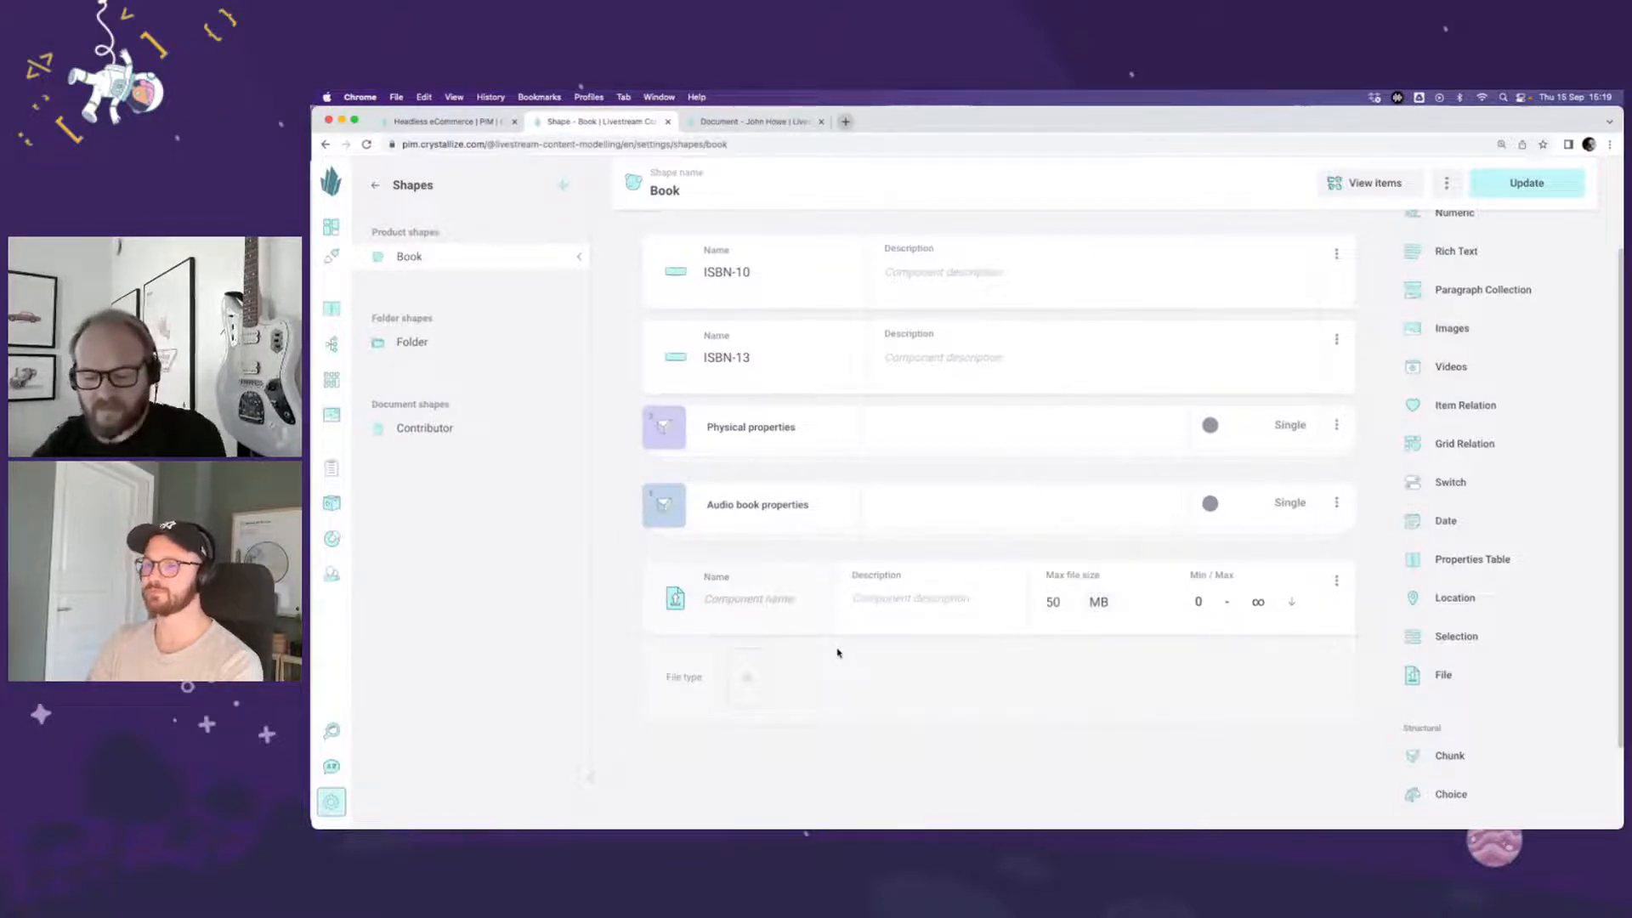
text(Downl)
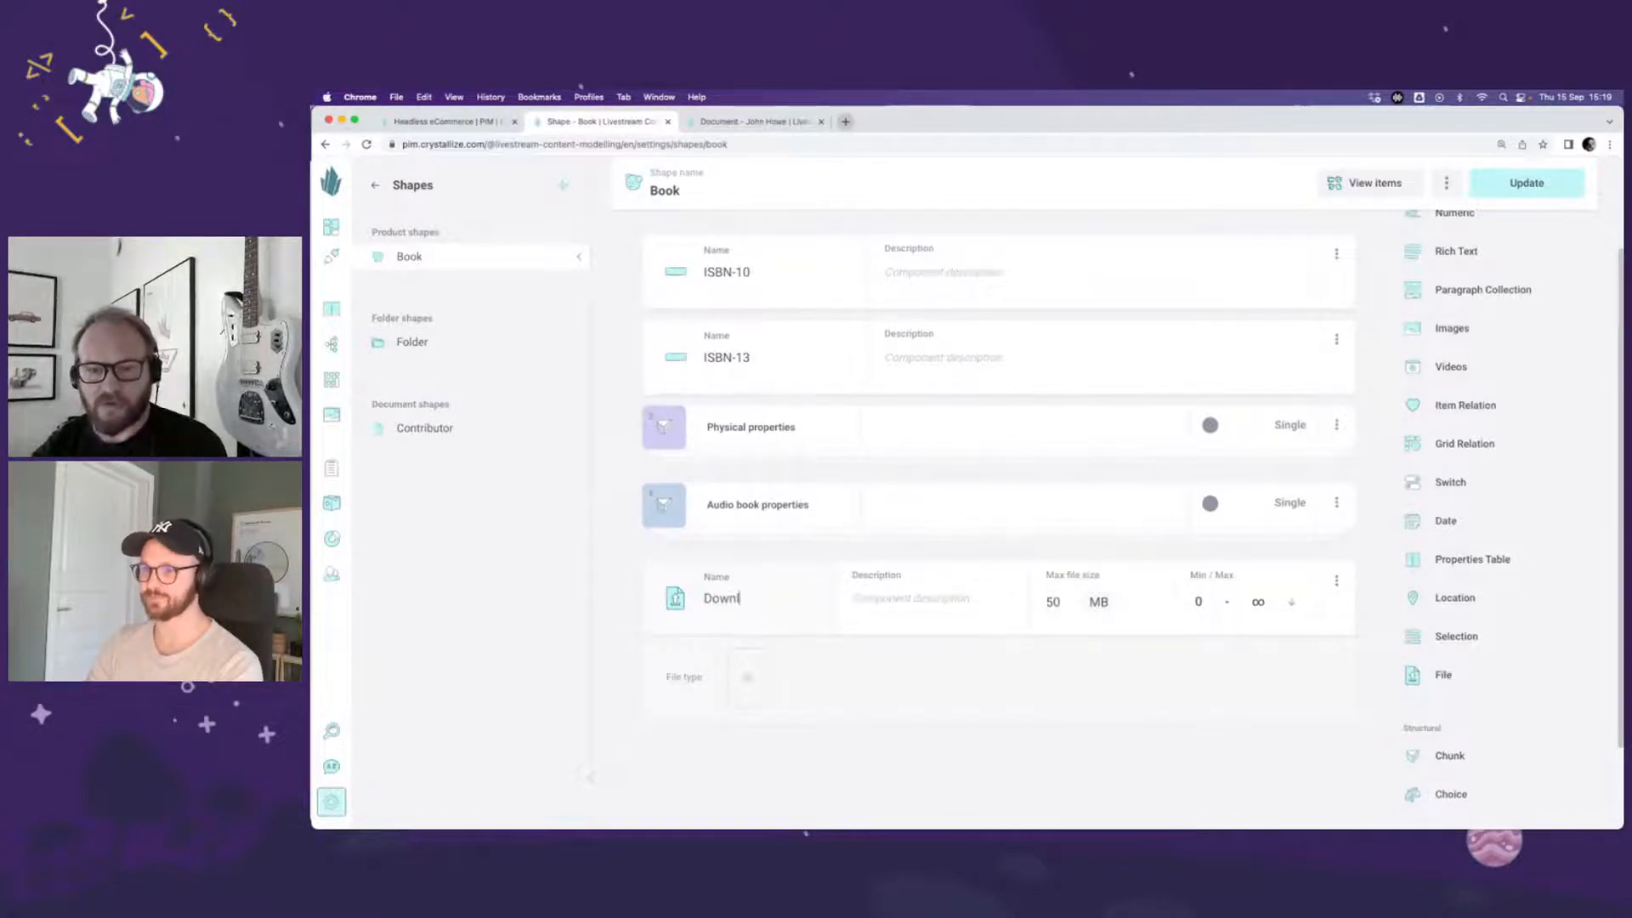
text(oads)
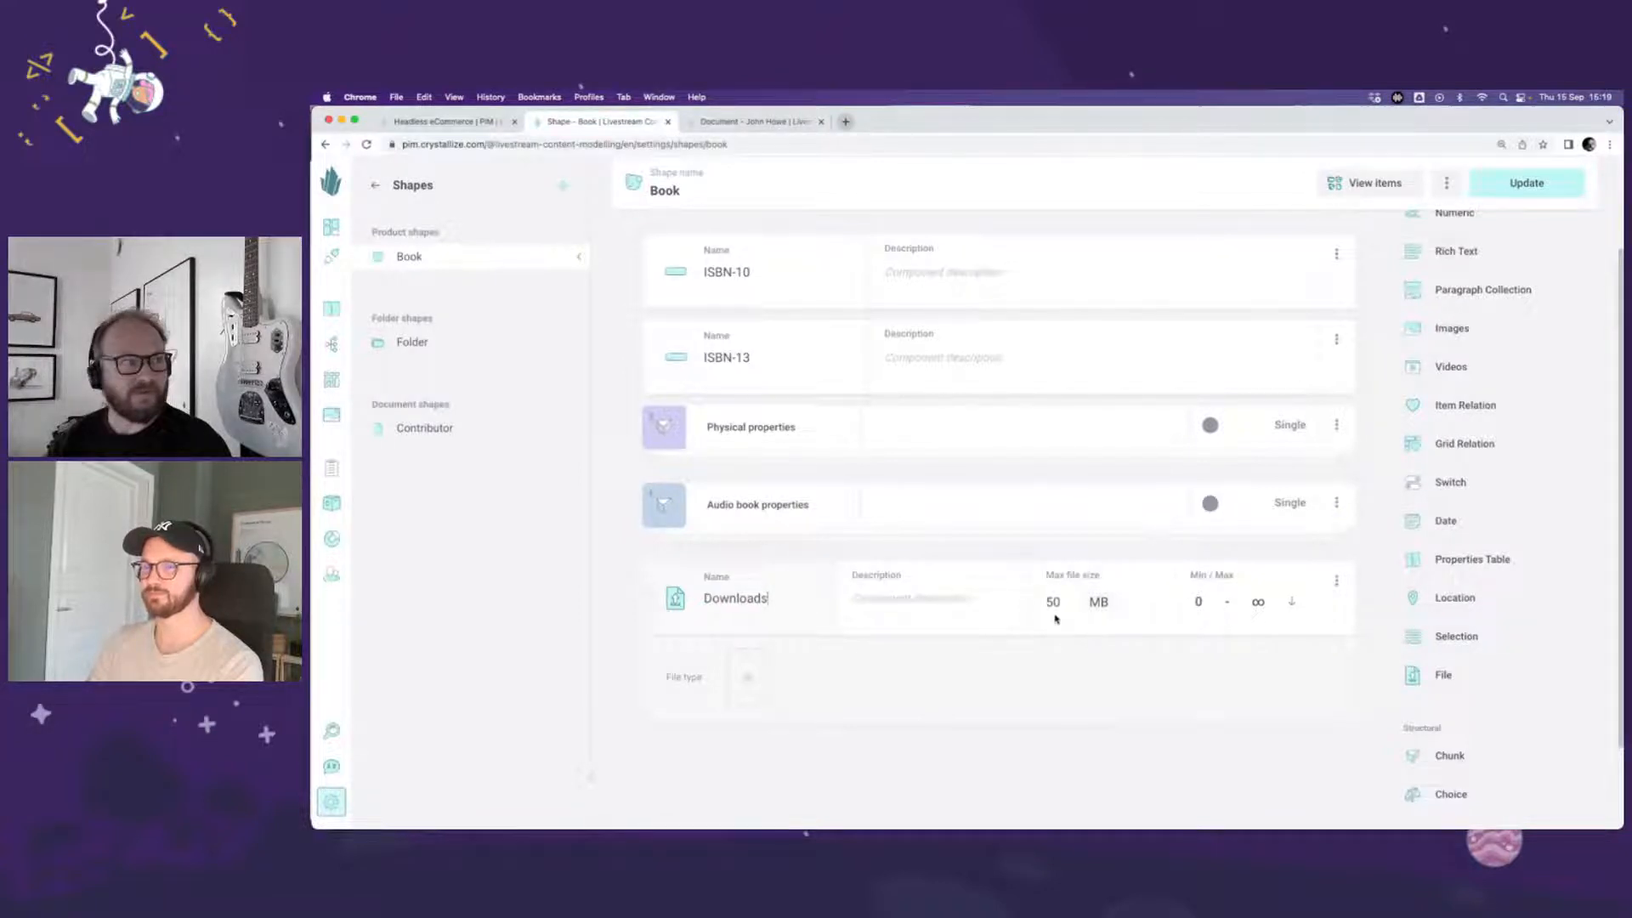
click(750, 677)
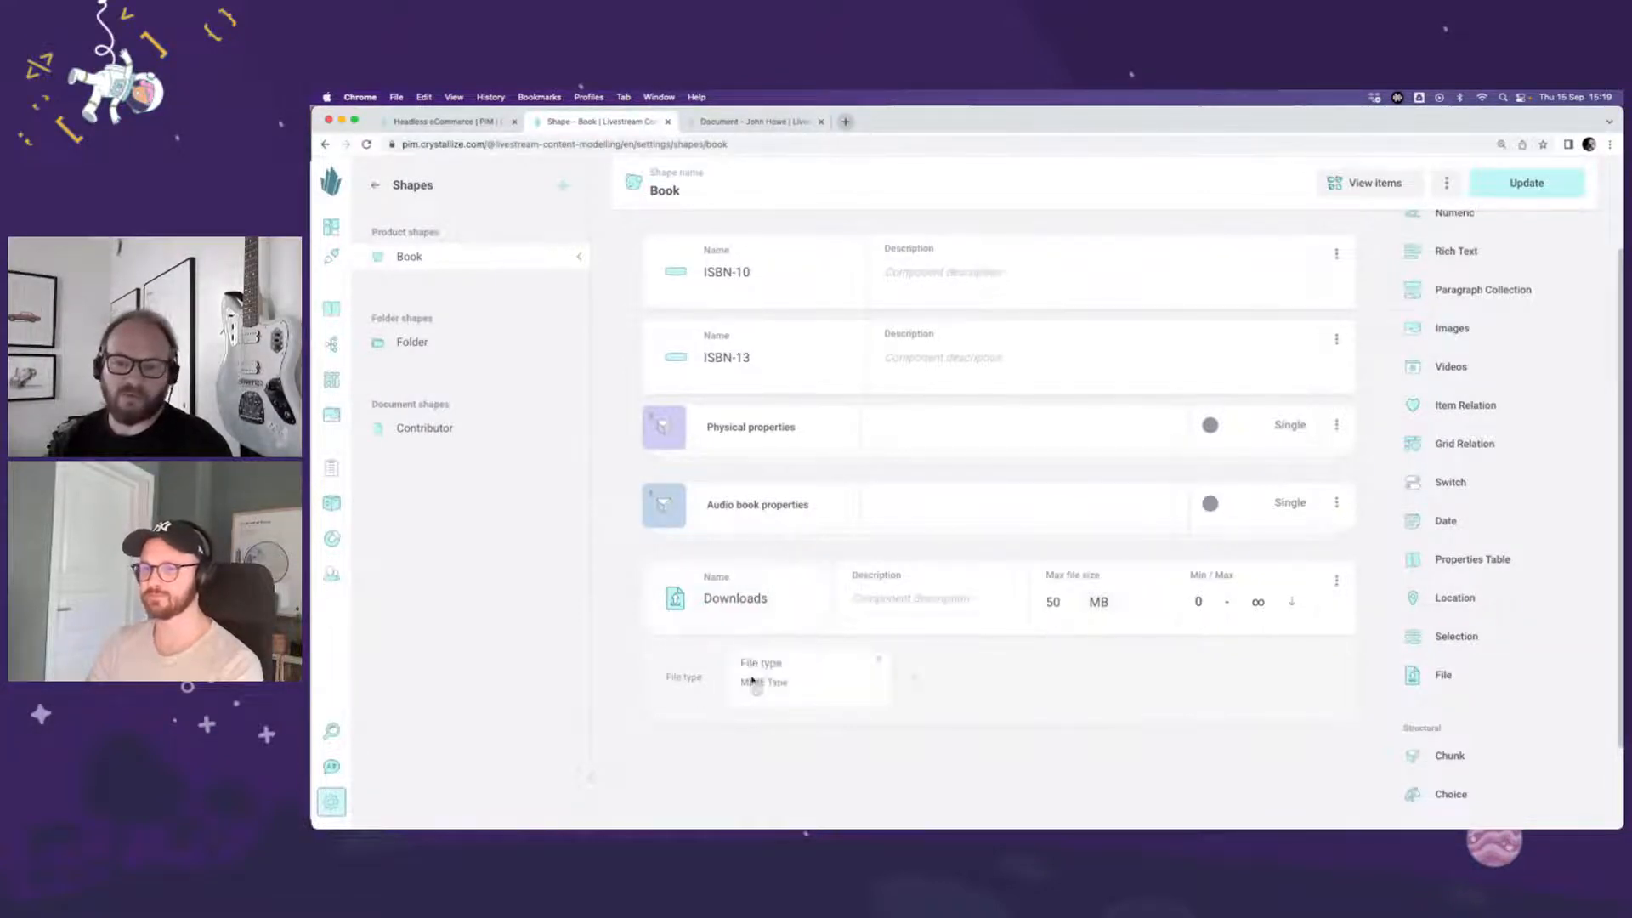
click(785, 664)
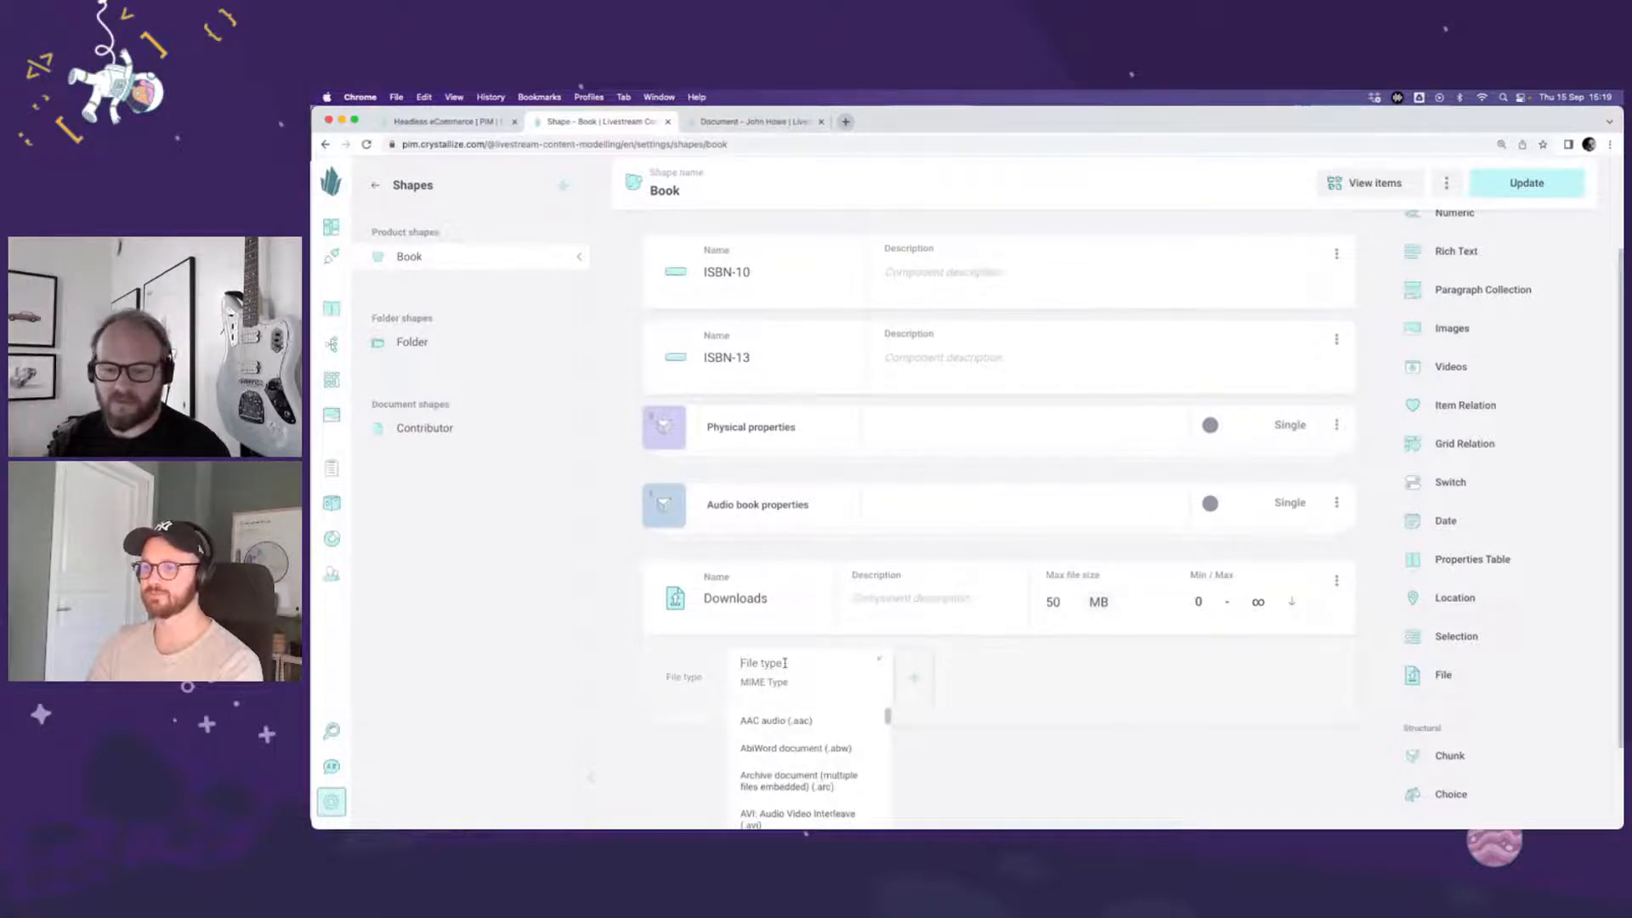
text(epu)
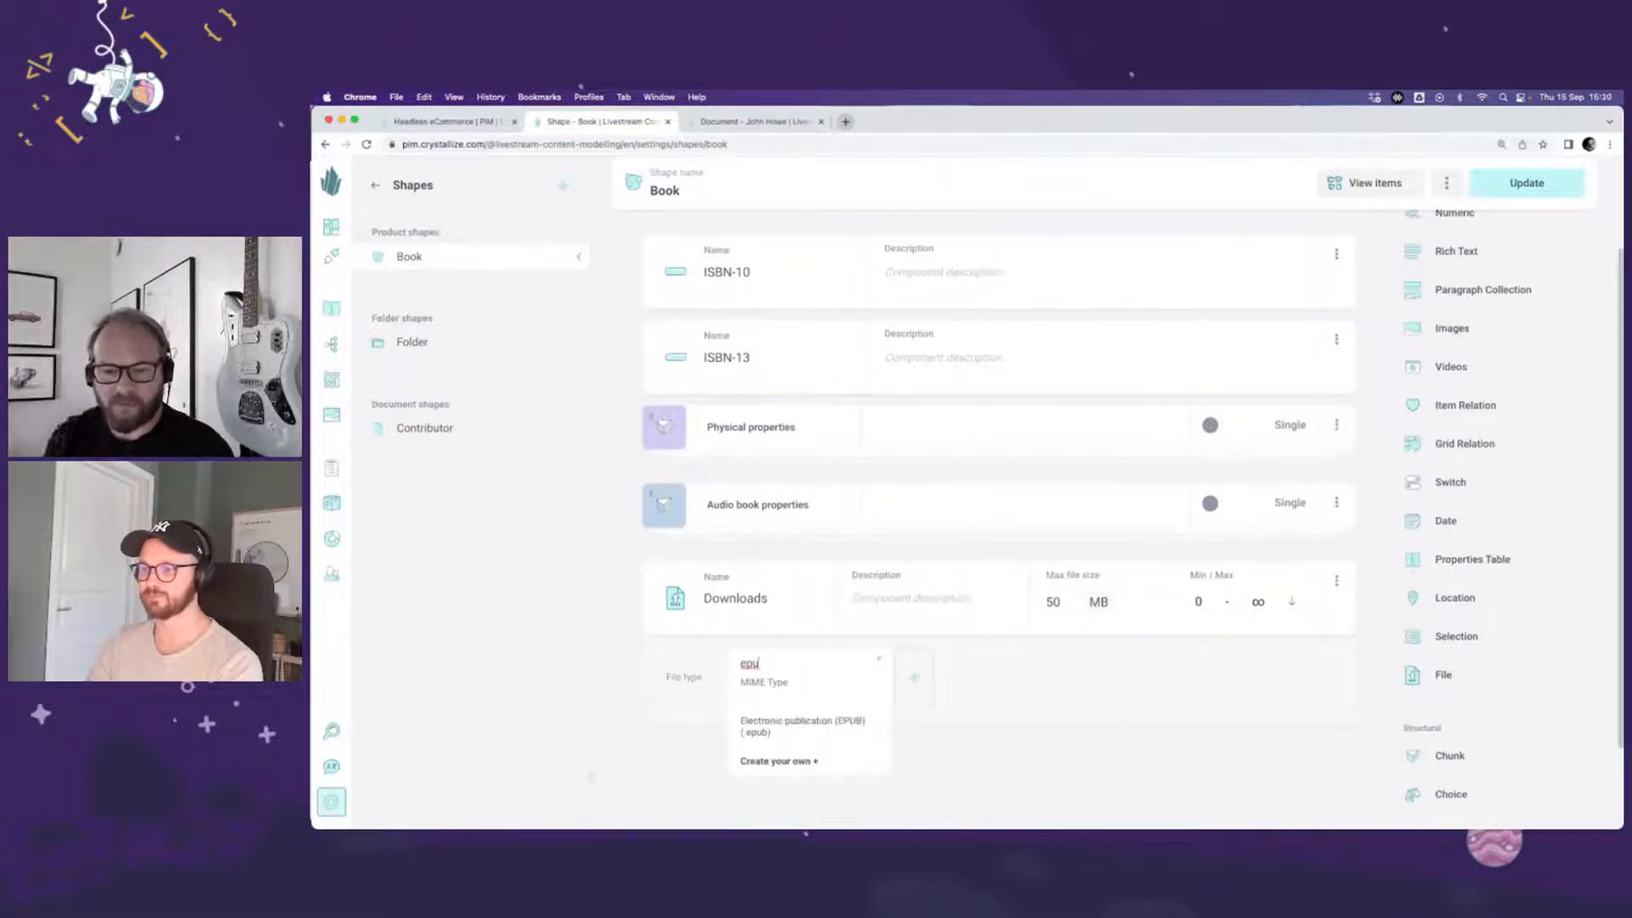
click(878, 662)
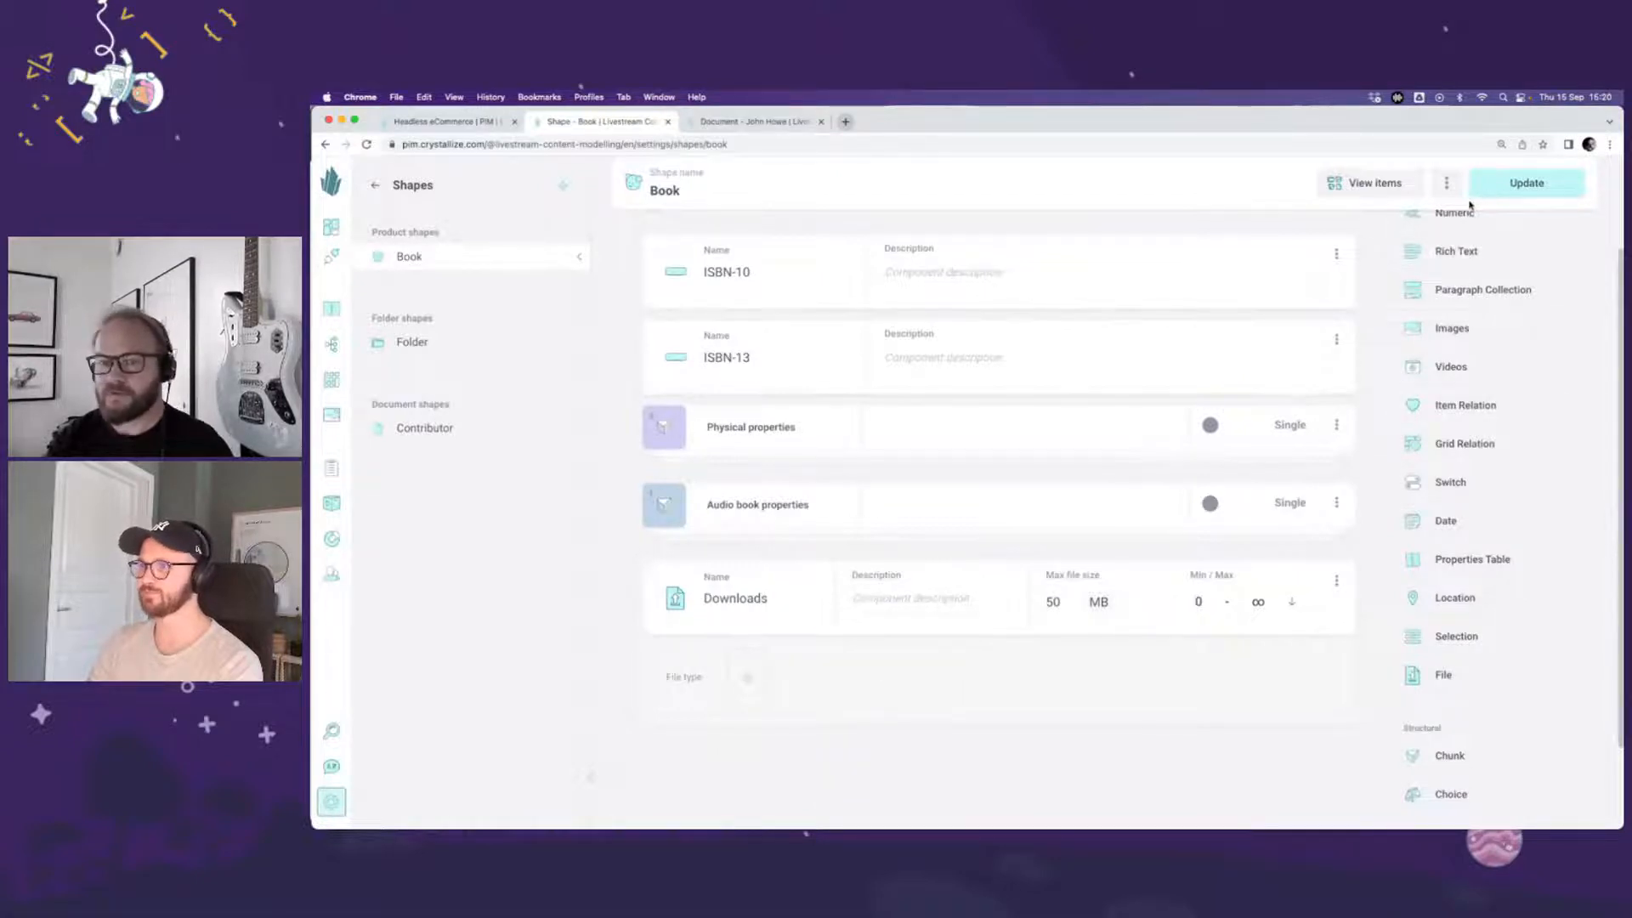
Step: Save the Book shape update and open The Hobbit eBook variant from the shape's items
click(1497, 192)
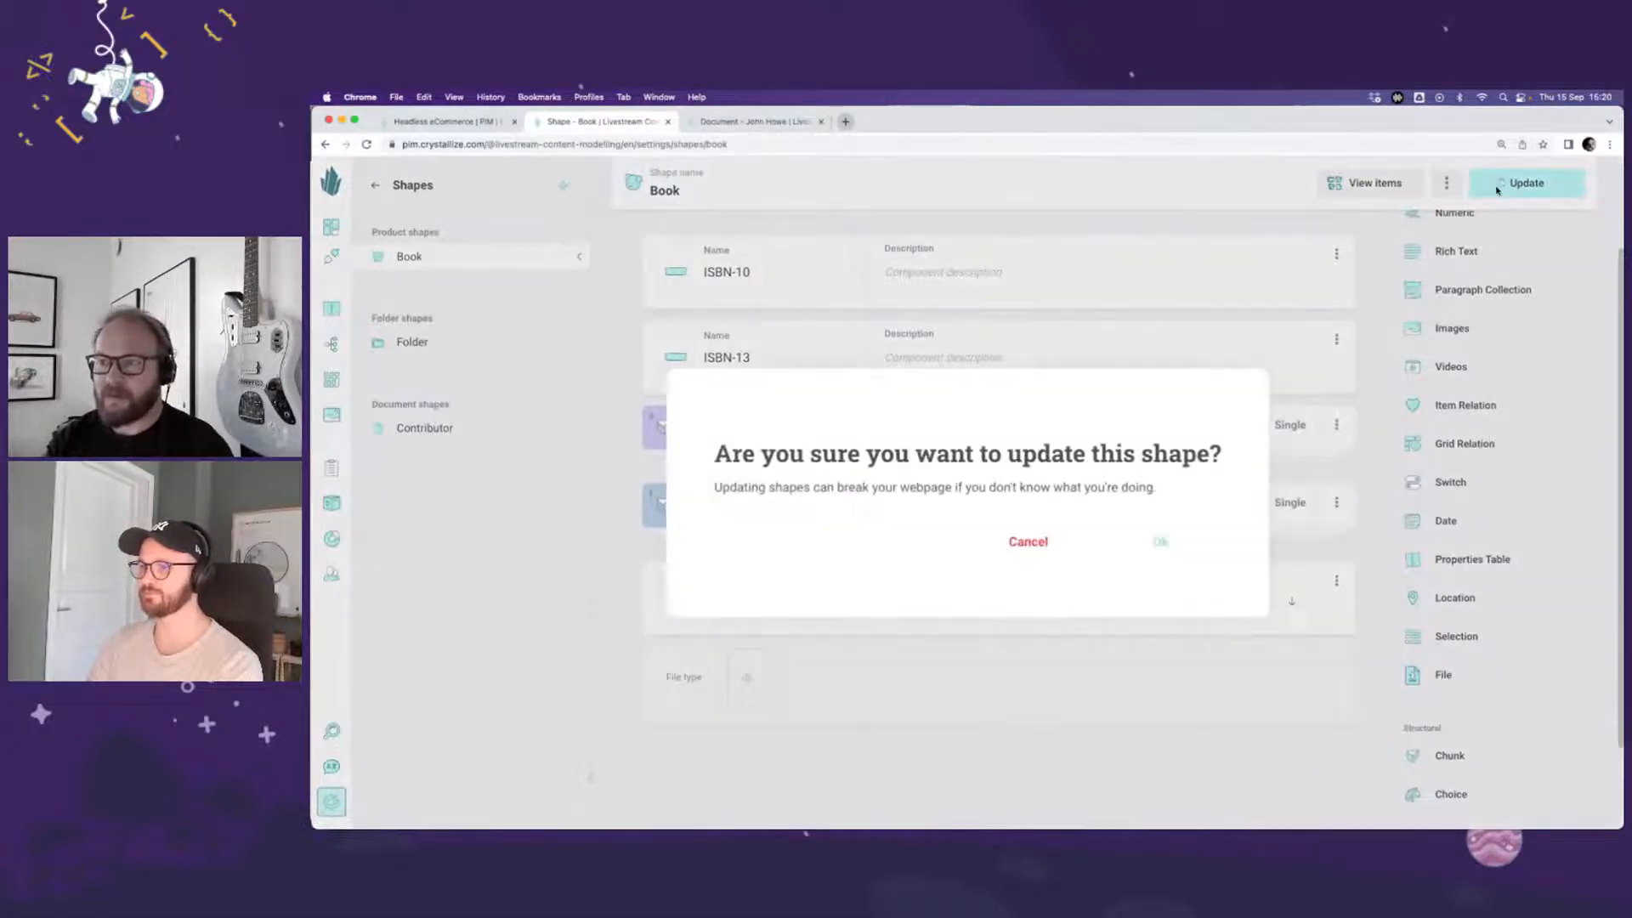
click(1127, 533)
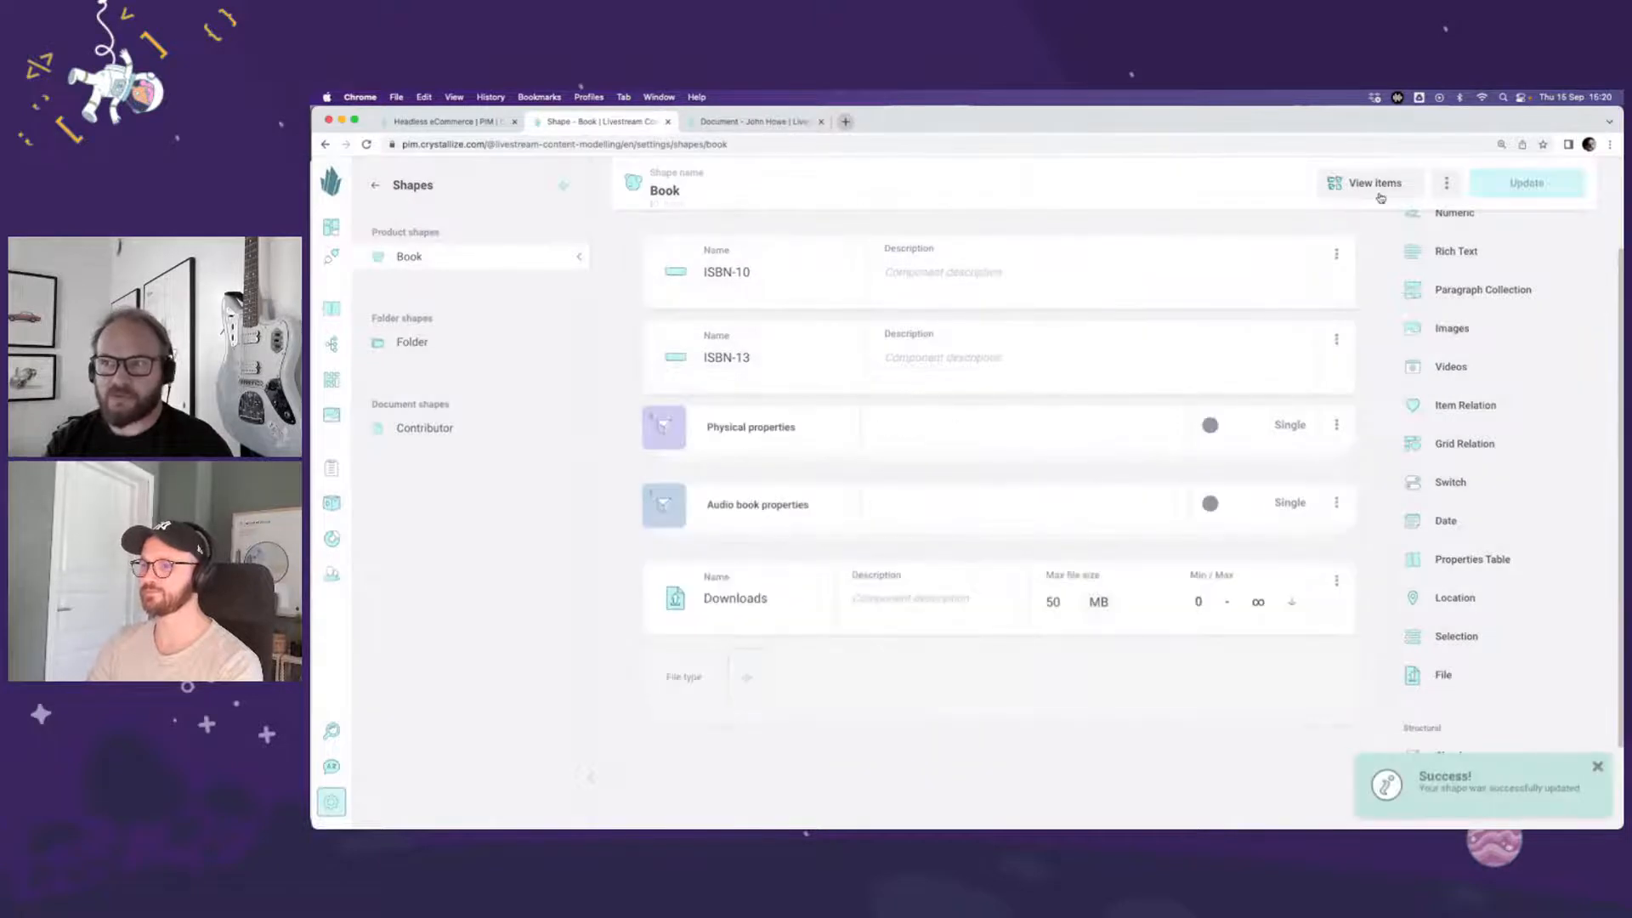
click(1378, 192)
click(964, 376)
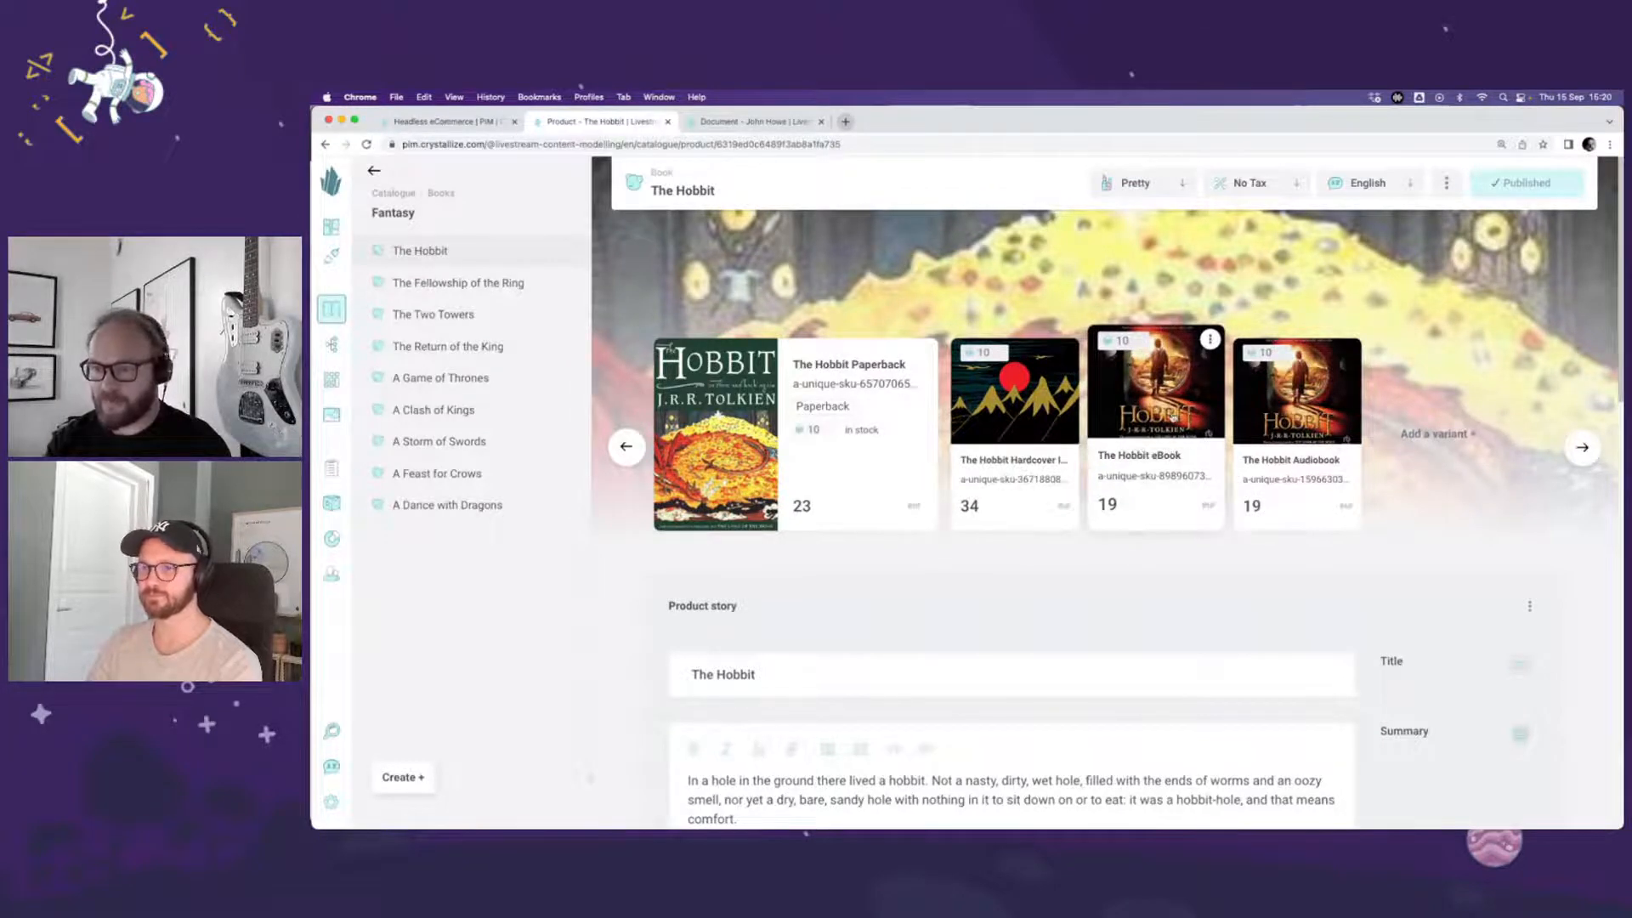
click(1165, 428)
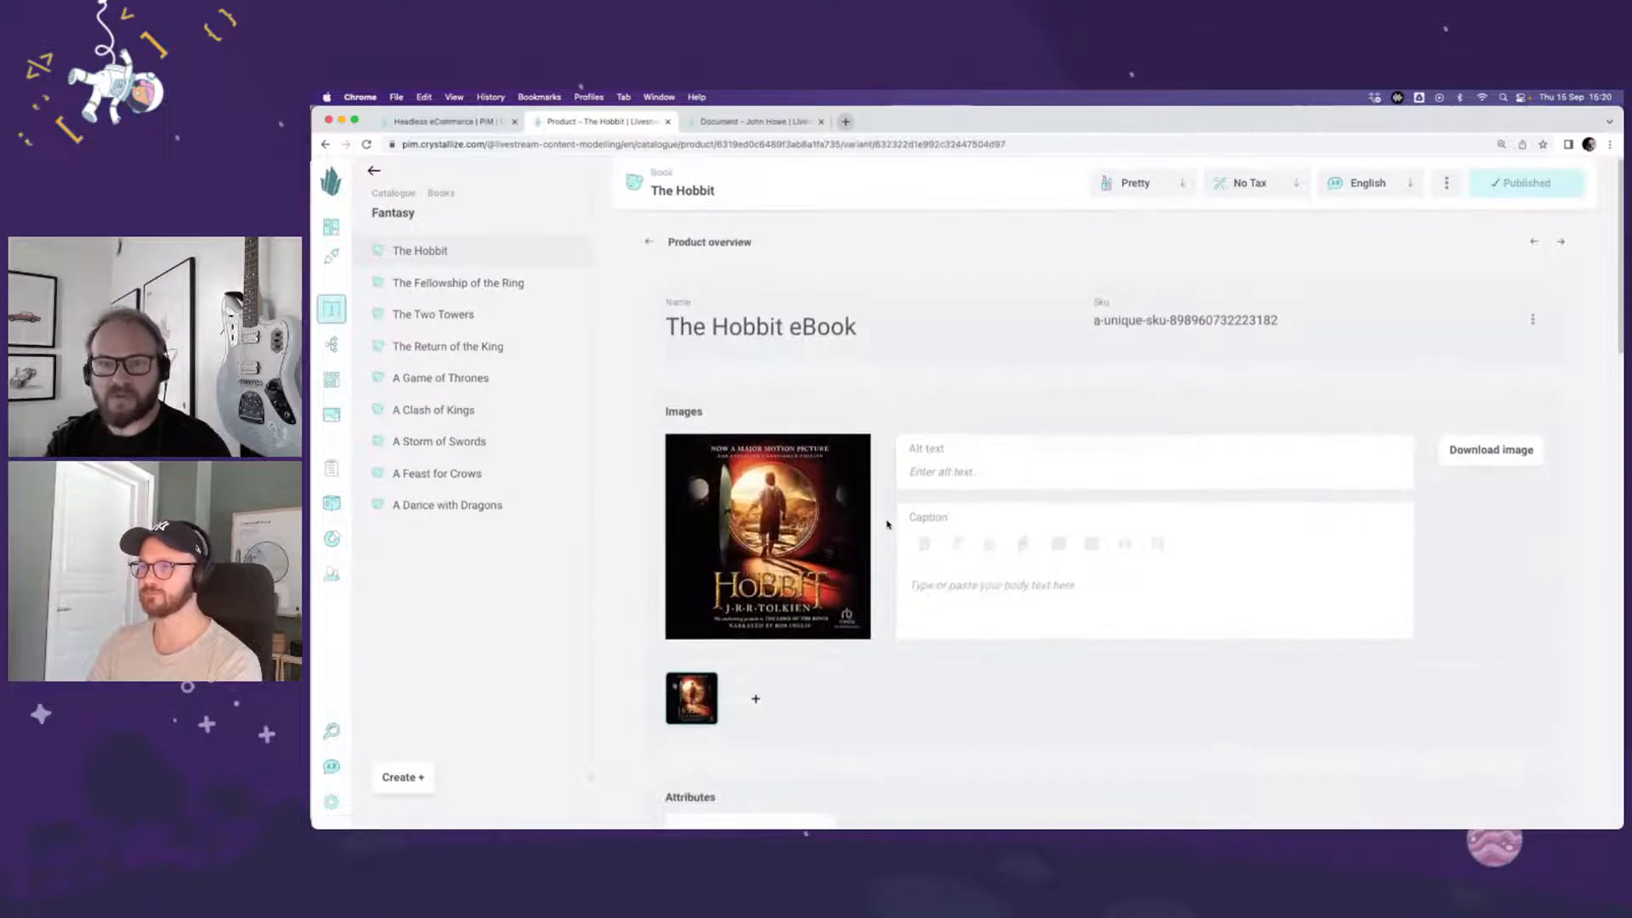
Step: Upload hobbit-images copy.epub and hobbit-no-images.epub to the eBook variant's Downloads
scroll(886, 524, down, 6)
scroll(886, 525, down, 10)
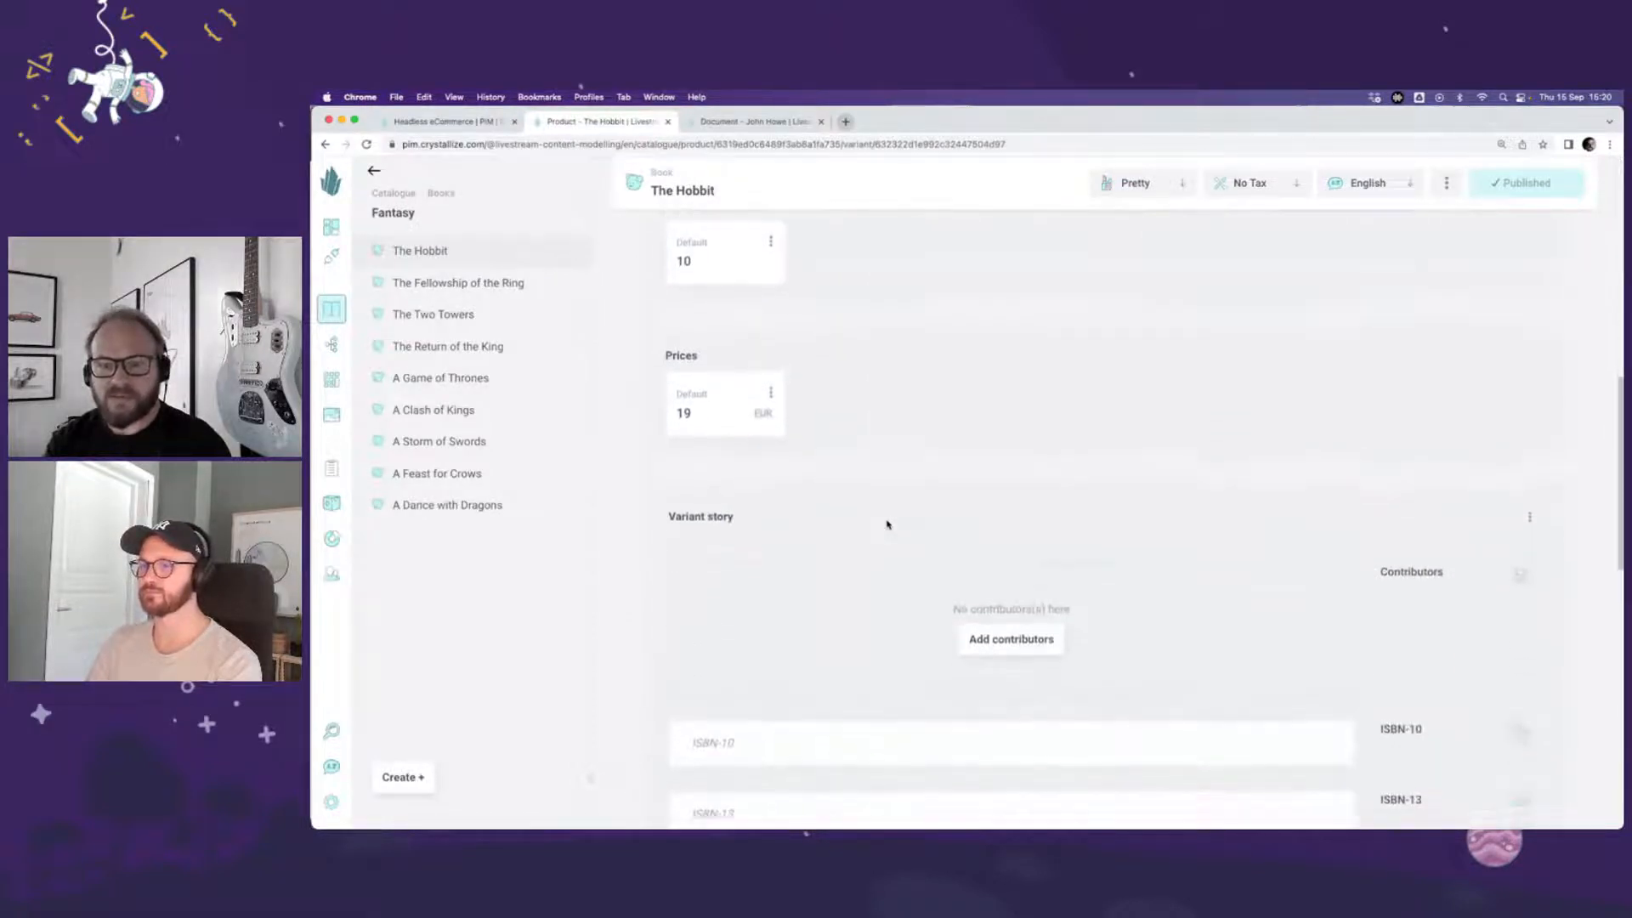
scroll(887, 524, down, 3)
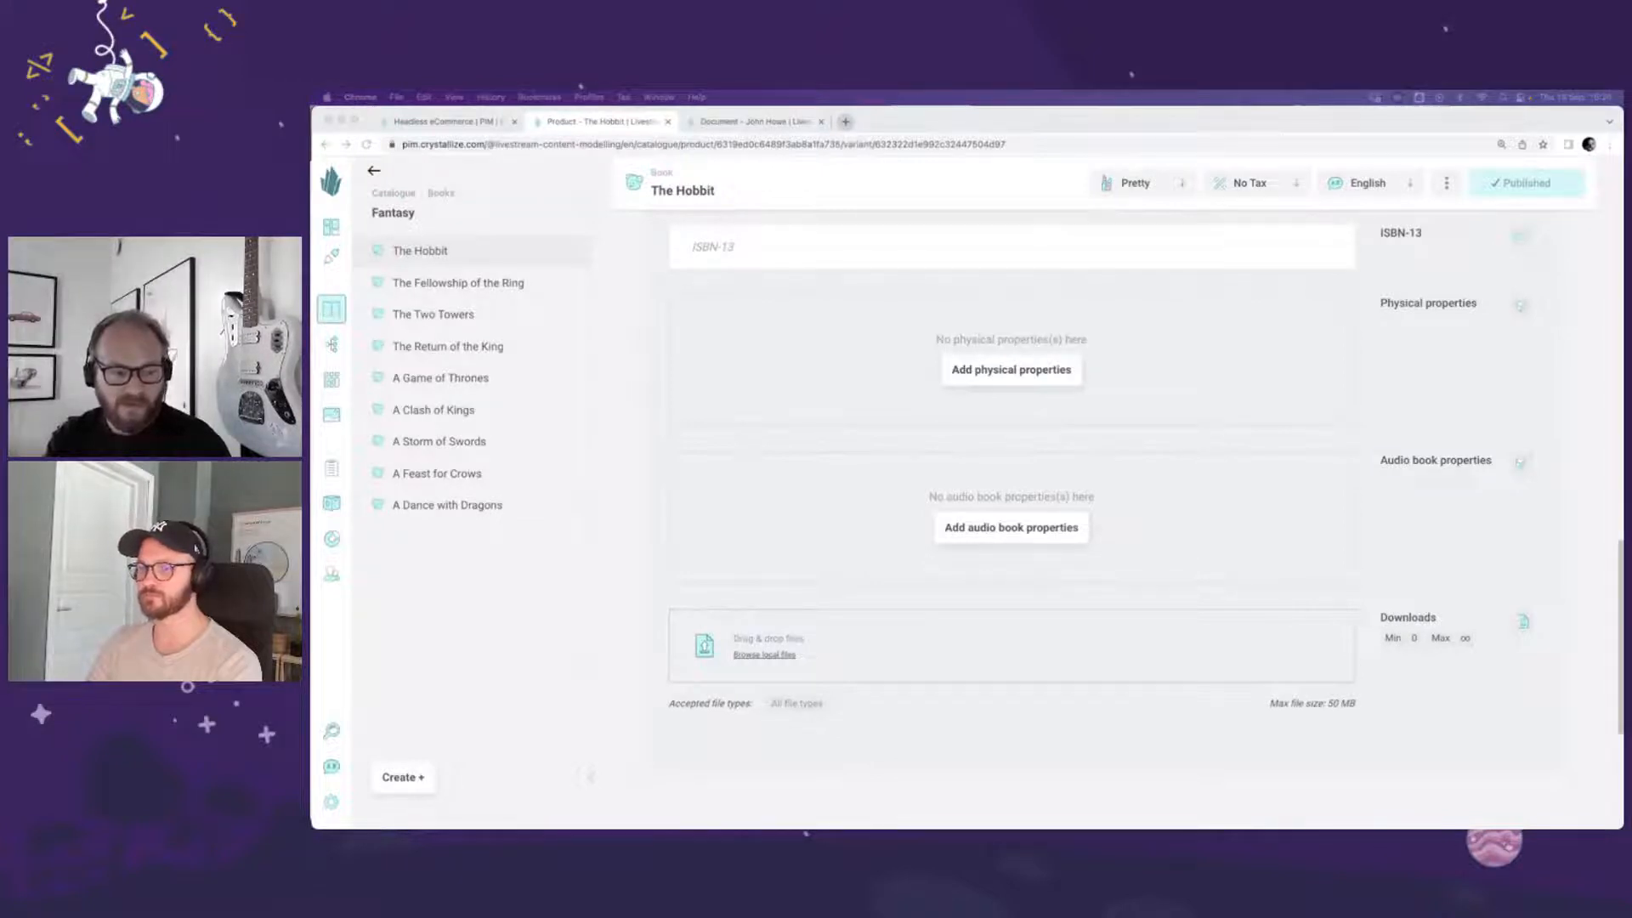
drag(919, 455, 905, 663)
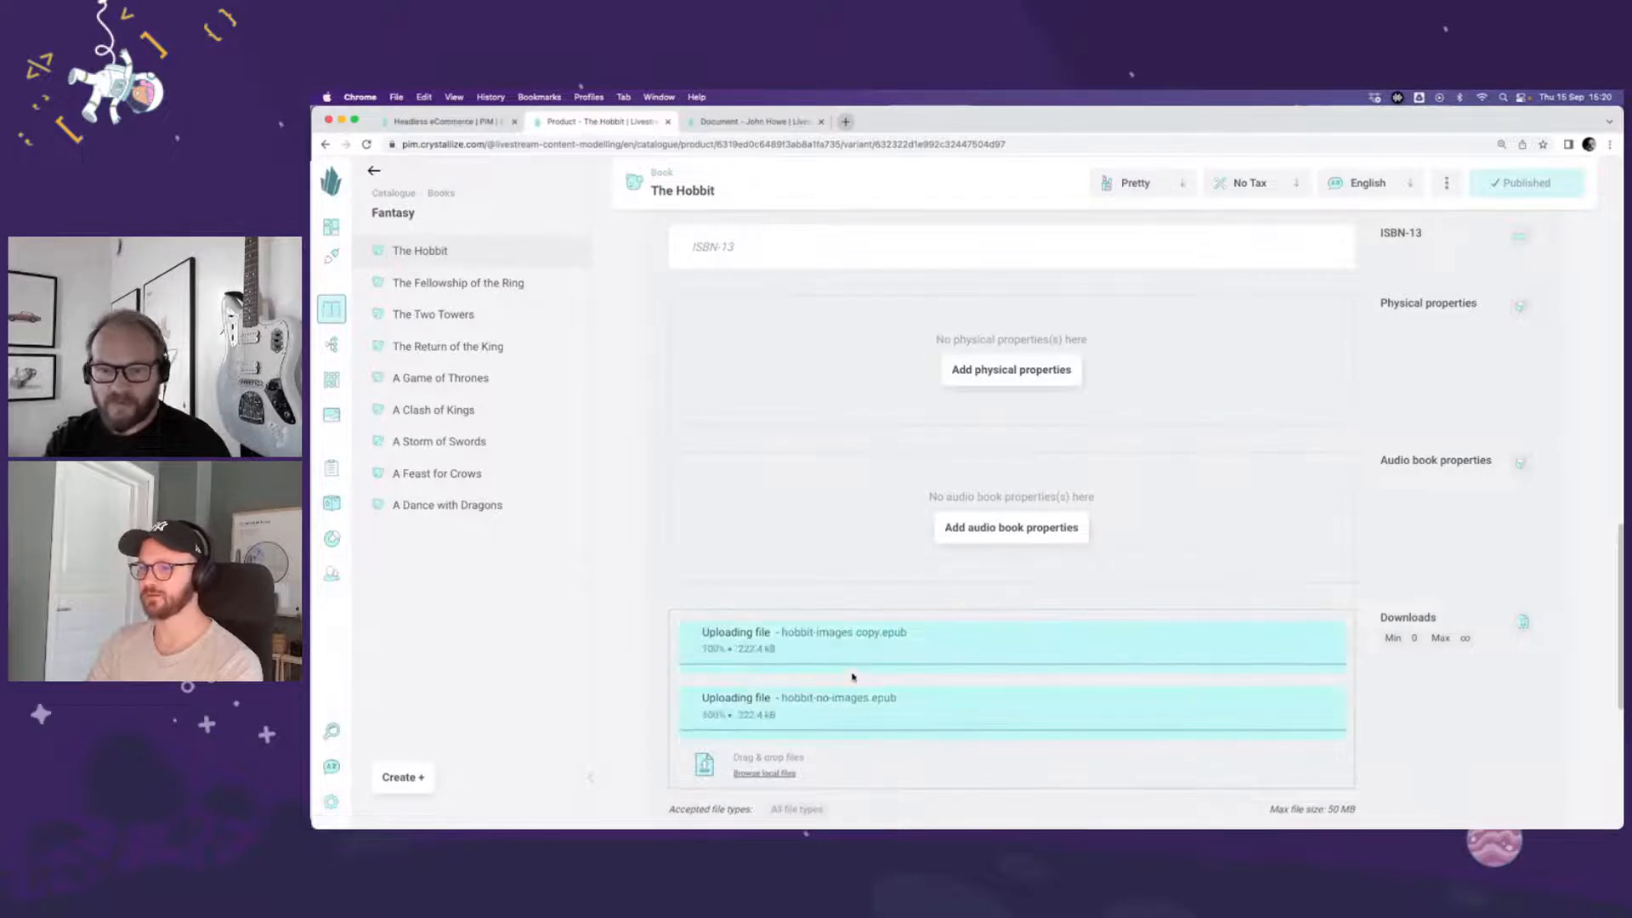
Step: Title the two uploaded files "Epub with images" and "Epub without images" respectively
scroll(842, 674, down, 3)
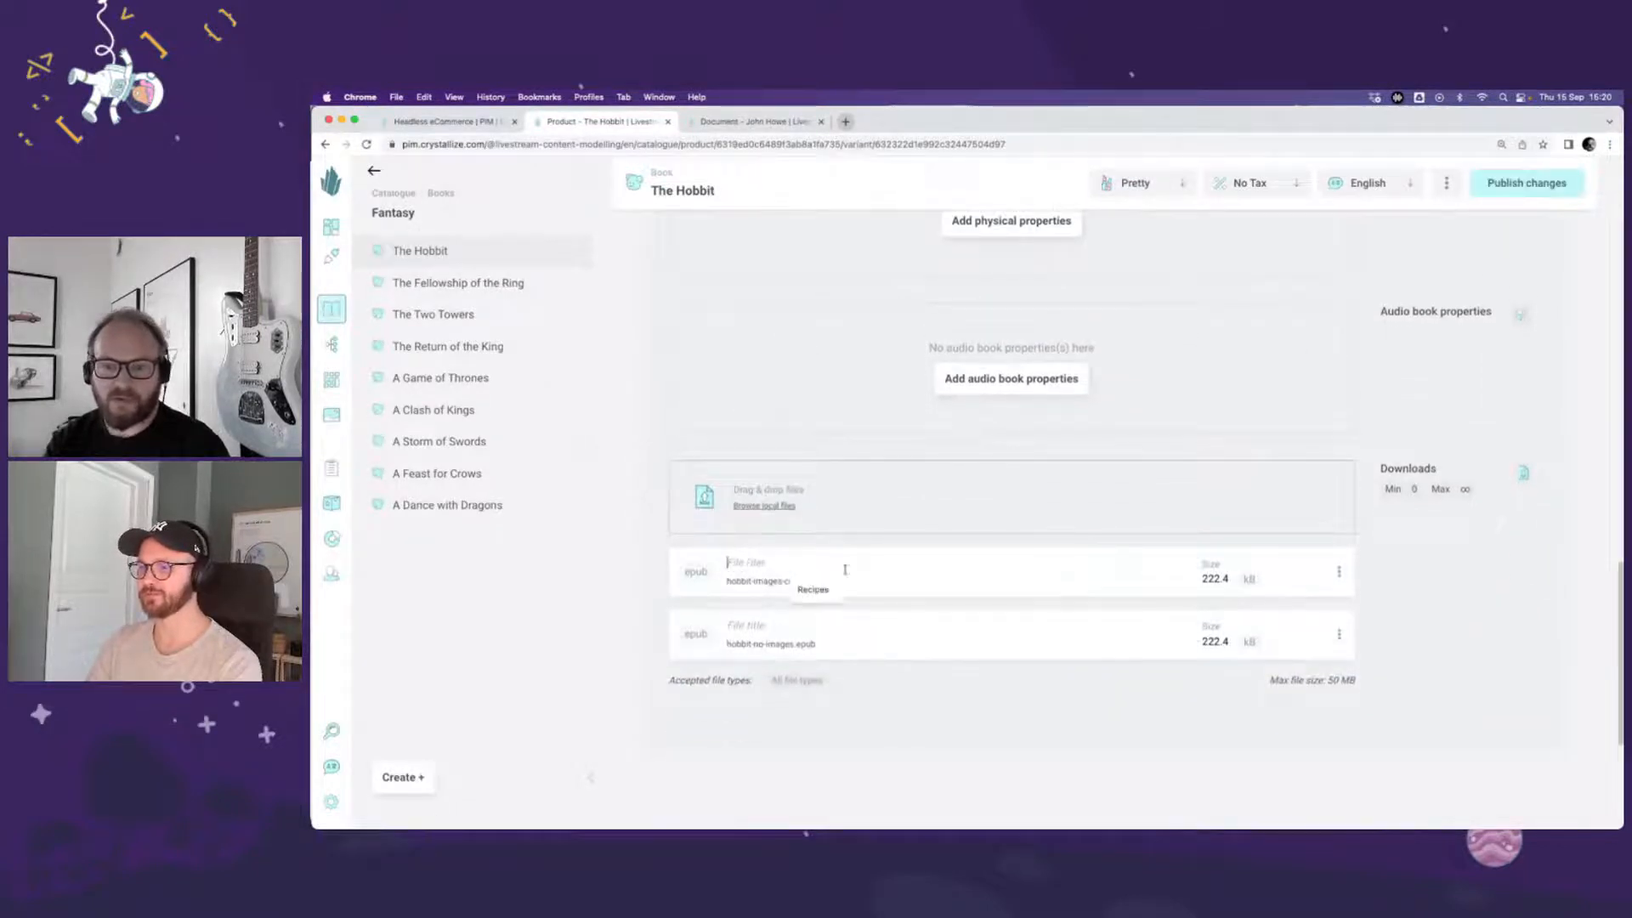
click(848, 571)
text(E)
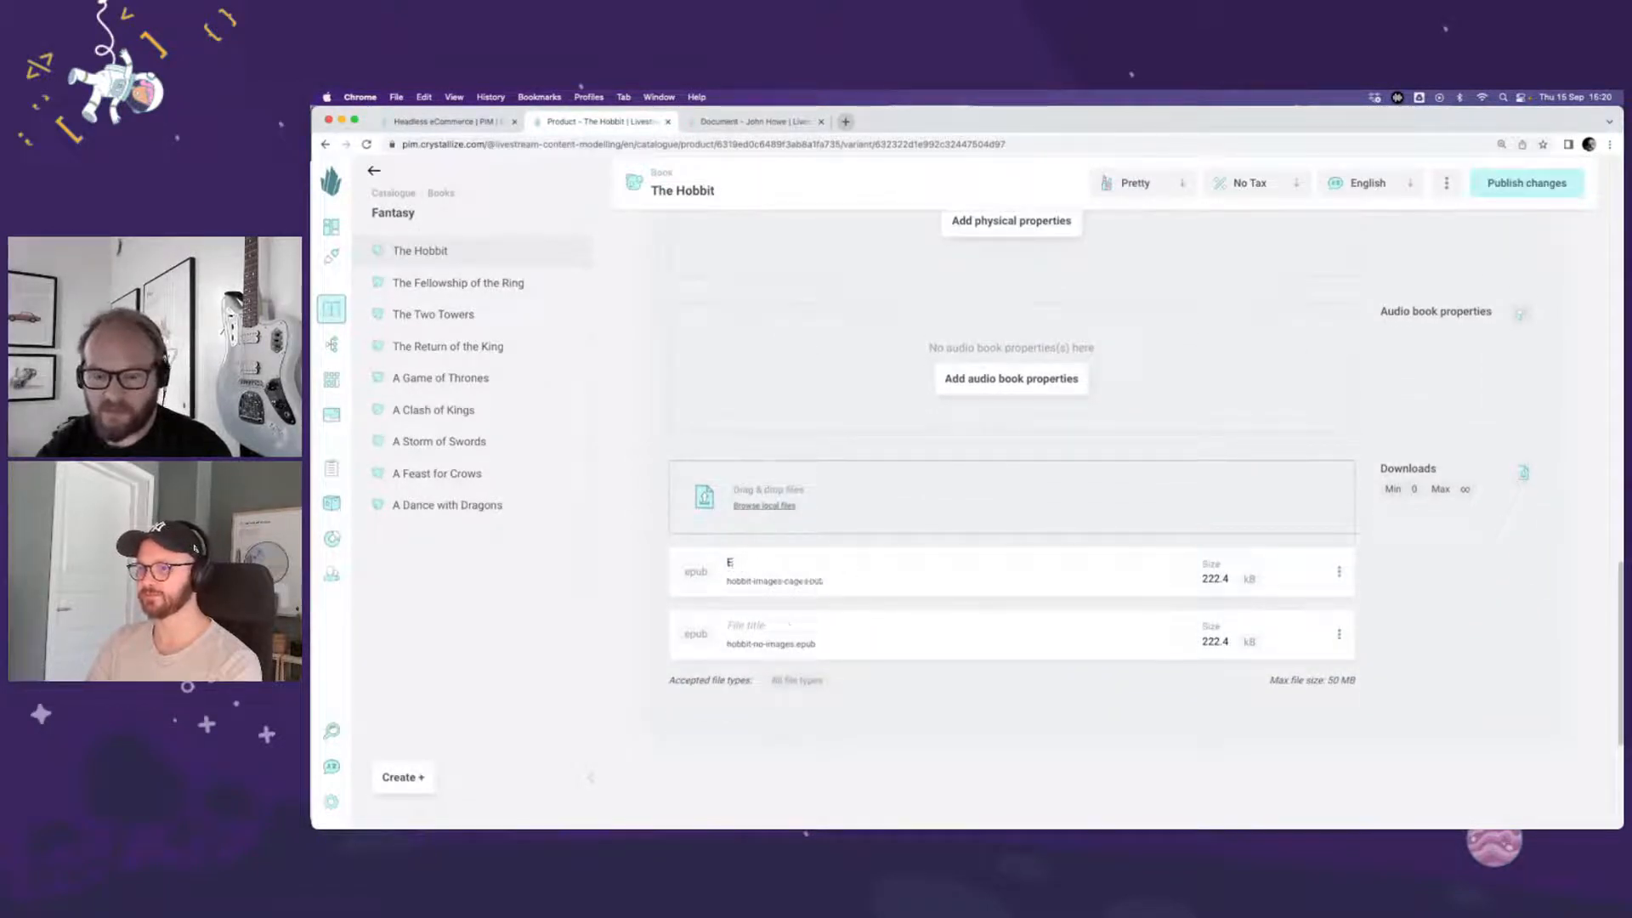
text(pub with )
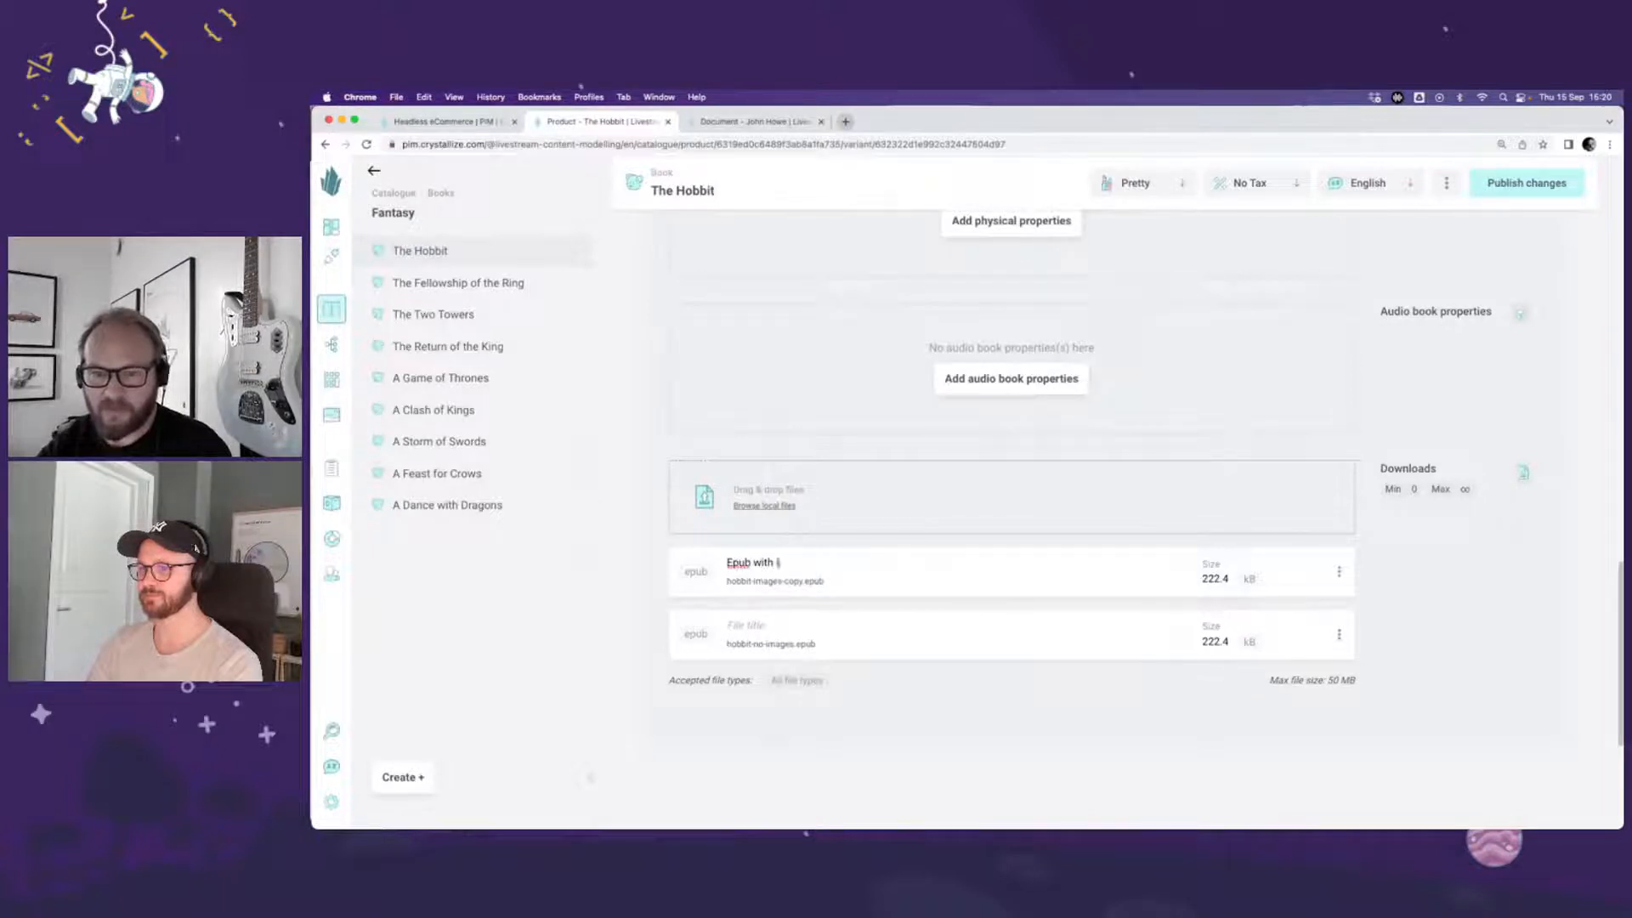
text(images)
key(super+a)
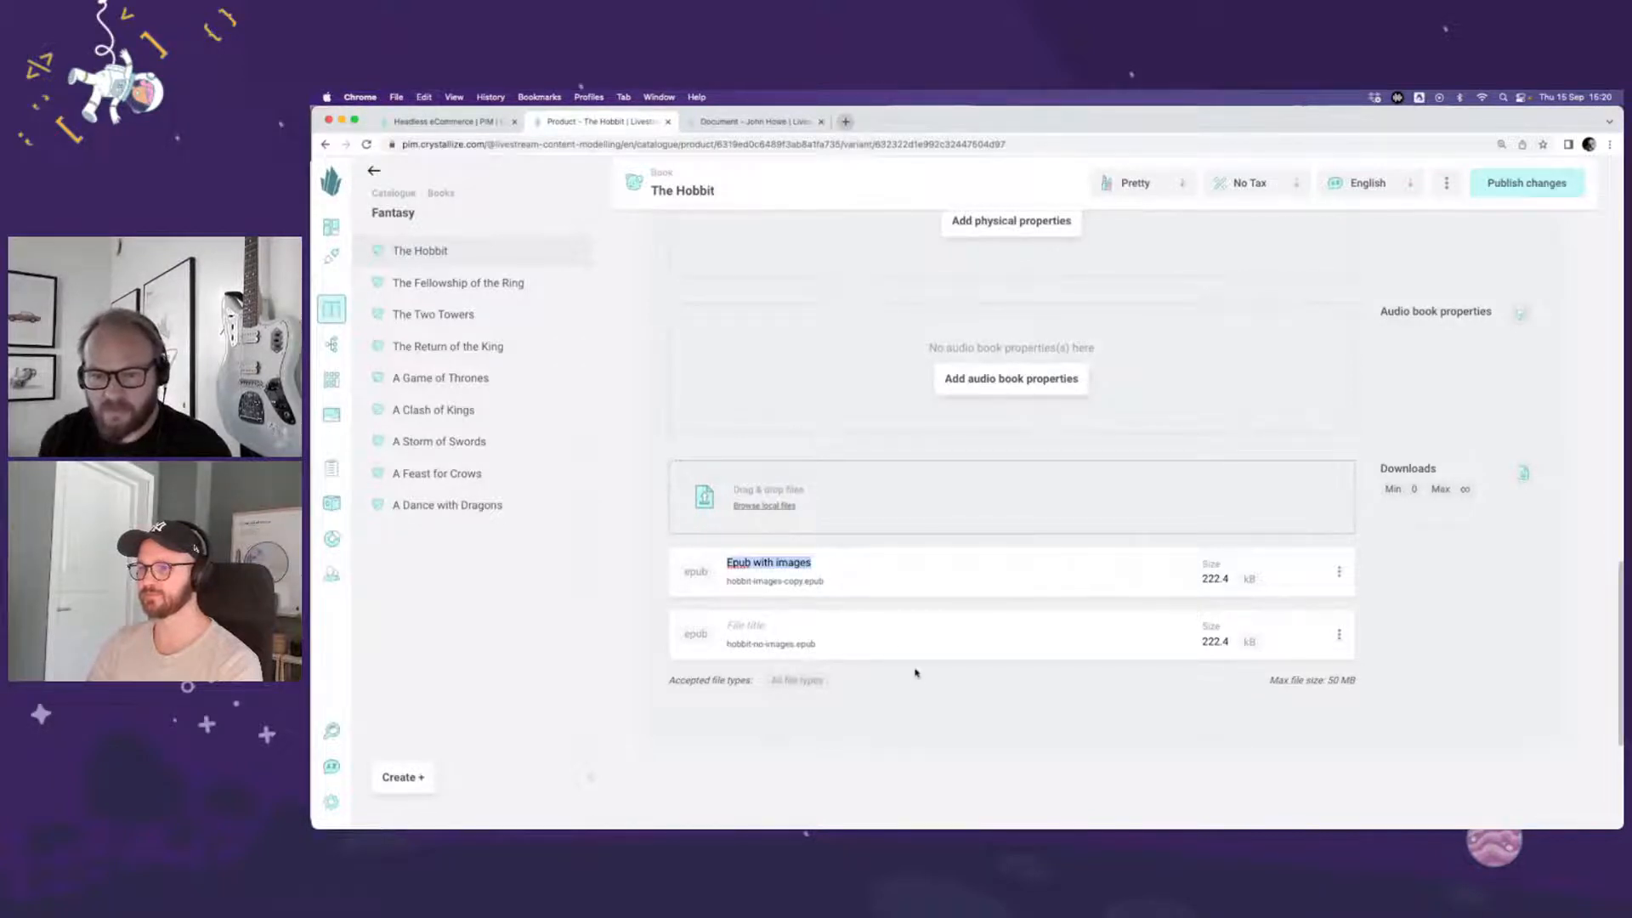
key(super+c)
click(786, 625)
key(super+v)
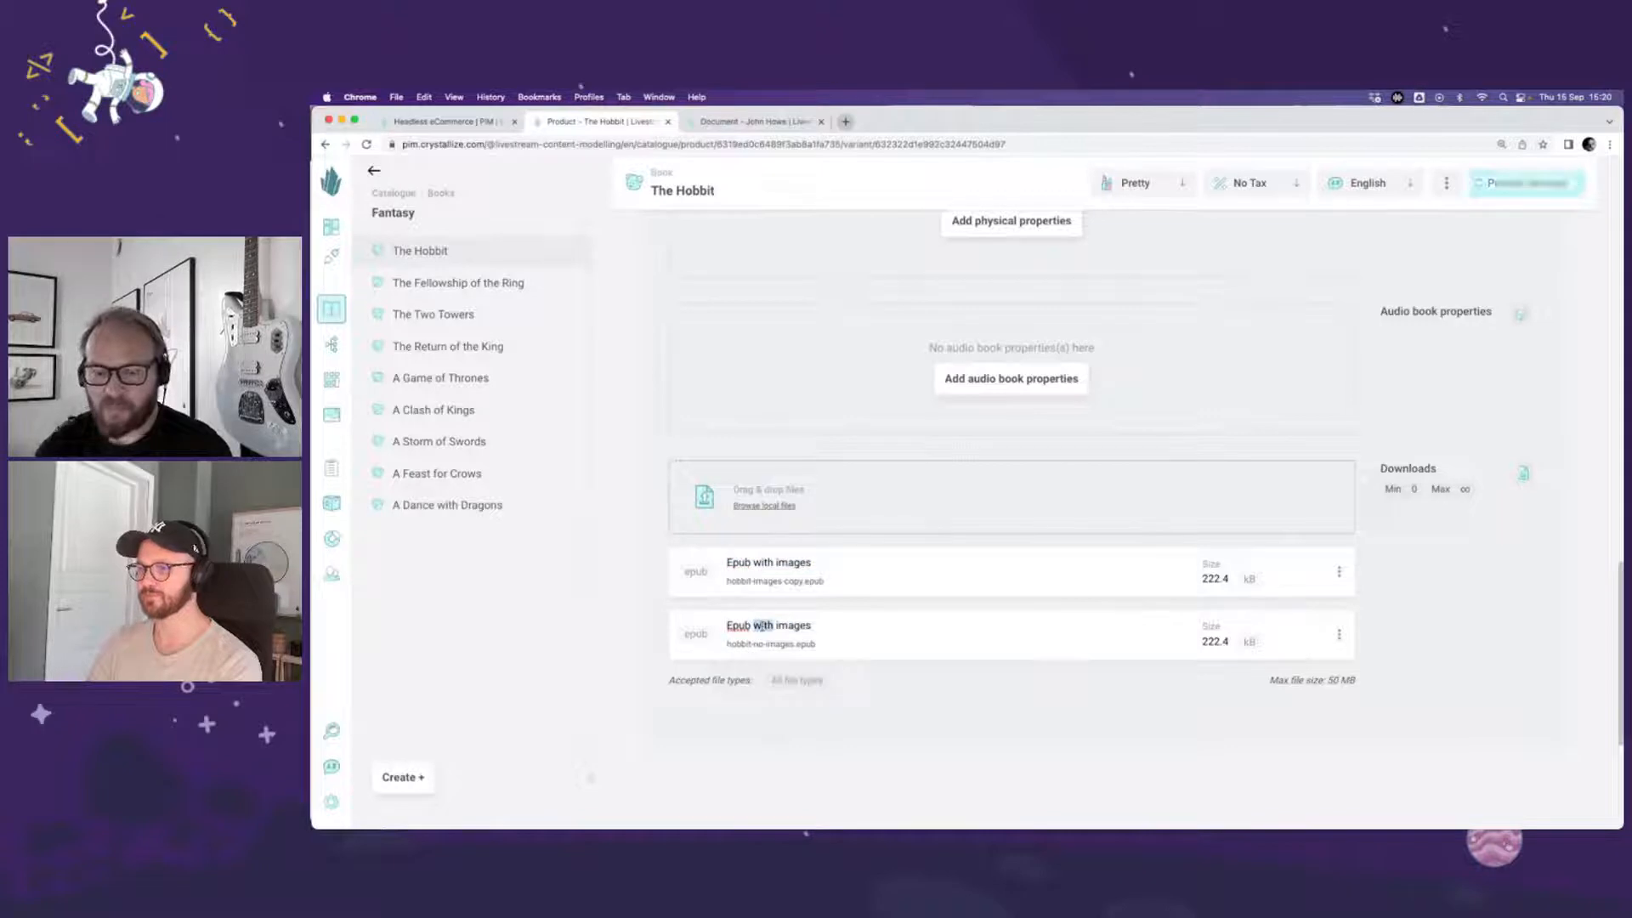
text(without)
Step: Change the capitalization of the first download's title to "ePub with images"
scroll(772, 628, down, 1)
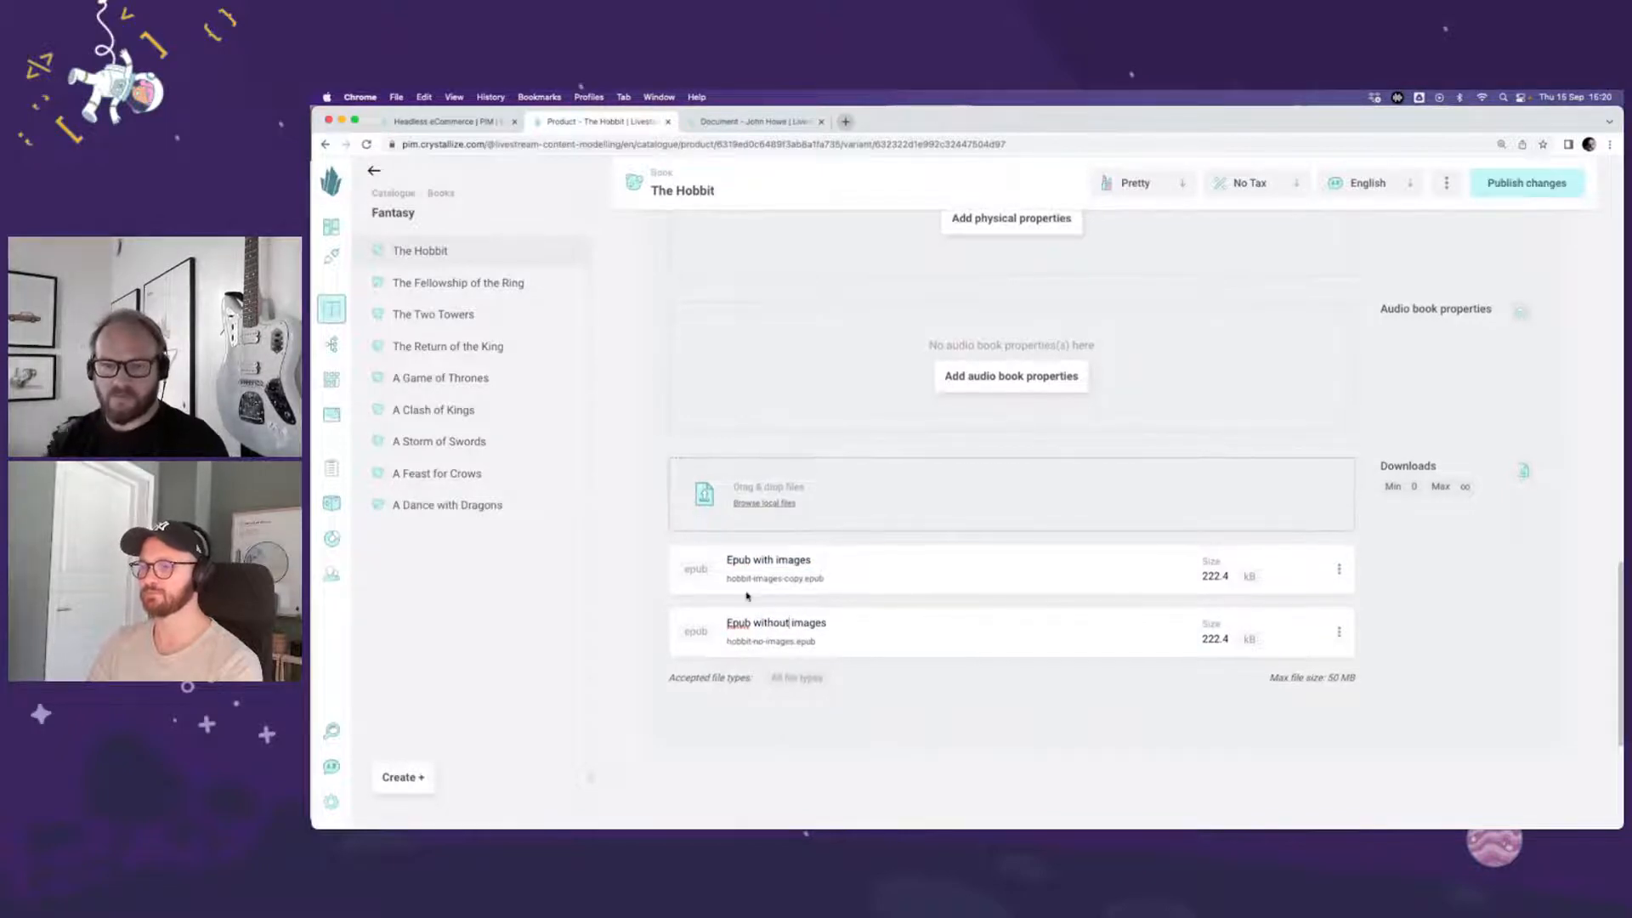
text(e)
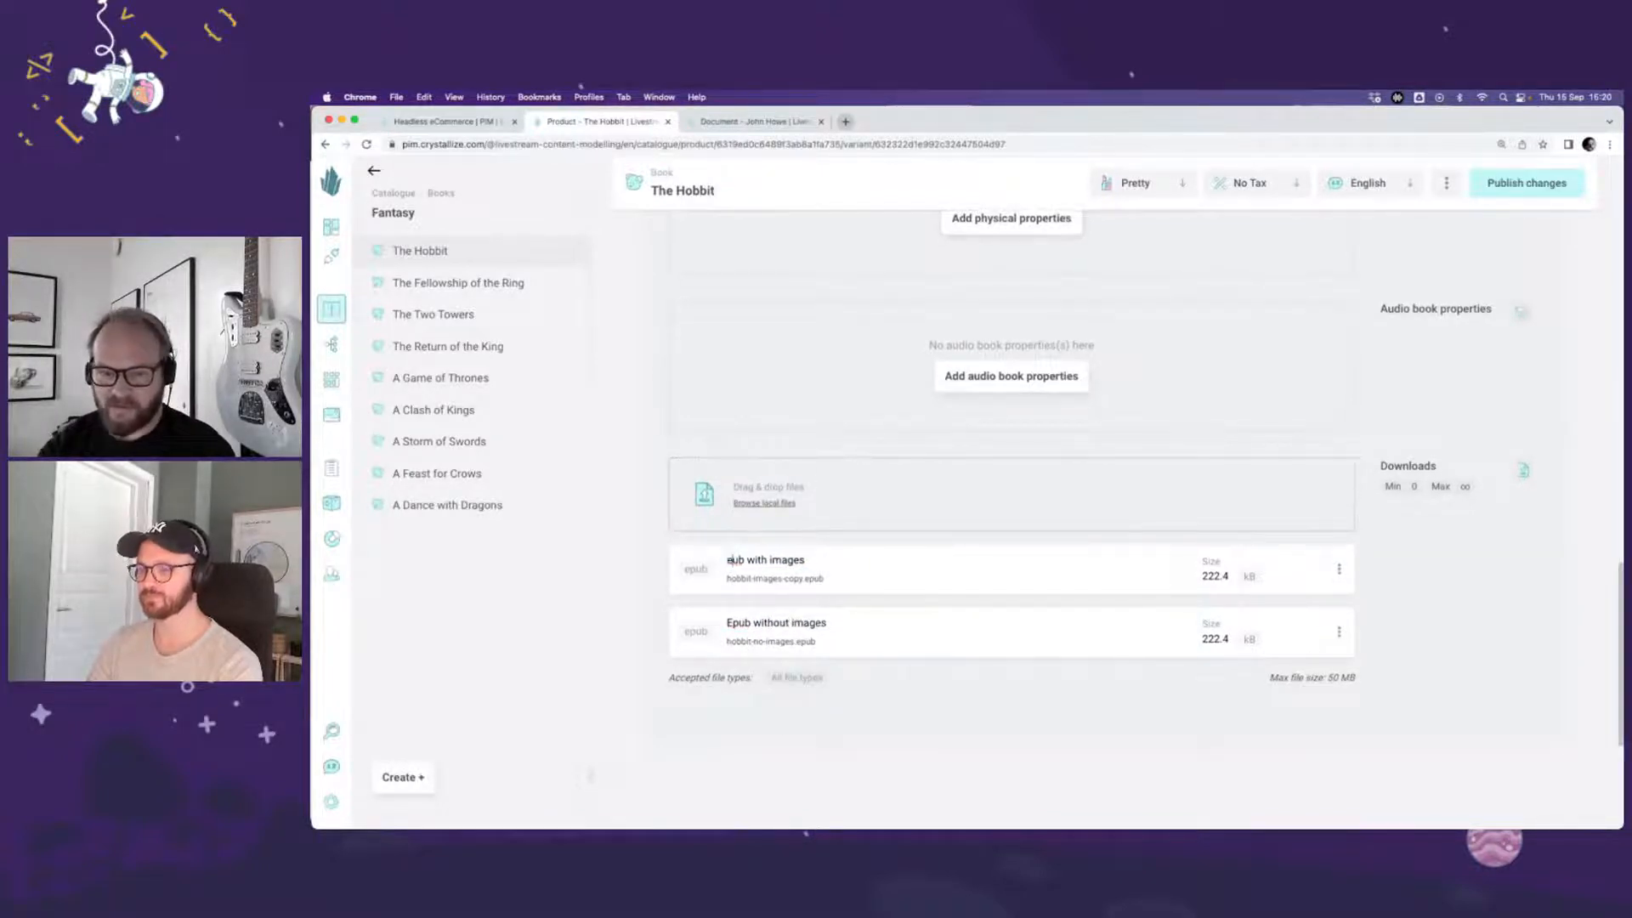
text(P)
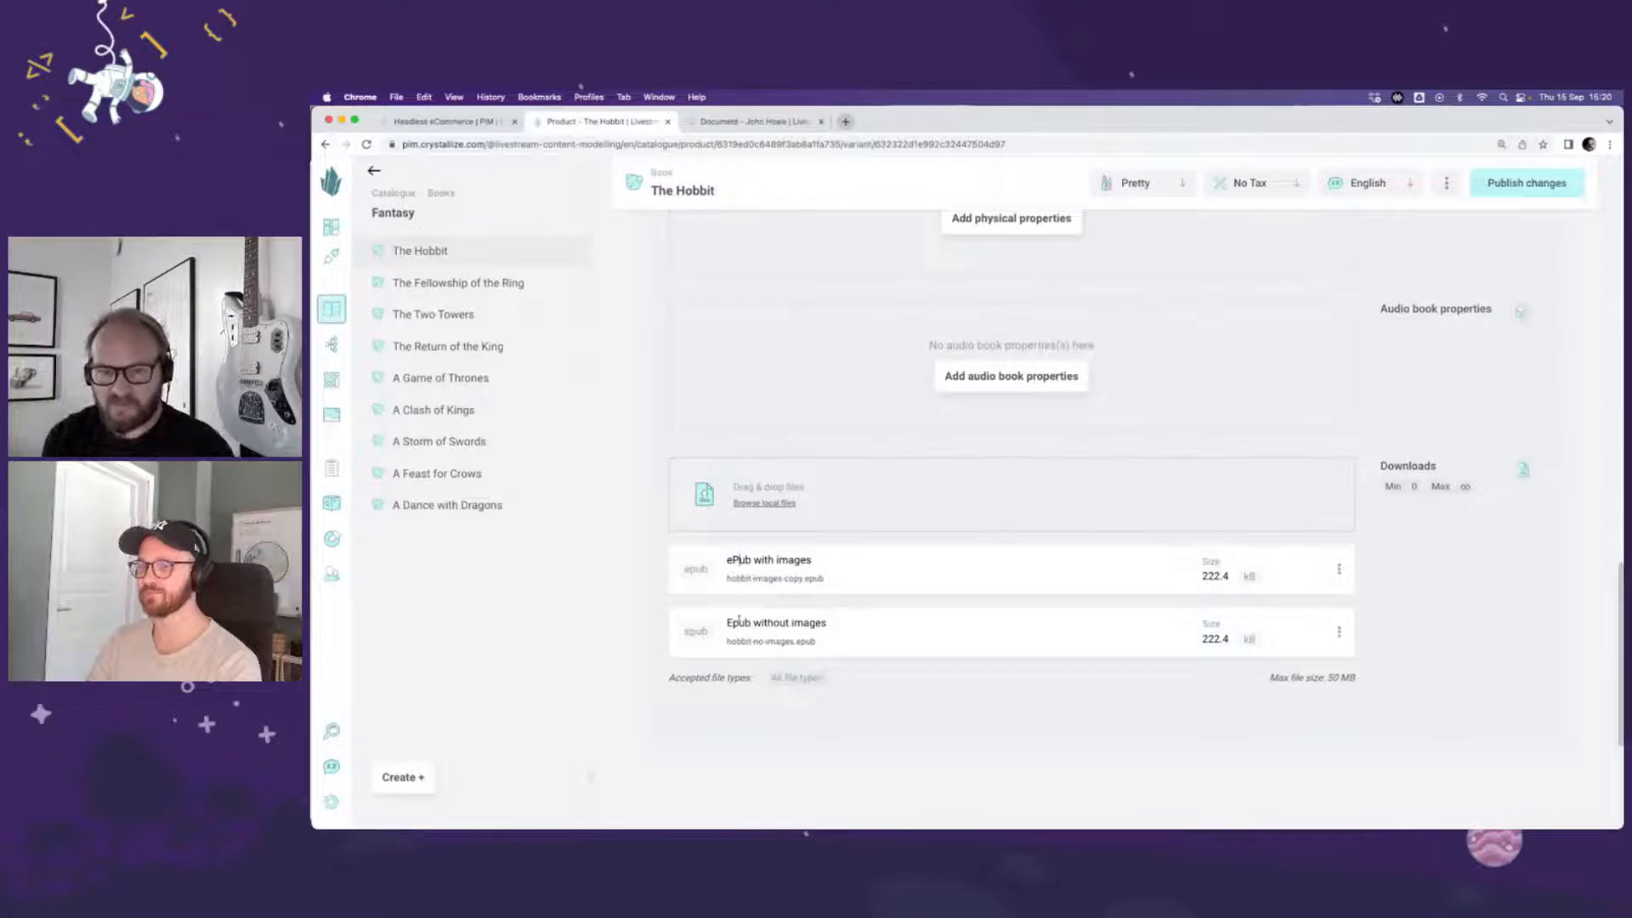
Step: Switch to The Hobbit Audiobook variant and upload hobbit-chapter-1.mp3 and hobbit-chapter-2.mp3 to its Downloads
scroll(830, 652, up, 1)
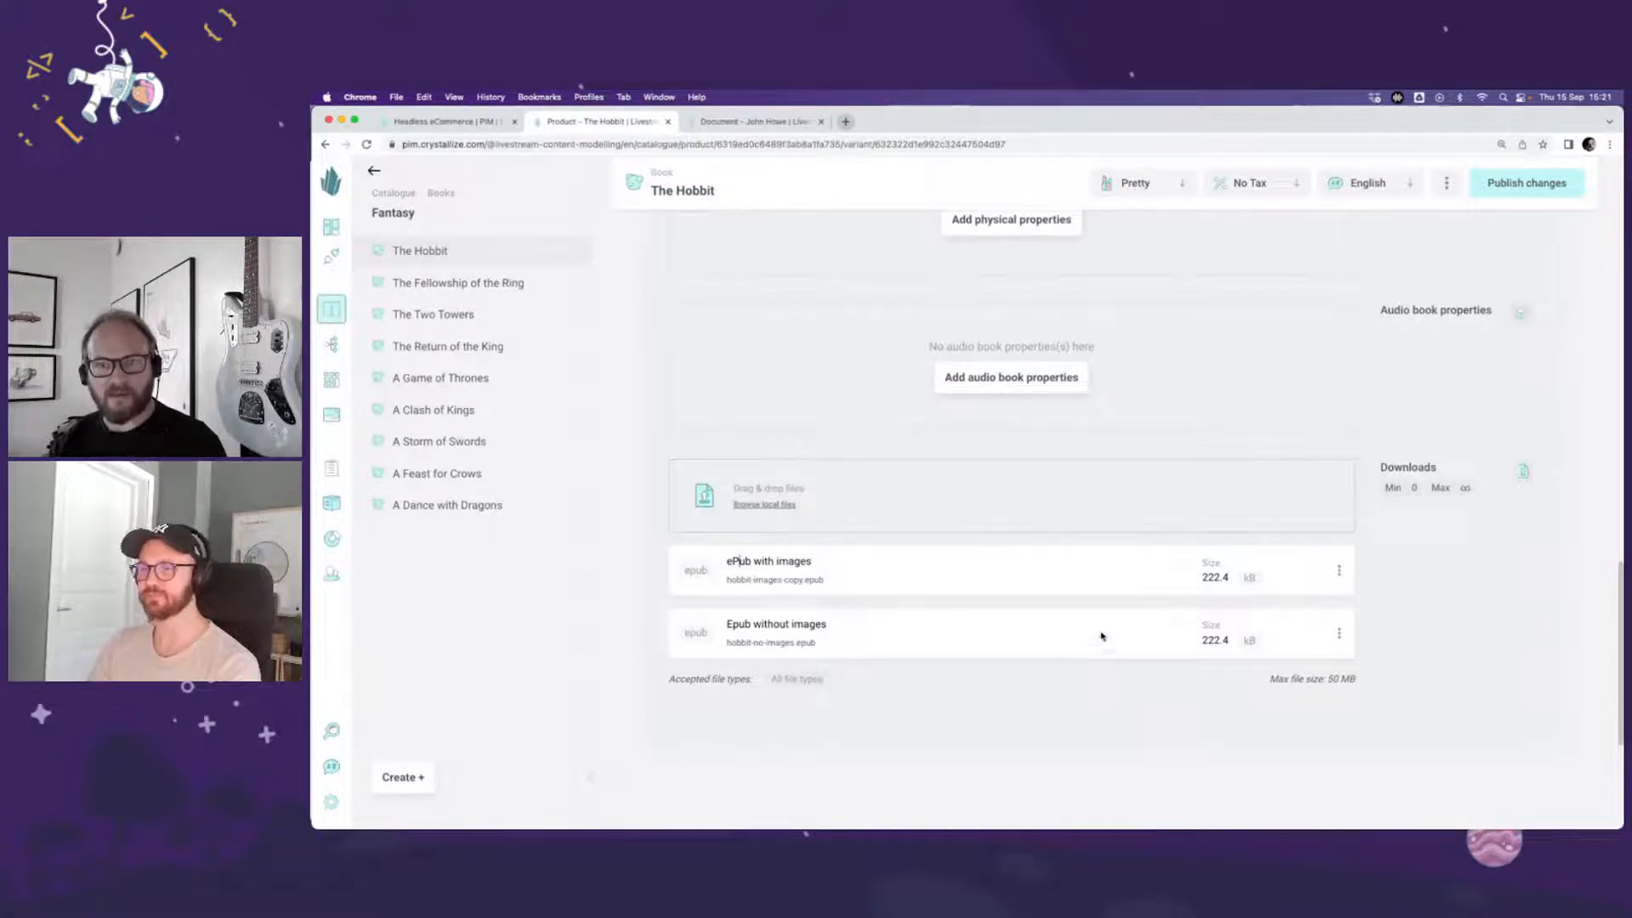
scroll(1103, 634, up, 1)
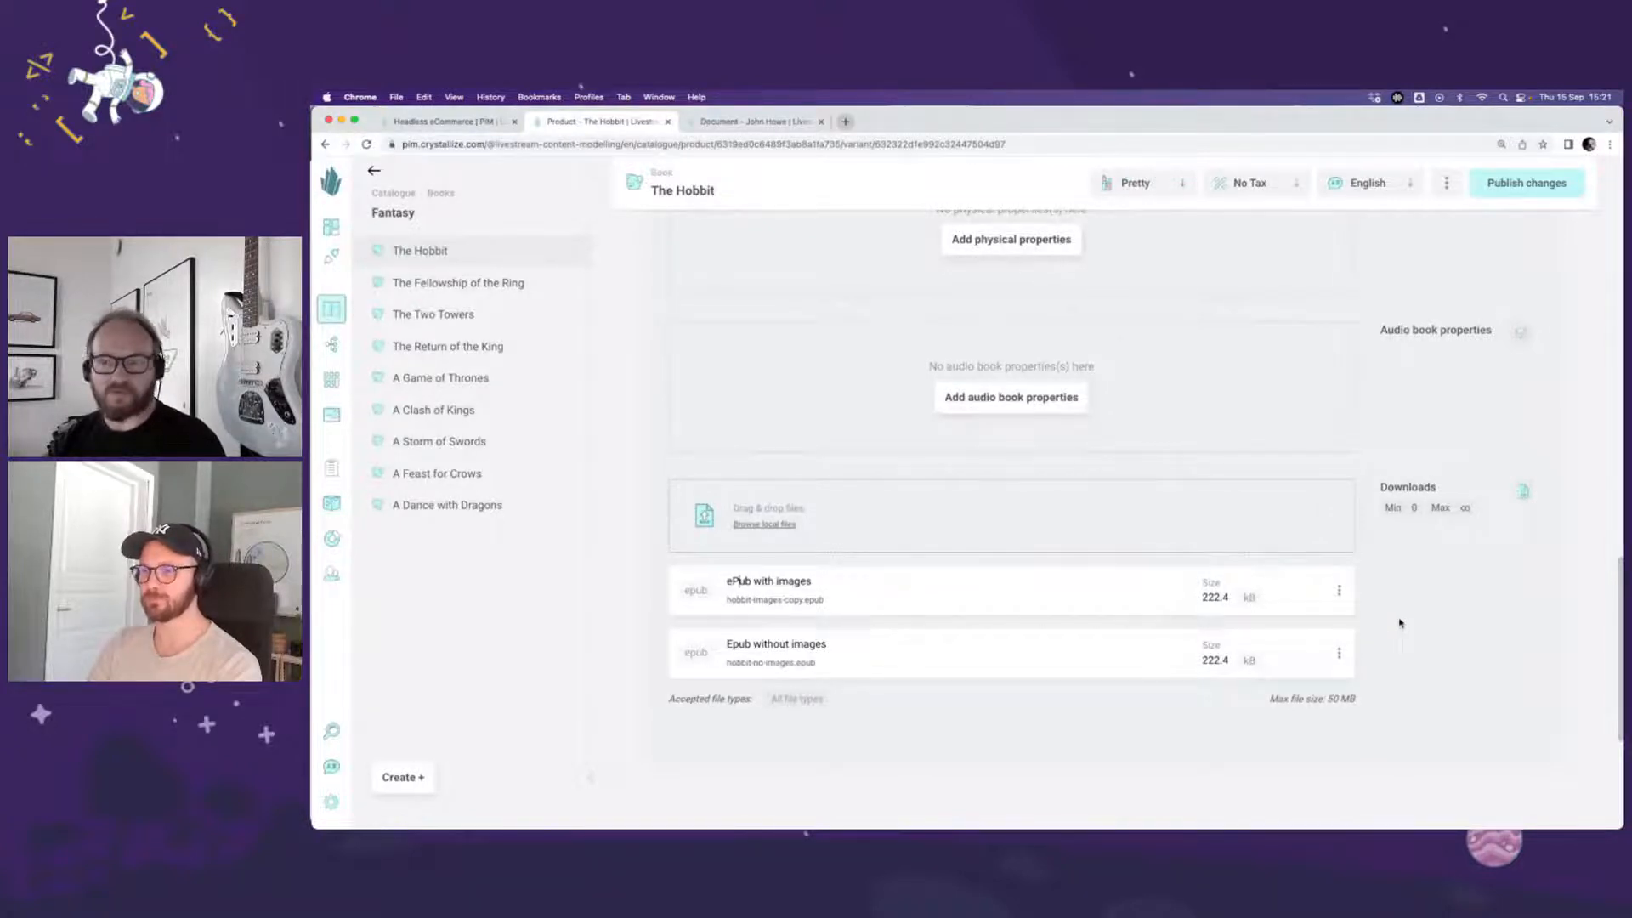
scroll(1400, 623, up, 10)
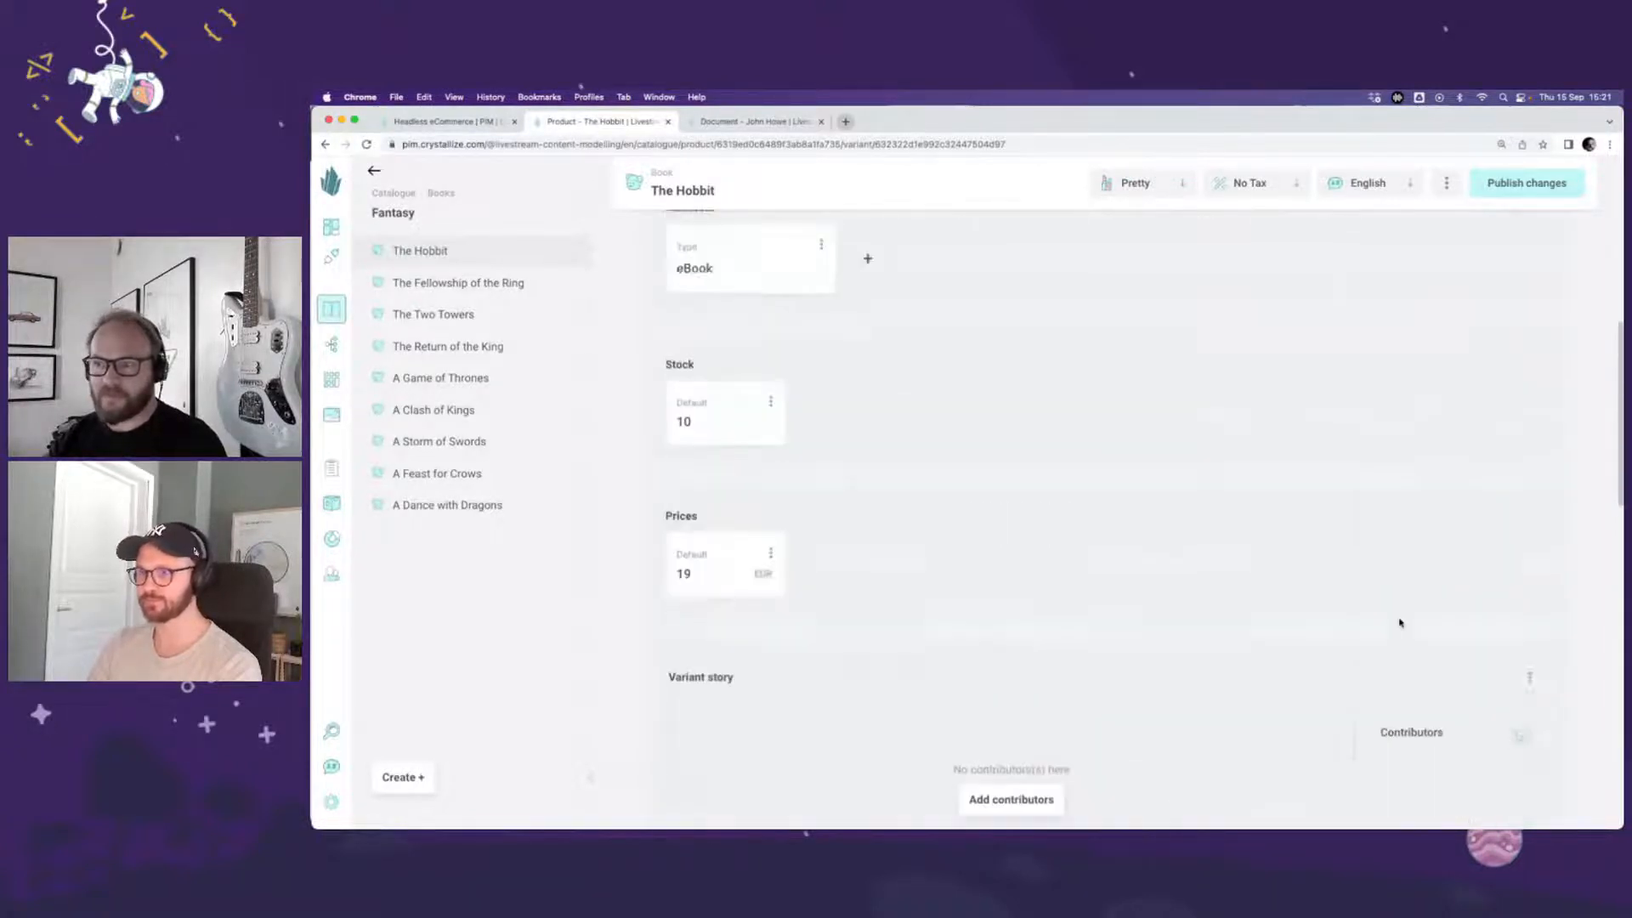
scroll(1400, 624, up, 7)
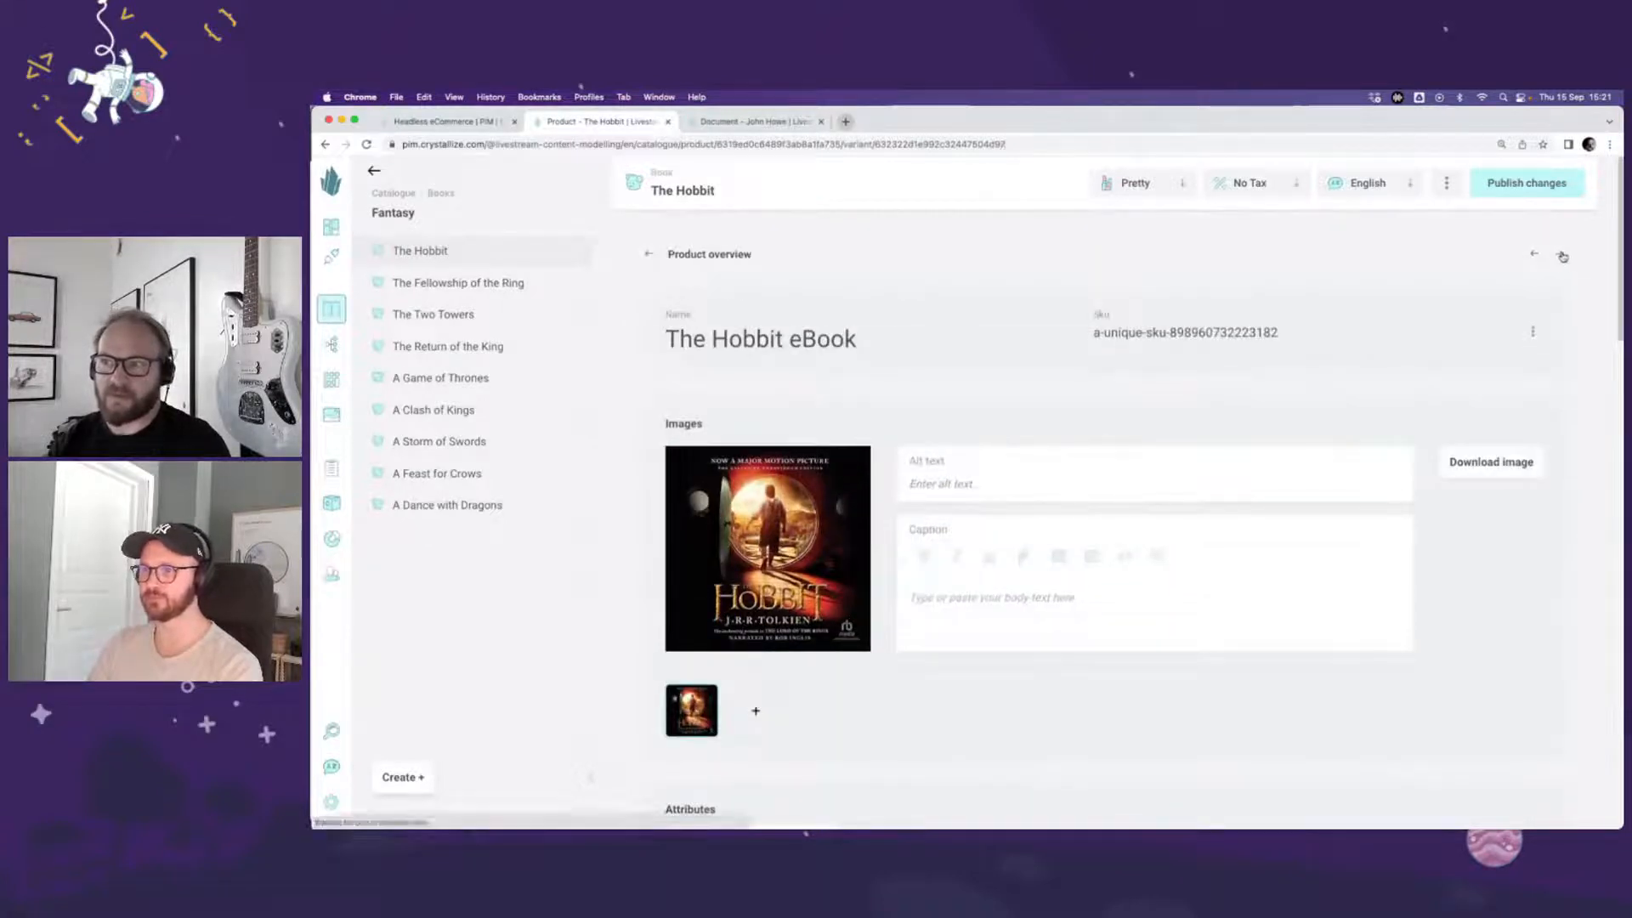
click(1561, 253)
scroll(1445, 625, down, 6)
scroll(1394, 634, down, 10)
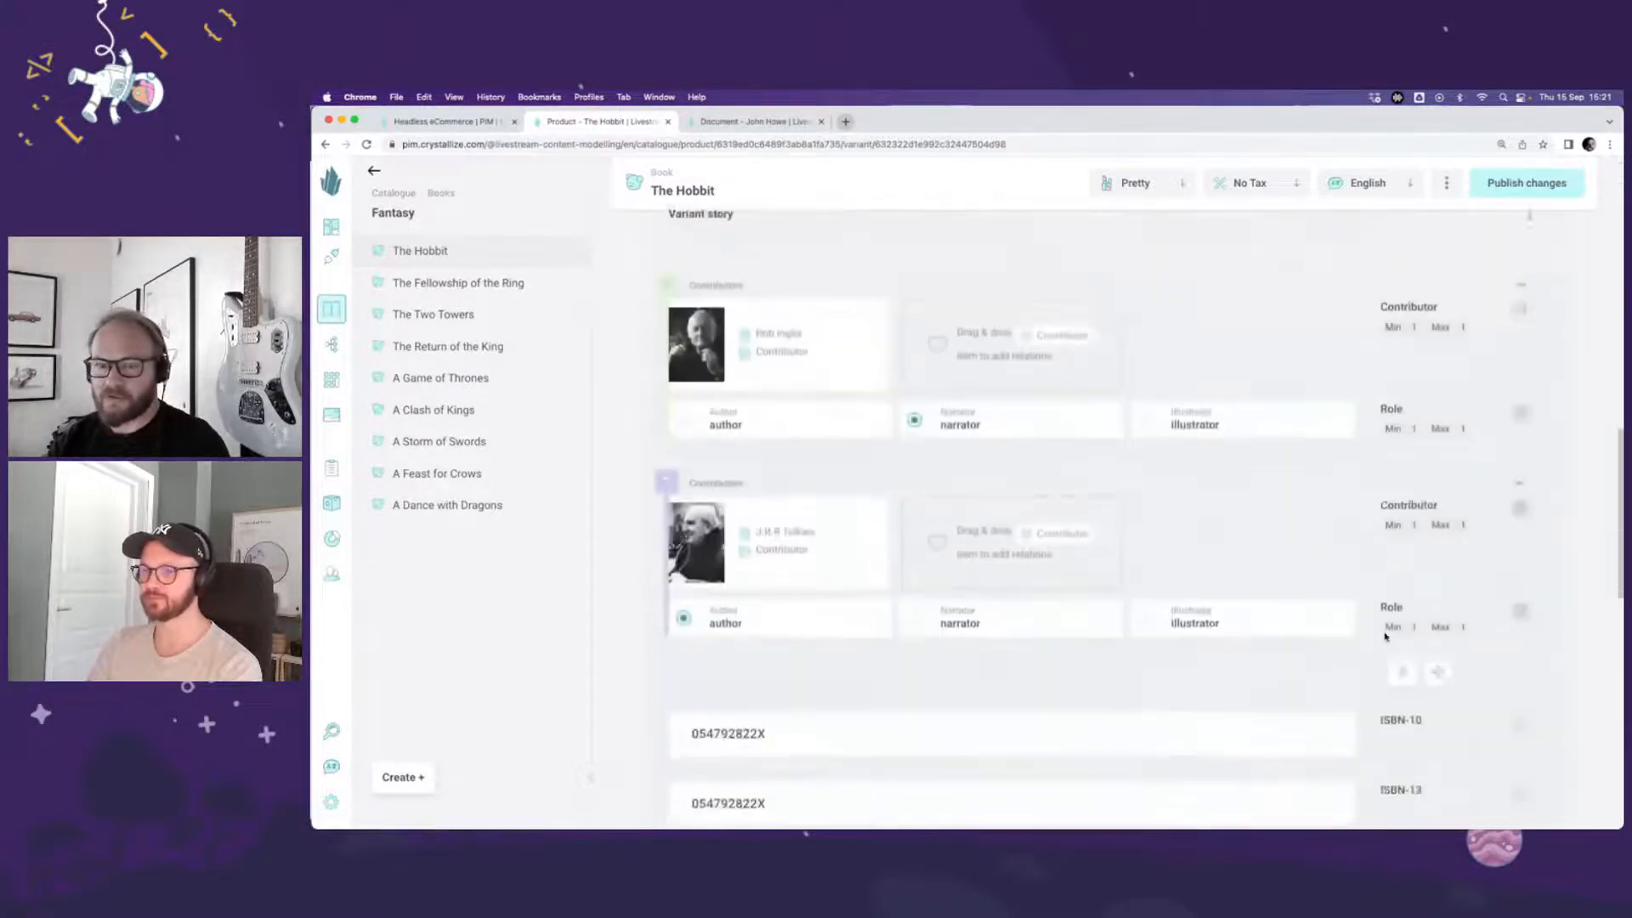
scroll(1385, 637, down, 1)
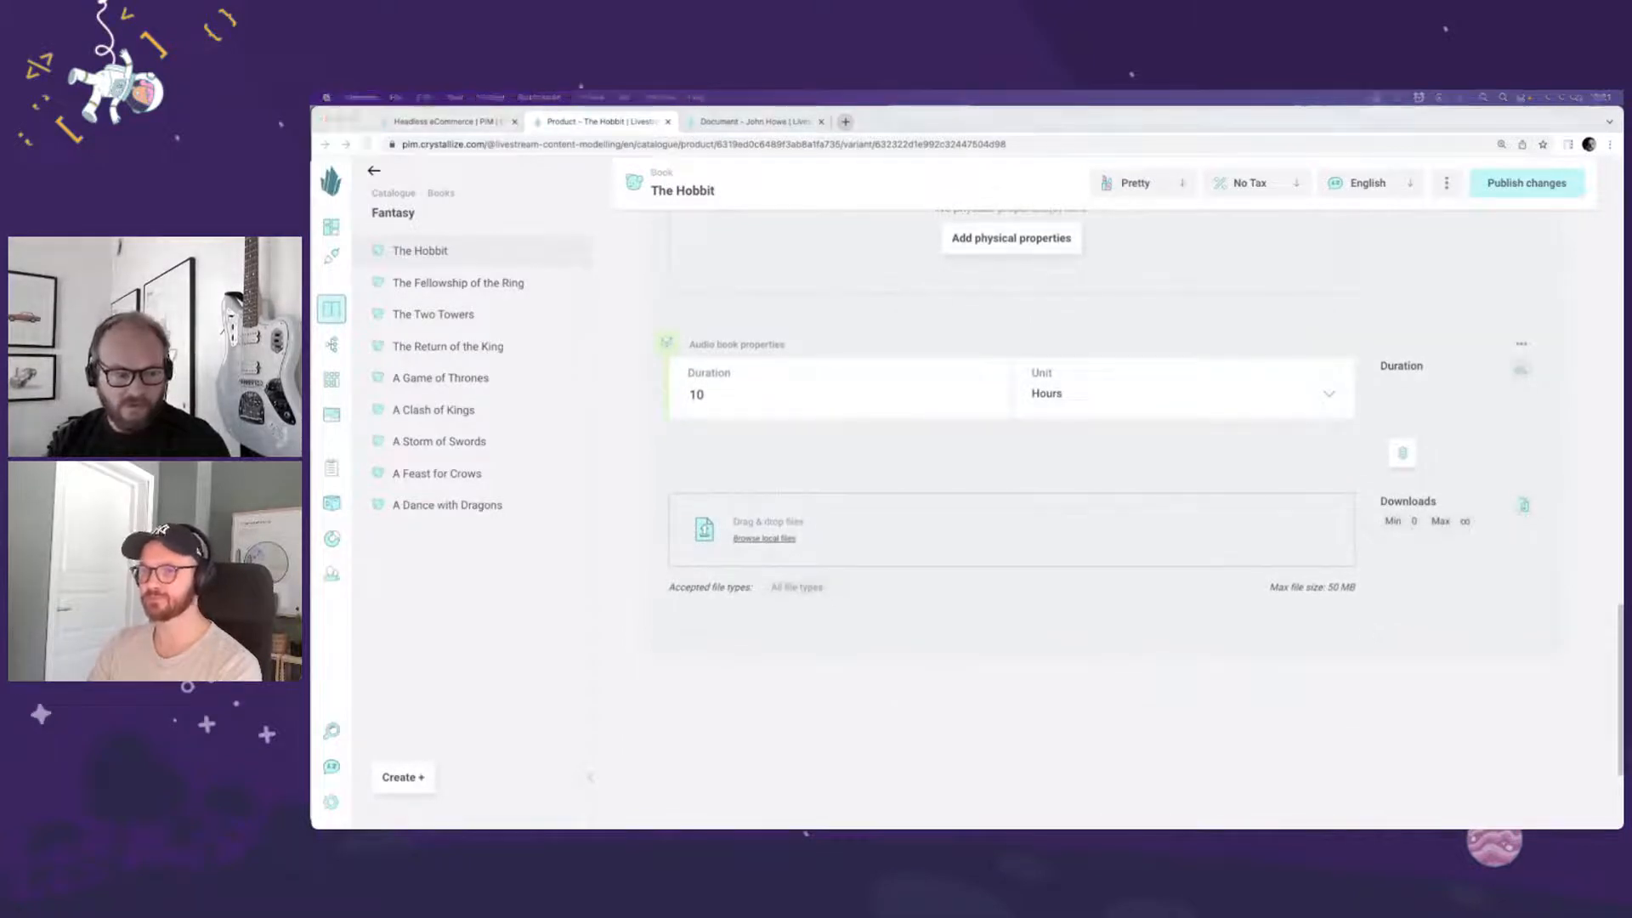
drag(569, 762, 767, 526)
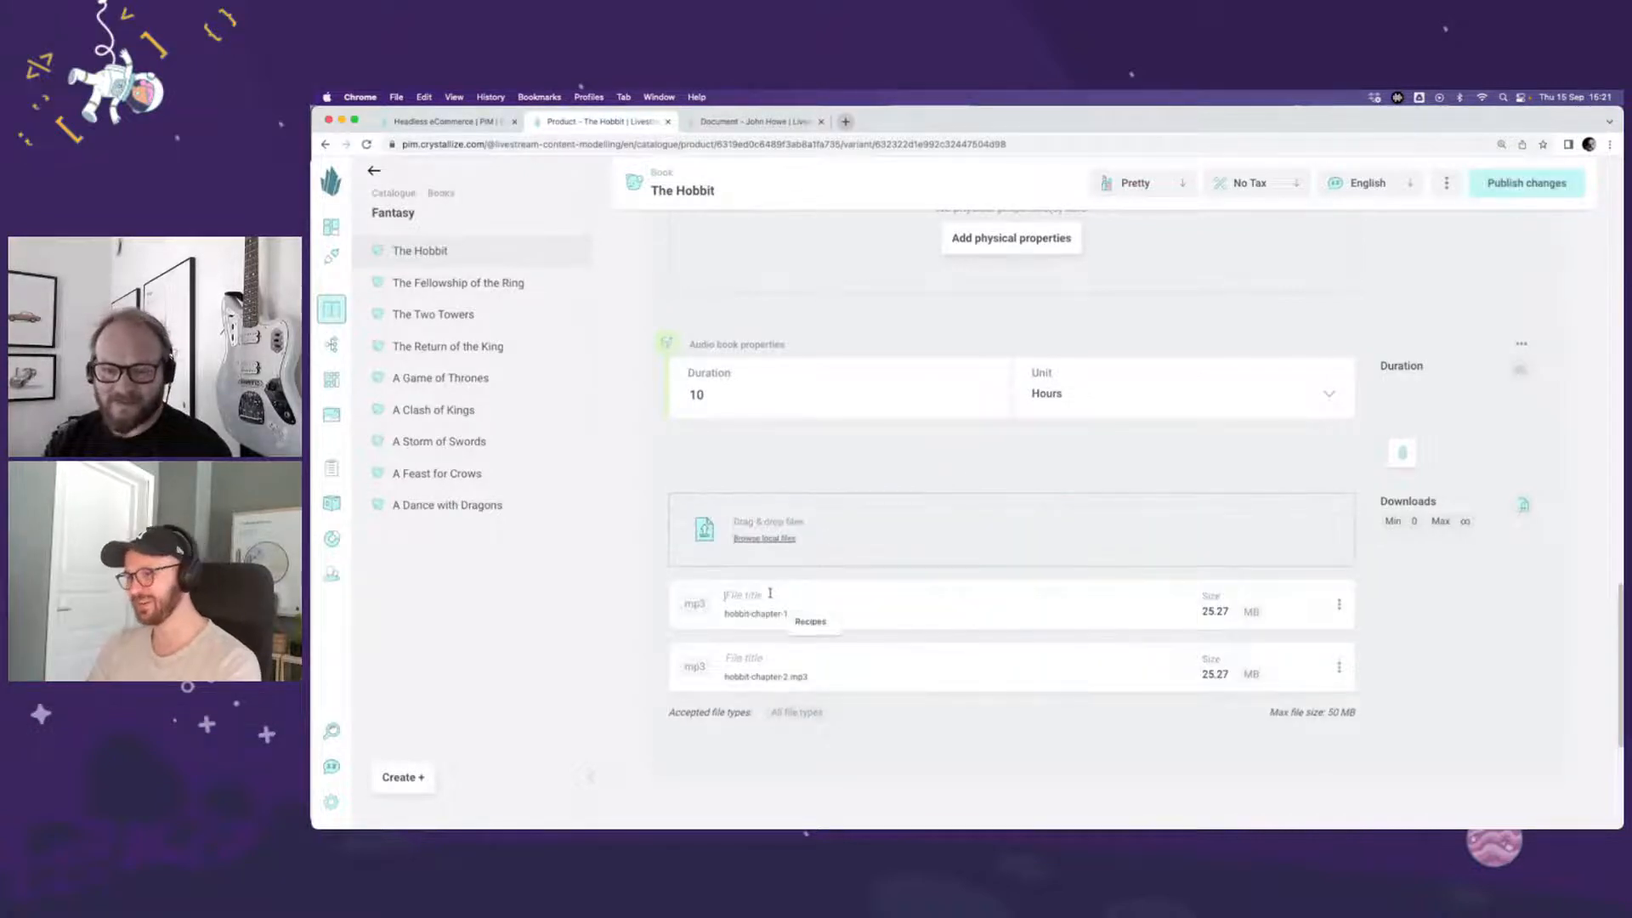
Step: Title the two uploaded mp3 files "Chapter 1" and "Chapter 2"
click(799, 592)
text(Chapter 1)
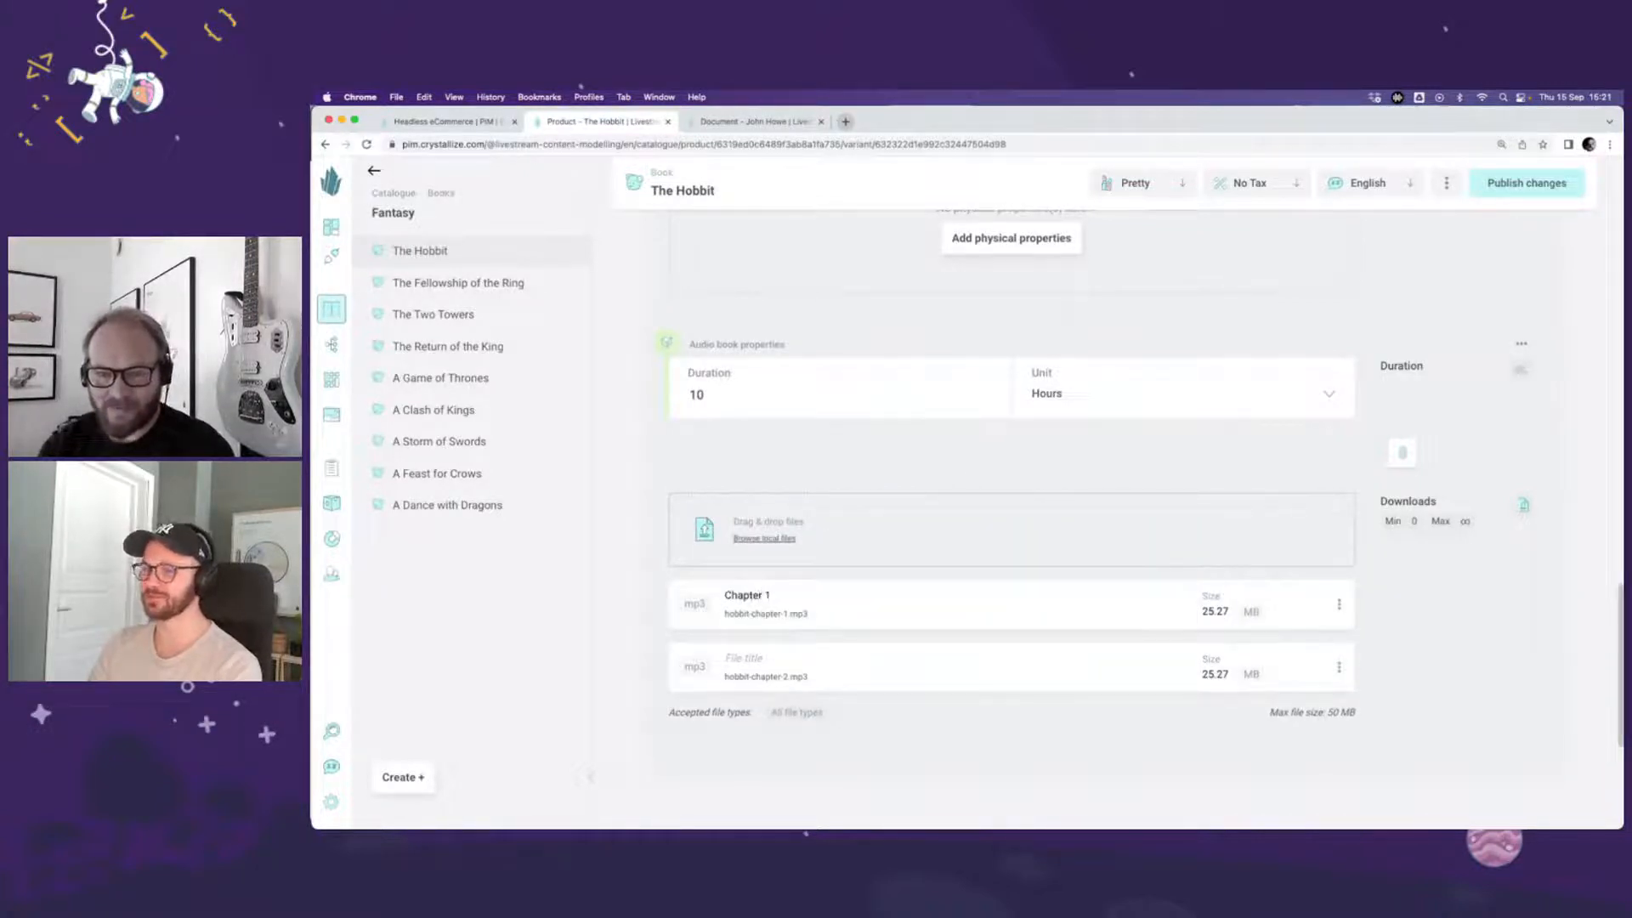
click(770, 653)
text(Chapter 2)
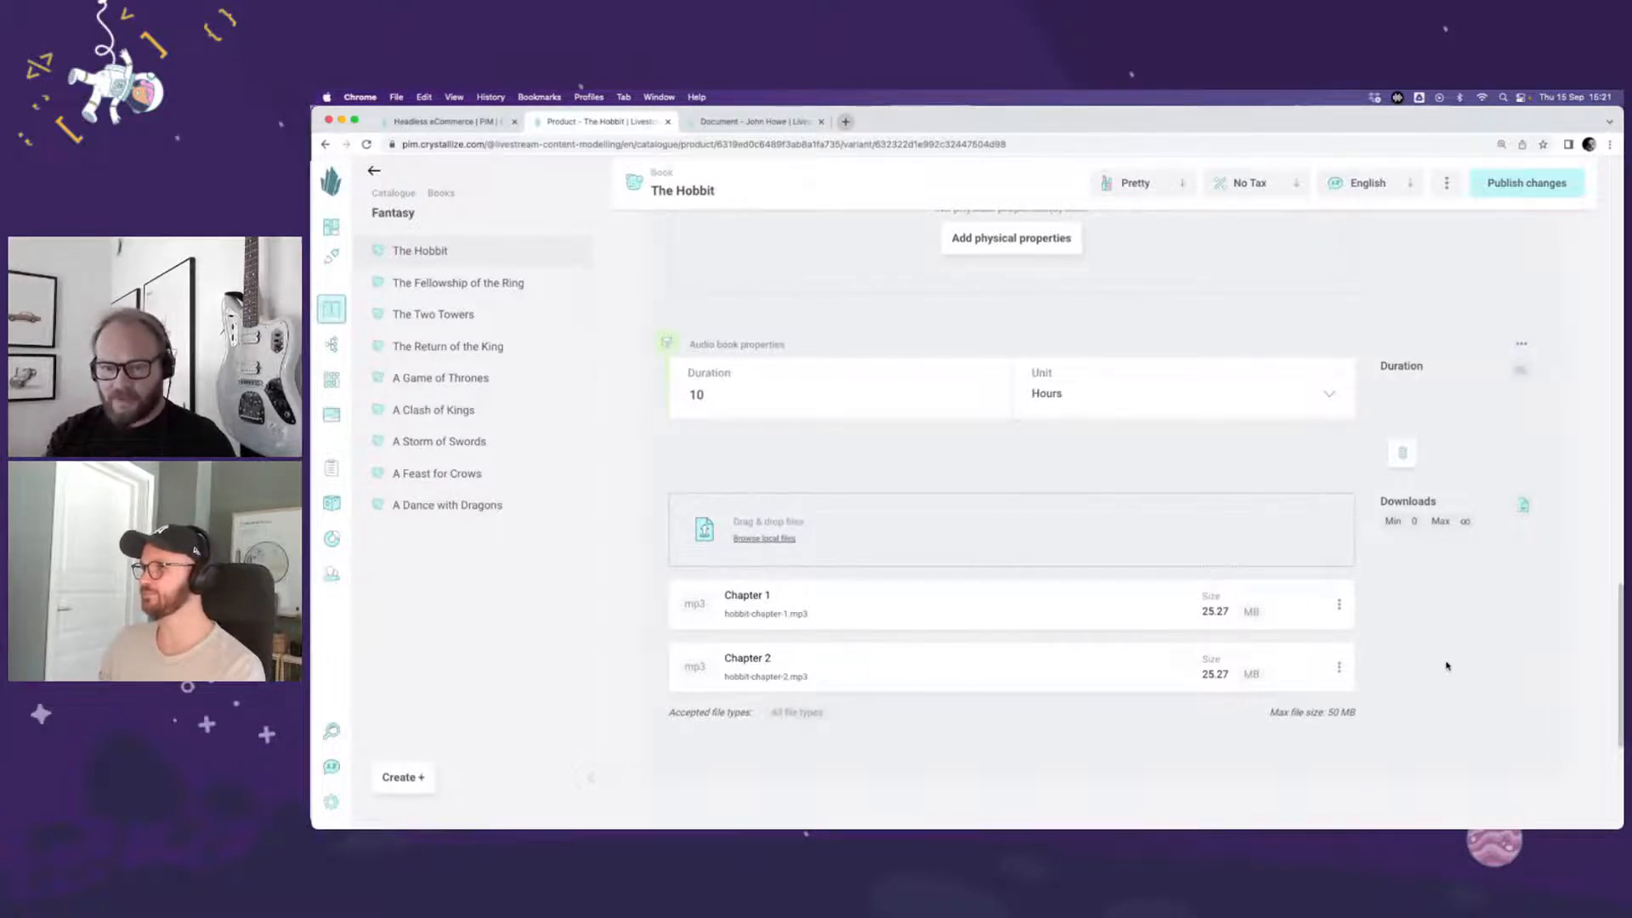
scroll(1448, 666, down, 1)
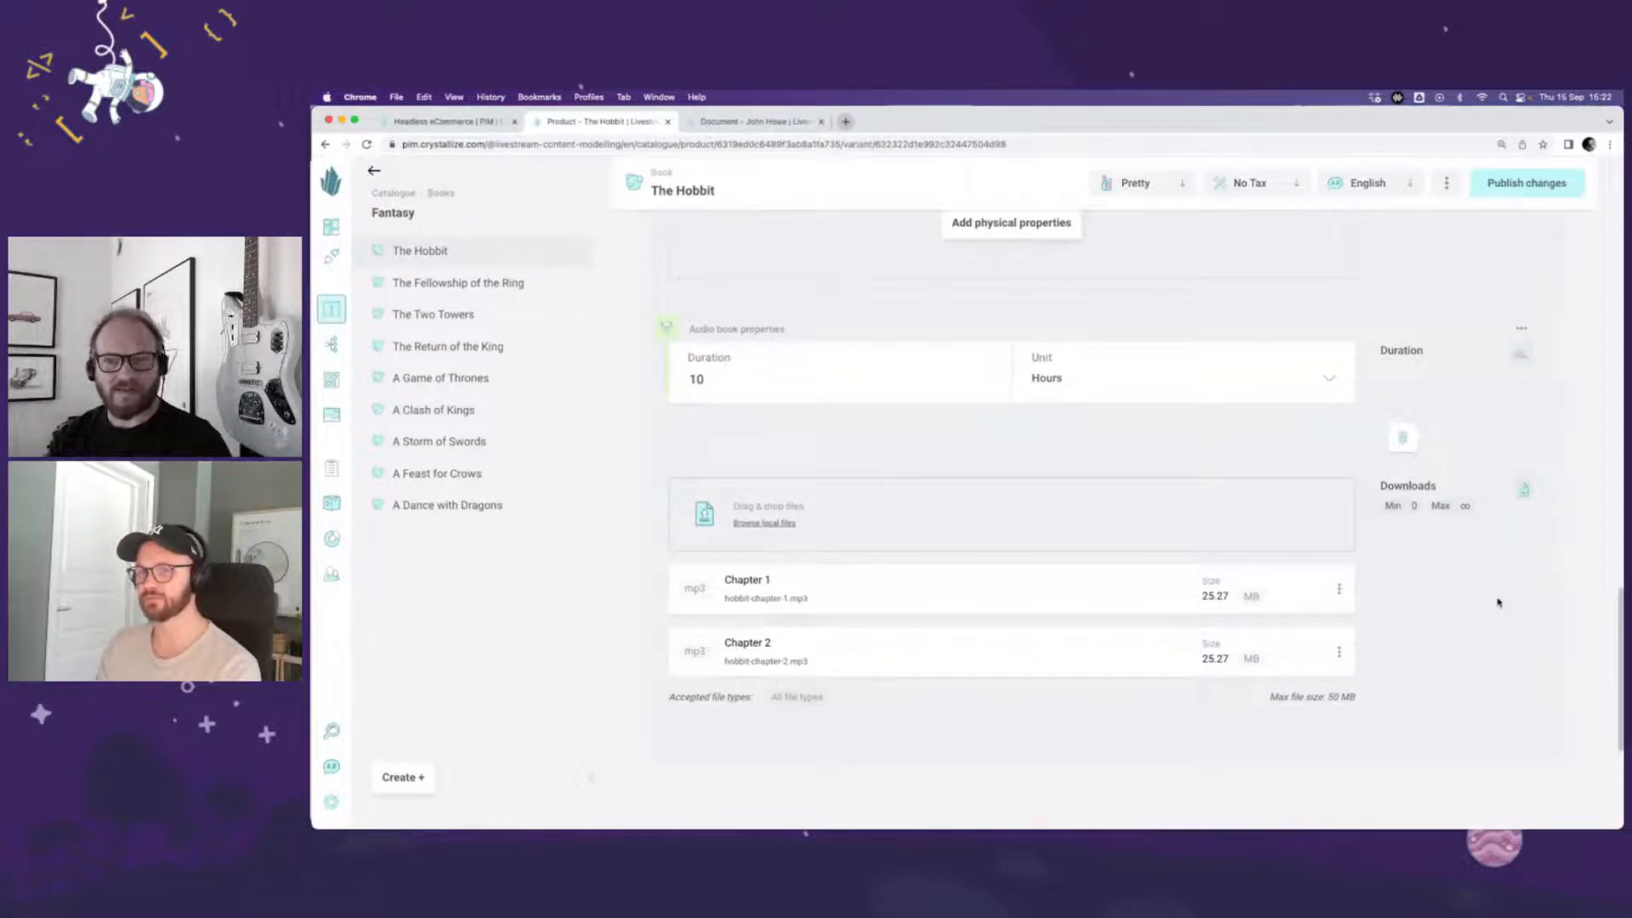
Step: Review the Audiobook variant's components, from contributors and ISBN fields to the physical properties, audio book properties and Downloads
scroll(1498, 603, up, 5)
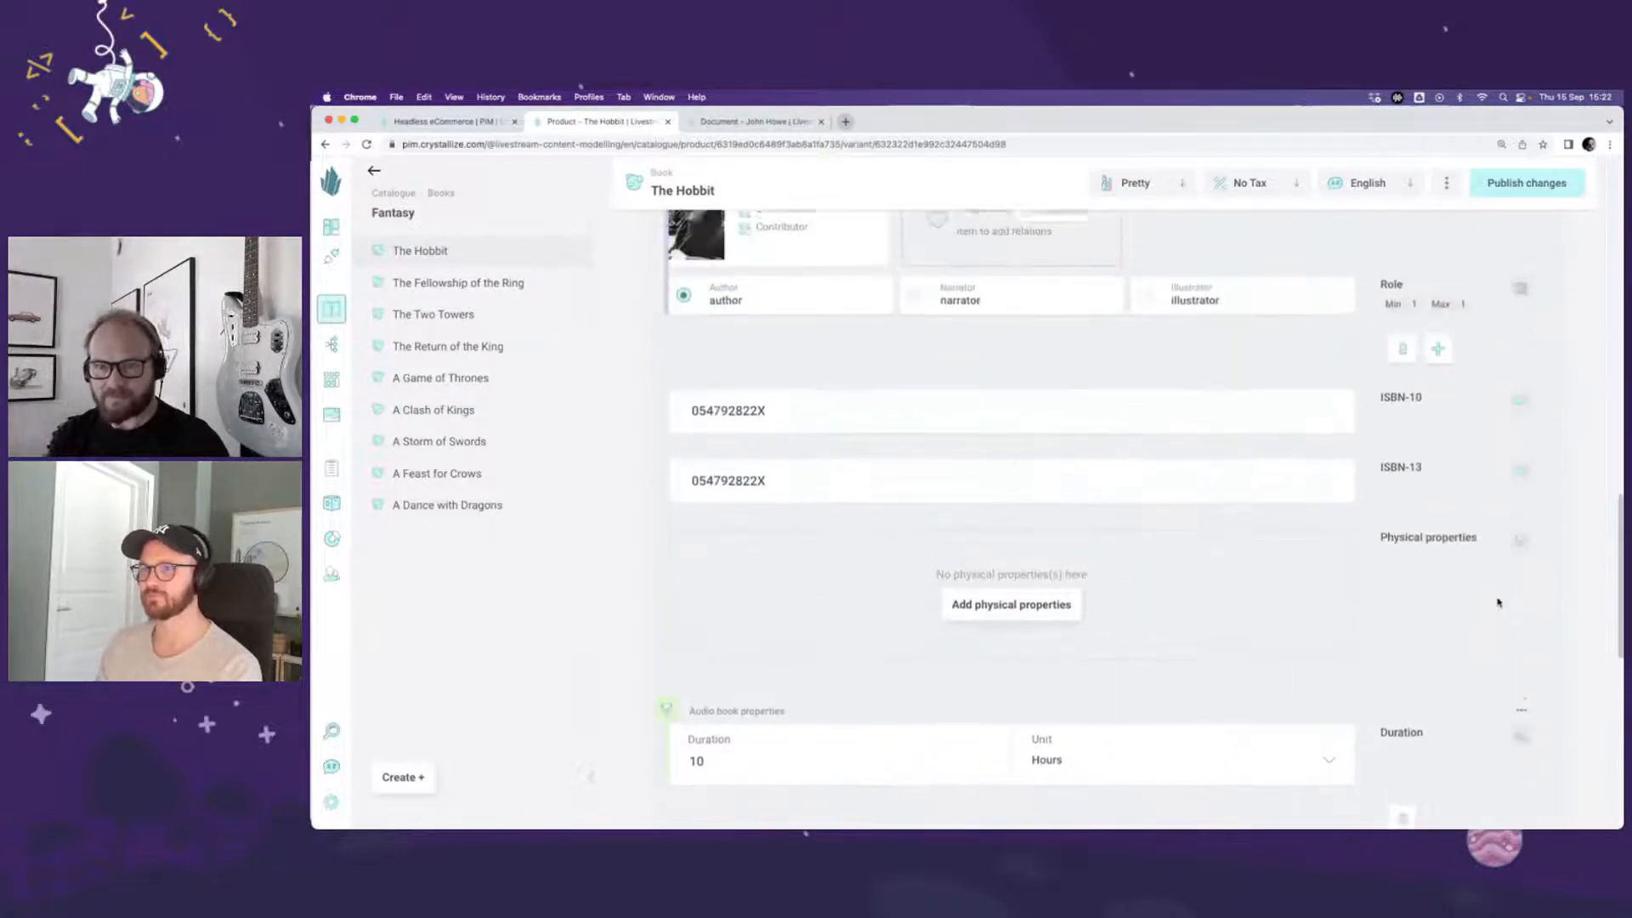
scroll(1498, 603, up, 3)
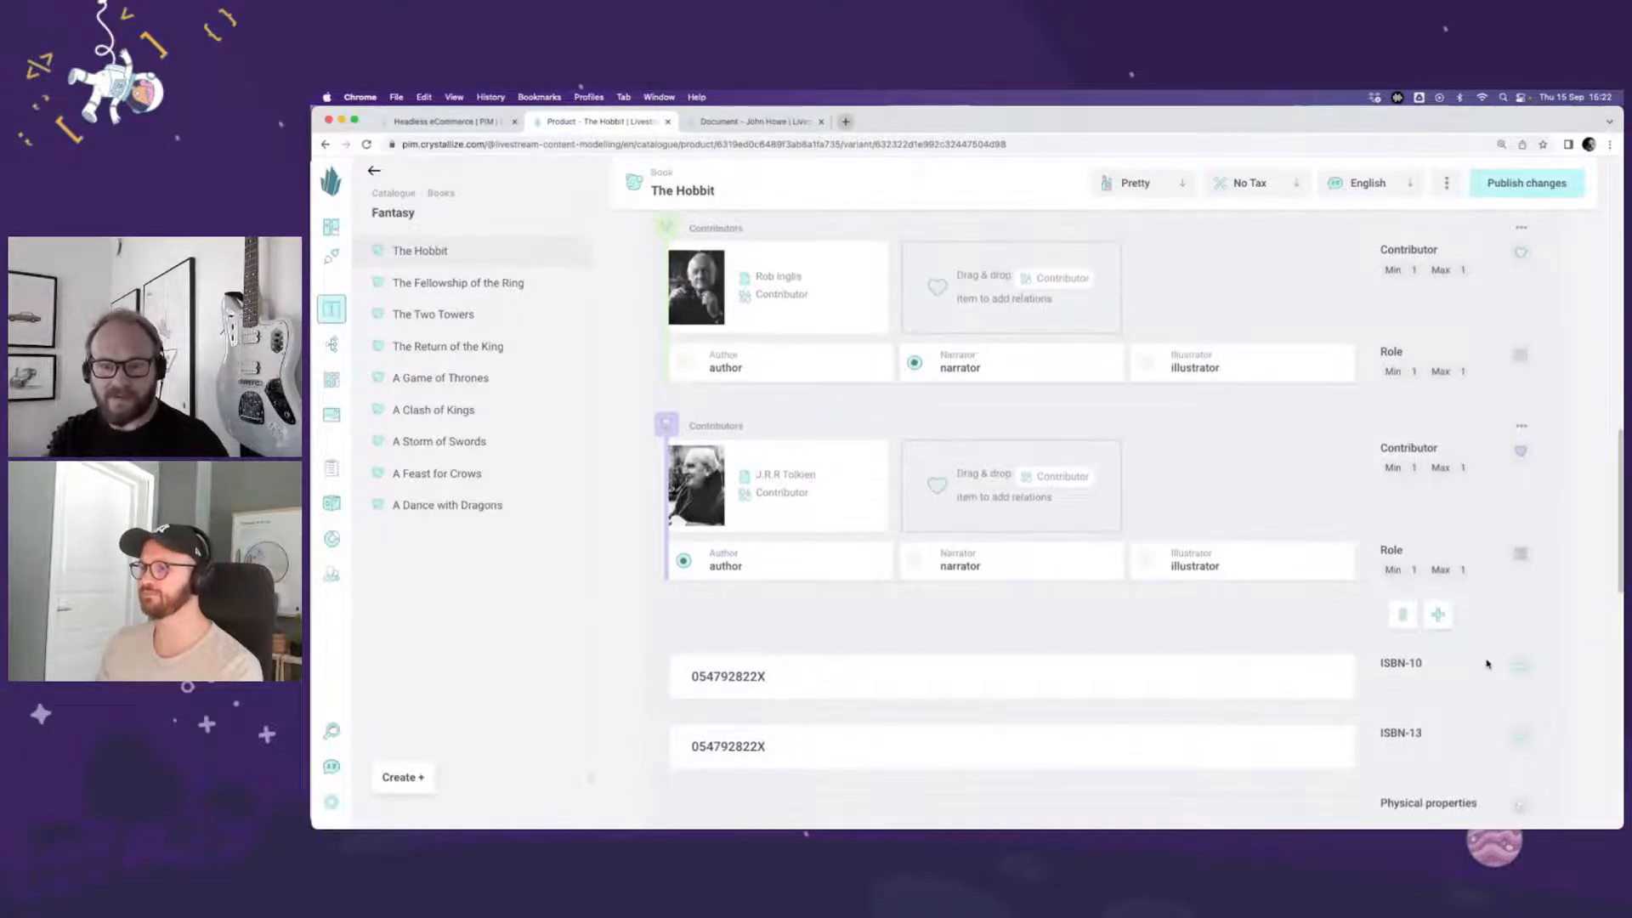
scroll(1487, 663, down, 2)
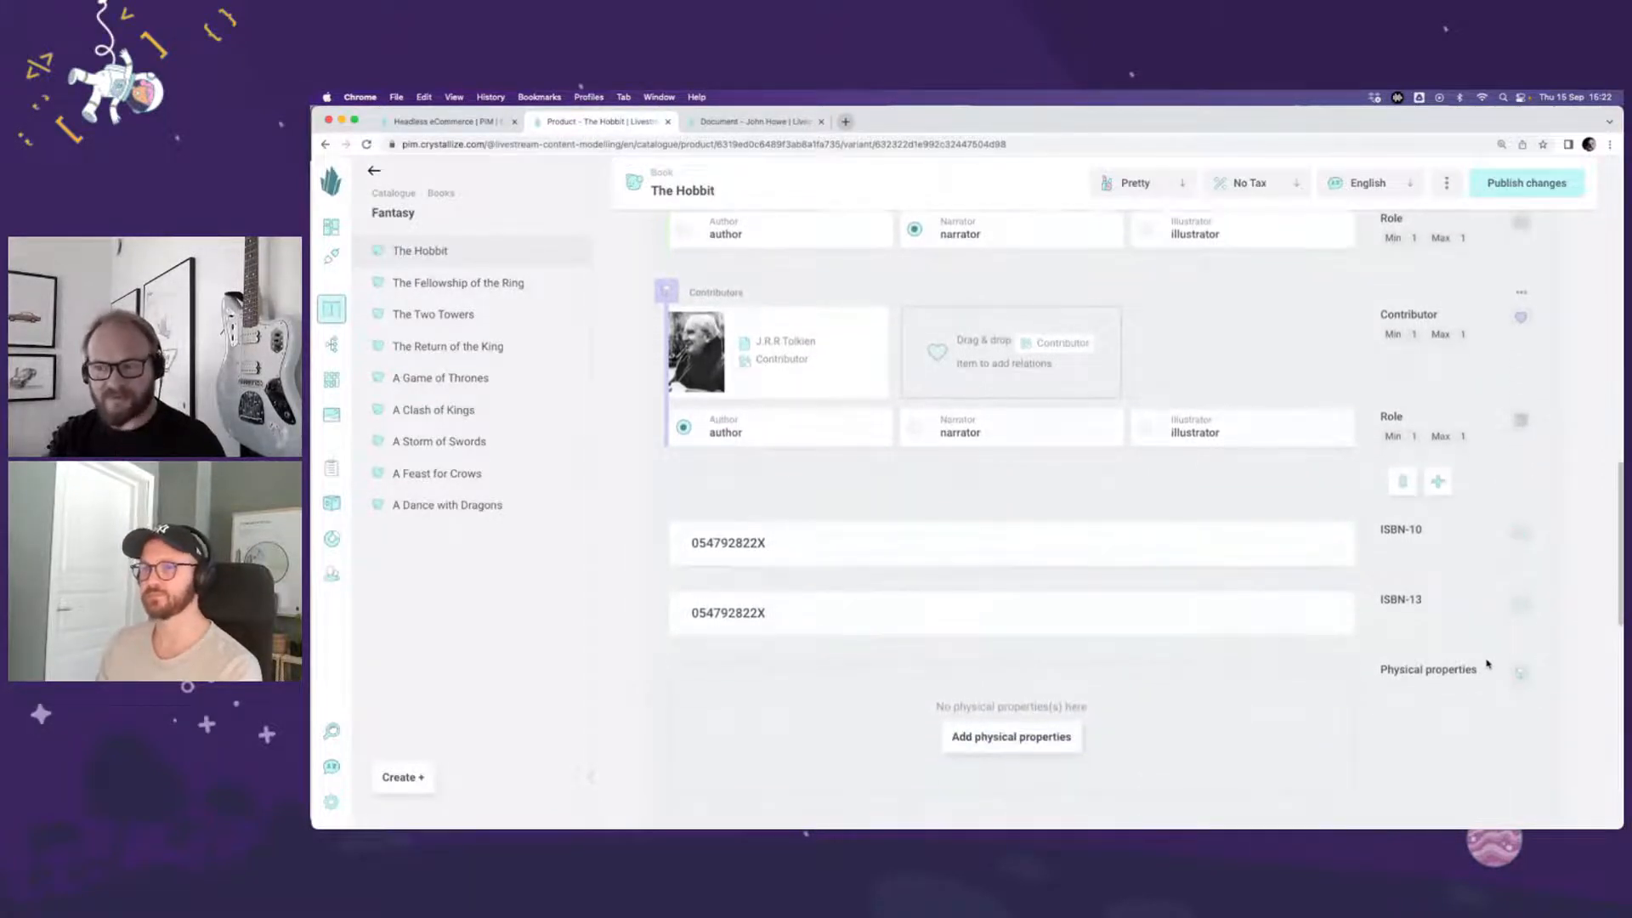
scroll(1460, 664, down, 1)
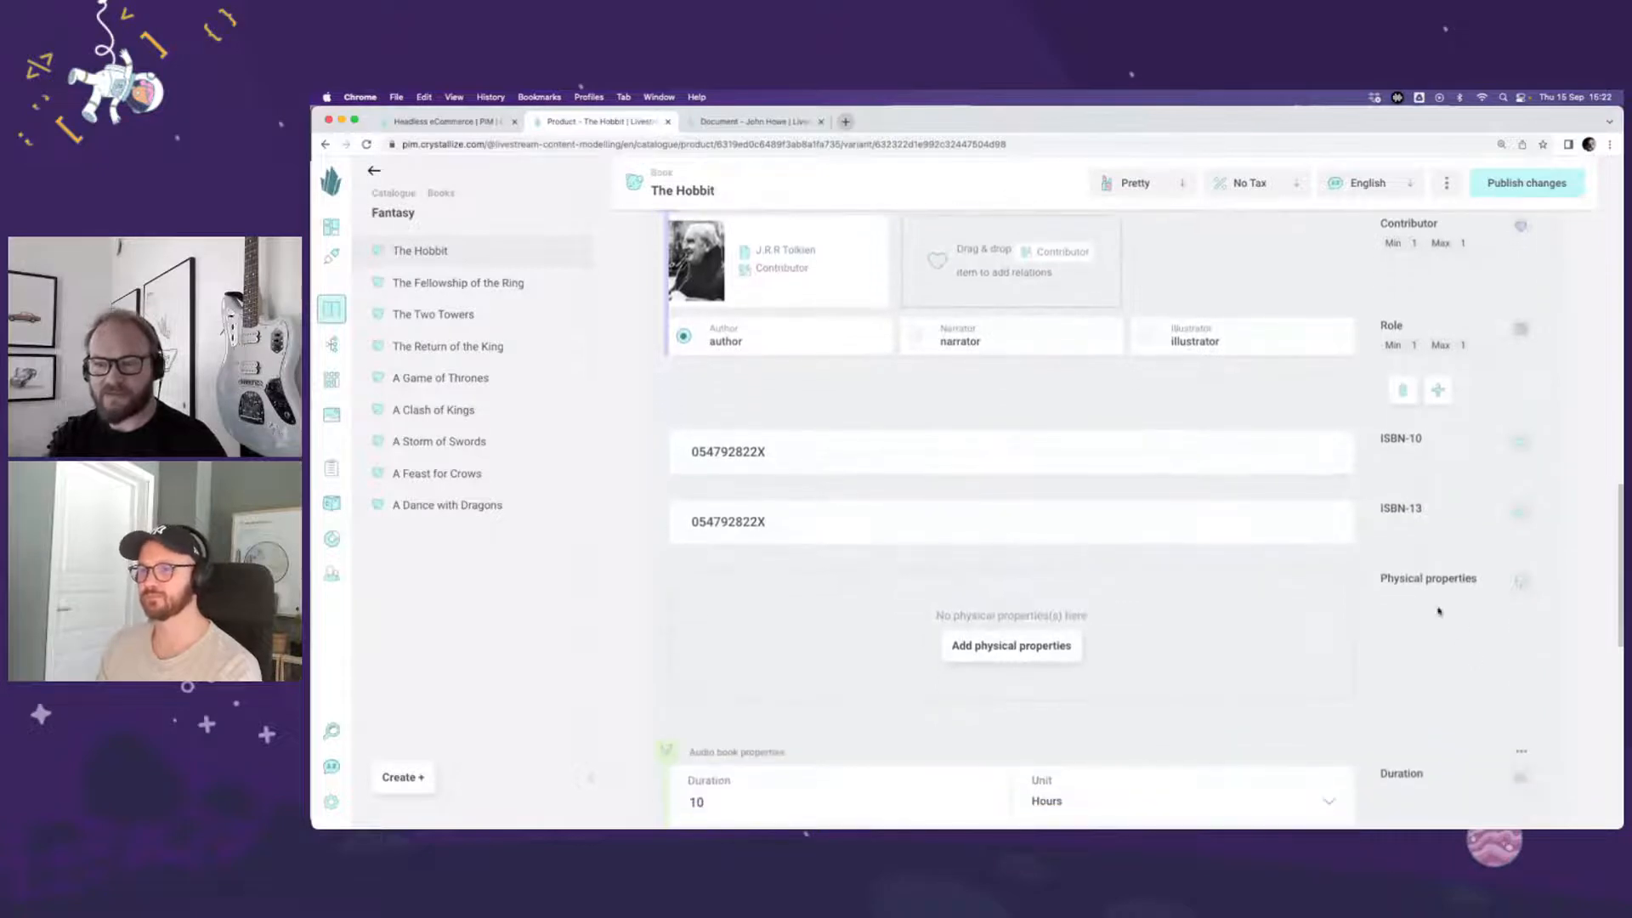
scroll(1494, 655, down, 3)
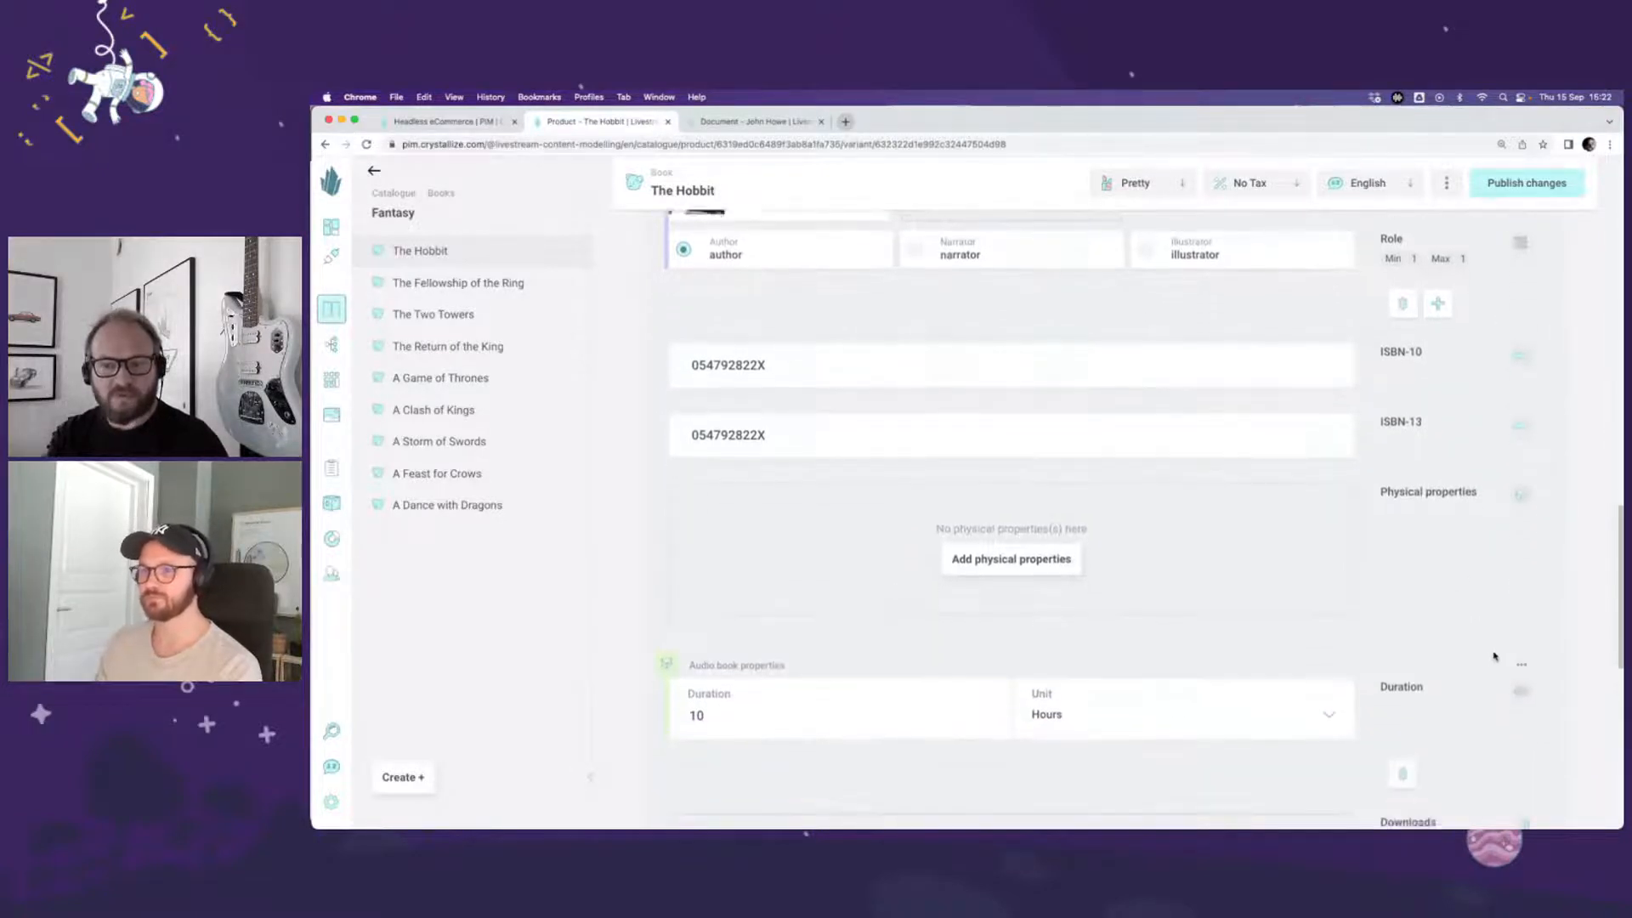
scroll(1405, 745, down, 1)
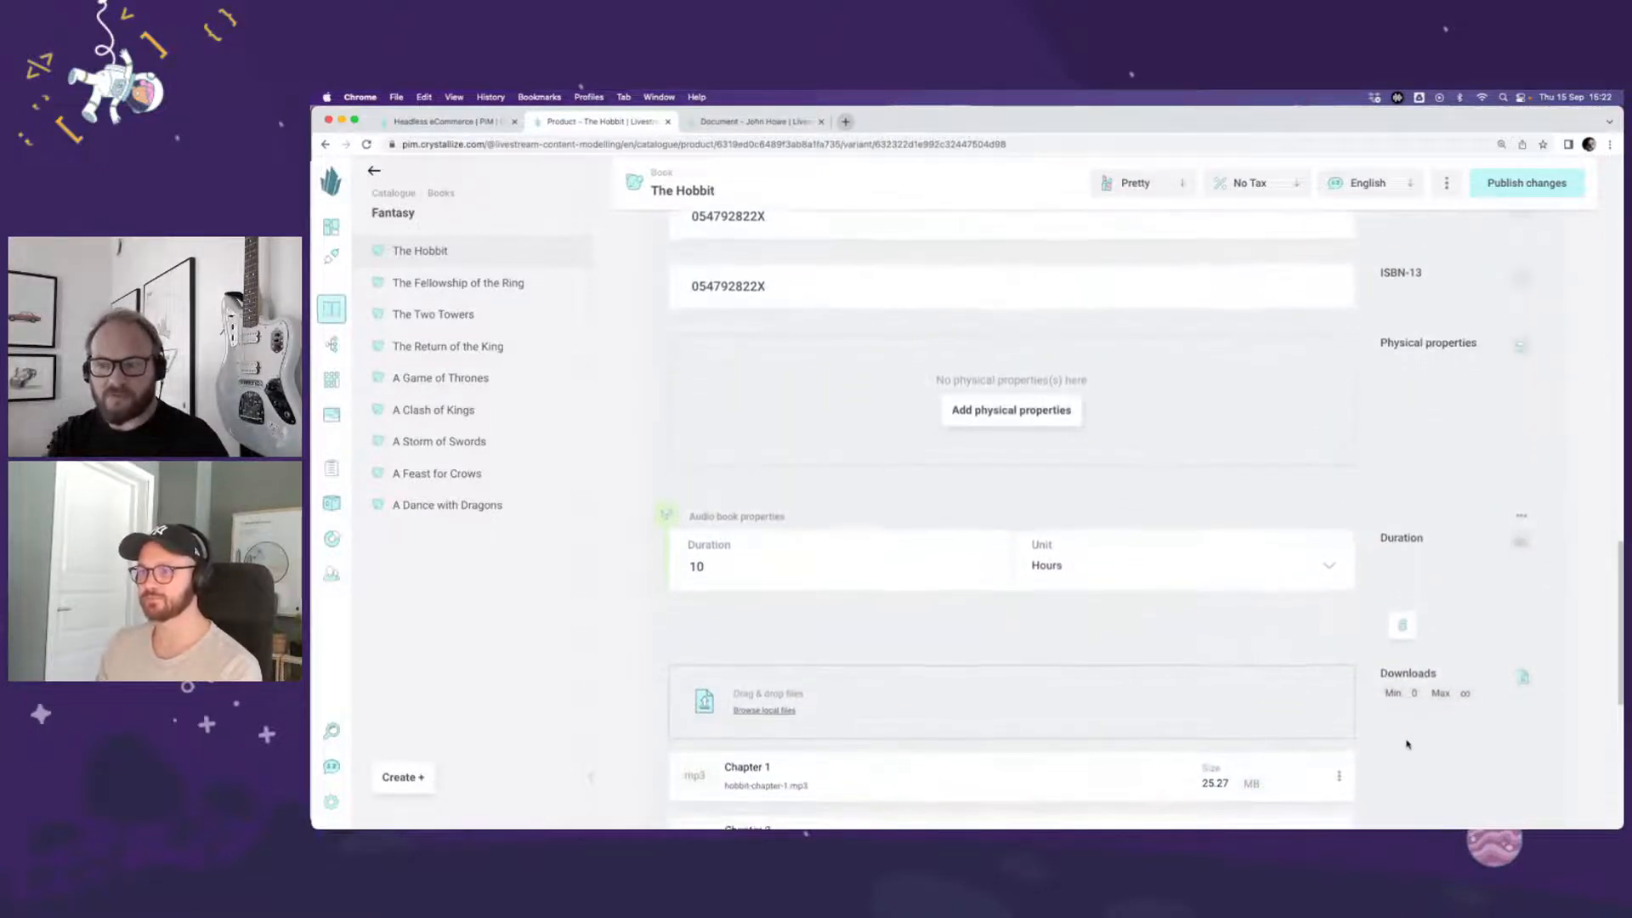
scroll(1414, 719, down, 2)
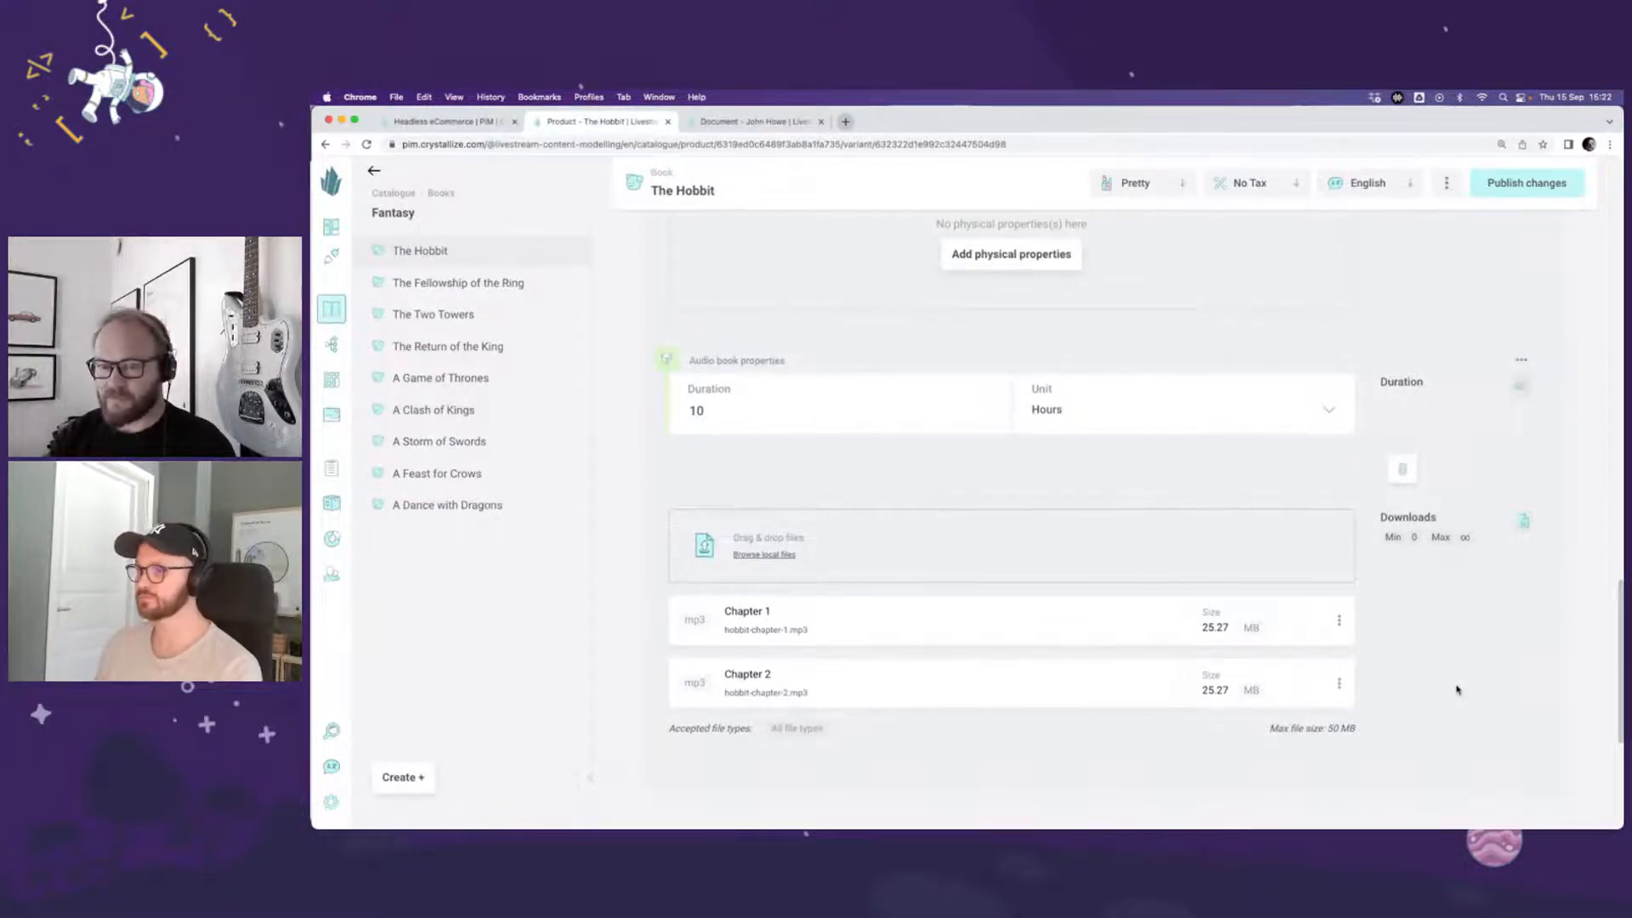
scroll(1457, 691, up, 1)
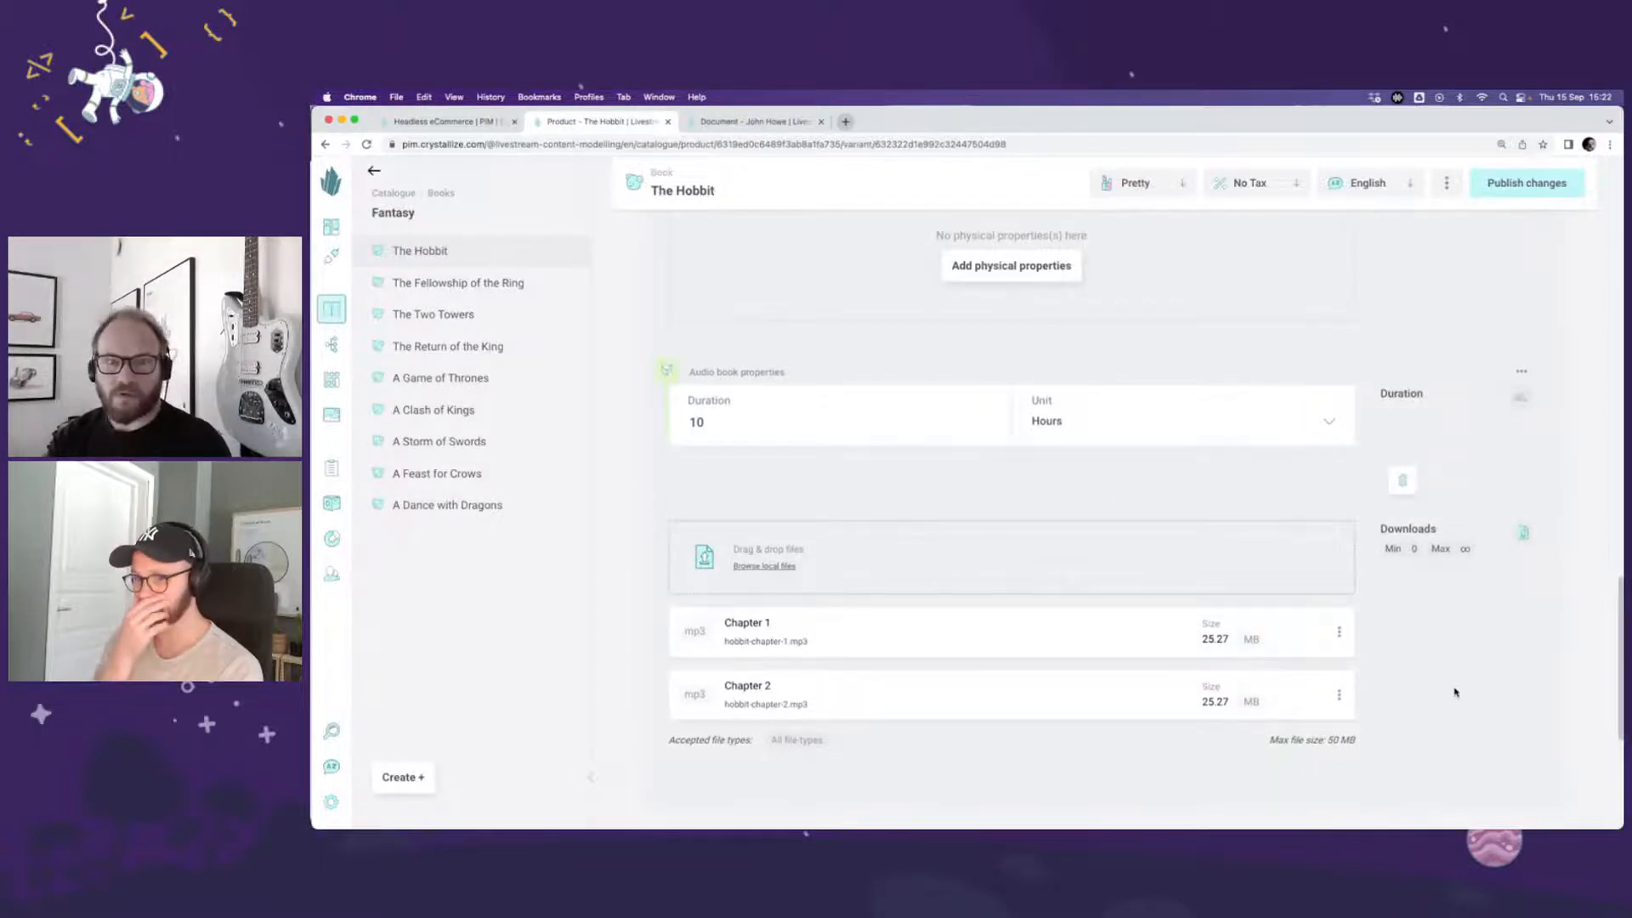
scroll(1449, 657, up, 10)
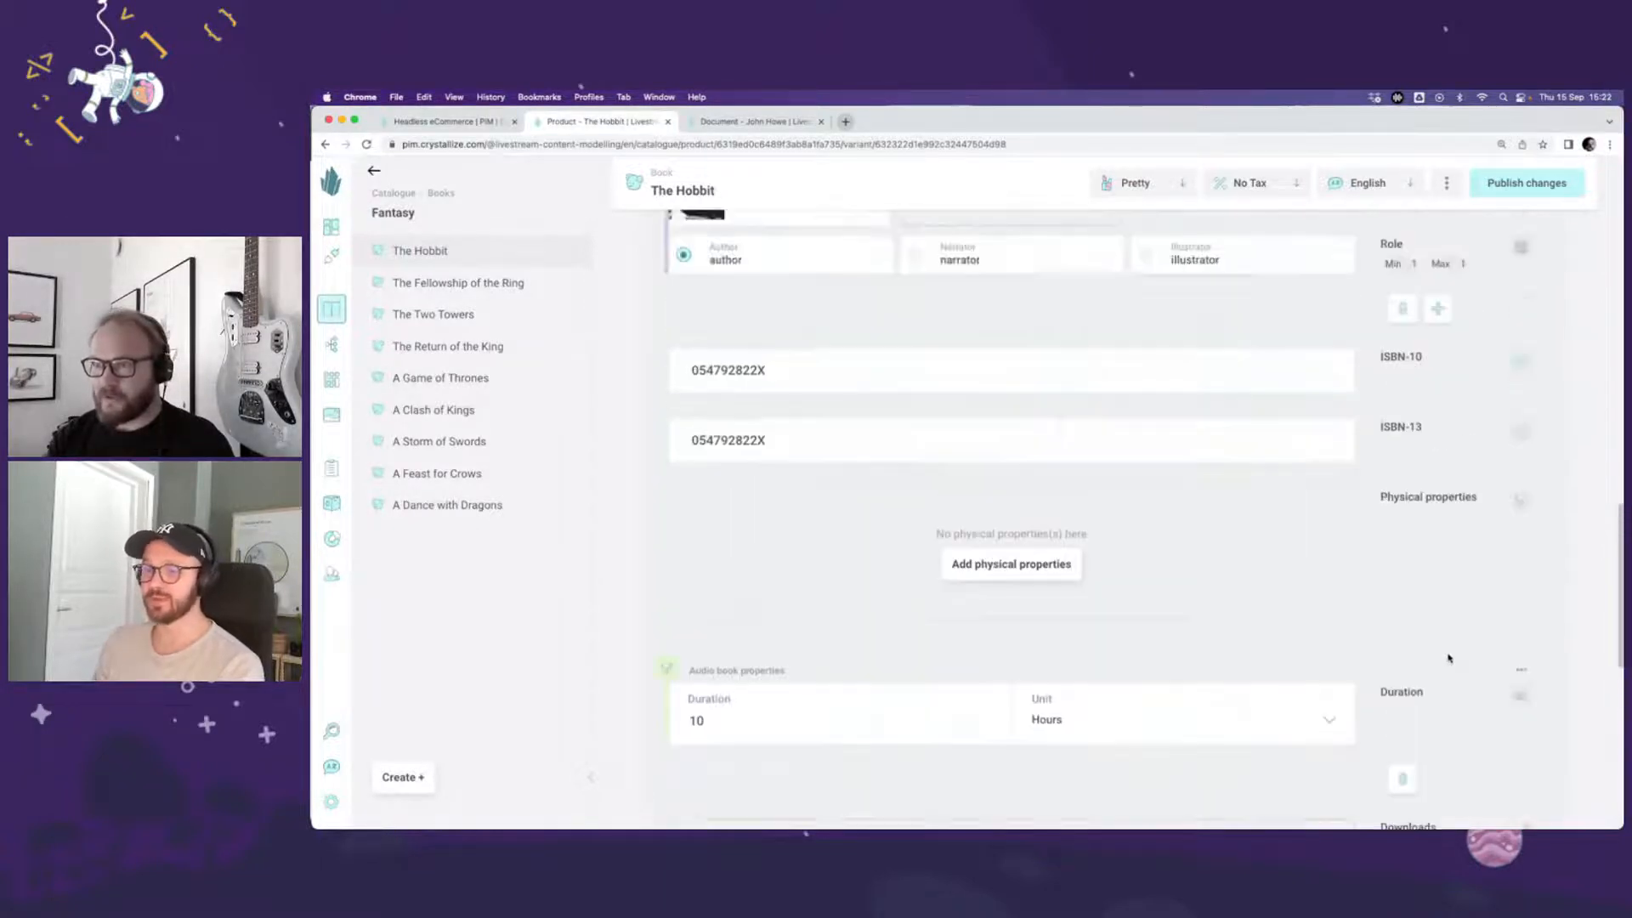
scroll(1450, 658, up, 1)
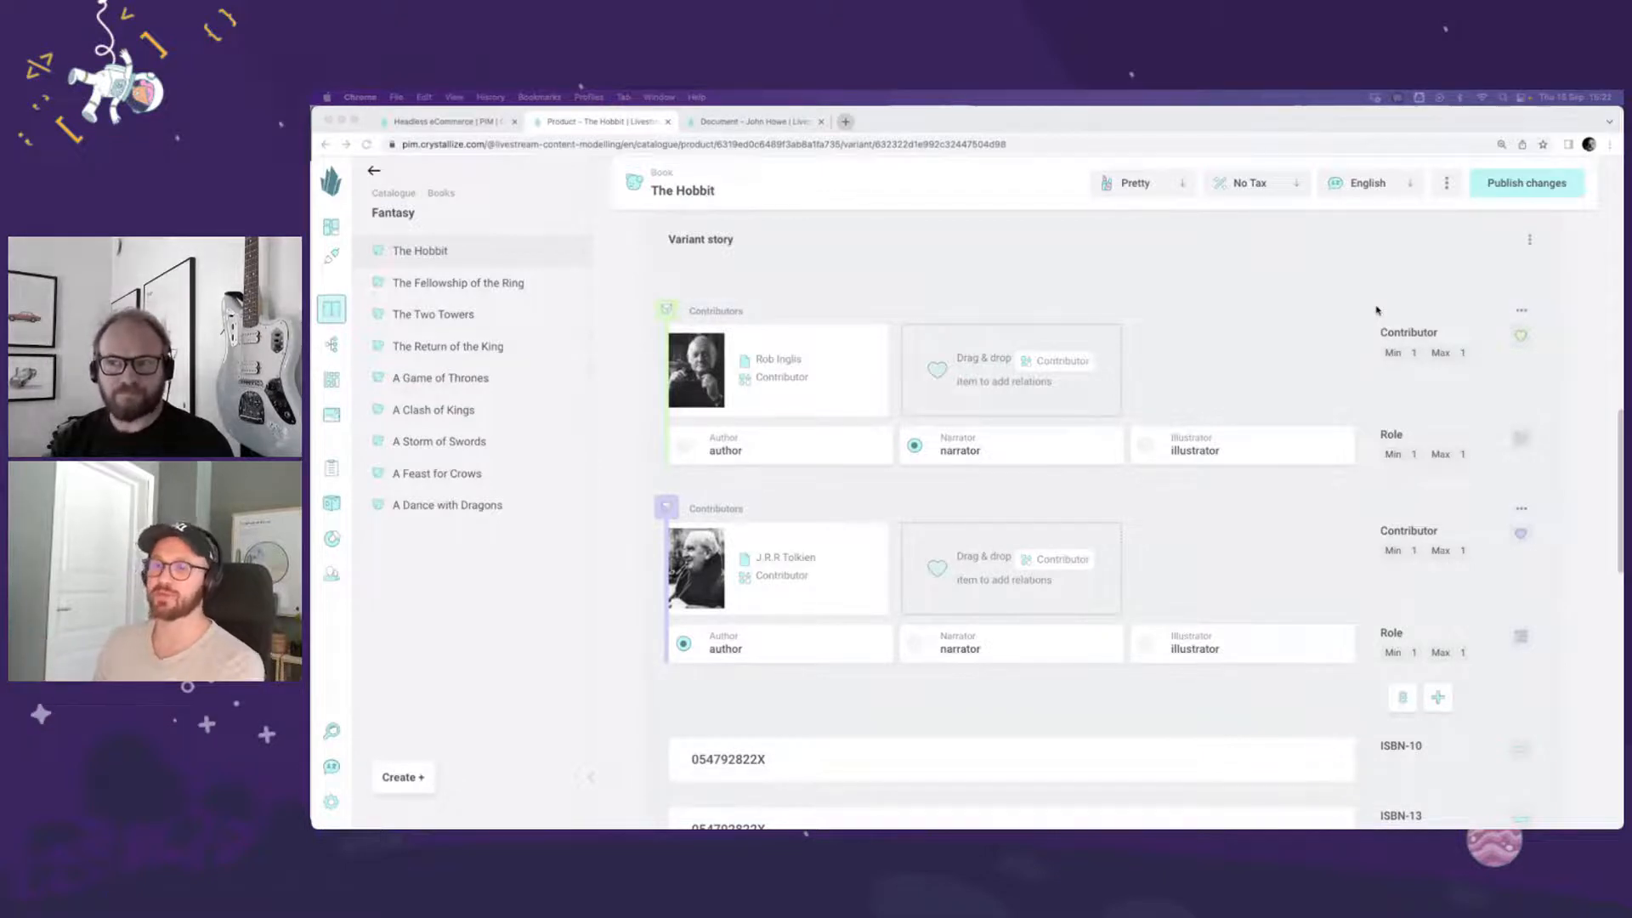
click(1340, 311)
scroll(1340, 312, up, 1)
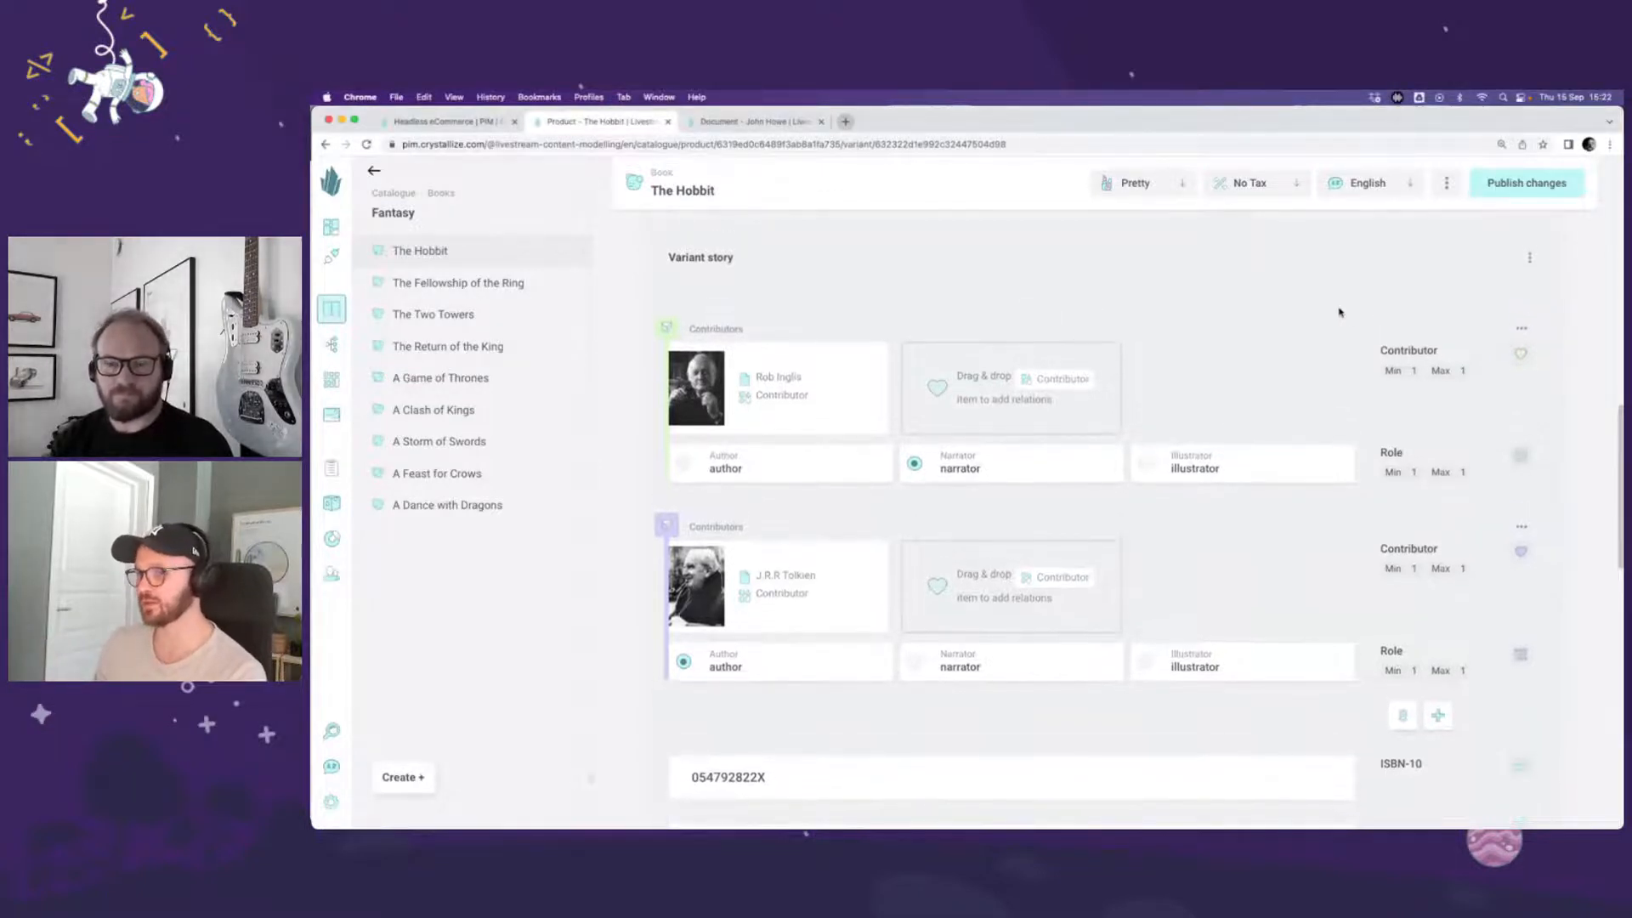
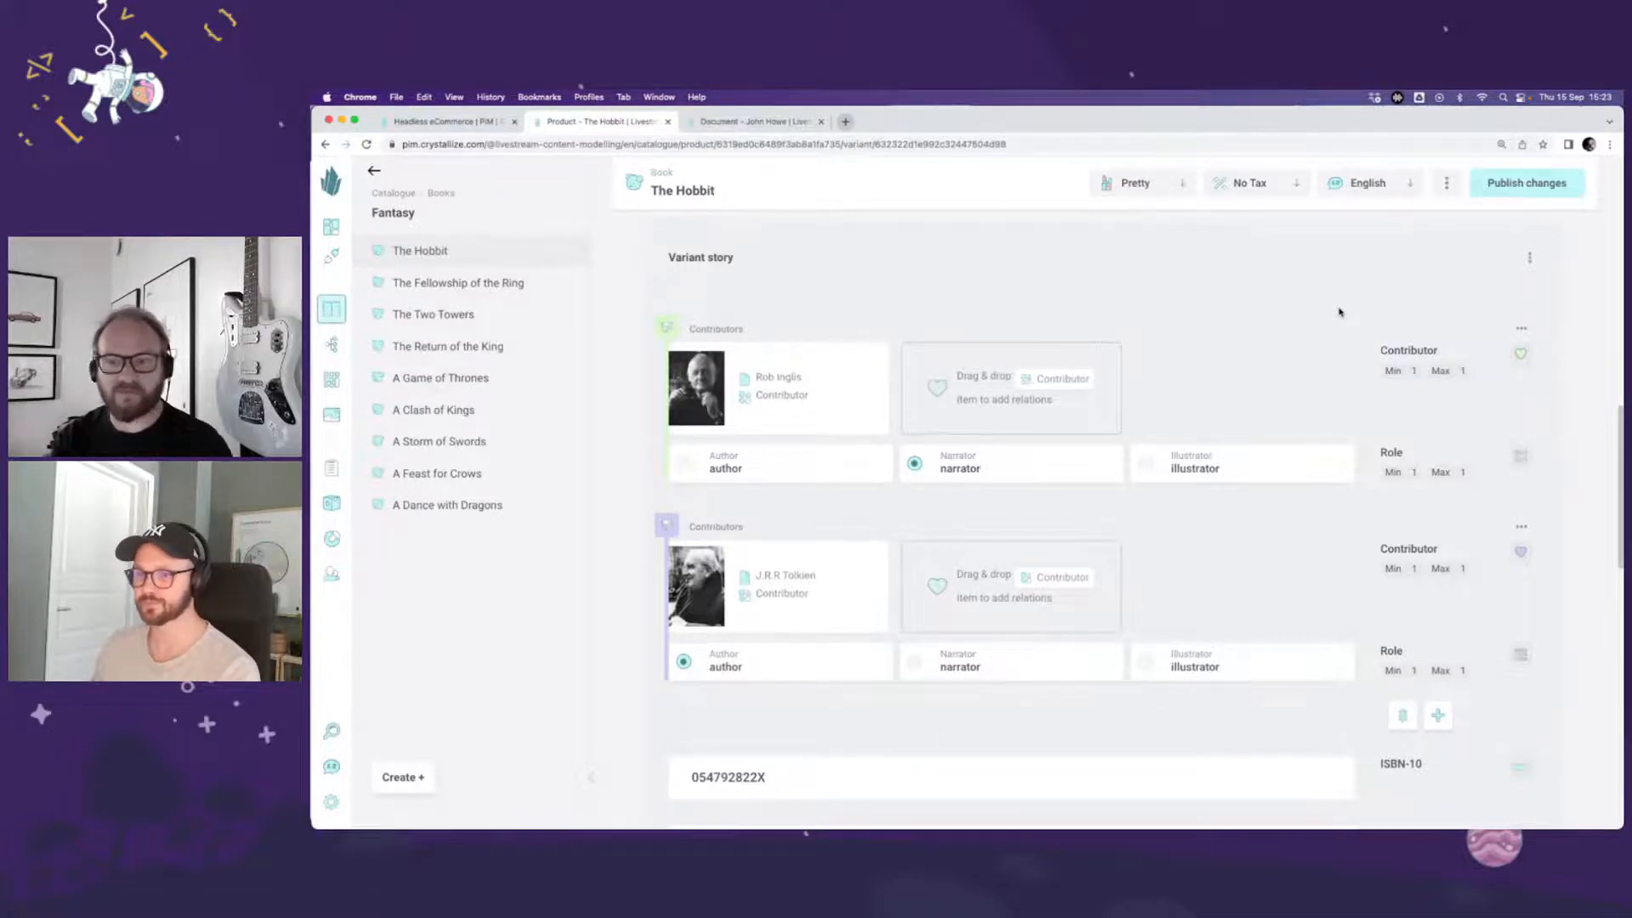
Step: Return from the Audiobook variant to The Hobbit's product overview and look over its variants and product story
scroll(1314, 315, up, 1)
scroll(1313, 316, up, 5)
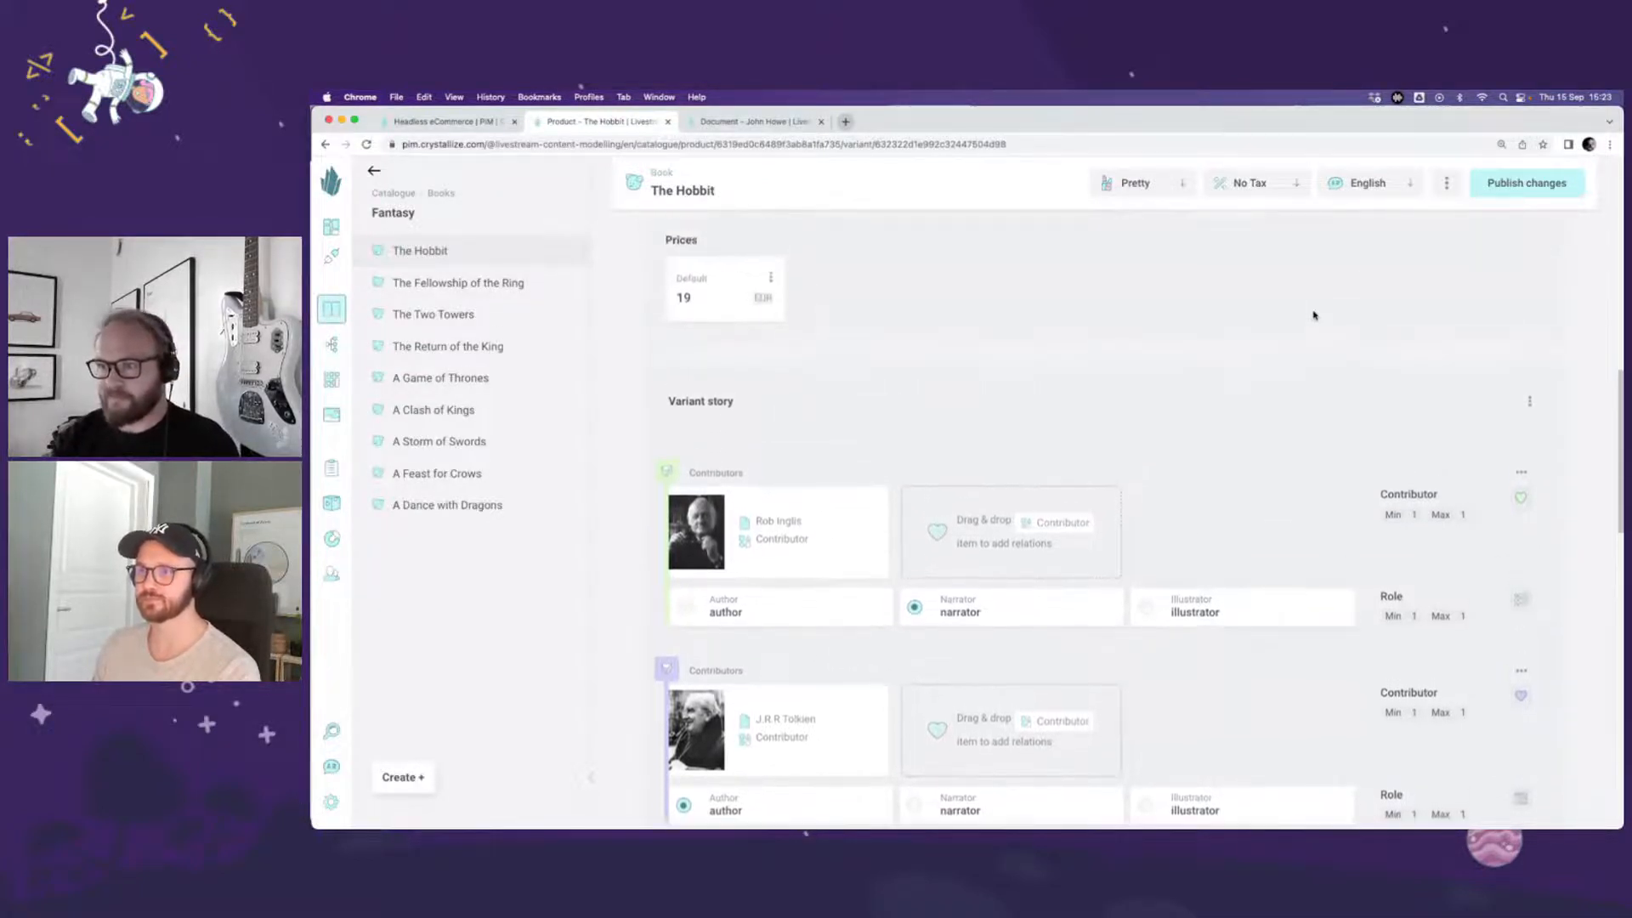
scroll(1313, 315, up, 10)
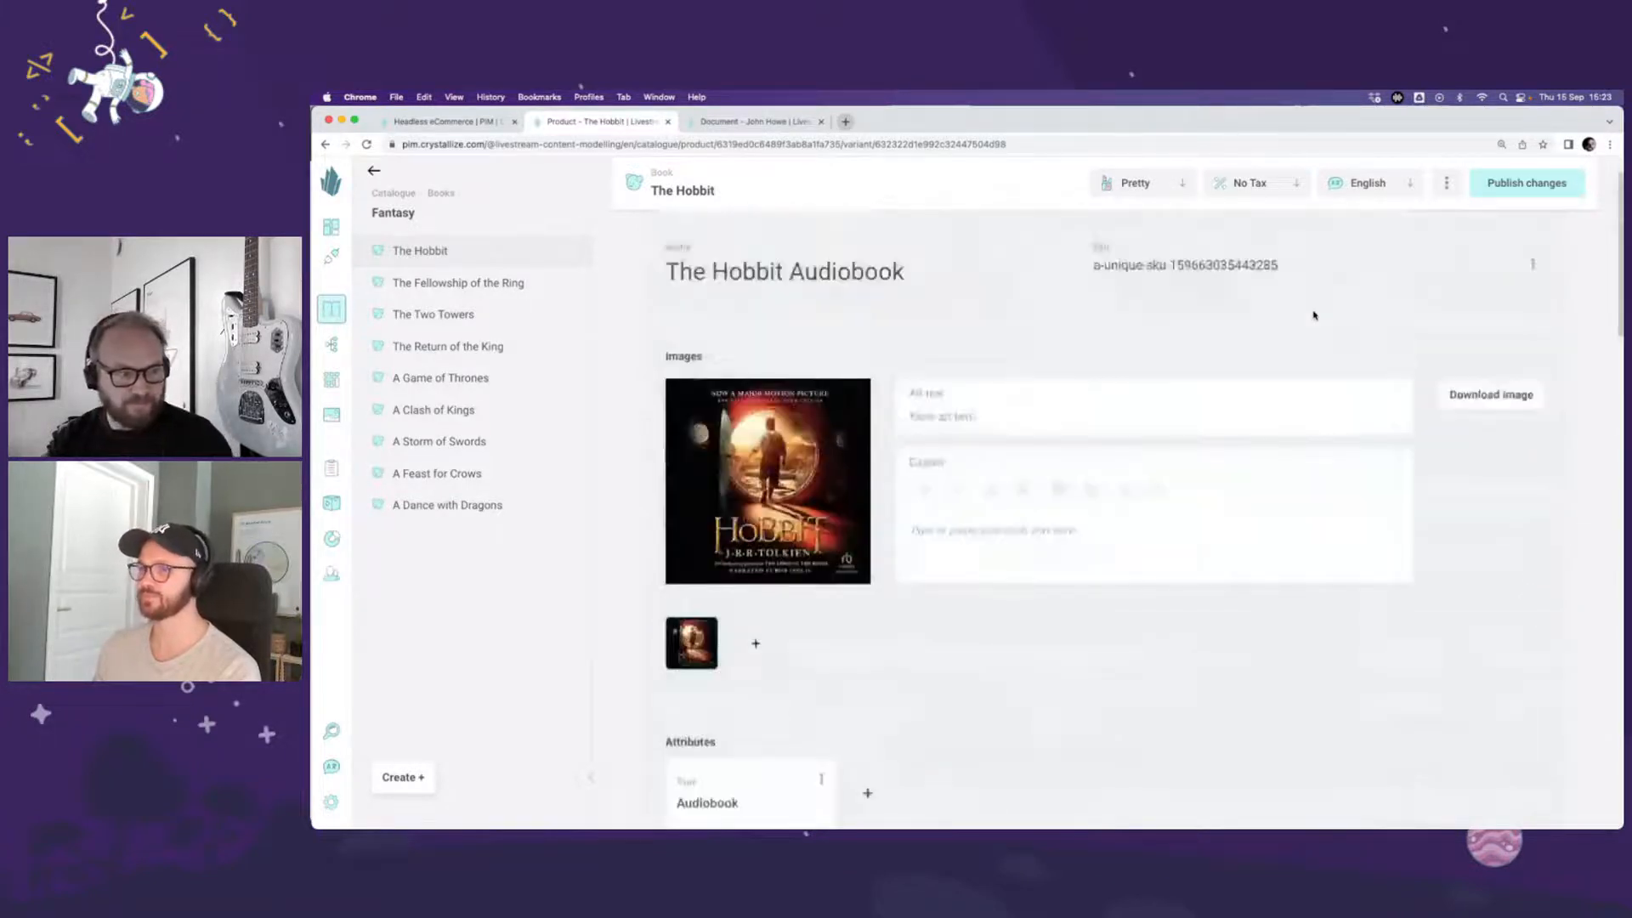
scroll(1314, 315, up, 2)
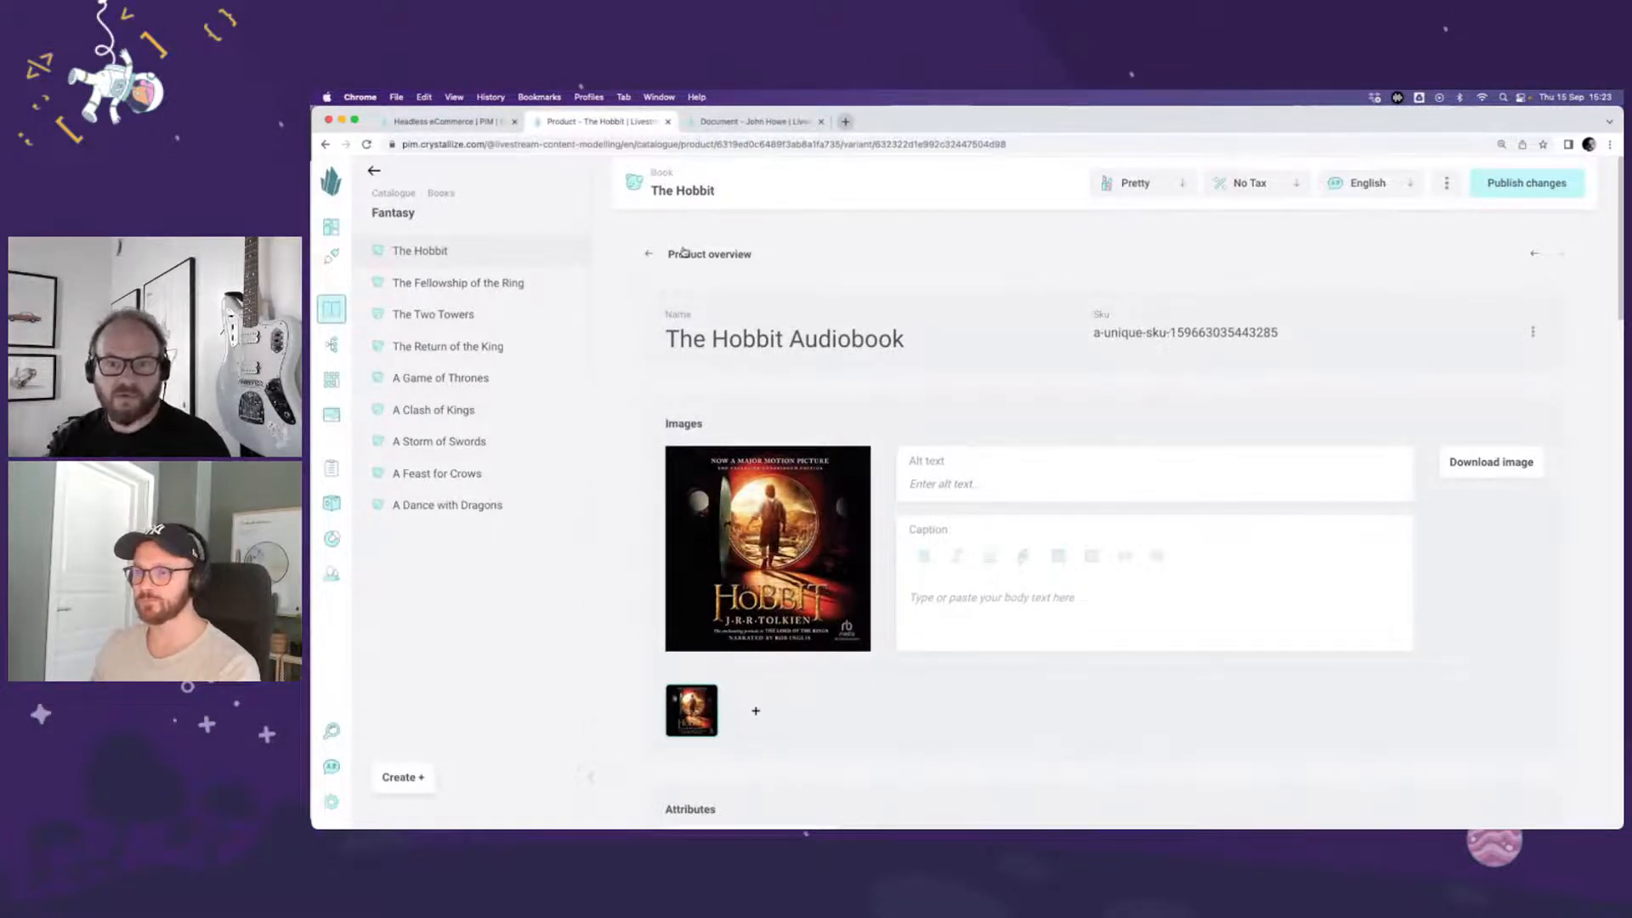
click(647, 254)
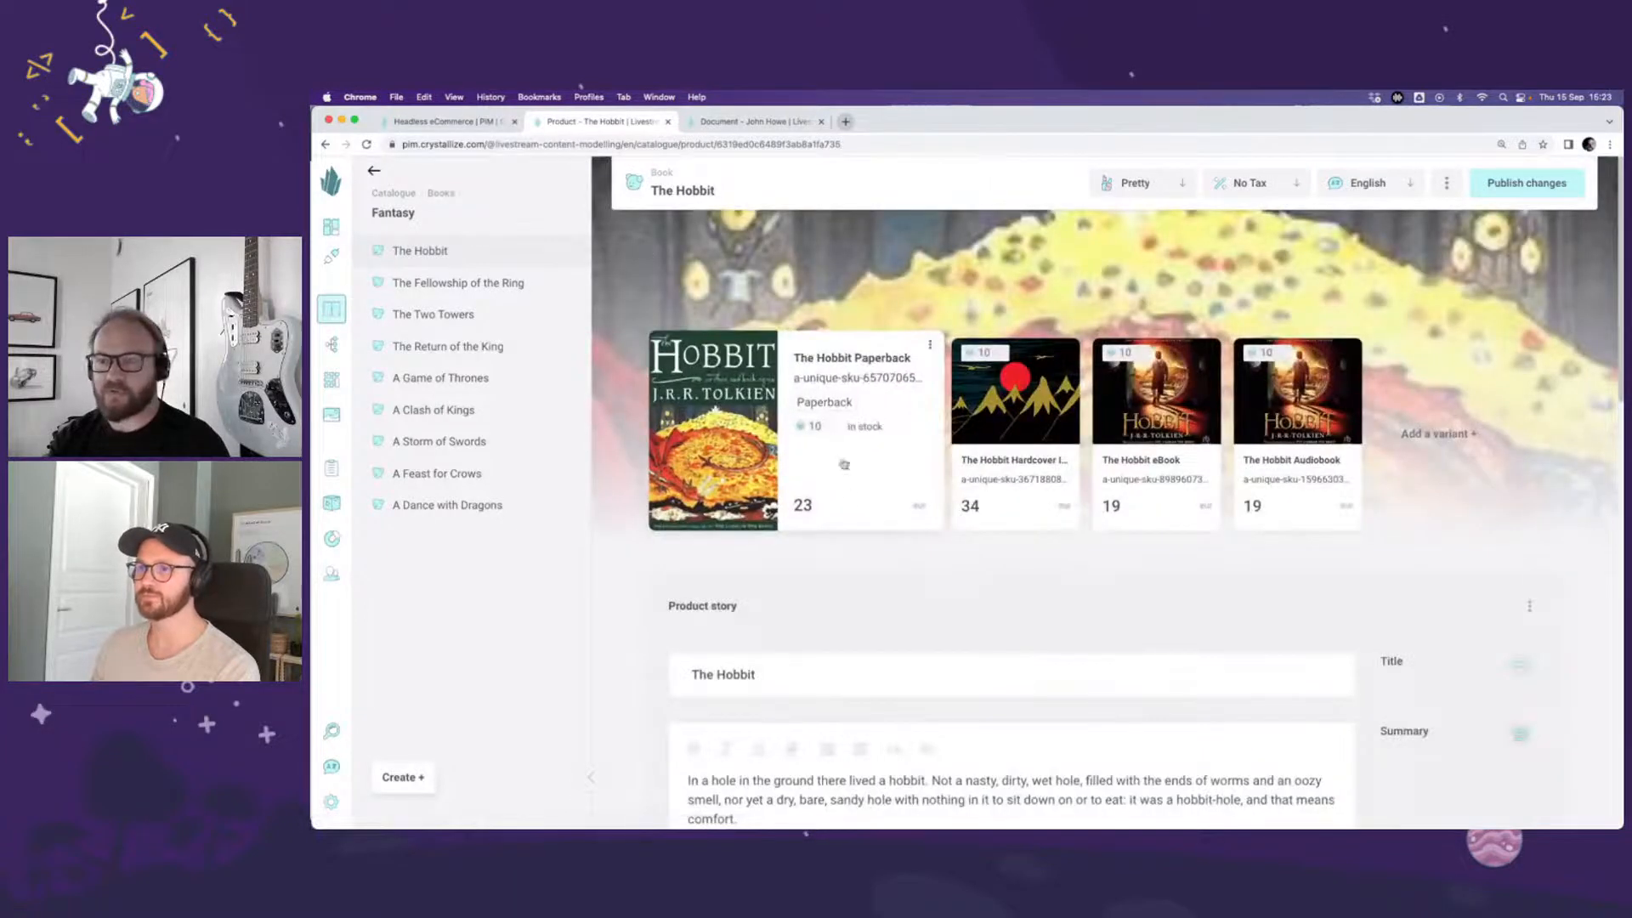
scroll(1203, 567, down, 1)
scroll(1203, 567, down, 2)
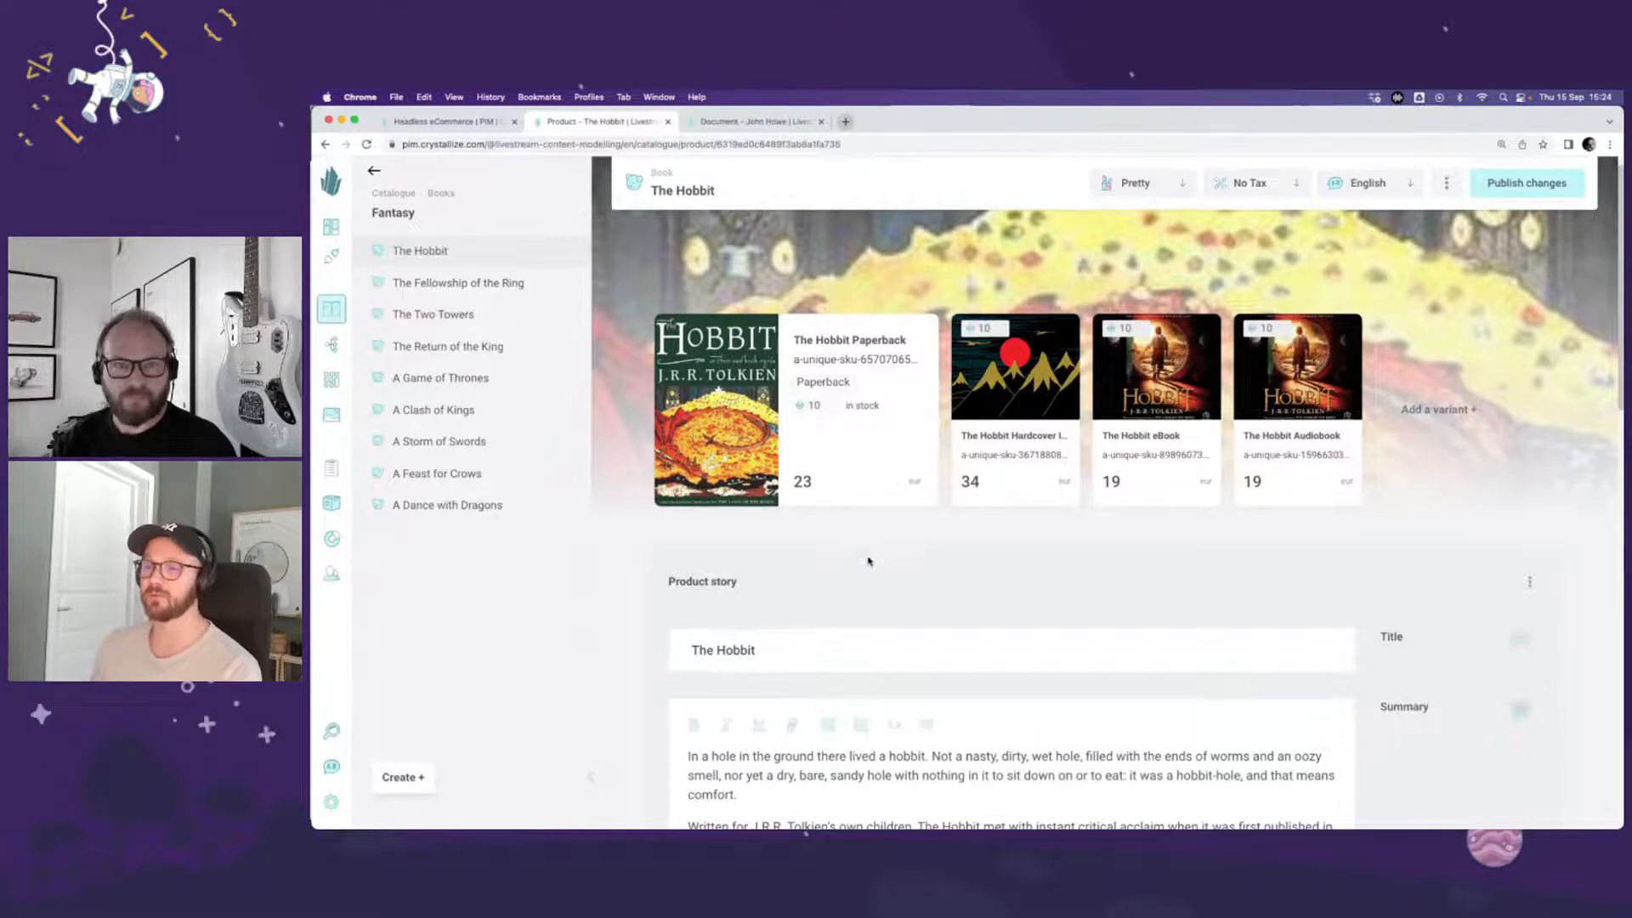
Step: Go to the Book shape's settings and start a new document shape named "Series"
click(660, 176)
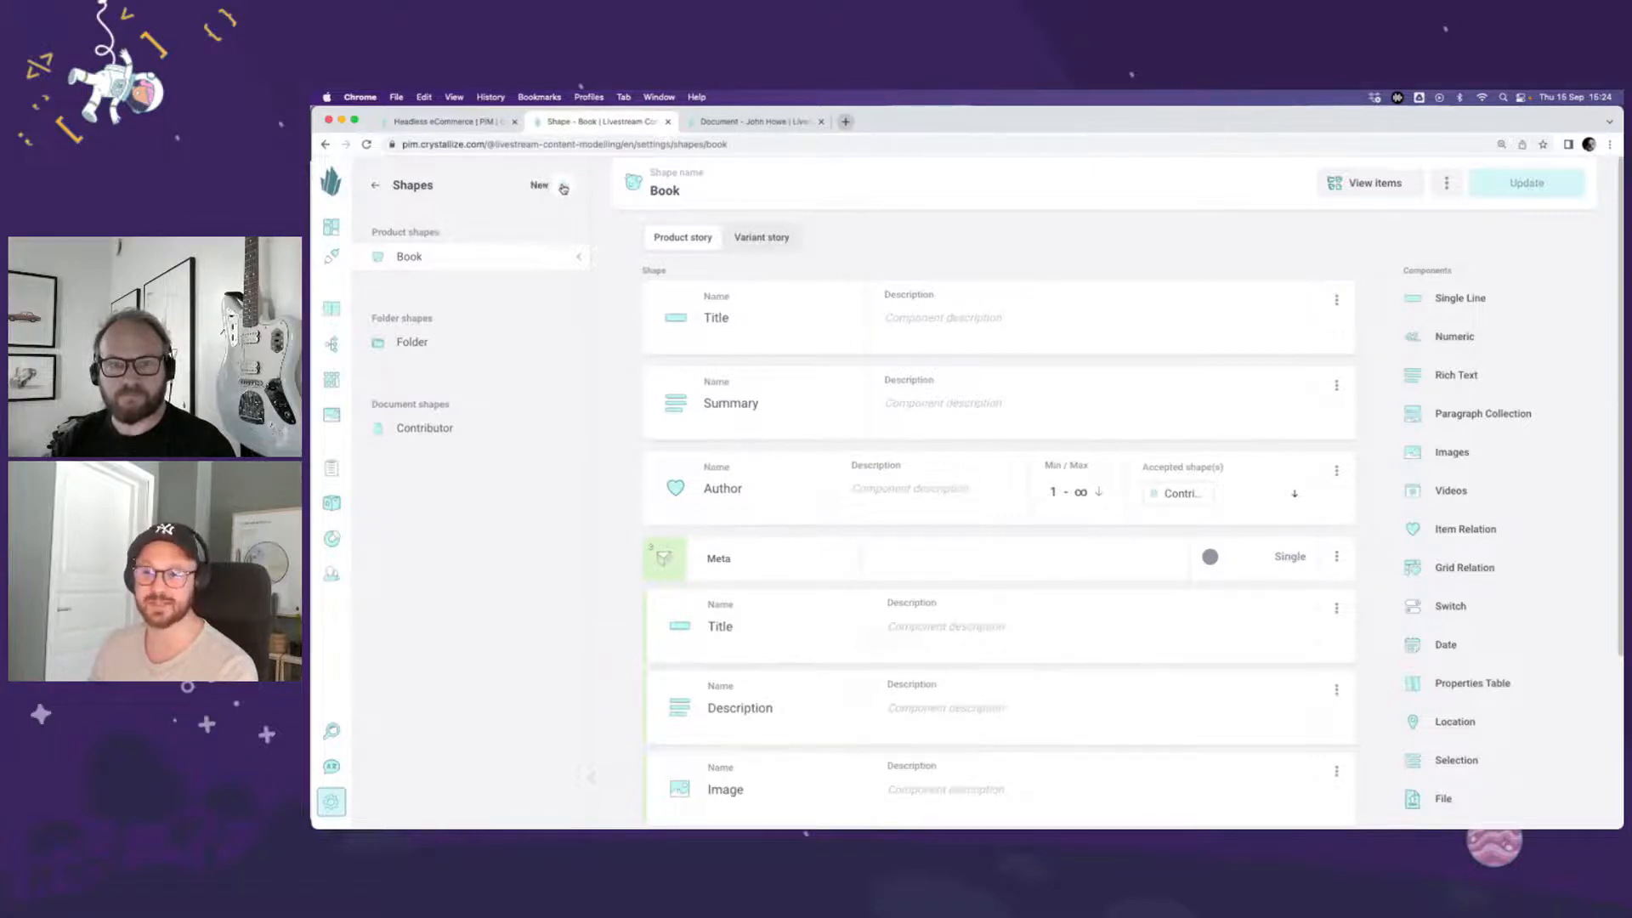
click(563, 188)
click(618, 253)
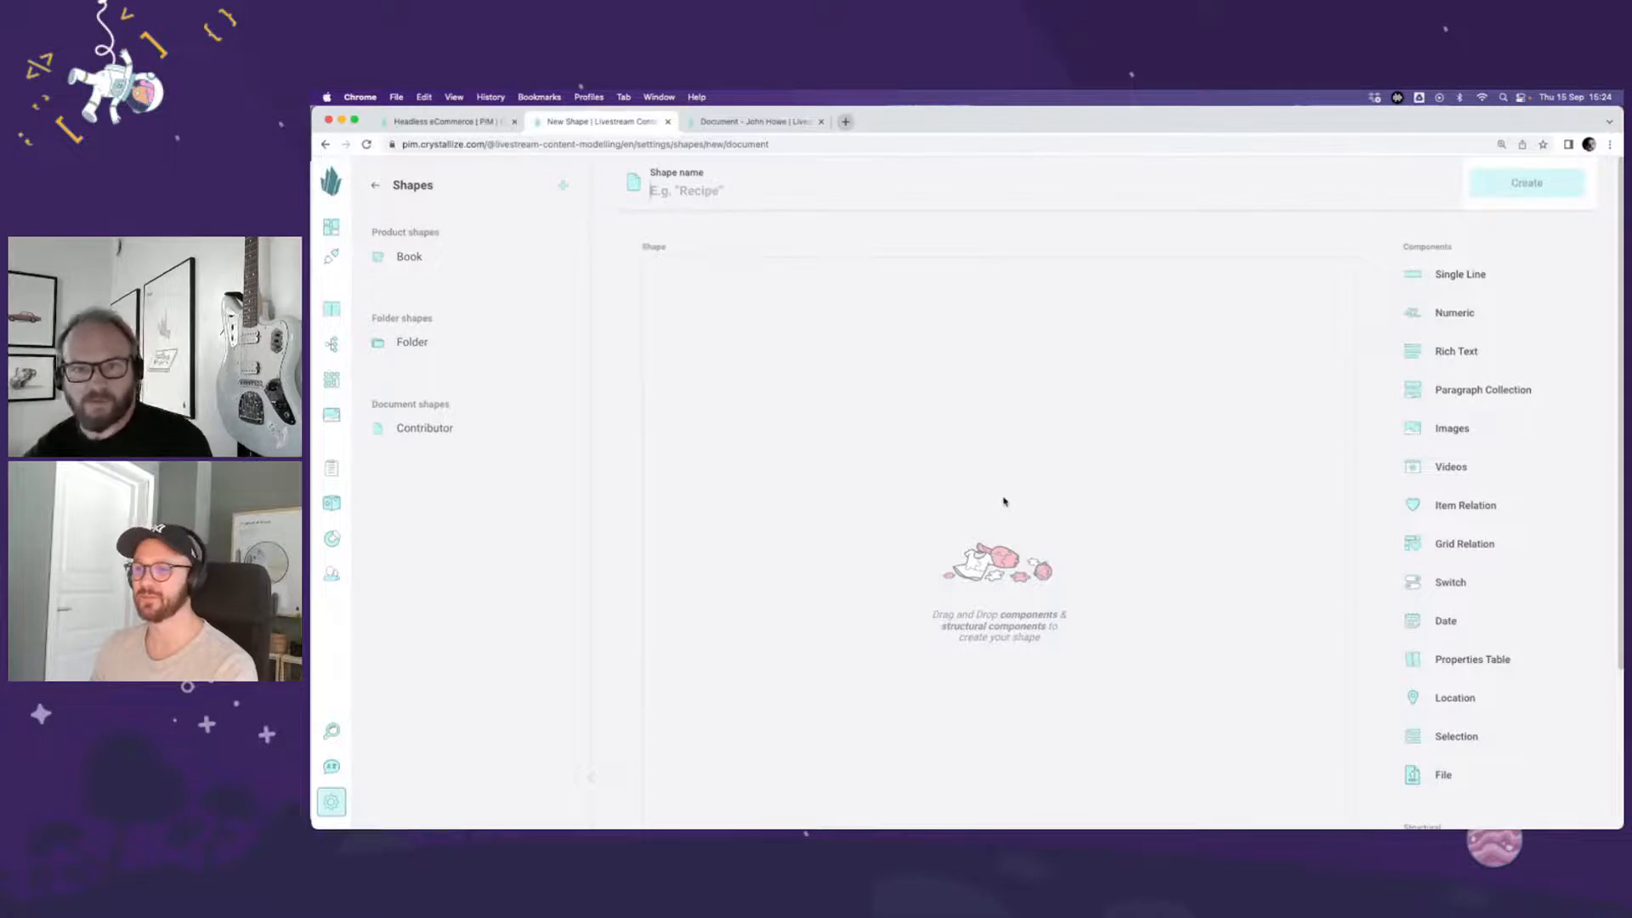
text(Series)
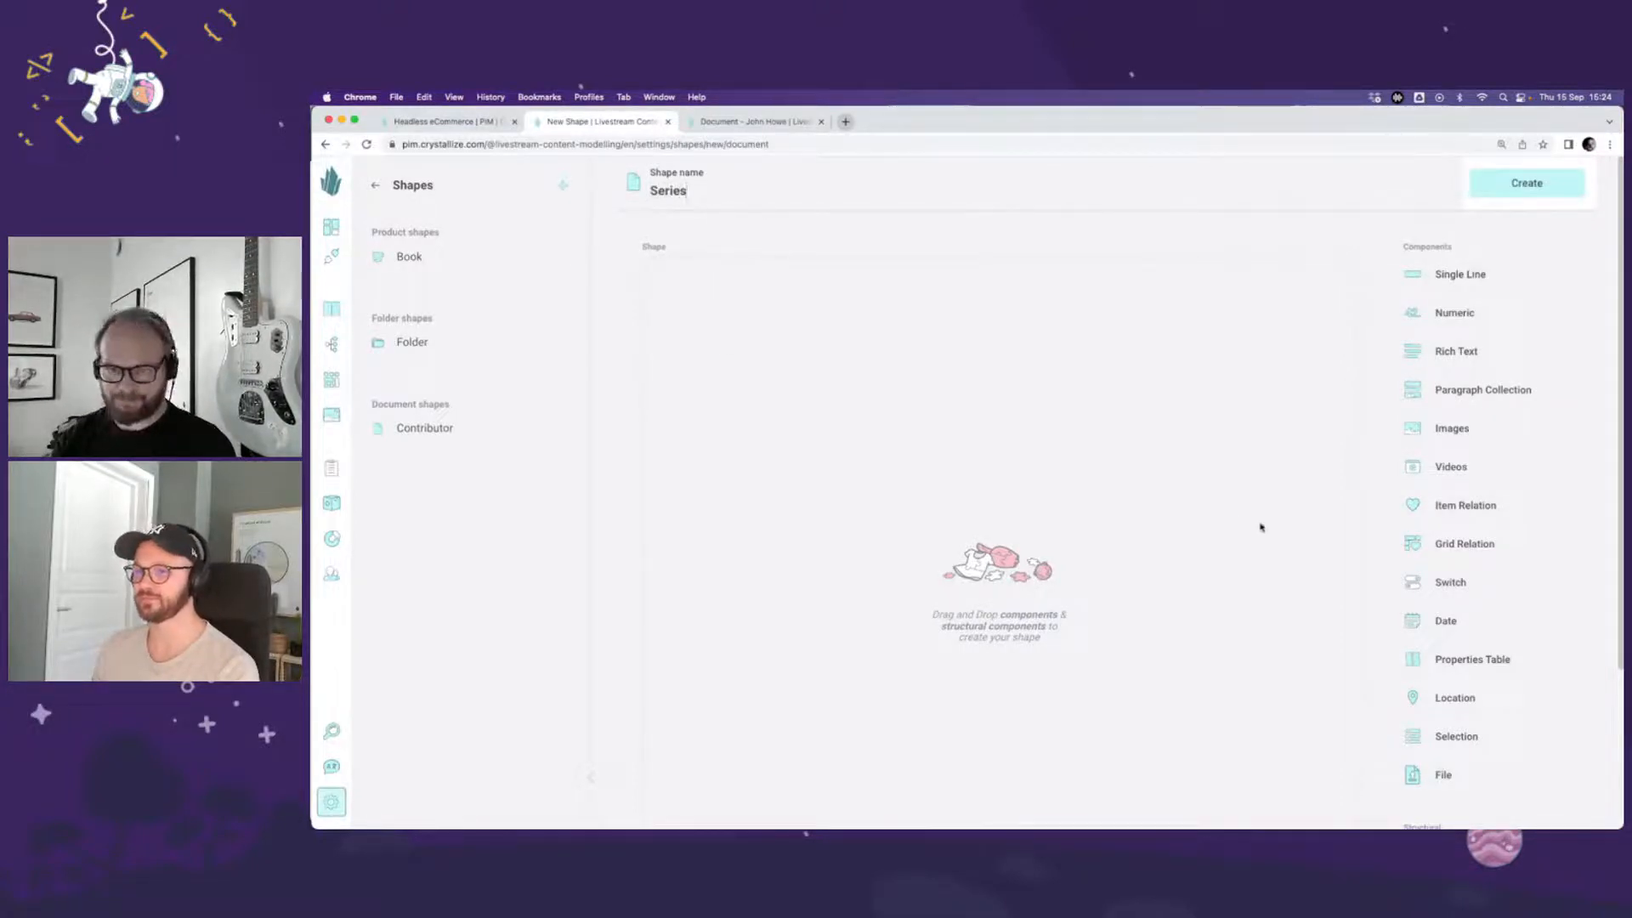
Step: Add a single line component "Title", a rich text component "Description" and an images component "Image" to the Series shape
click(1459, 274)
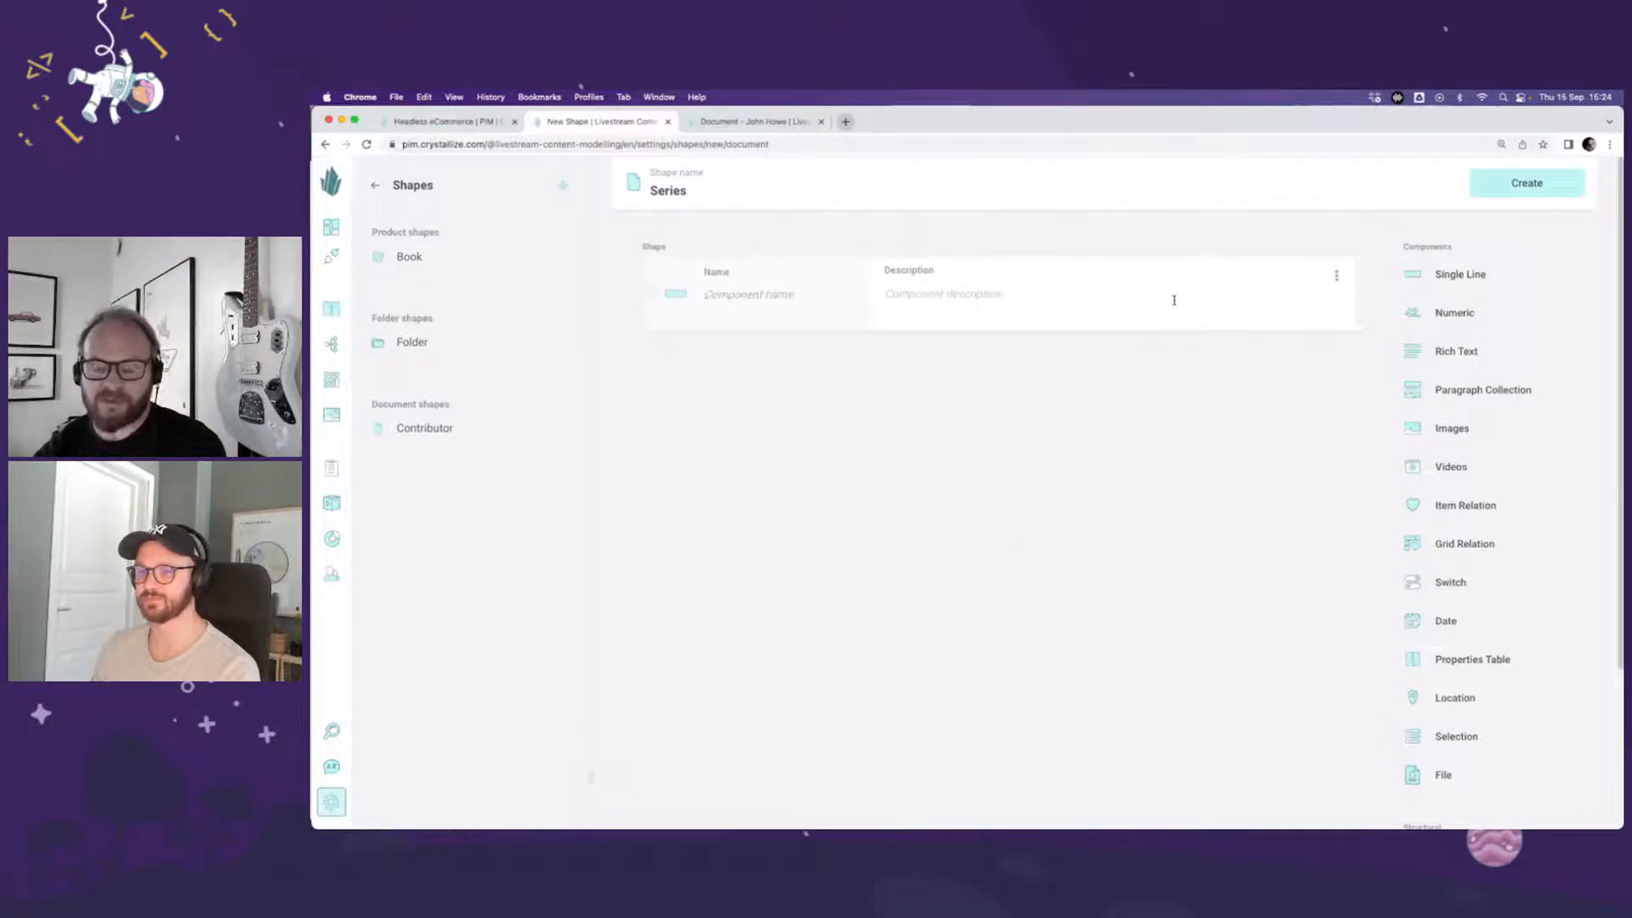
text(Title)
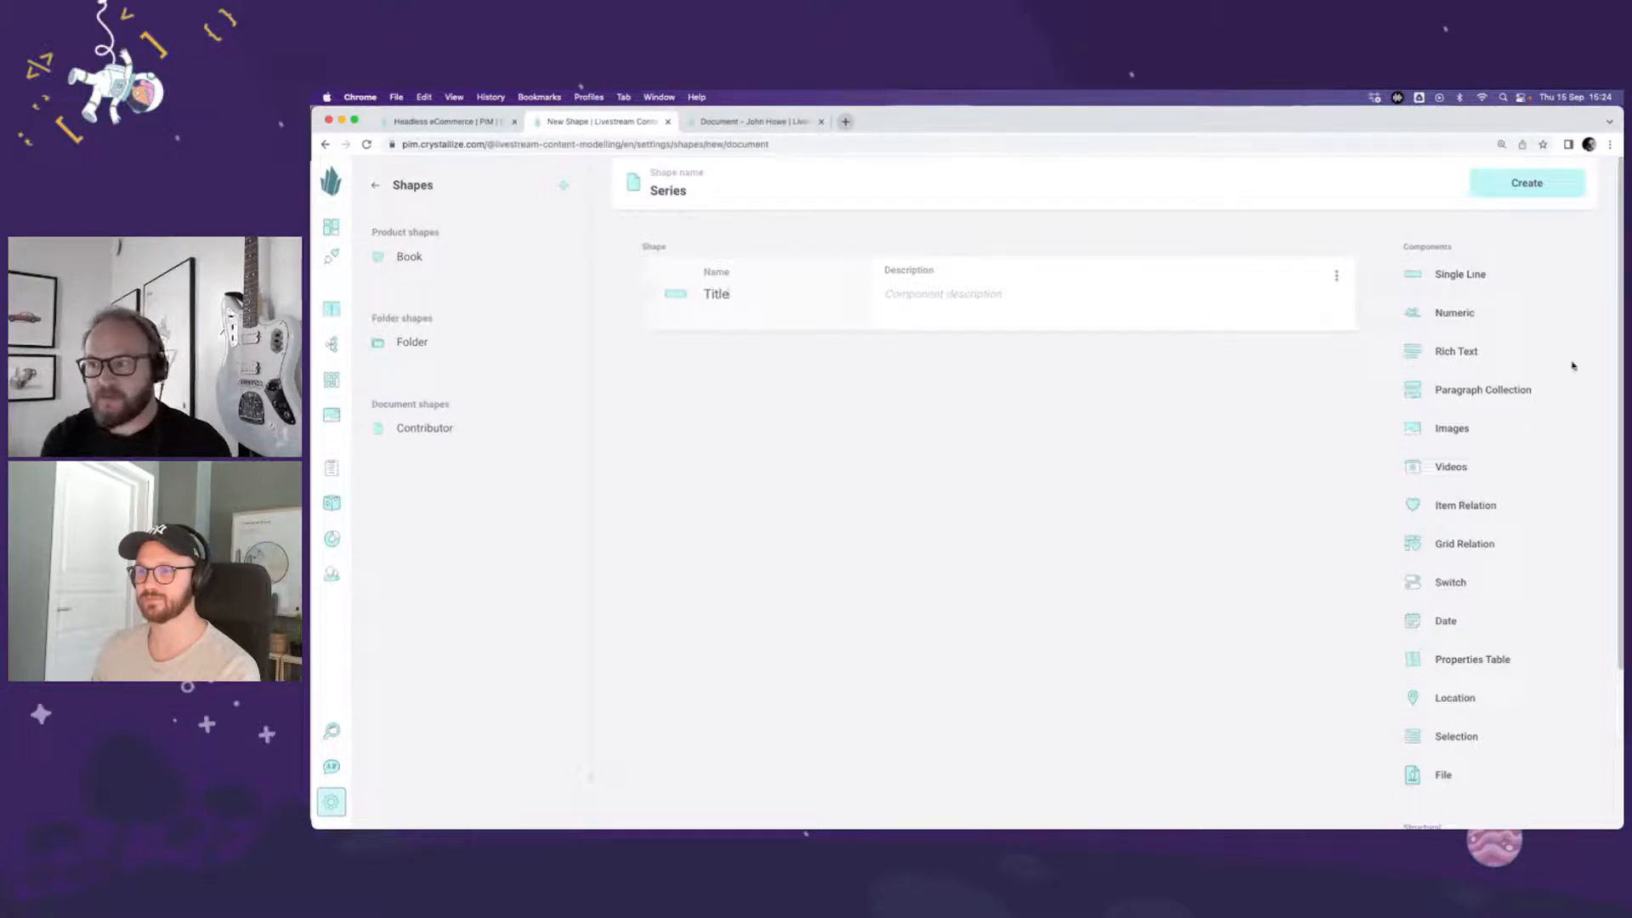
click(1488, 357)
text(Description)
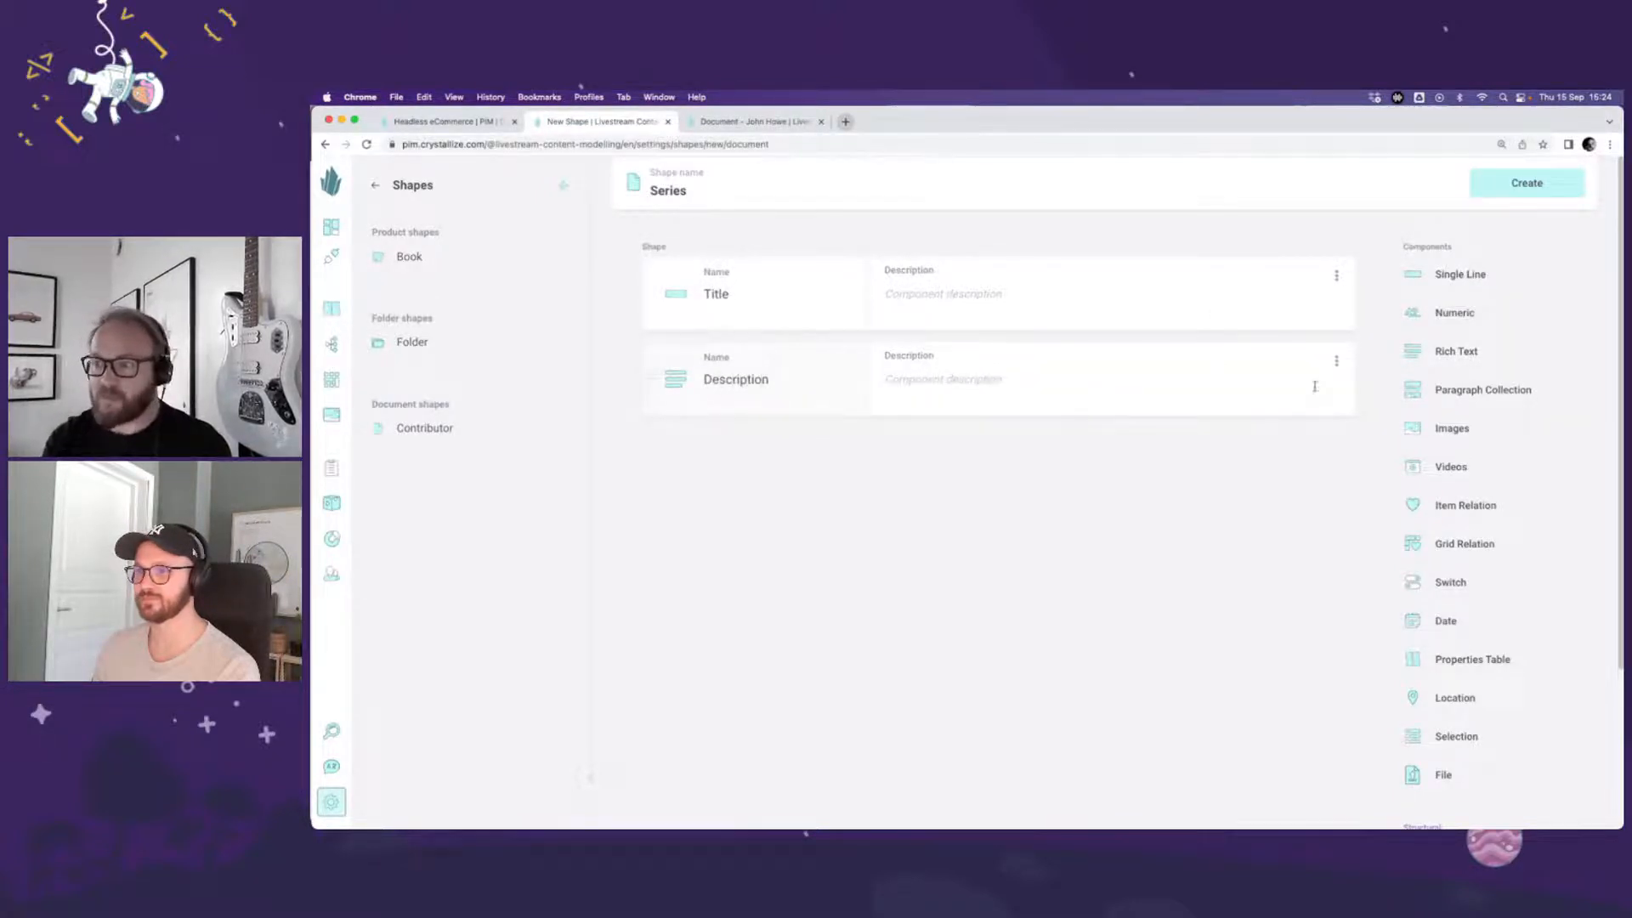
click(1462, 429)
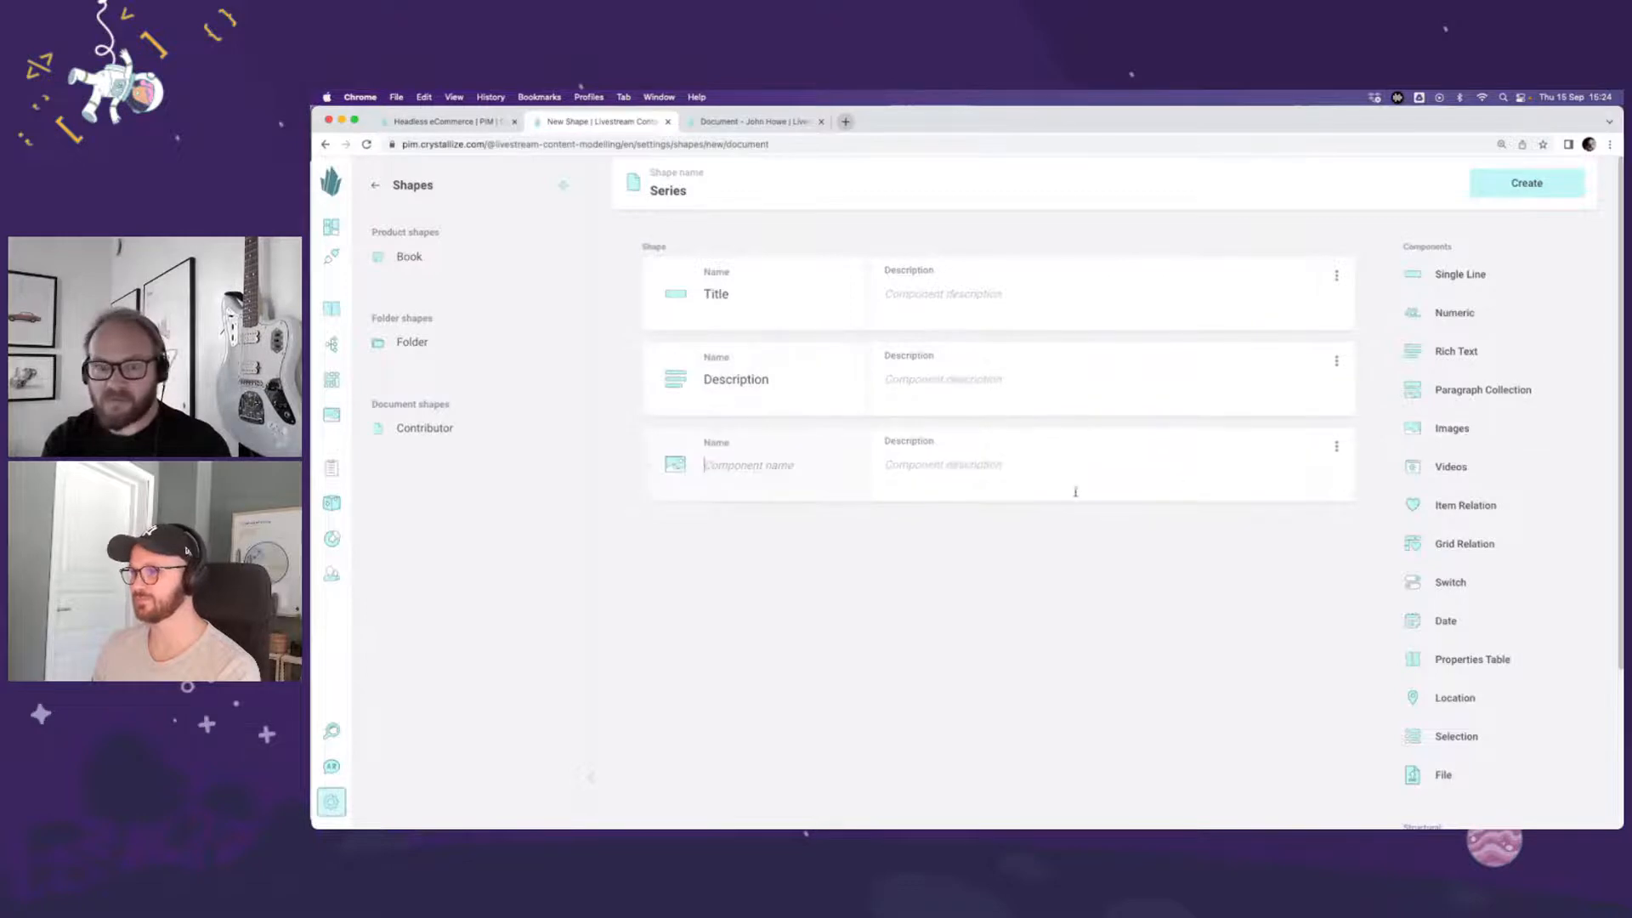
text(Image)
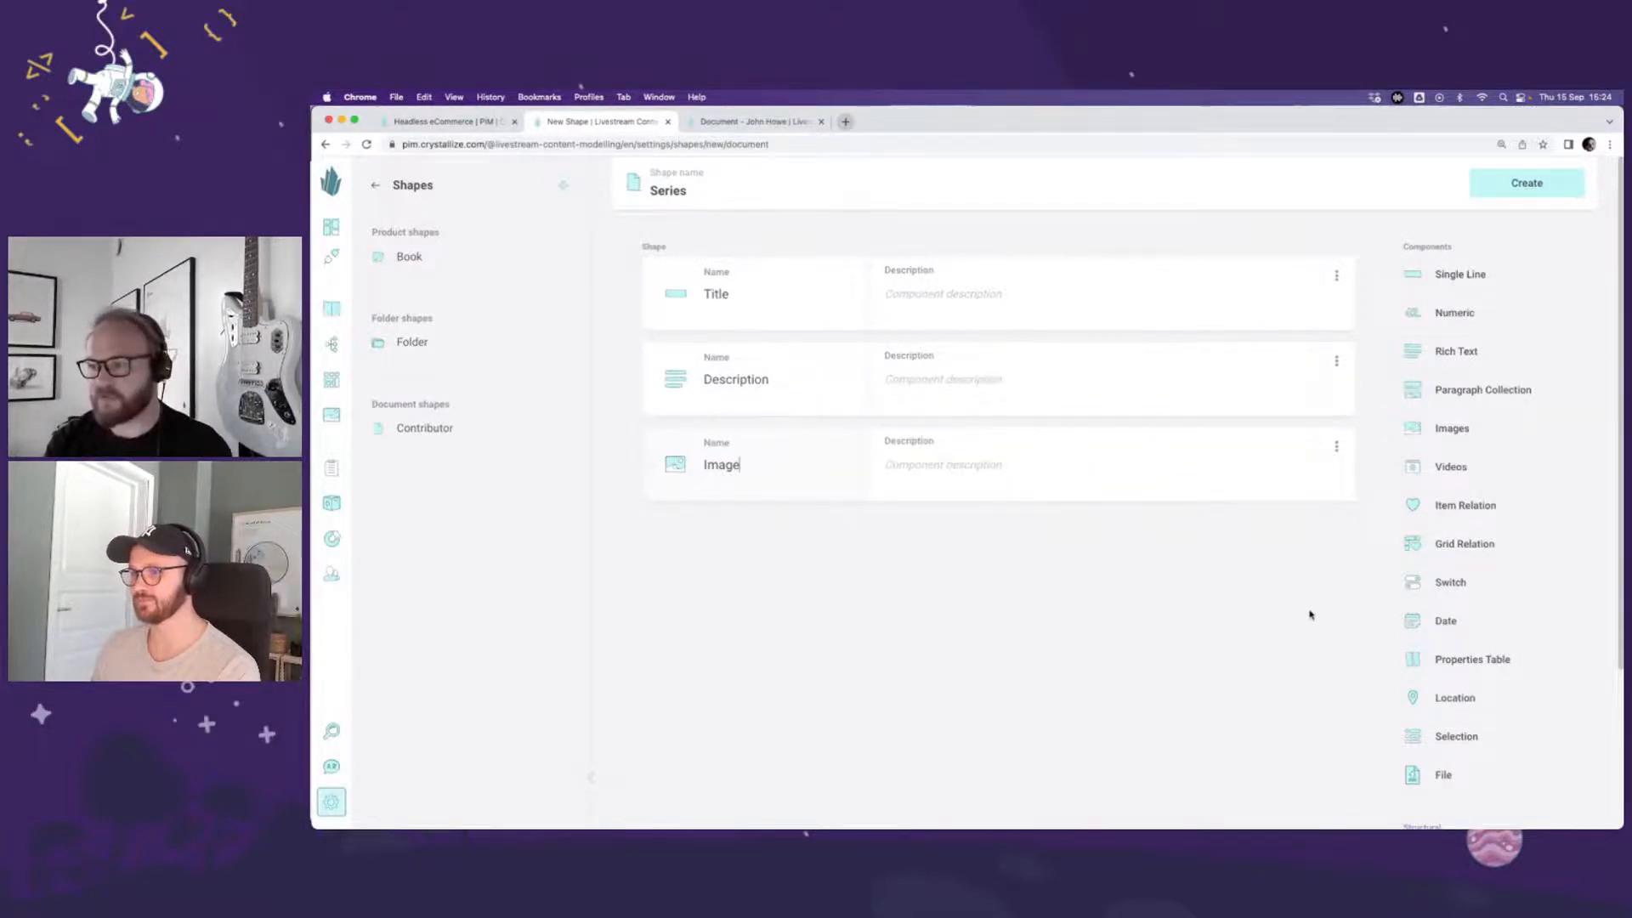
Step: Add an item relation "Books" accepting the Book shape with a minimum of 2 items, and create the Series shape
click(1456, 510)
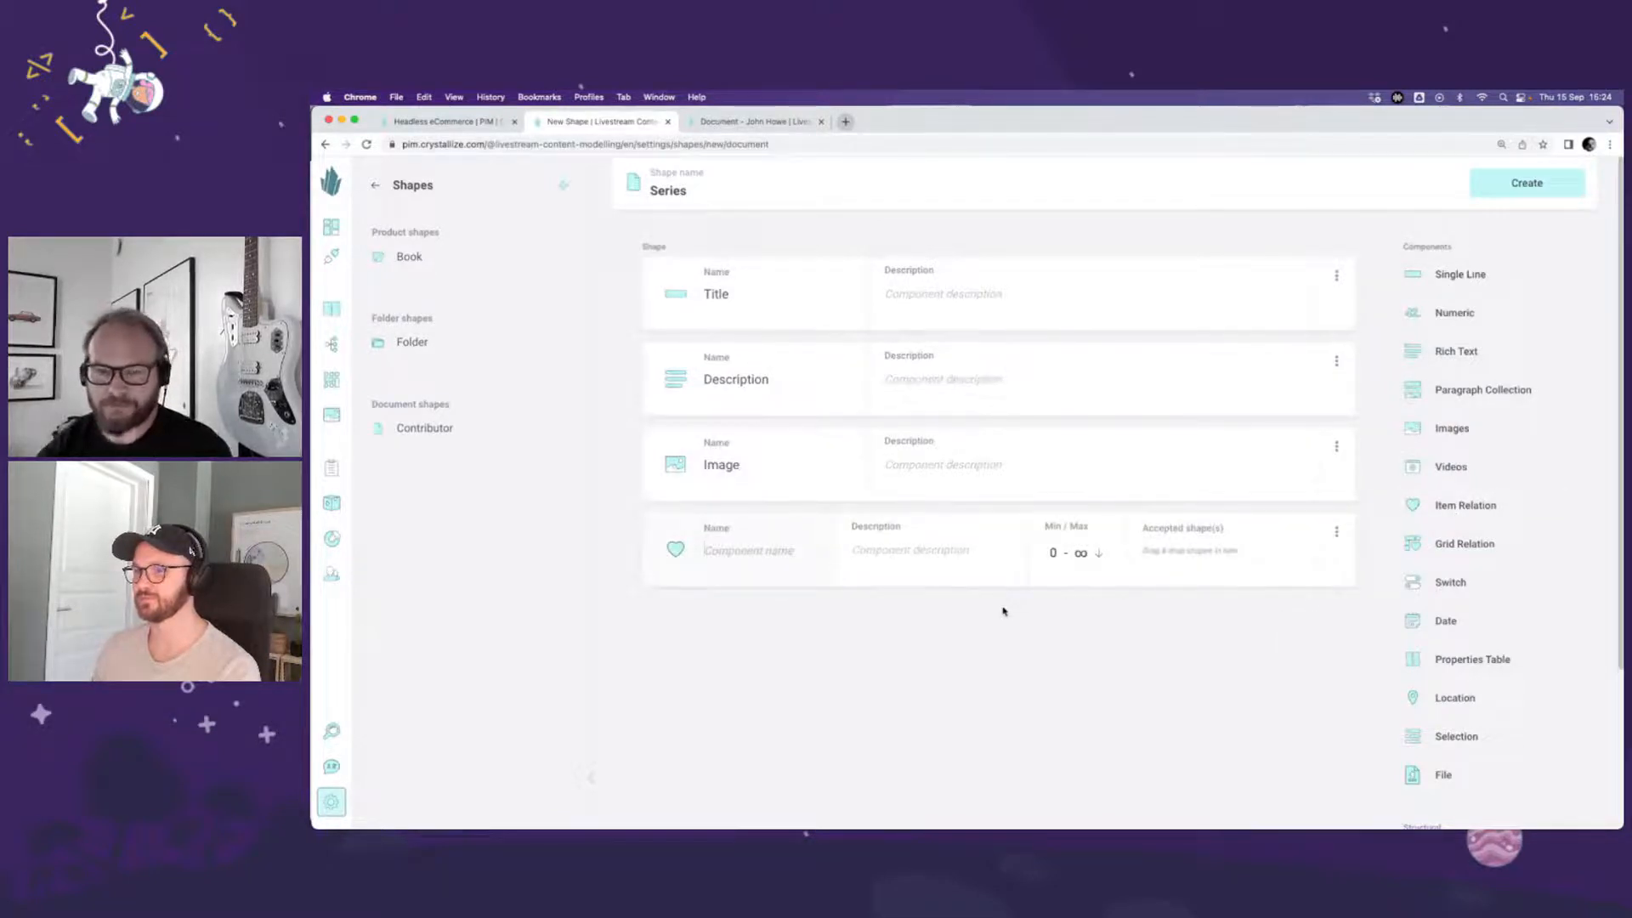
text(Books)
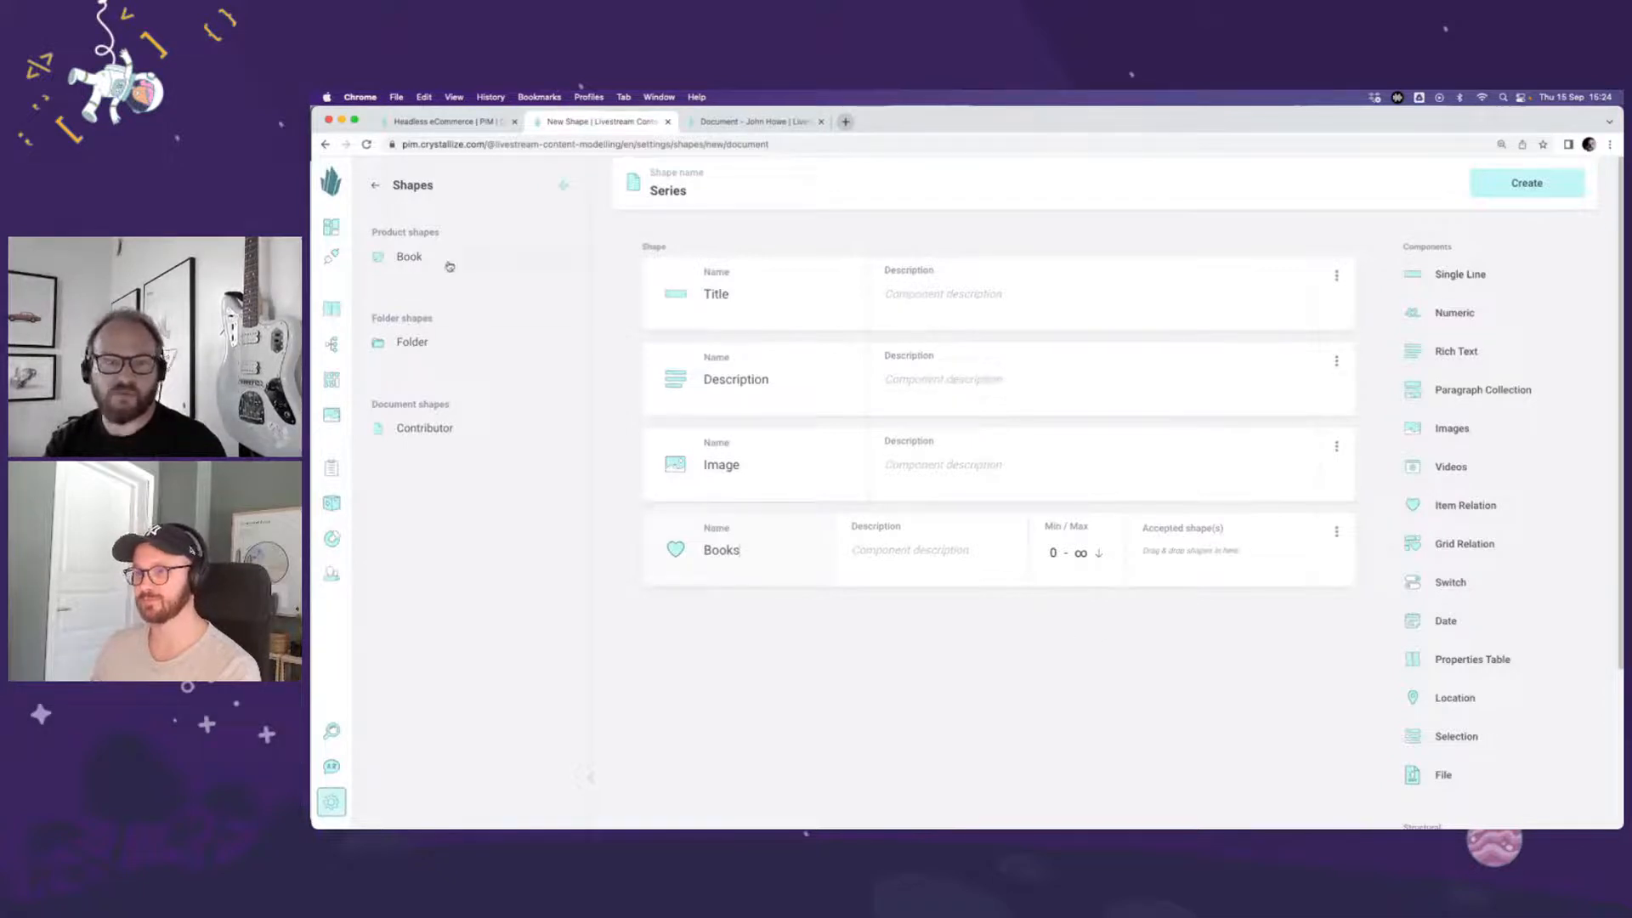
drag(449, 267, 1184, 550)
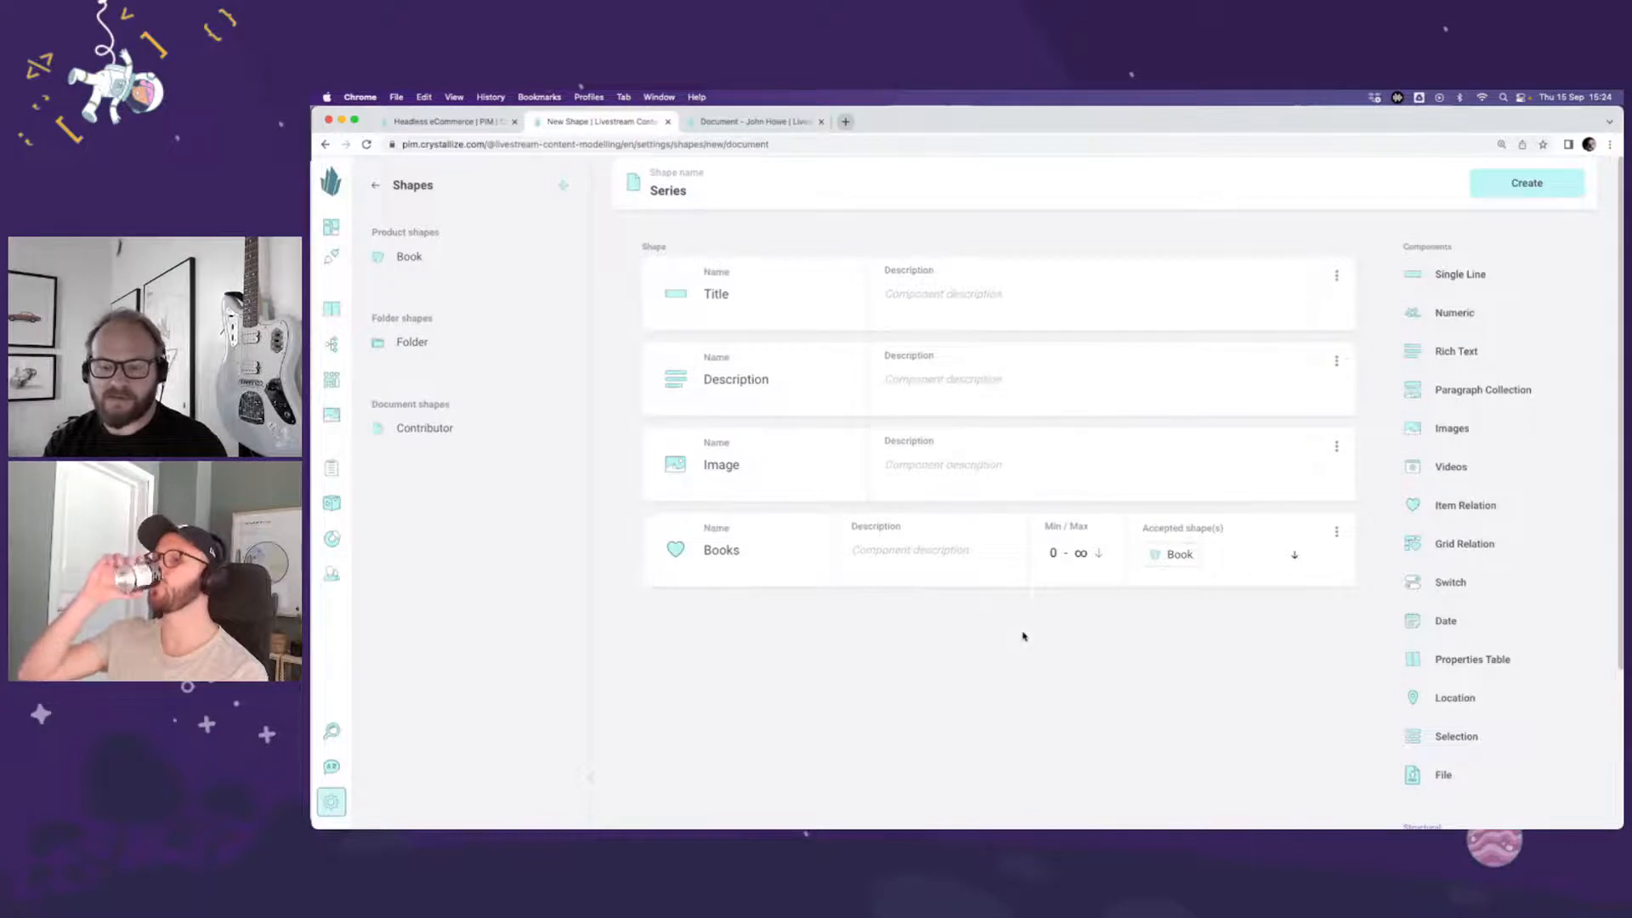
click(1062, 563)
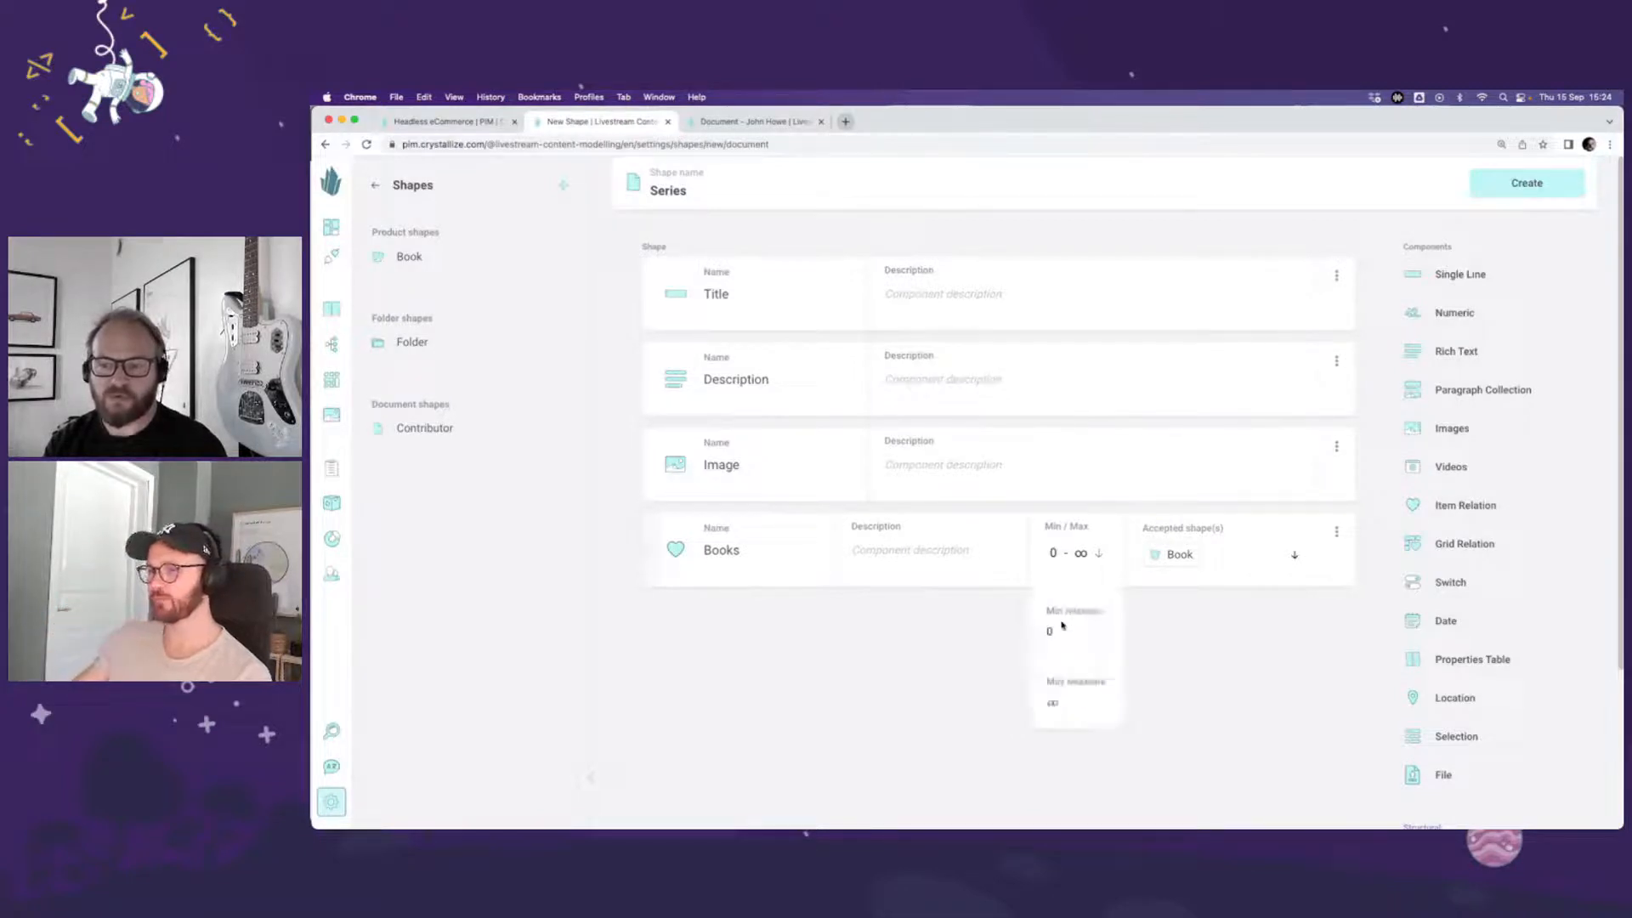
drag(1061, 631, 1040, 632)
click(1230, 665)
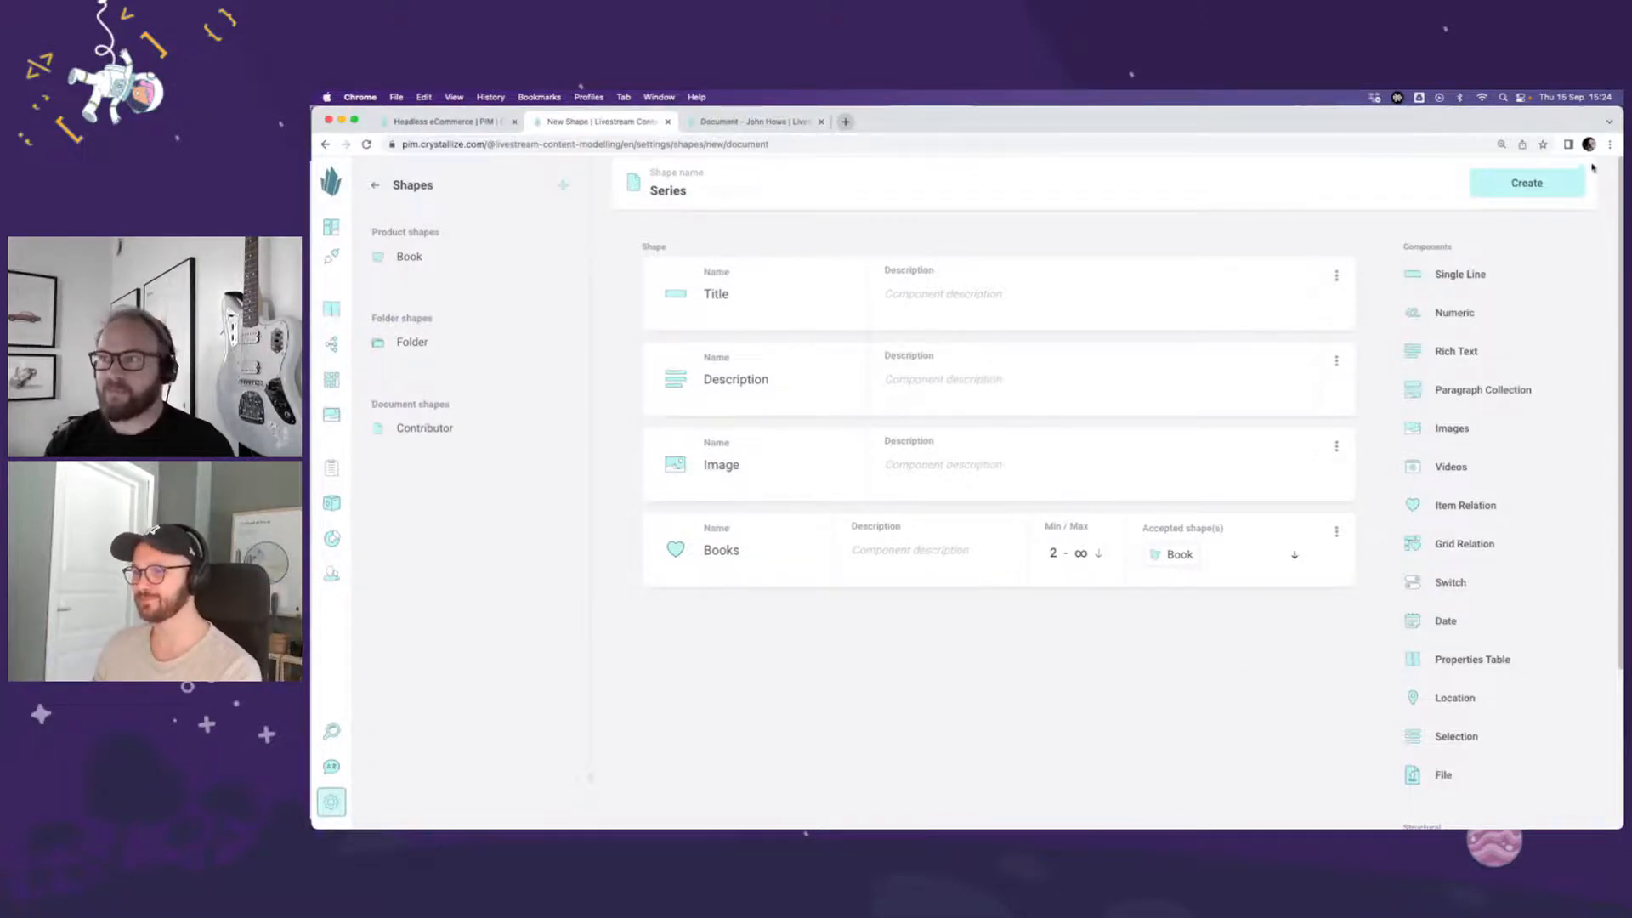
click(1528, 186)
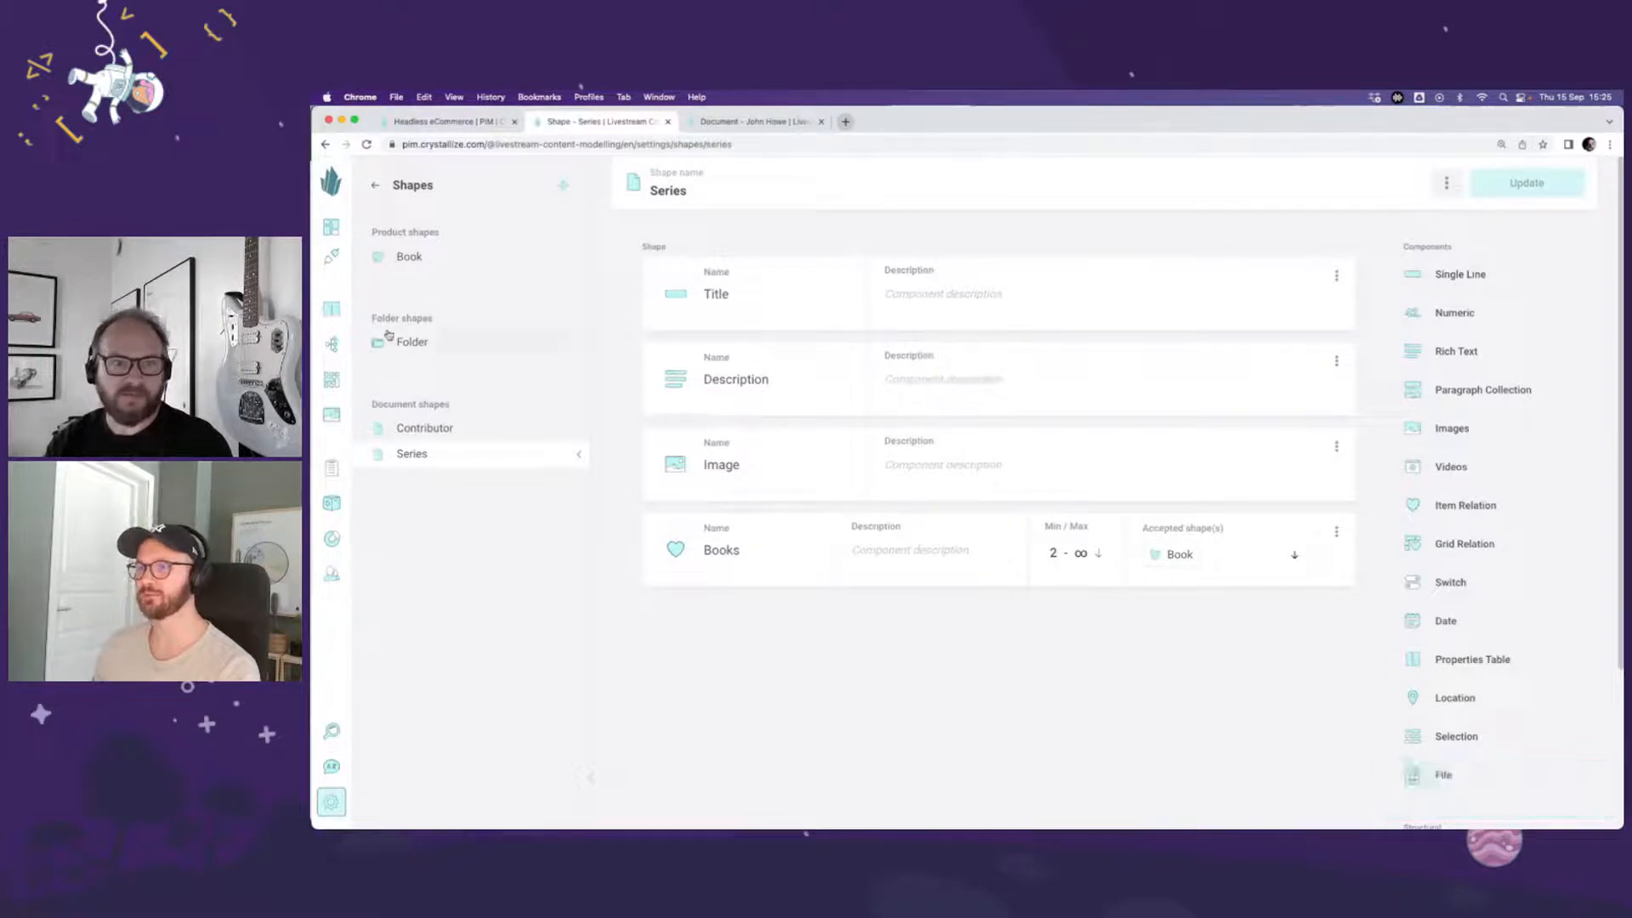
Step: Create a folder named "Series" in the catalogue root and order the folders as Books, Authors, Series
click(334, 311)
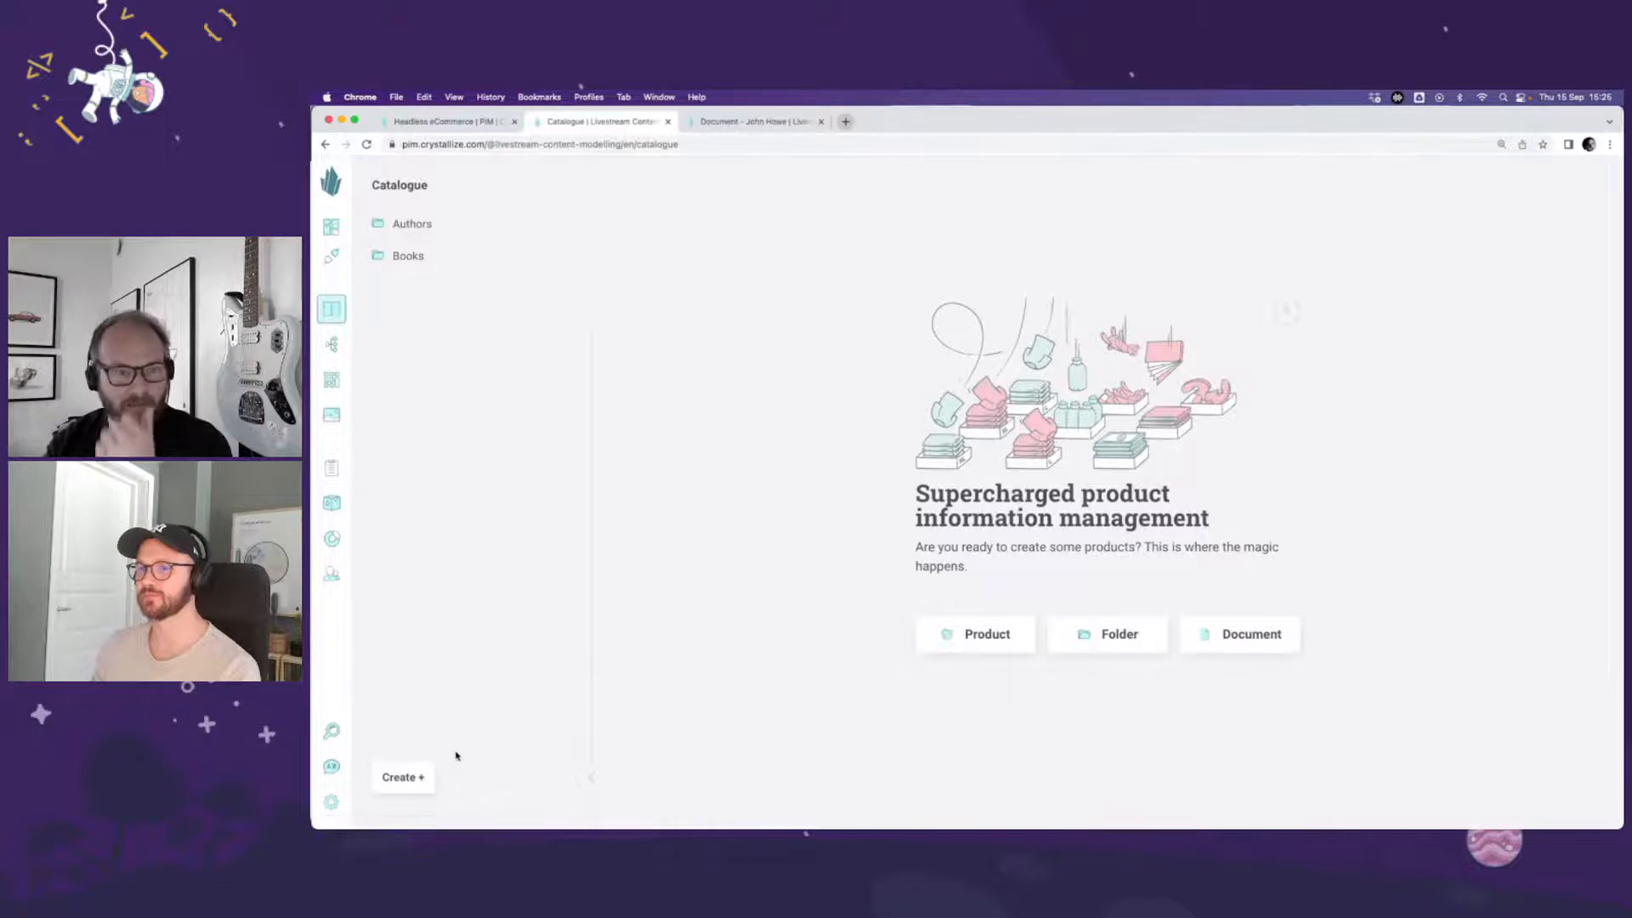
click(406, 774)
click(424, 706)
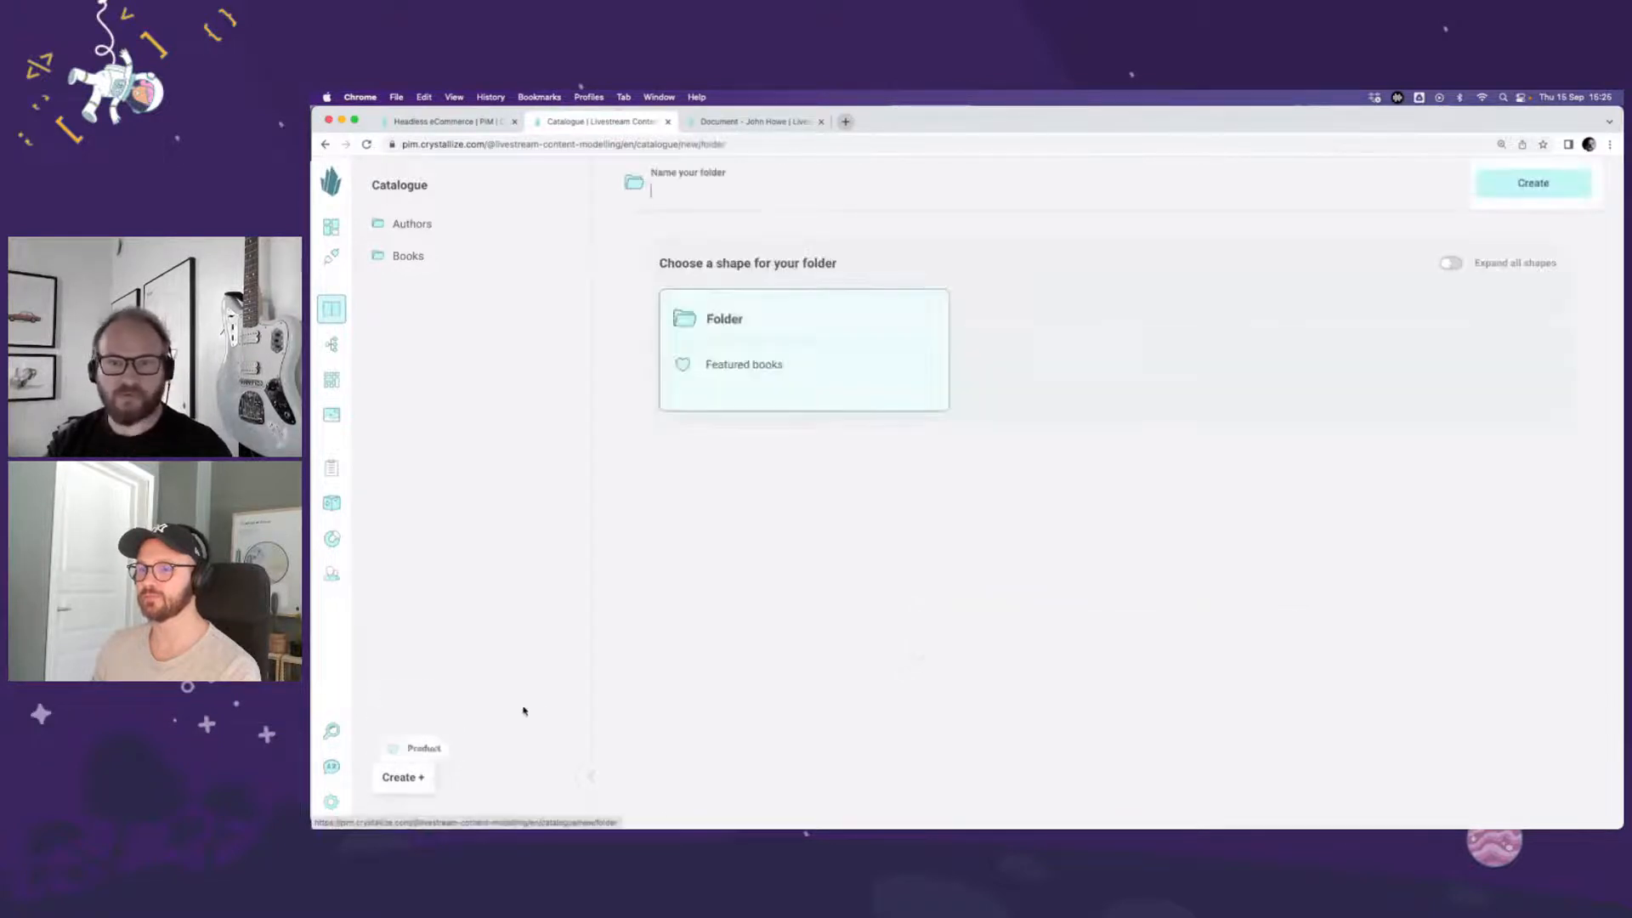
text(Series)
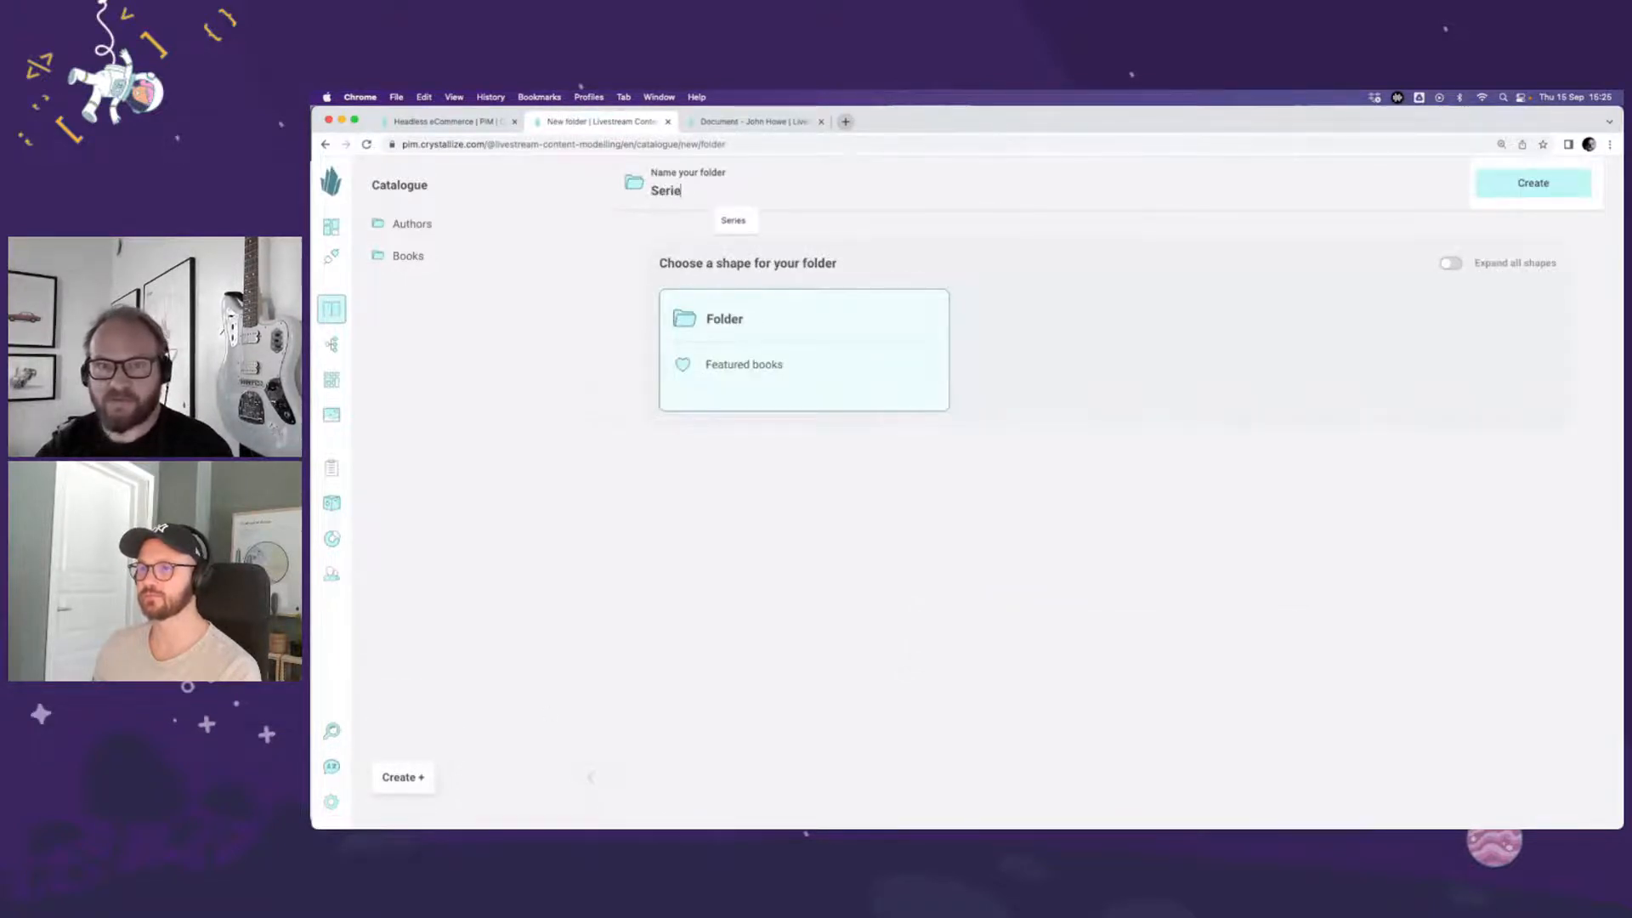
click(1551, 184)
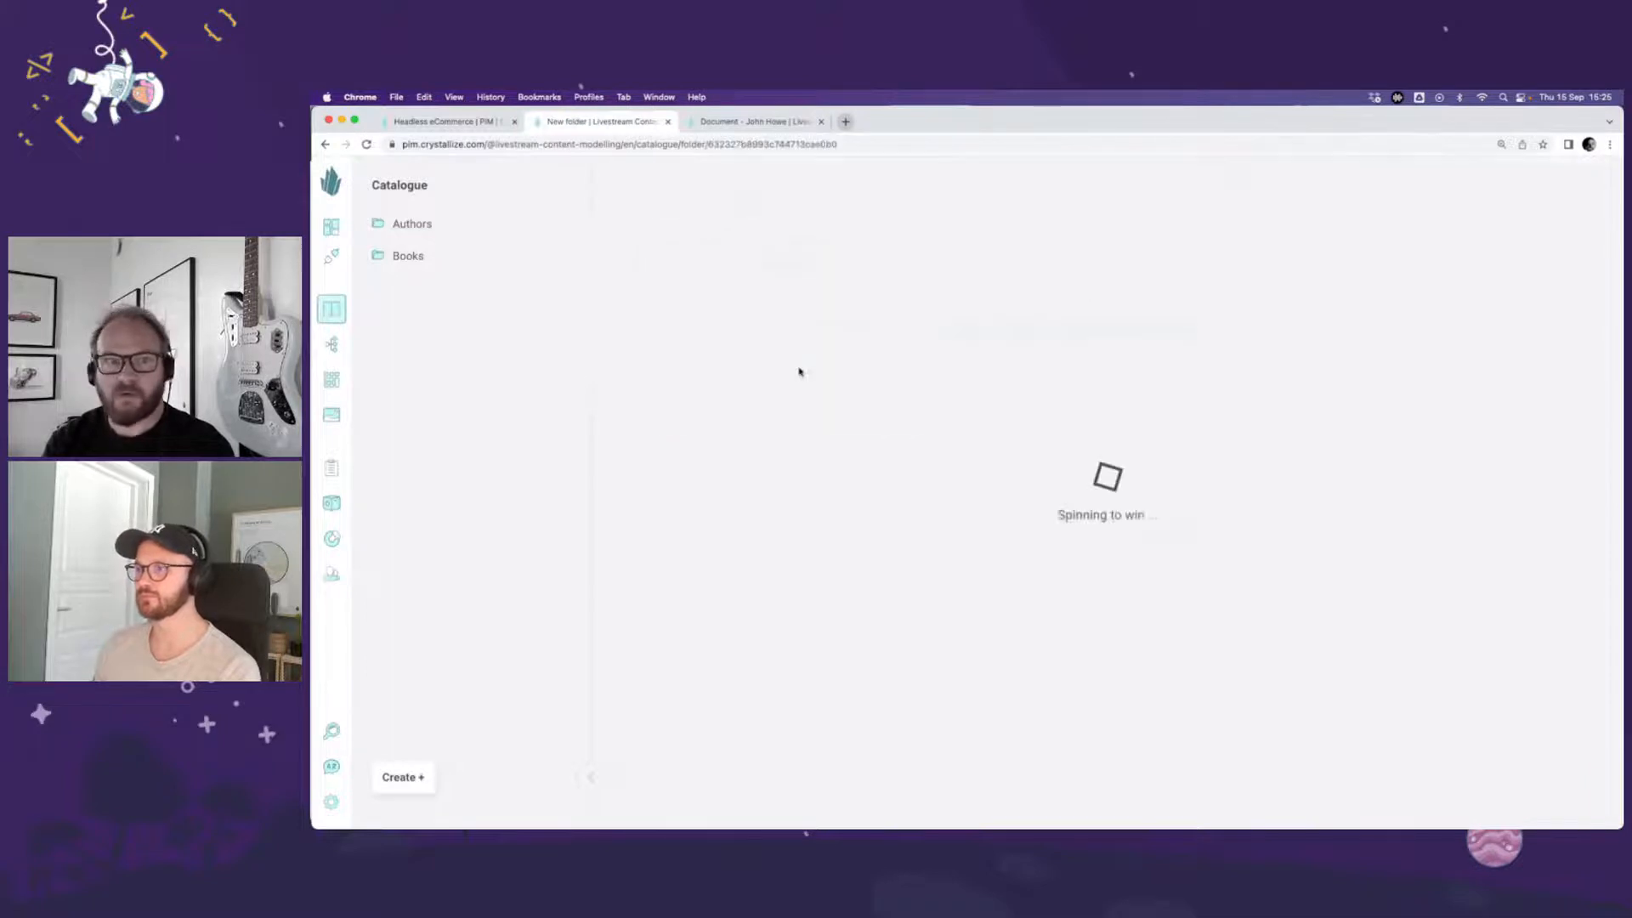
drag(455, 228, 417, 228)
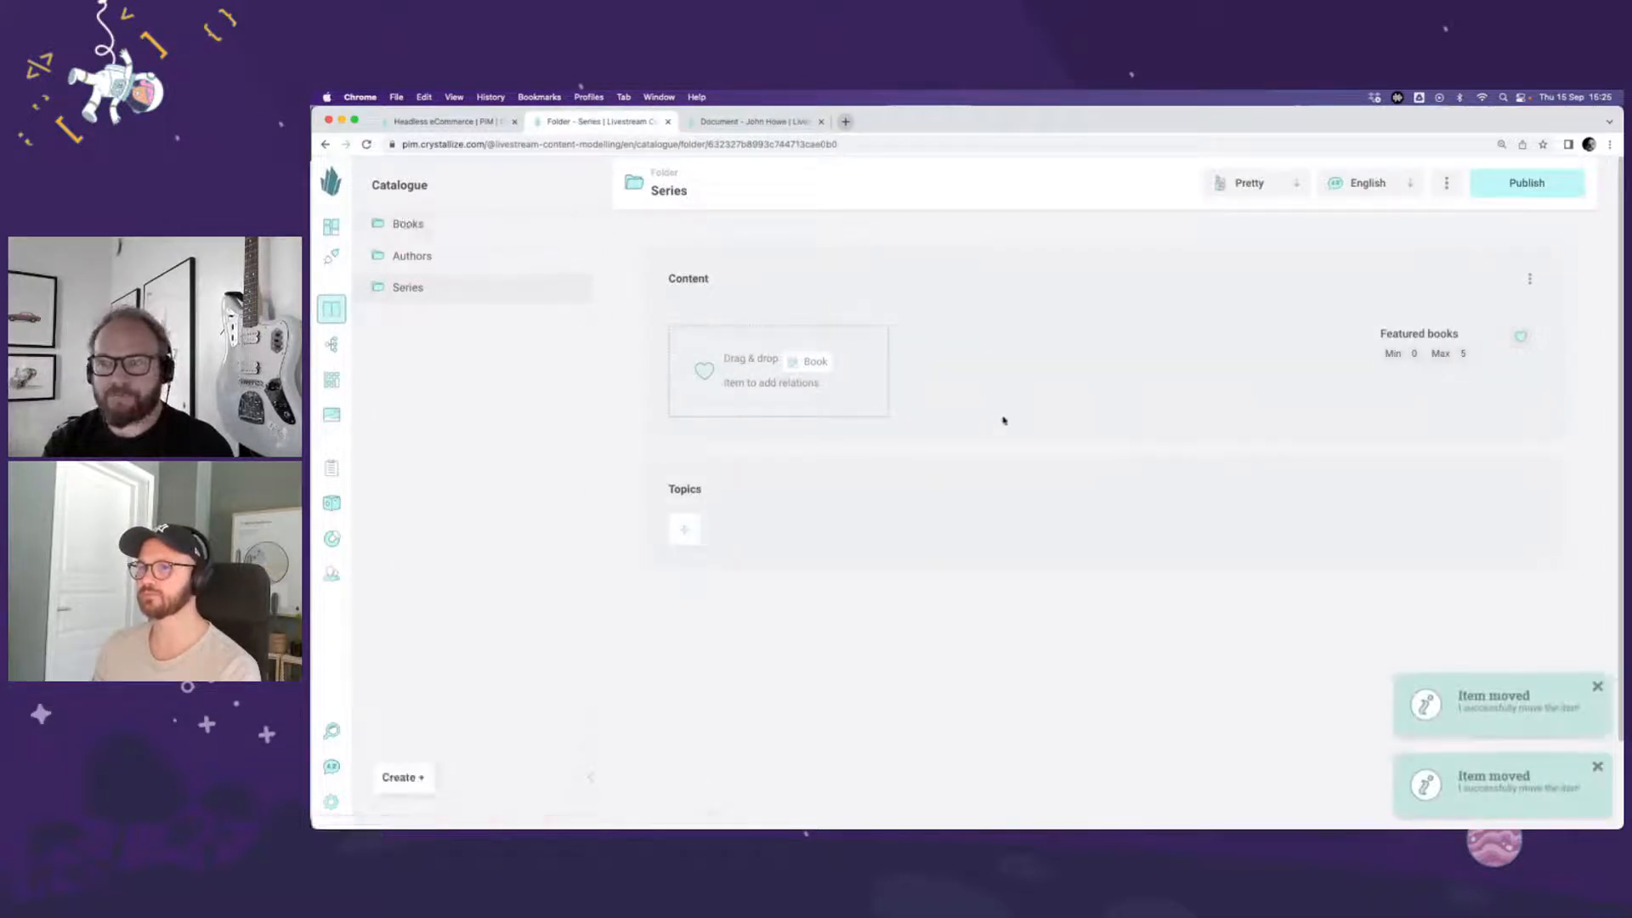
Step: Create a document named "Lord of the ring" with the Series shape inside the Series folder
click(438, 288)
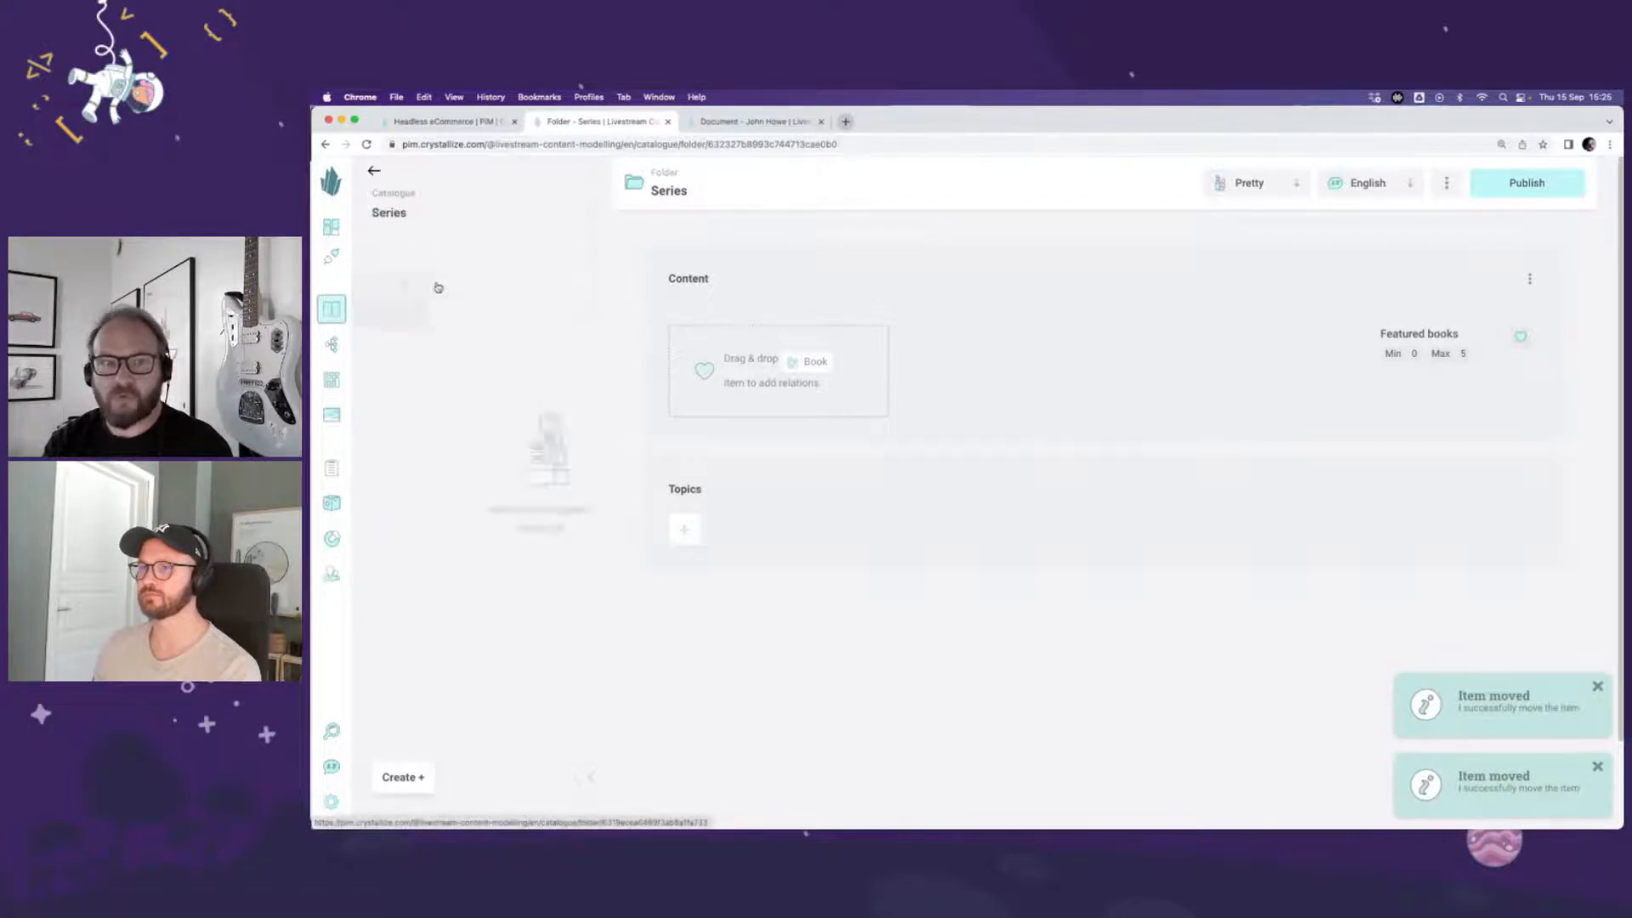
click(432, 777)
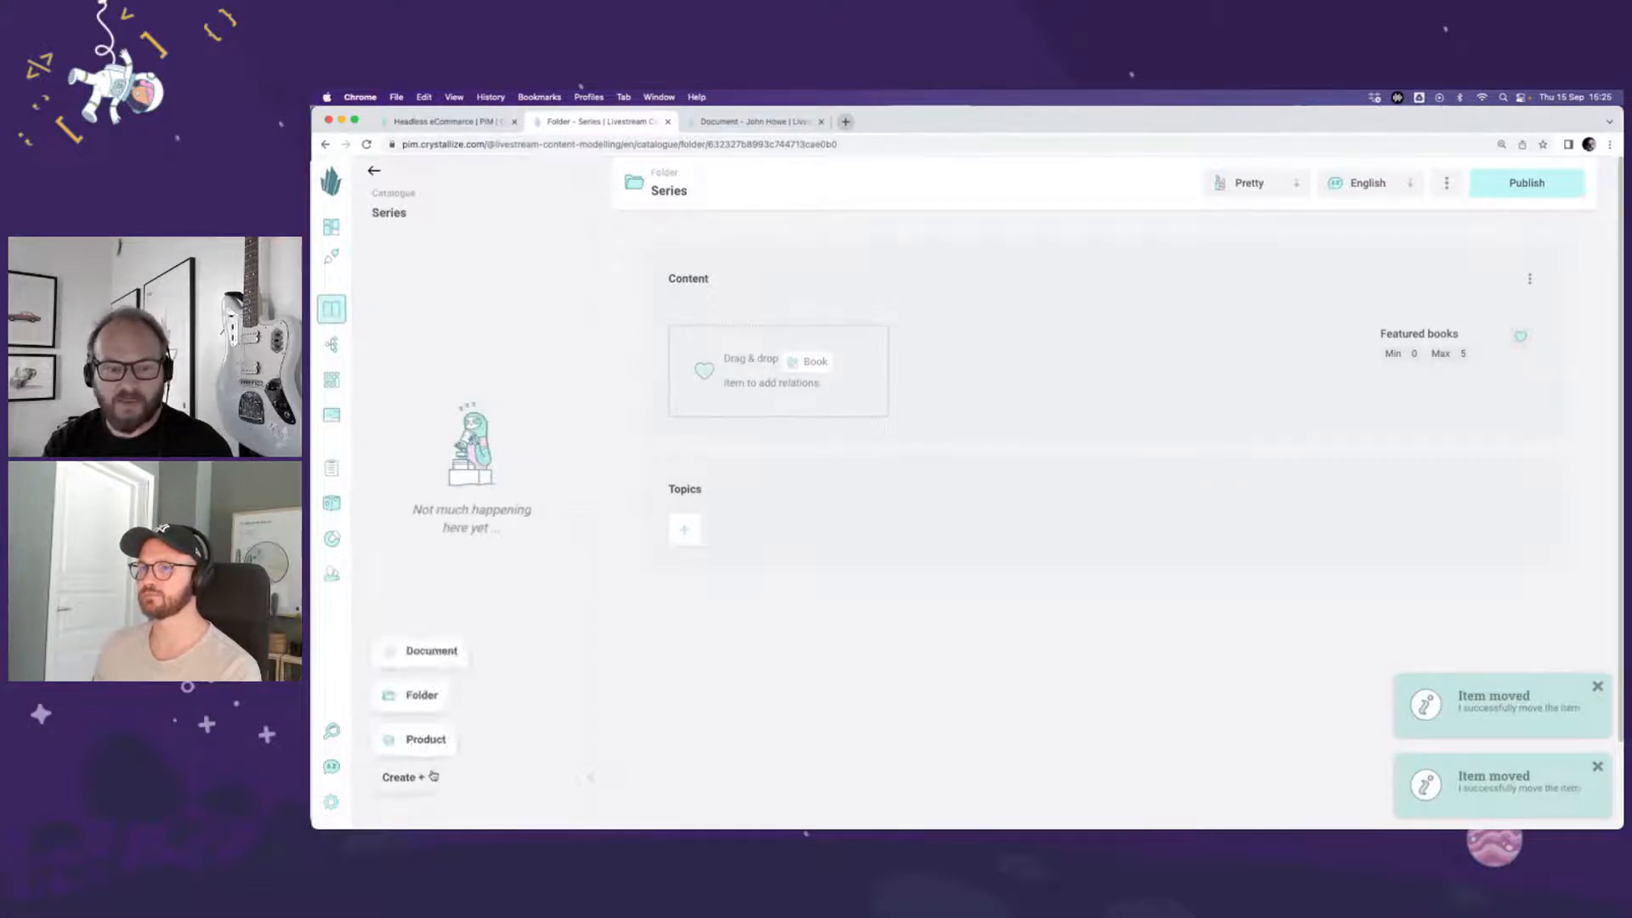
click(425, 651)
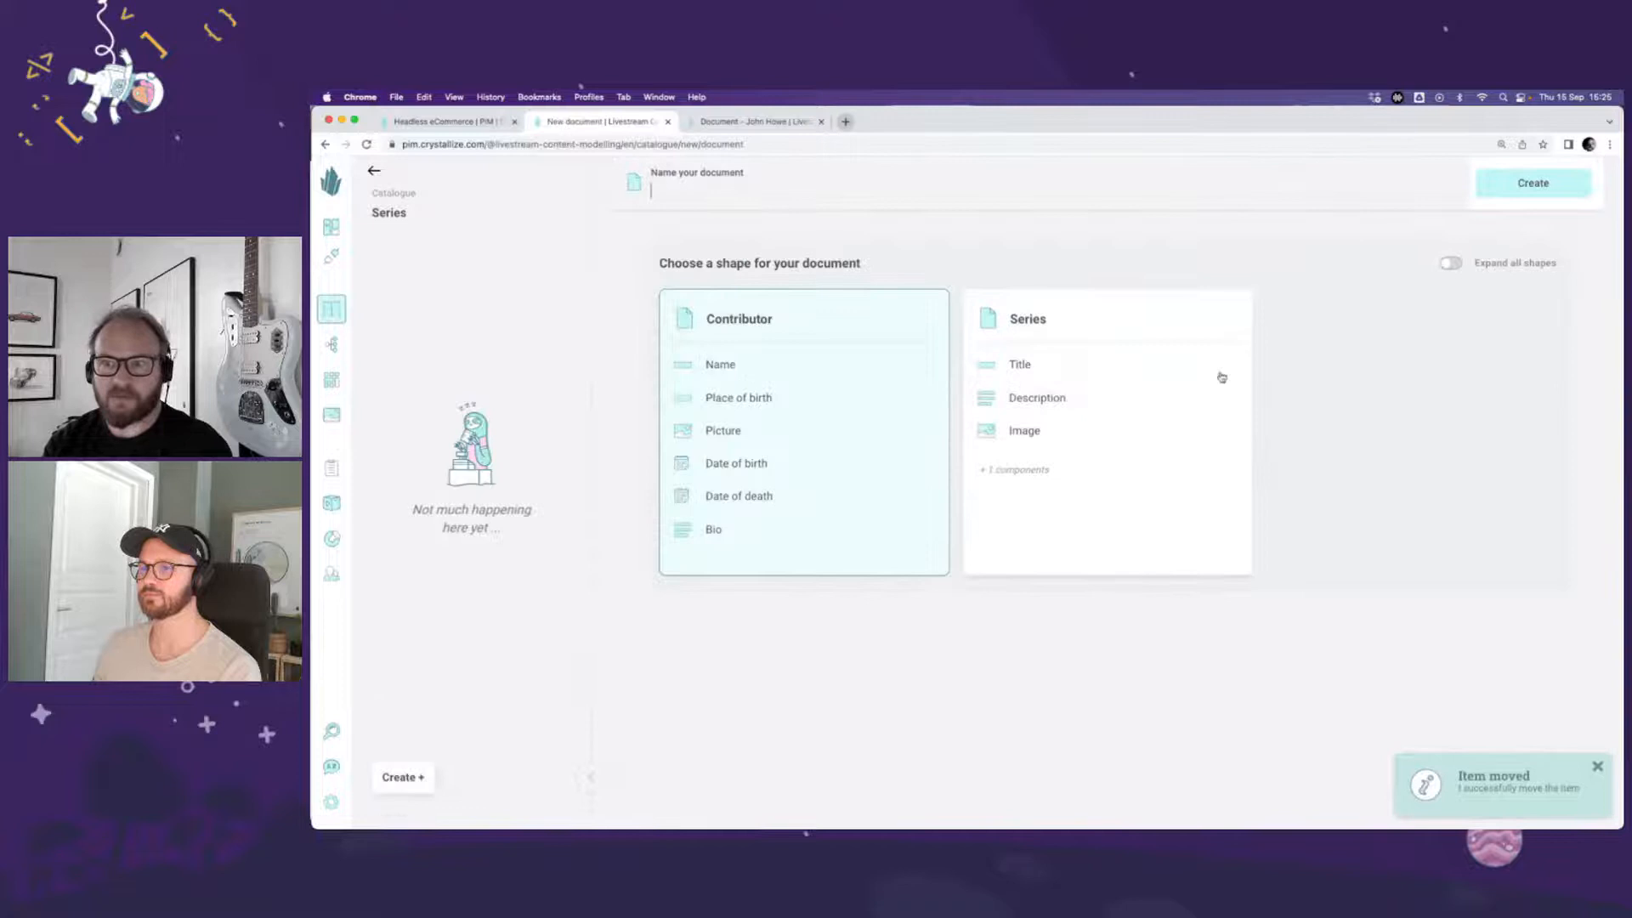
click(1091, 365)
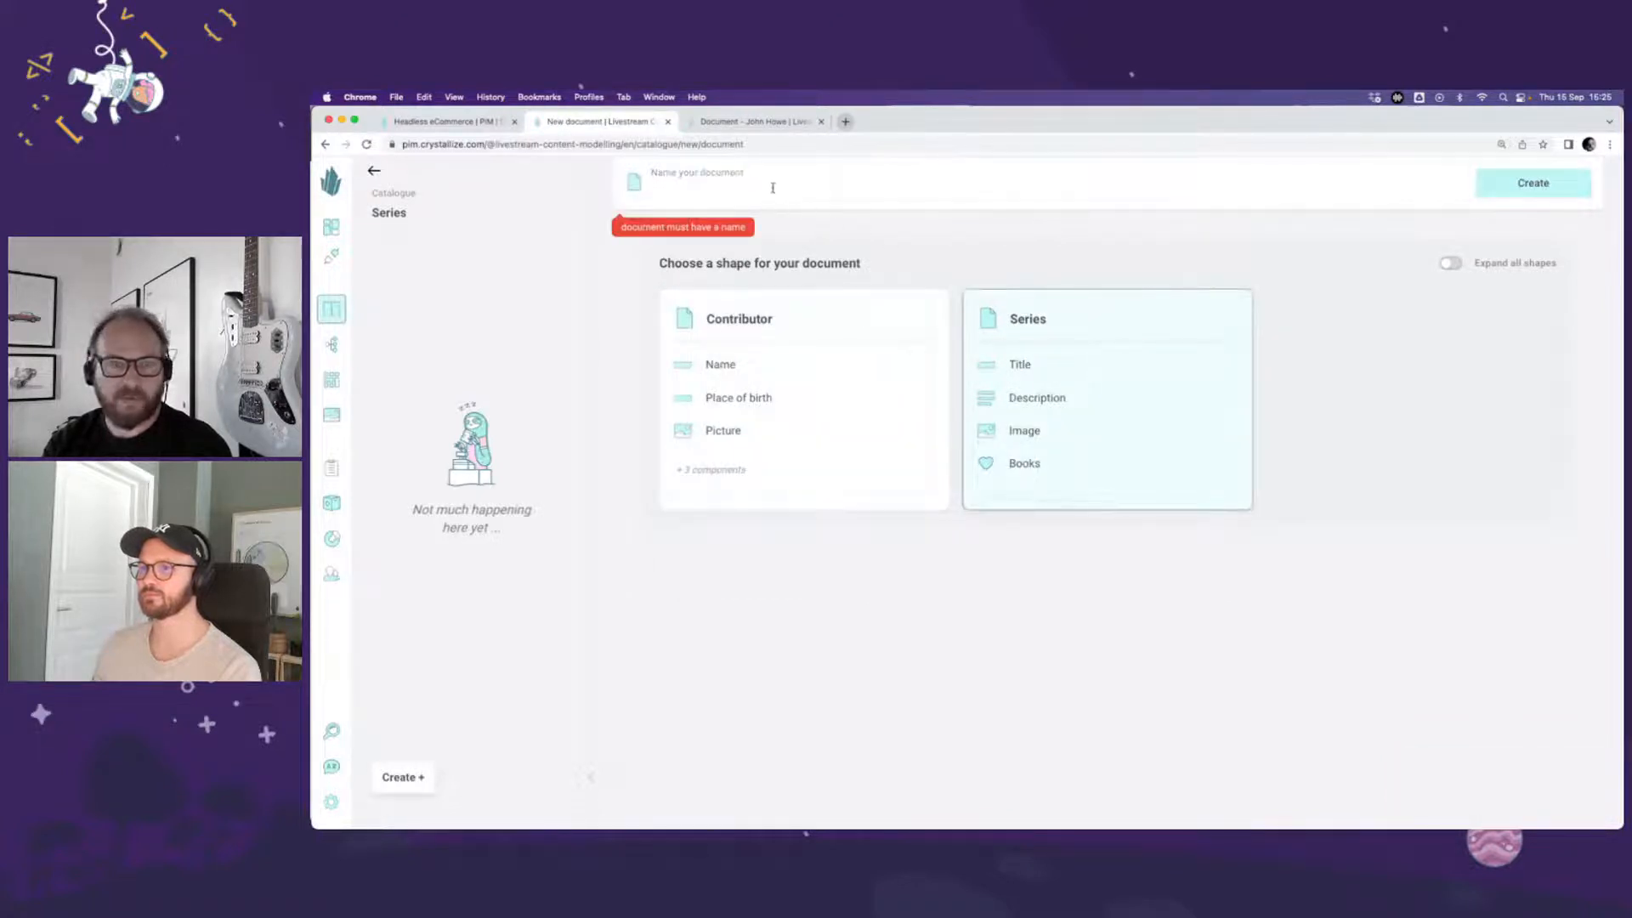
click(772, 184)
text(Lord)
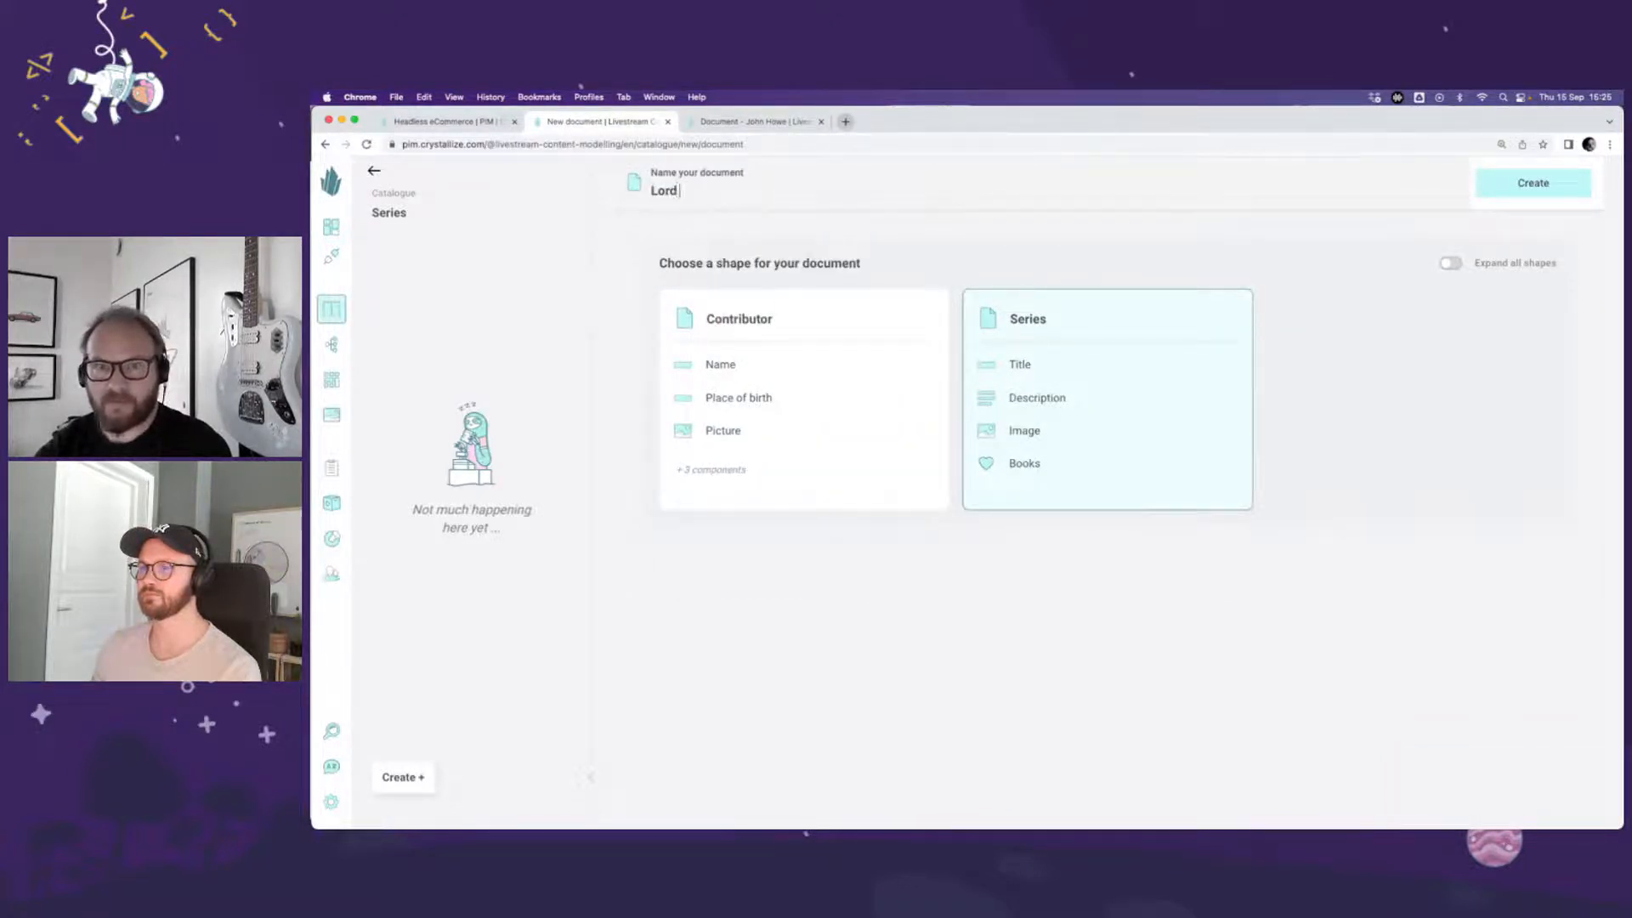
text( of the ring)
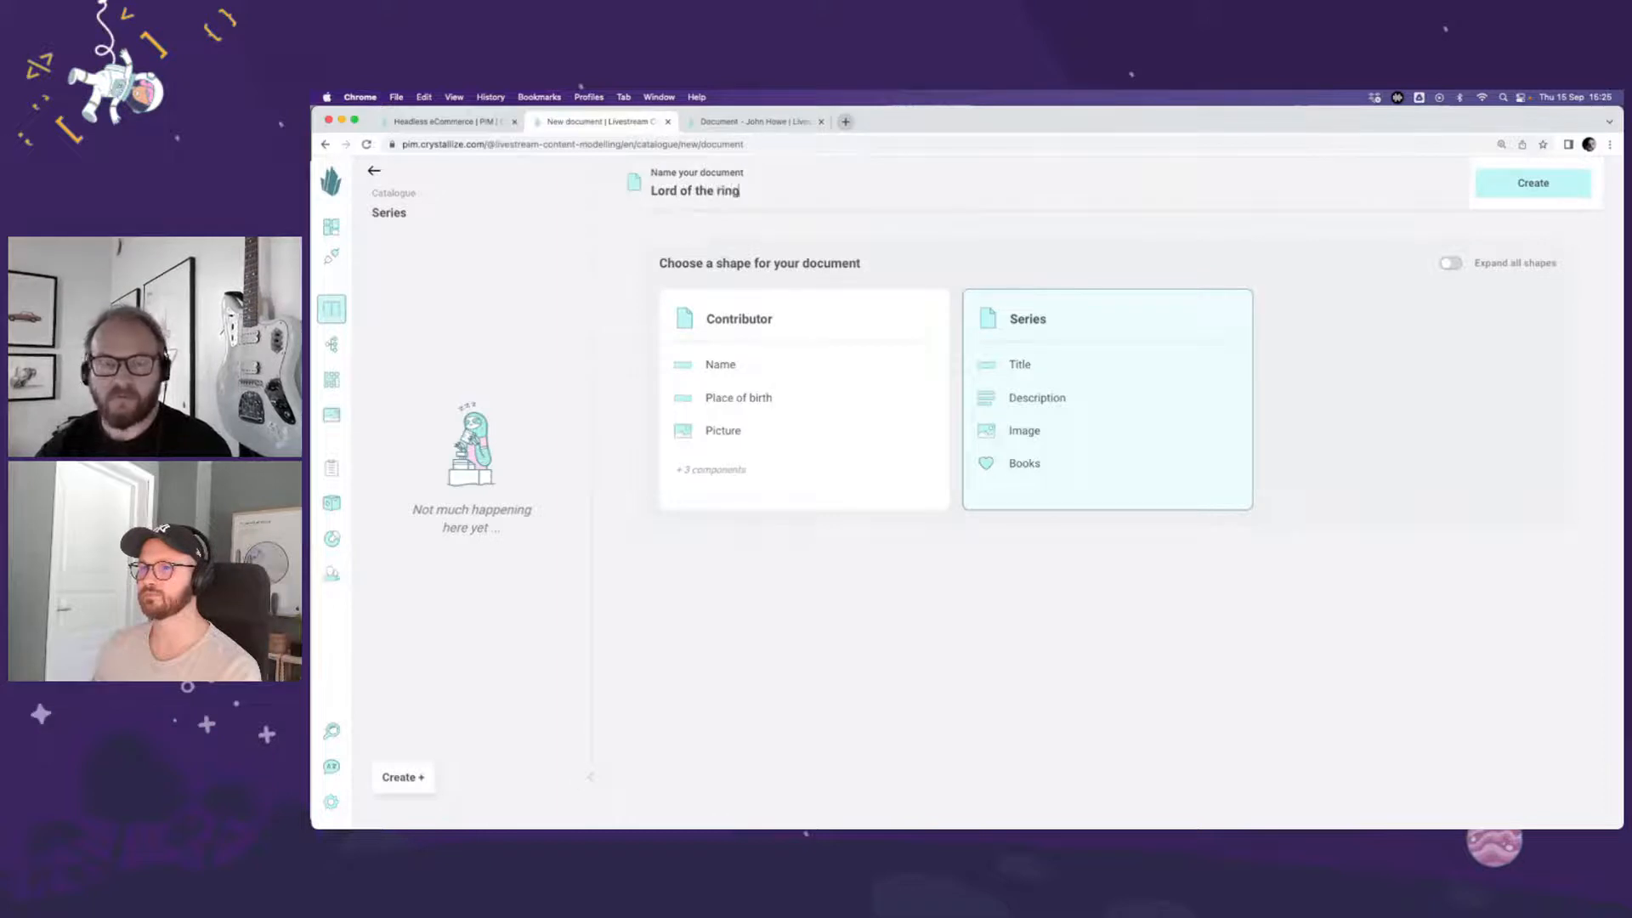
click(1122, 598)
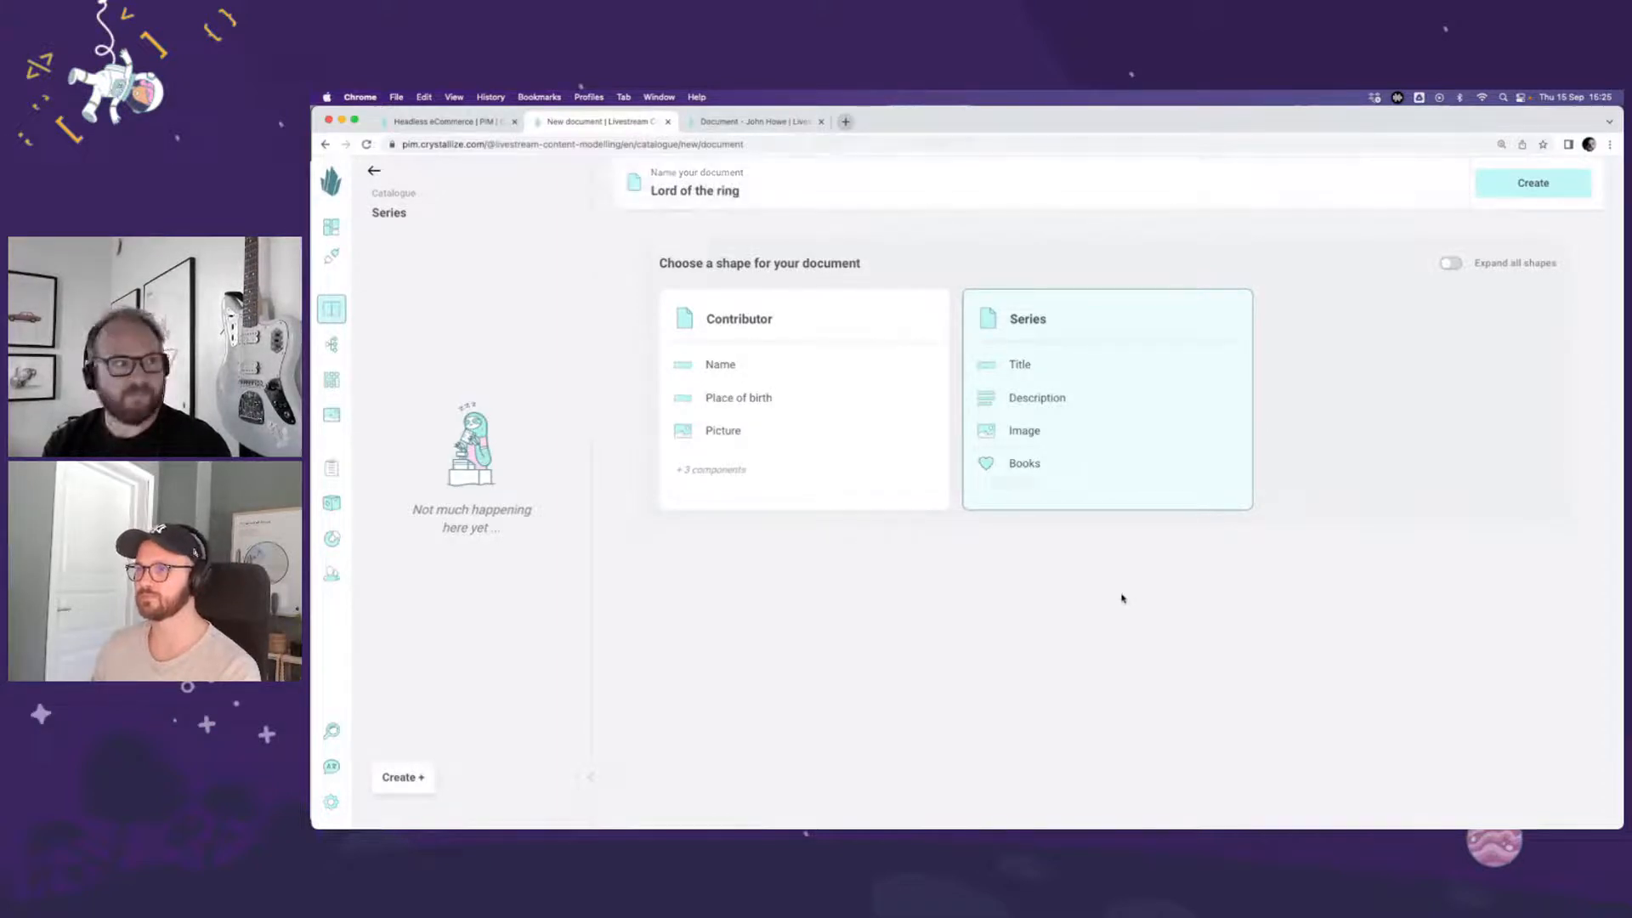
click(1519, 197)
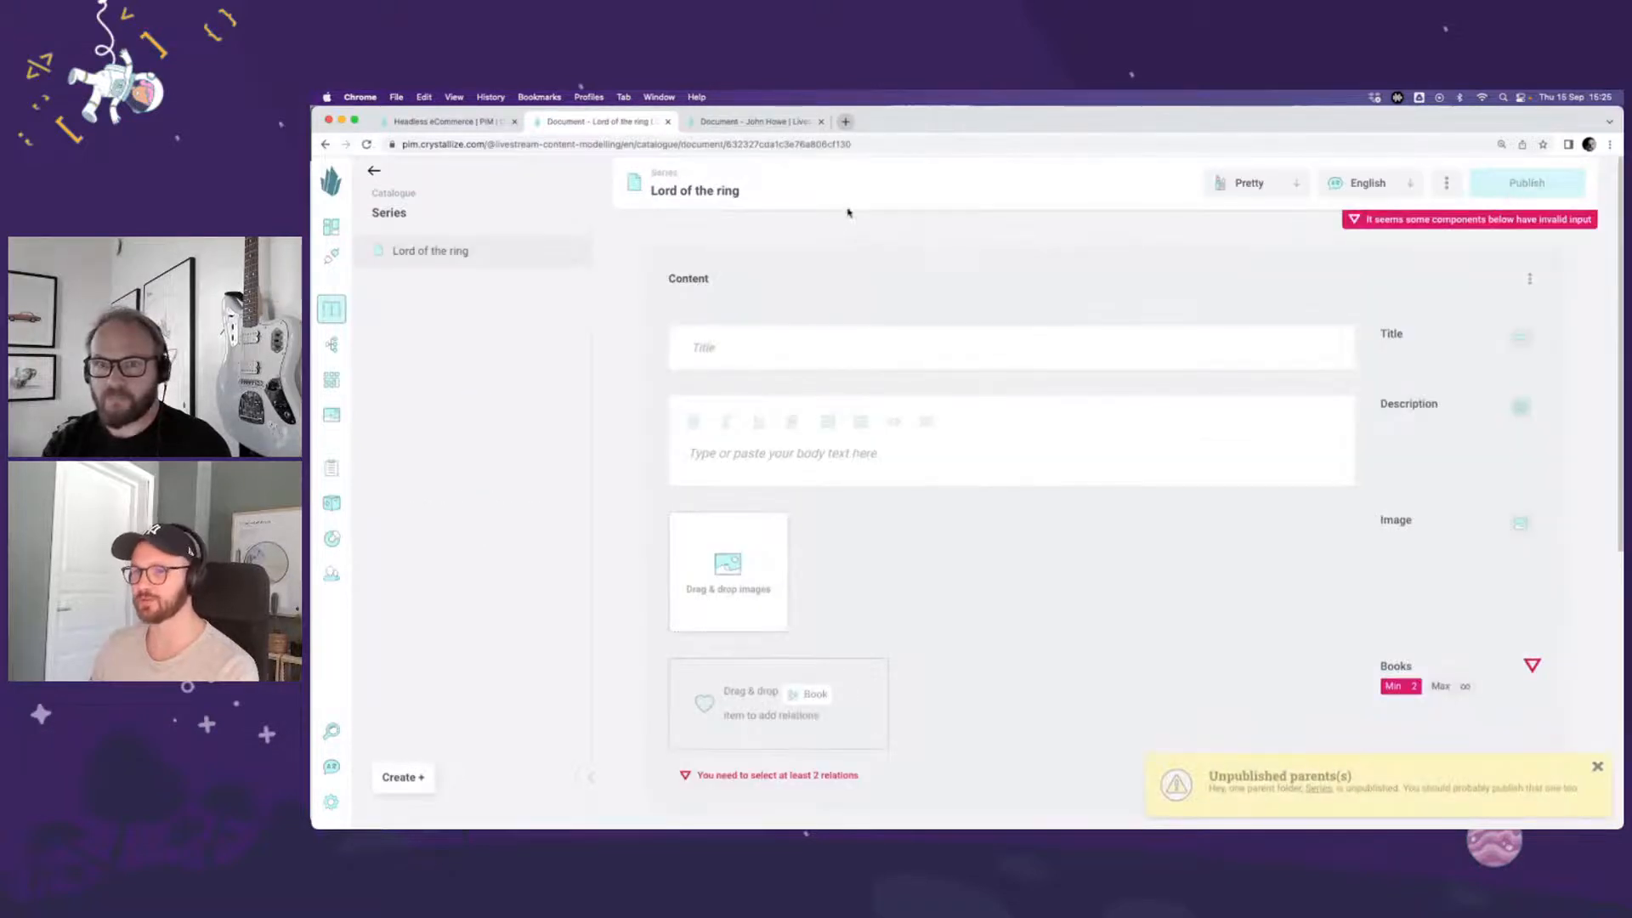
Step: Rename the document to "Lord of the rings", copy that name into its Title component and dismiss the unpublished parent notice
click(839, 192)
text(s)
key(super+a)
key(super+c)
click(783, 354)
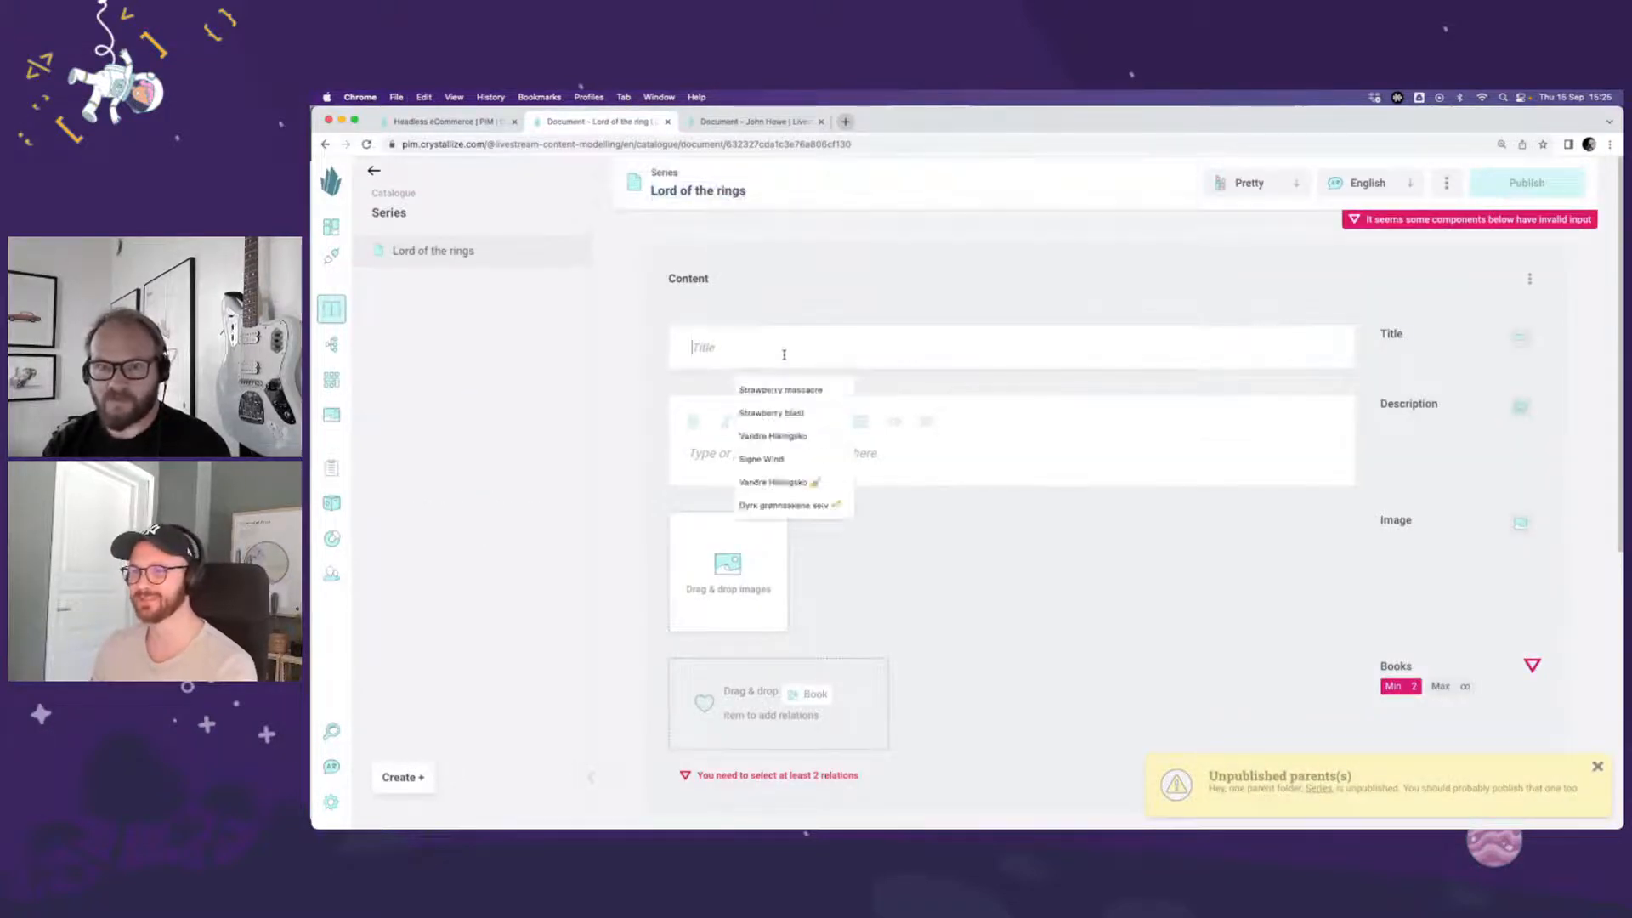
key(super+v)
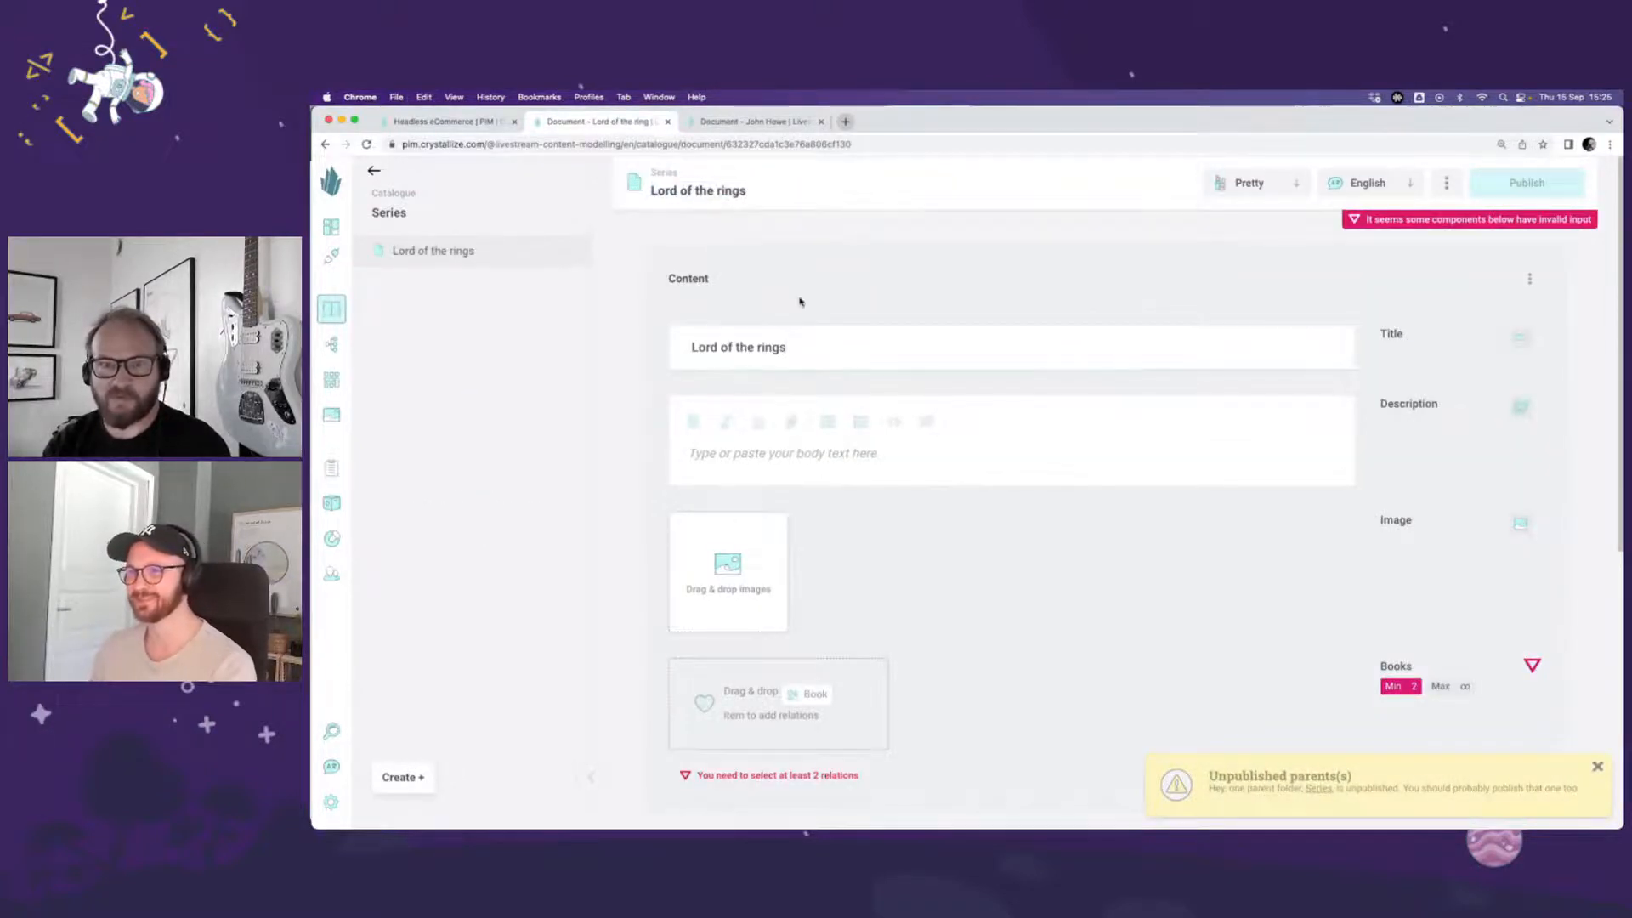
click(1597, 770)
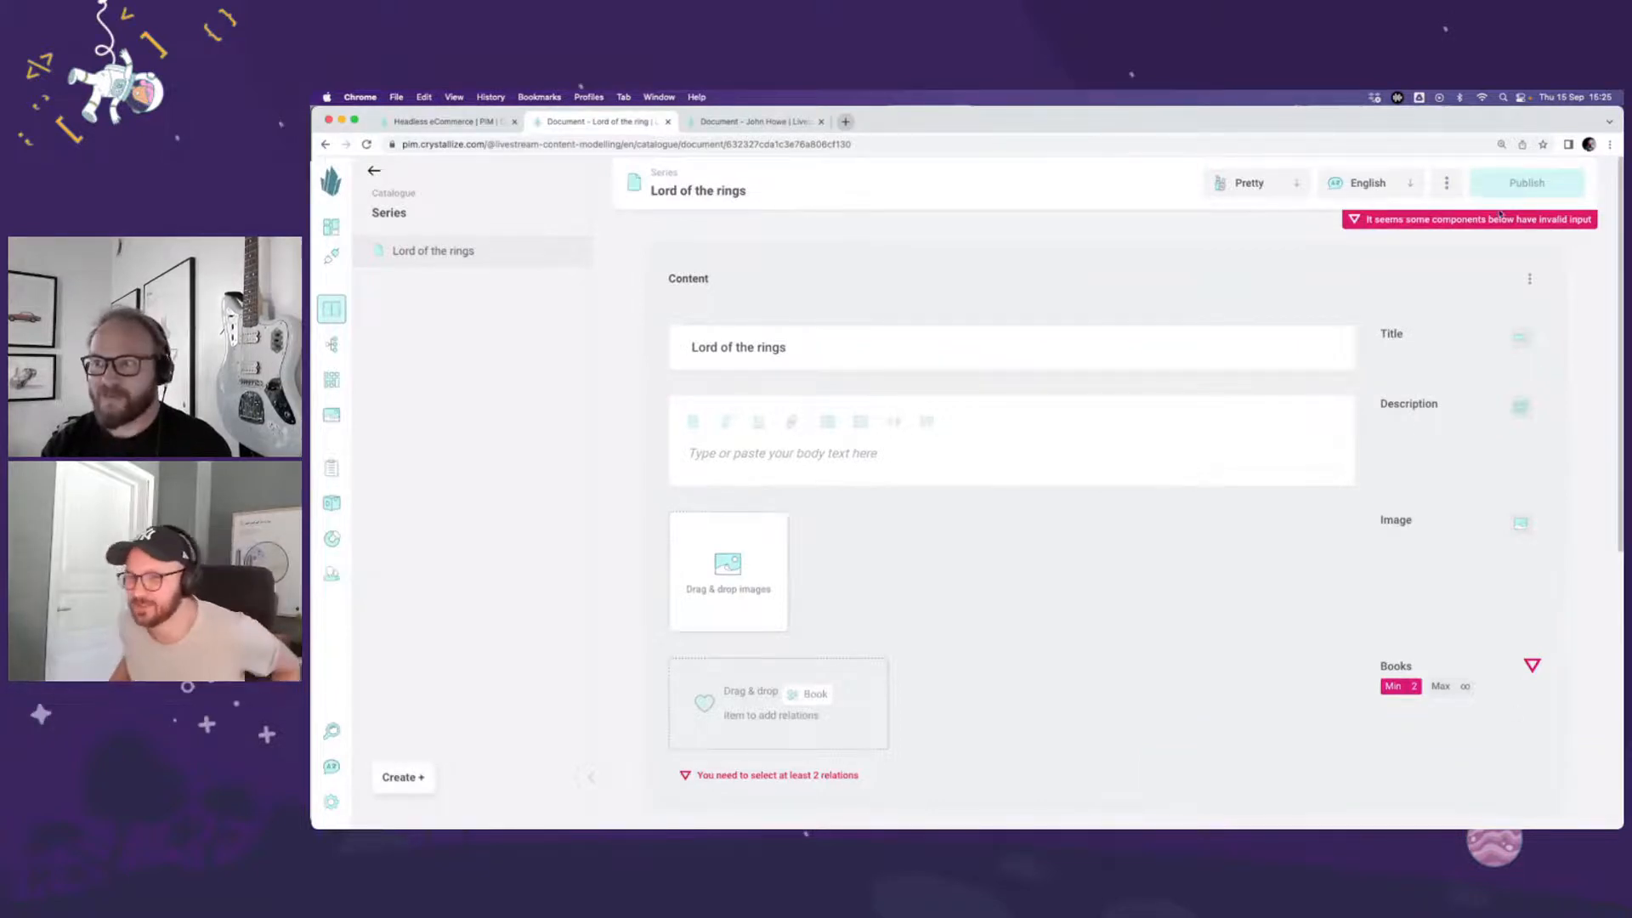
Step: Check the Series folder's publication status in the catalogue and reopen the Lord of the rings document inside it
click(398, 195)
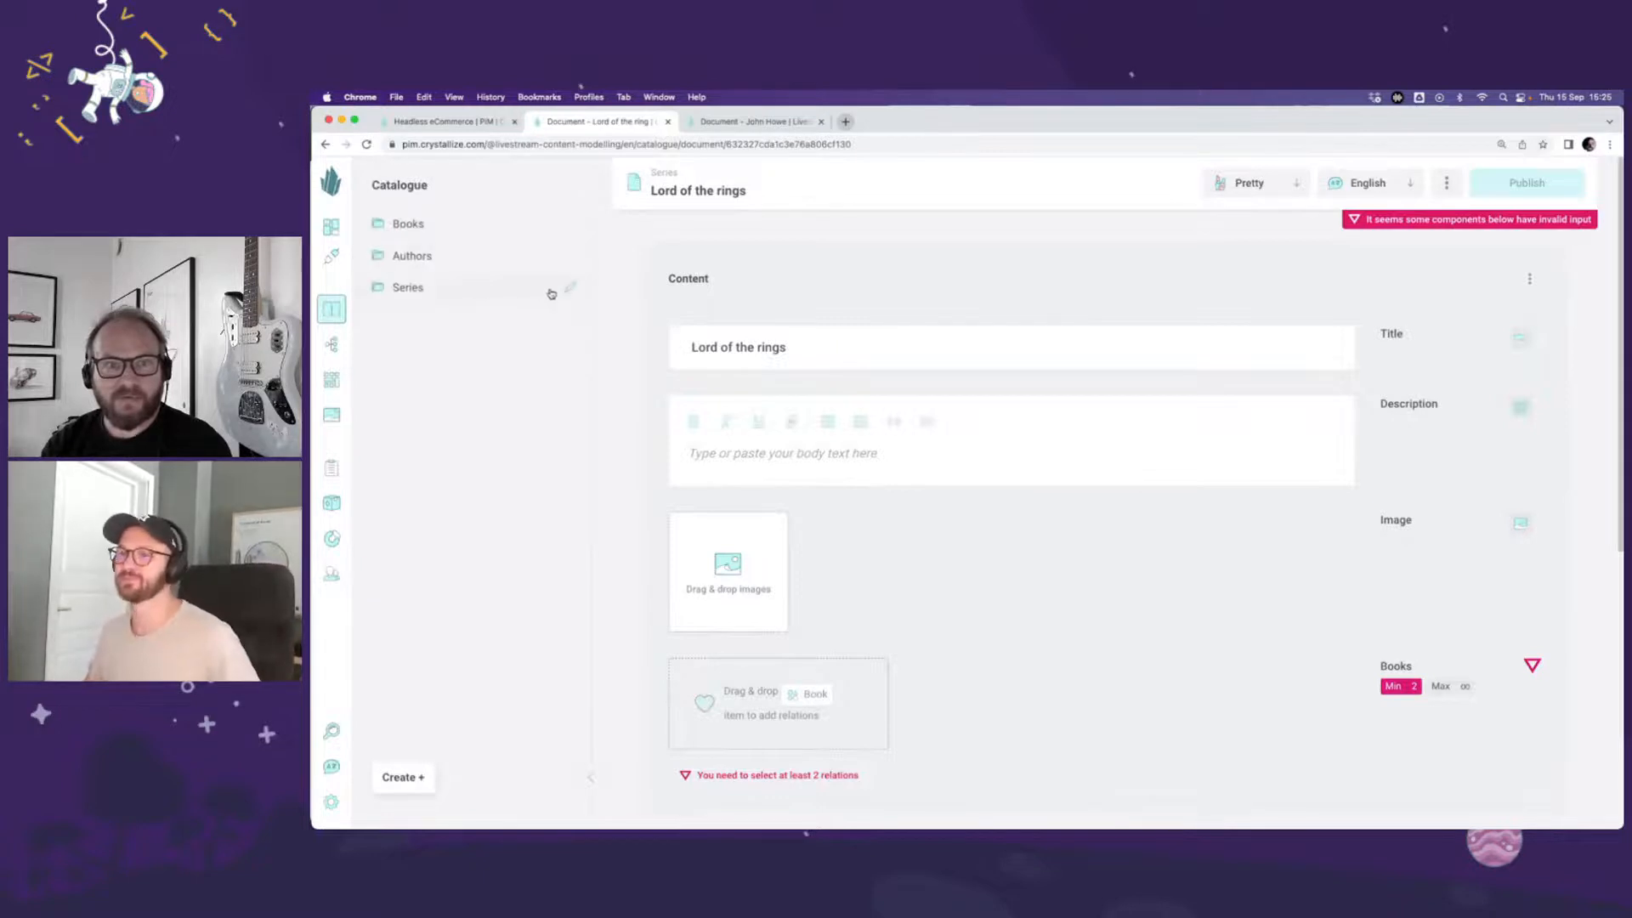
click(550, 294)
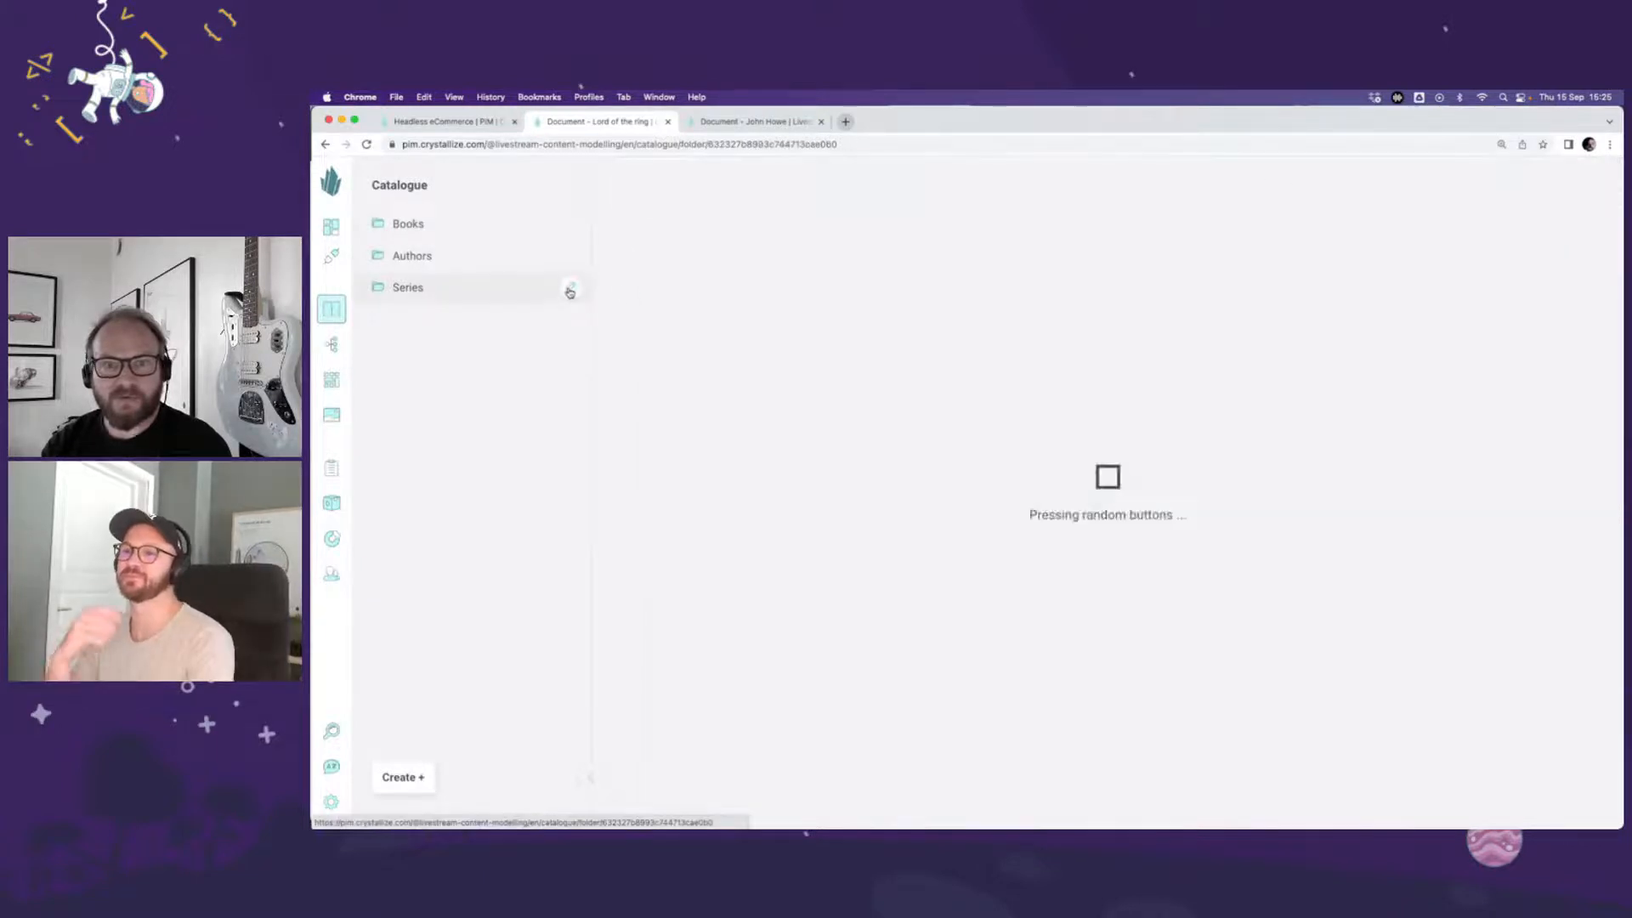
click(425, 286)
click(445, 255)
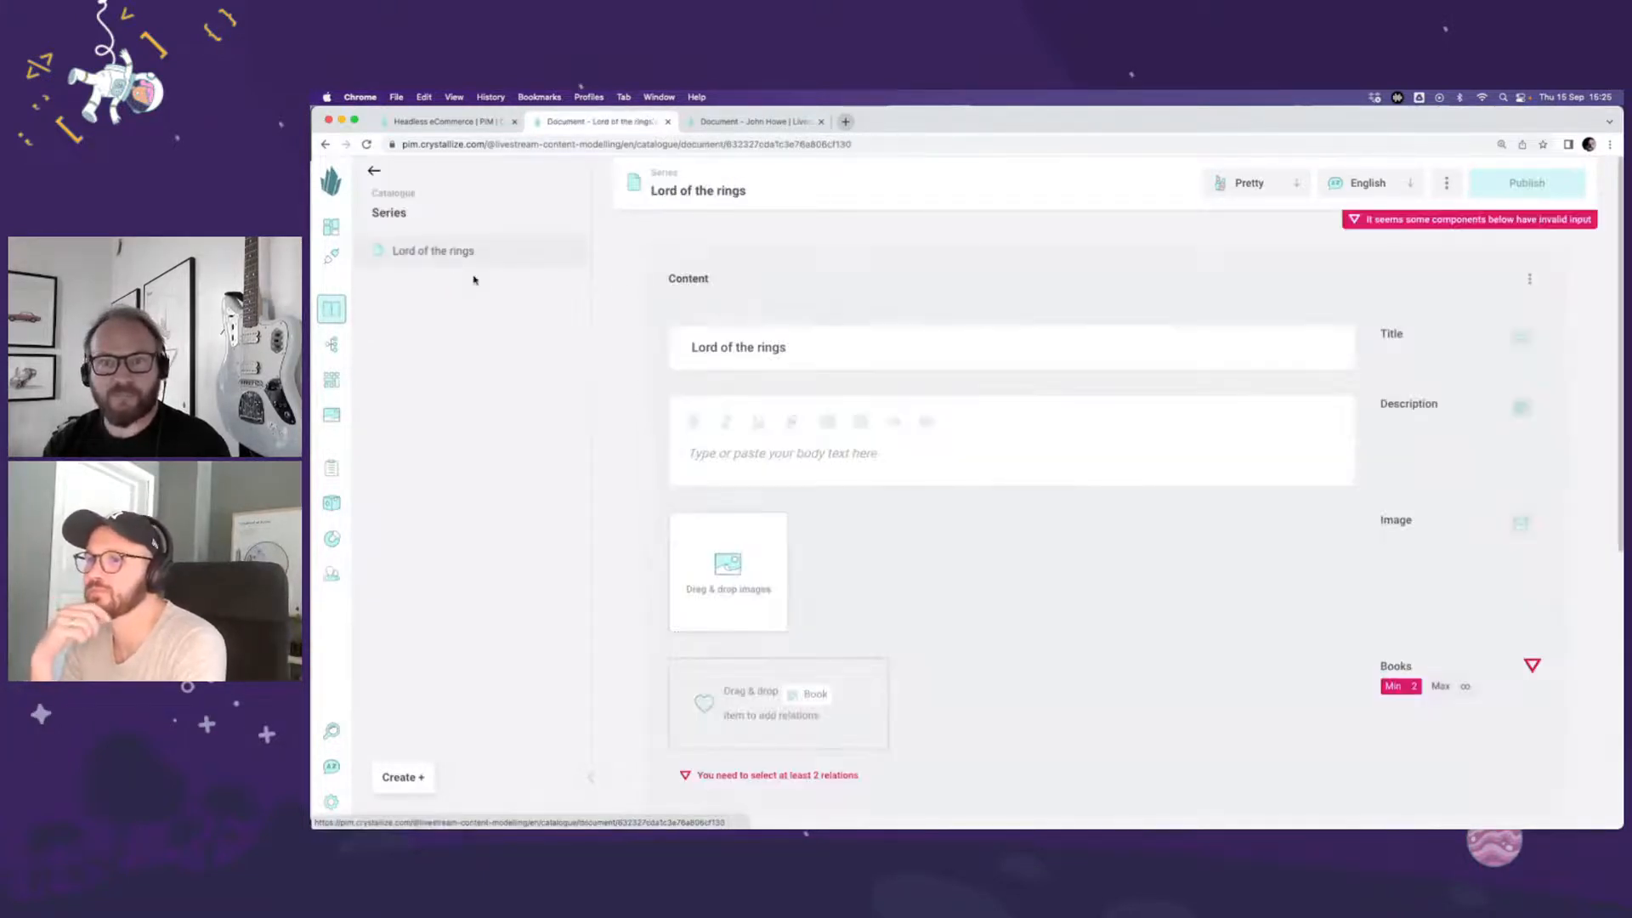
Step: Paste the "In a hole in the ground there lived a hobbit" passage into the Description and add the Hobbit cover to Image
triple_click(824, 346)
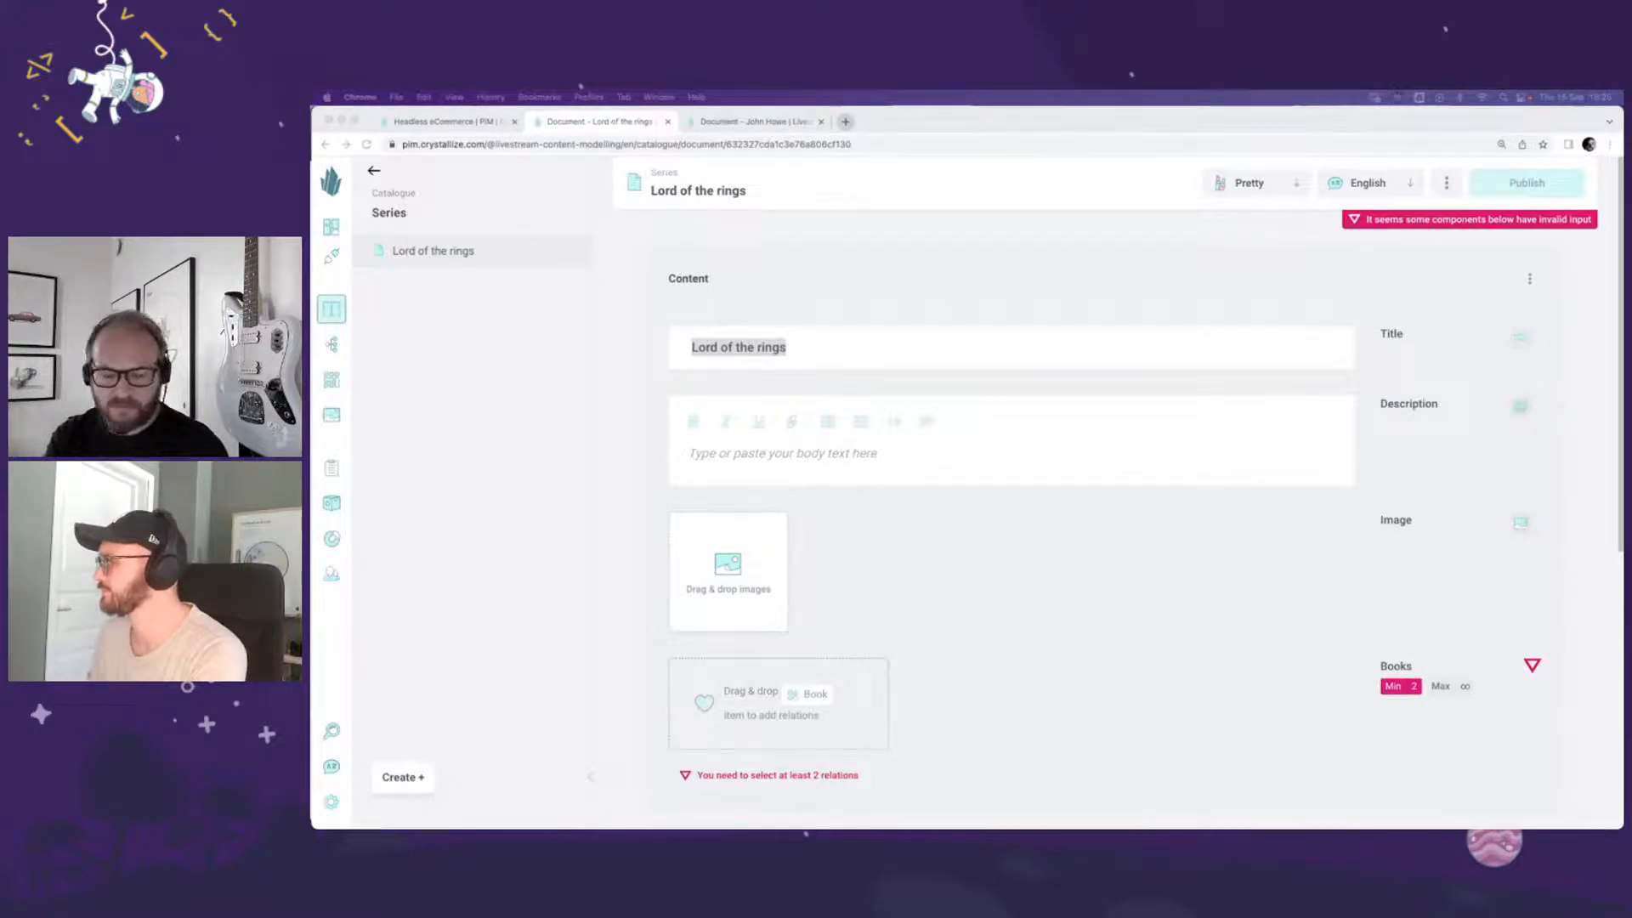
click(730, 460)
key(super+v)
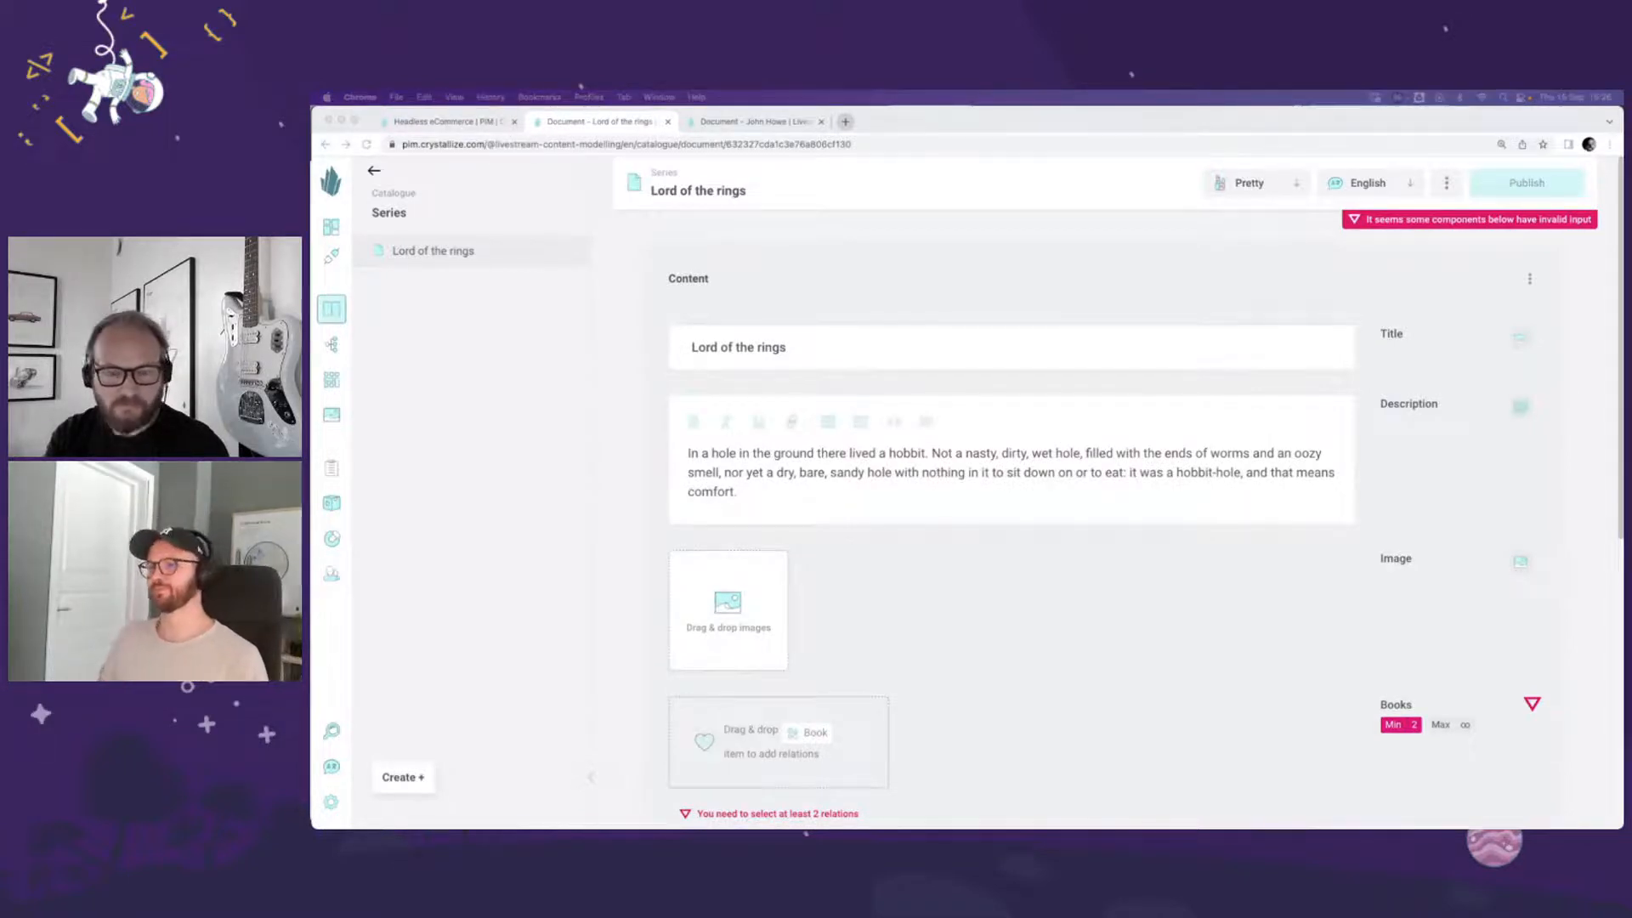
drag(484, 710, 778, 552)
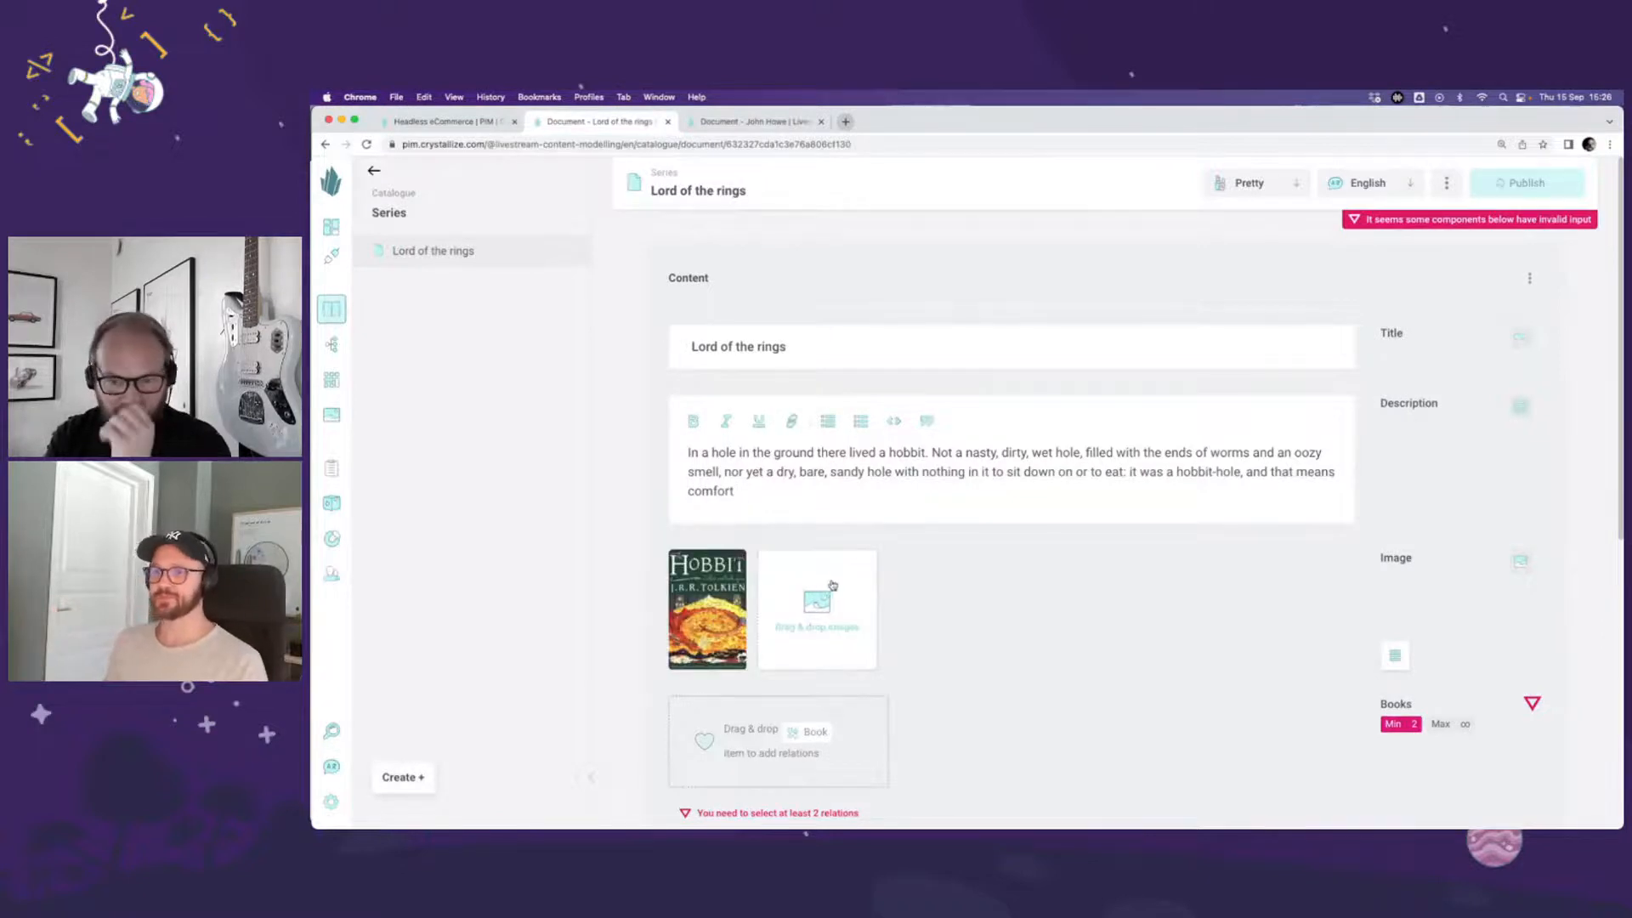
scroll(759, 806, down, 2)
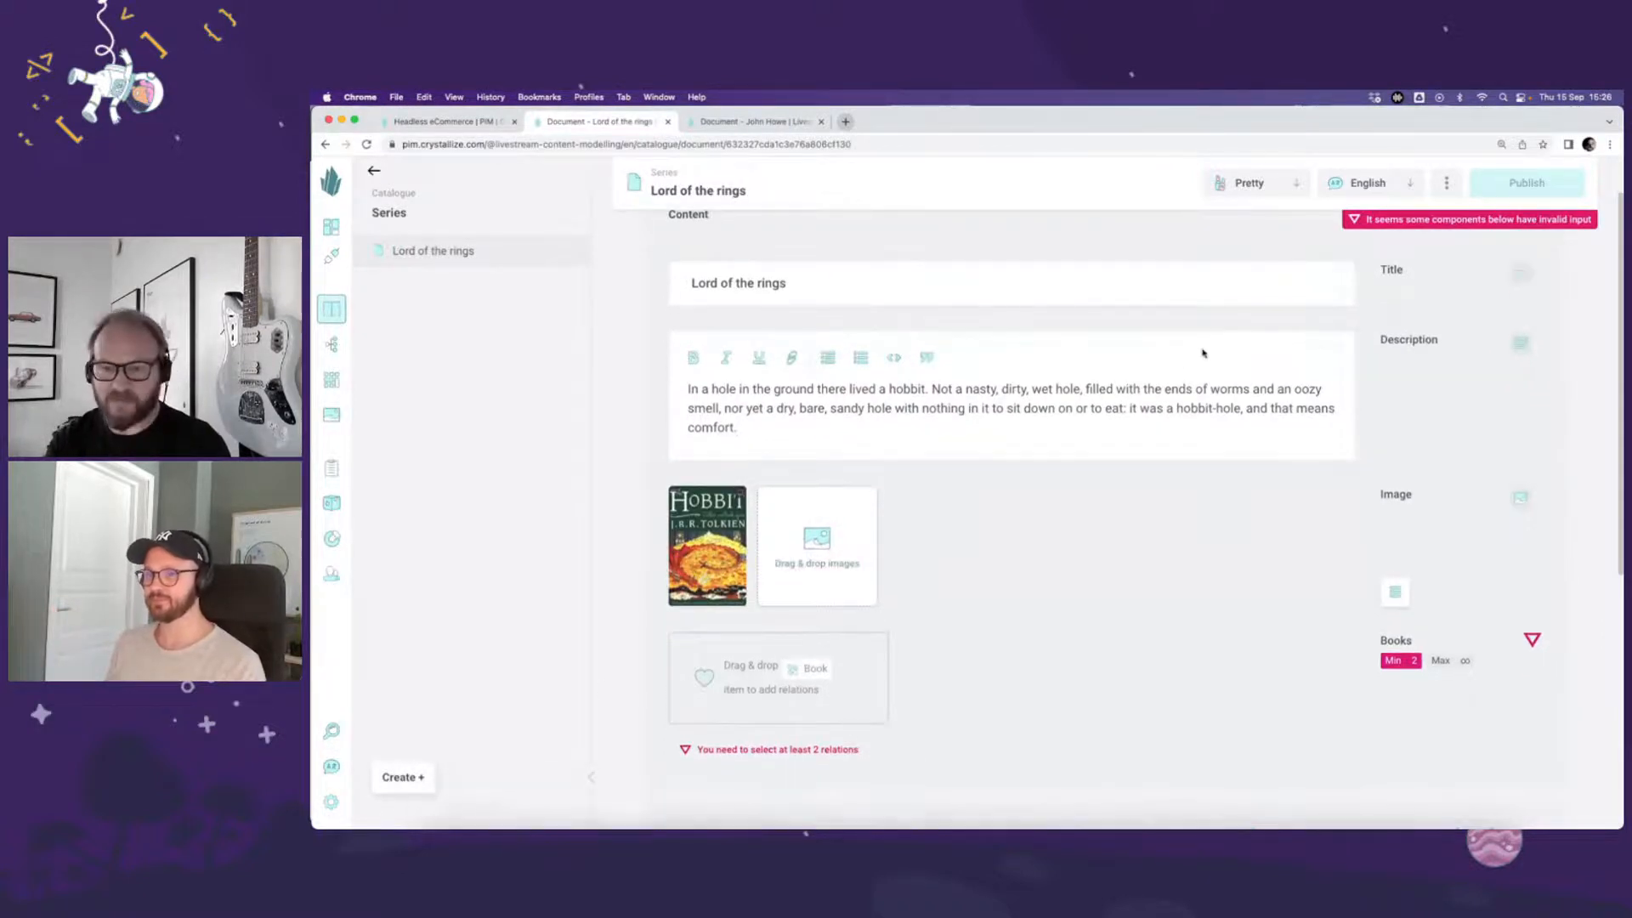
scroll(1046, 538, up, 2)
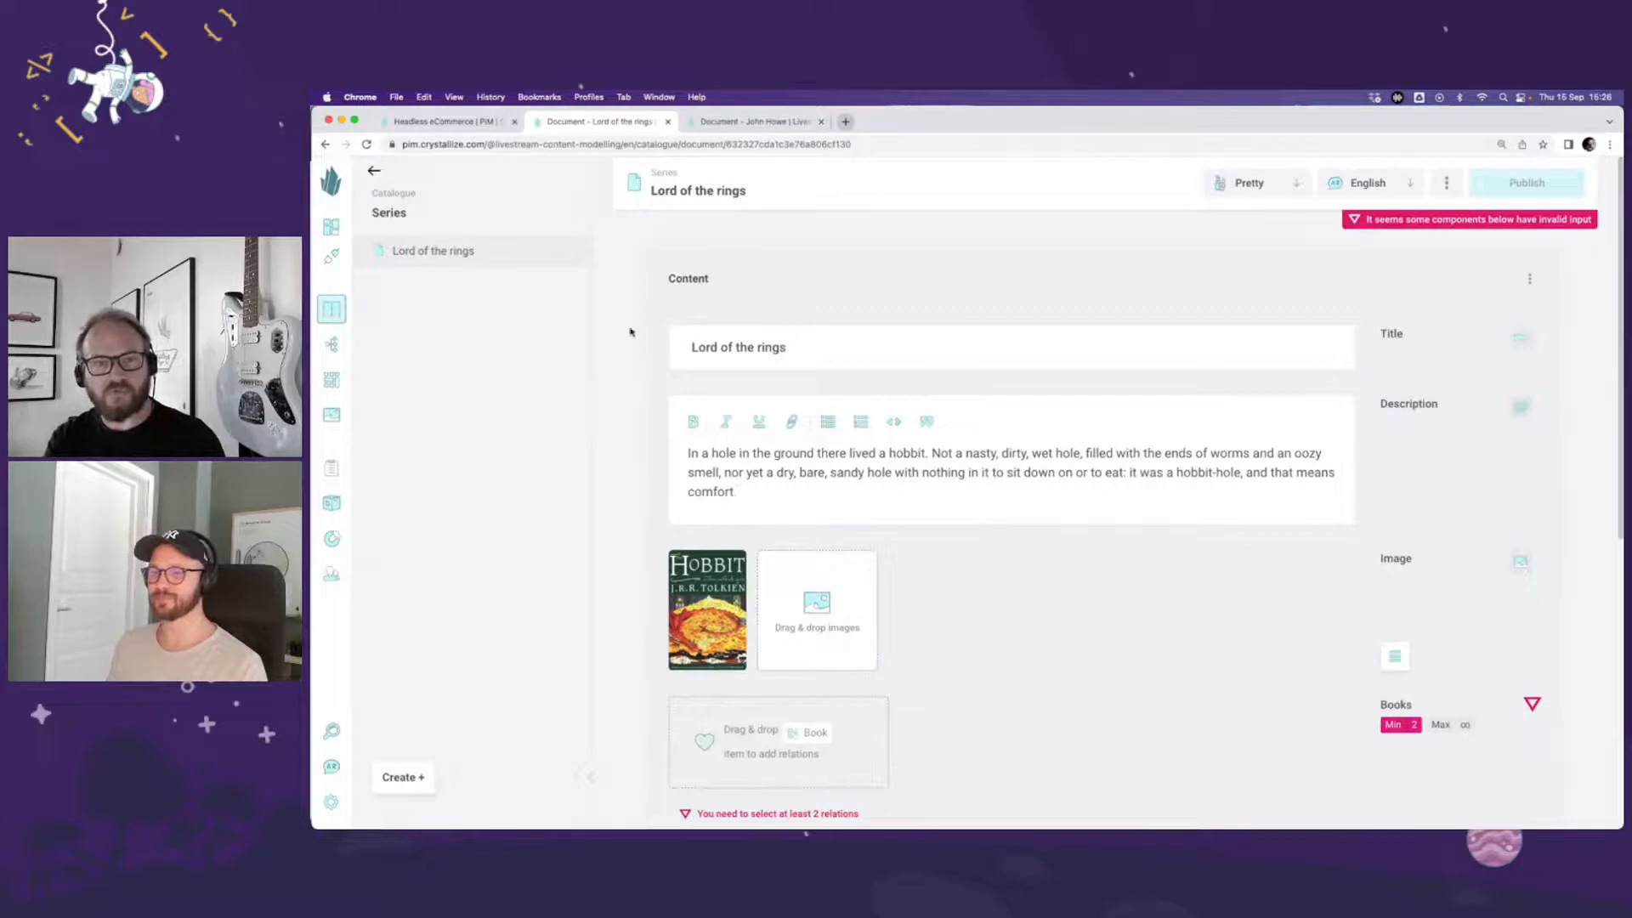
Step: Relate The Hobbit, The Fellowship of the Ring, The Two Towers and The Return of the King from the Fantasy folder in the Books component
click(374, 171)
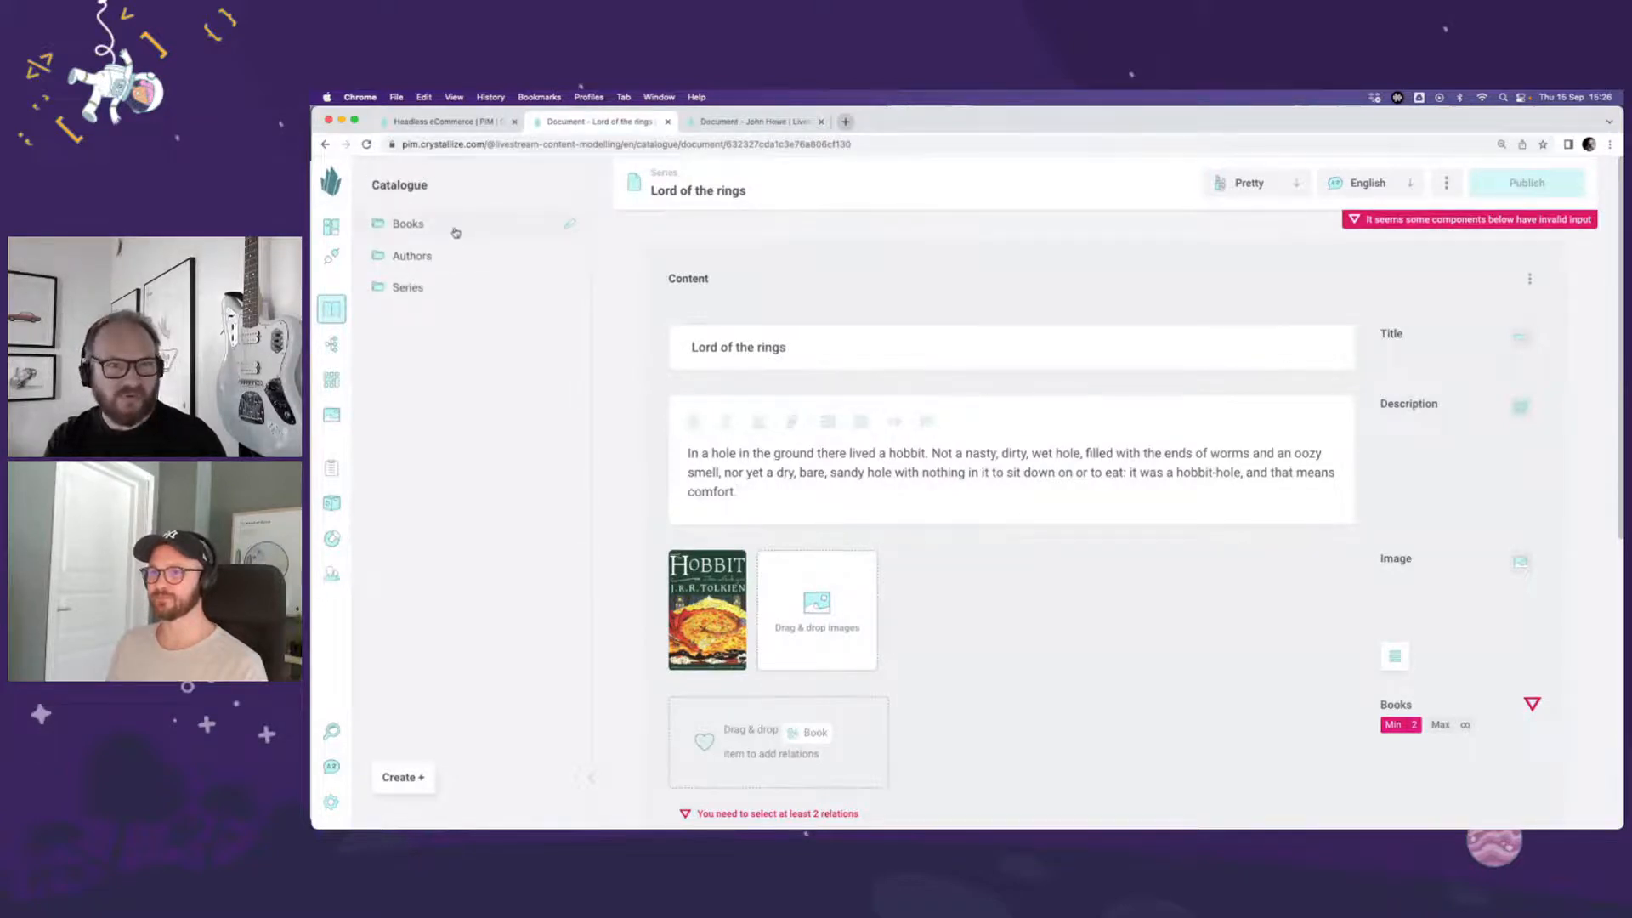
click(456, 230)
click(448, 249)
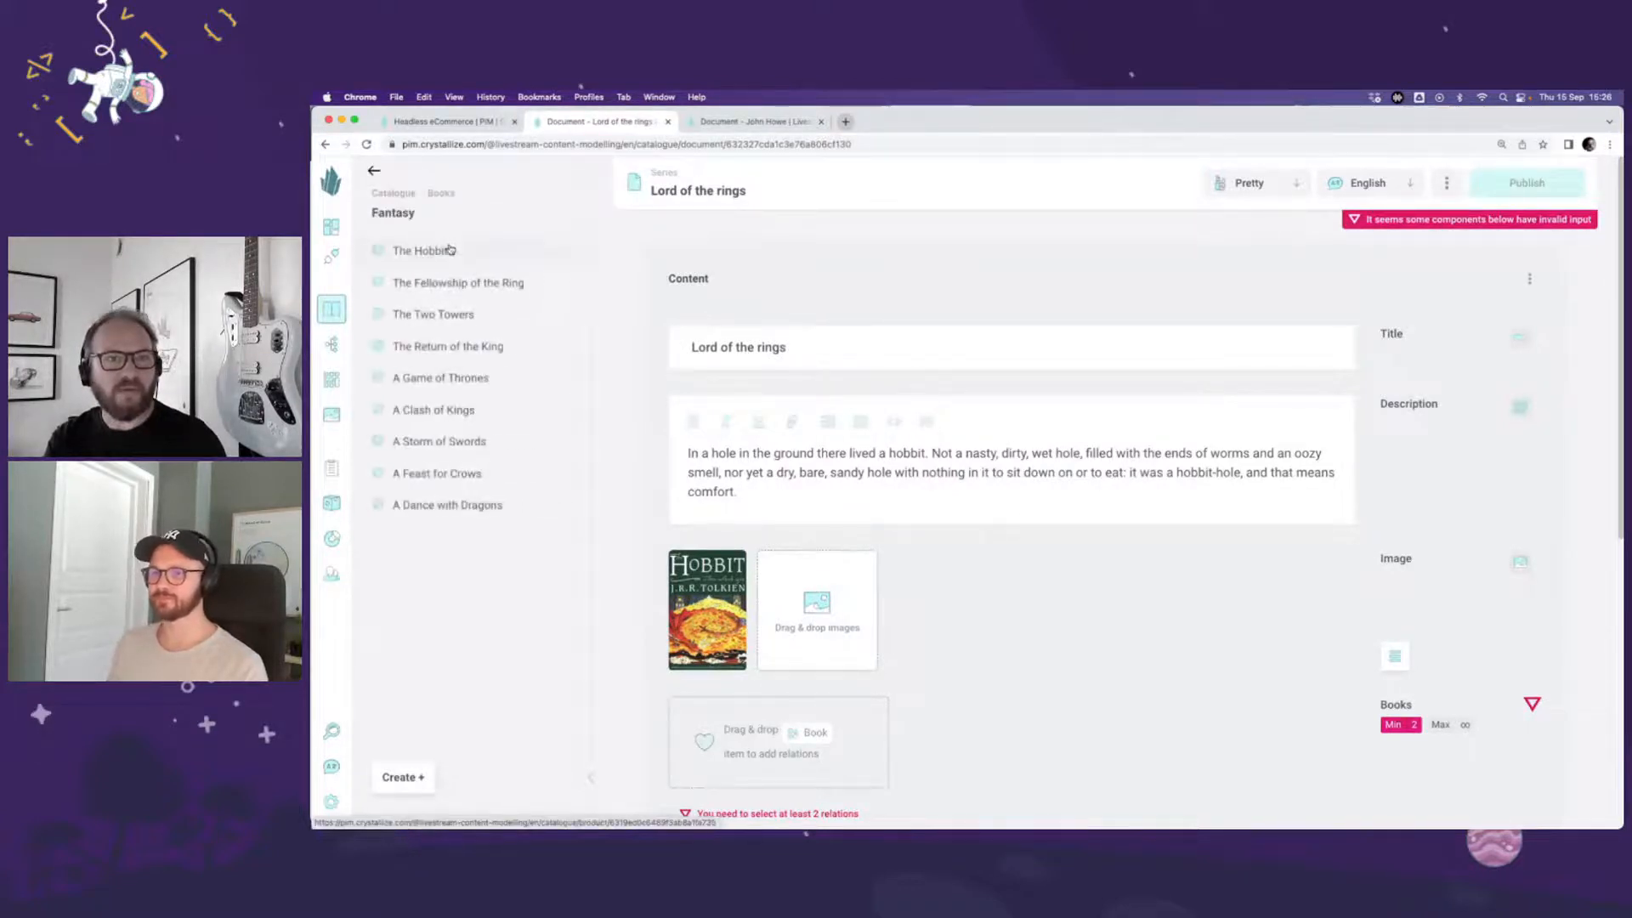
scroll(841, 442, down, 1)
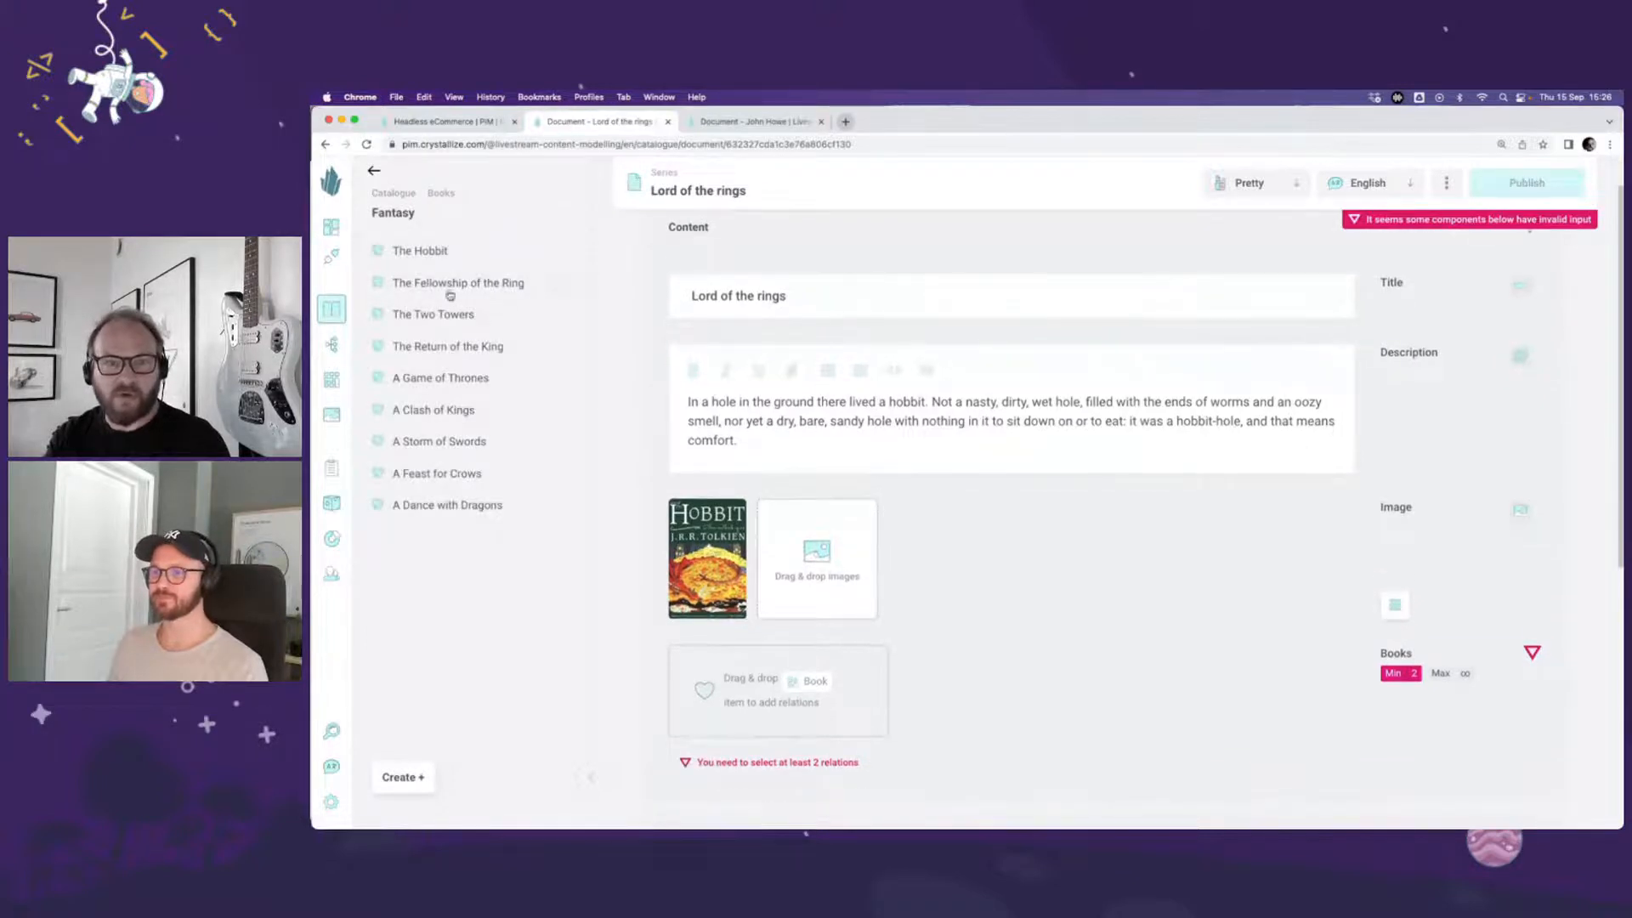
drag(434, 252, 778, 684)
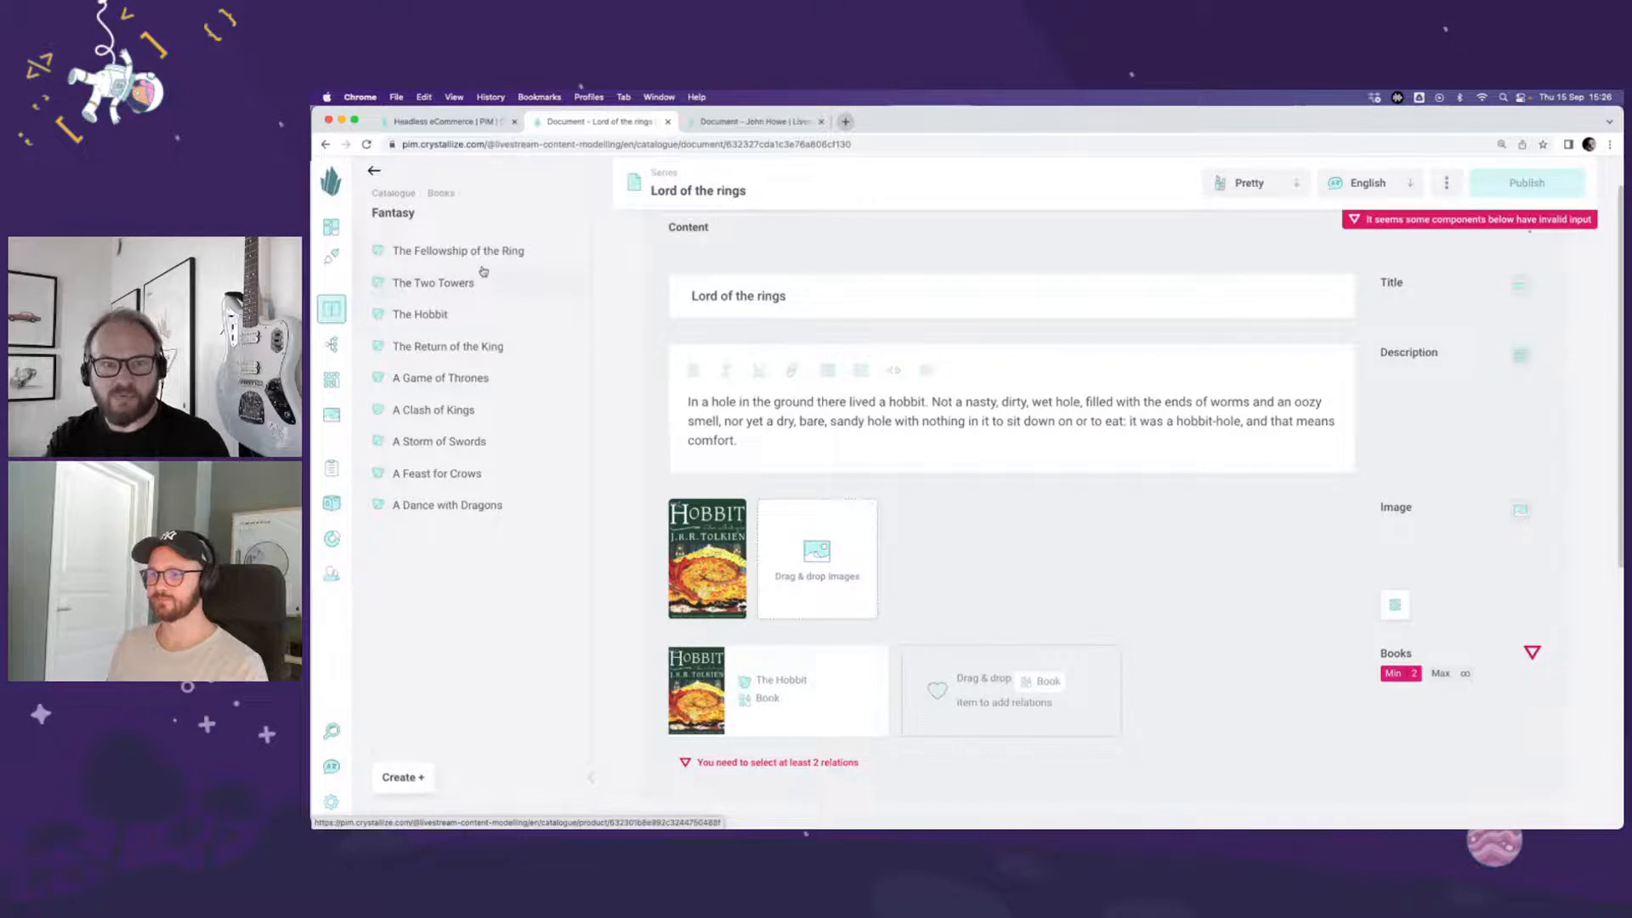
drag(473, 251, 985, 682)
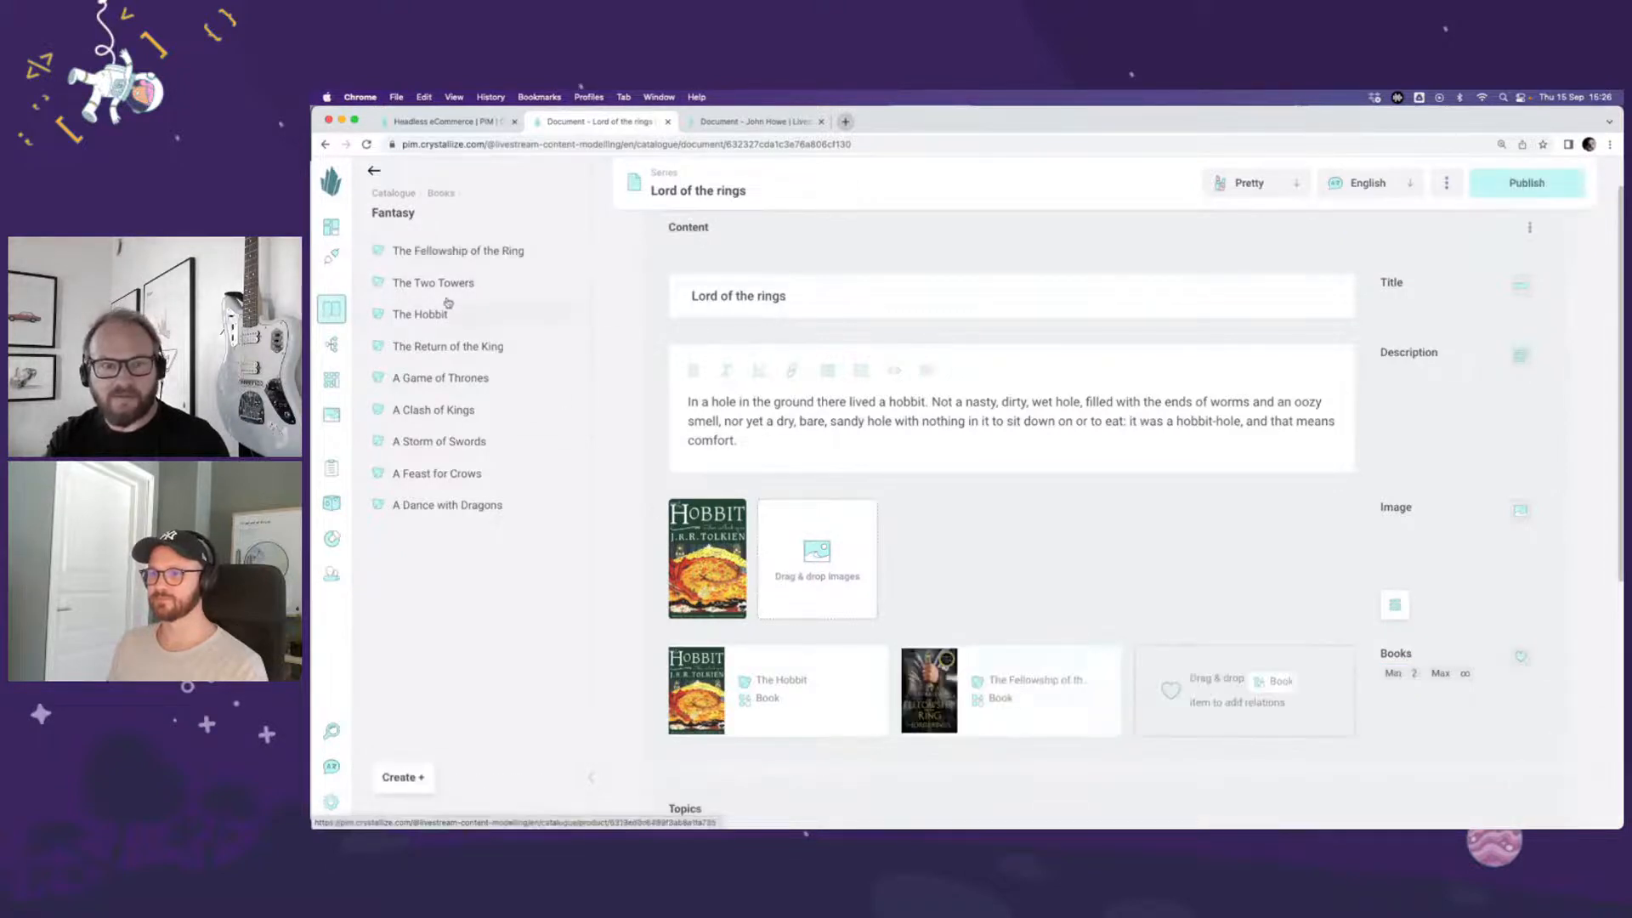
drag(451, 282, 1232, 685)
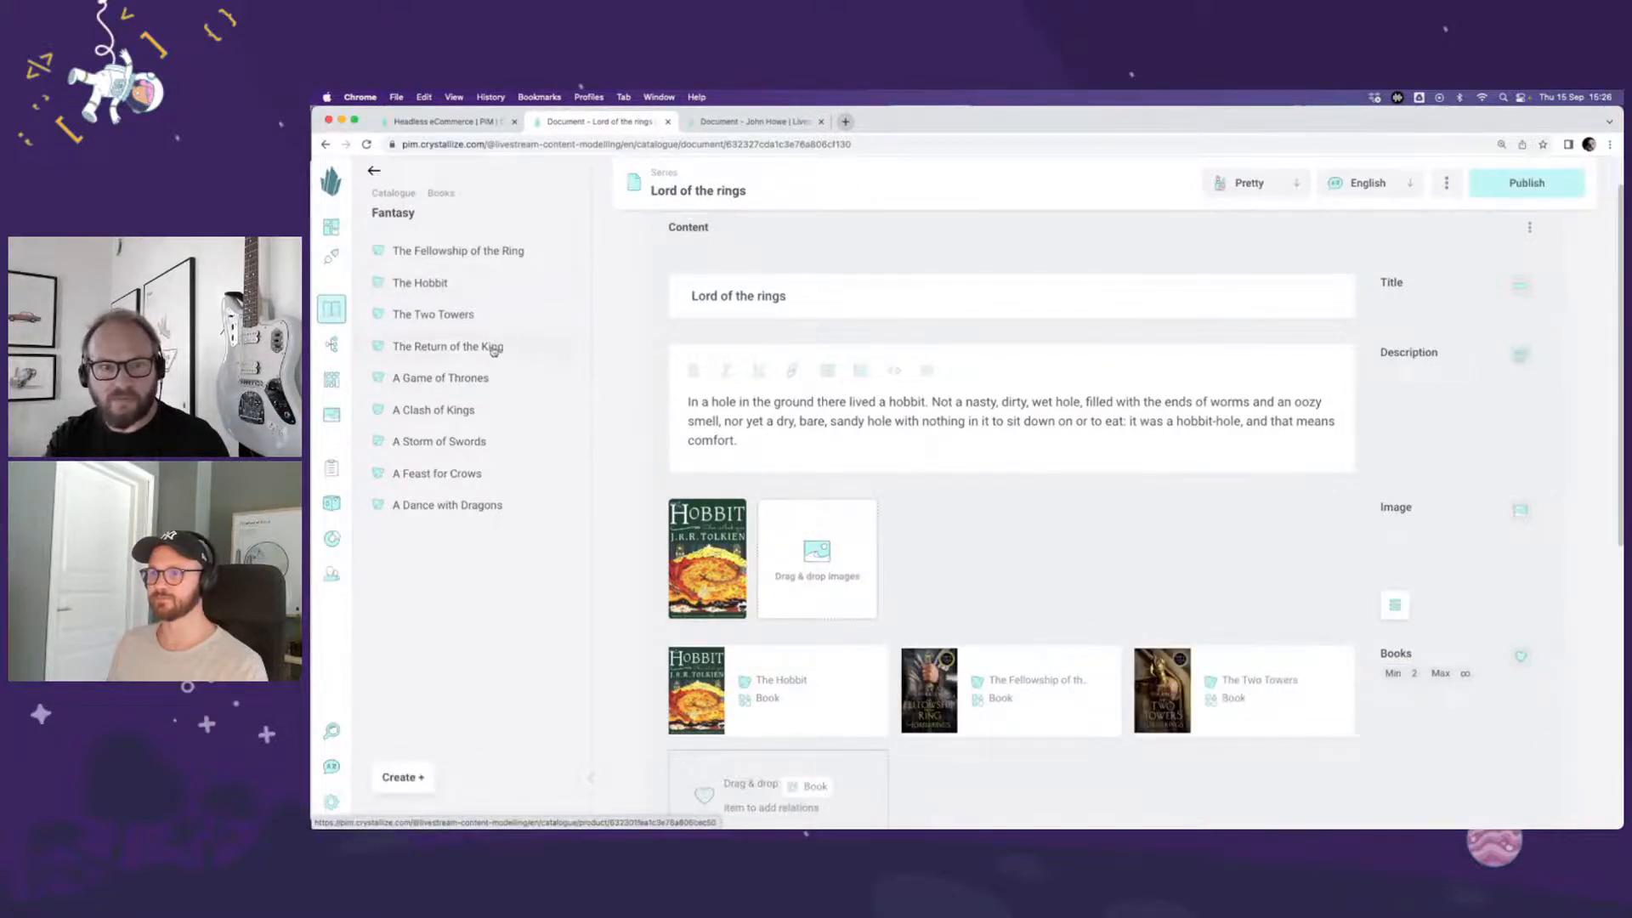
drag(476, 347, 1136, 727)
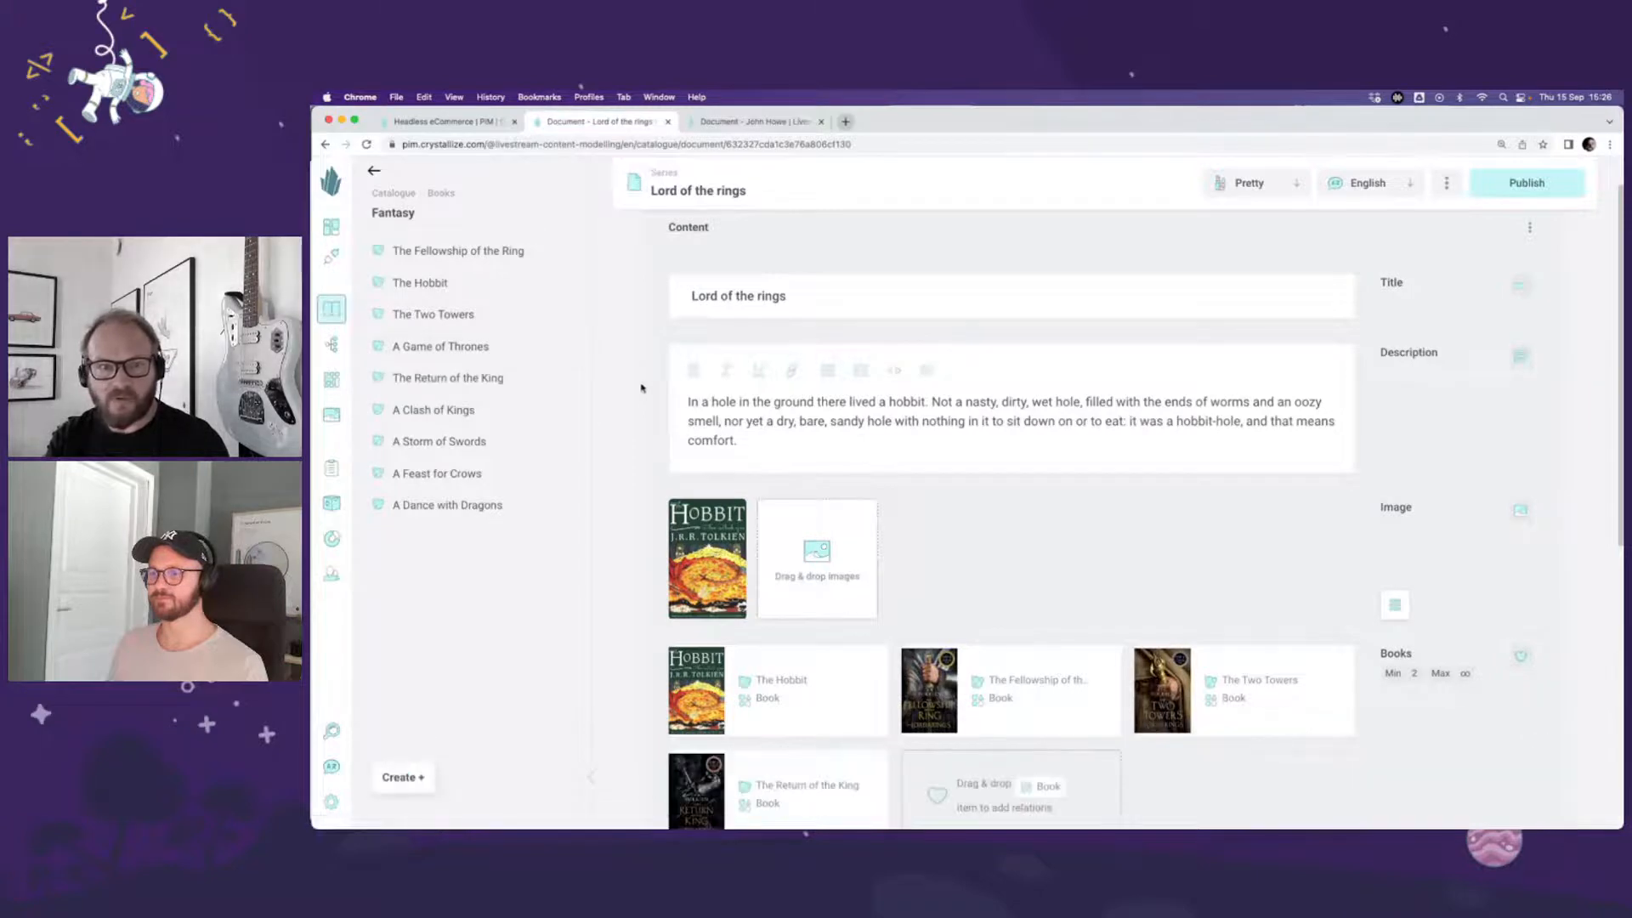
Step: Move The Hobbit to the start of the Fantasy folder, publishing its pending changes, and publish the Lord of the rings document
drag(420, 283, 399, 249)
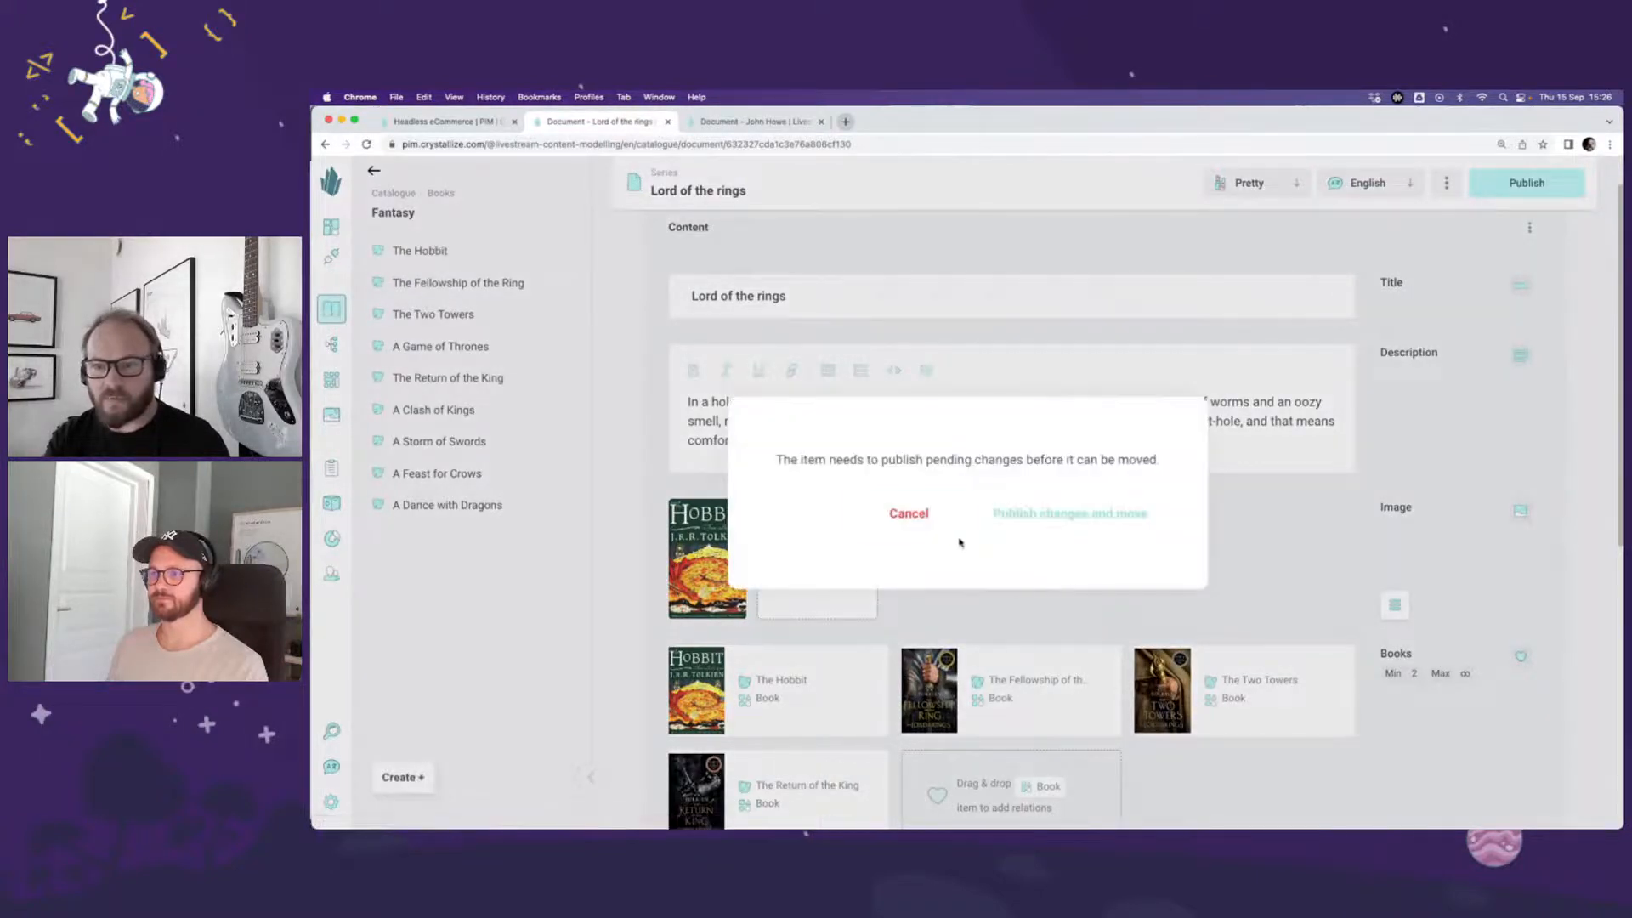
click(1012, 520)
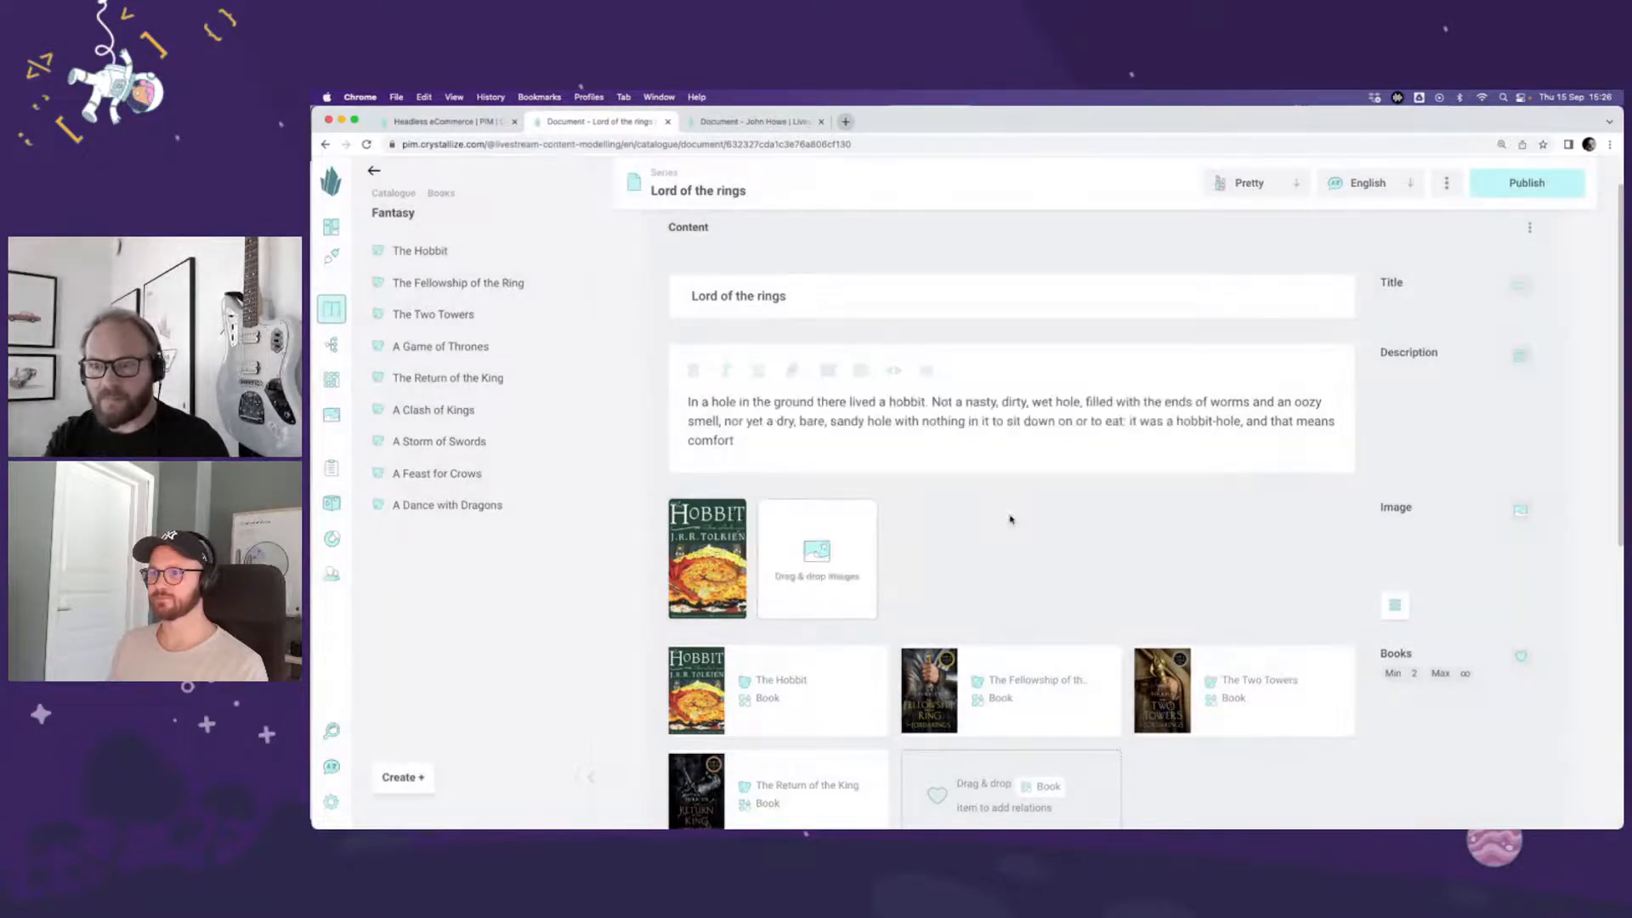
scroll(1024, 534, down, 3)
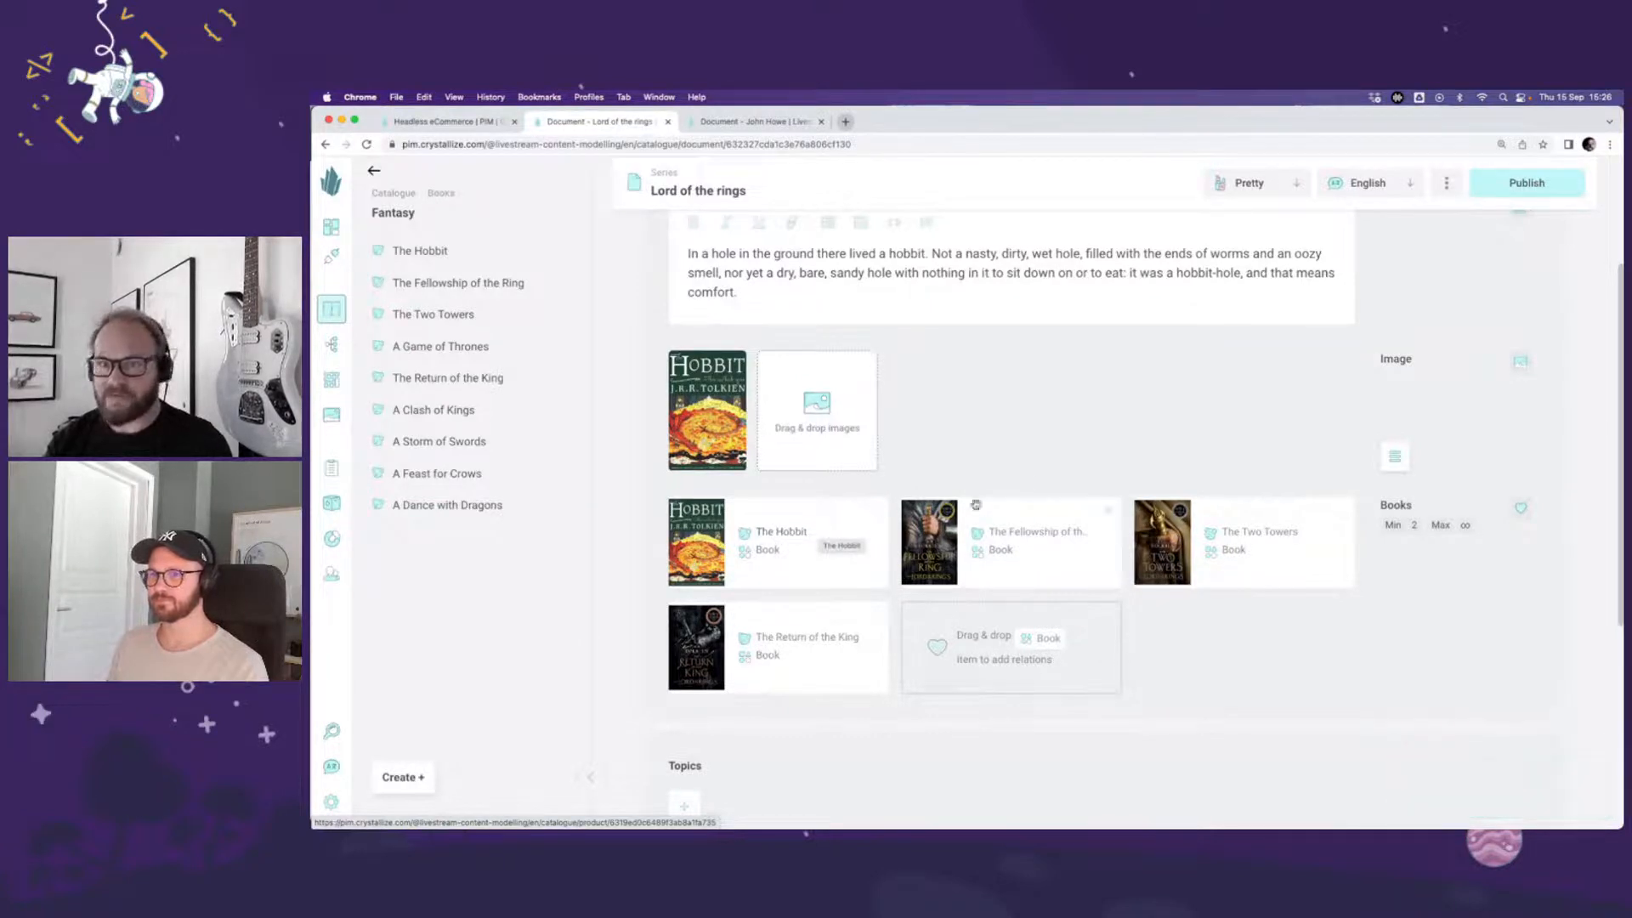
click(1528, 182)
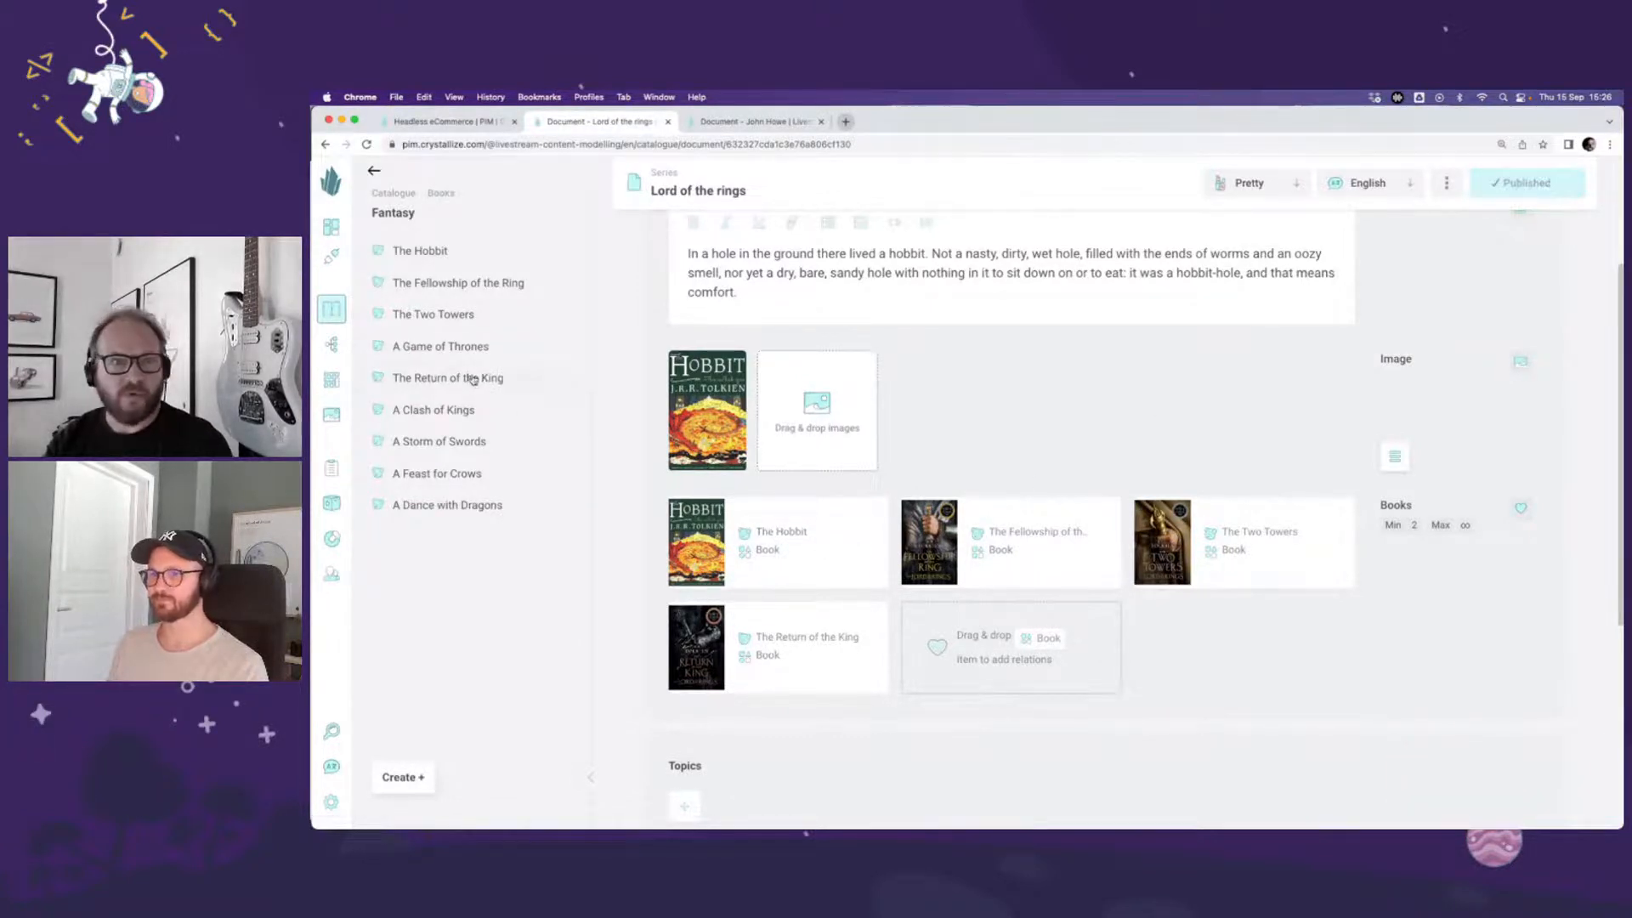
Step: Start a new document in the Series folder and enter "Game of thrones" as its name
click(406, 196)
click(445, 285)
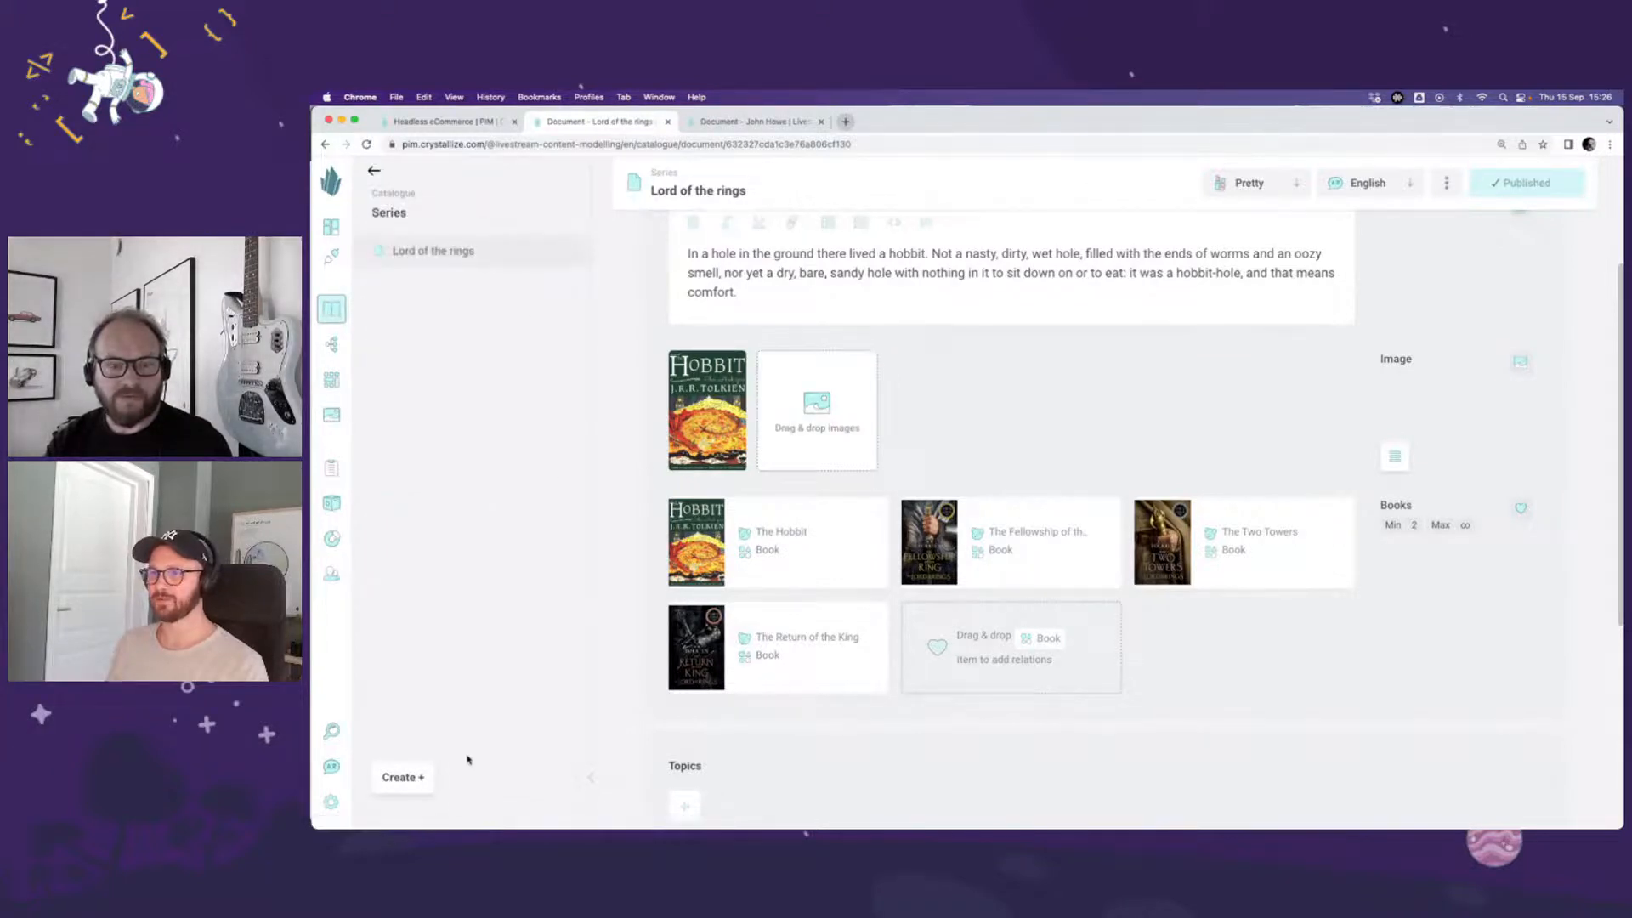
click(402, 777)
click(428, 655)
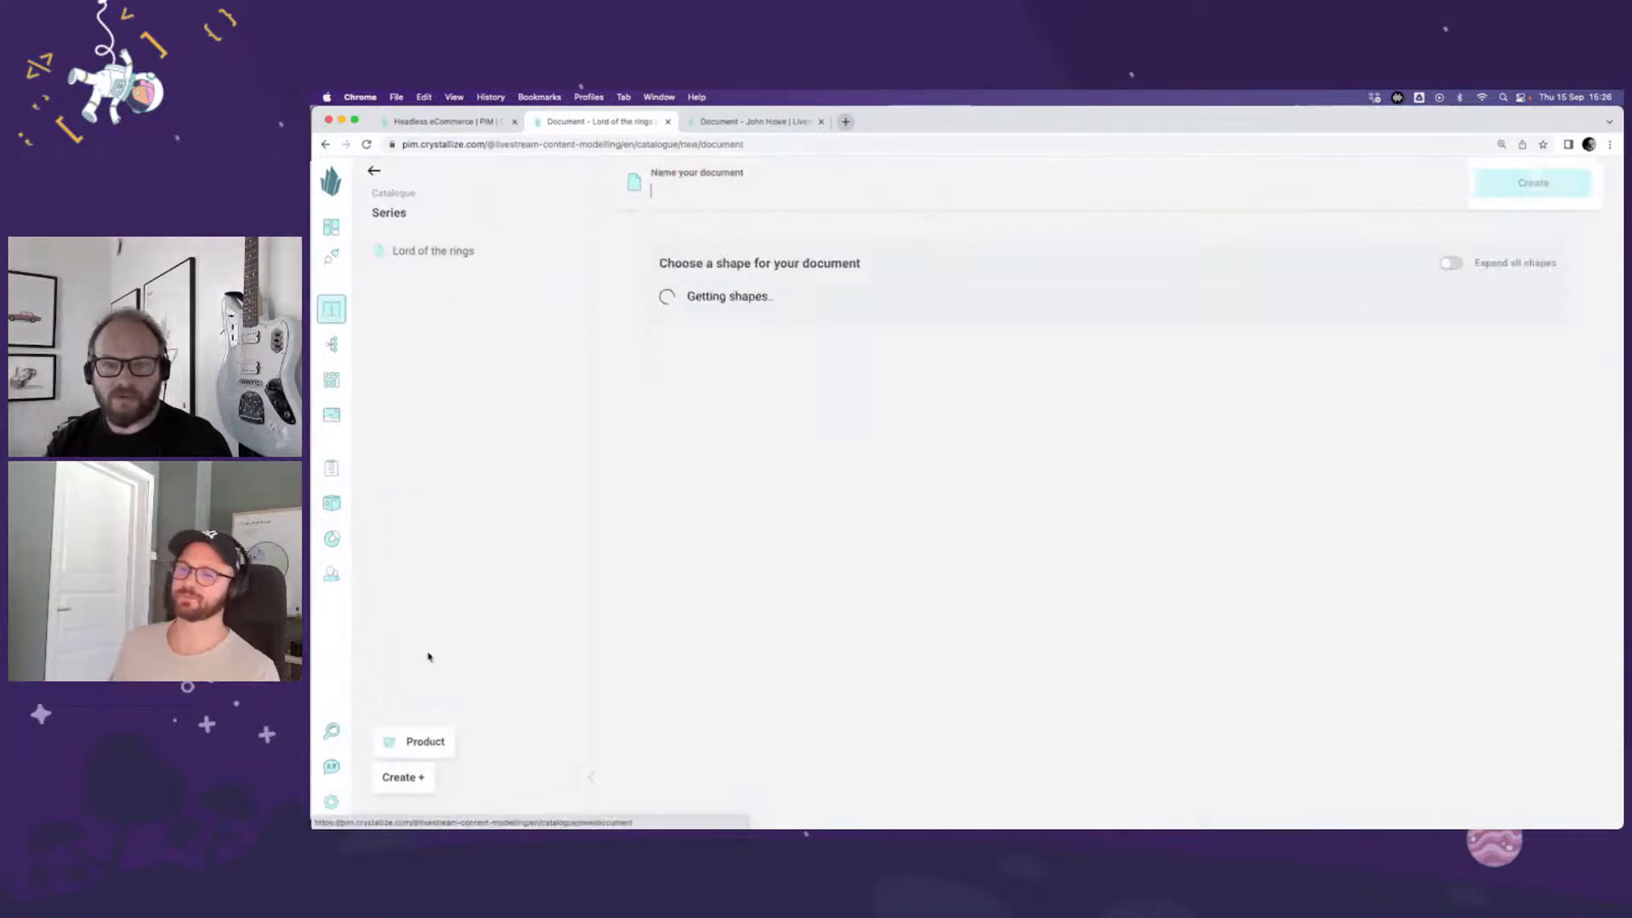
text(Gam)
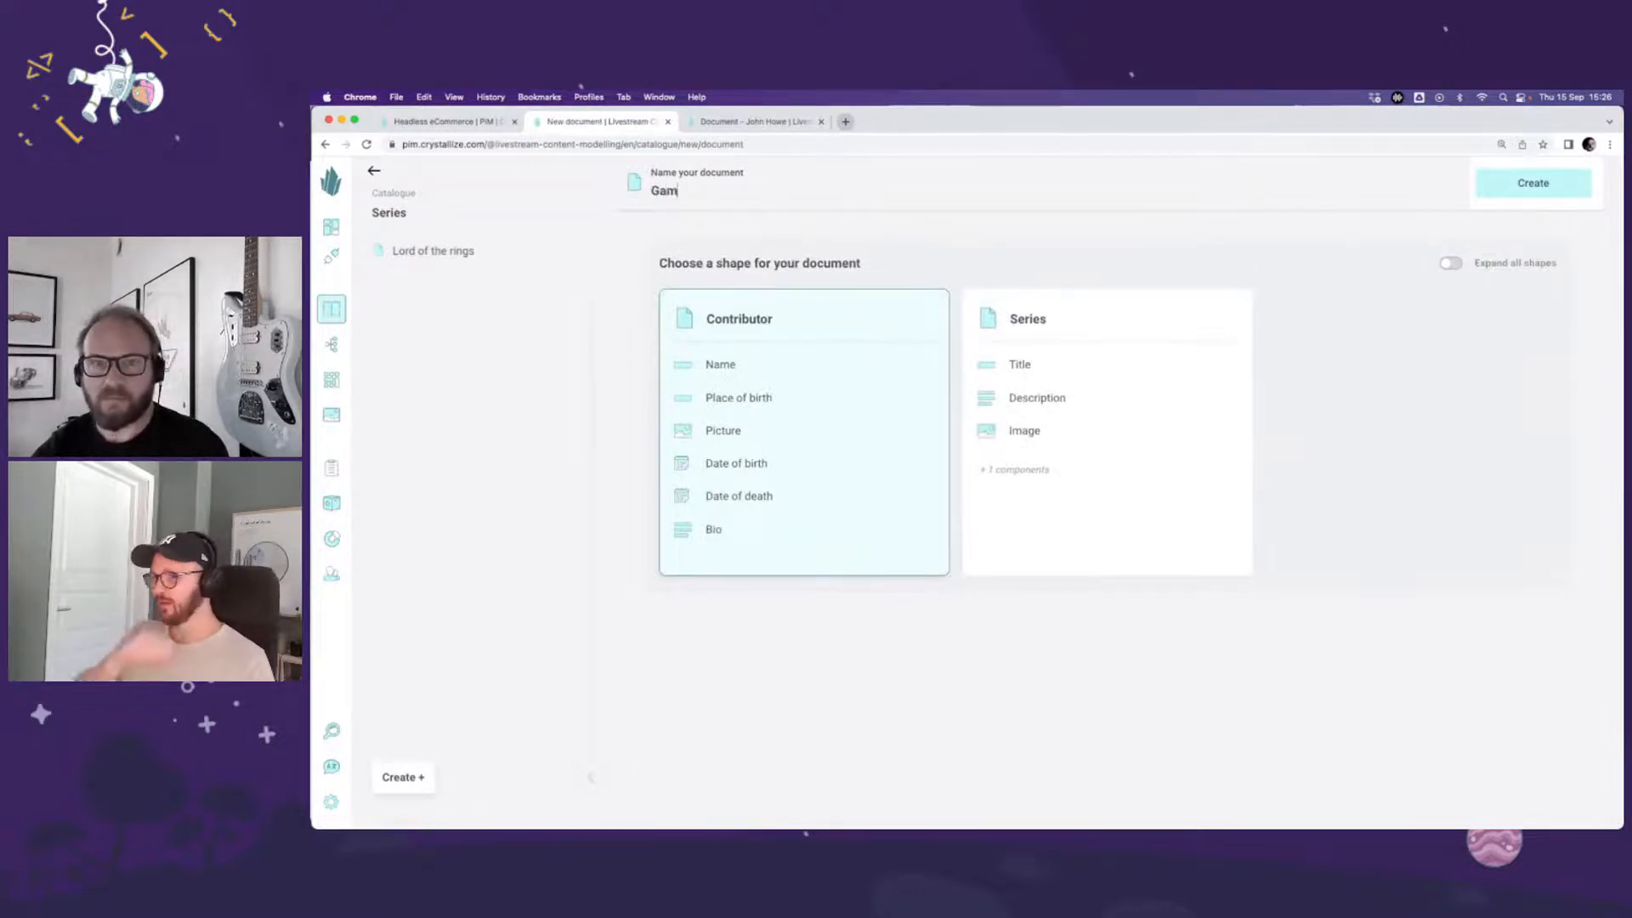
text(e of thro)
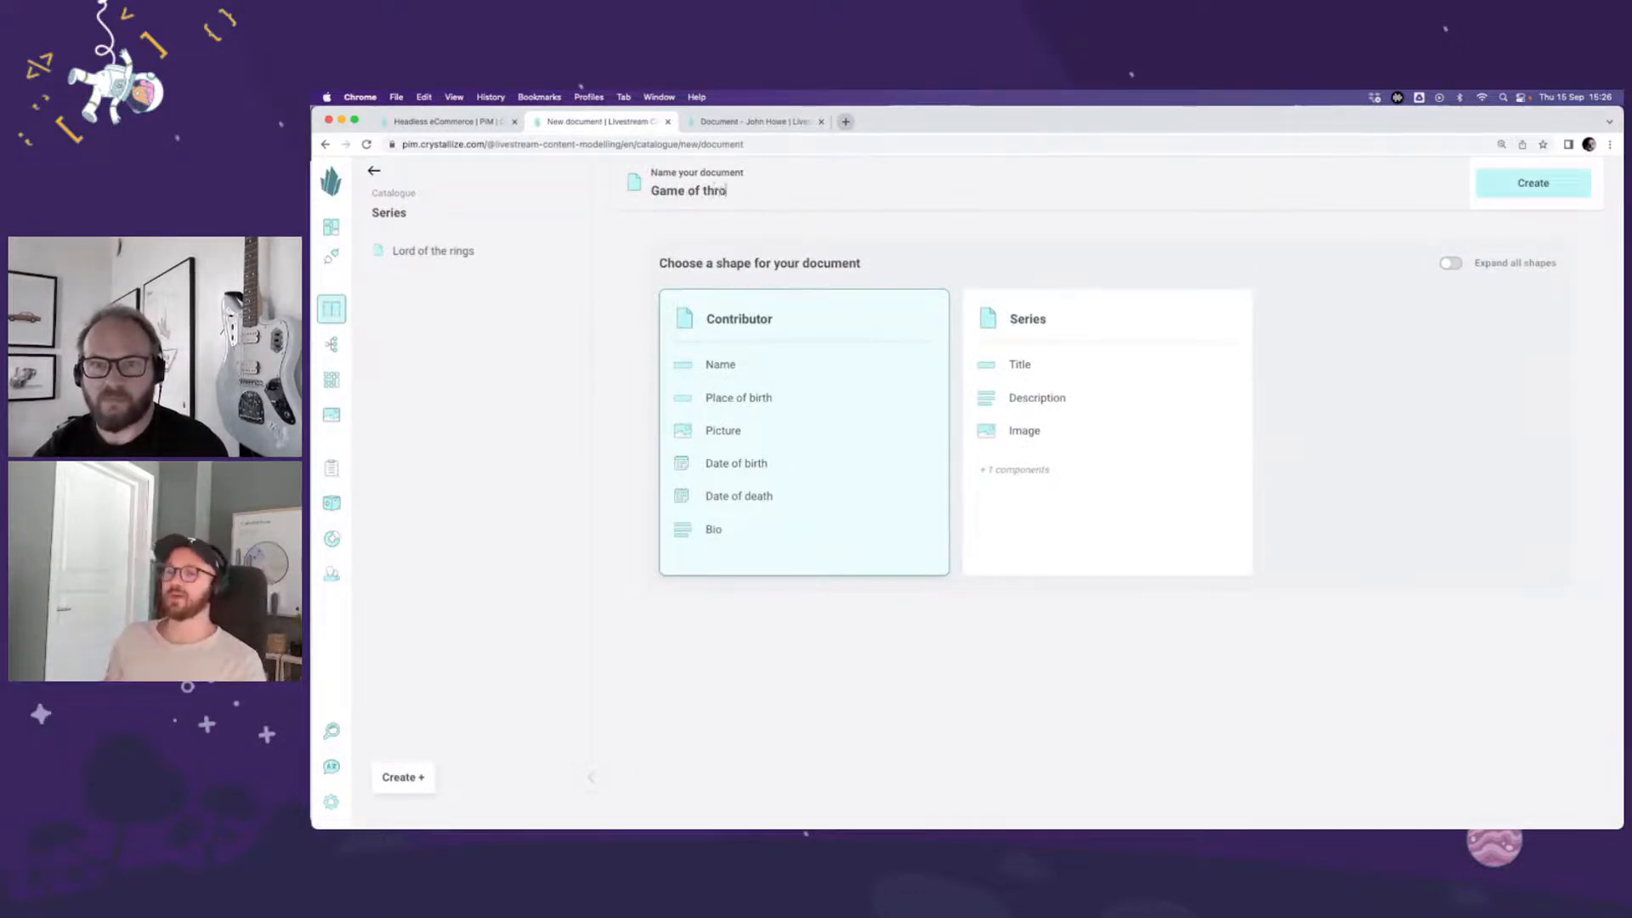
text(nes)
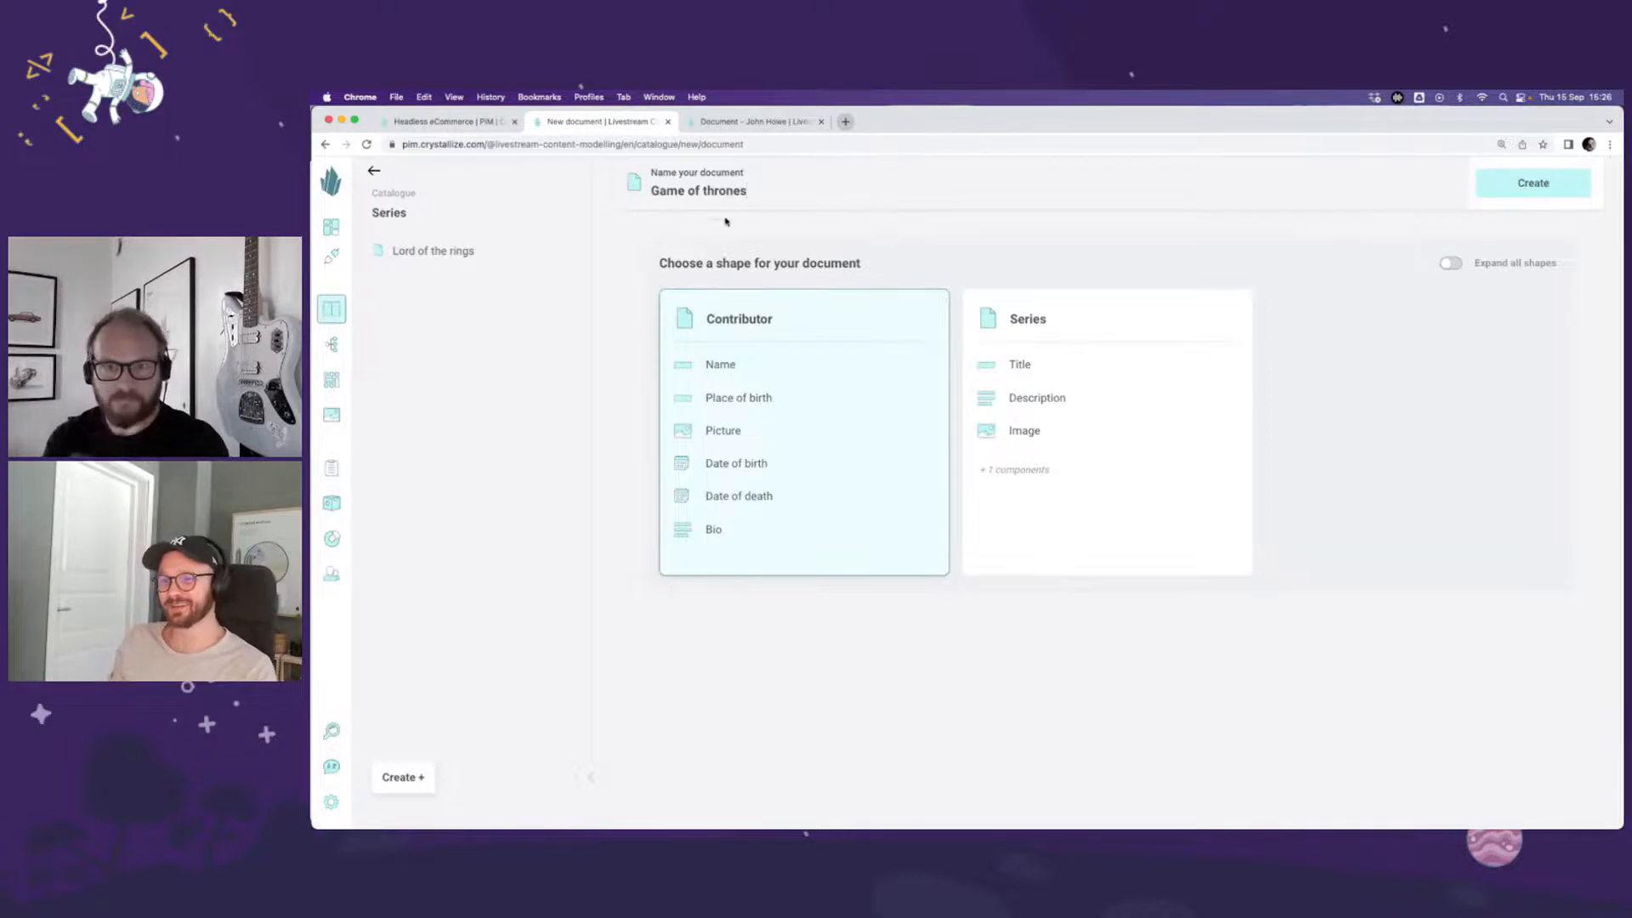
Step: Replace the new document's name with "A song of ice and fire", choose the Series shape and create it
triple_click(687, 192)
text(A )
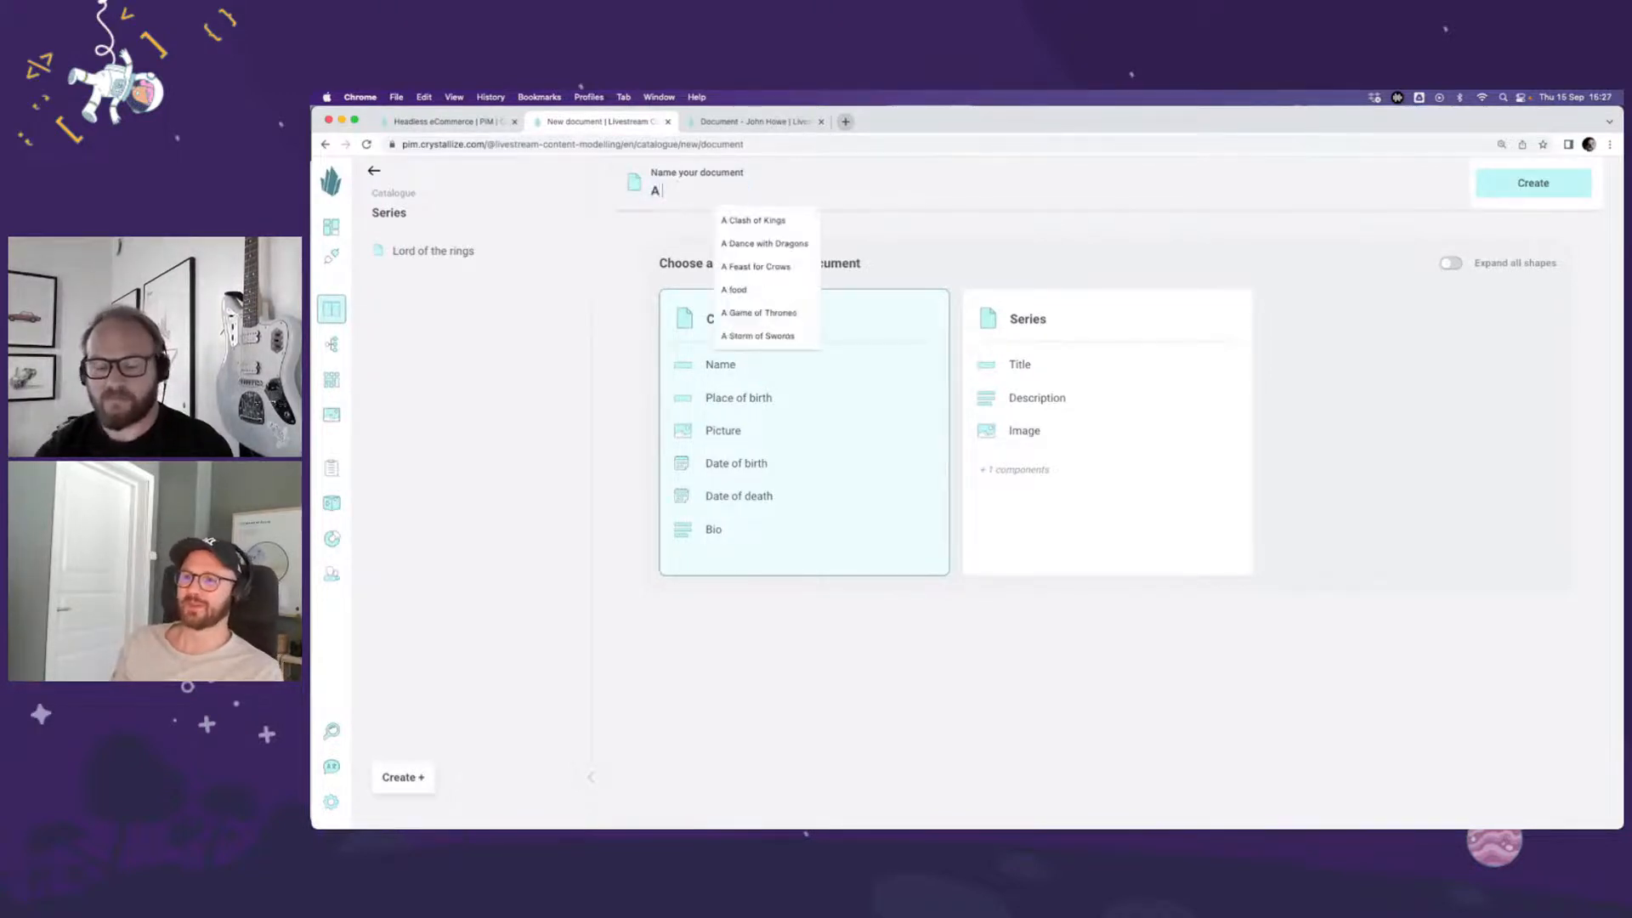
text(song of ice an)
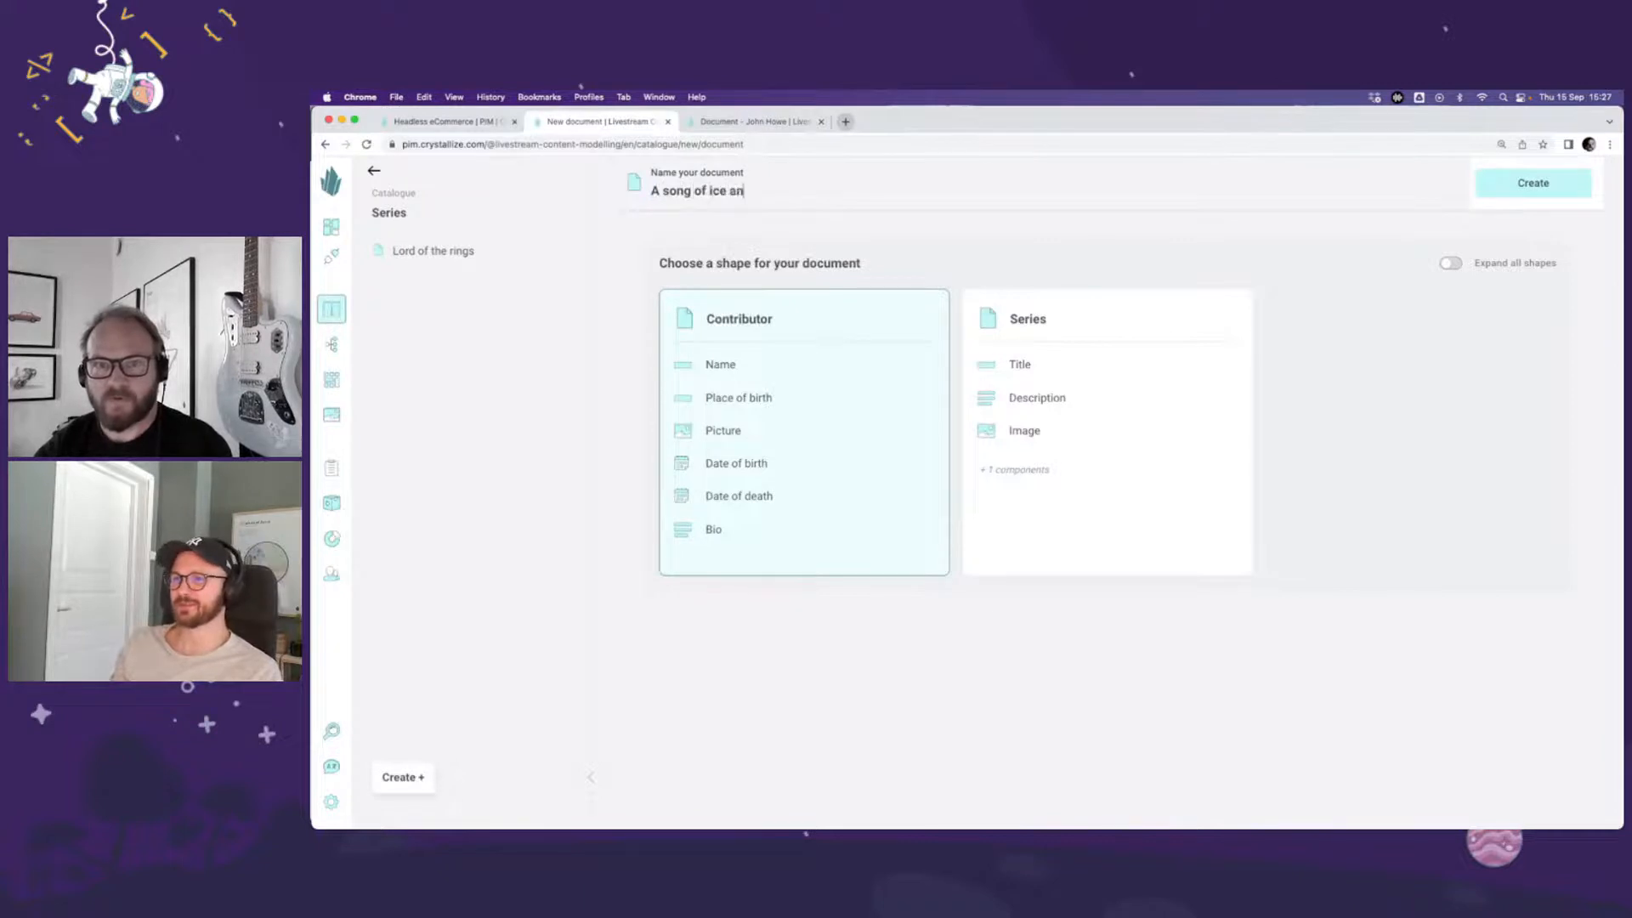
text(d fire)
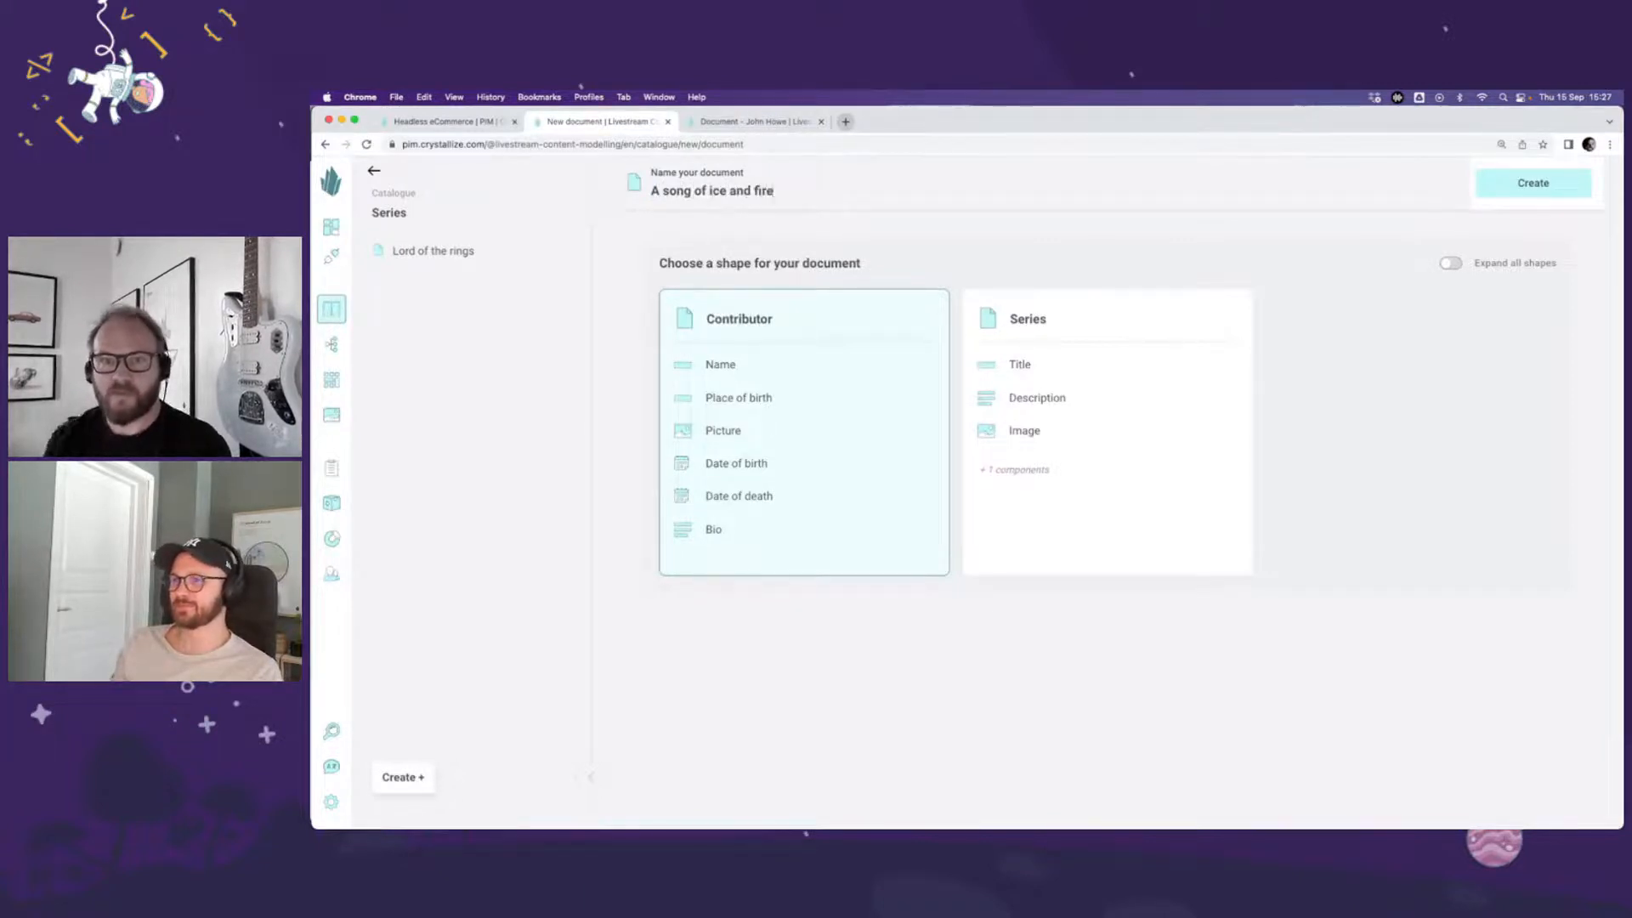
click(1063, 322)
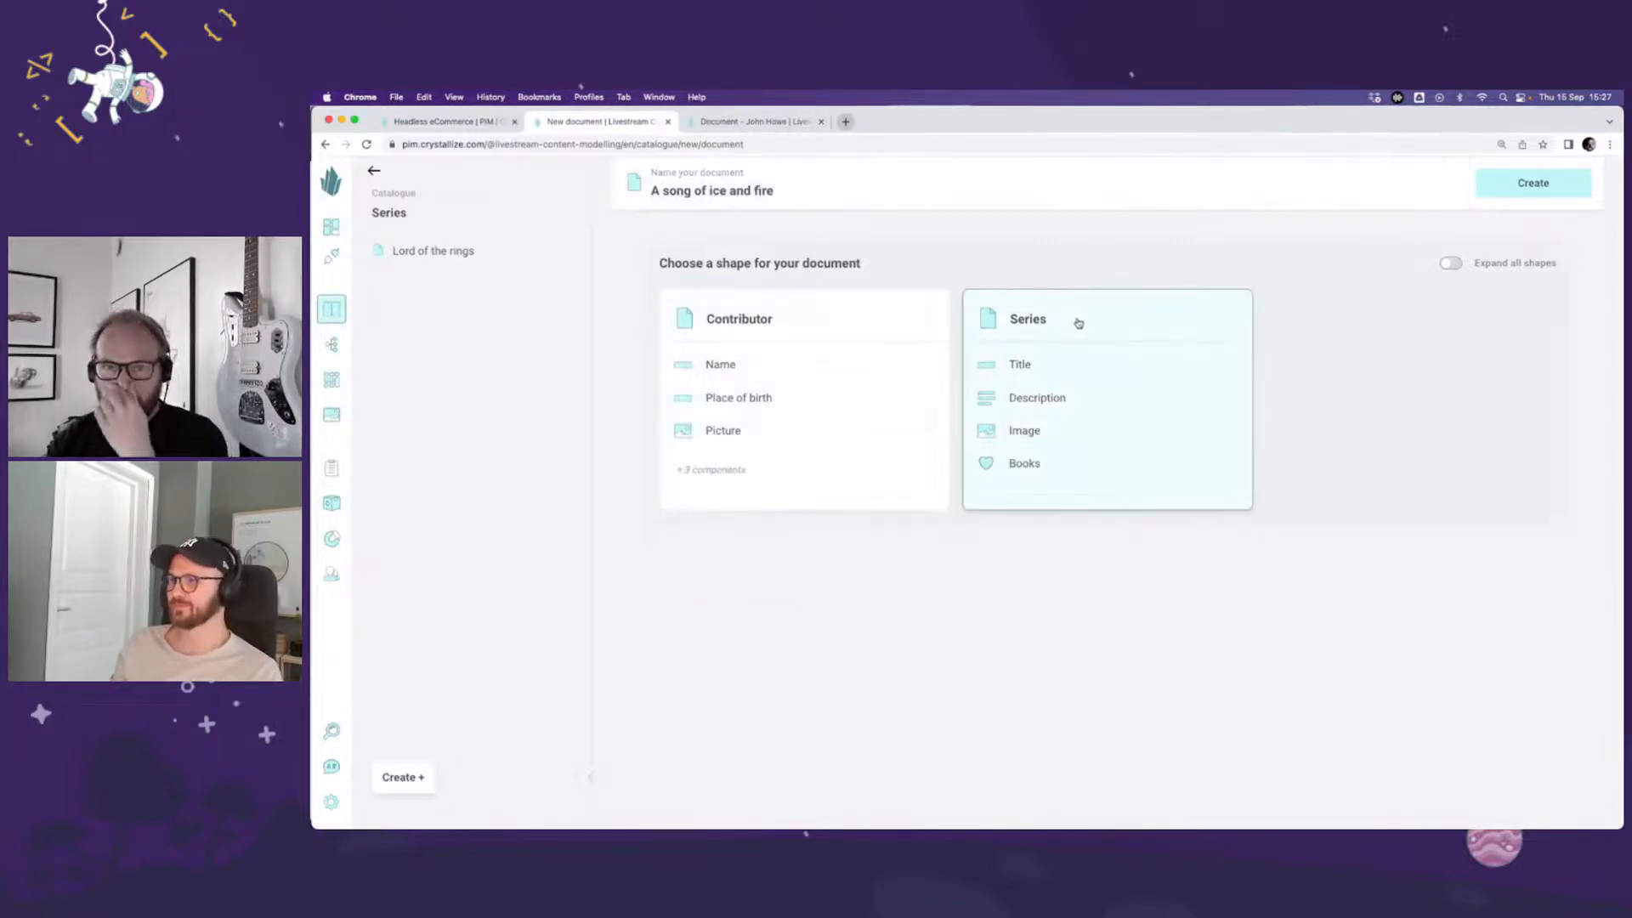
triple_click(750, 187)
key(super+c)
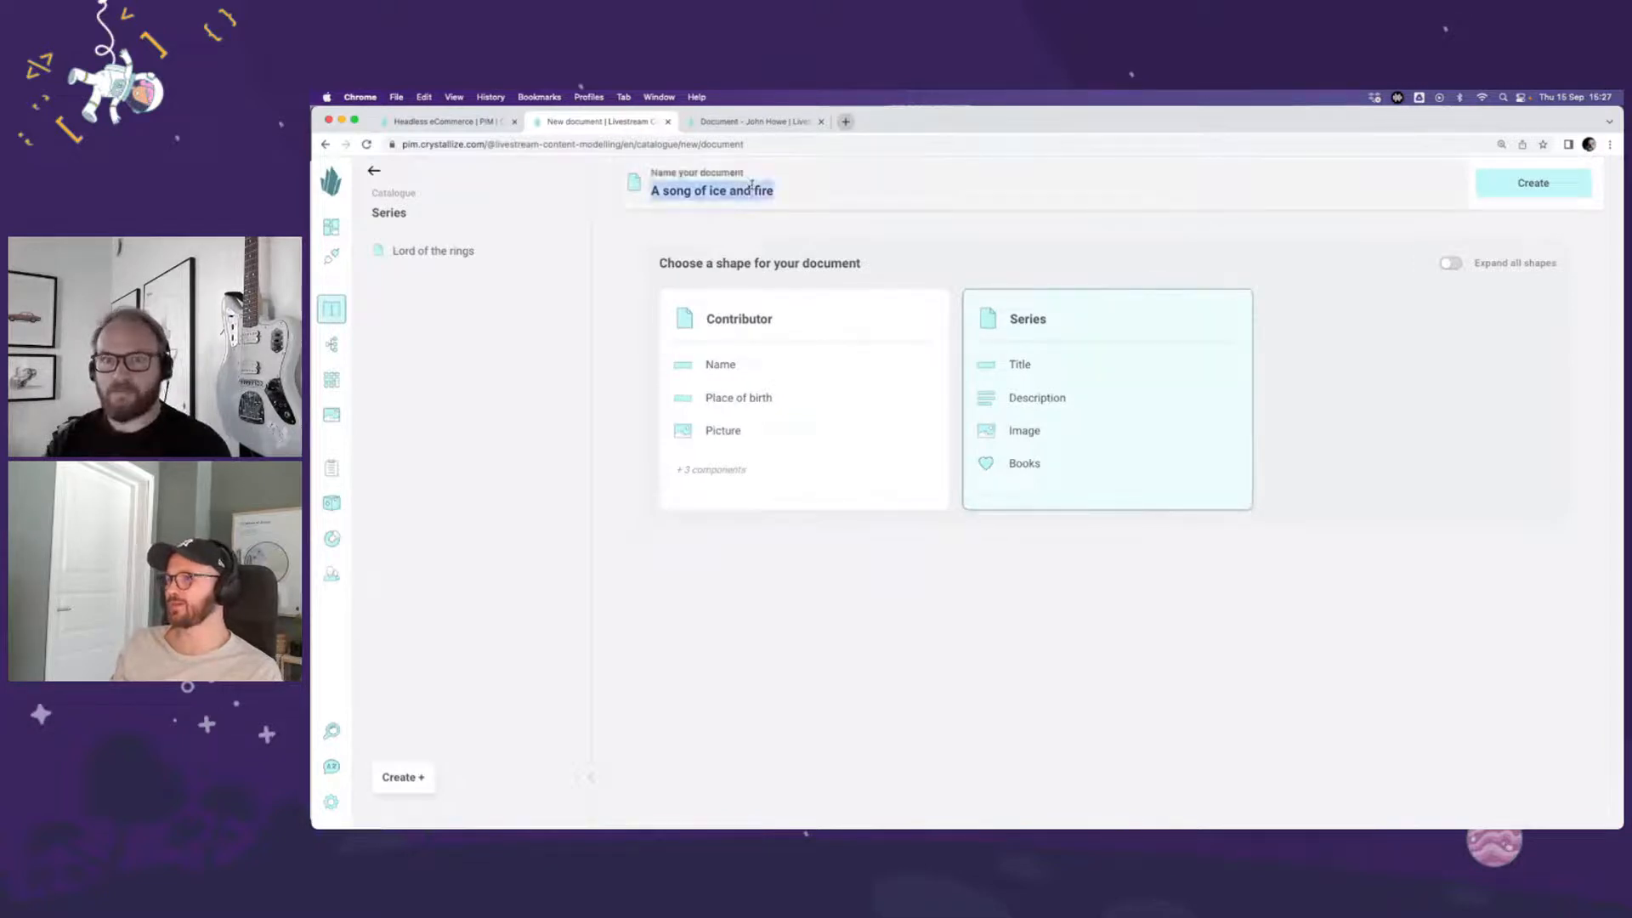
click(1530, 182)
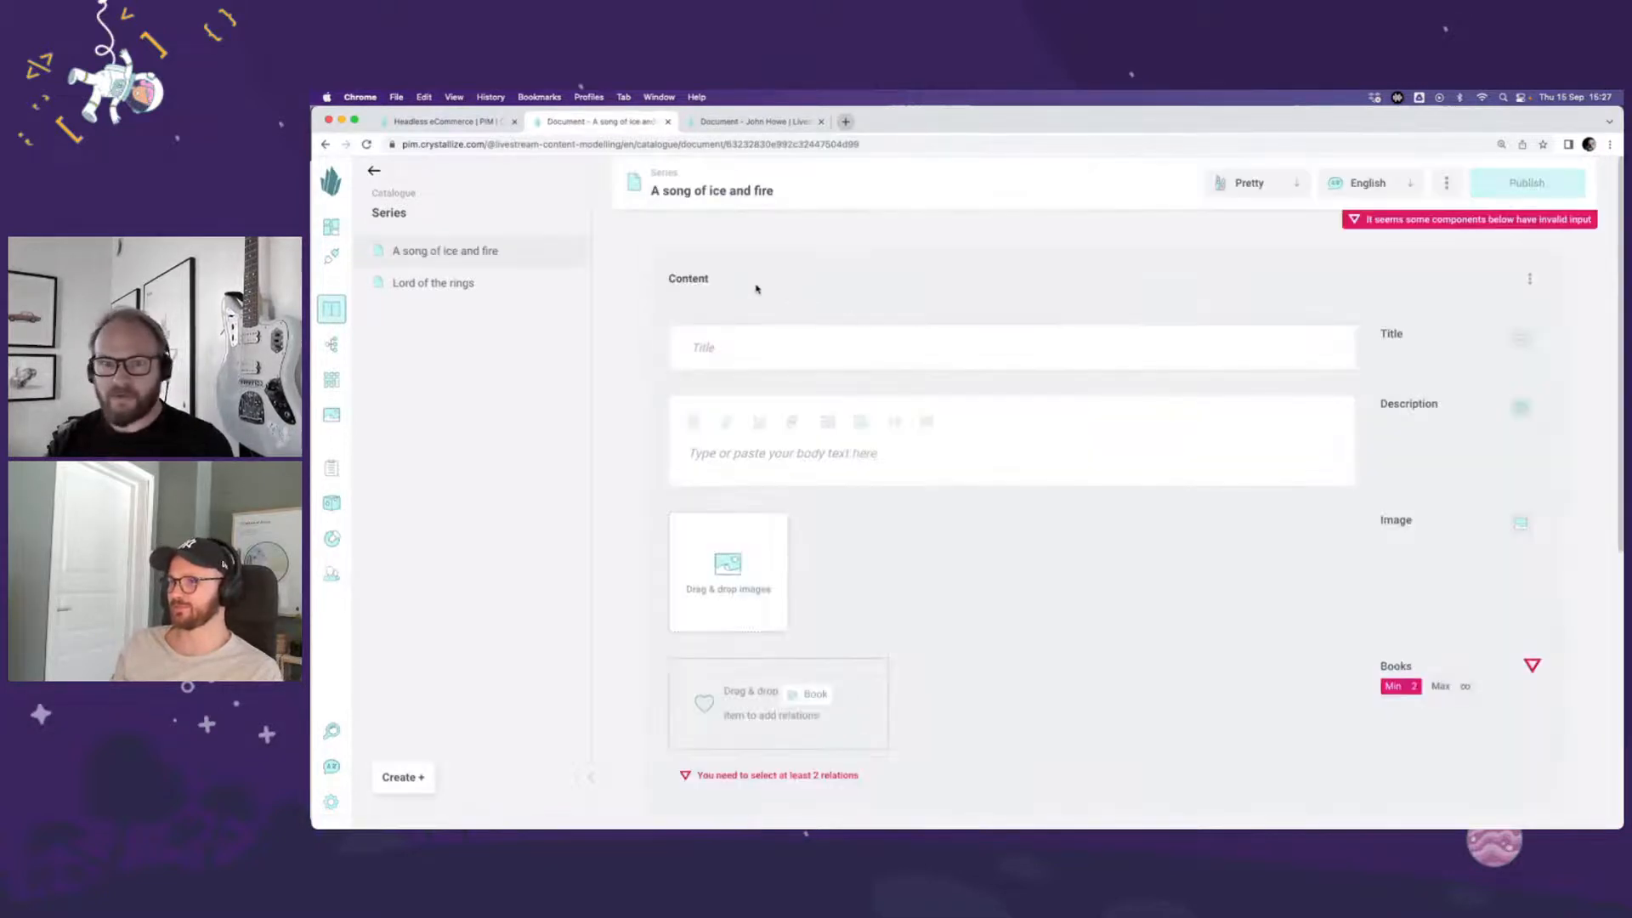
Step: Fill both Title and Description with "A song of ice and fire" and add the A Game of Thrones cover to Image
click(753, 340)
key(super+v)
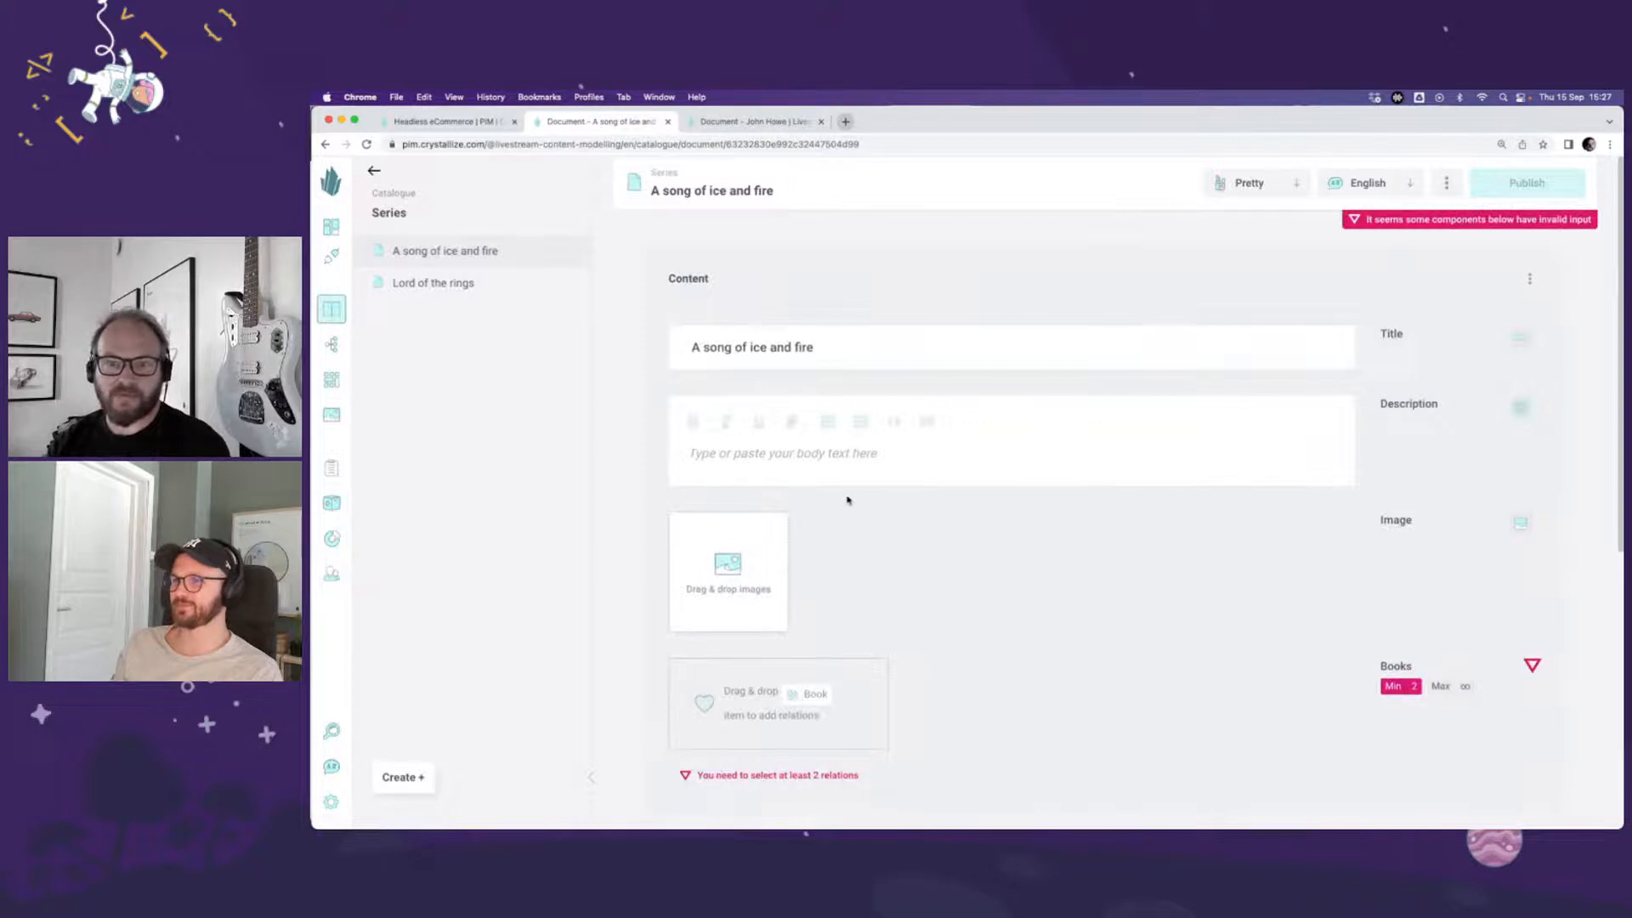
drag(821, 357, 605, 346)
key(super+c)
click(824, 476)
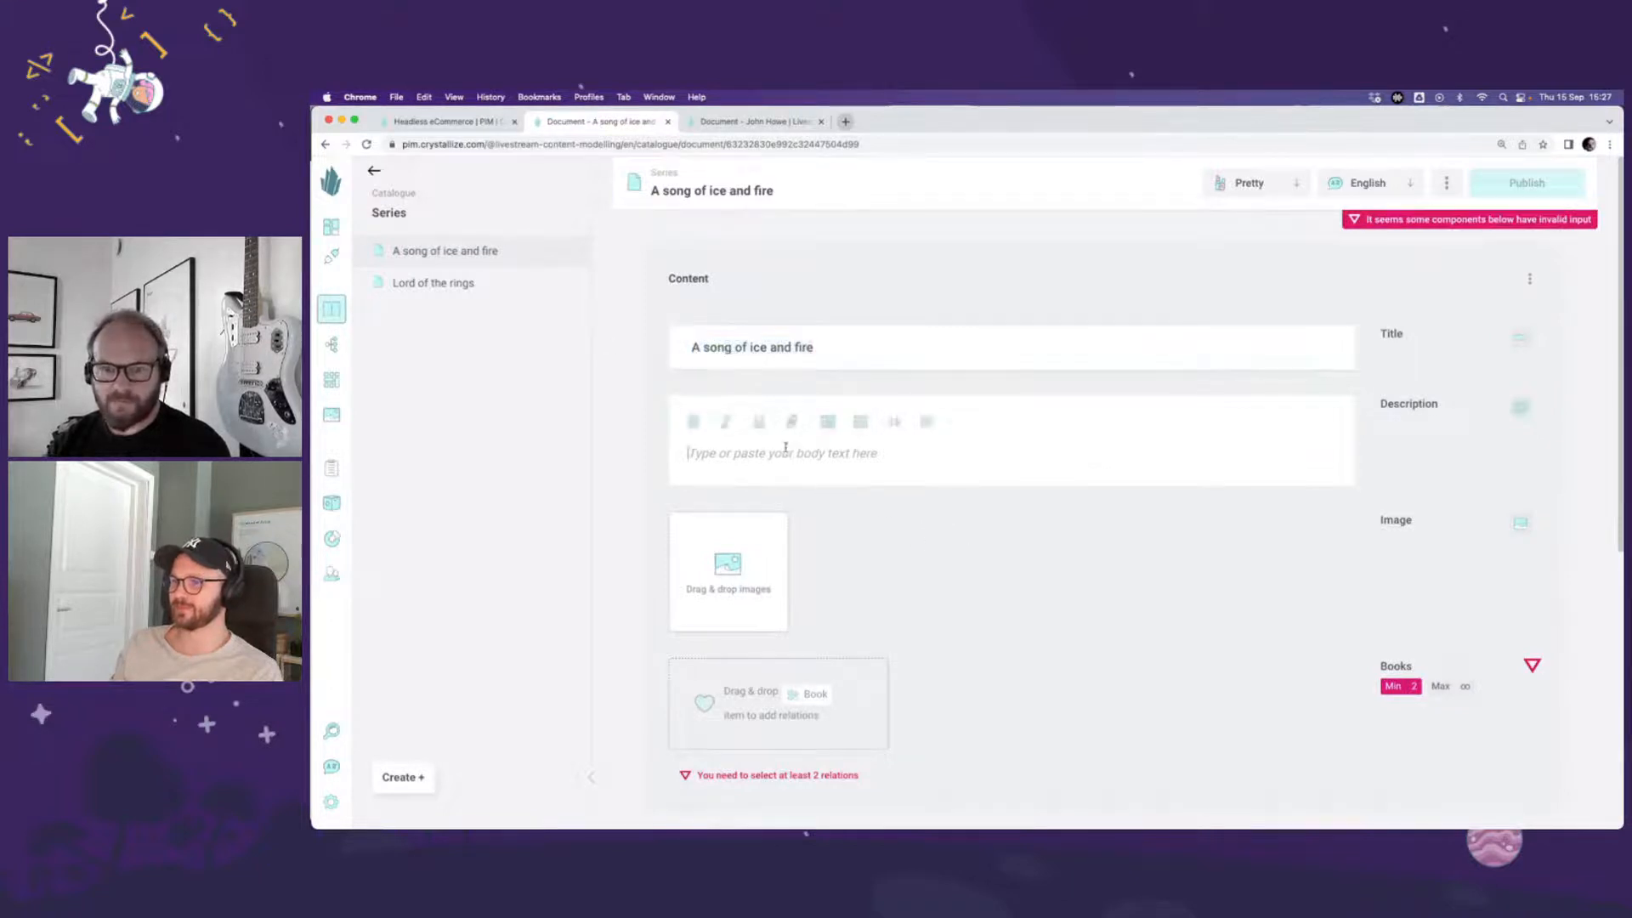
key(super+v)
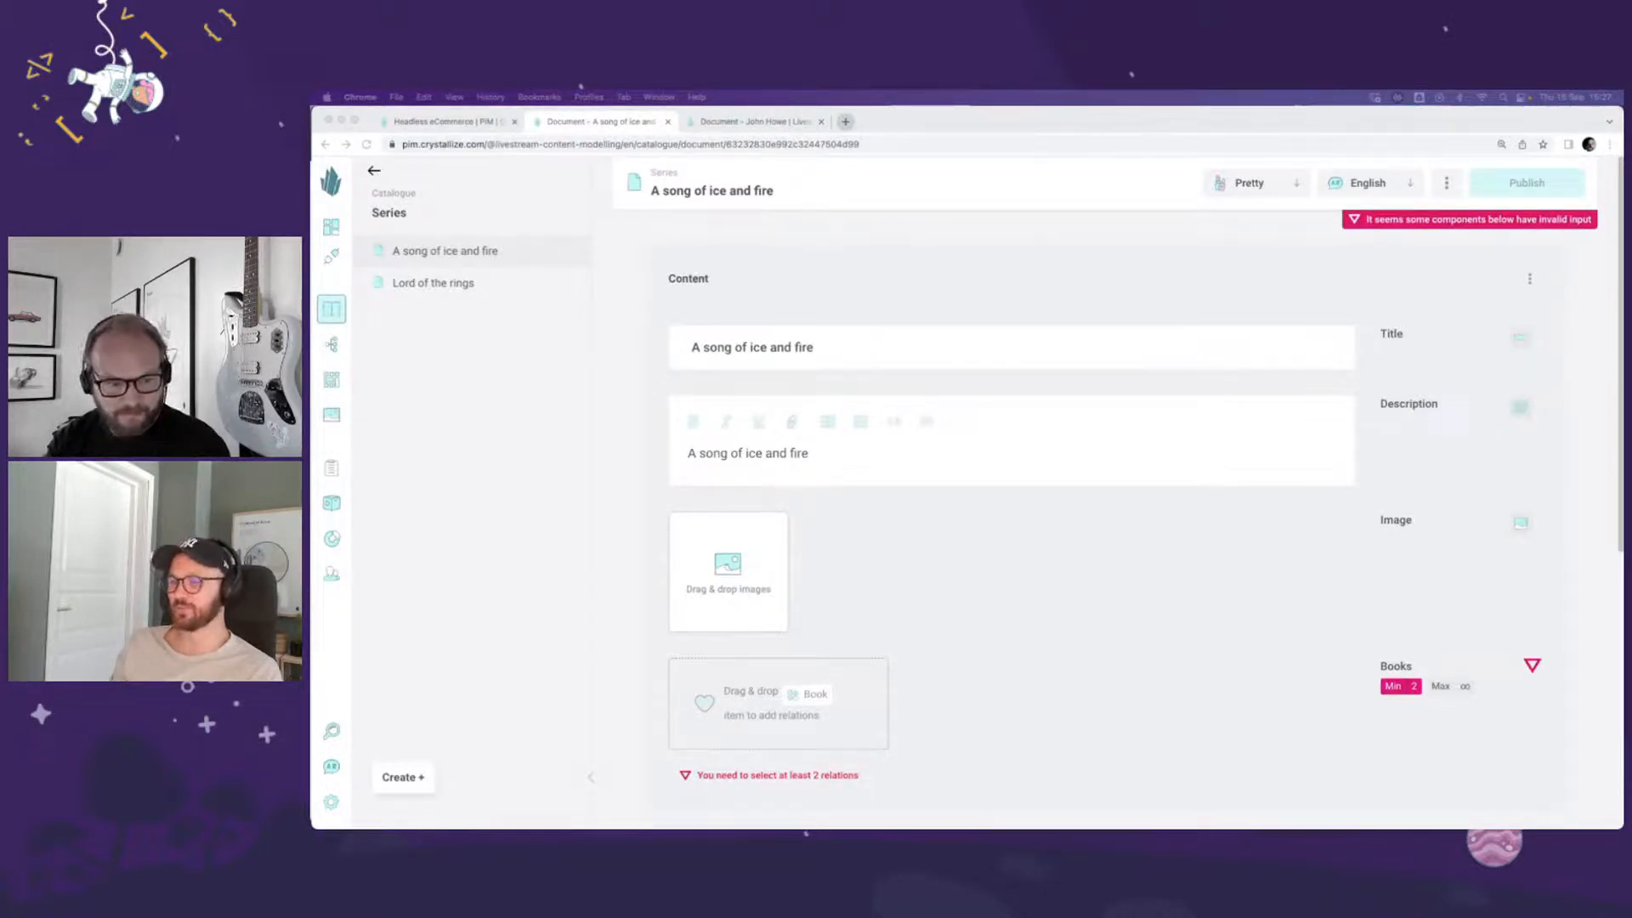
drag(454, 816, 707, 542)
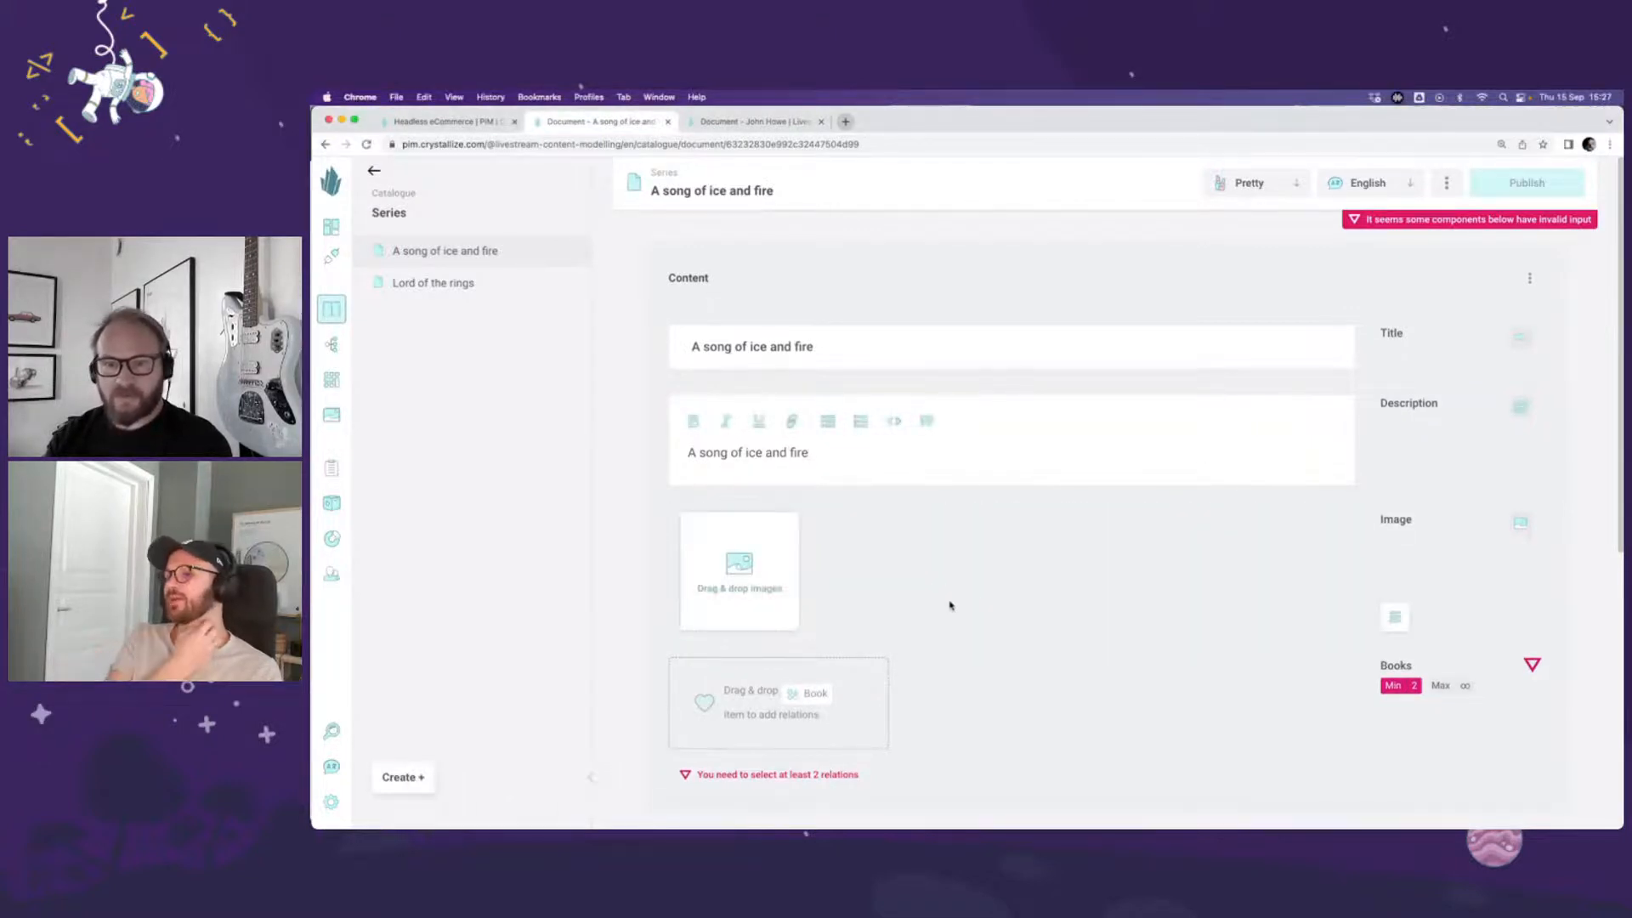
Step: Relate A Game of Thrones, A Clash of Kings, A Storm of Swords, A Feast for Crows and A Dance with Dragons as Books, and publish the document
click(400, 193)
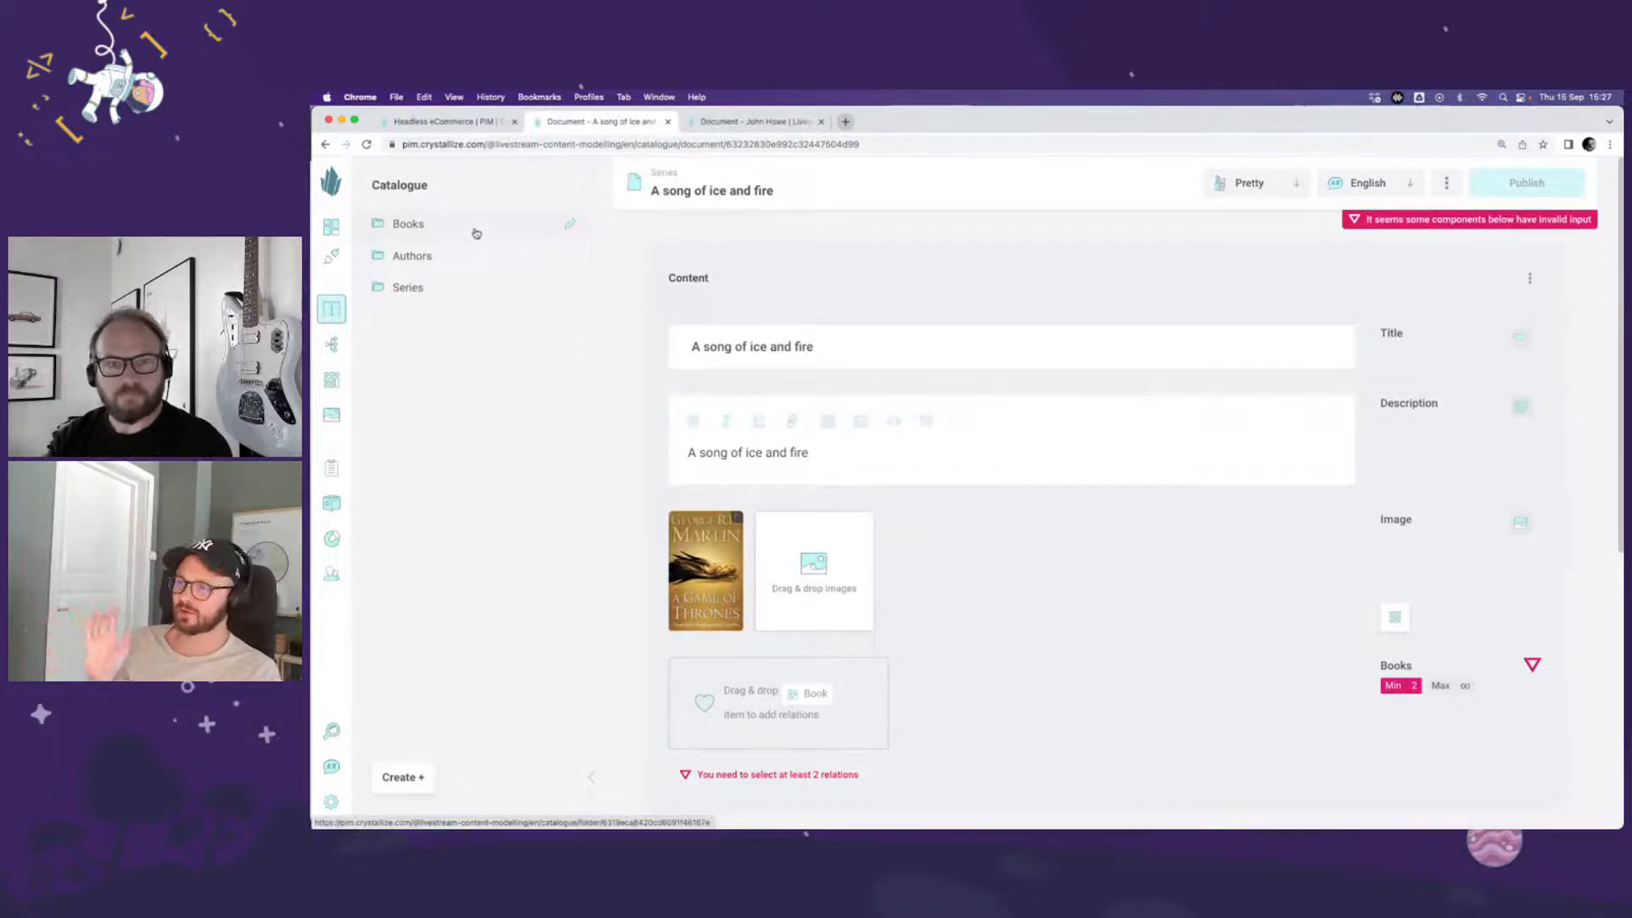
click(476, 232)
click(471, 250)
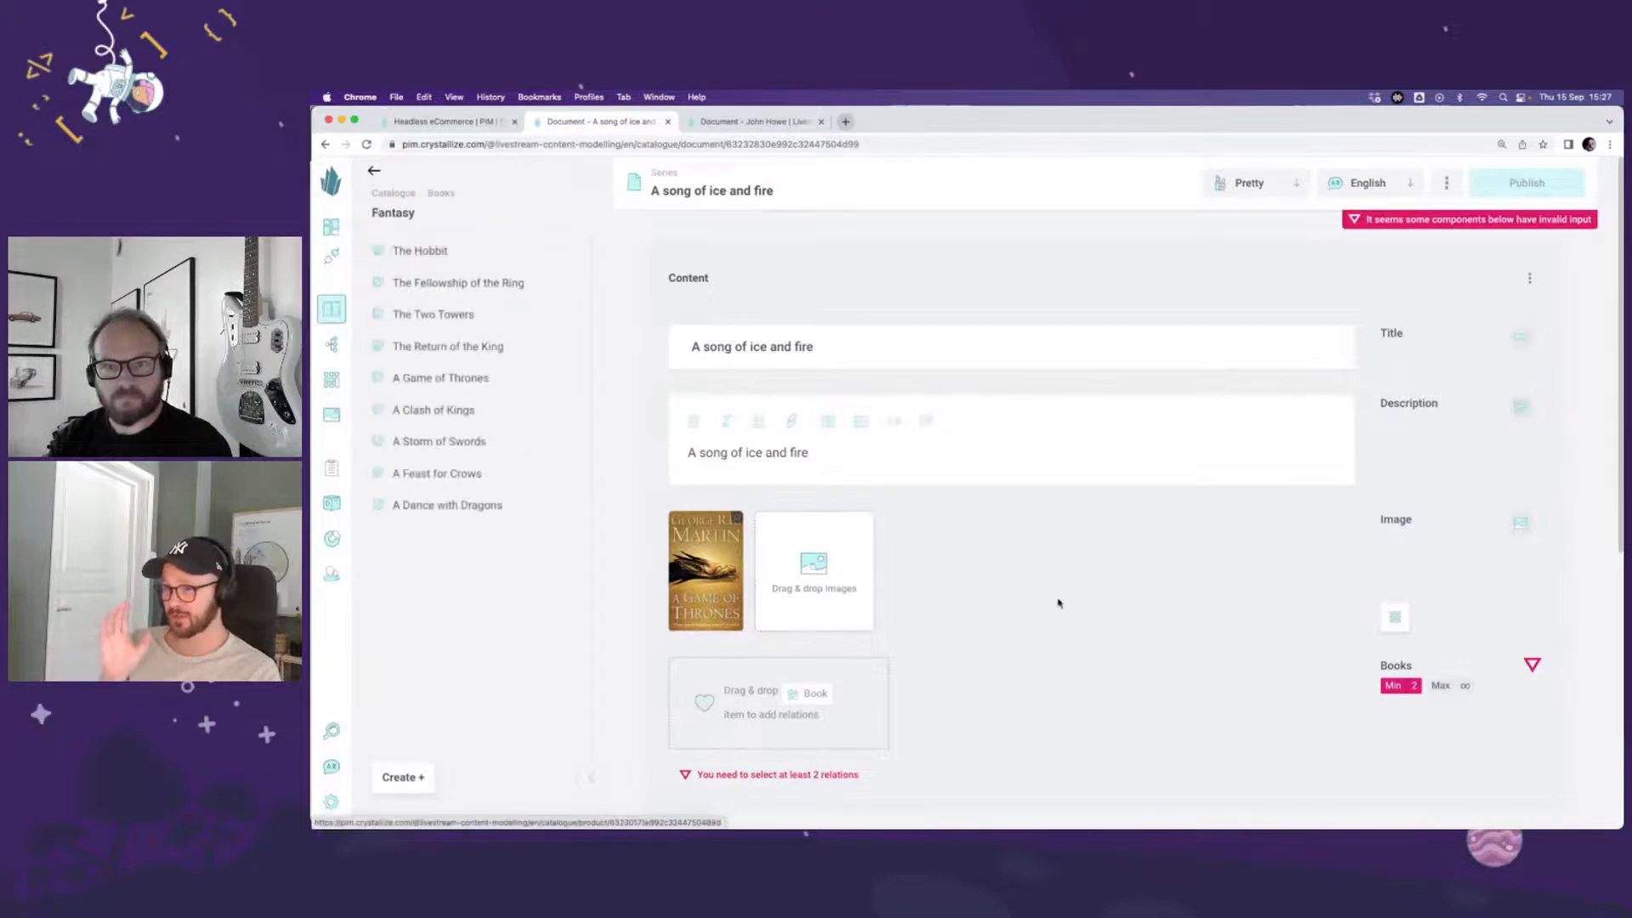
scroll(1057, 601, down, 1)
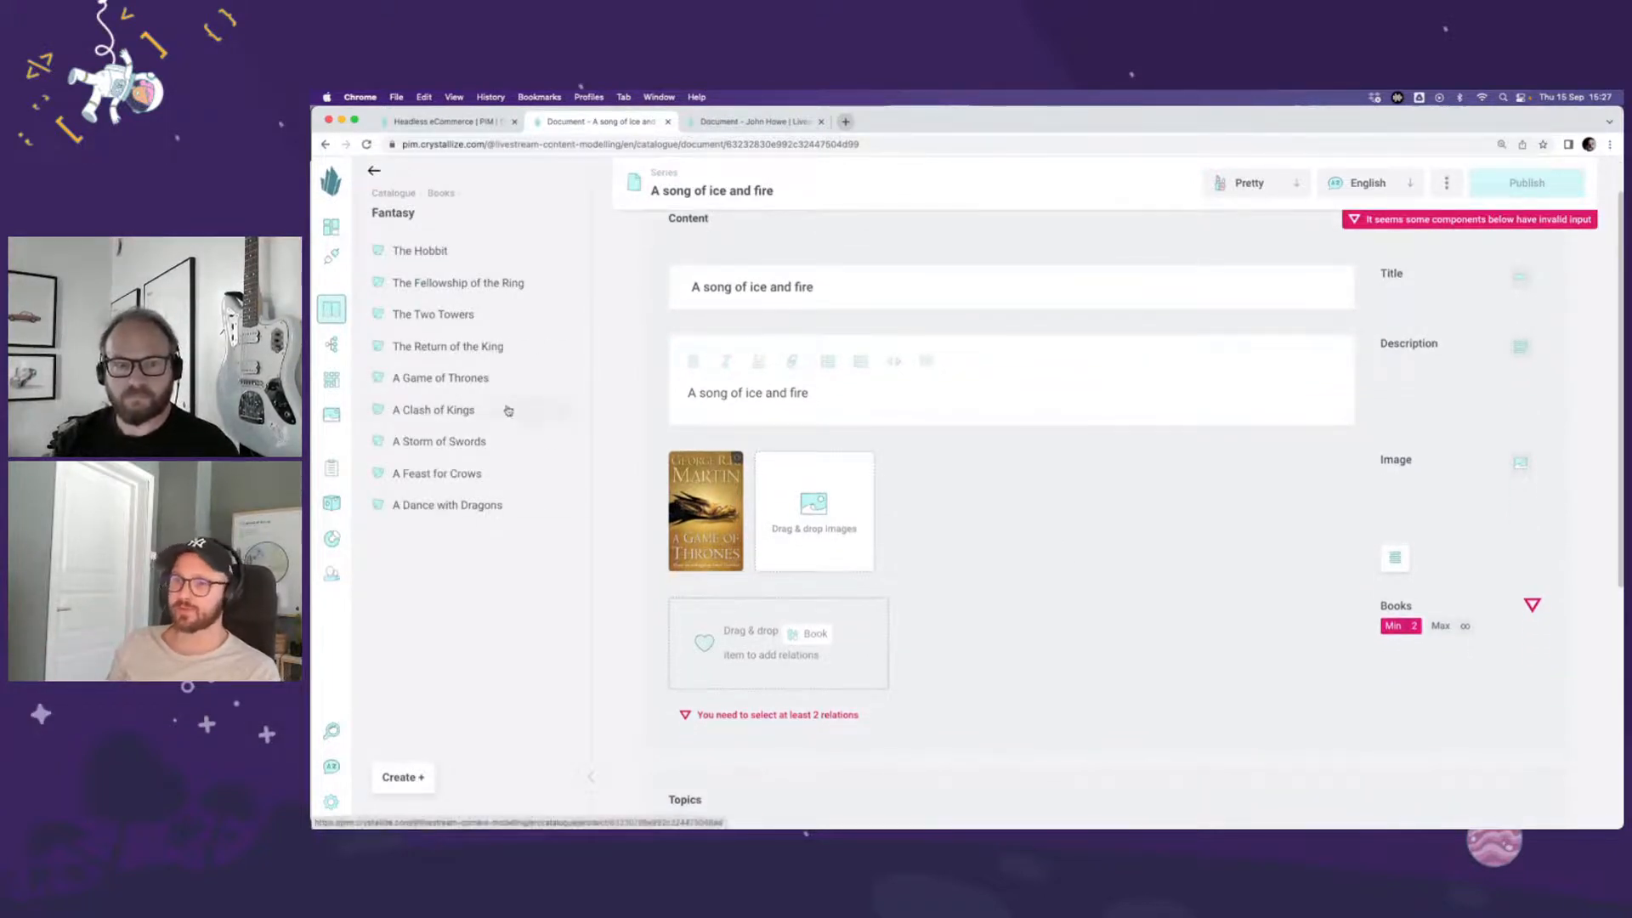
drag(478, 383, 843, 642)
drag(517, 420, 1021, 663)
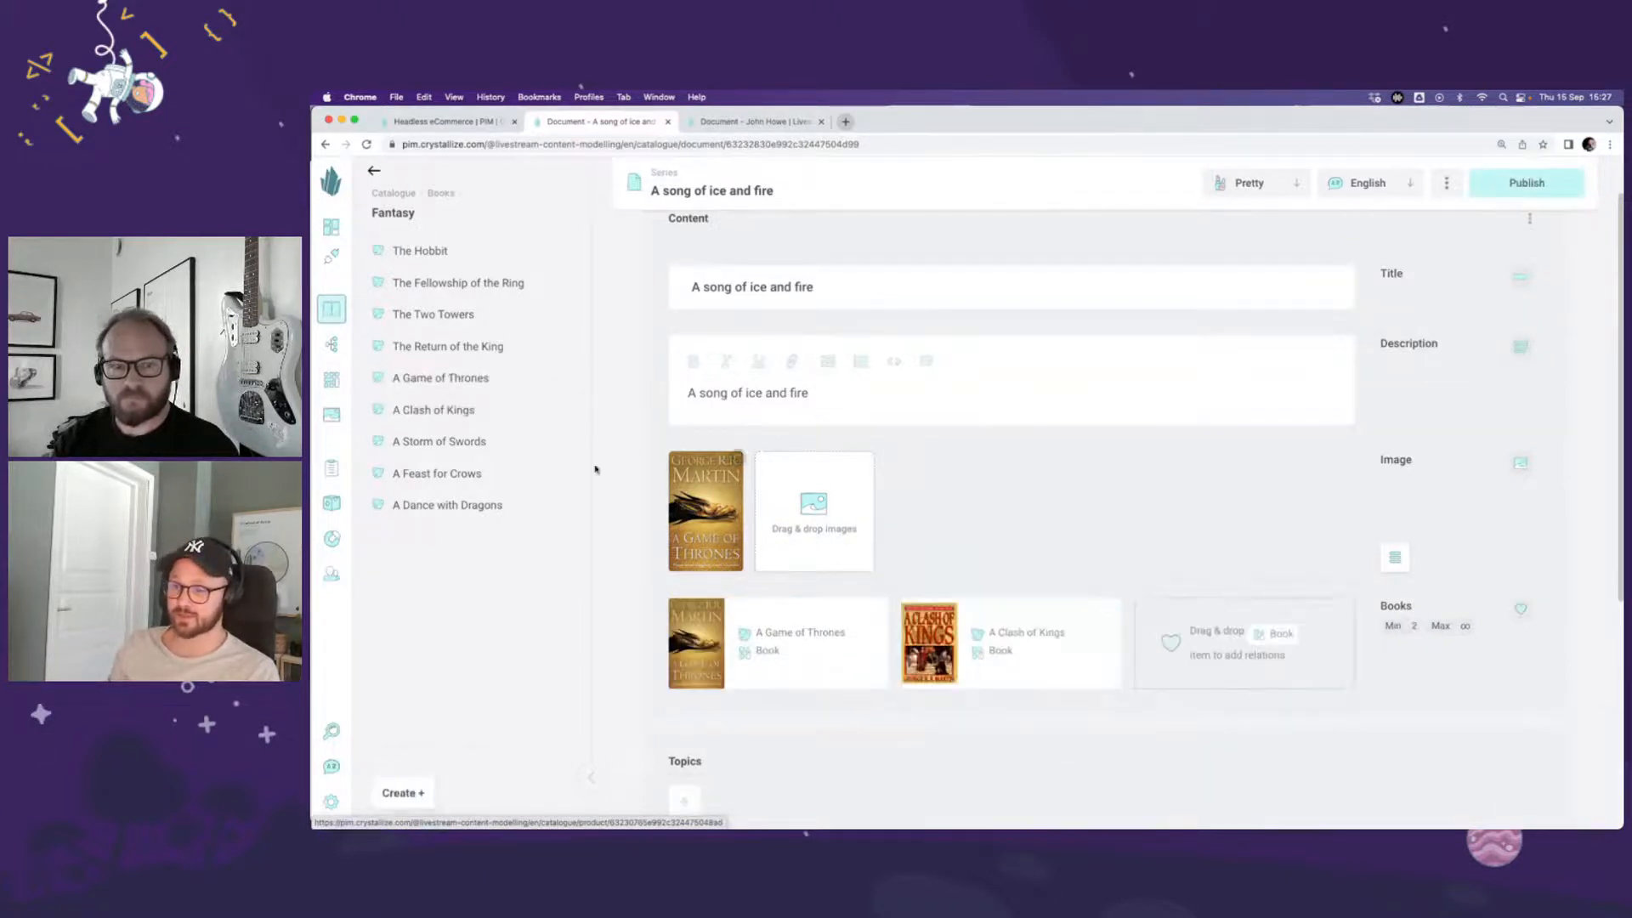
drag(466, 441, 1254, 625)
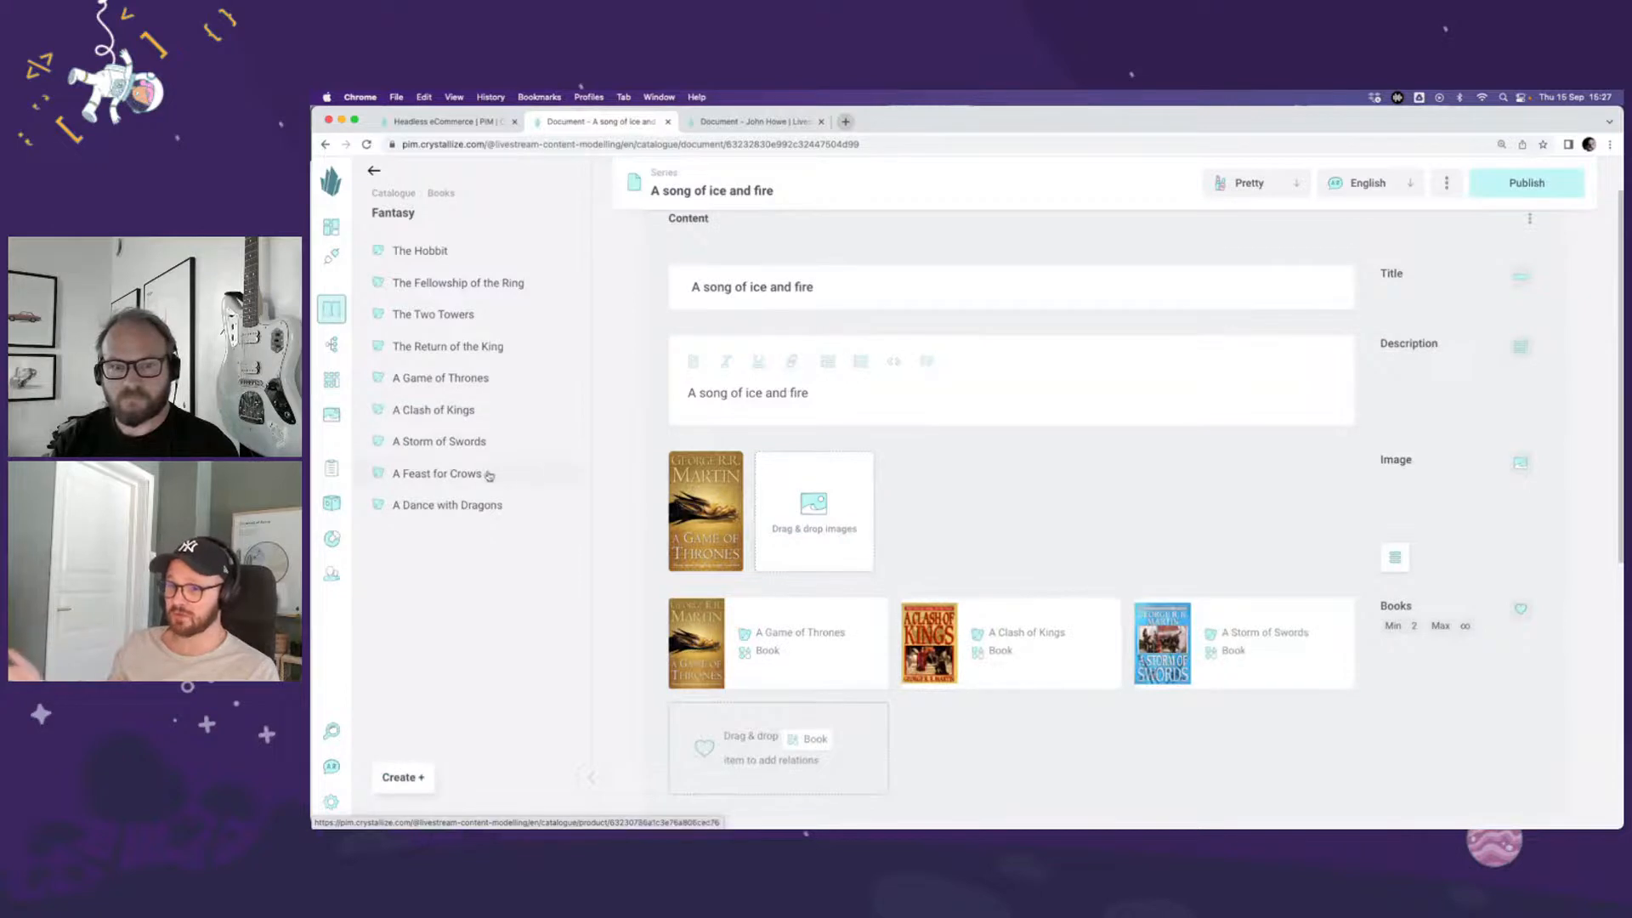
drag(477, 474, 935, 762)
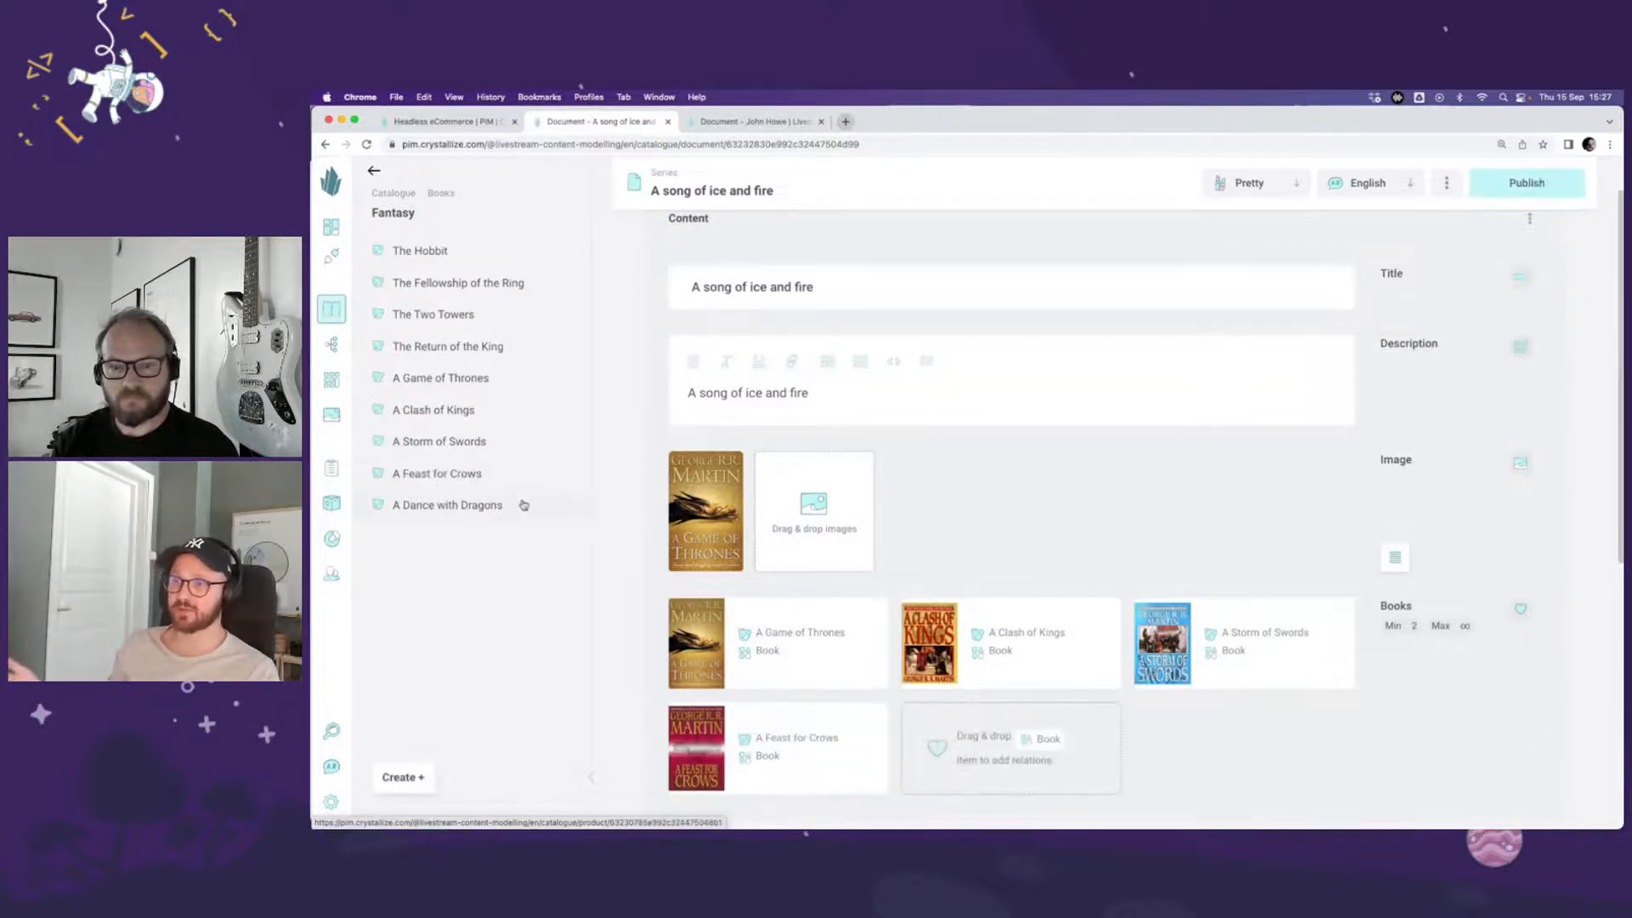
drag(521, 503, 1063, 741)
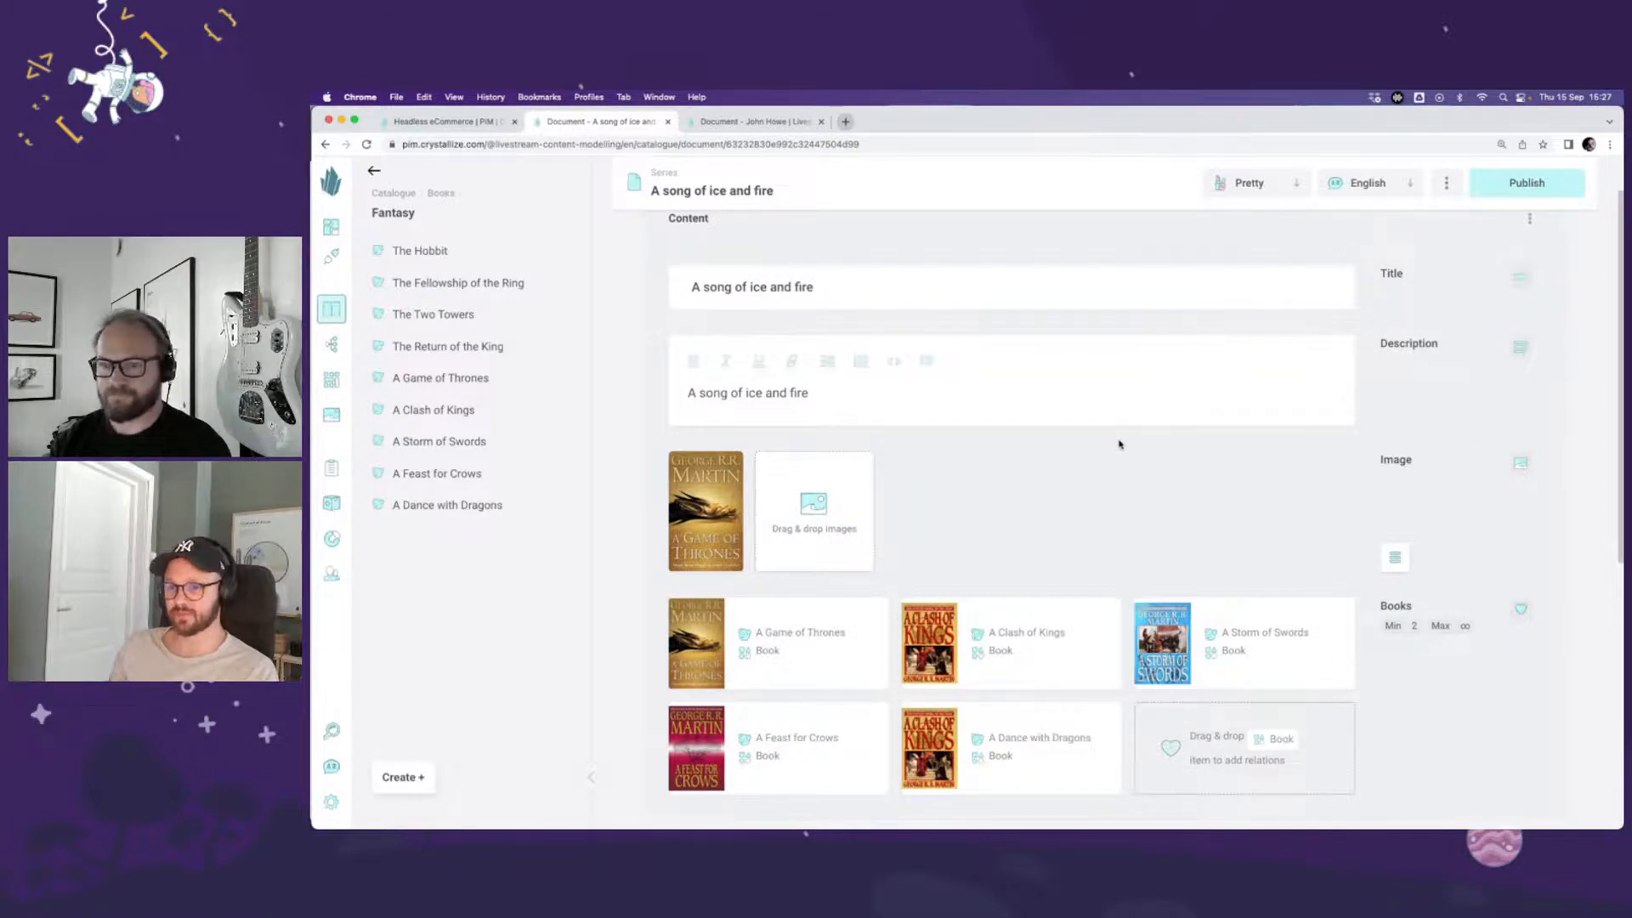
click(1531, 197)
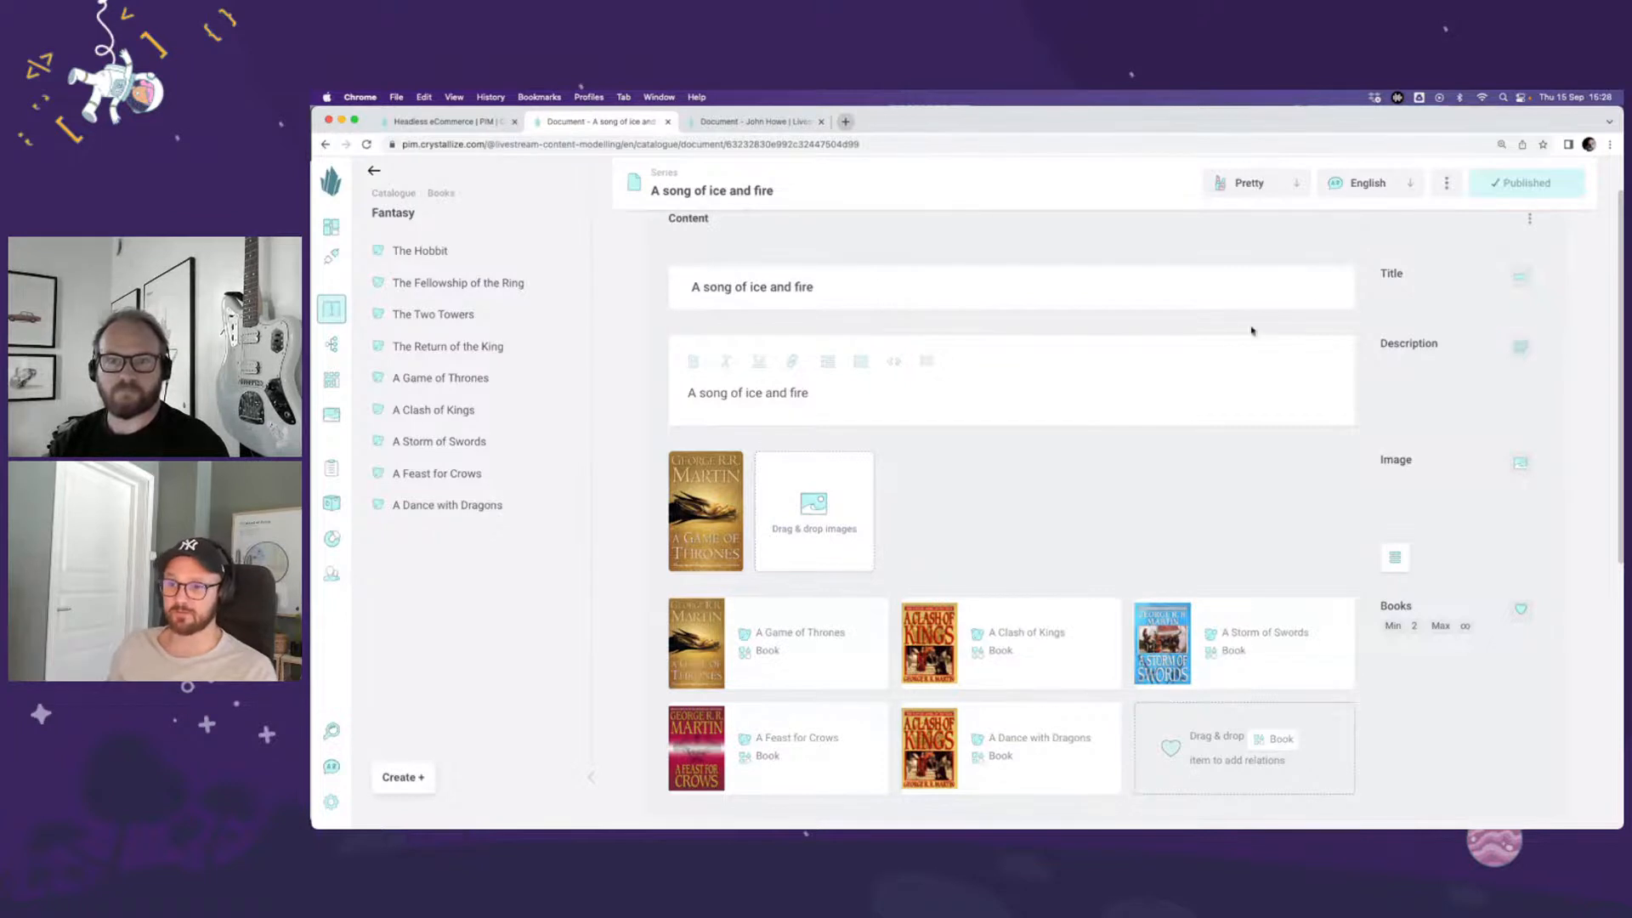
Step: Extend the Description to "A song of ice and fire as seen on the Game of Thrones HBO series." and publish the changes
scroll(1153, 517, up, 1)
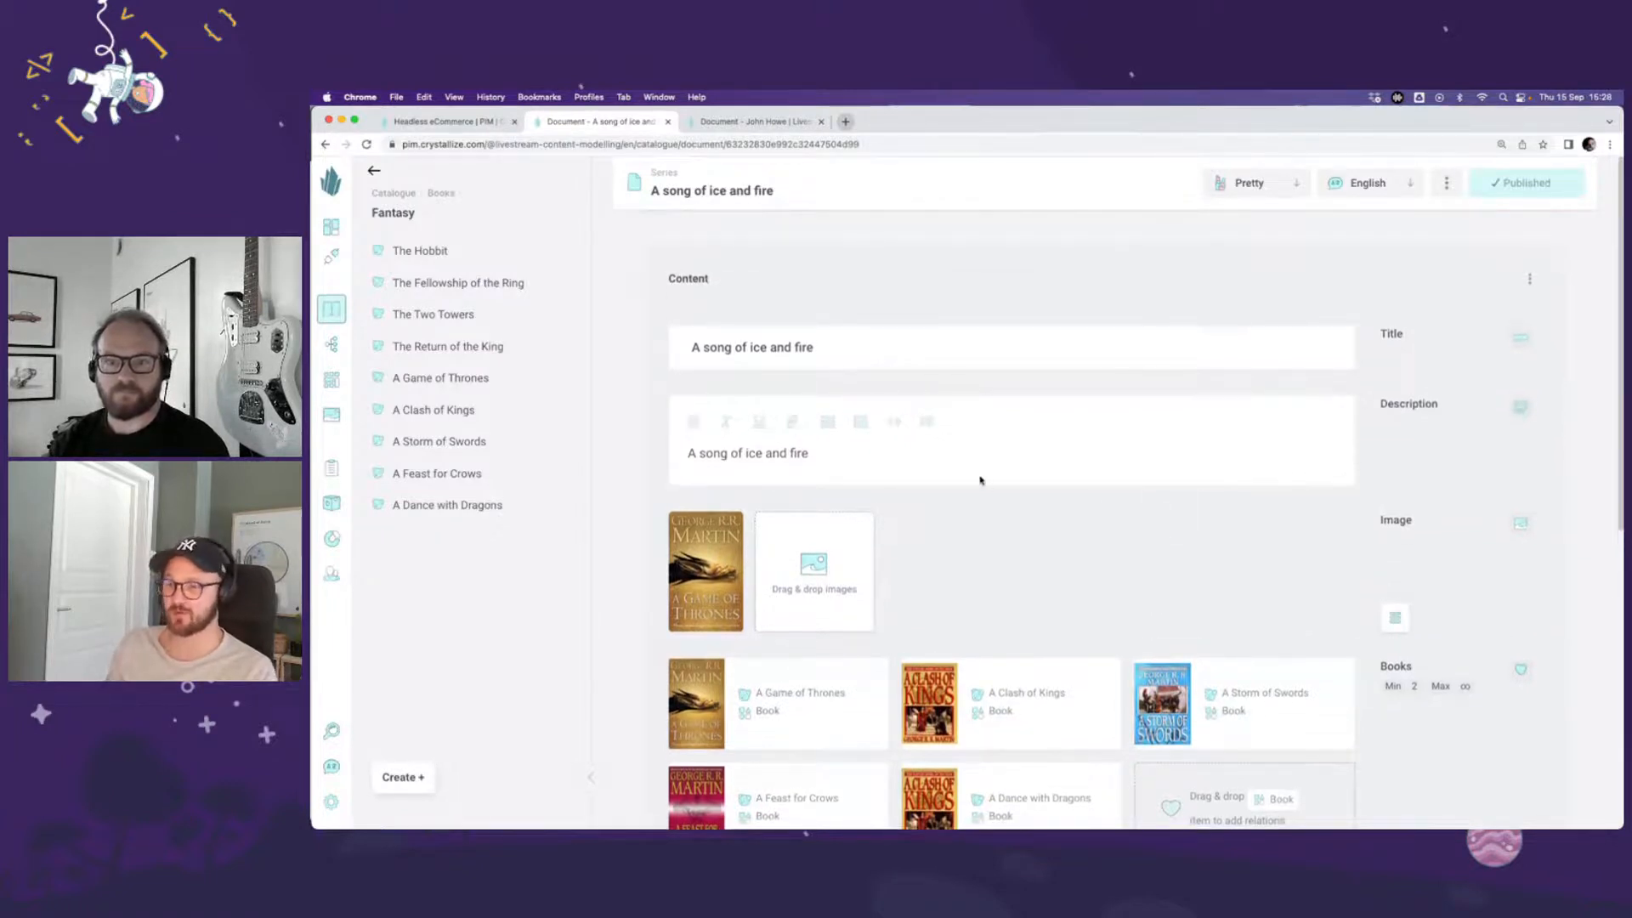
click(904, 454)
text(as see)
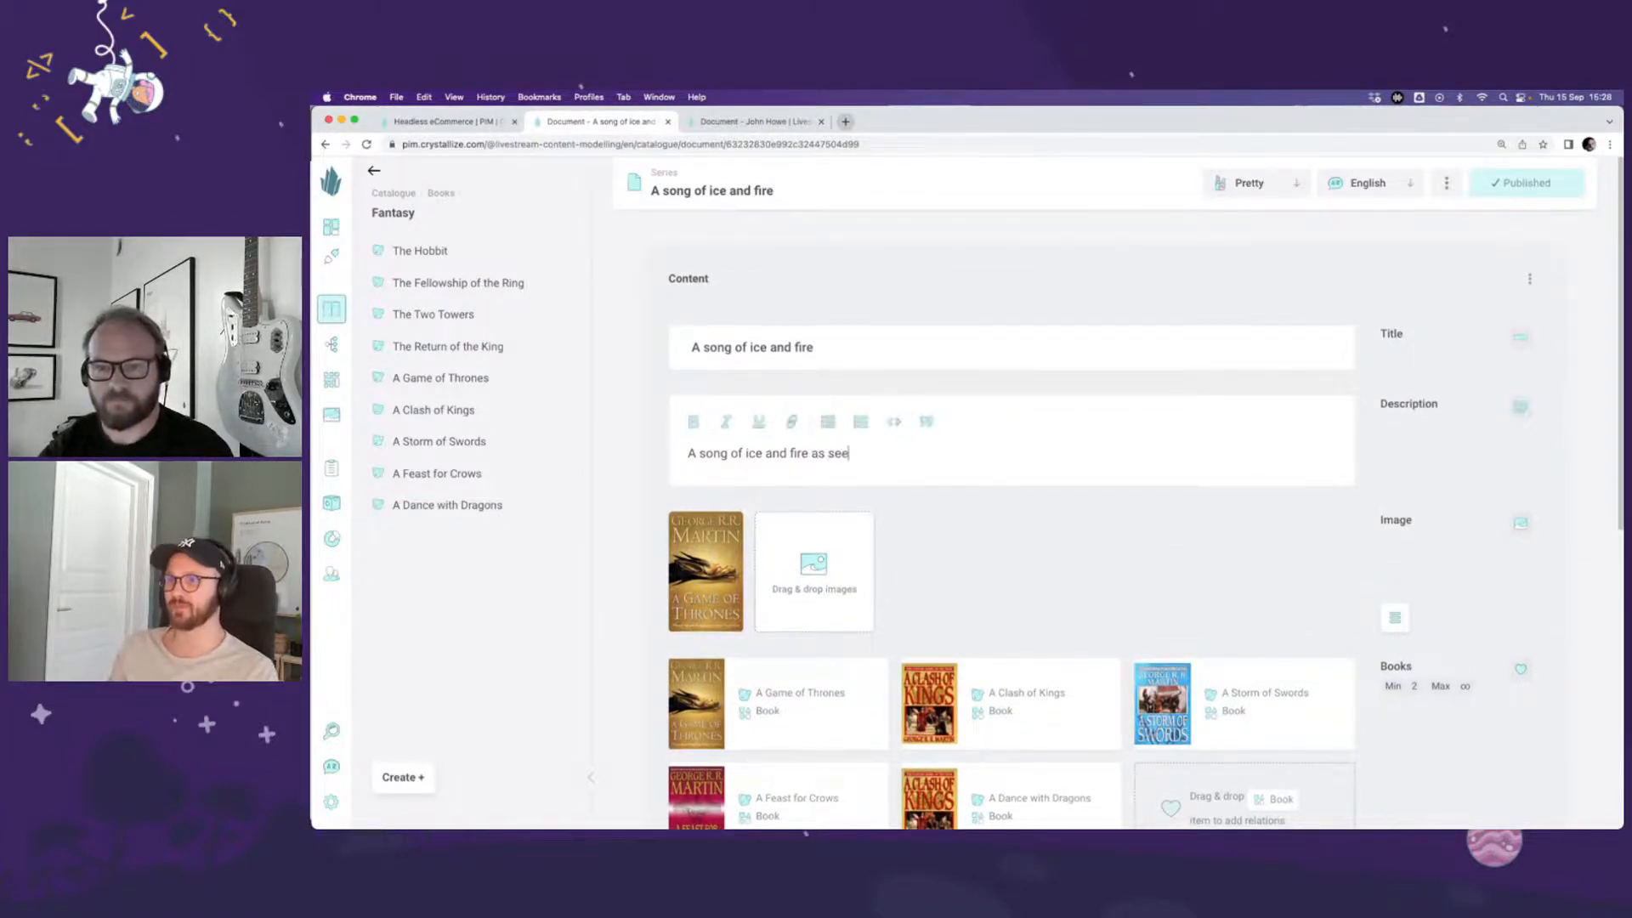
text(n of t)
key(BackSpace)
key(BackSpace)
key(BackSpace)
text(n)
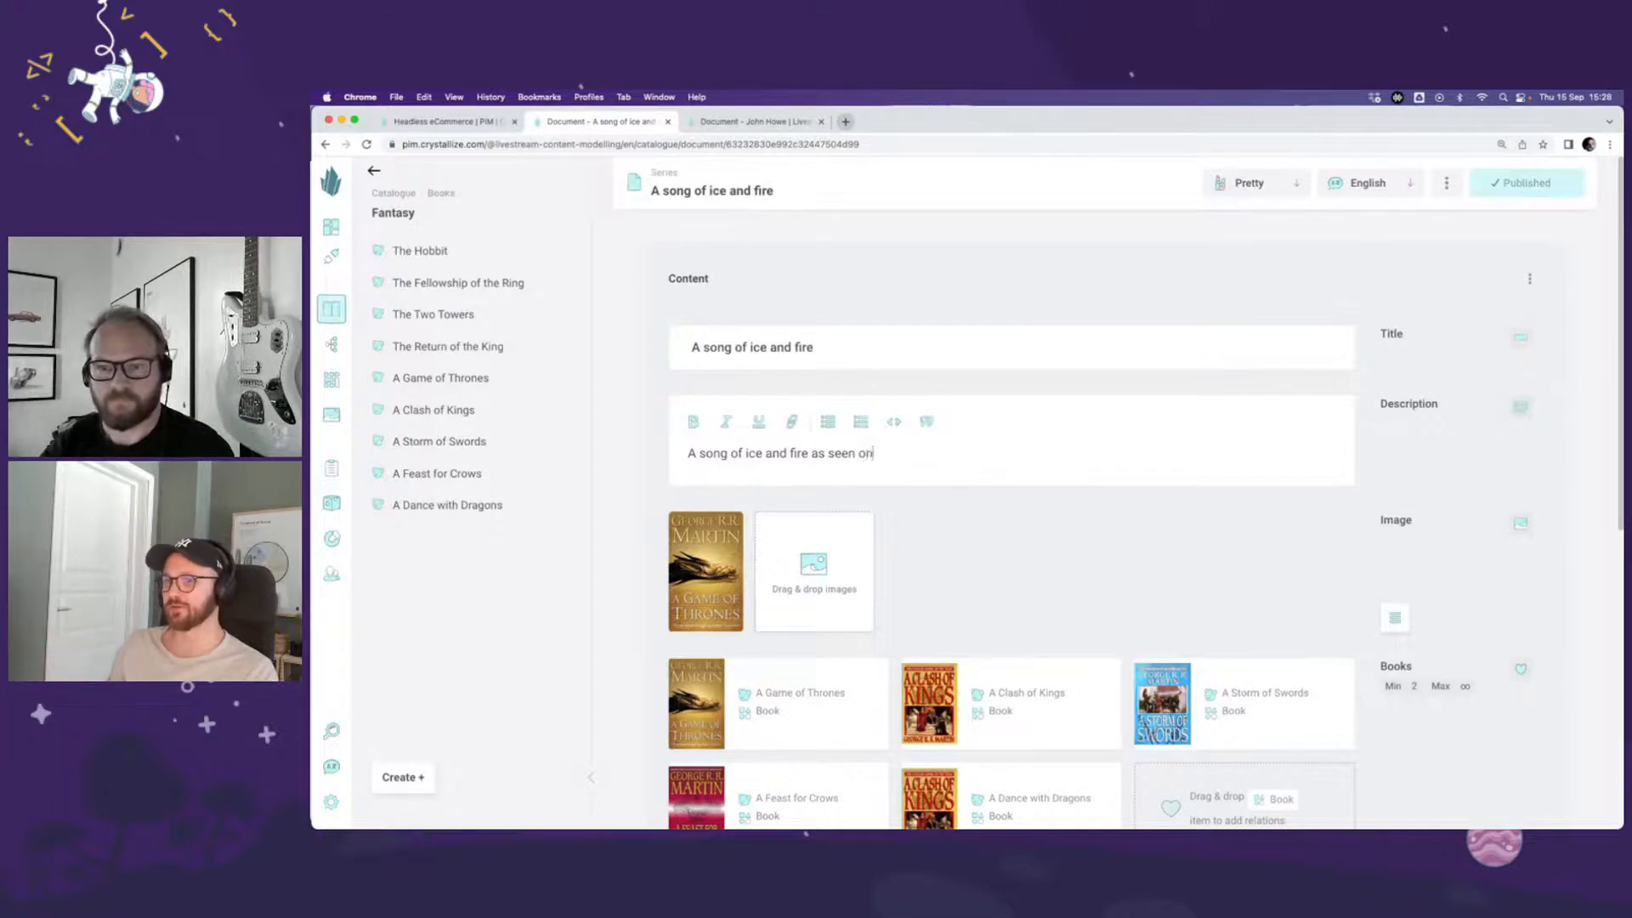
text( the Gam)
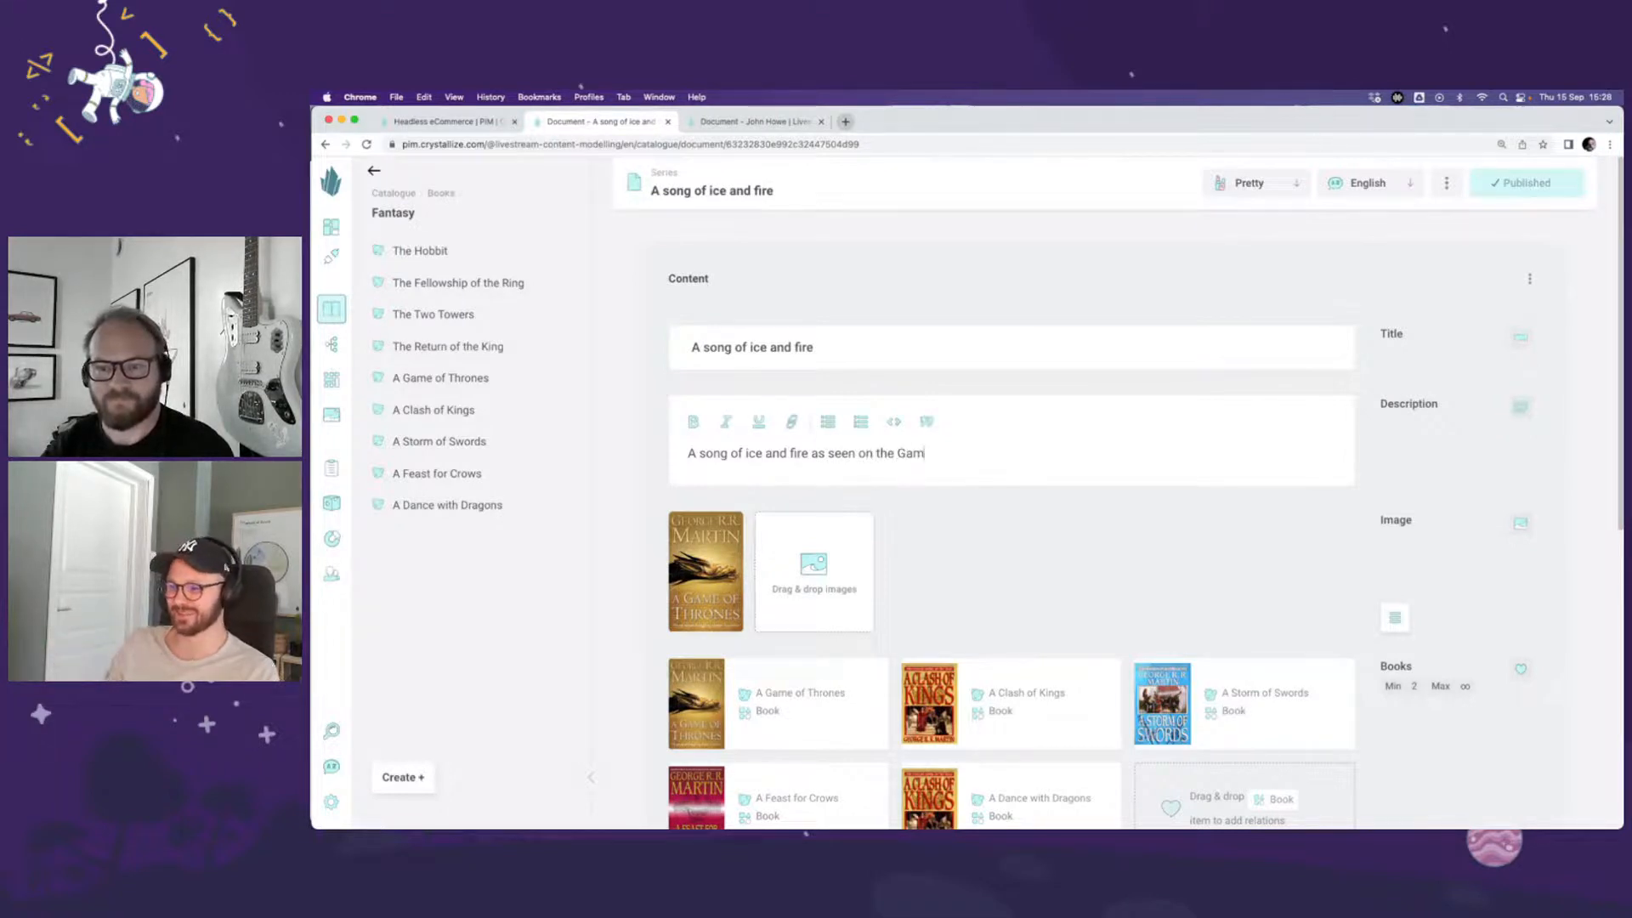
text(e of Thrones)
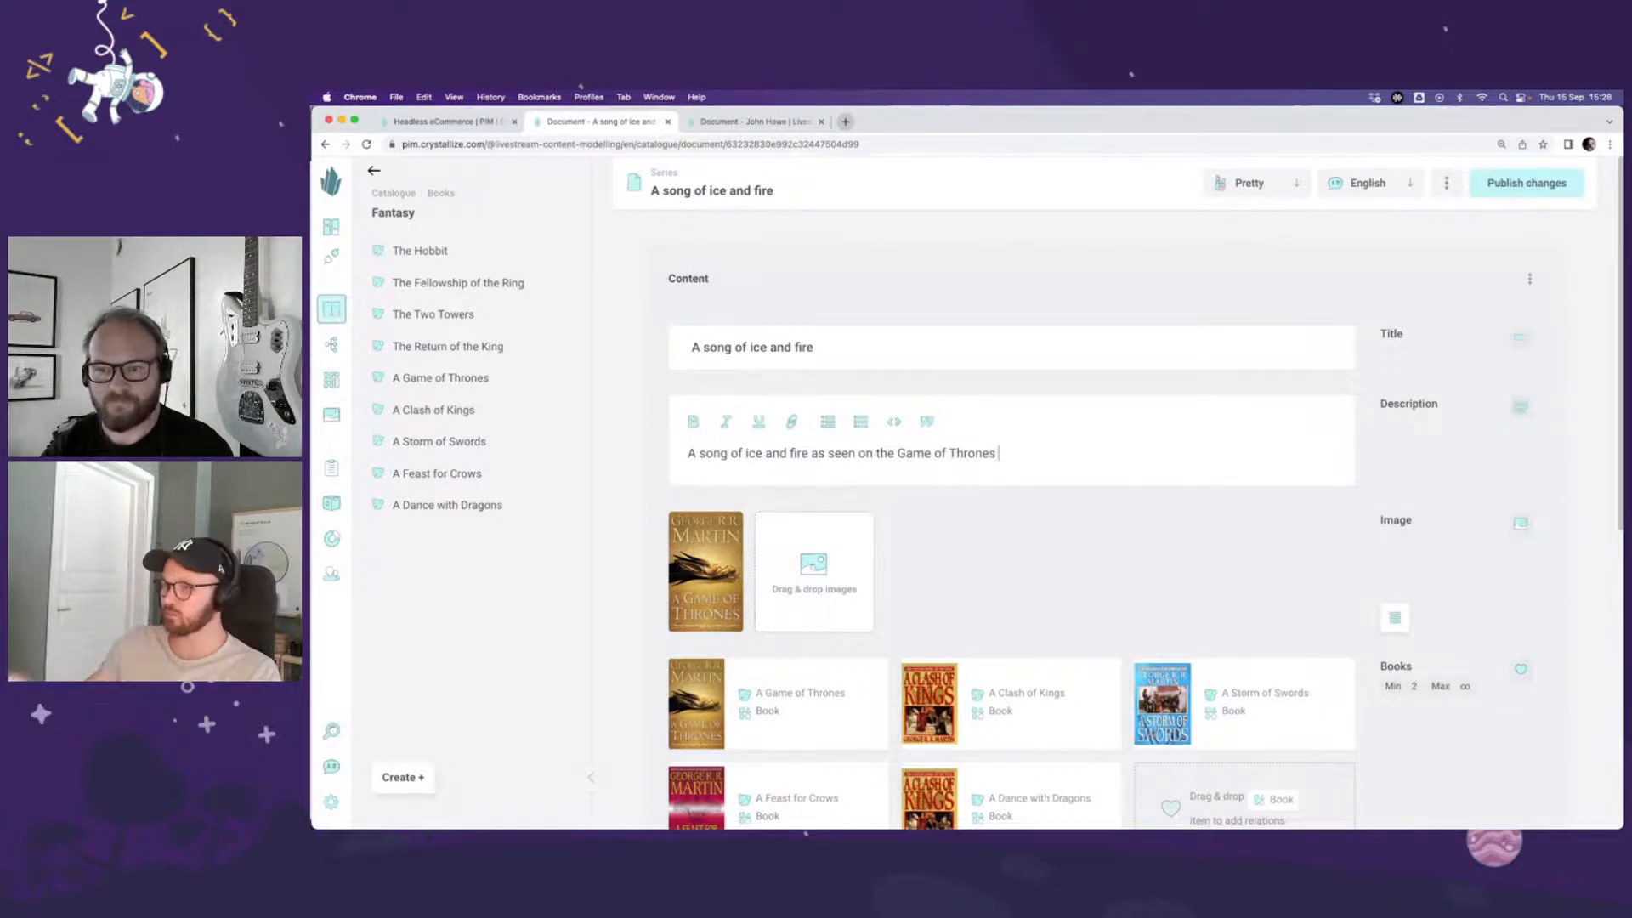
text( HBO)
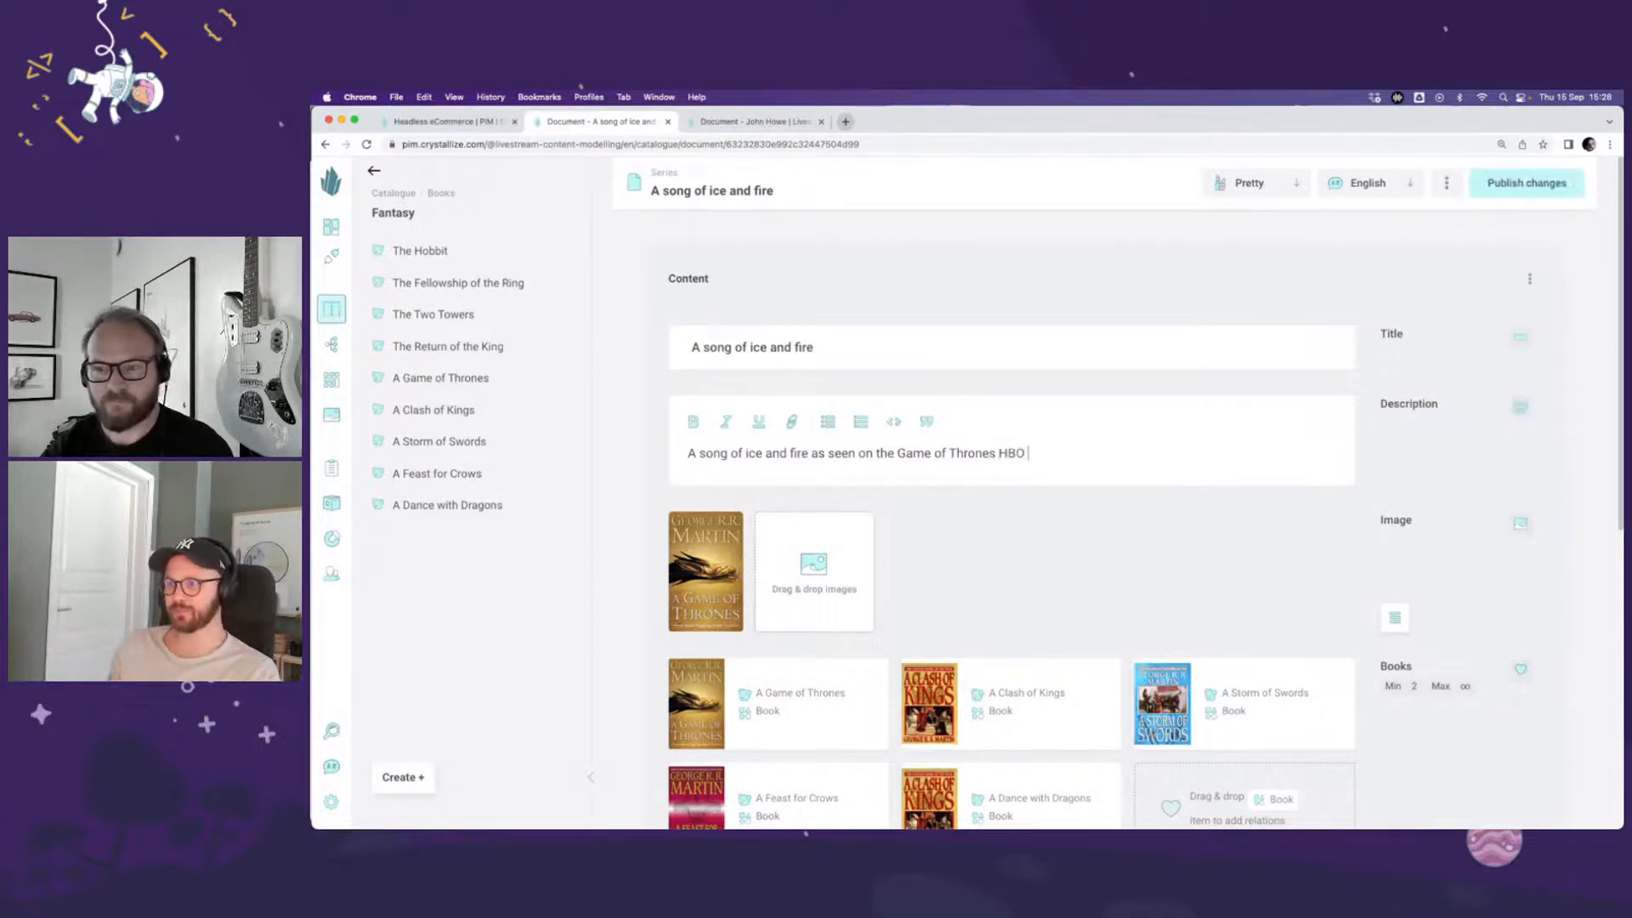
text( series)
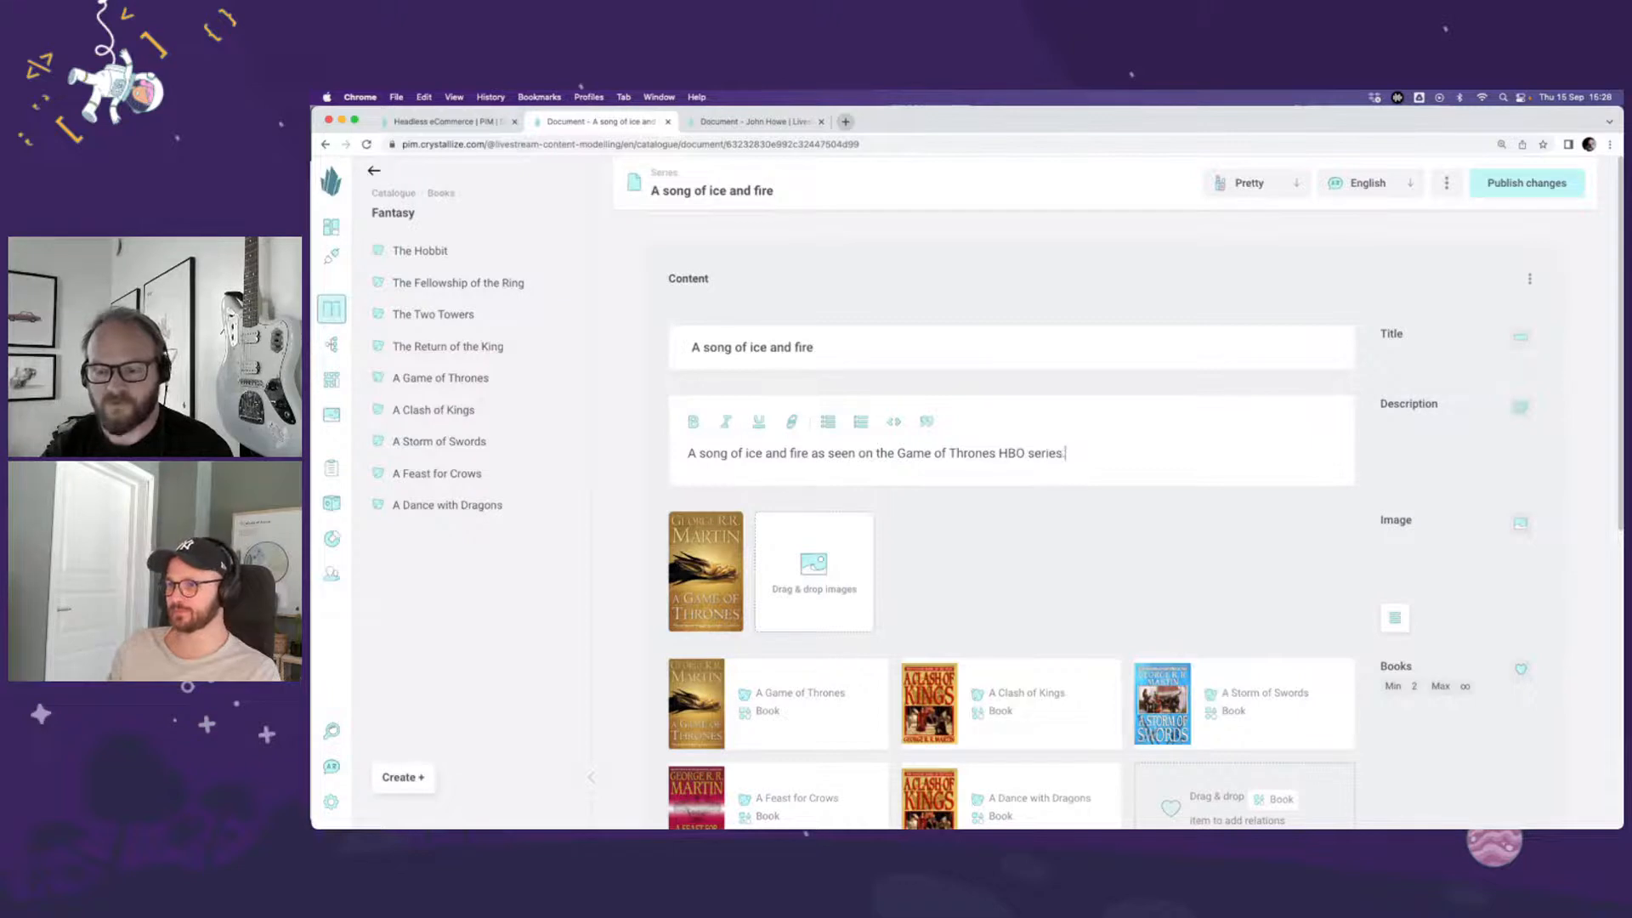
text(.)
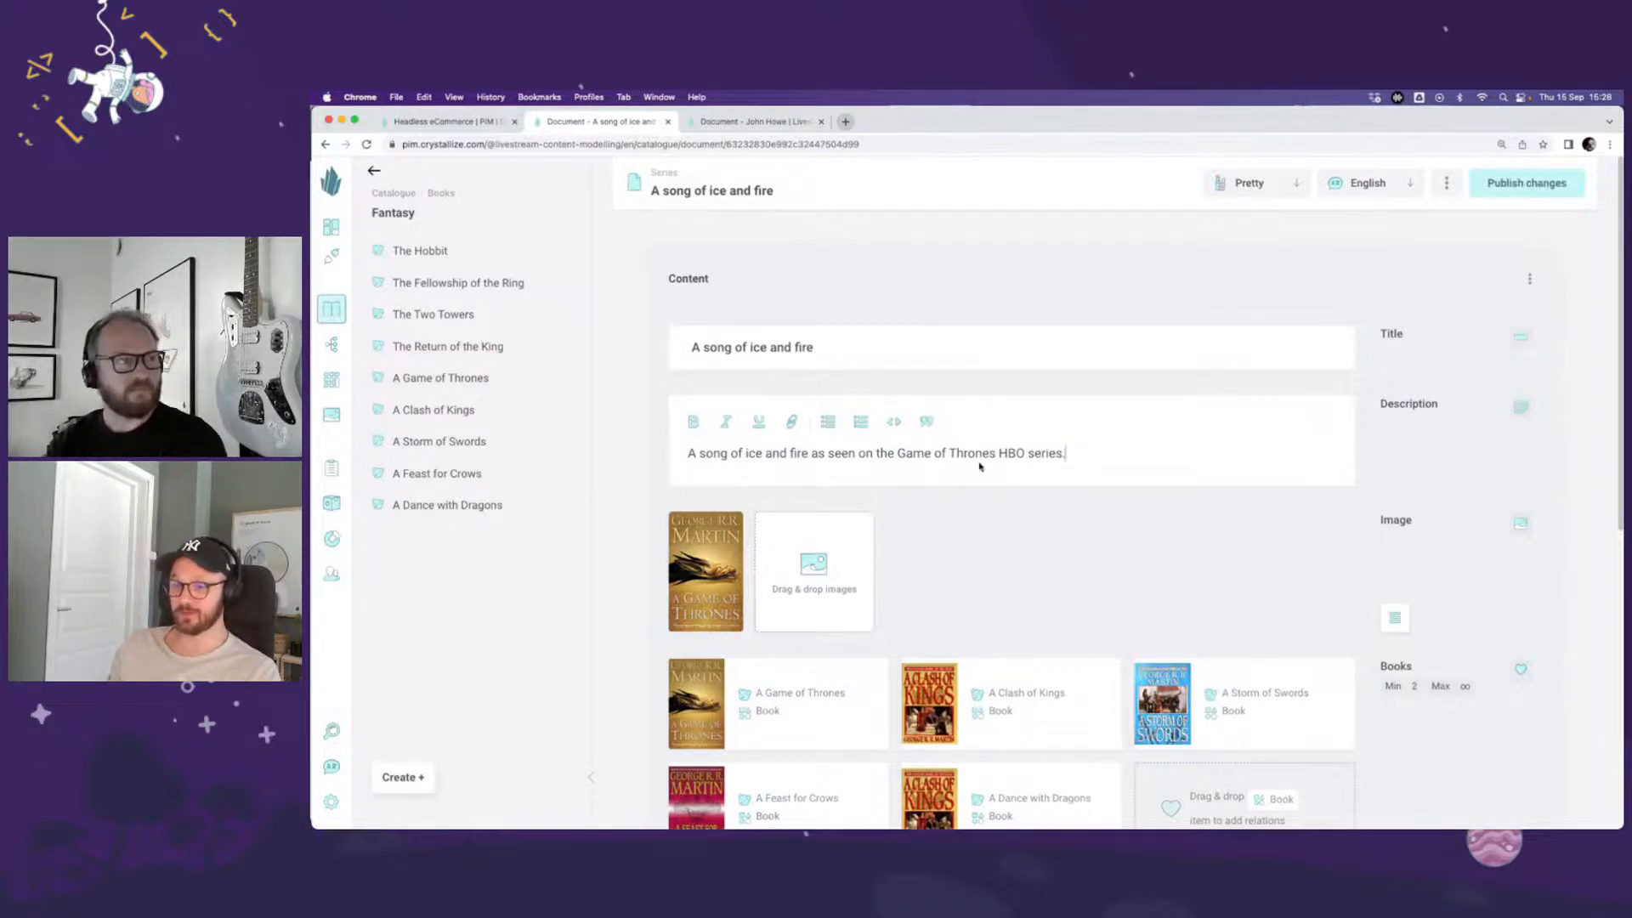
click(1534, 185)
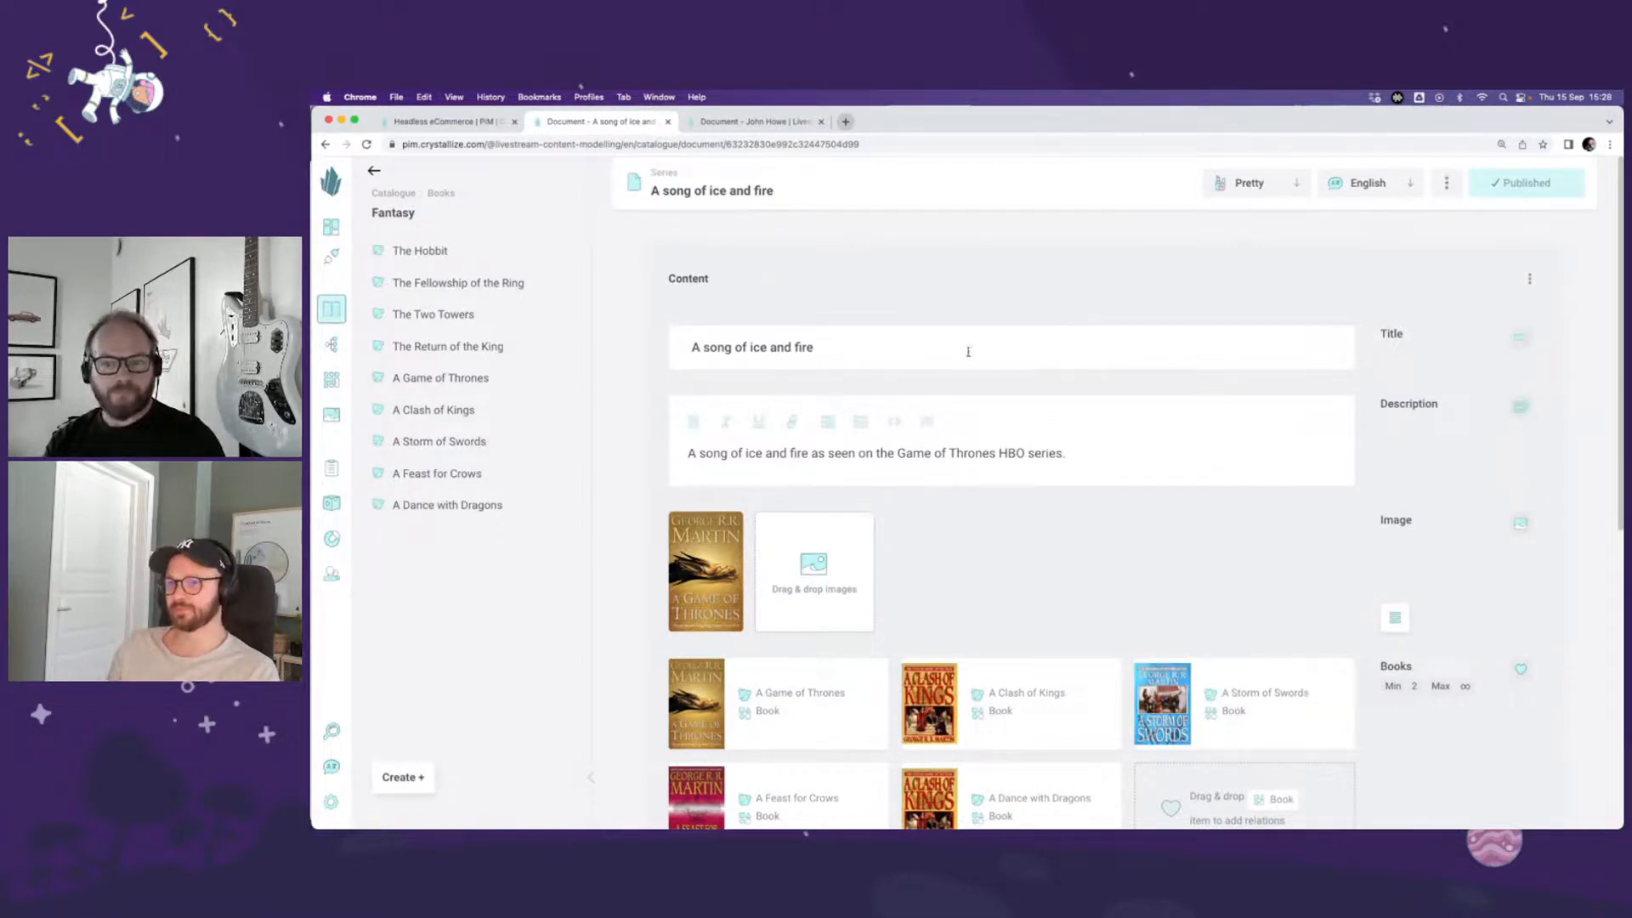
Step: Open The Hobbit in the Fantasy folder under Books, review its components and go to its Book shape
click(397, 194)
click(424, 224)
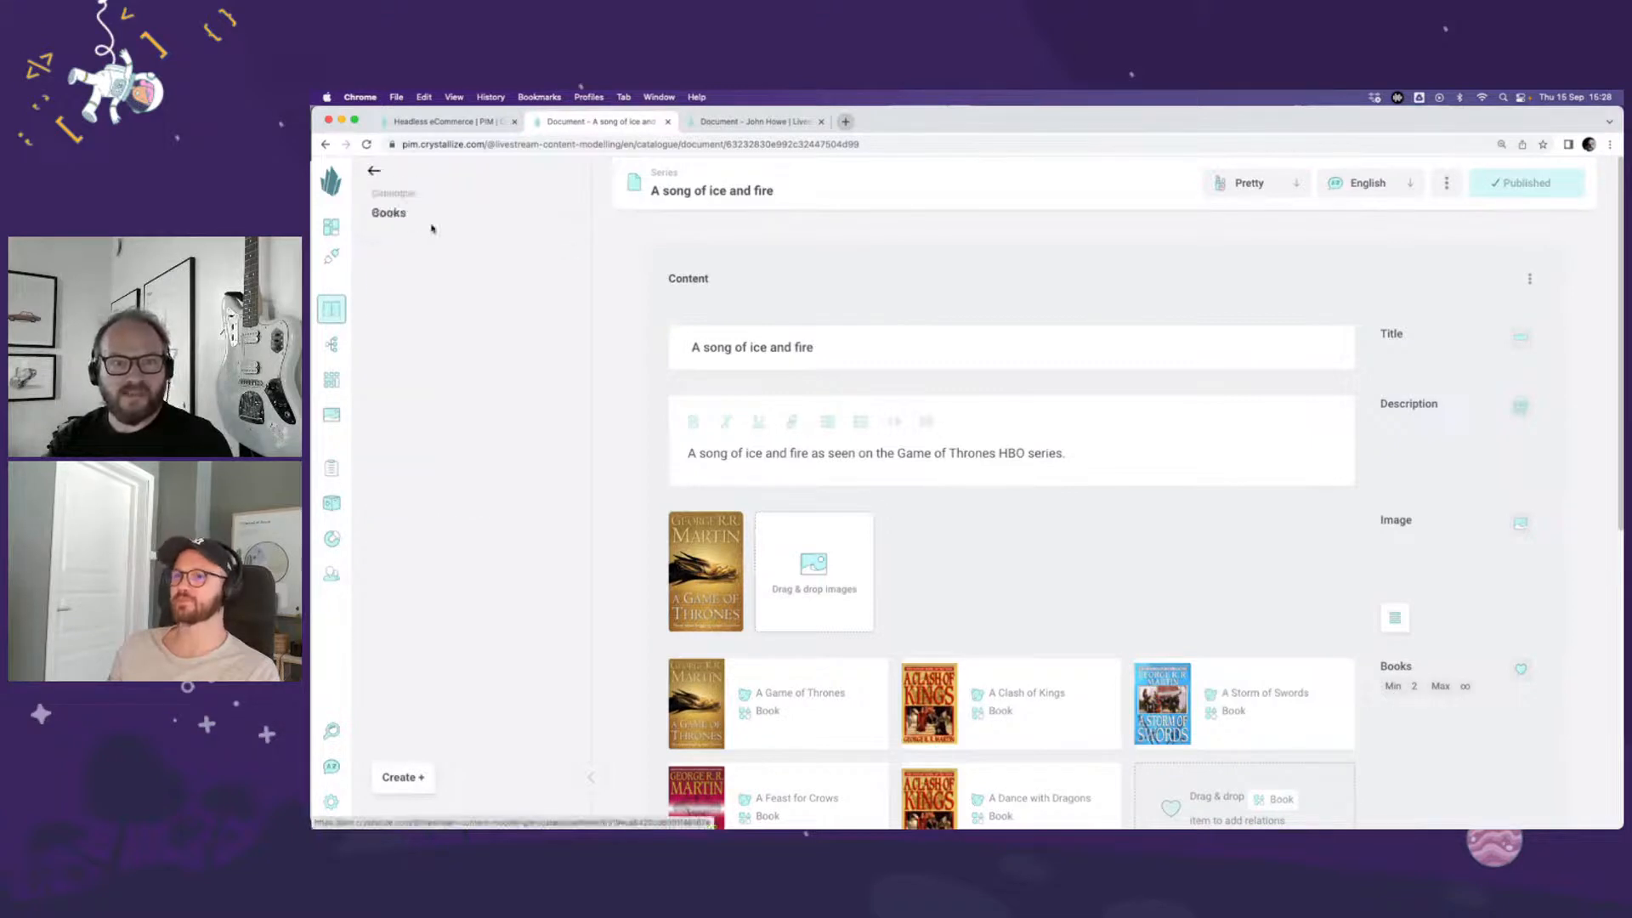
click(476, 257)
click(475, 253)
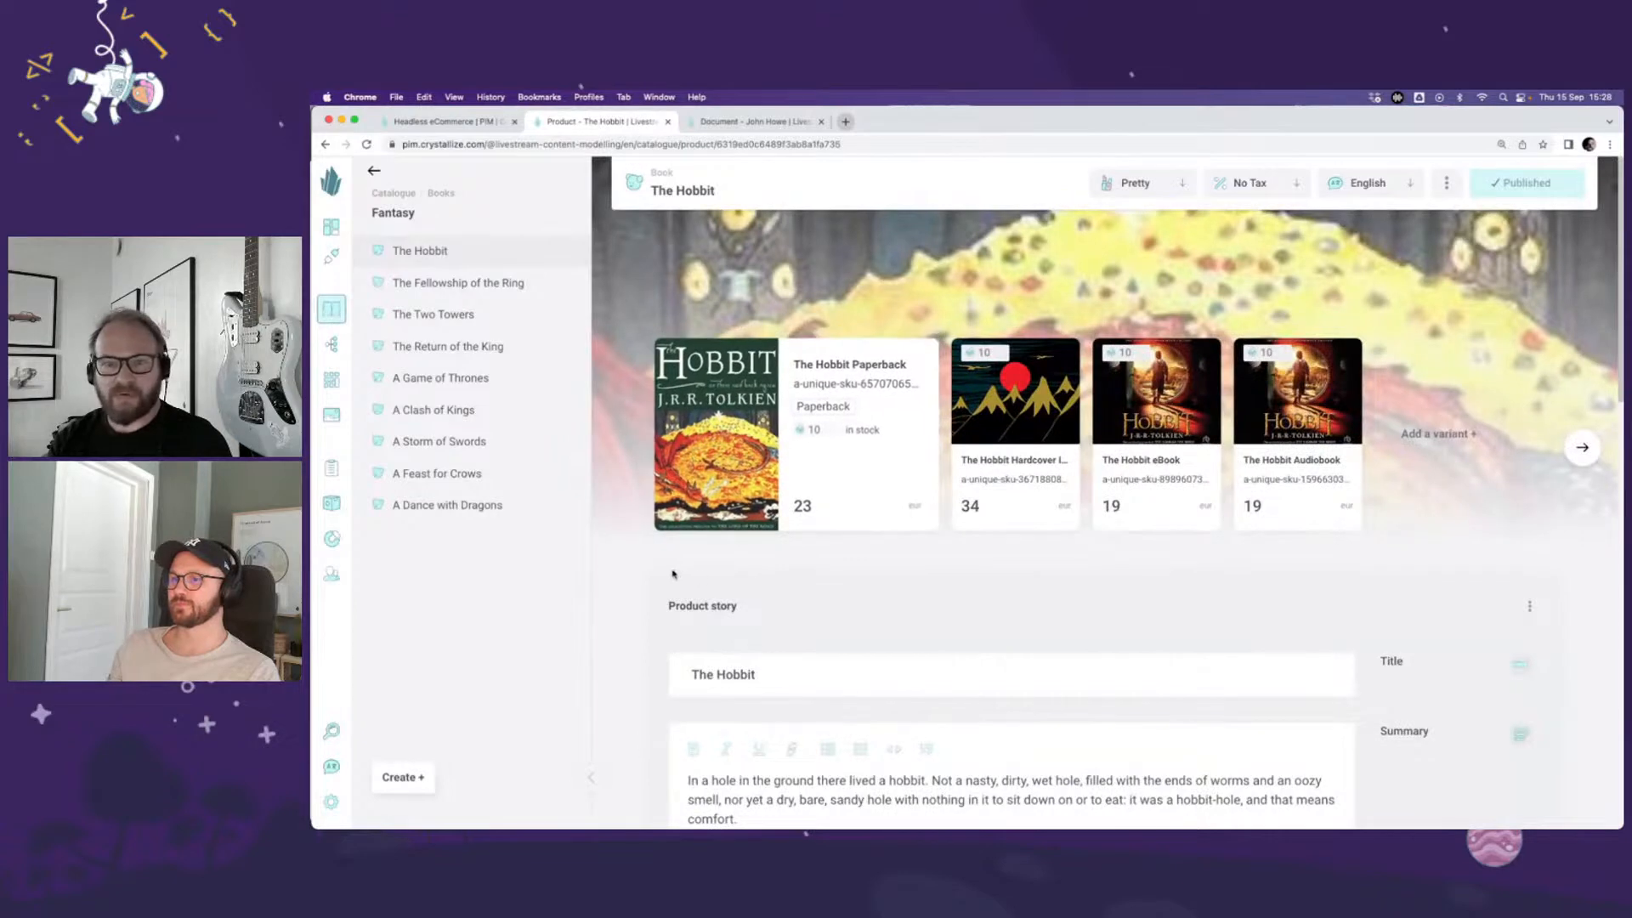
scroll(651, 571, down, 5)
scroll(652, 571, down, 5)
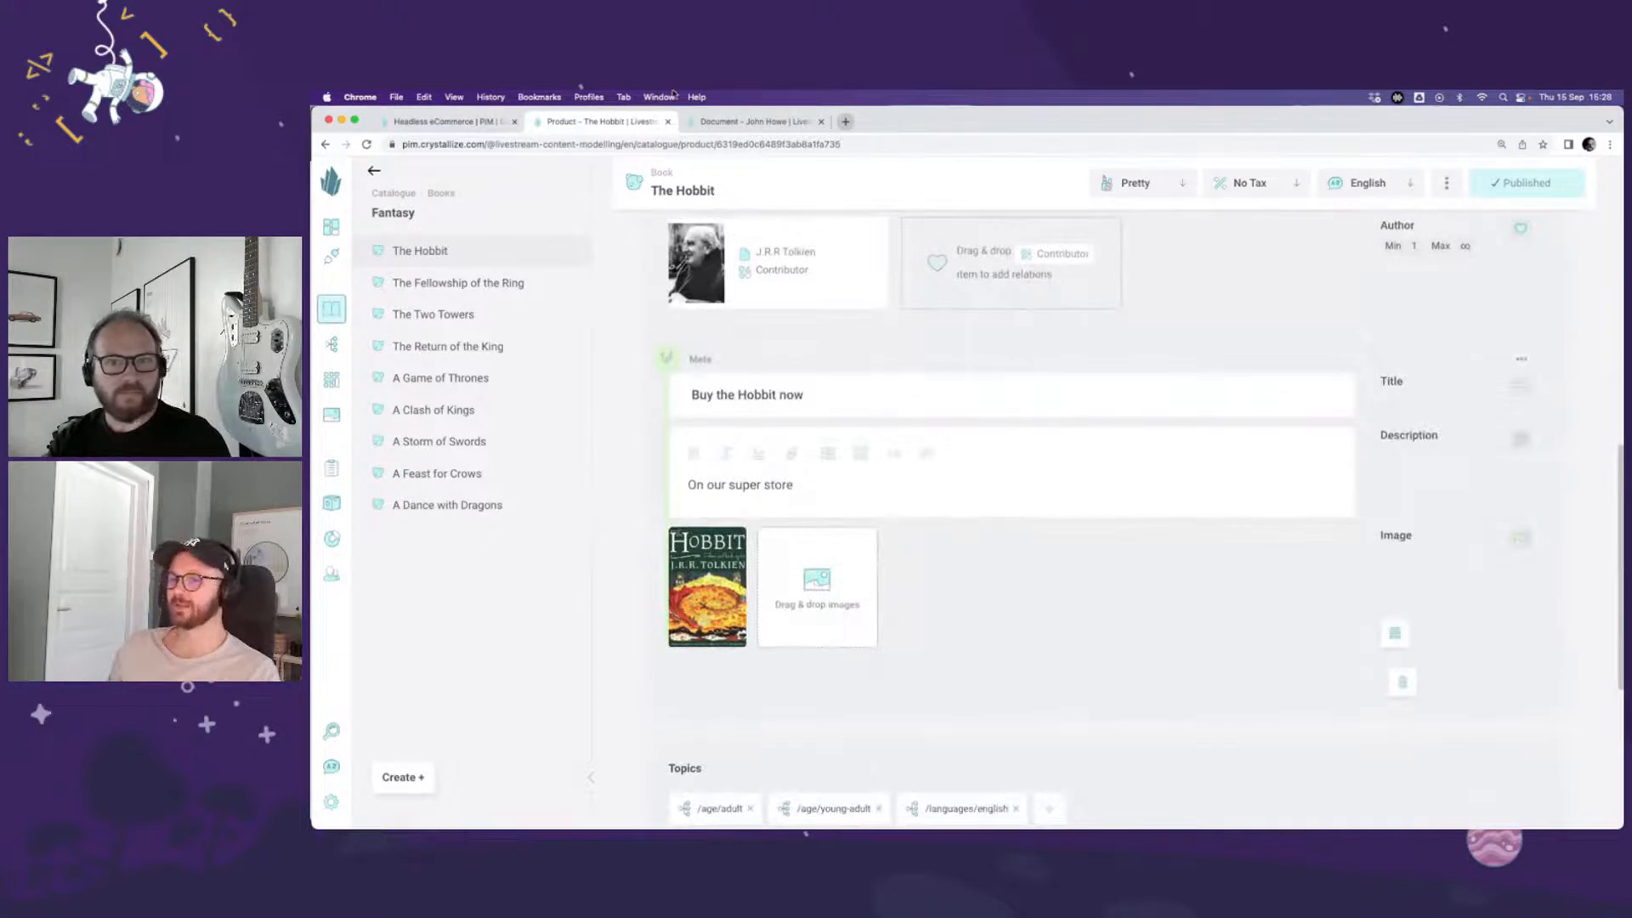
click(663, 173)
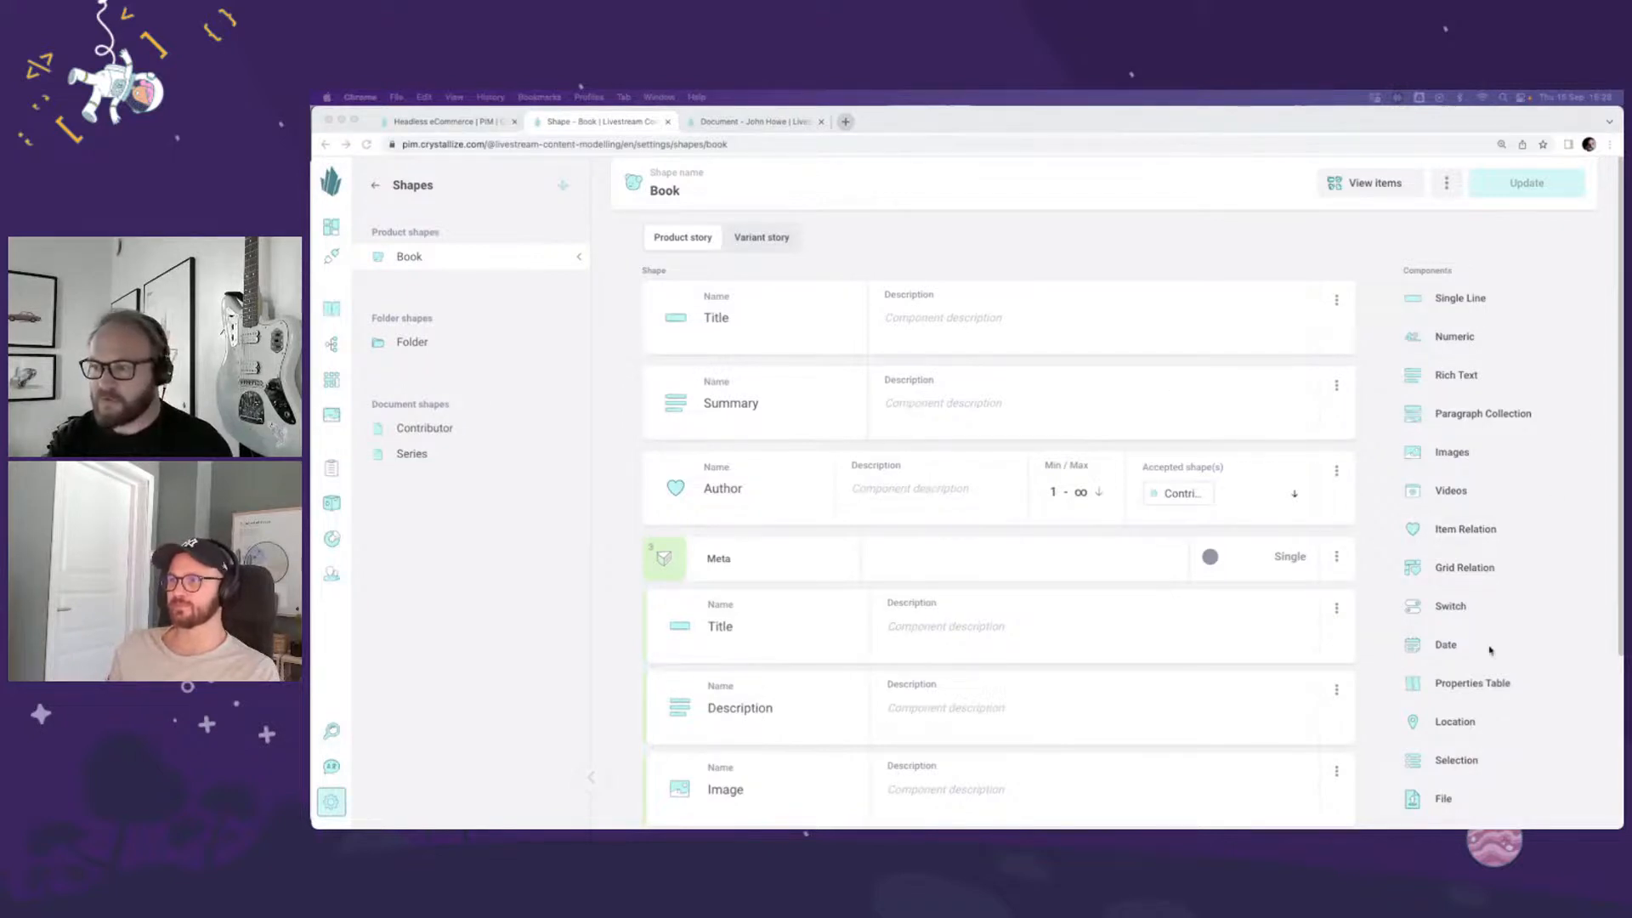
Step: Add an Item Relation component named "Series" that accepts the Series shape to the Book shape, placing it above Meta
click(1470, 533)
click(1466, 529)
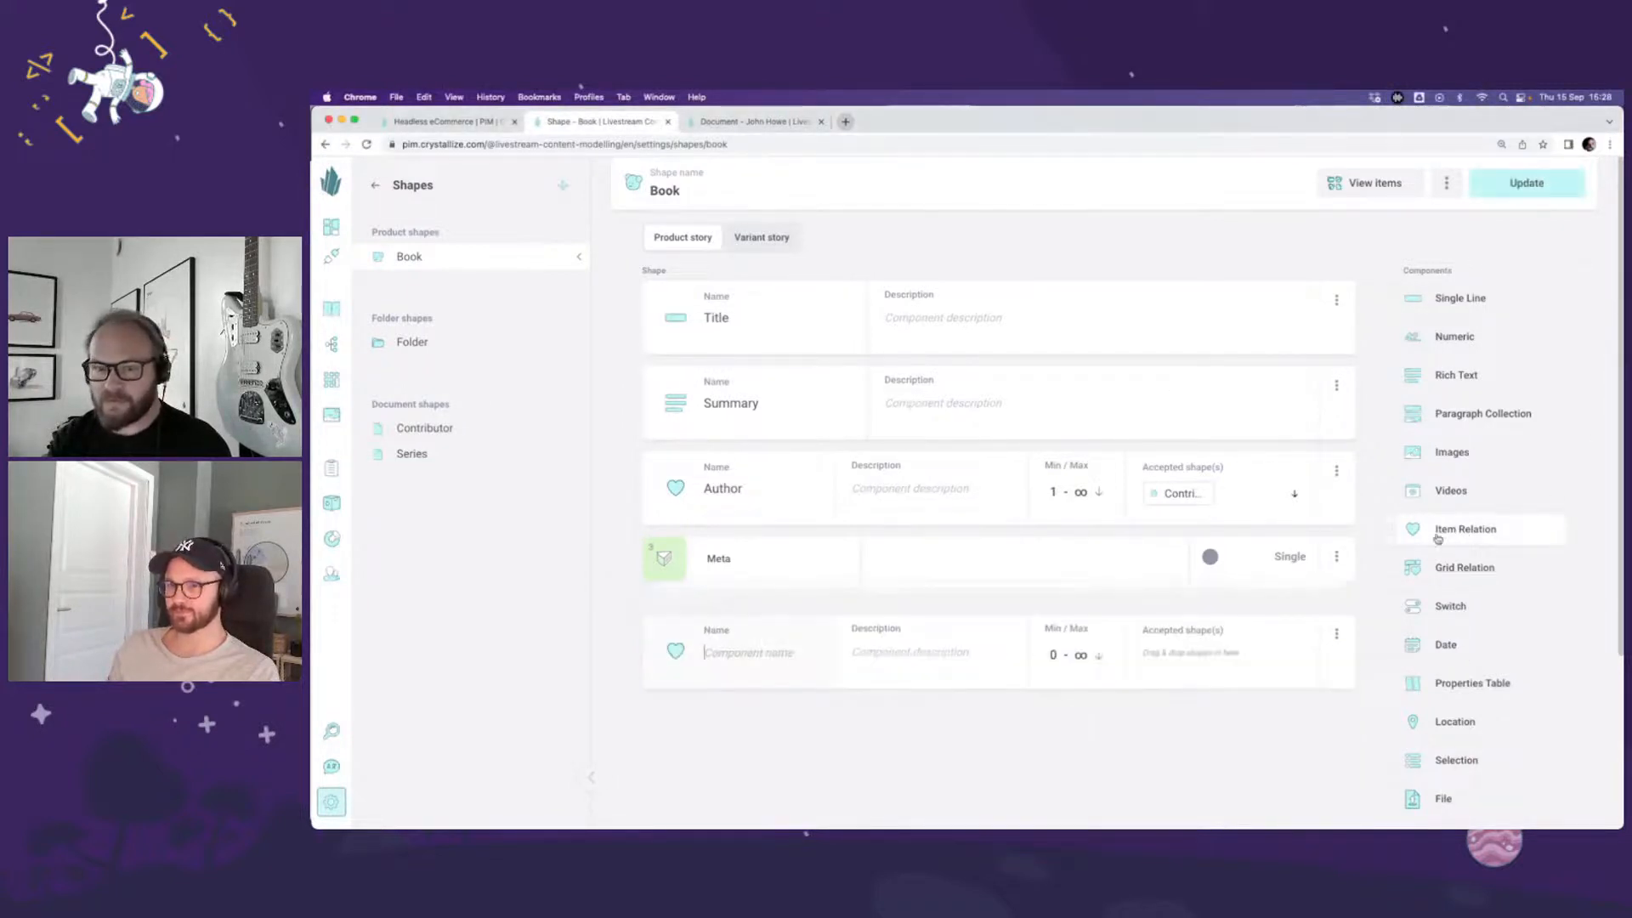
text(Series)
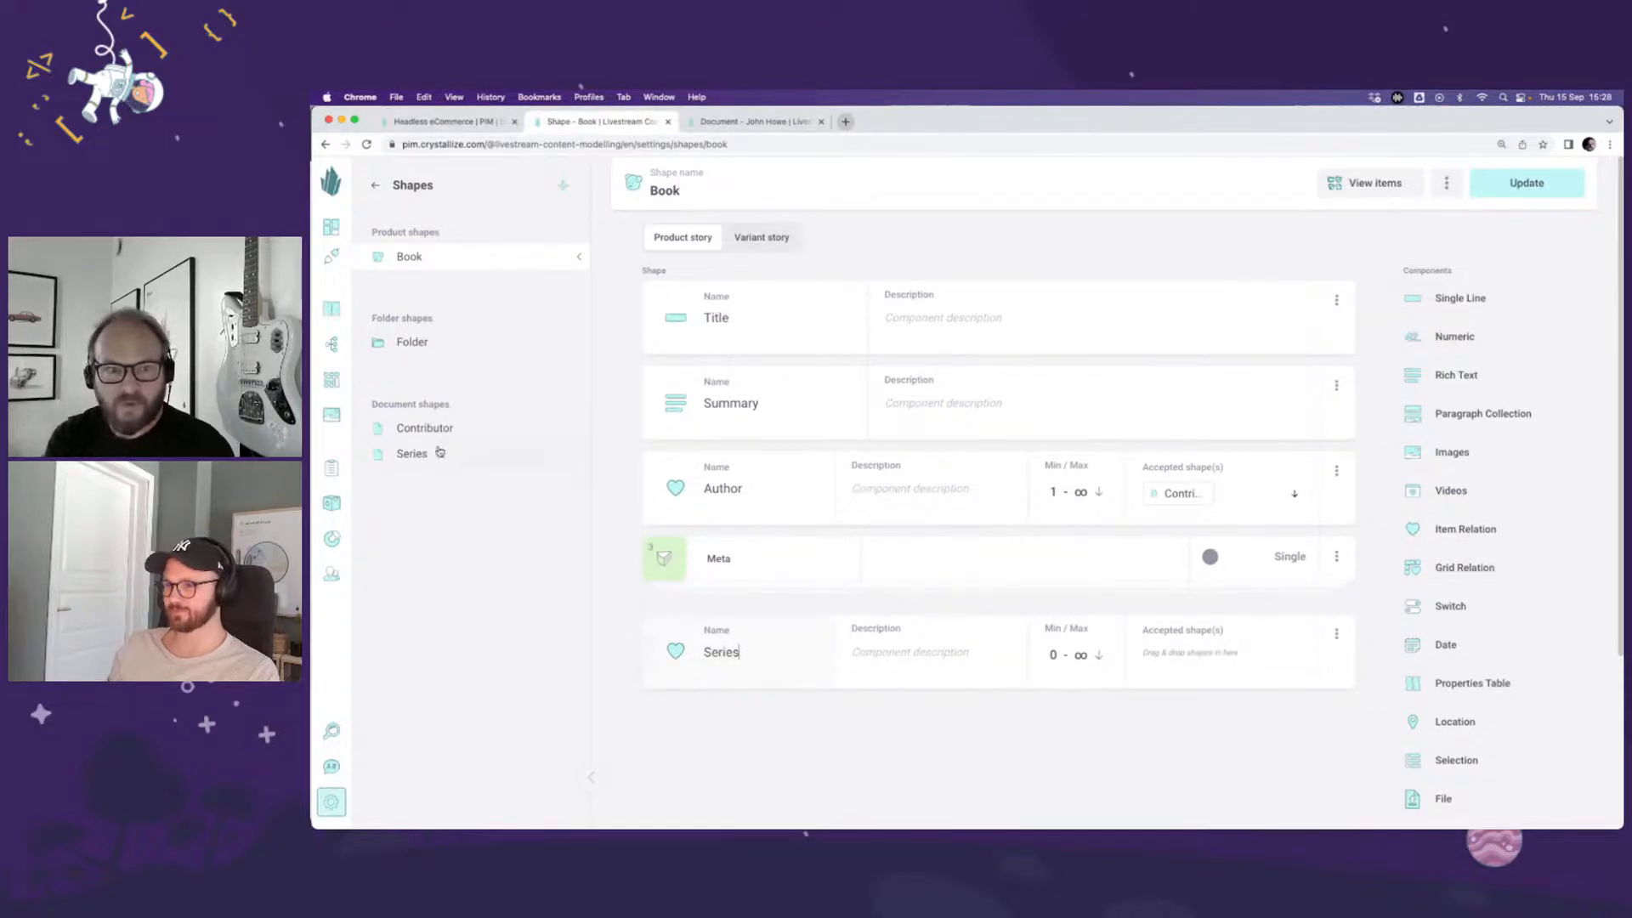
drag(436, 455, 1235, 668)
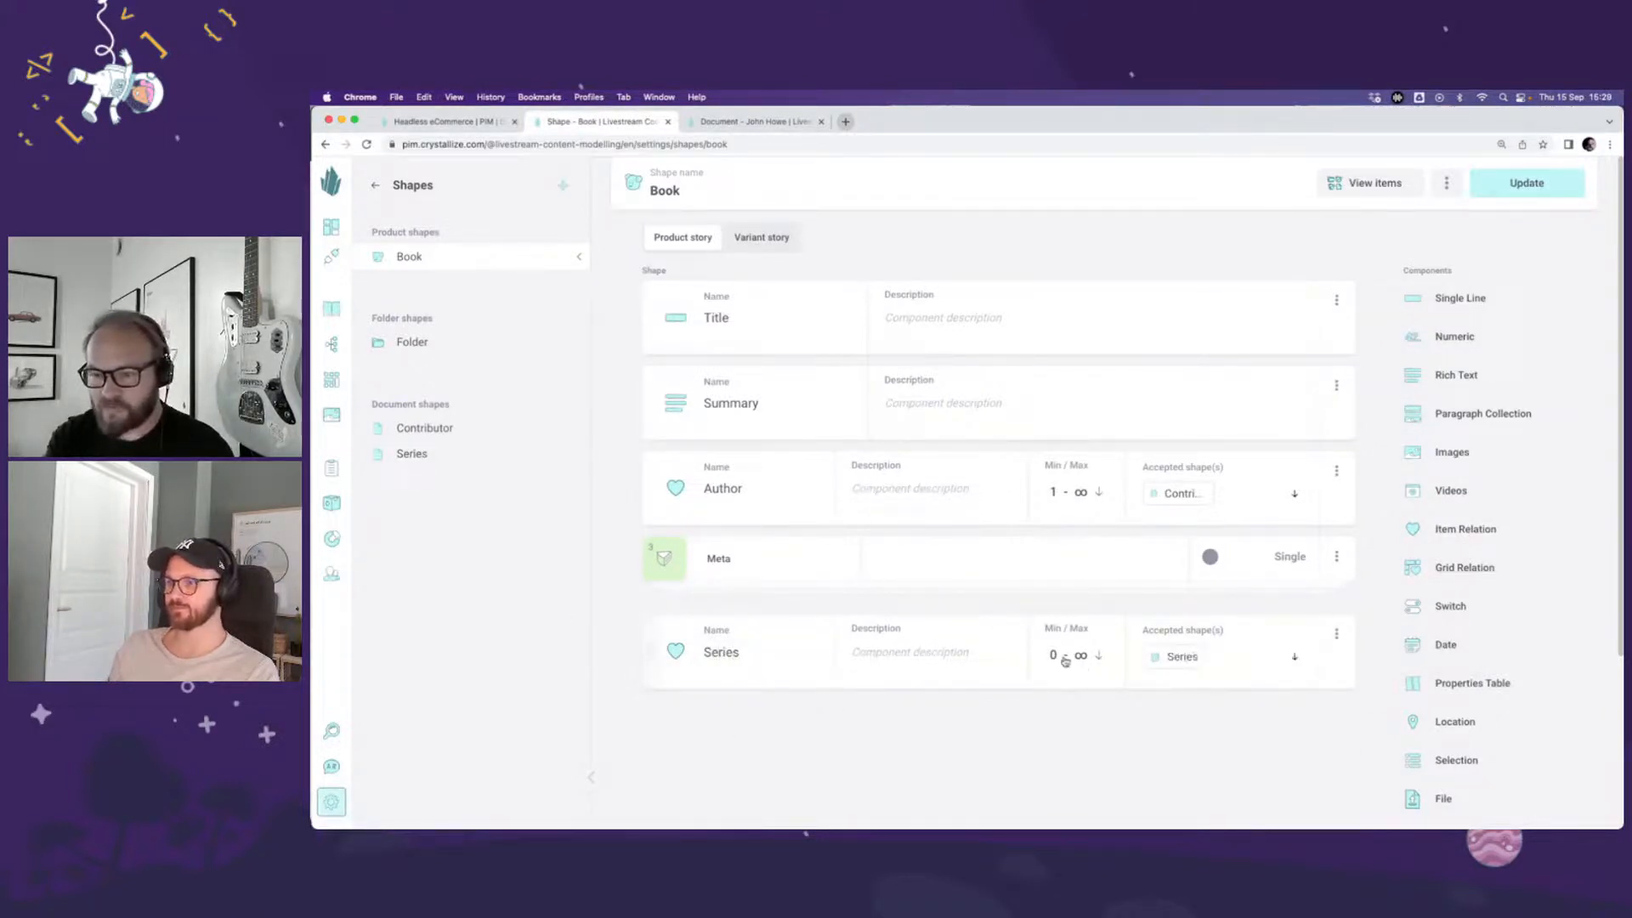
click(1066, 660)
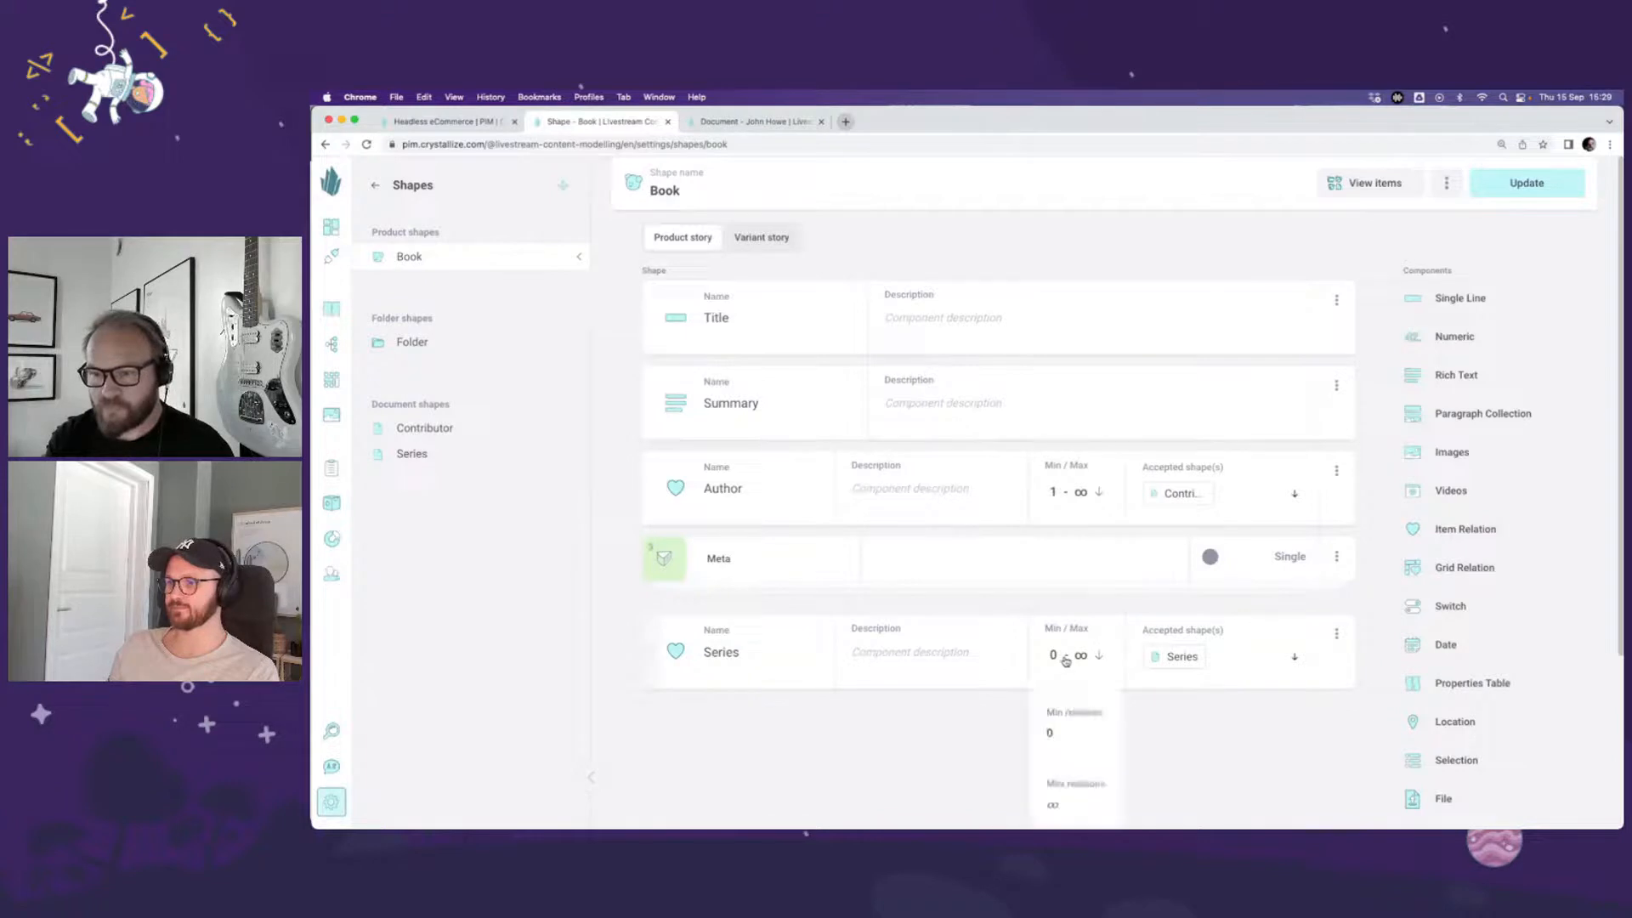
click(1189, 734)
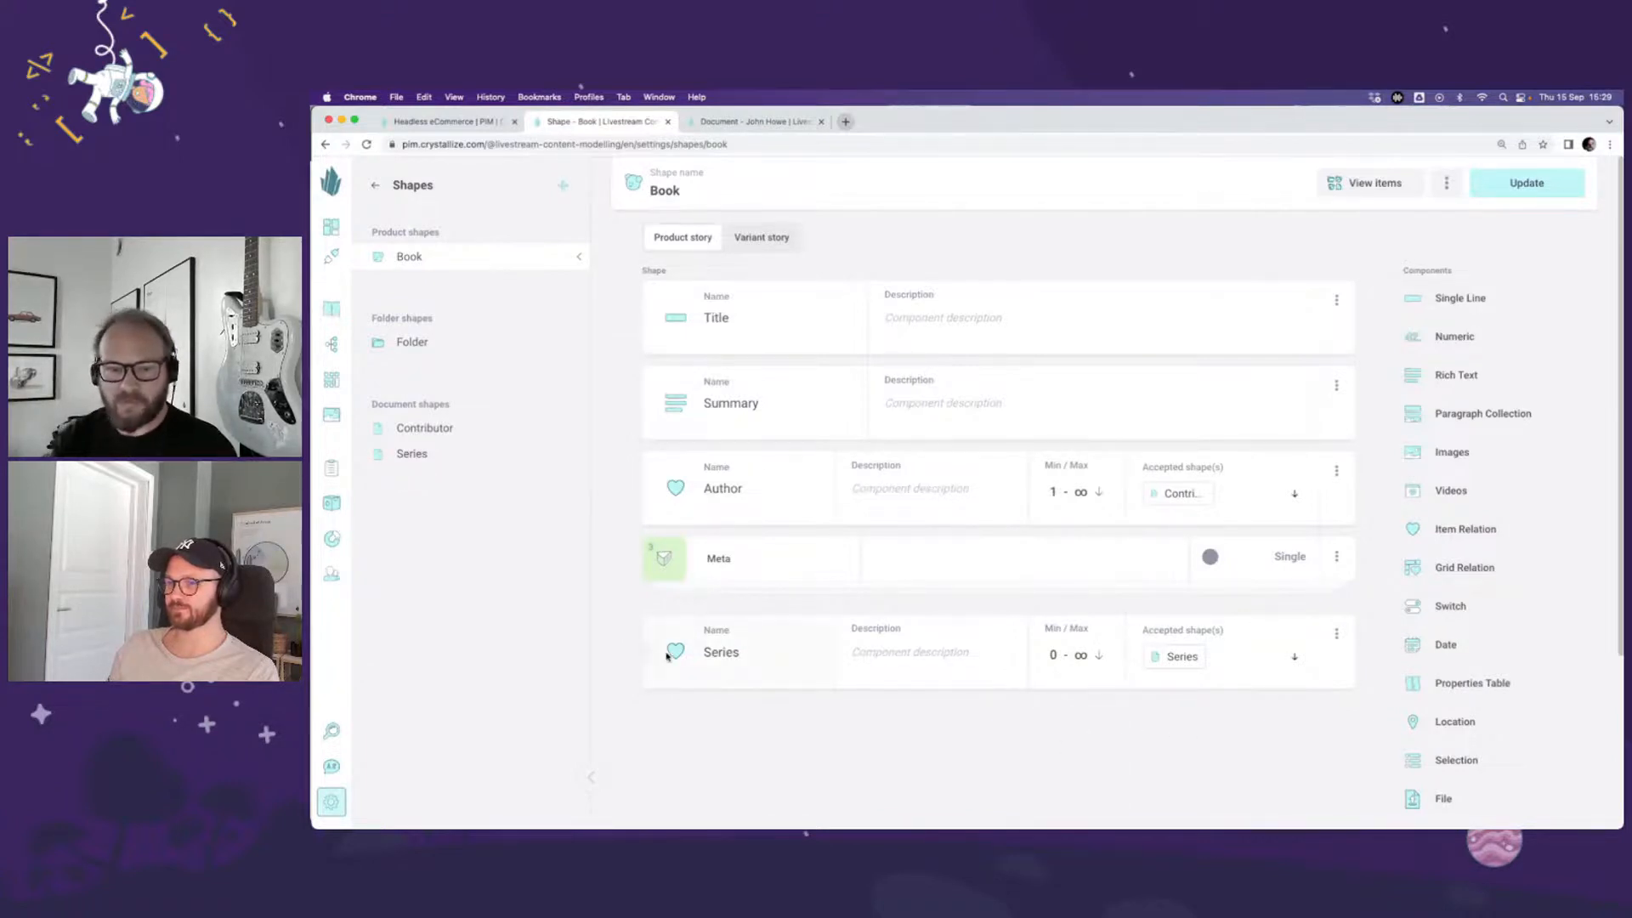
drag(650, 646, 649, 541)
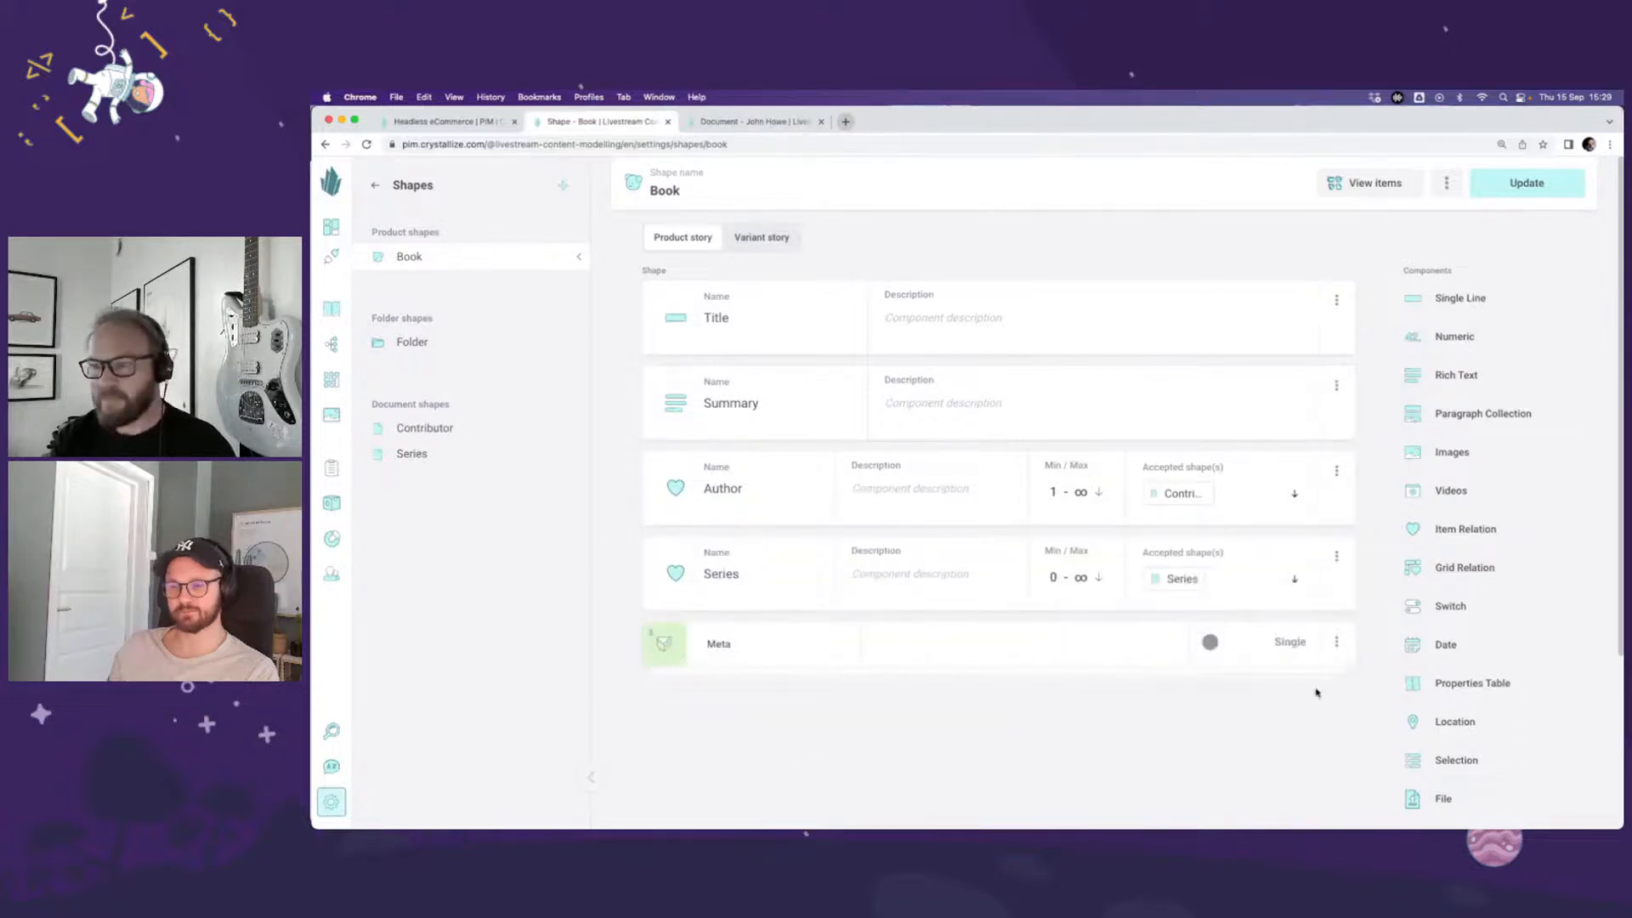
Step: Add an Item Relation named "Related series" accepting the Series shape, place it between Series and Meta, and save the updated Book shape
click(1473, 527)
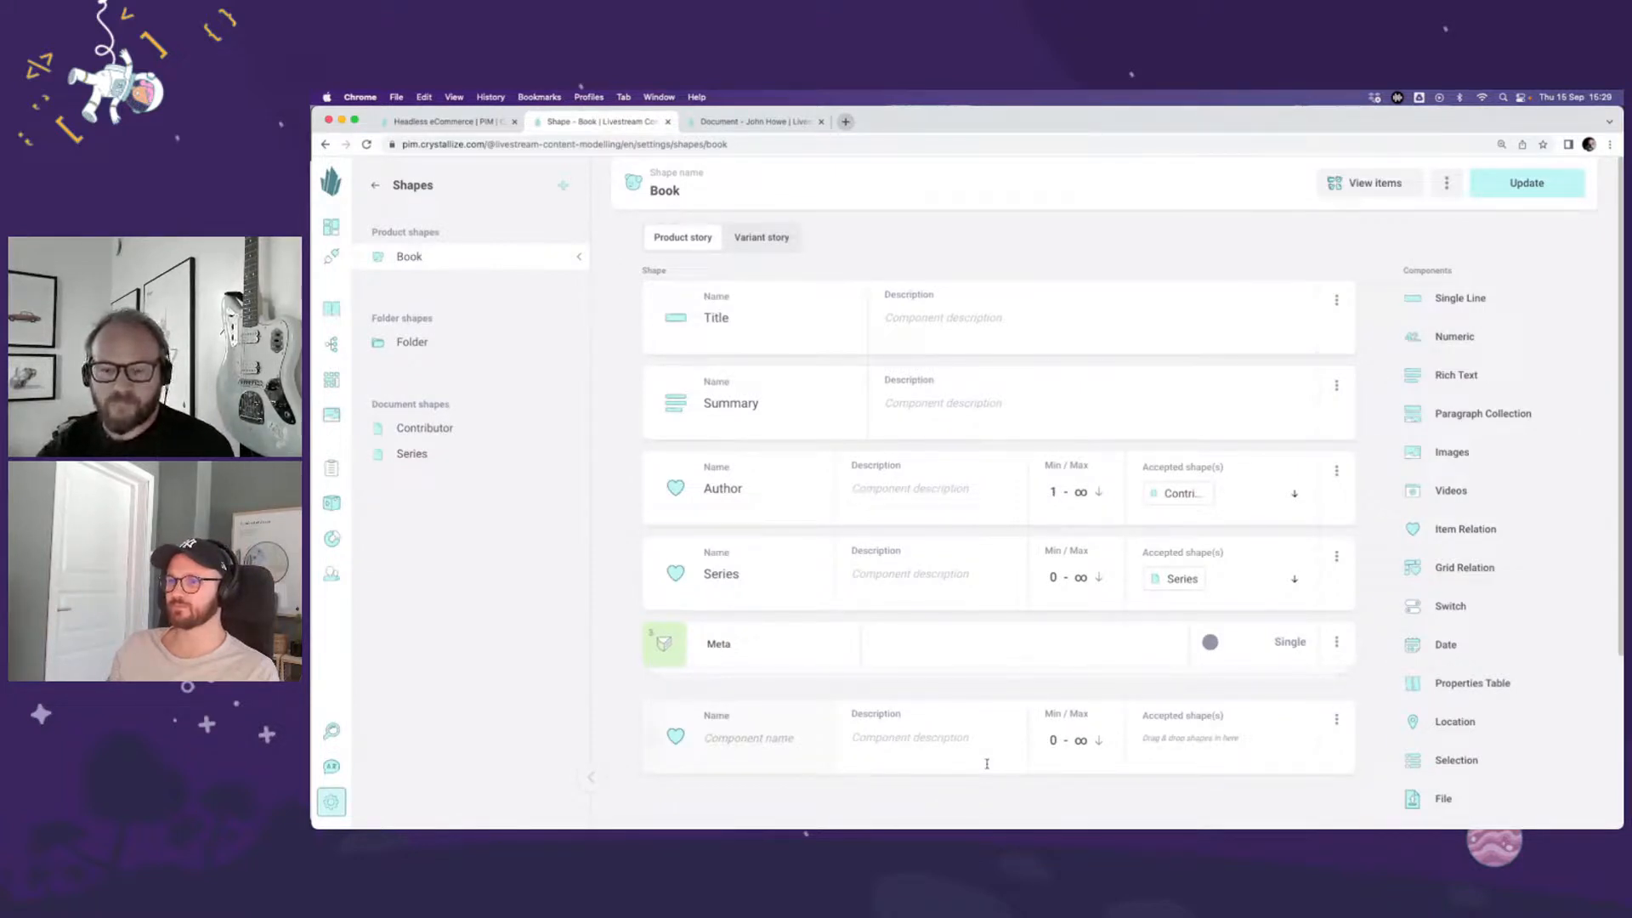
click(748, 738)
text(Related )
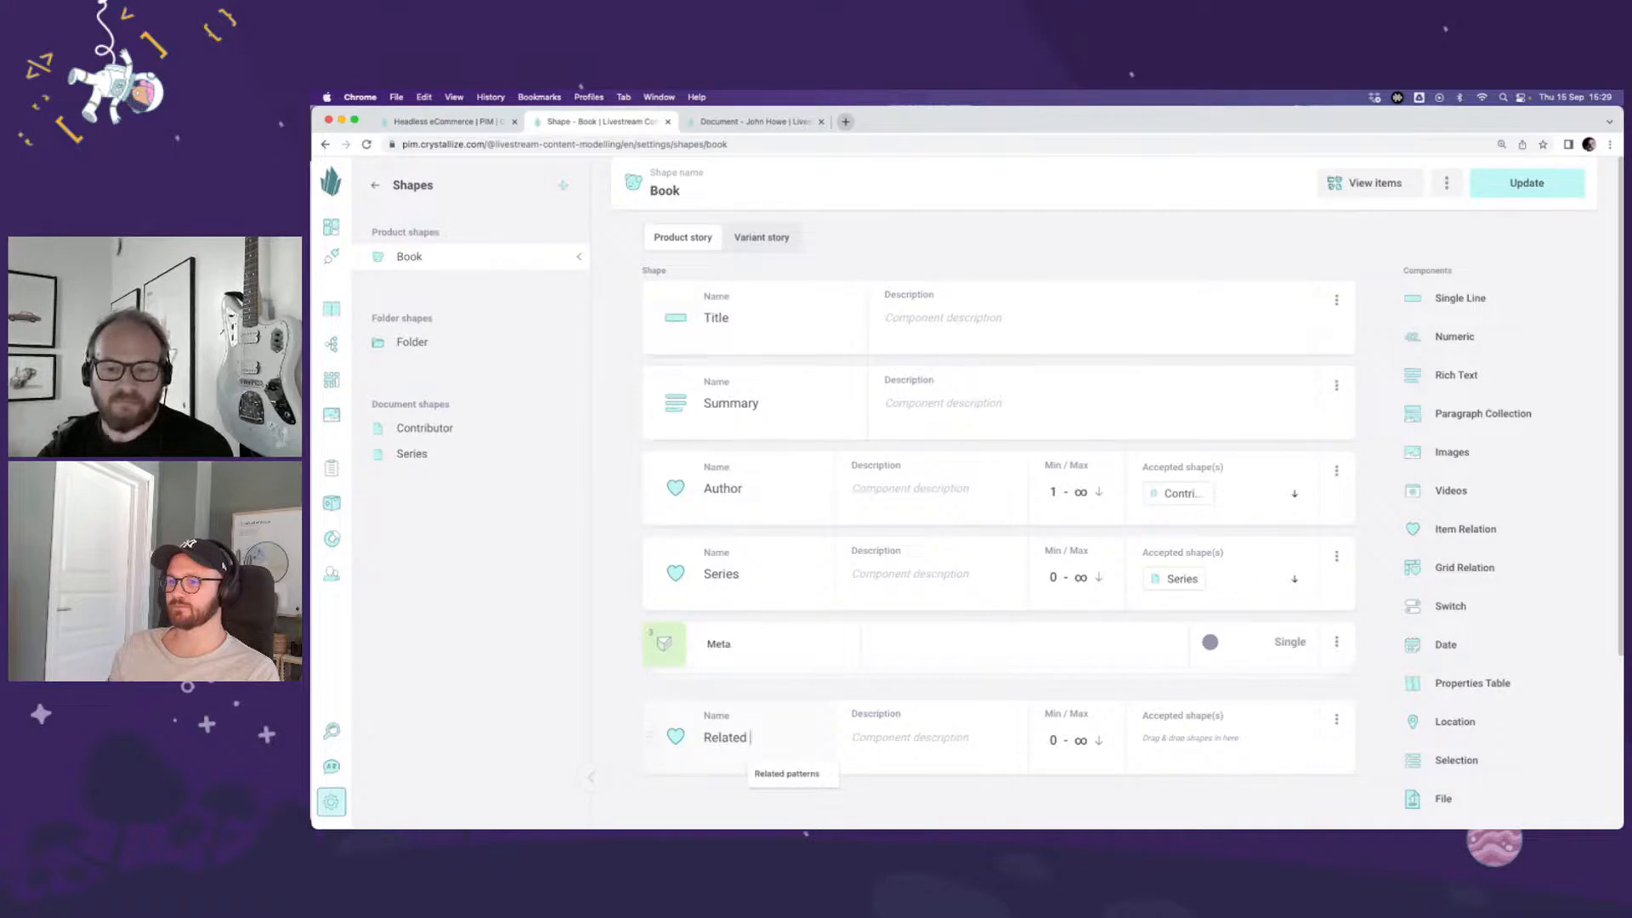
text(series)
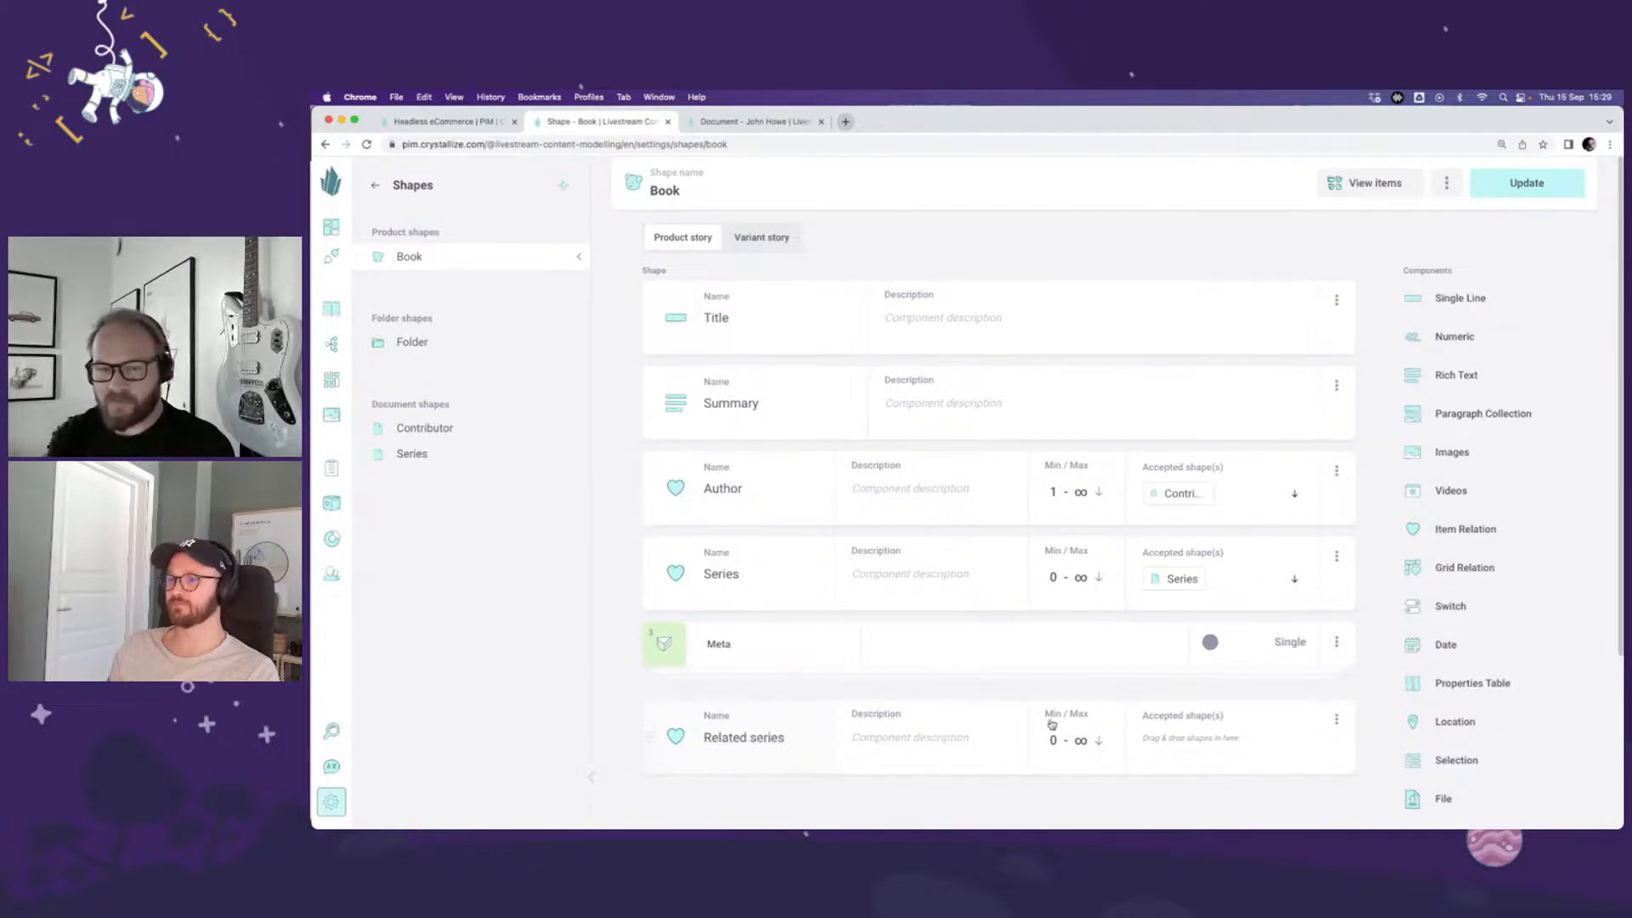
drag(452, 453, 1169, 723)
drag(647, 740, 643, 620)
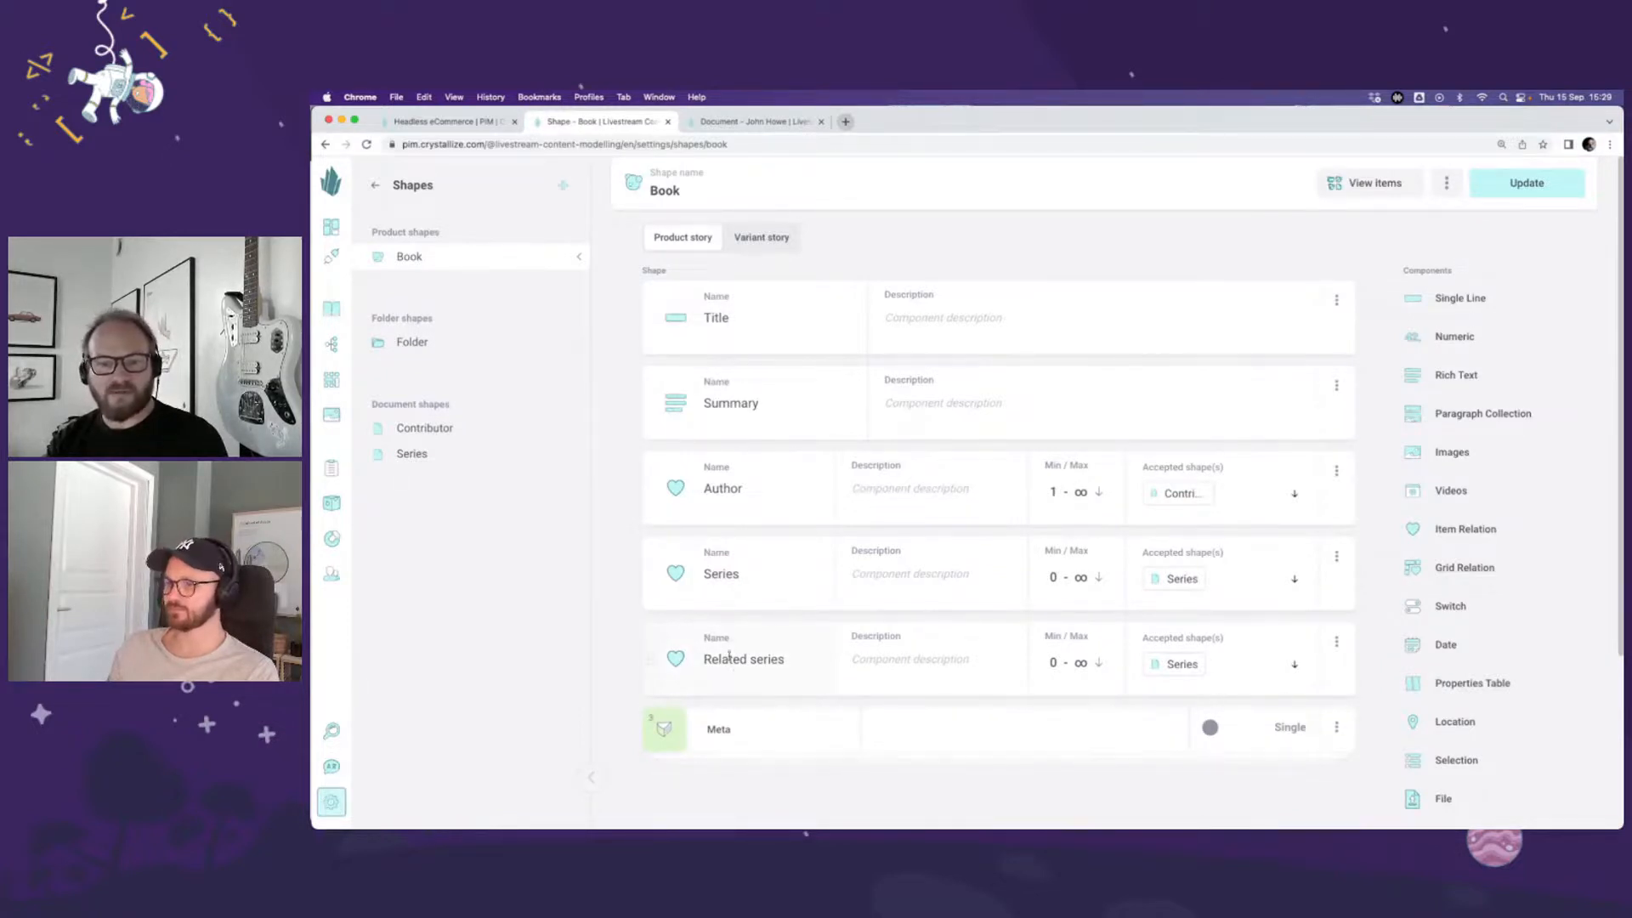
click(1526, 183)
click(1172, 539)
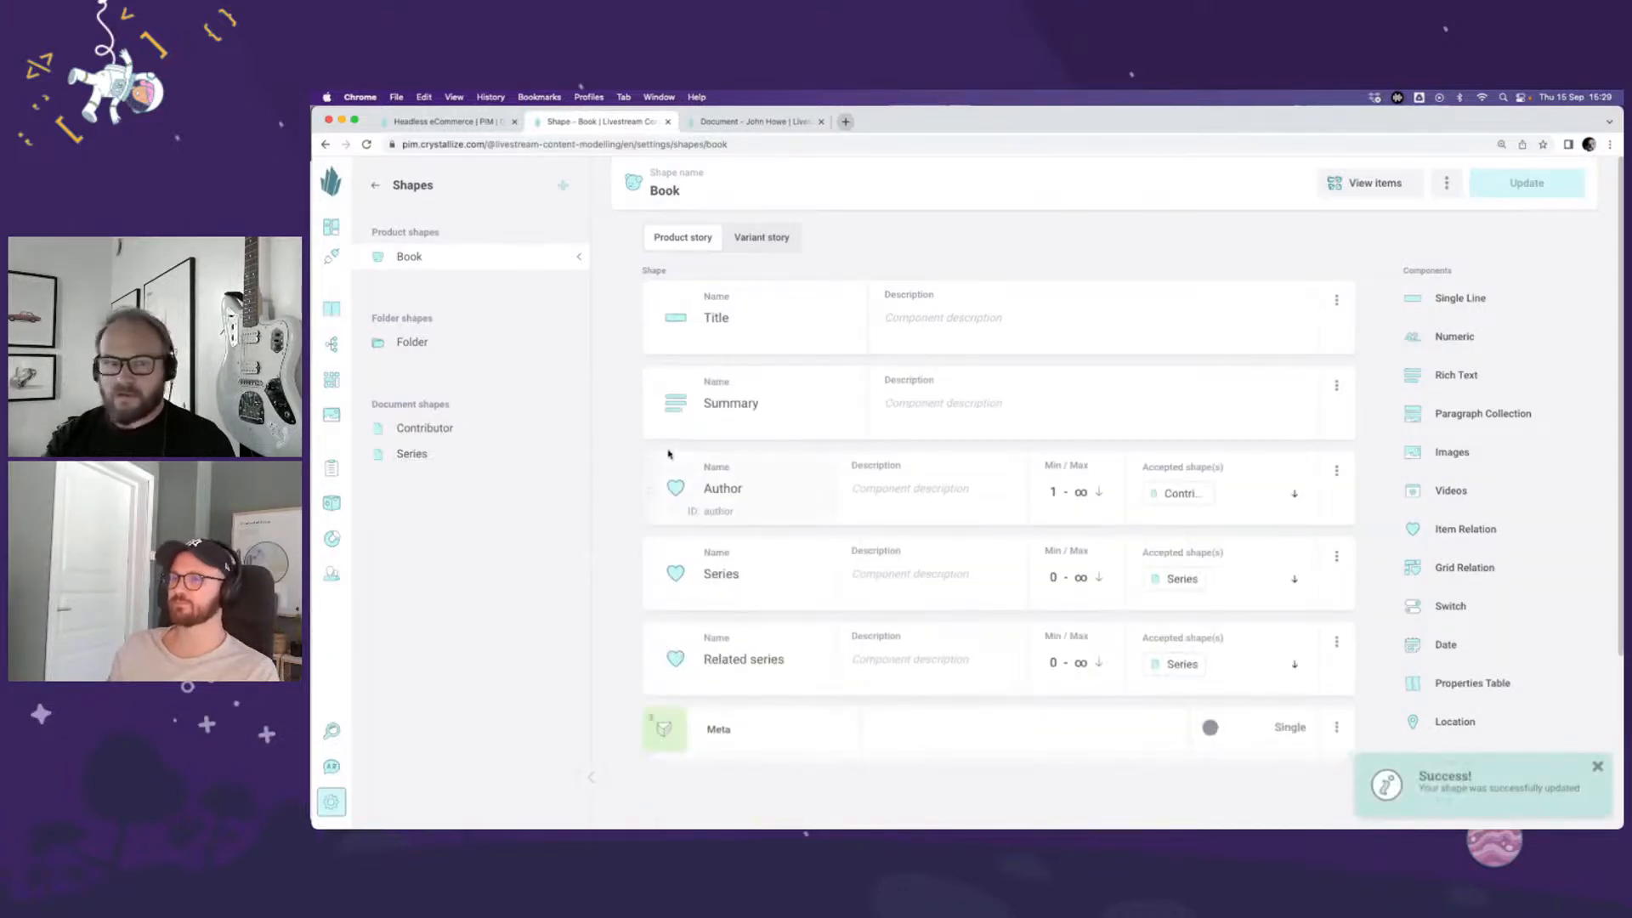
Step: Open The Hobbit from the Fantasy folder under Books in the catalogue and go to its Series and Related series relations
click(331, 308)
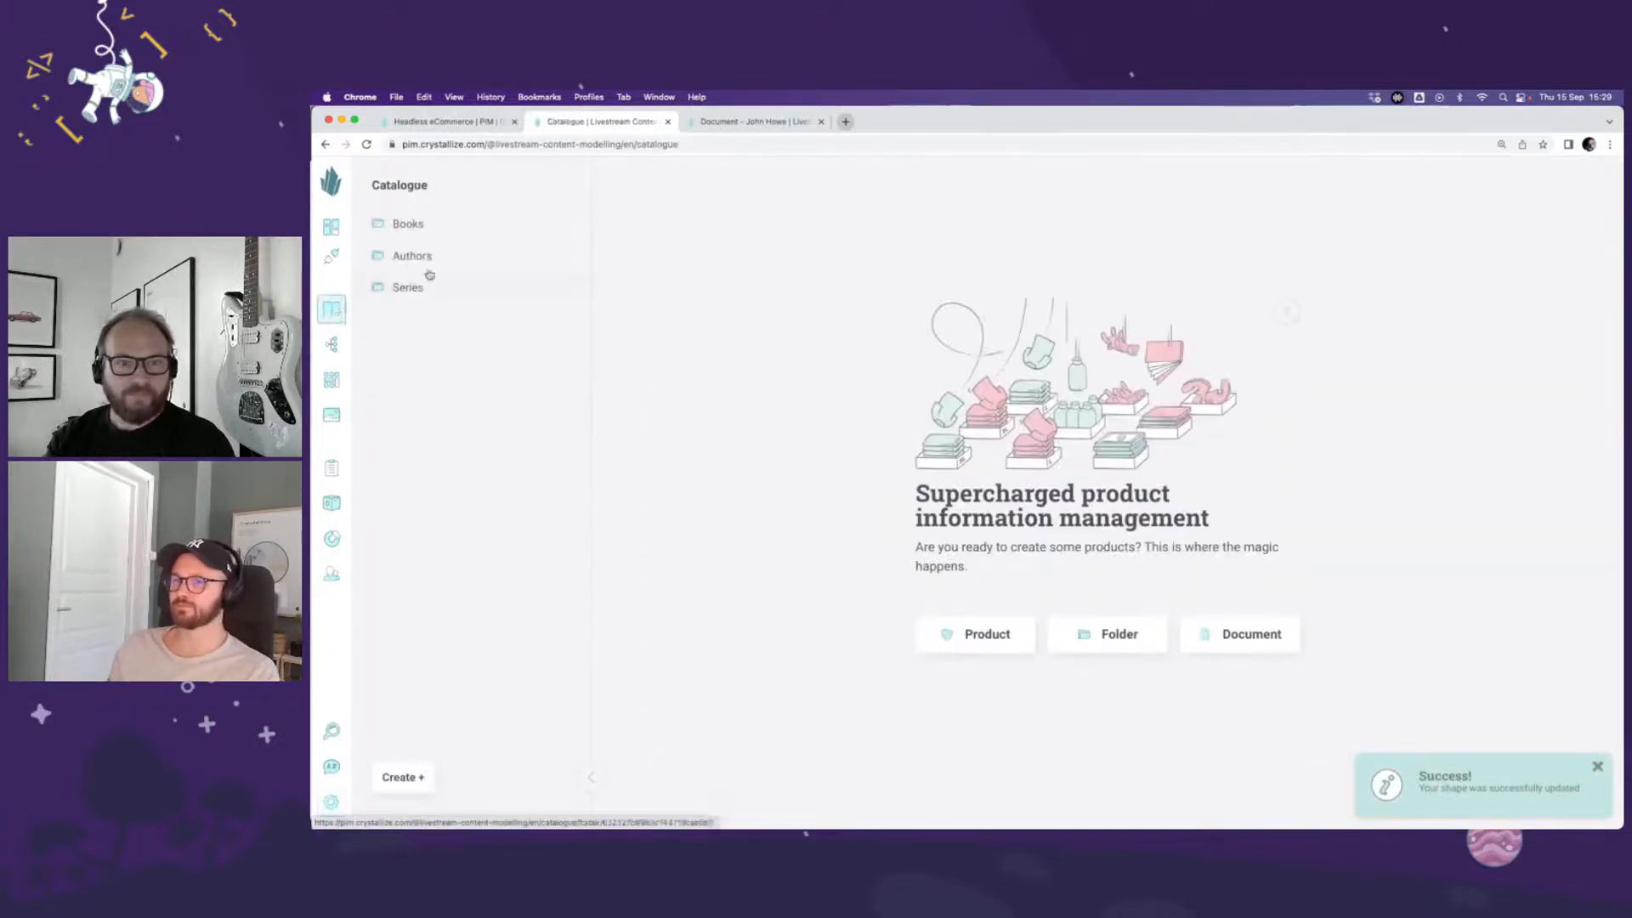
click(438, 230)
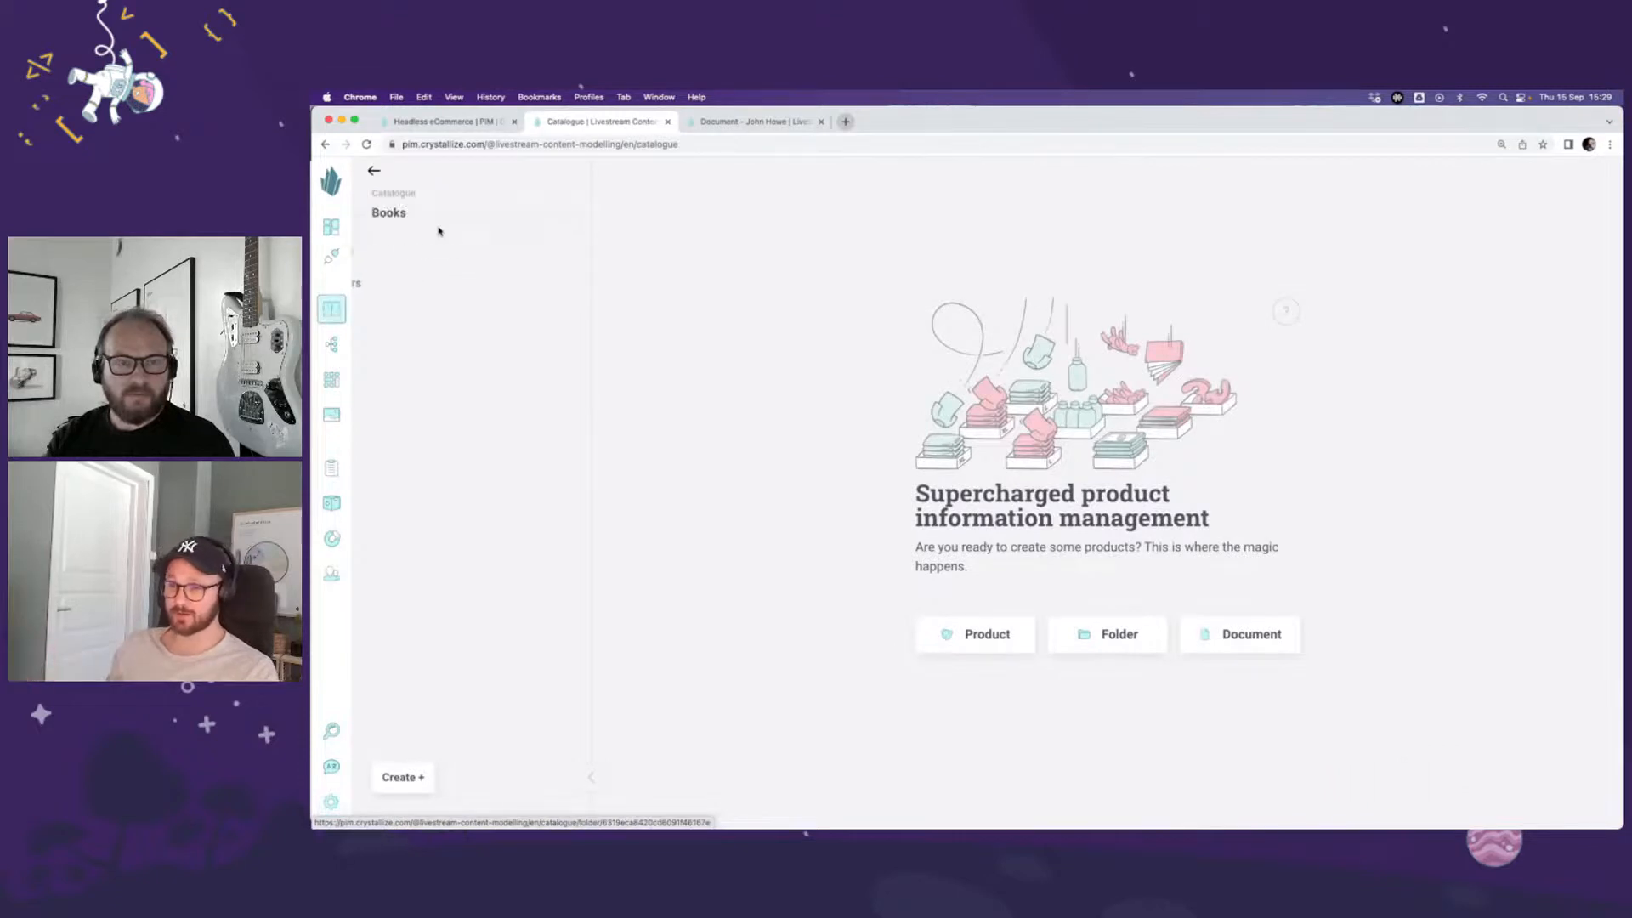
click(449, 252)
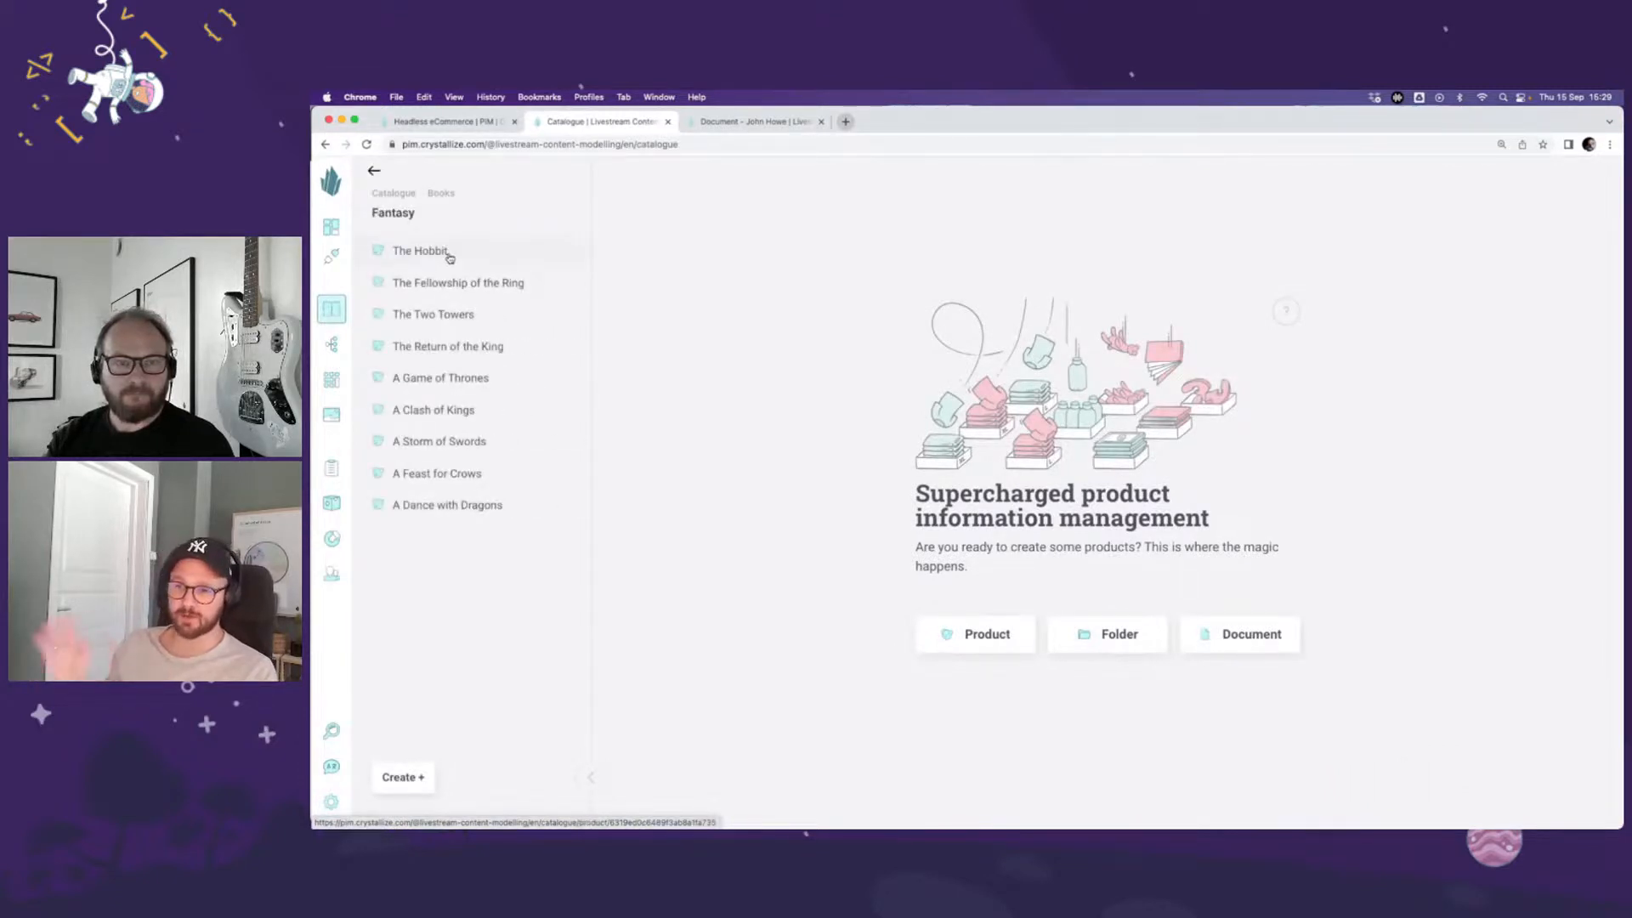
click(450, 255)
scroll(639, 517, down, 5)
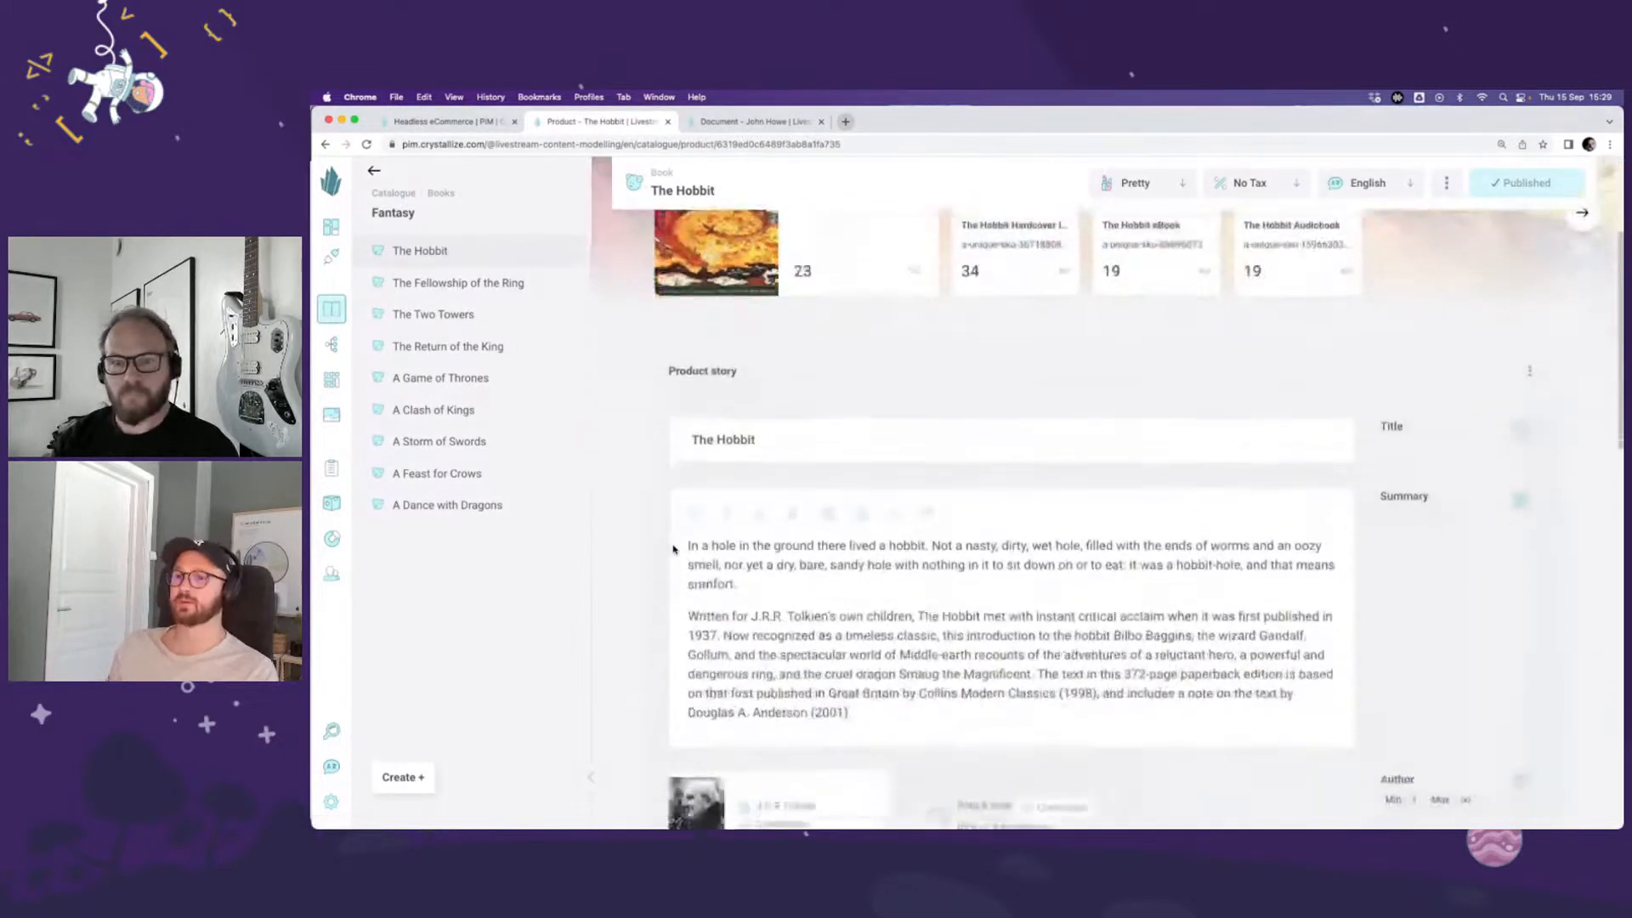
scroll(639, 517, down, 5)
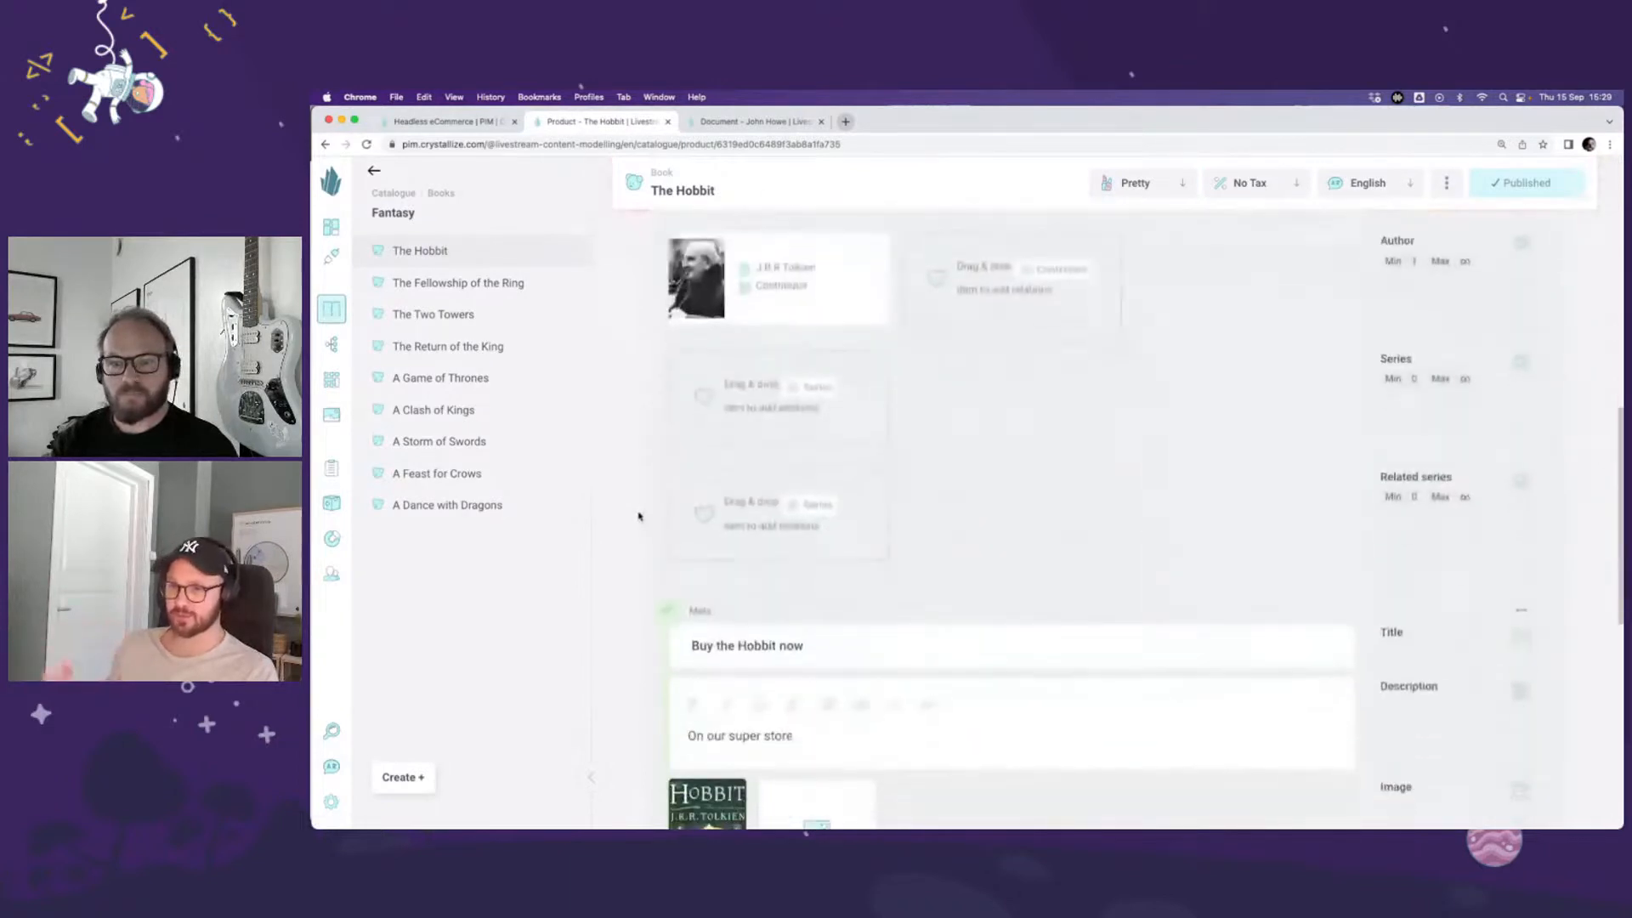
Step: From the catalogue's Series folder, add "A song of ice and fire" to The Hobbit's Related series and "Lord of the rings" to its Series
click(398, 194)
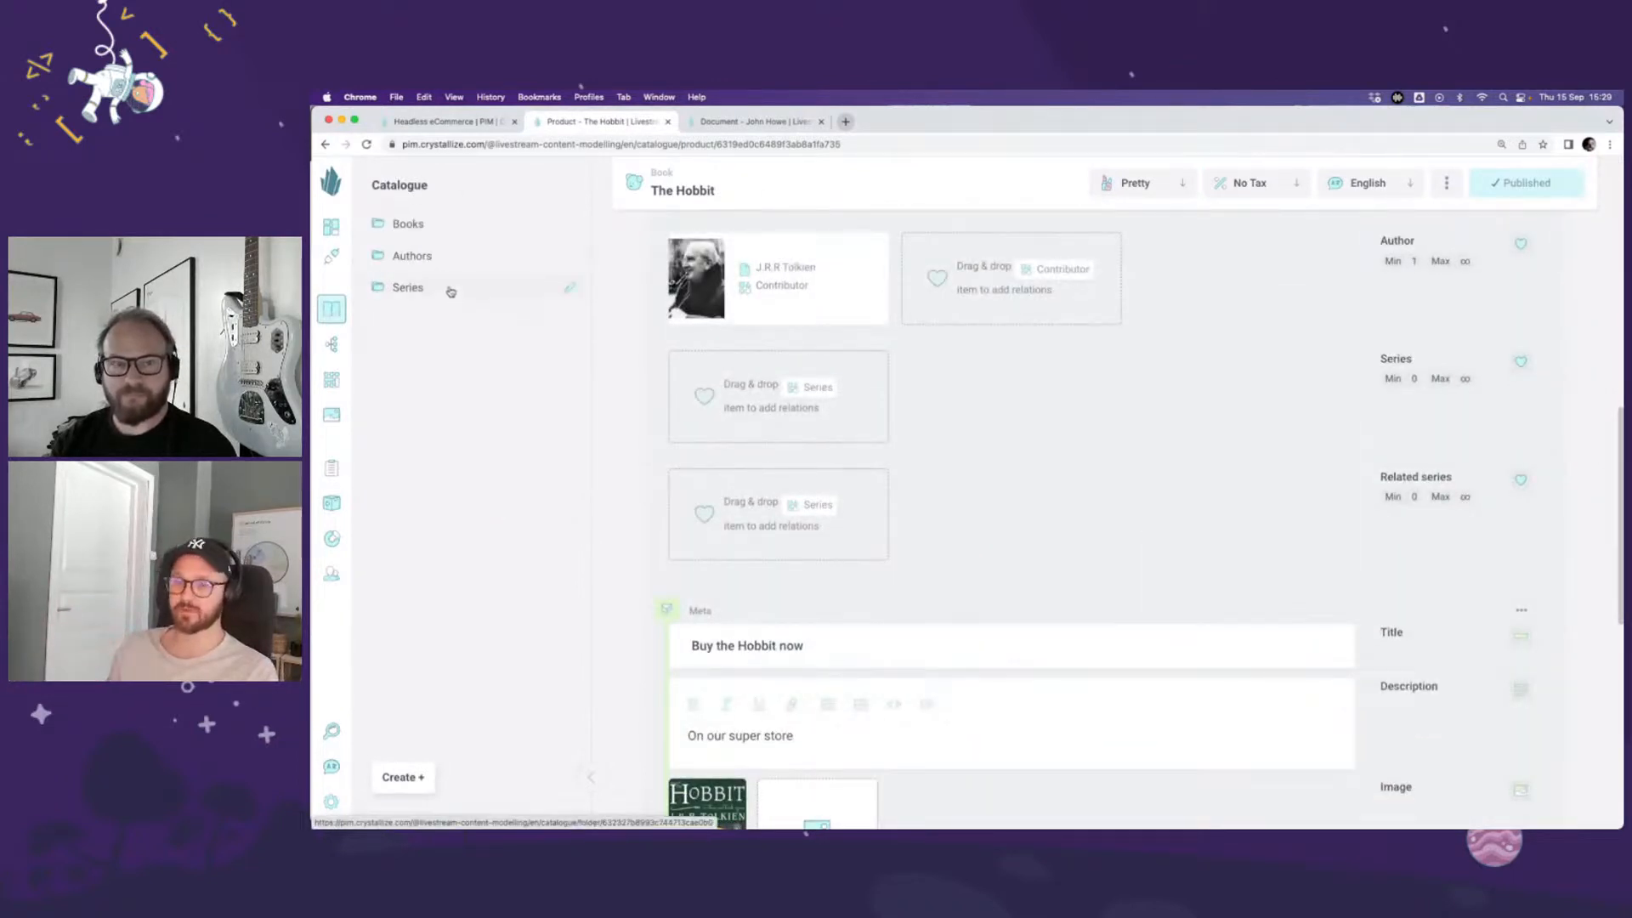
click(448, 292)
drag(462, 251, 861, 504)
drag(434, 283, 820, 387)
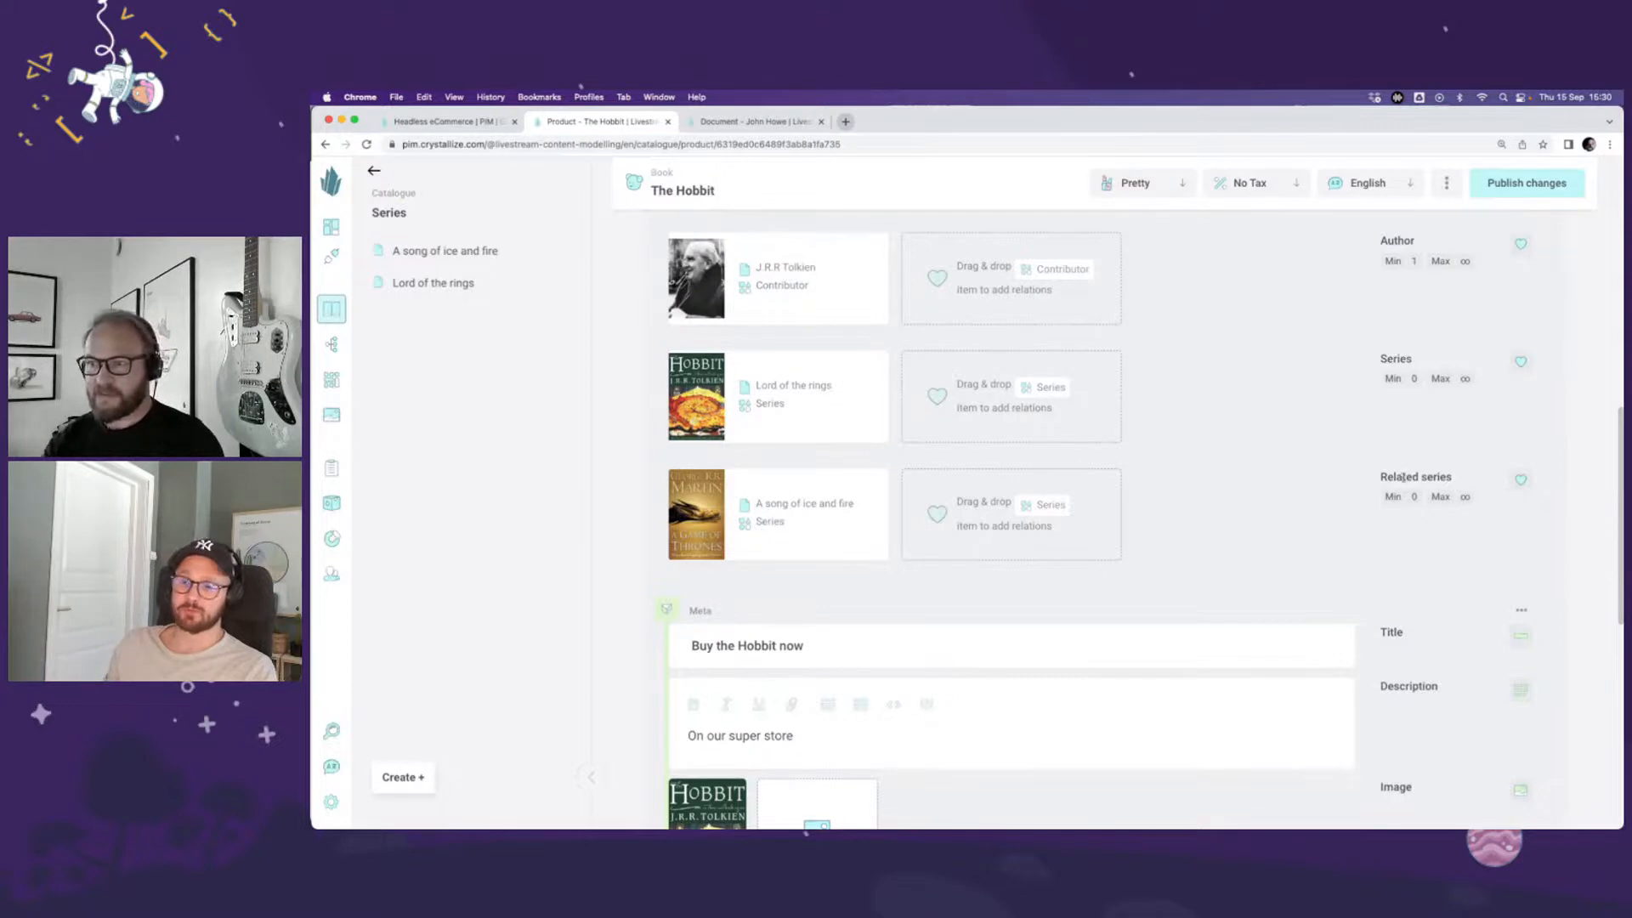
Step: Review The Hobbit's Author, Series and Related series relations together with its variants, title and summary
drag(1380, 481, 1452, 482)
click(1303, 493)
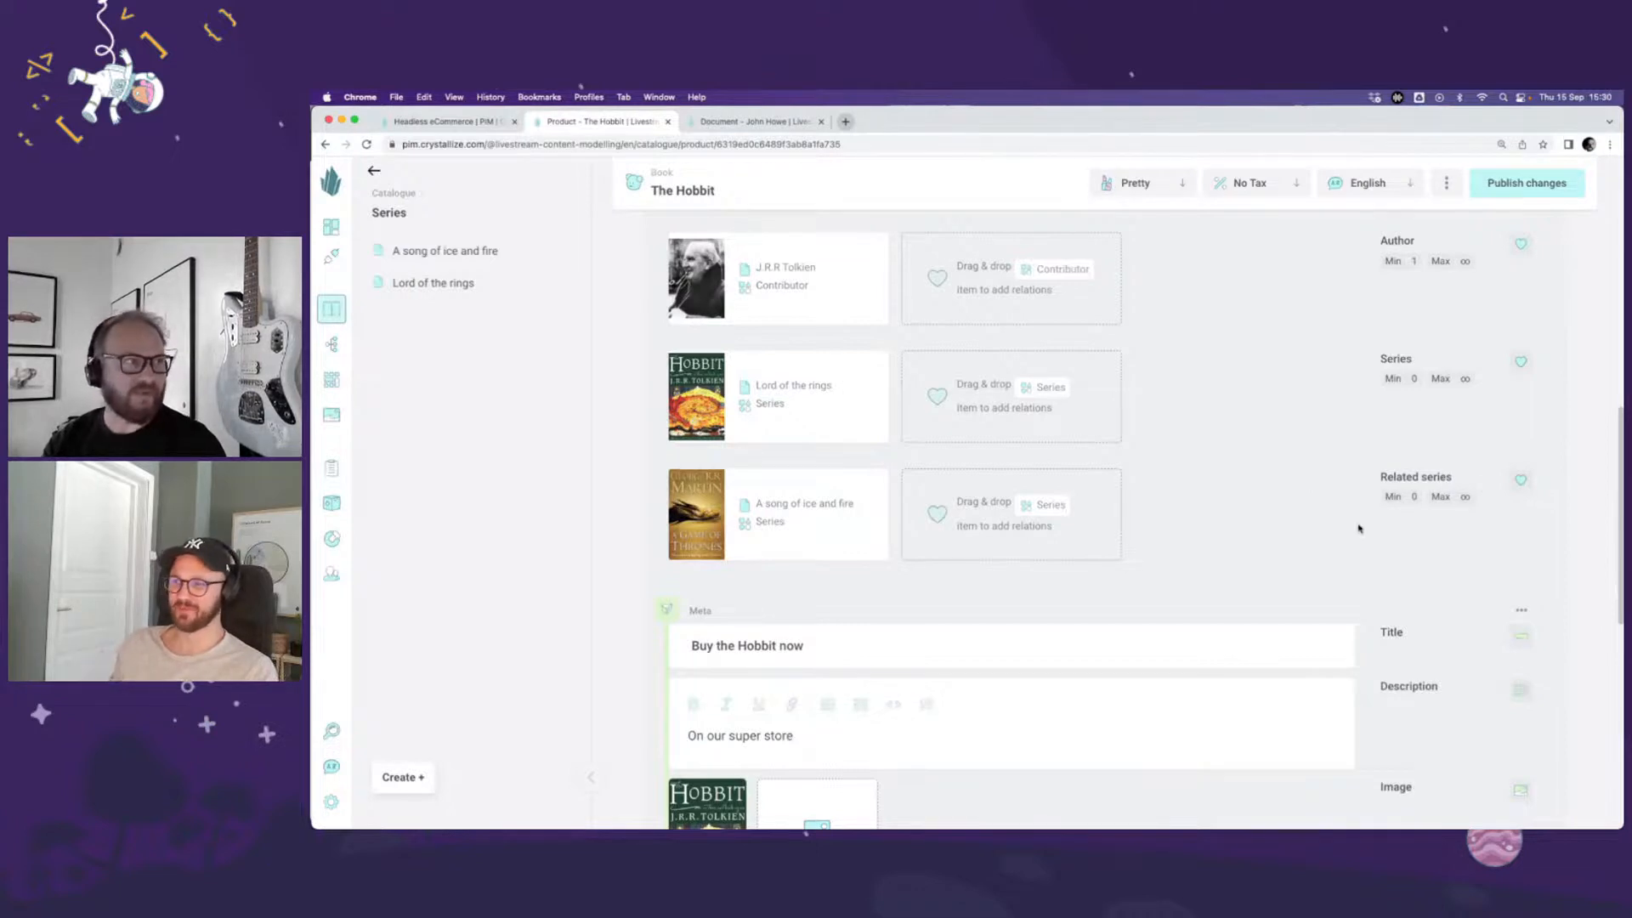
scroll(1222, 528, up, 1)
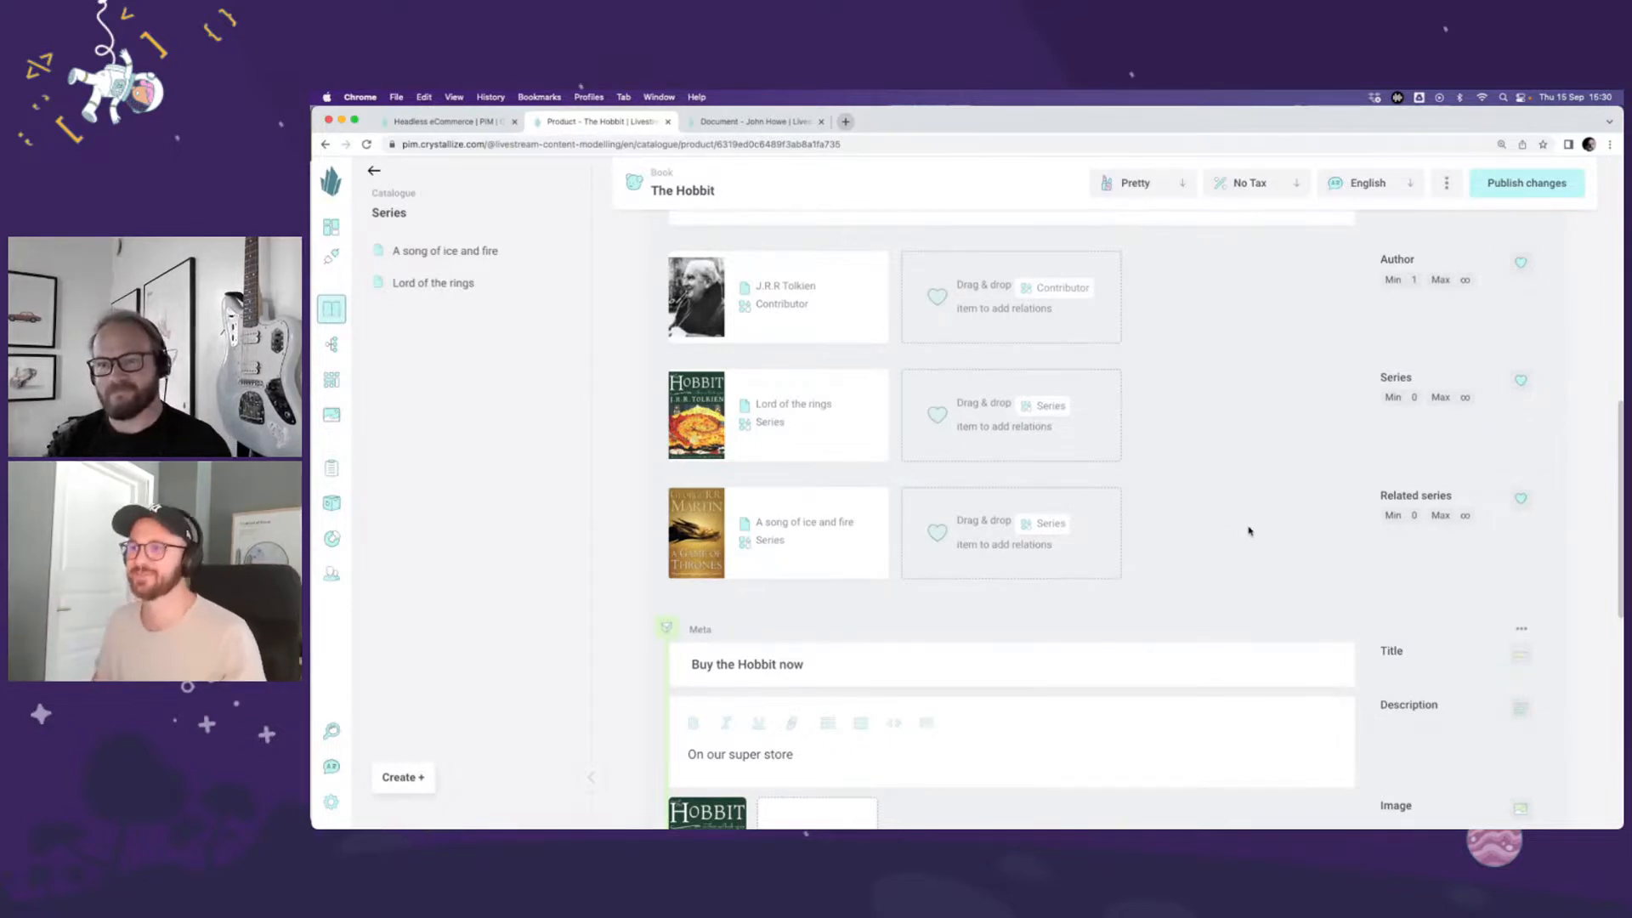
scroll(1284, 533, down, 1)
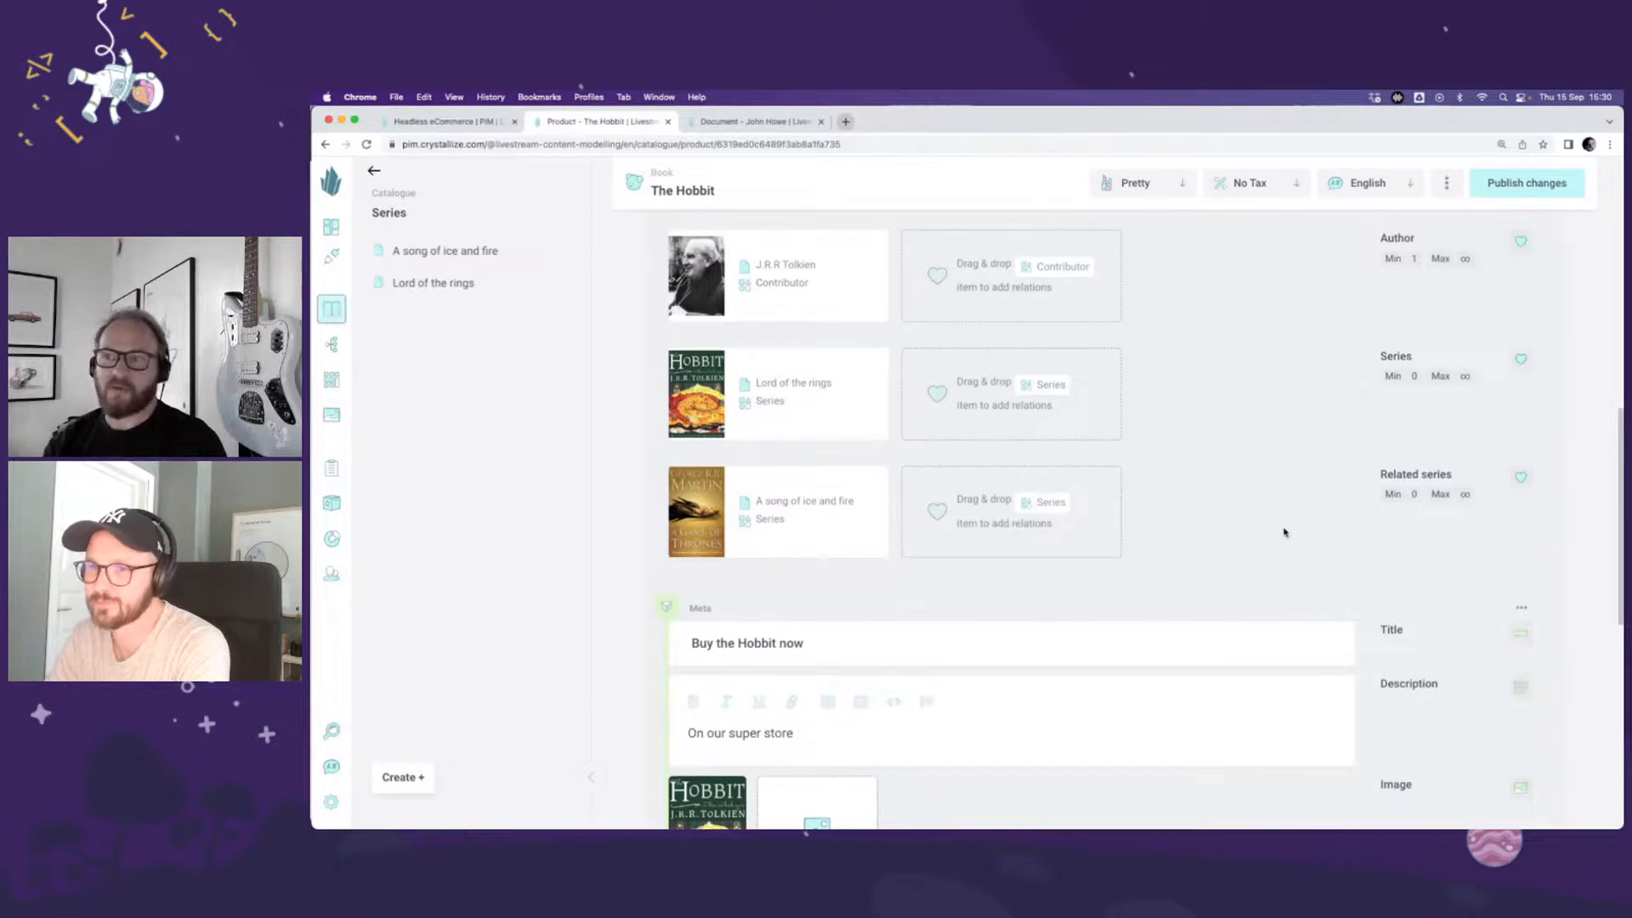
scroll(1285, 532, up, 5)
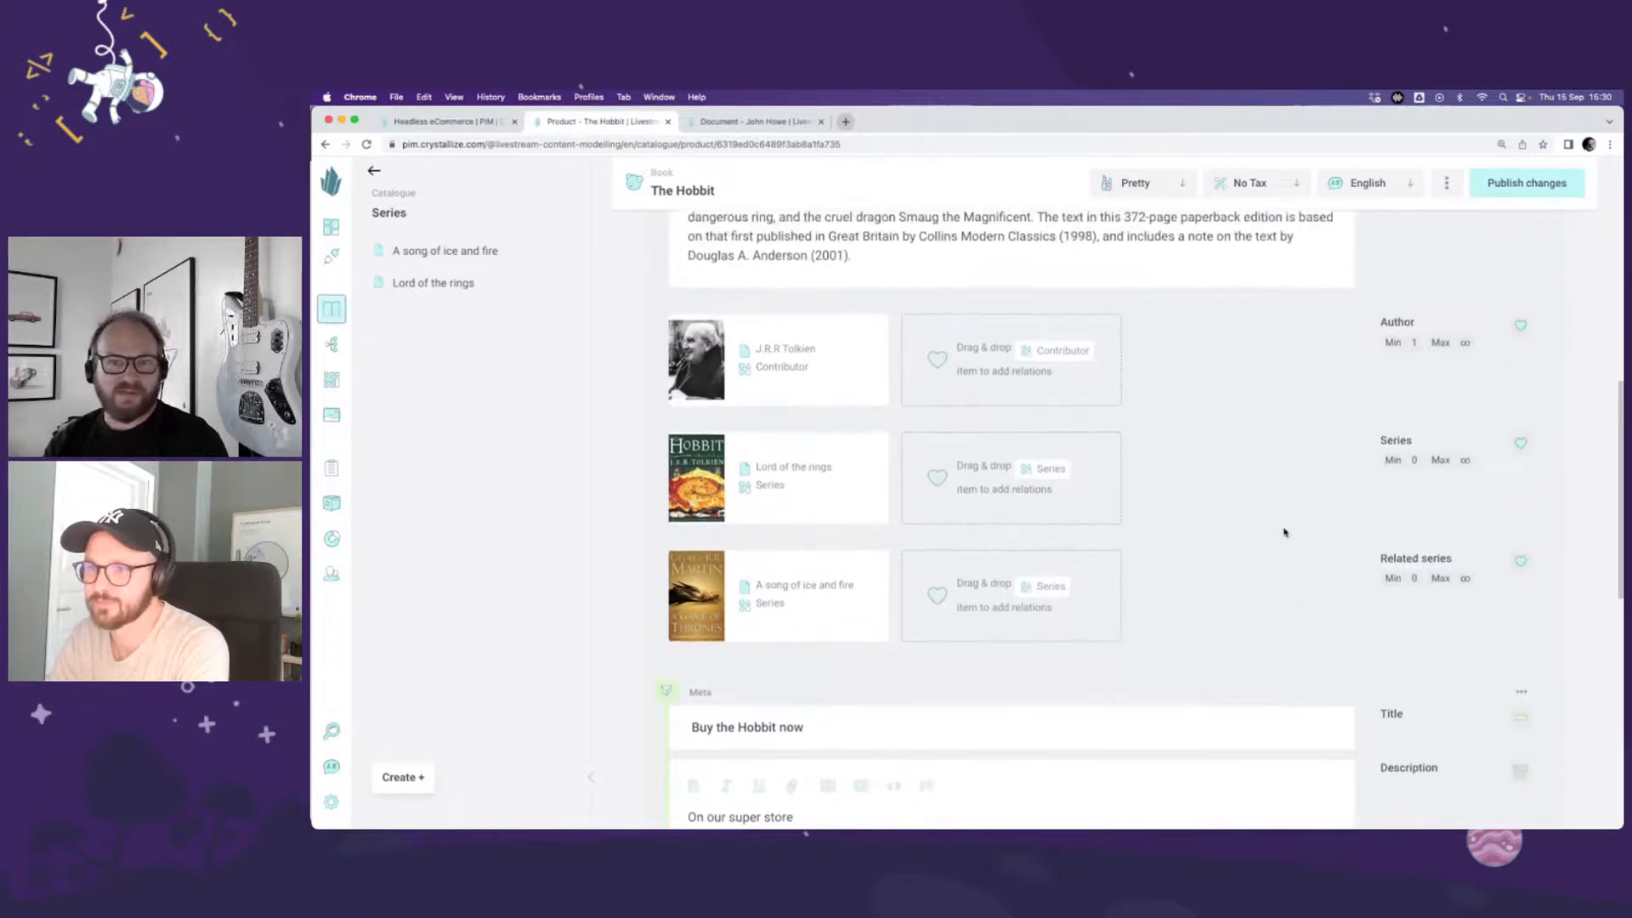
scroll(1285, 532, up, 15)
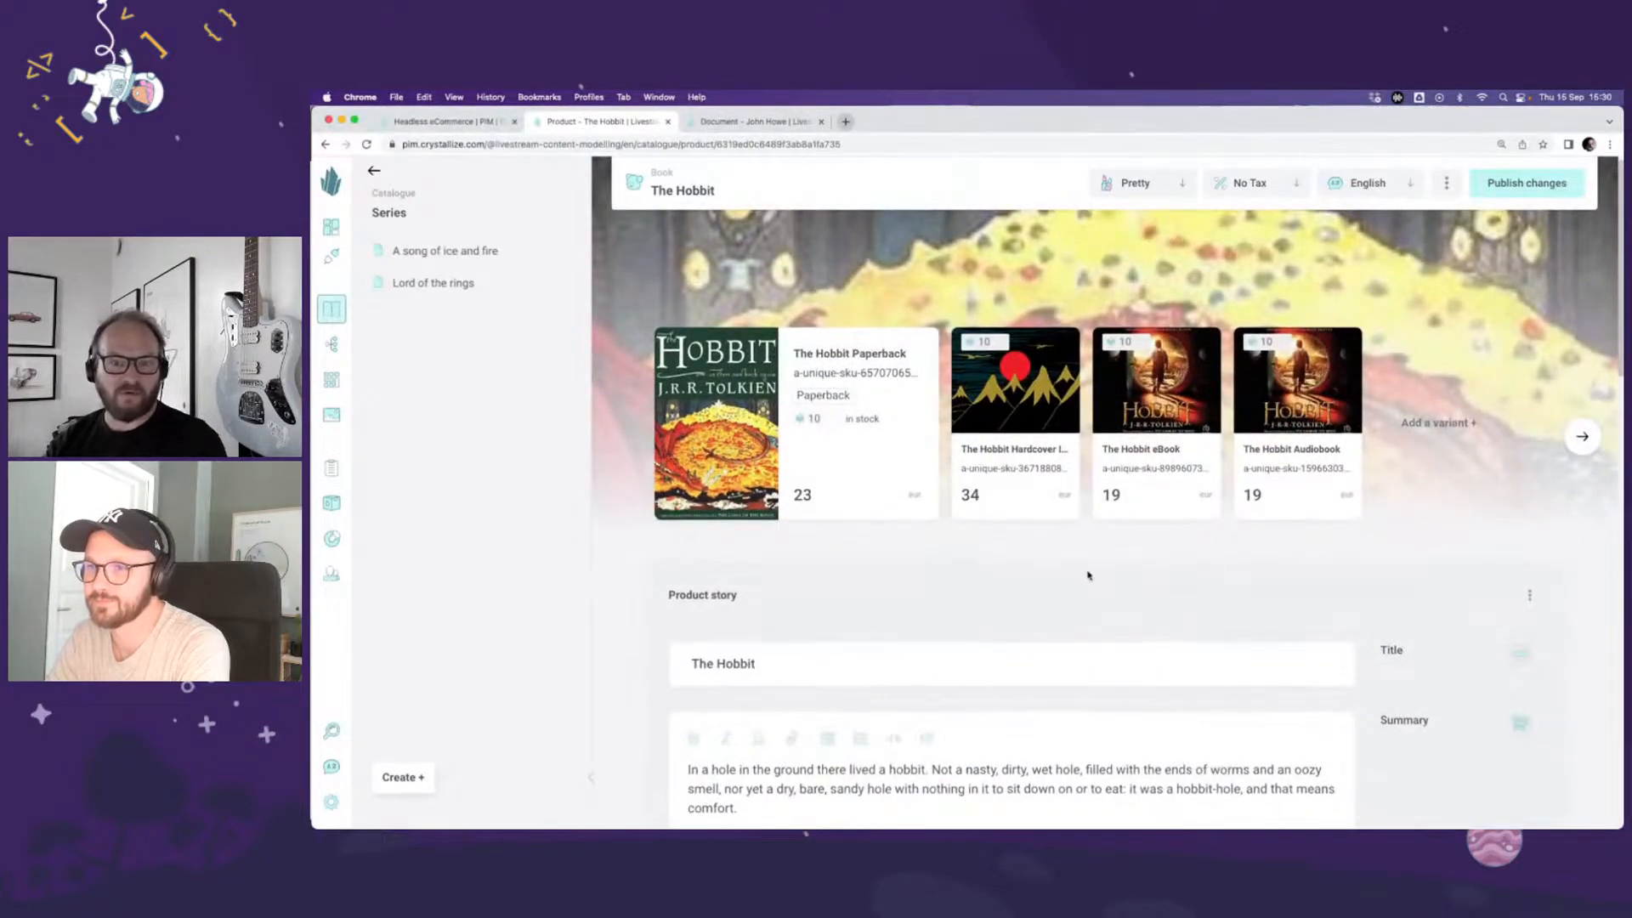
scroll(1088, 575, down, 5)
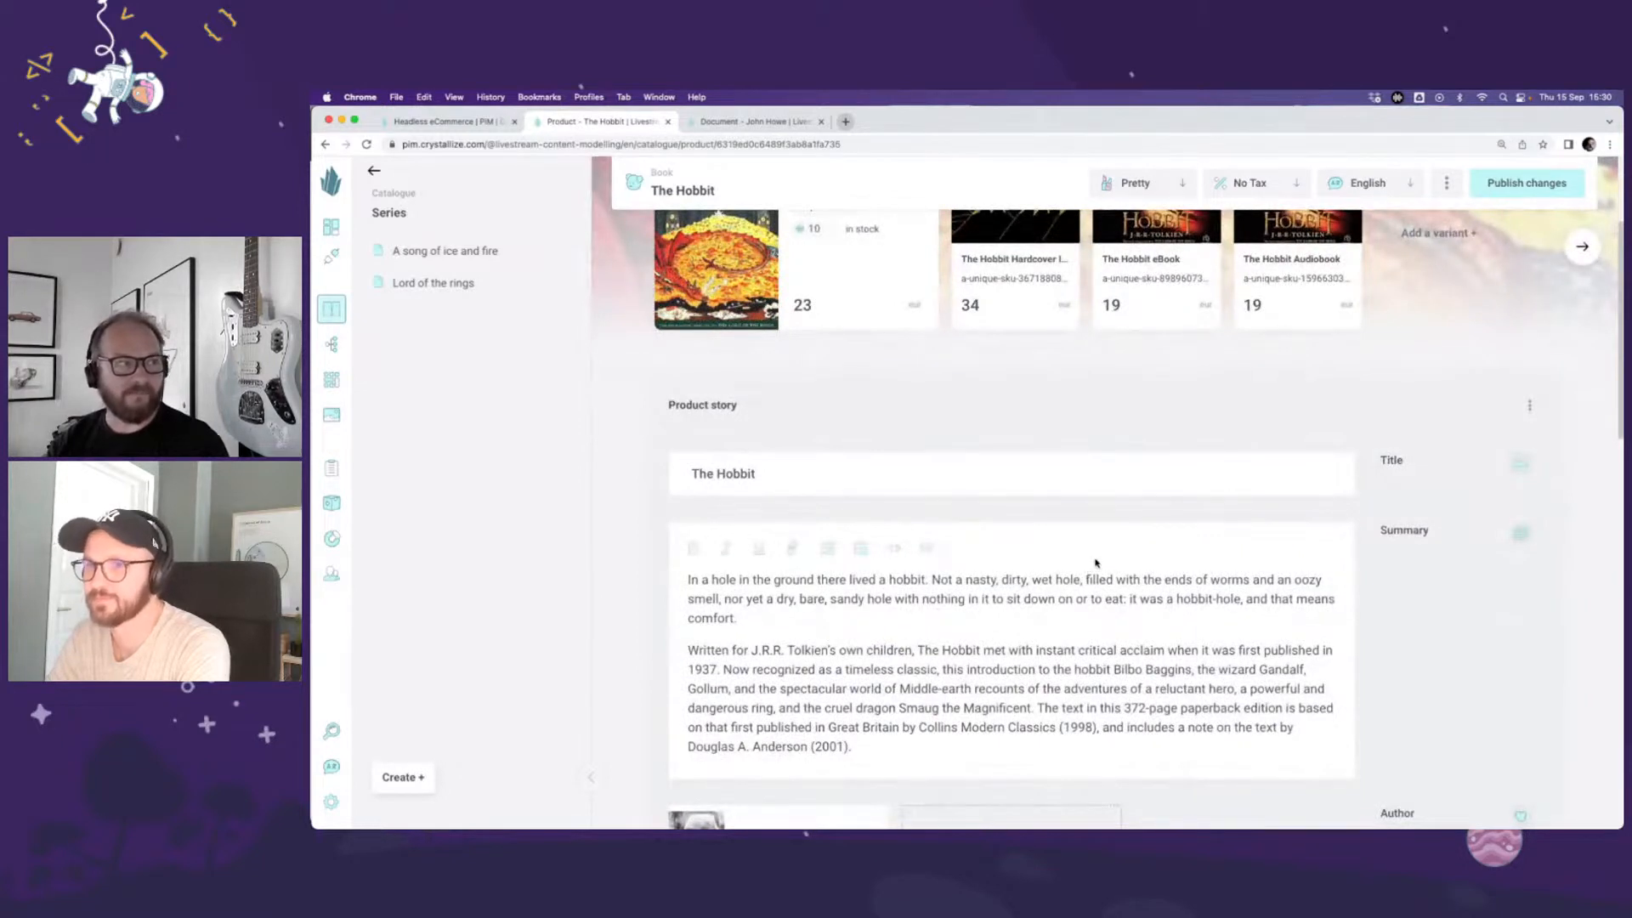
scroll(1095, 562, down, 2)
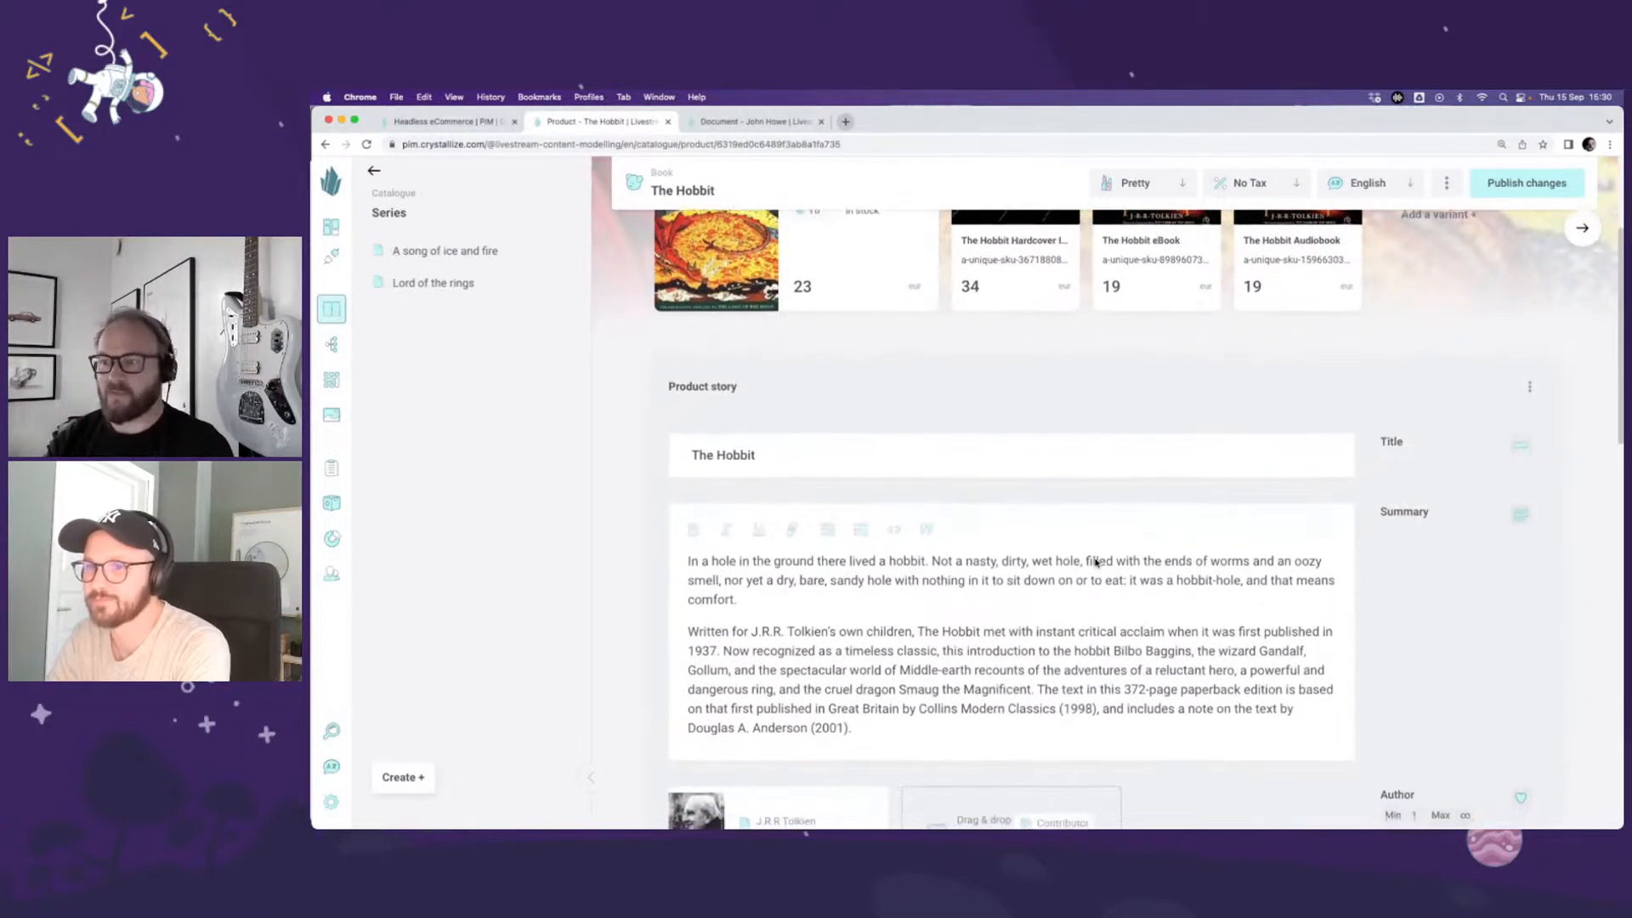
scroll(1096, 562, down, 3)
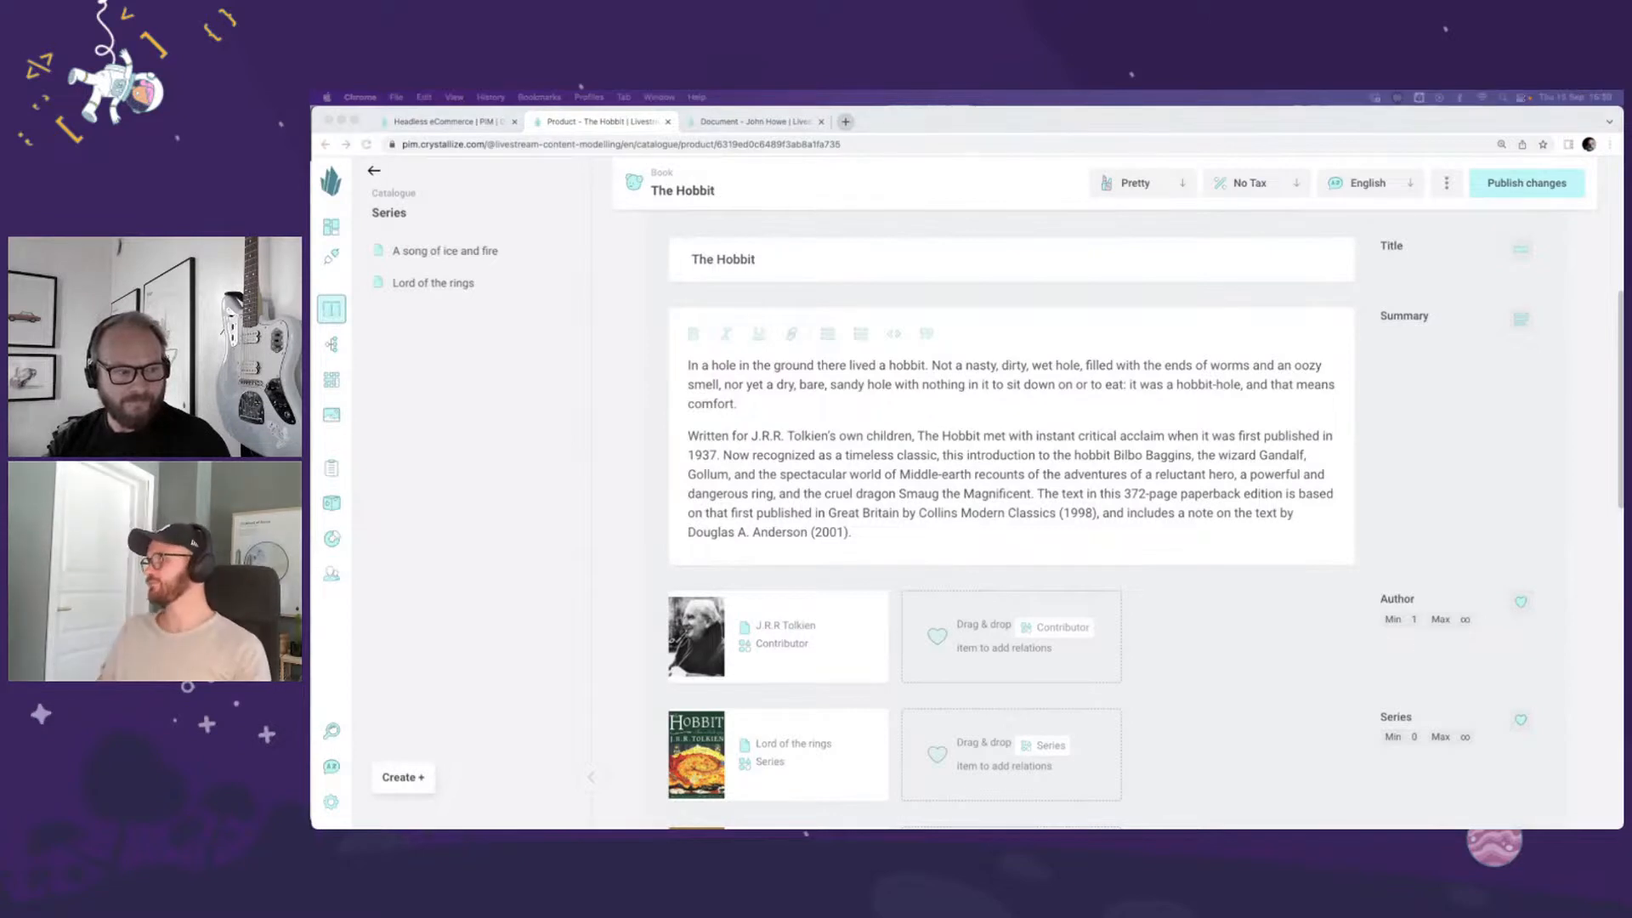
click(1333, 654)
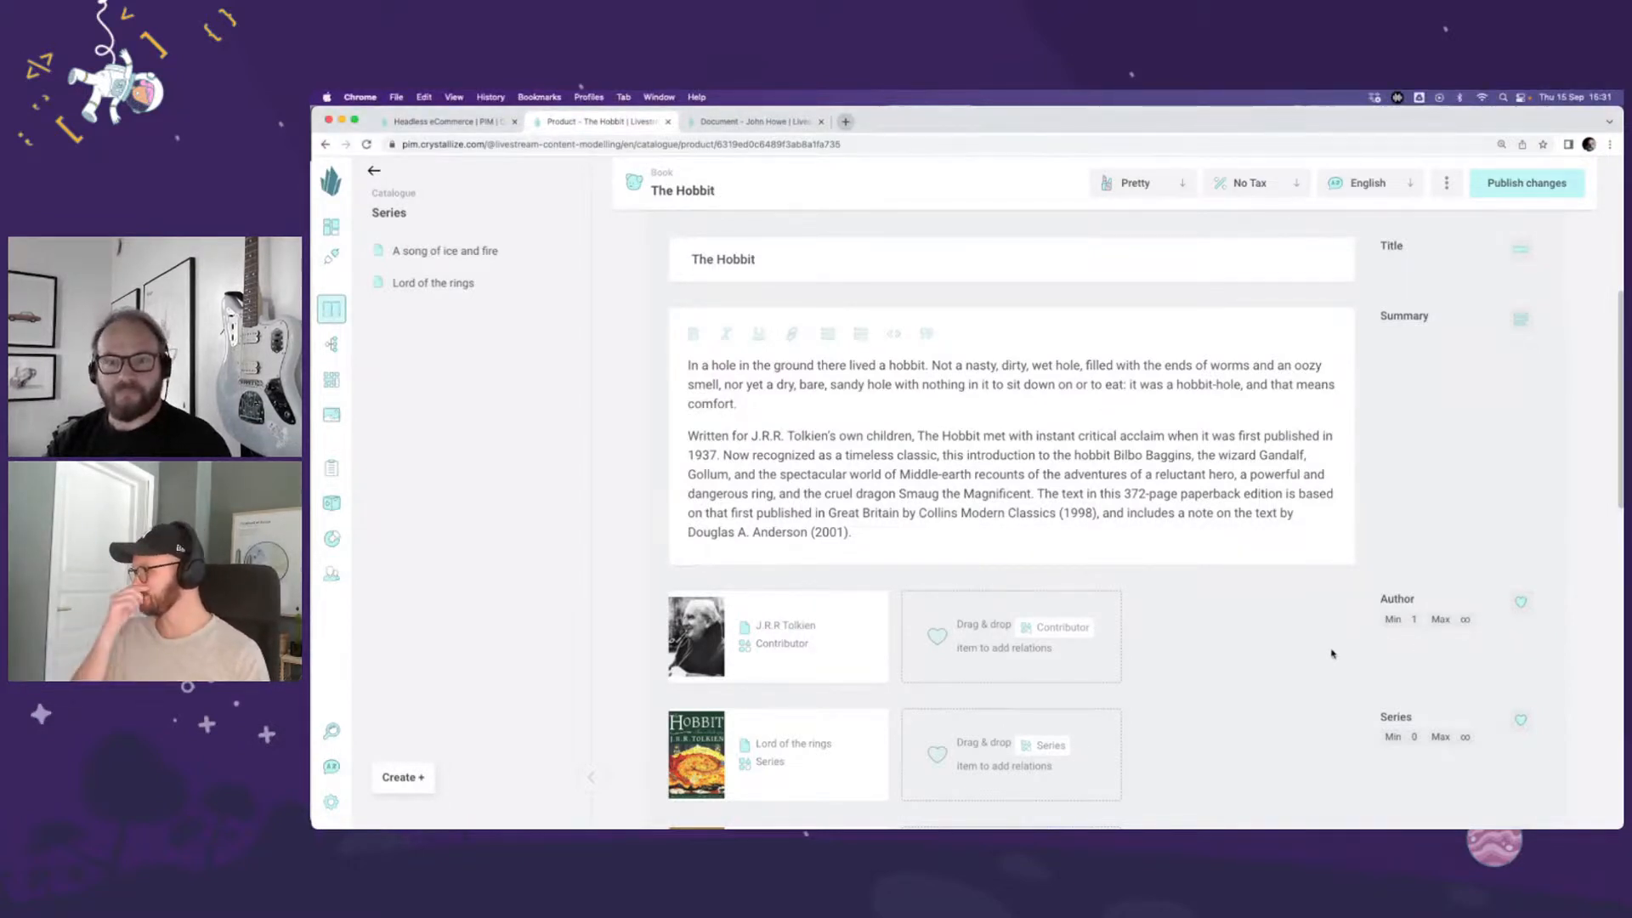
scroll(1333, 654, down, 2)
scroll(1333, 654, down, 3)
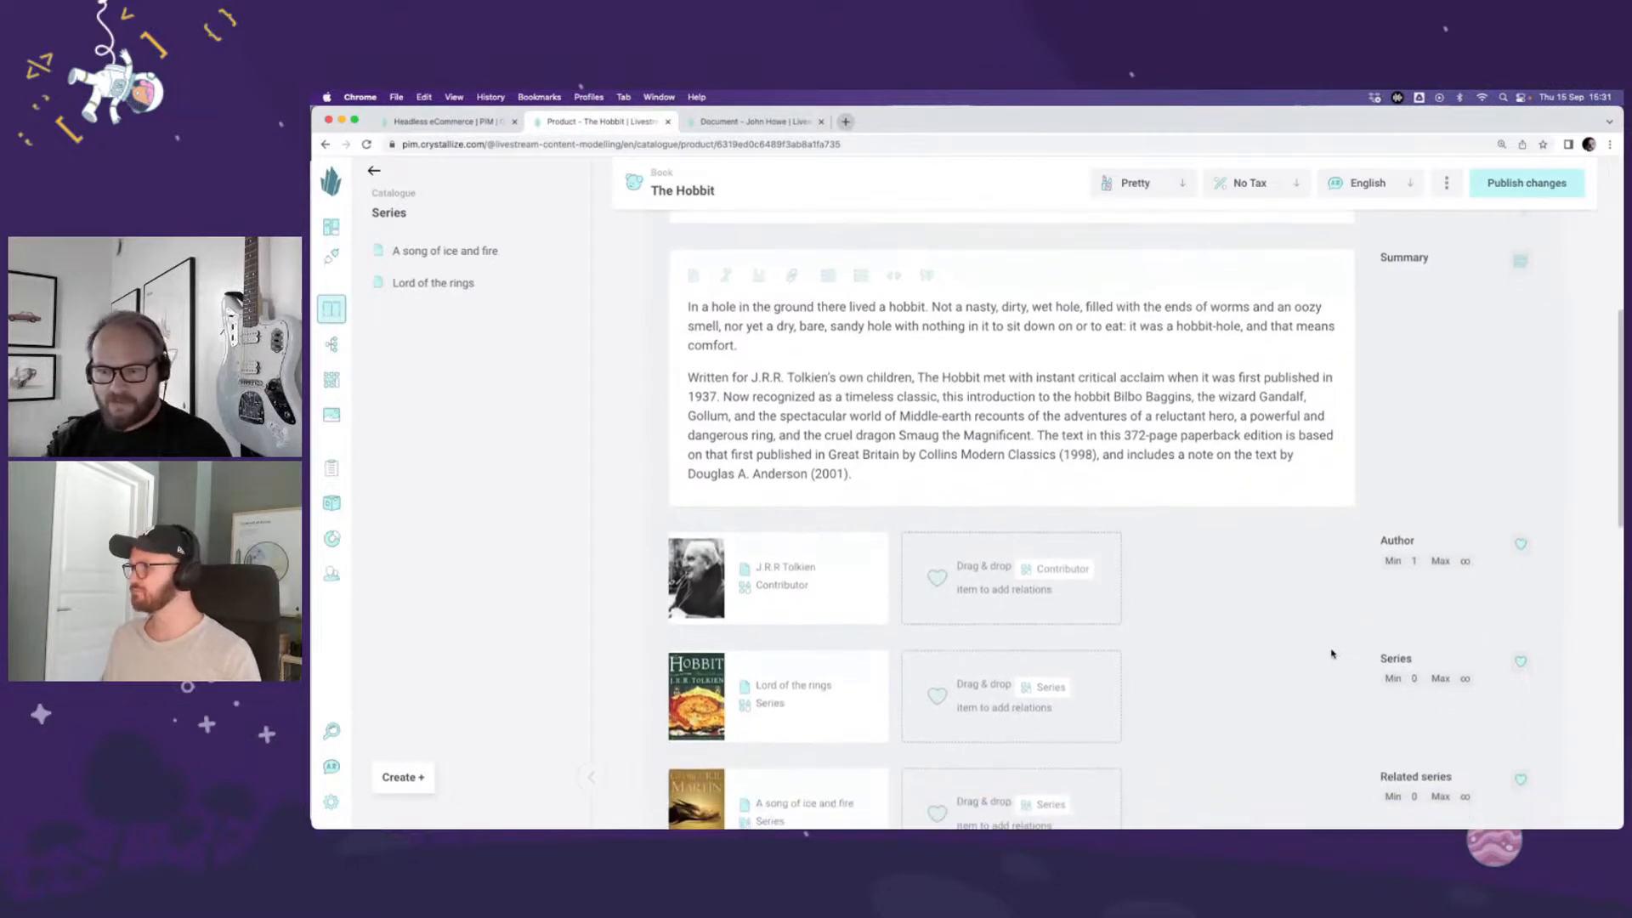
scroll(1332, 653, down, 1)
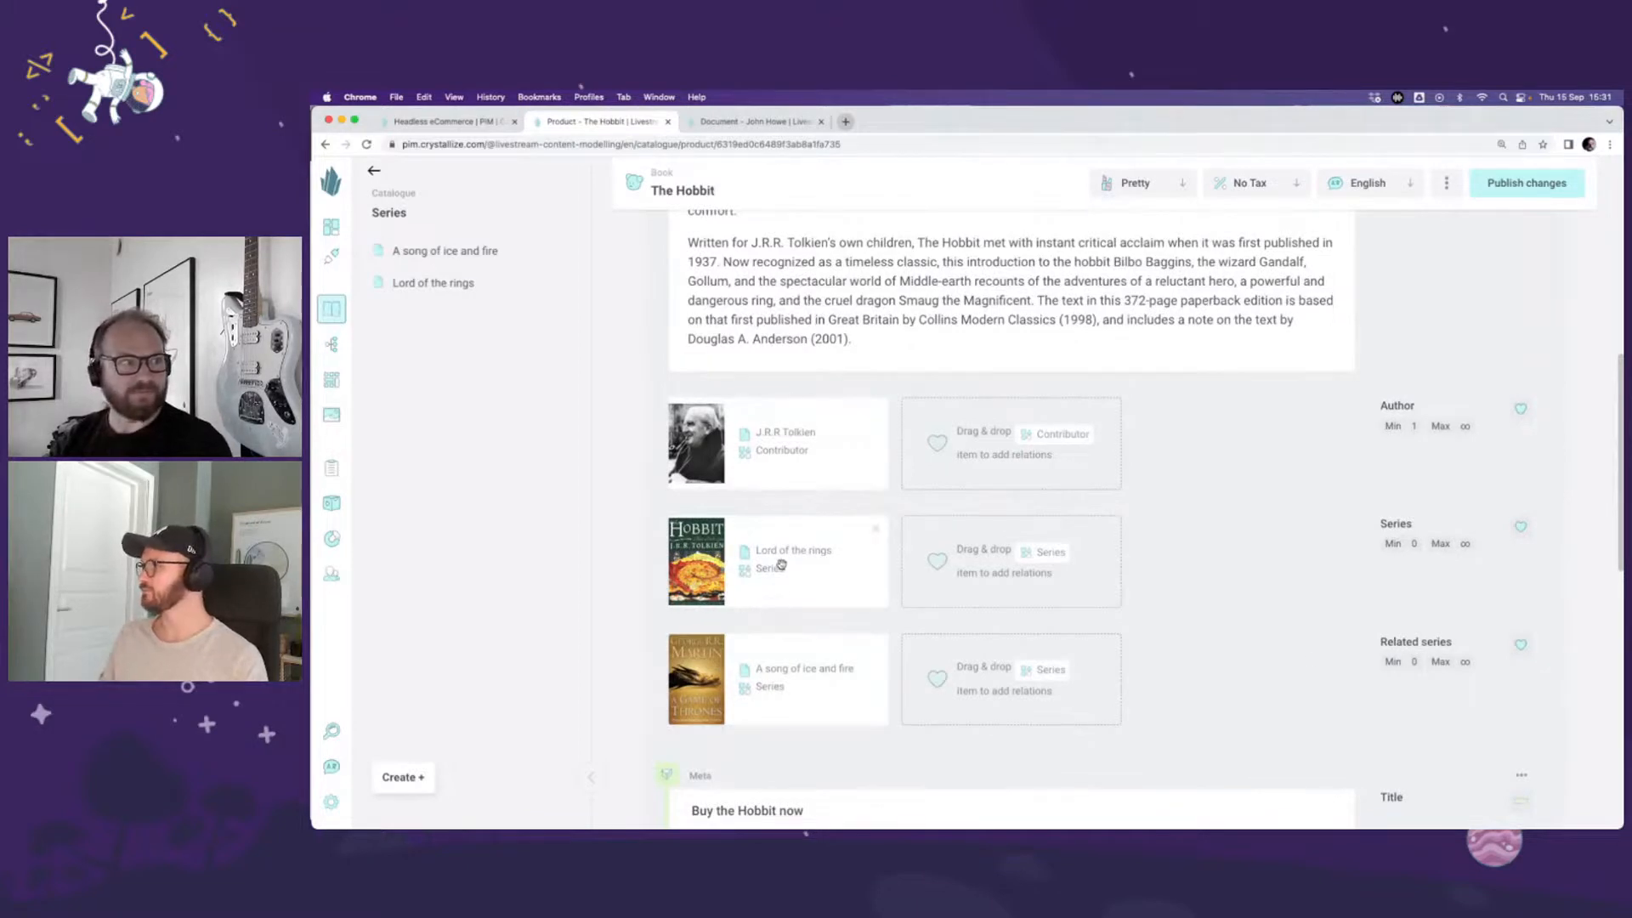
scroll(1272, 495, up, 1)
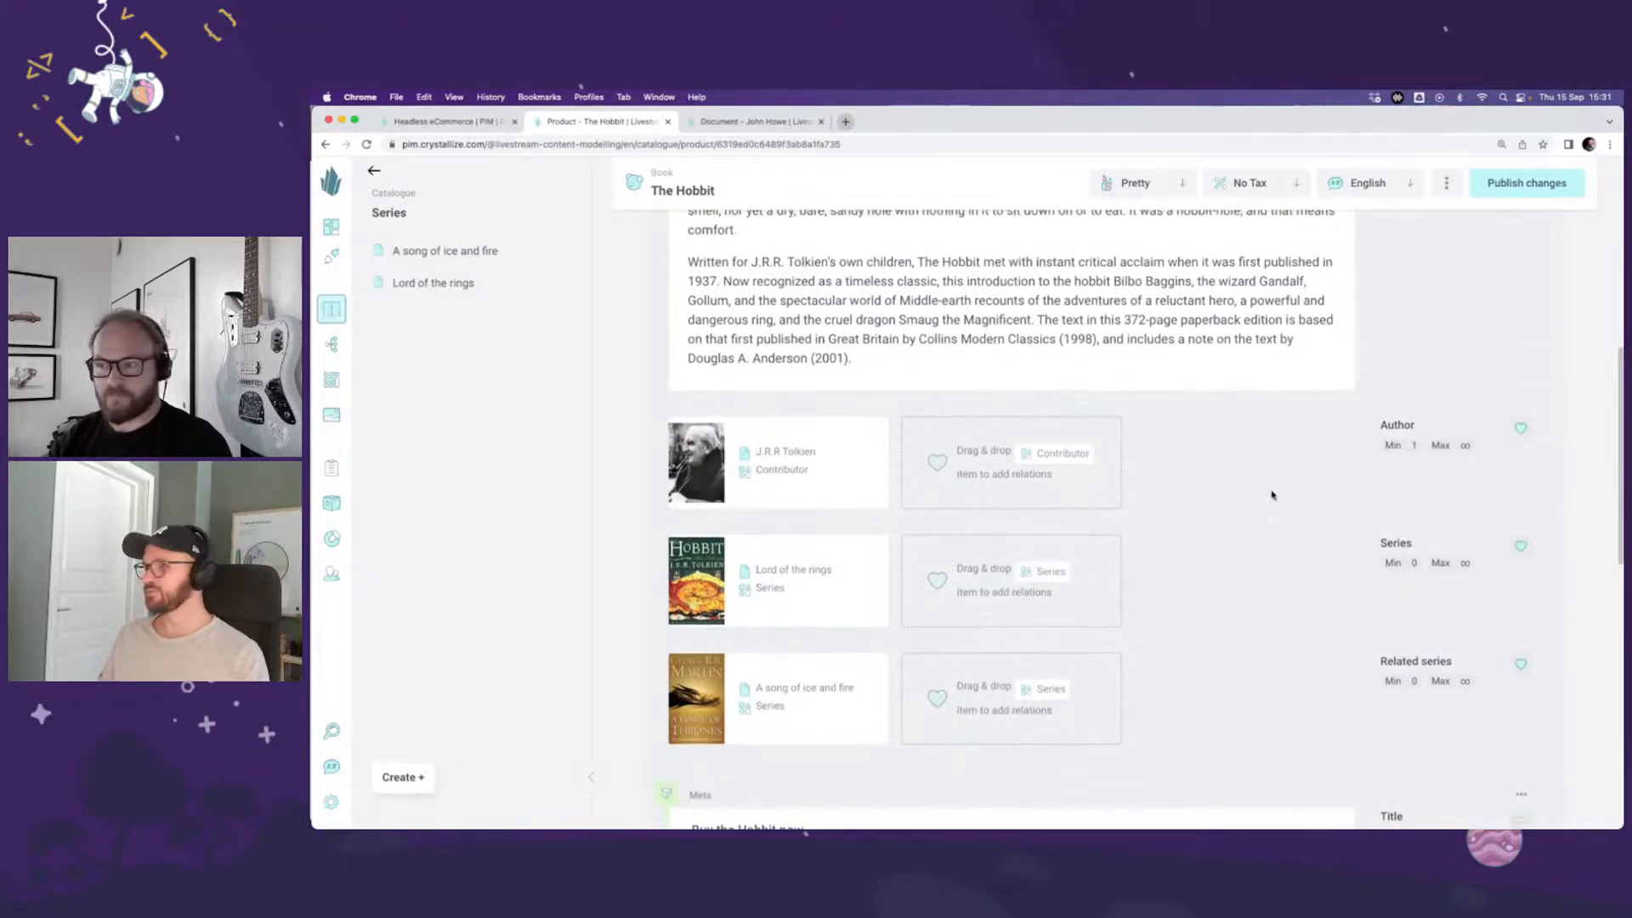
scroll(1273, 494, up, 7)
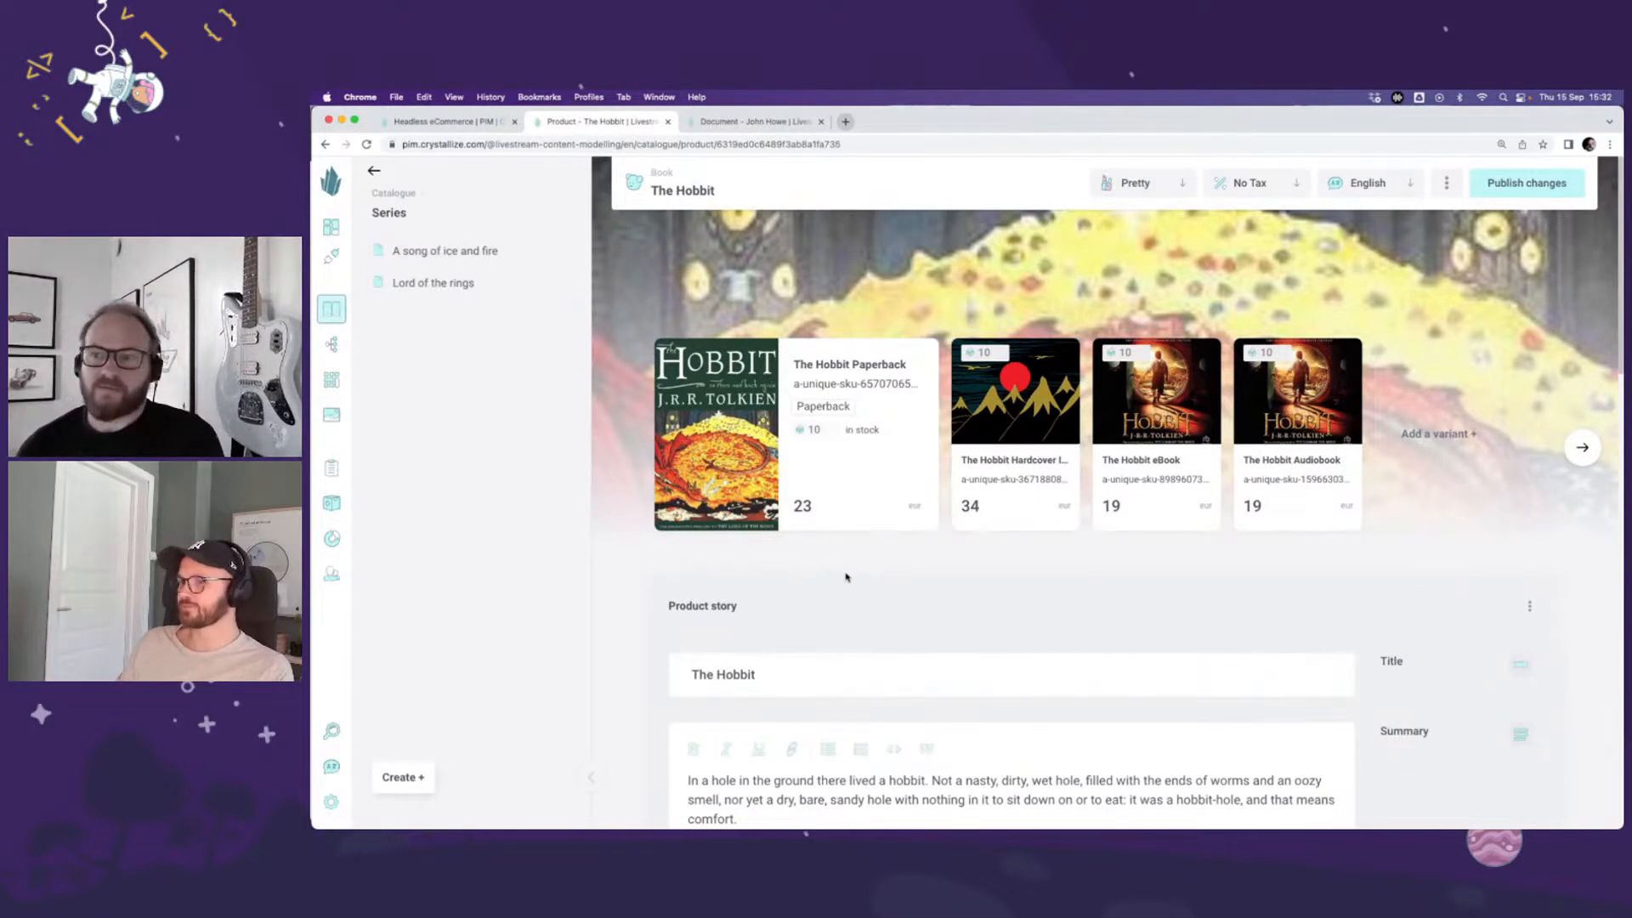
Step: Publish the changes to The Hobbit and switch the product to the Developer view
click(1509, 186)
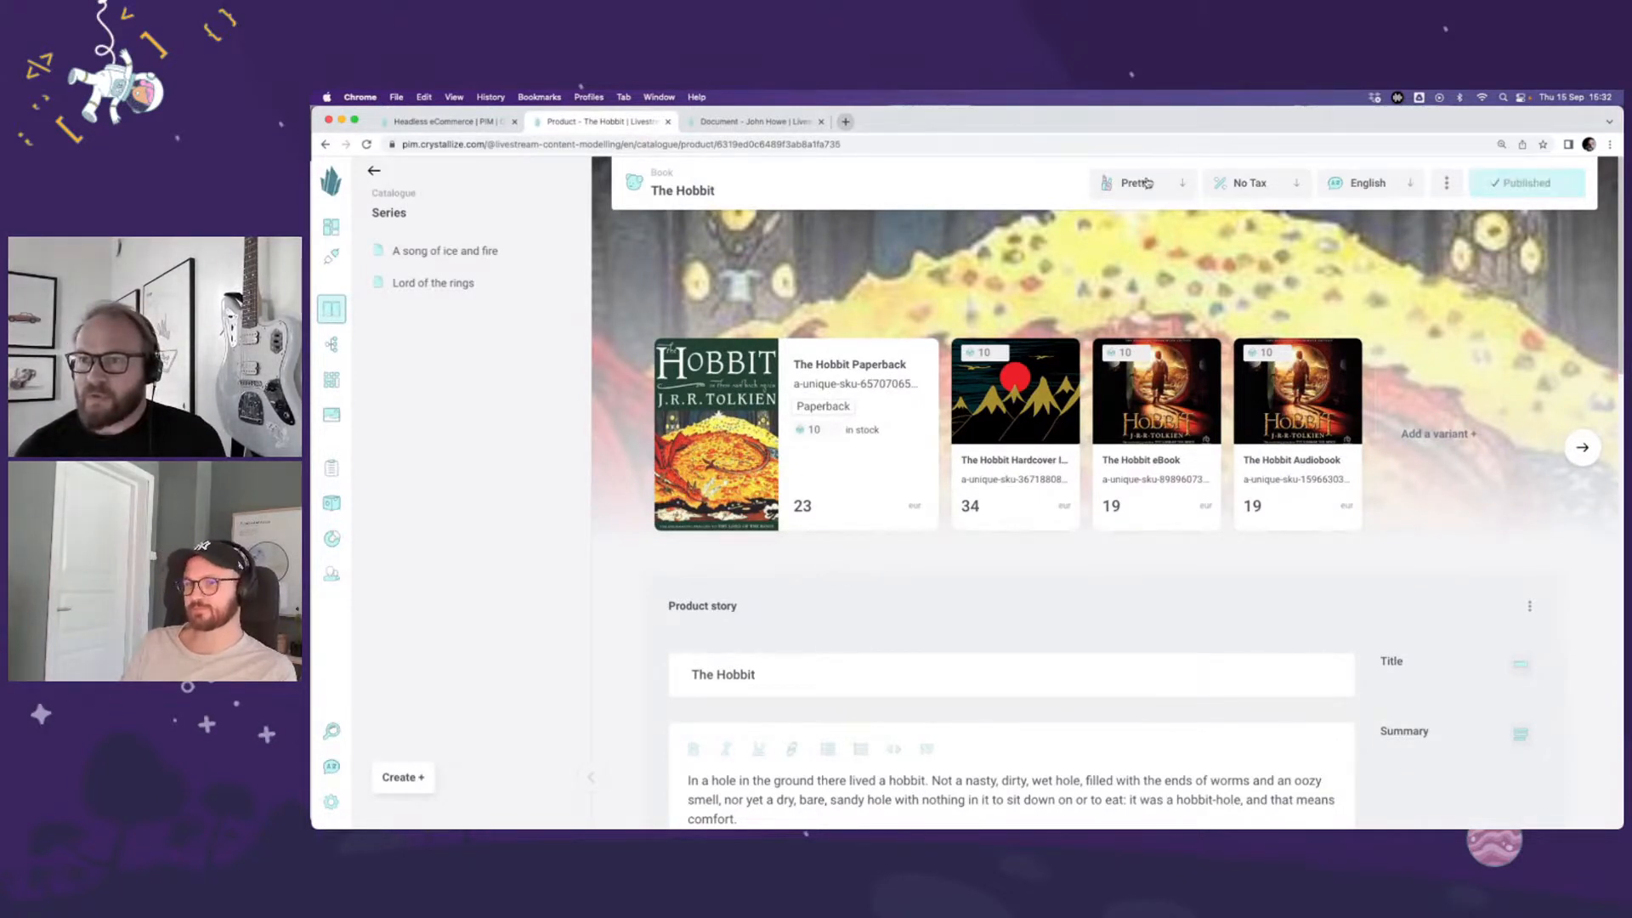
click(1147, 182)
click(1155, 276)
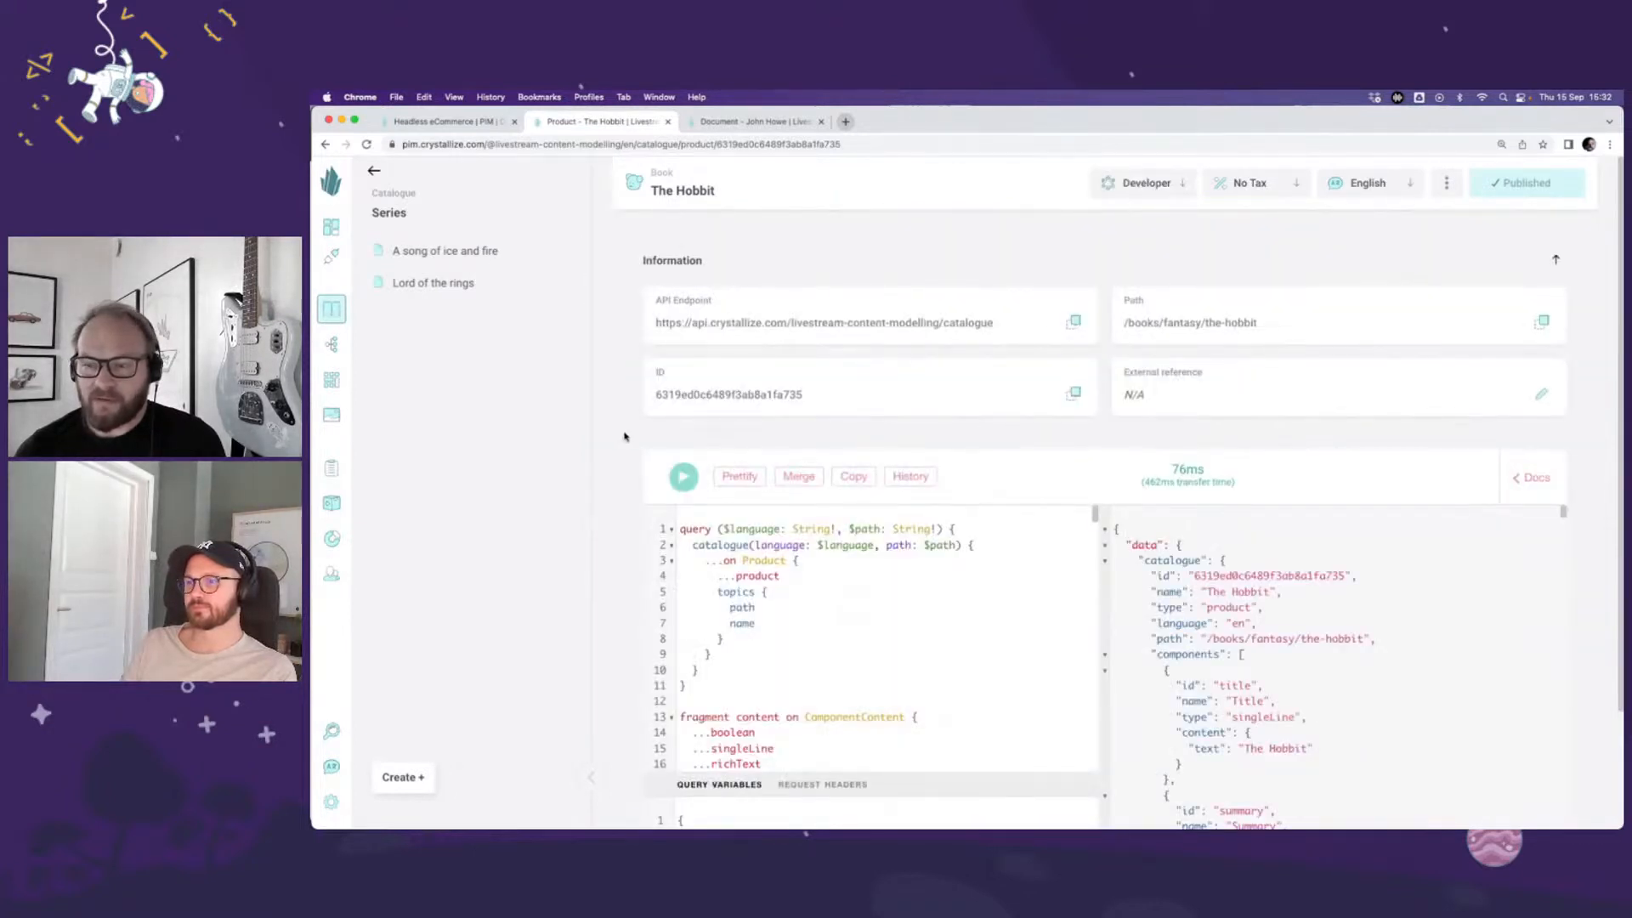
Step: Examine the Series and Related series item relations in the query response for The Hobbit
scroll(626, 436, down, 2)
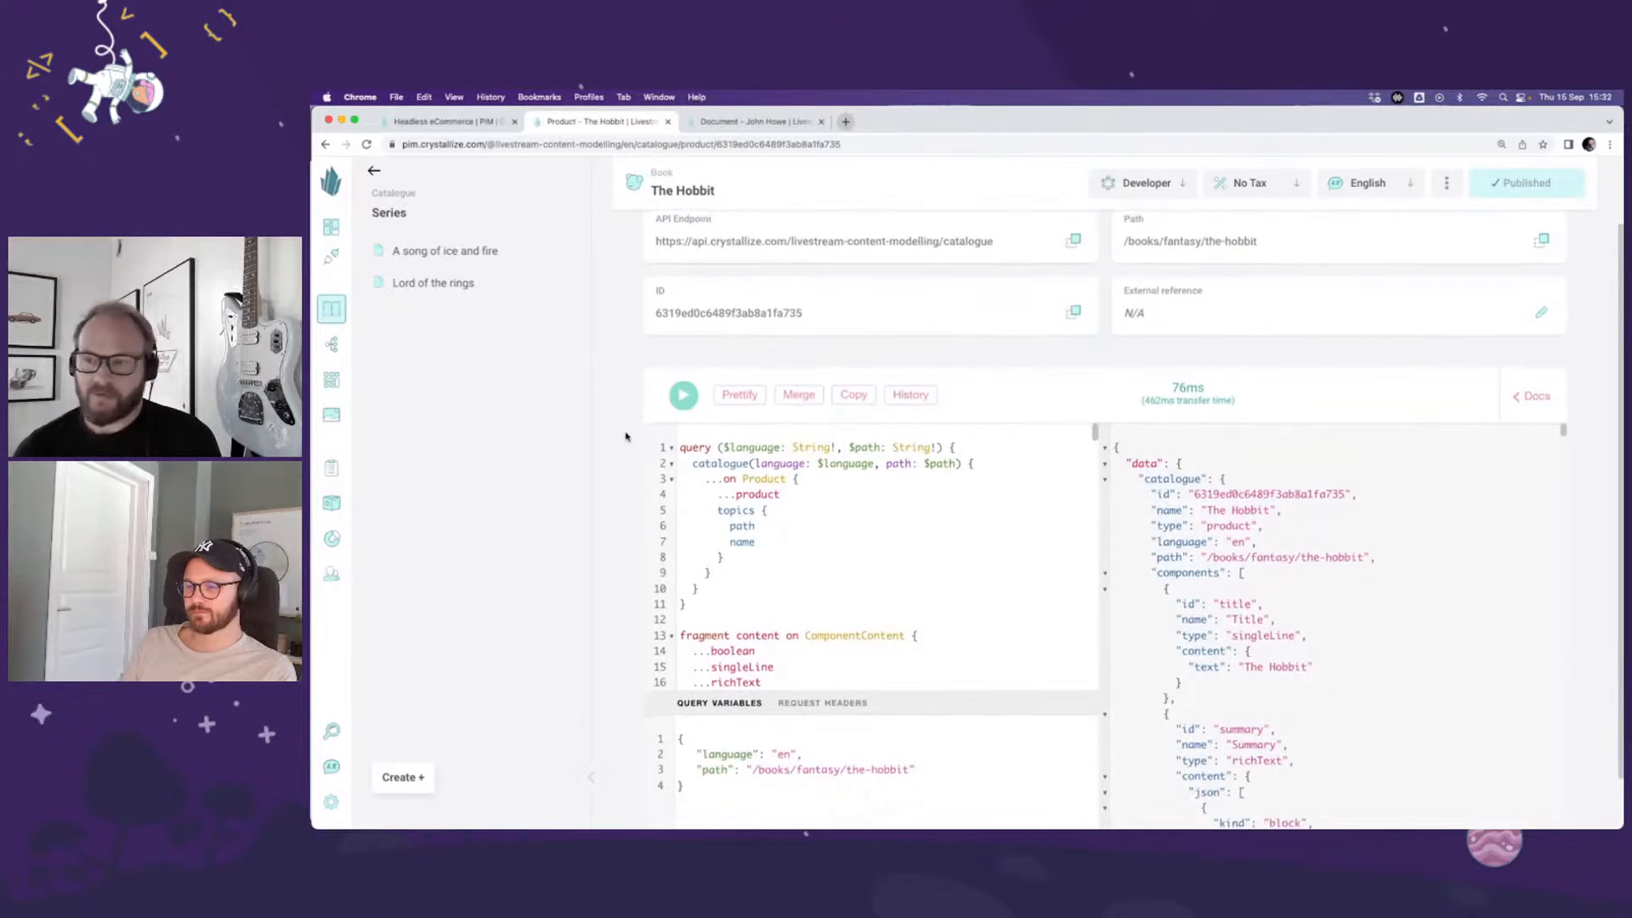
scroll(626, 436, down, 2)
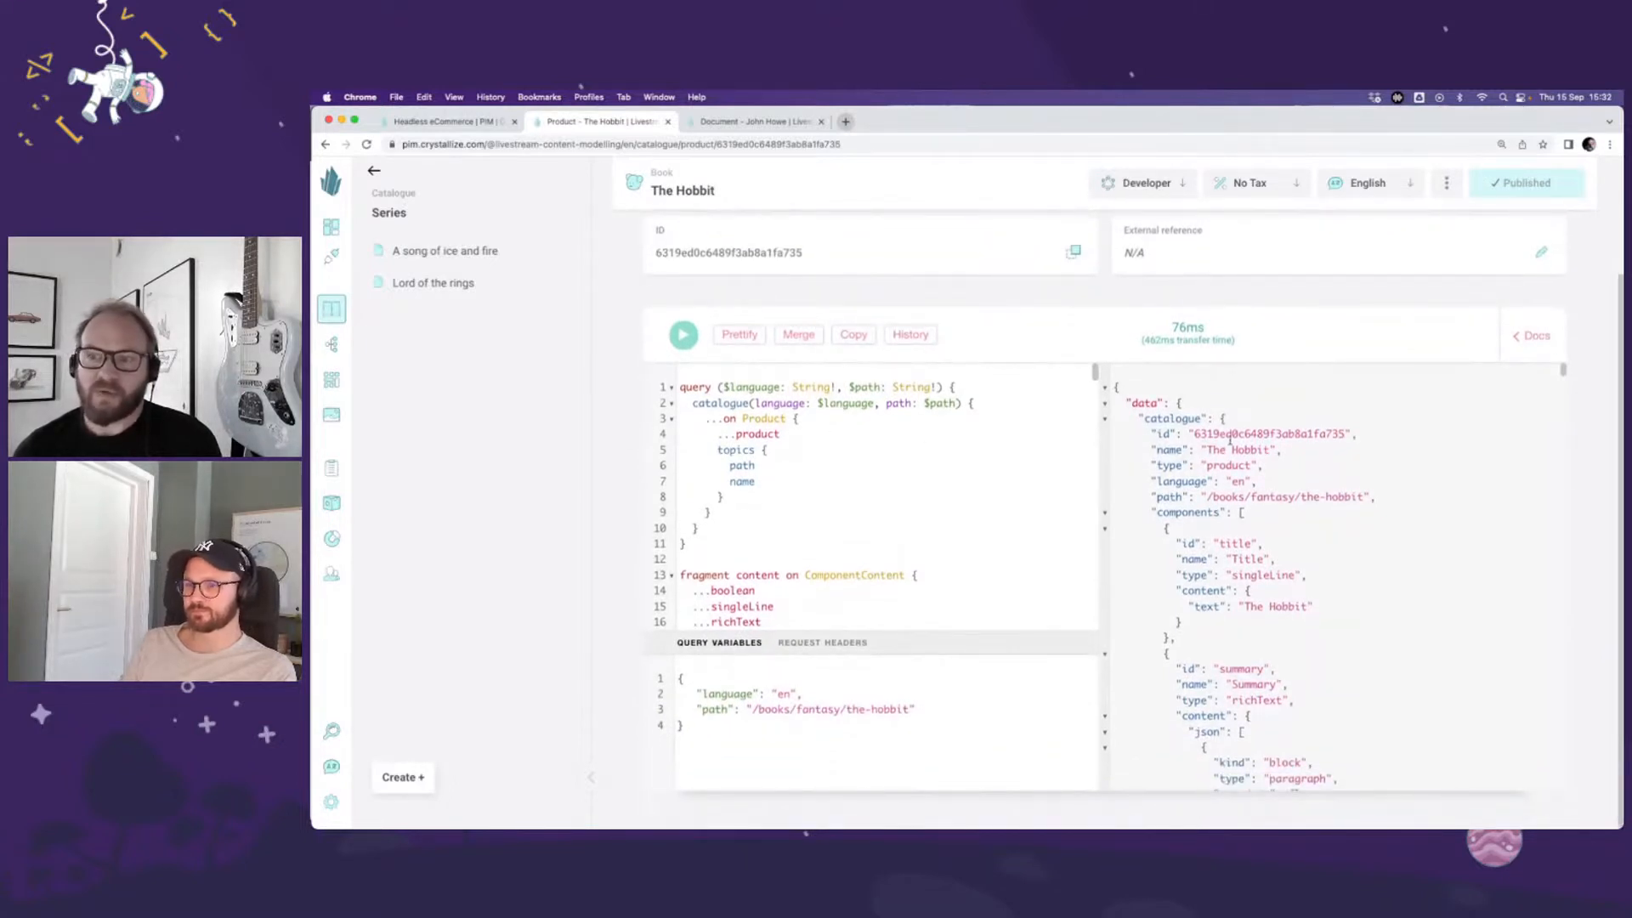
scroll(1230, 438, down, 10)
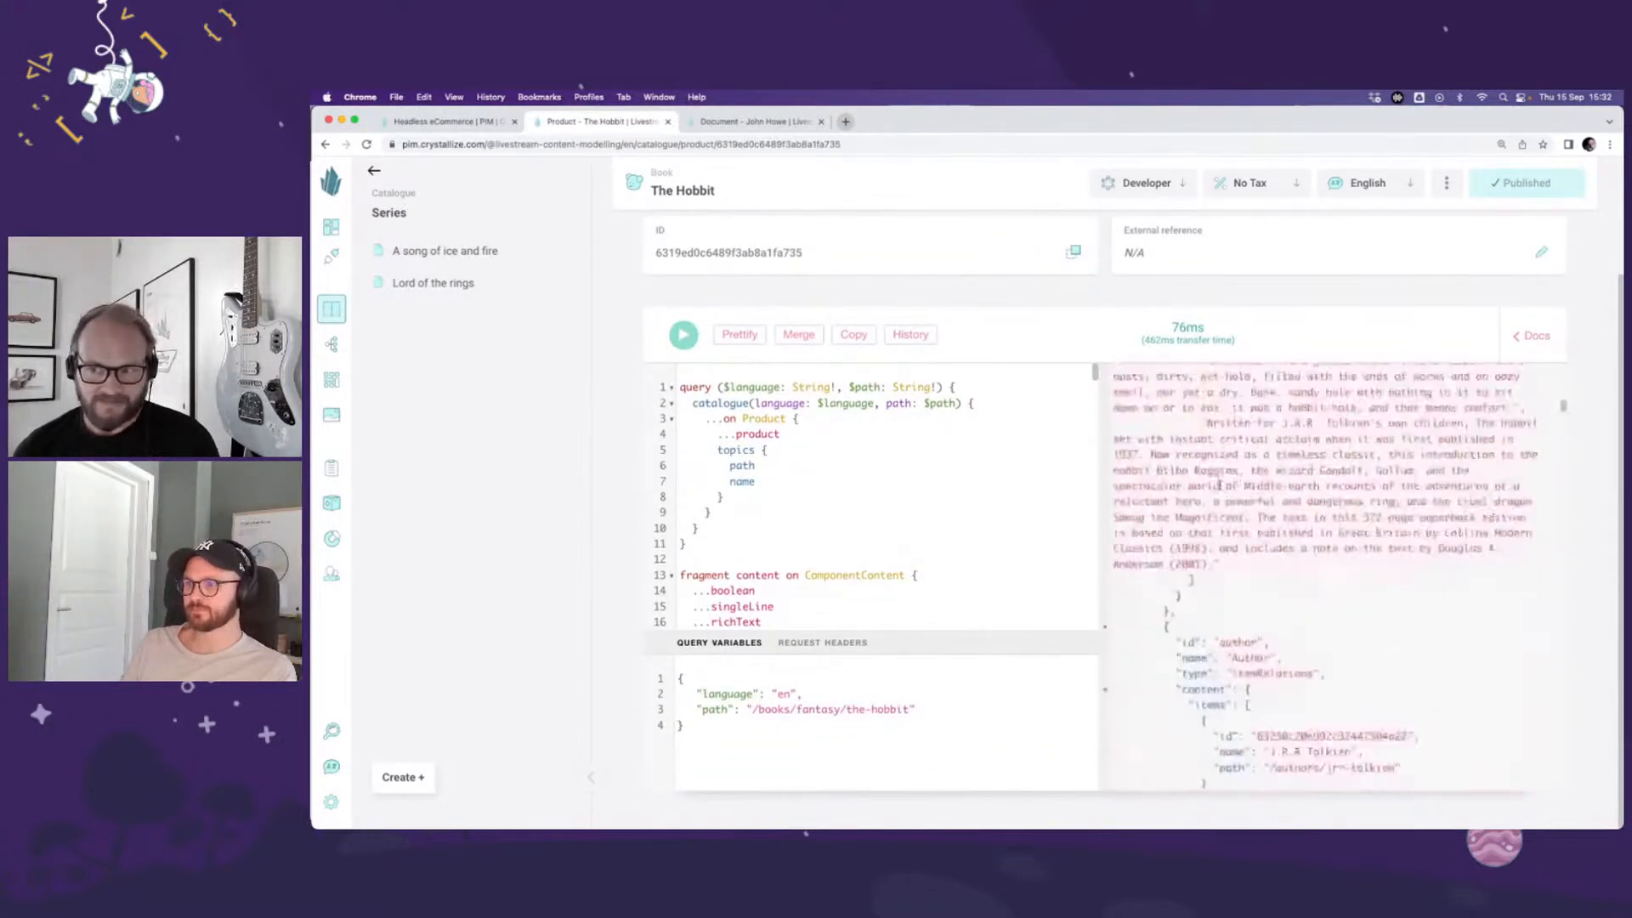
scroll(1219, 485, down, 4)
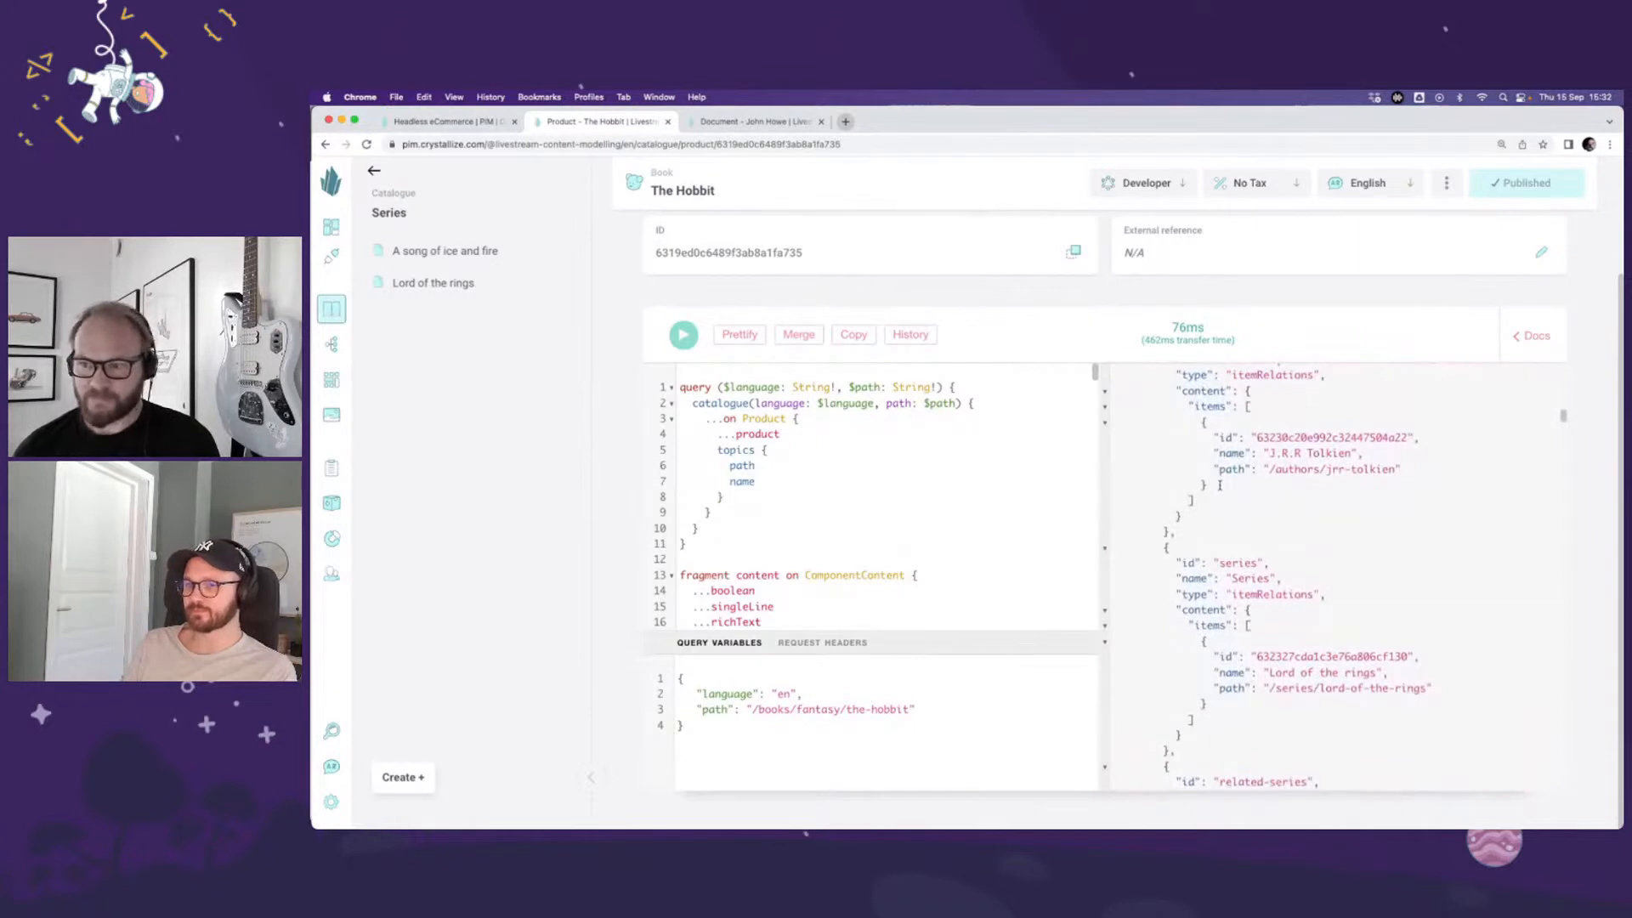
scroll(1216, 483, down, 1)
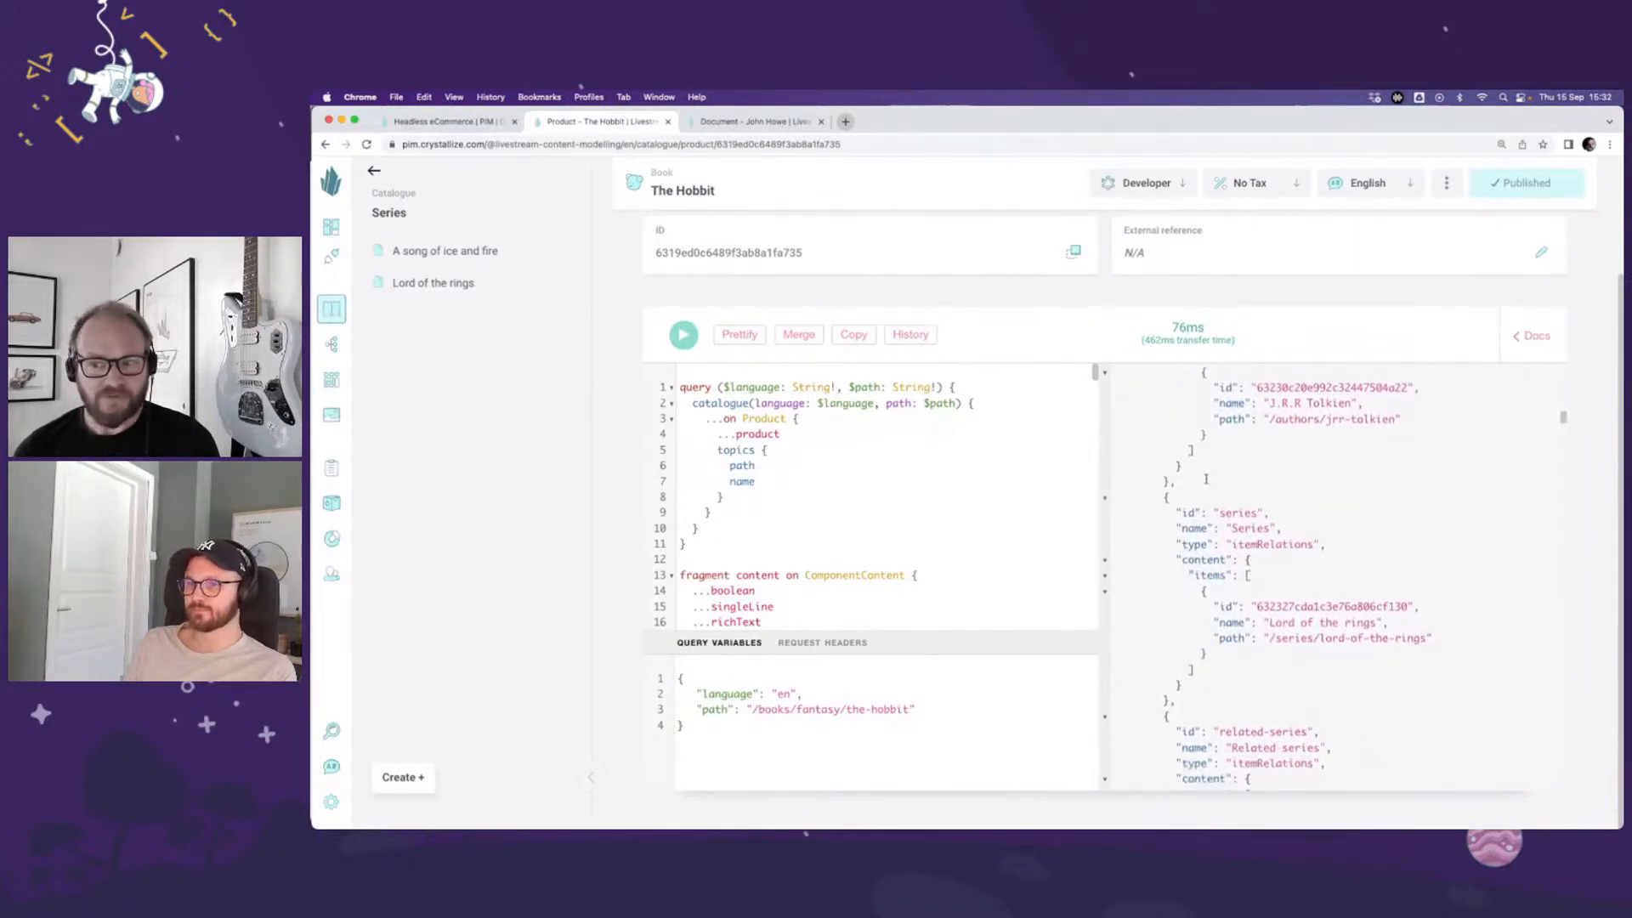
drag(1217, 483, 1224, 718)
click(1224, 718)
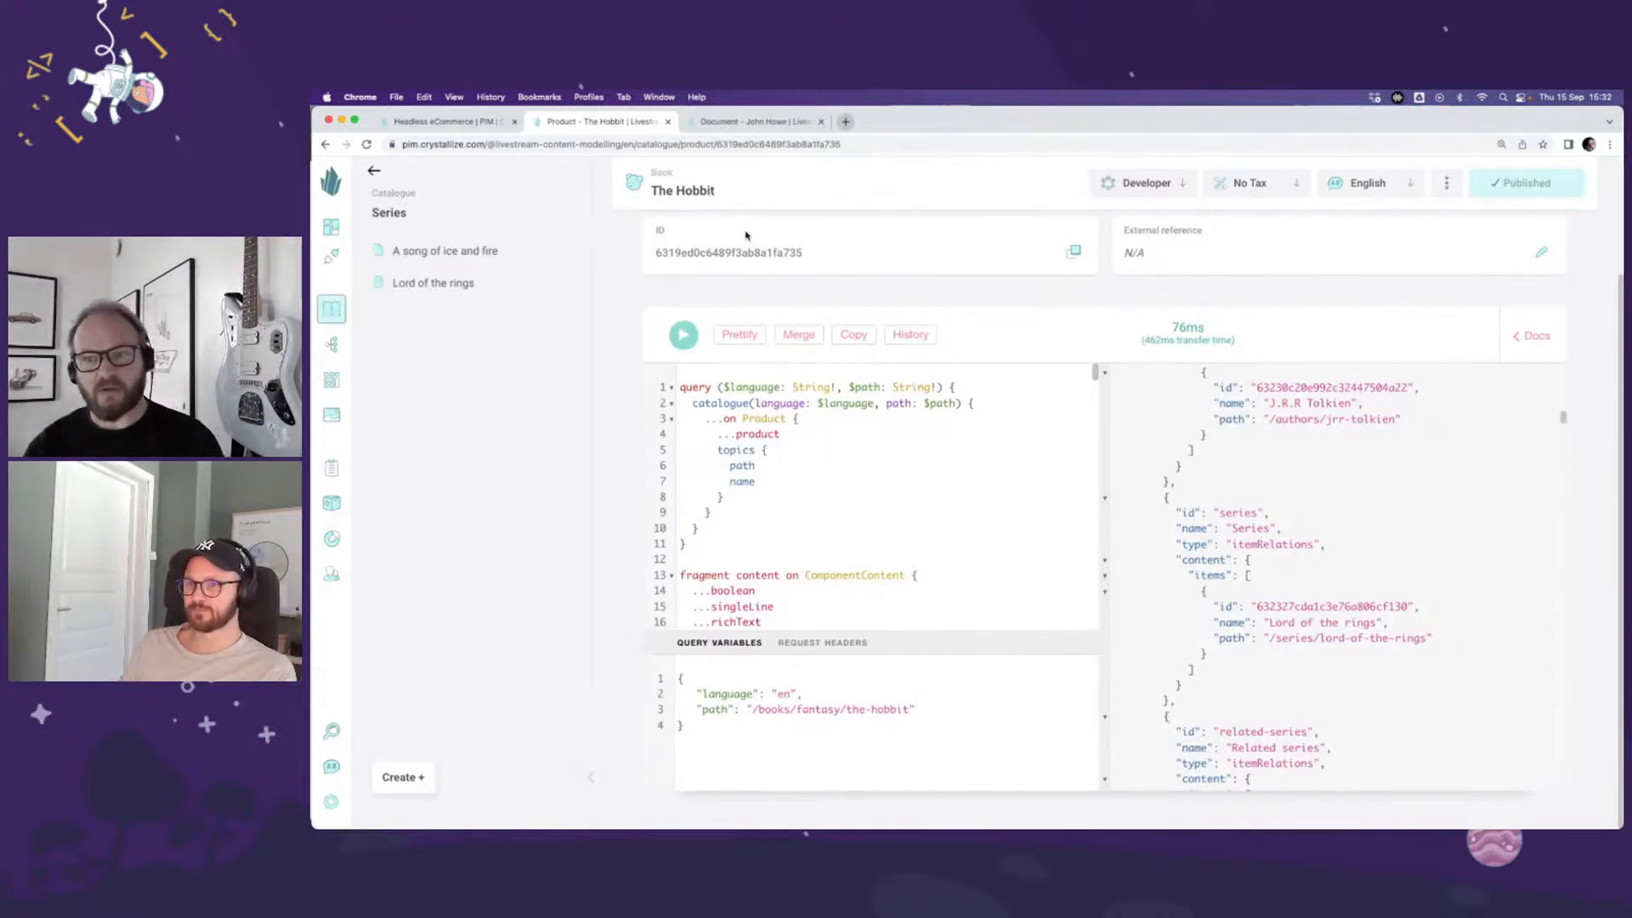
Step: Return The Hobbit to the Pretty view and look over its variants and product story
click(1147, 187)
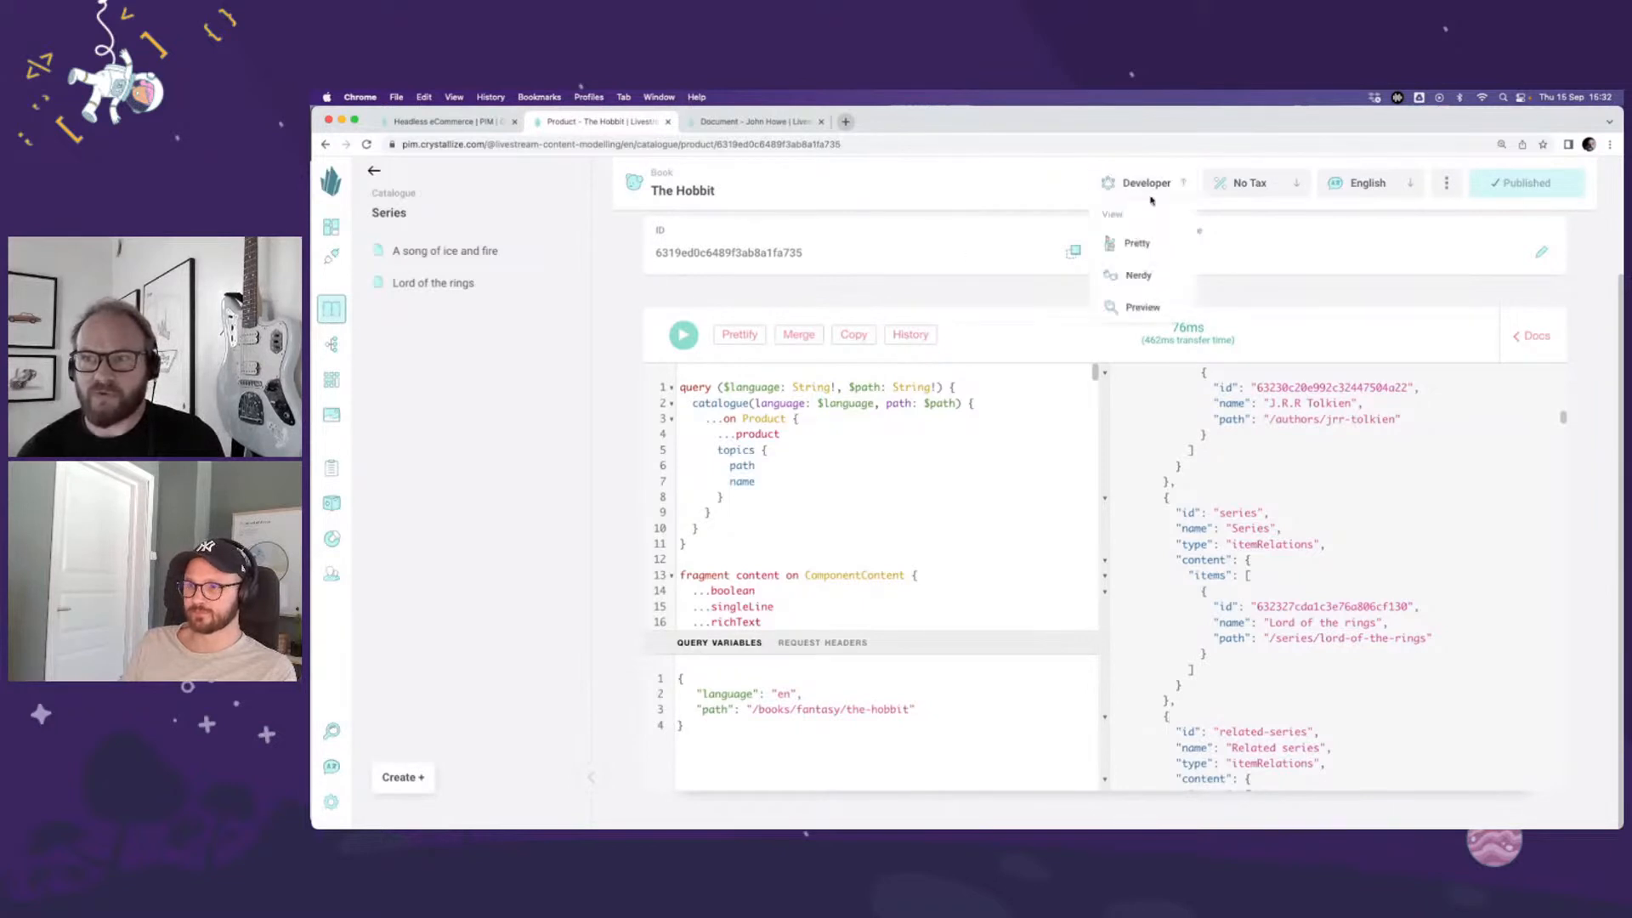
click(1139, 243)
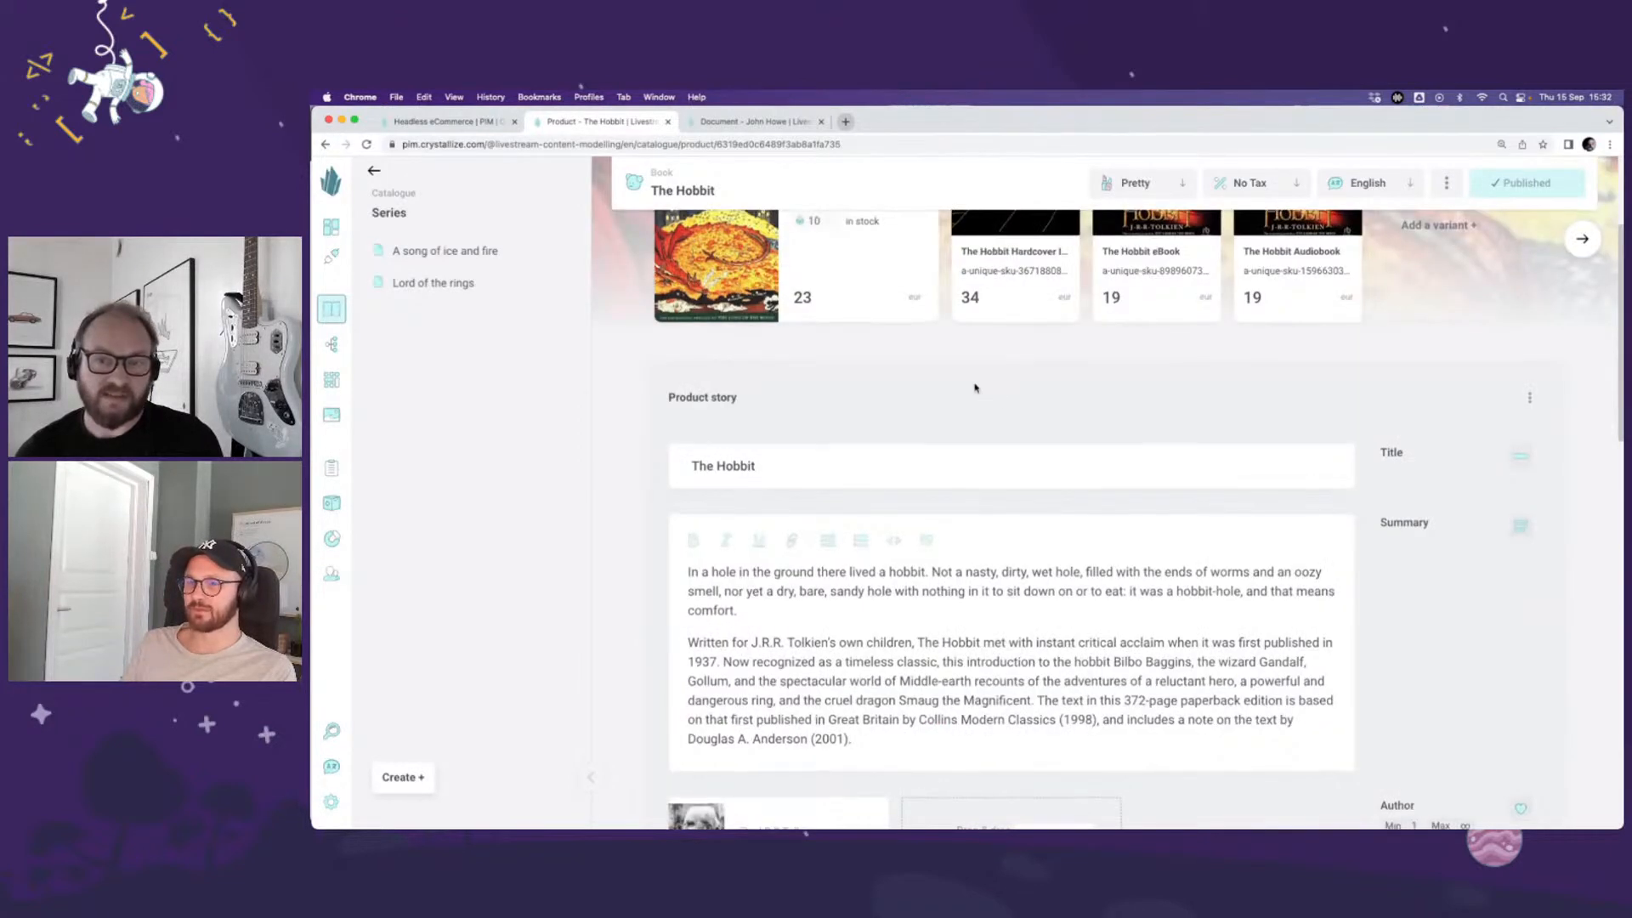
scroll(976, 391, up, 3)
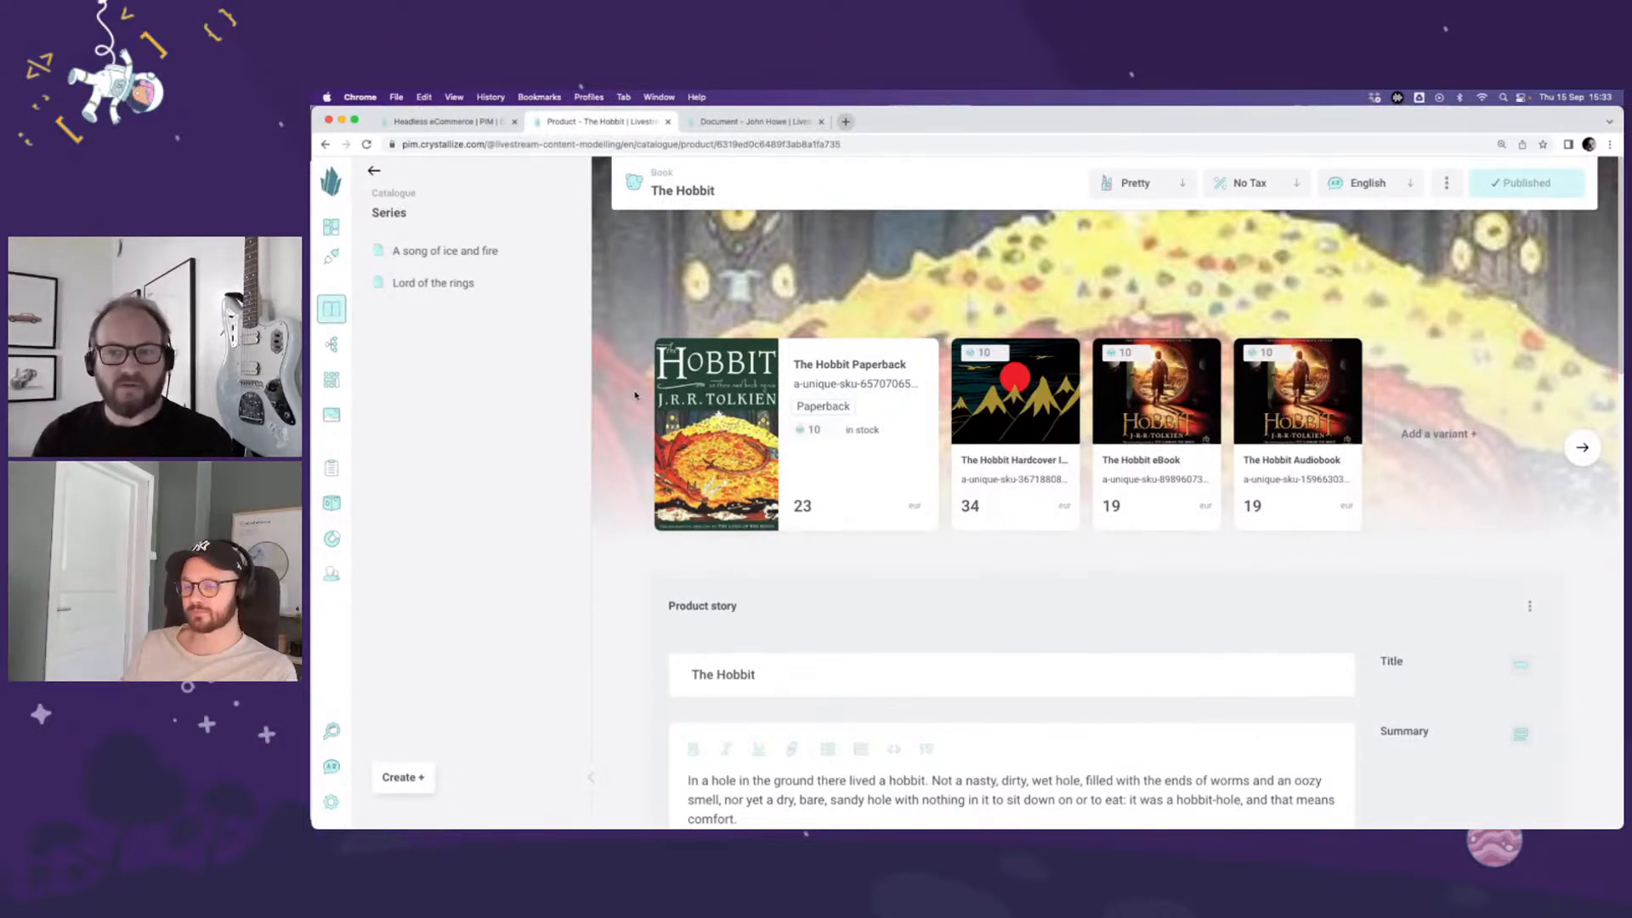
mouse_move(655, 400)
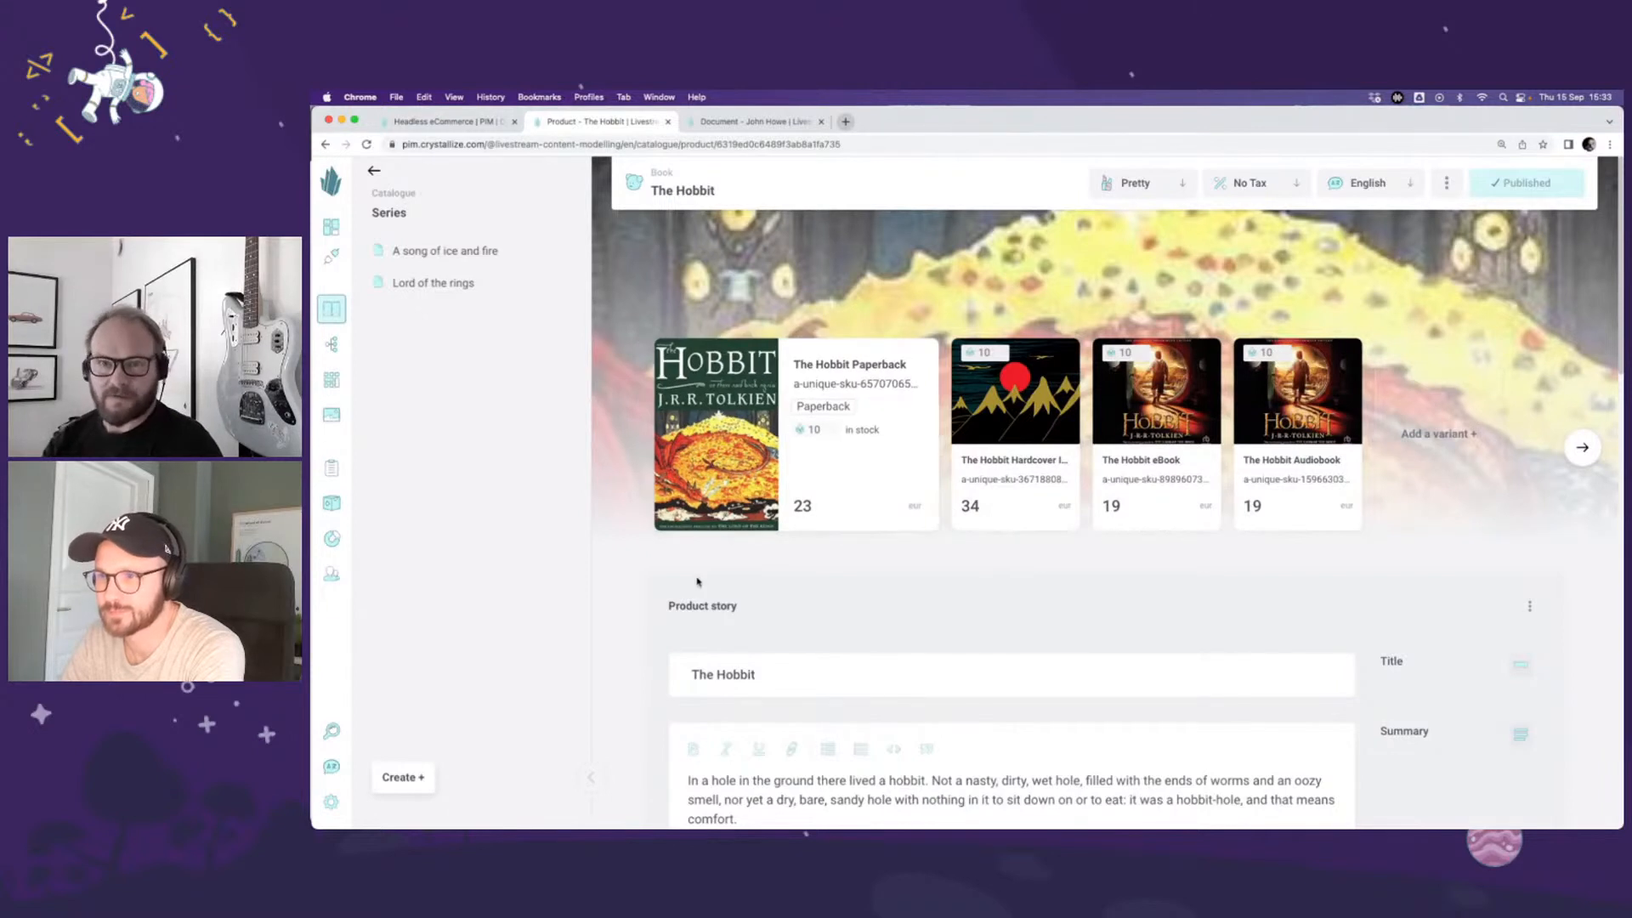
scroll(667, 578, down, 2)
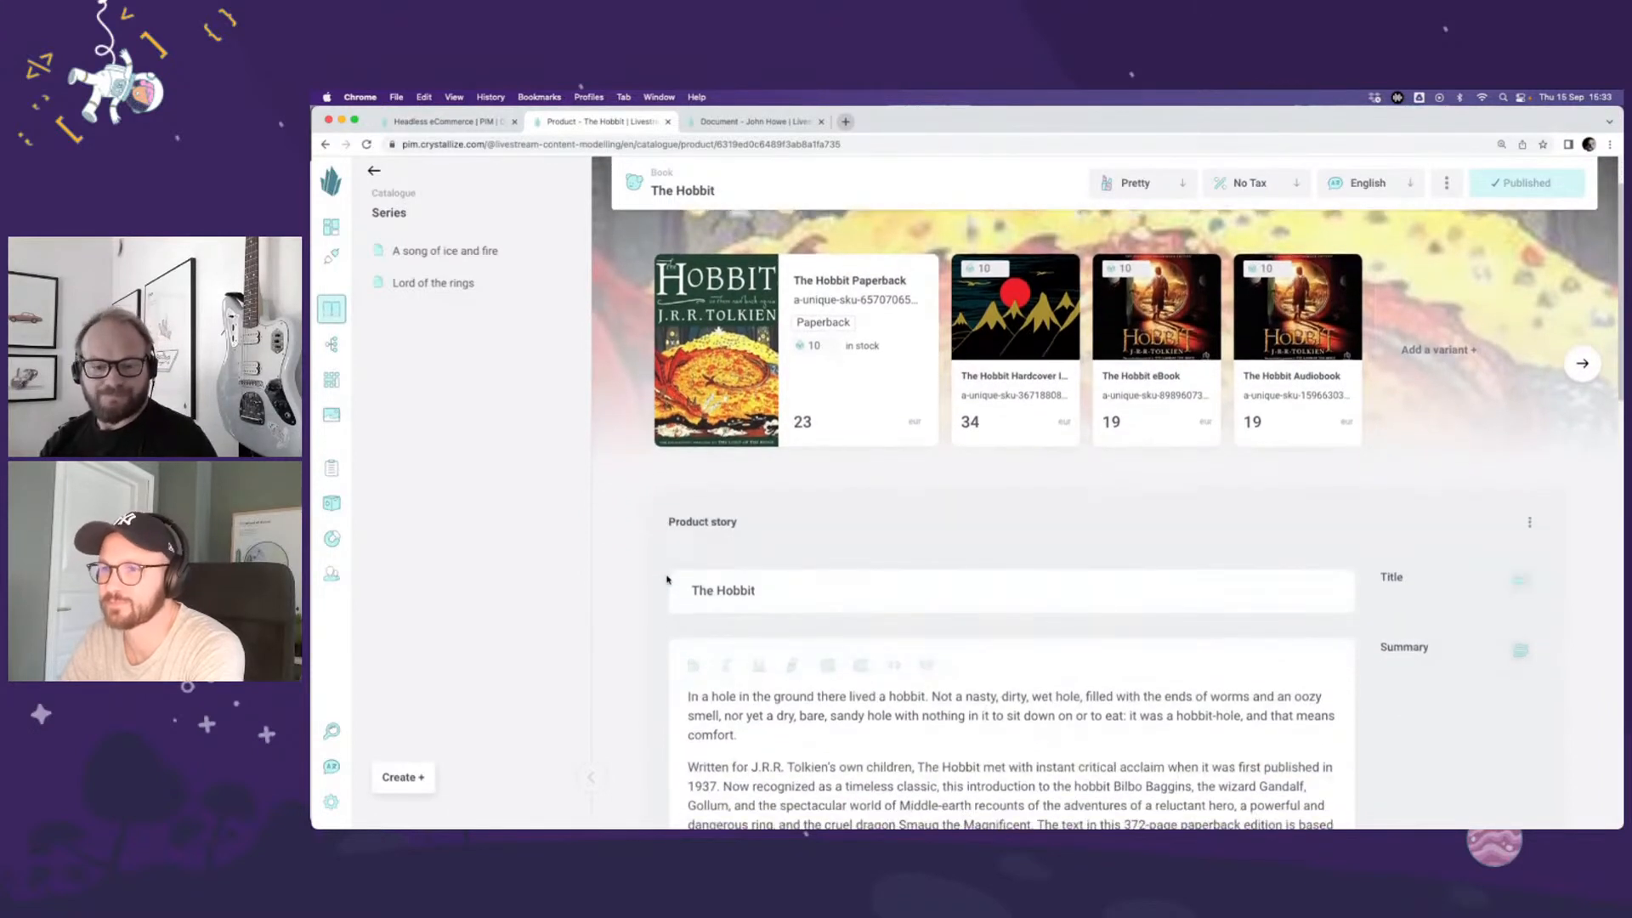